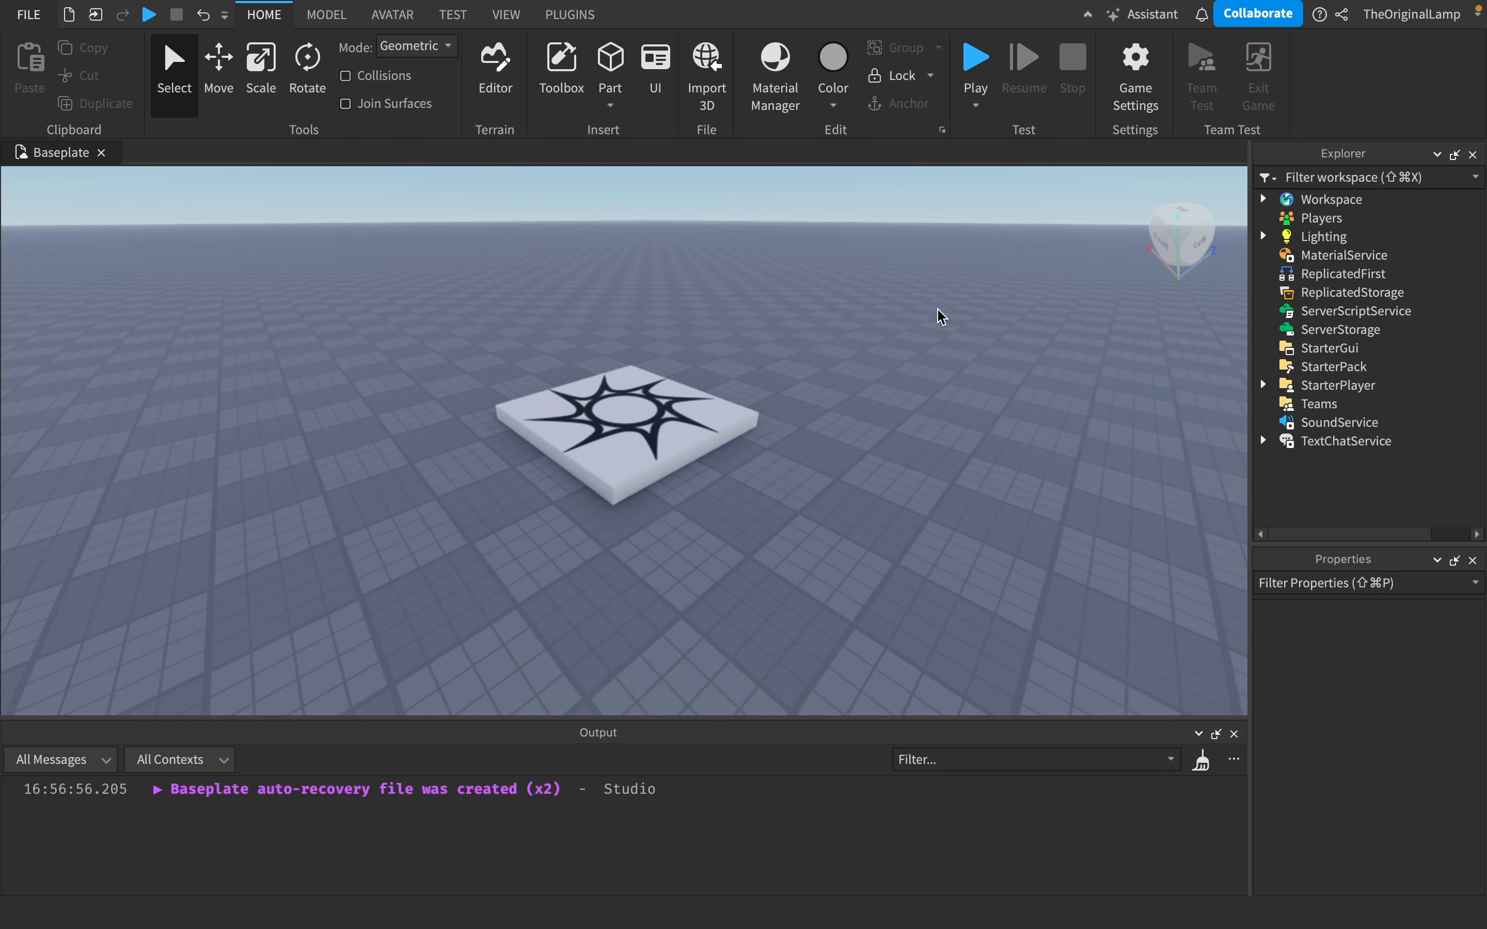
- Insert a ScreenGui into StarterGui
right_click(939, 315)
left_click(820, 302)
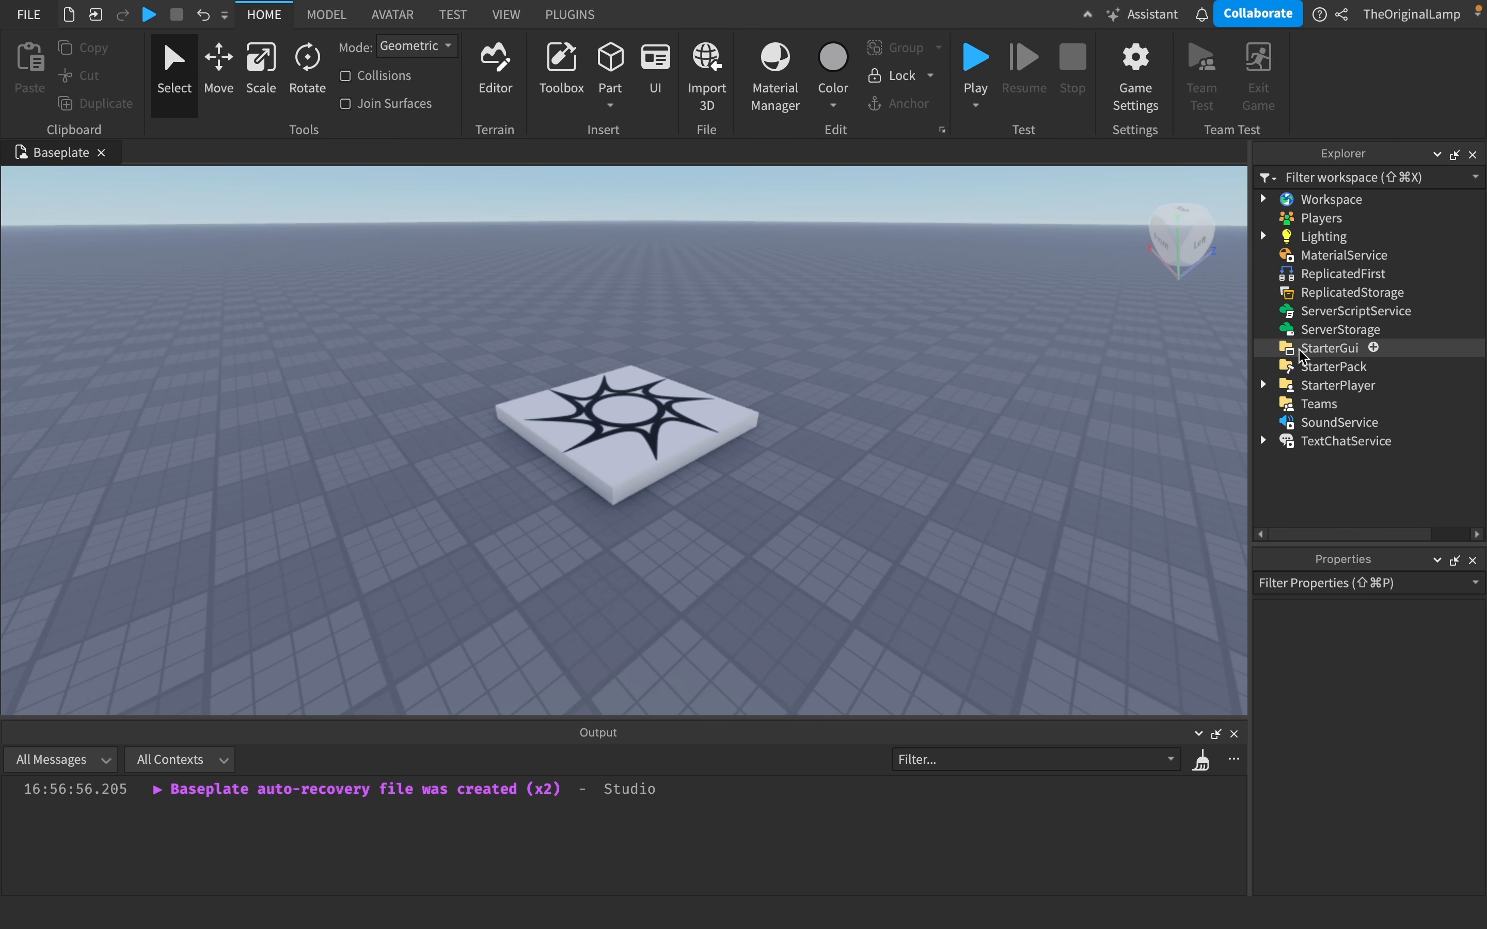
left_click(1375, 347)
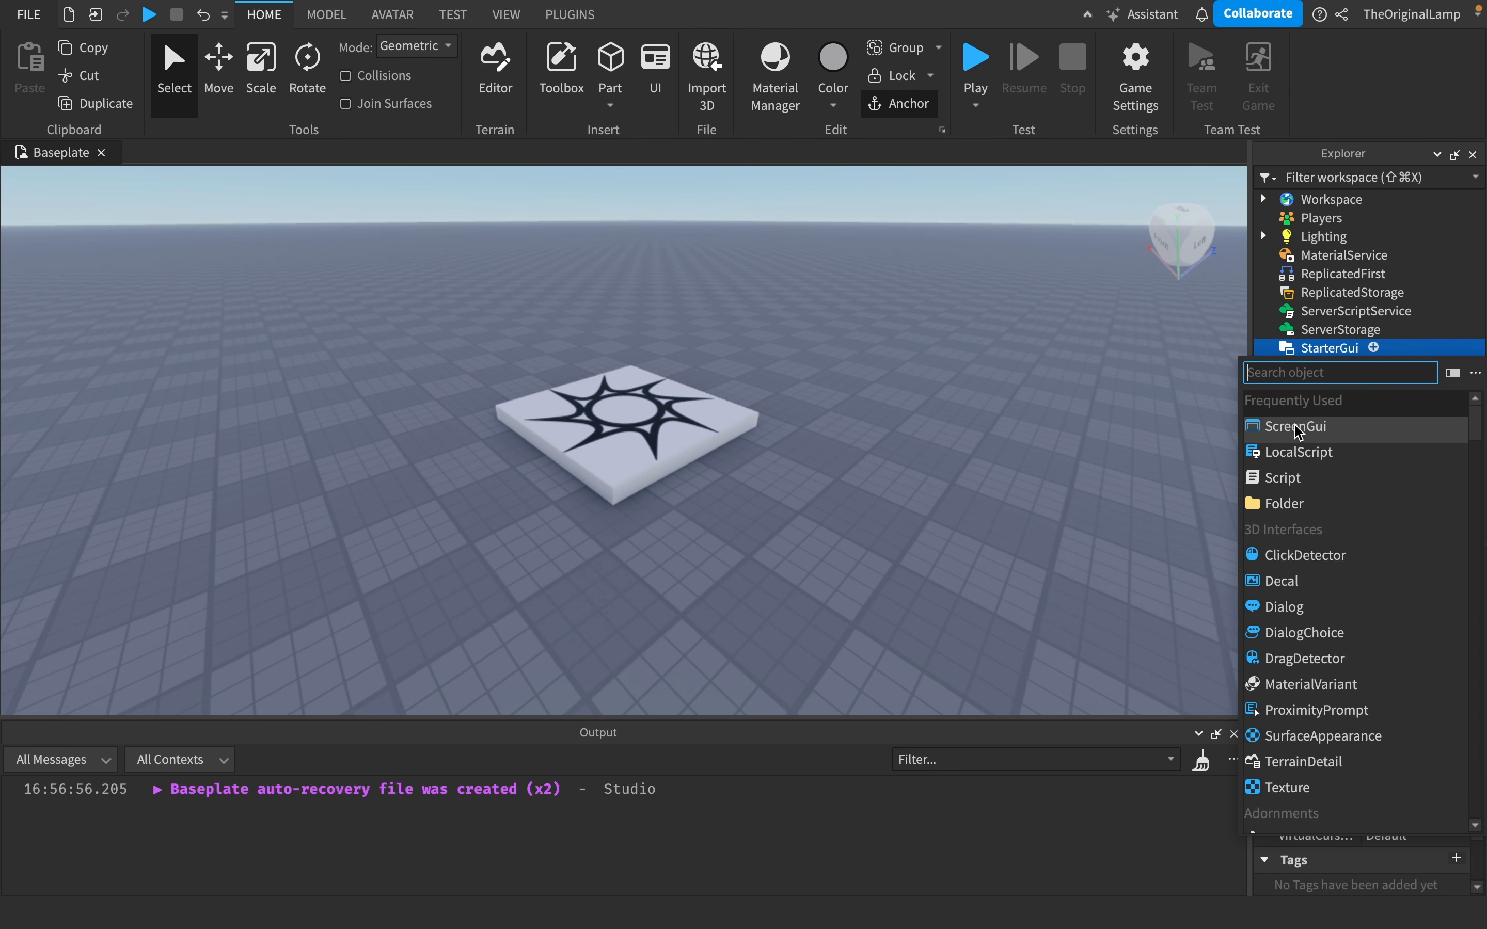
left_click(1338, 430)
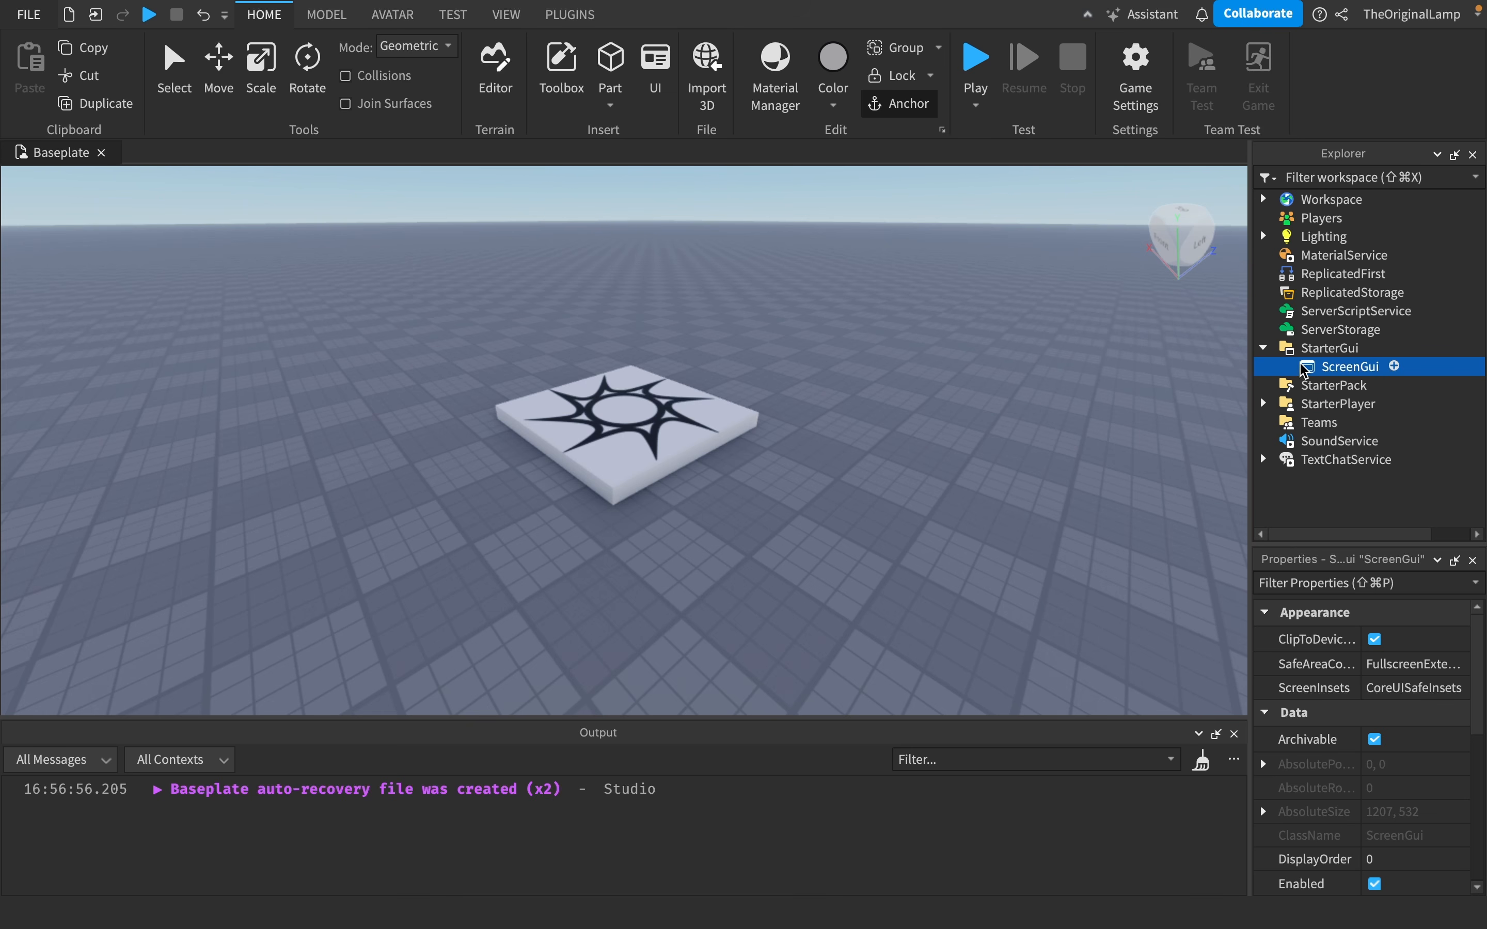
- Browse the insertable objects for the ScreenGui and insert a Frame into it
left_click(1394, 367)
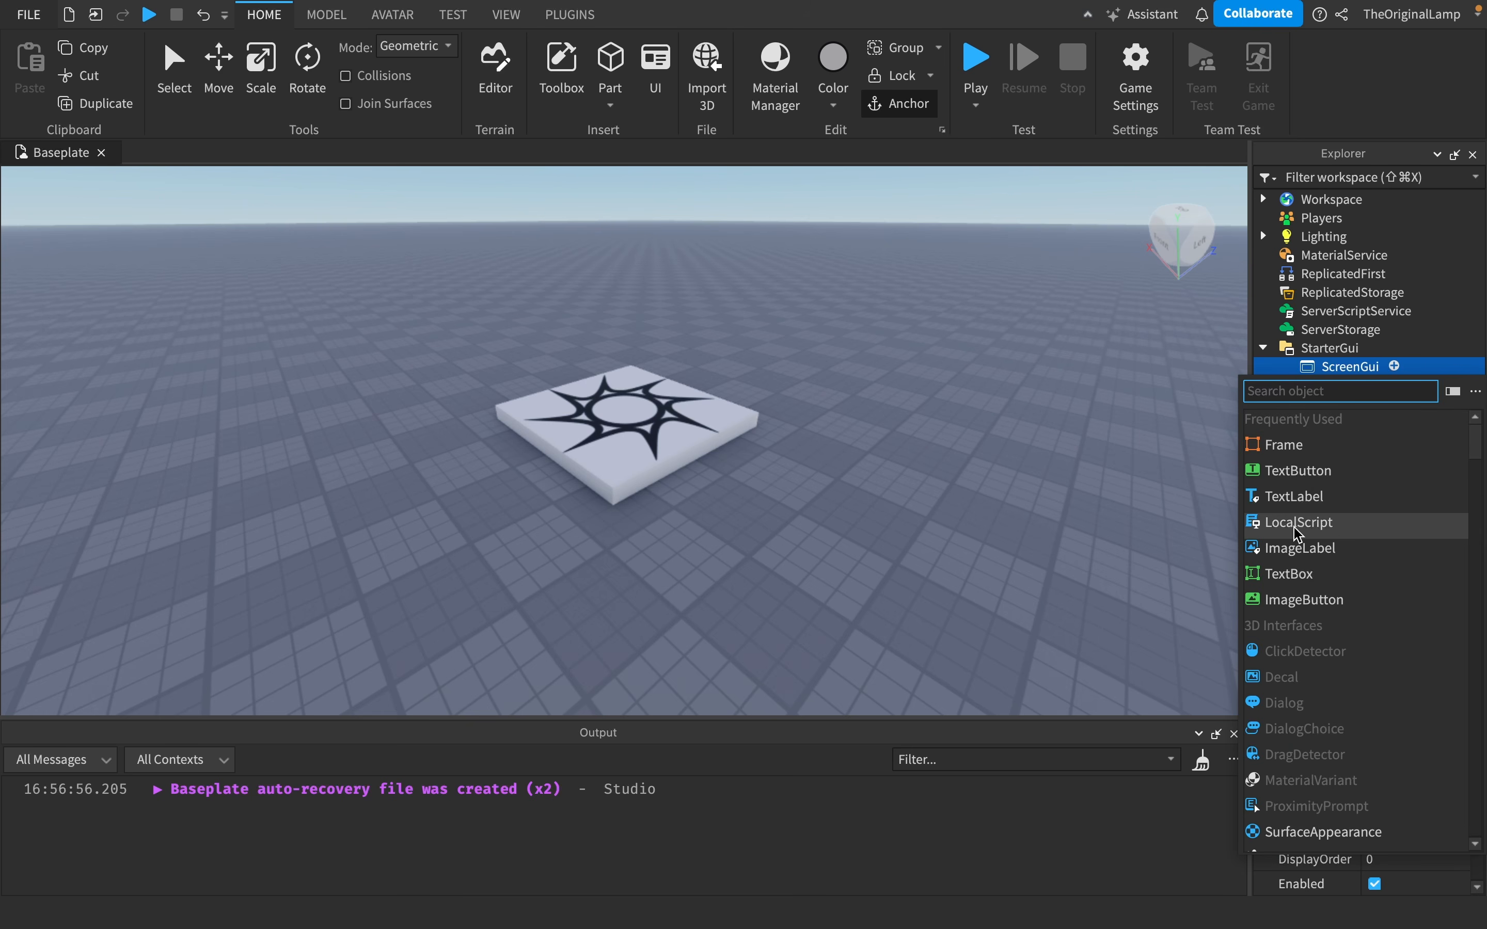
scroll(1296, 598, "up", 1)
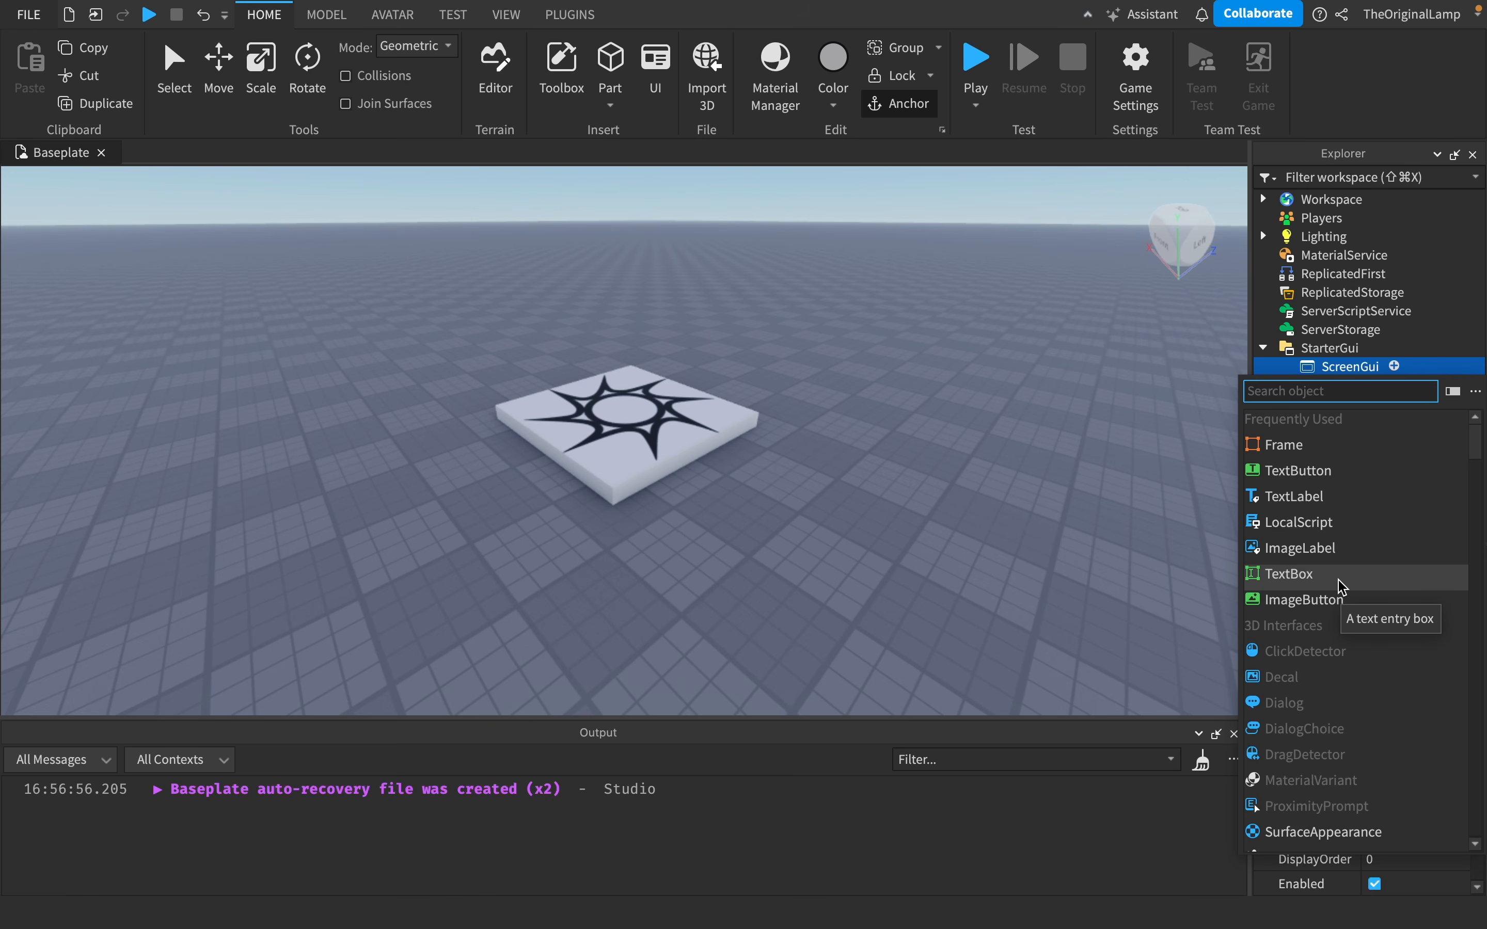
scroll(1342, 587, "down", 15)
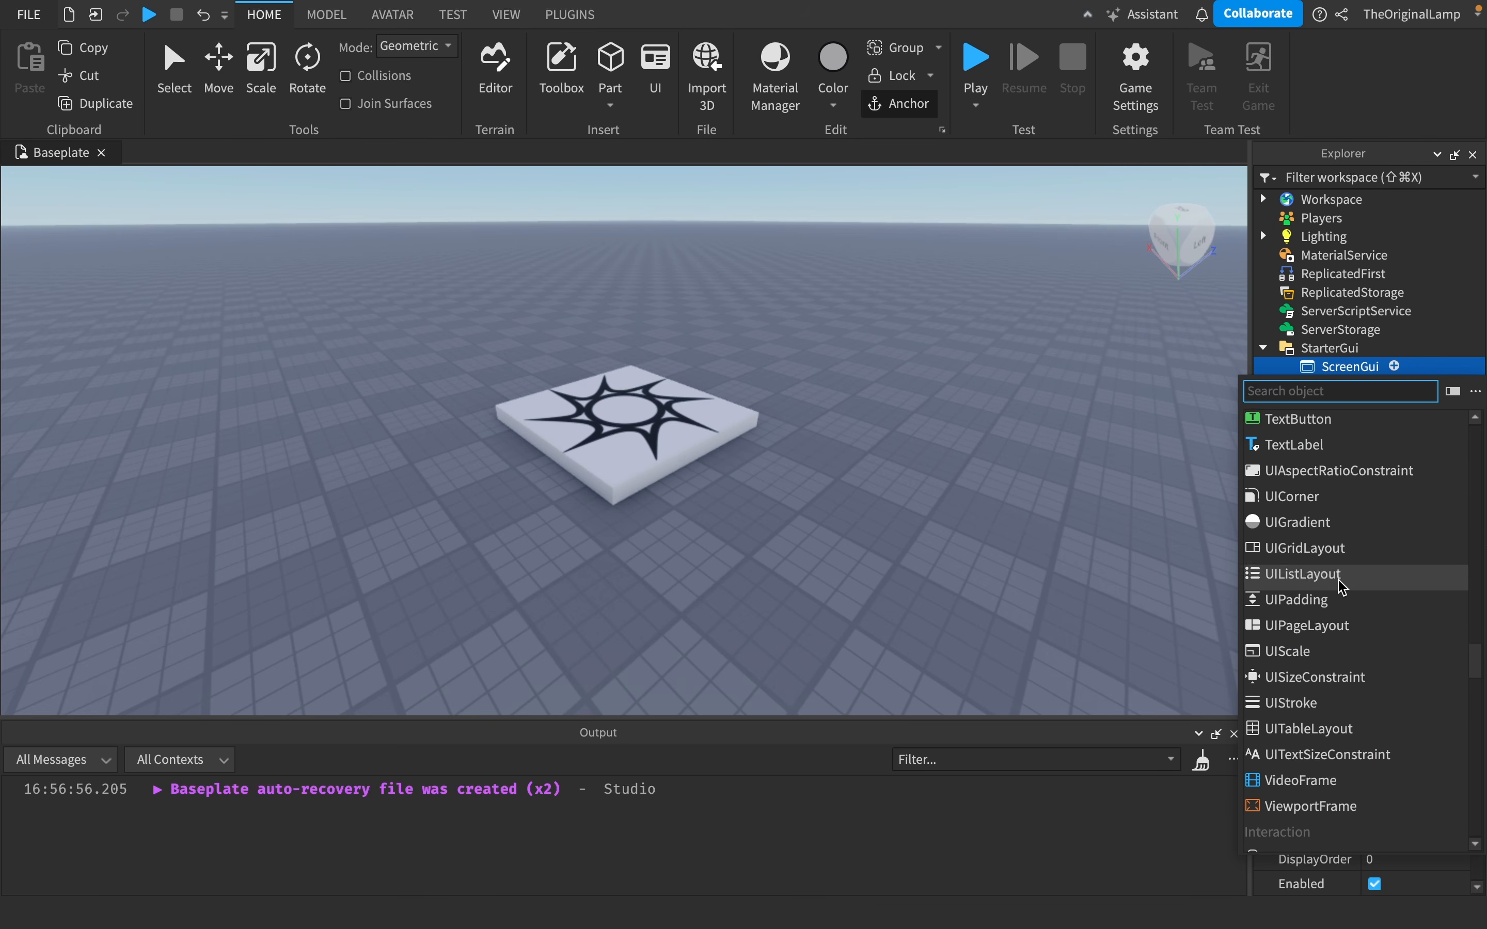
scroll(1342, 587, "up", 3)
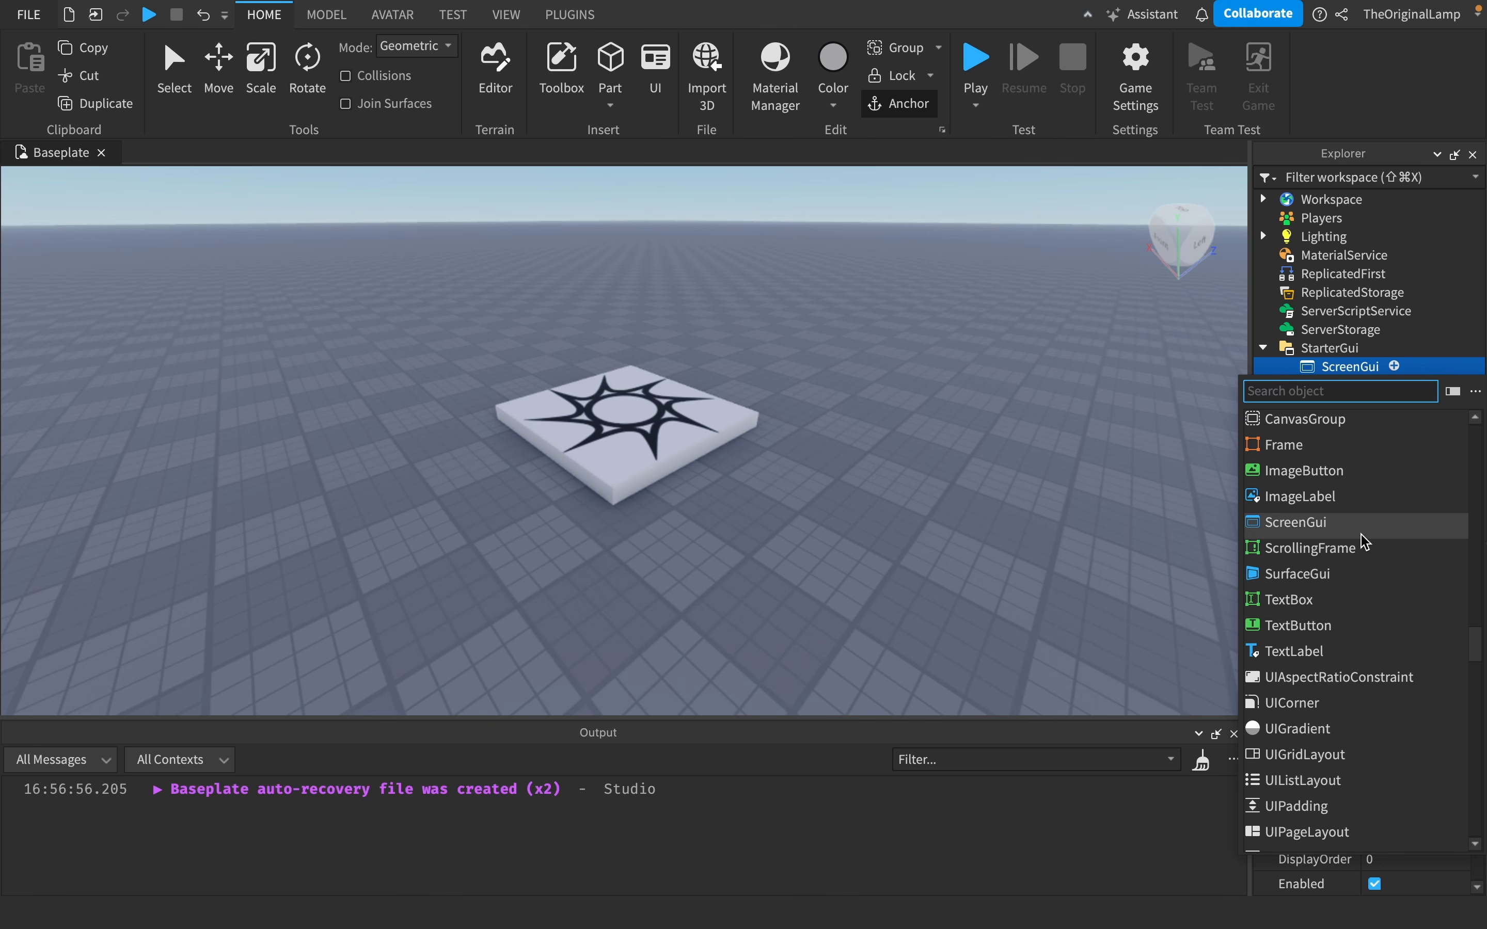
scroll(1247, 436, "up", 3)
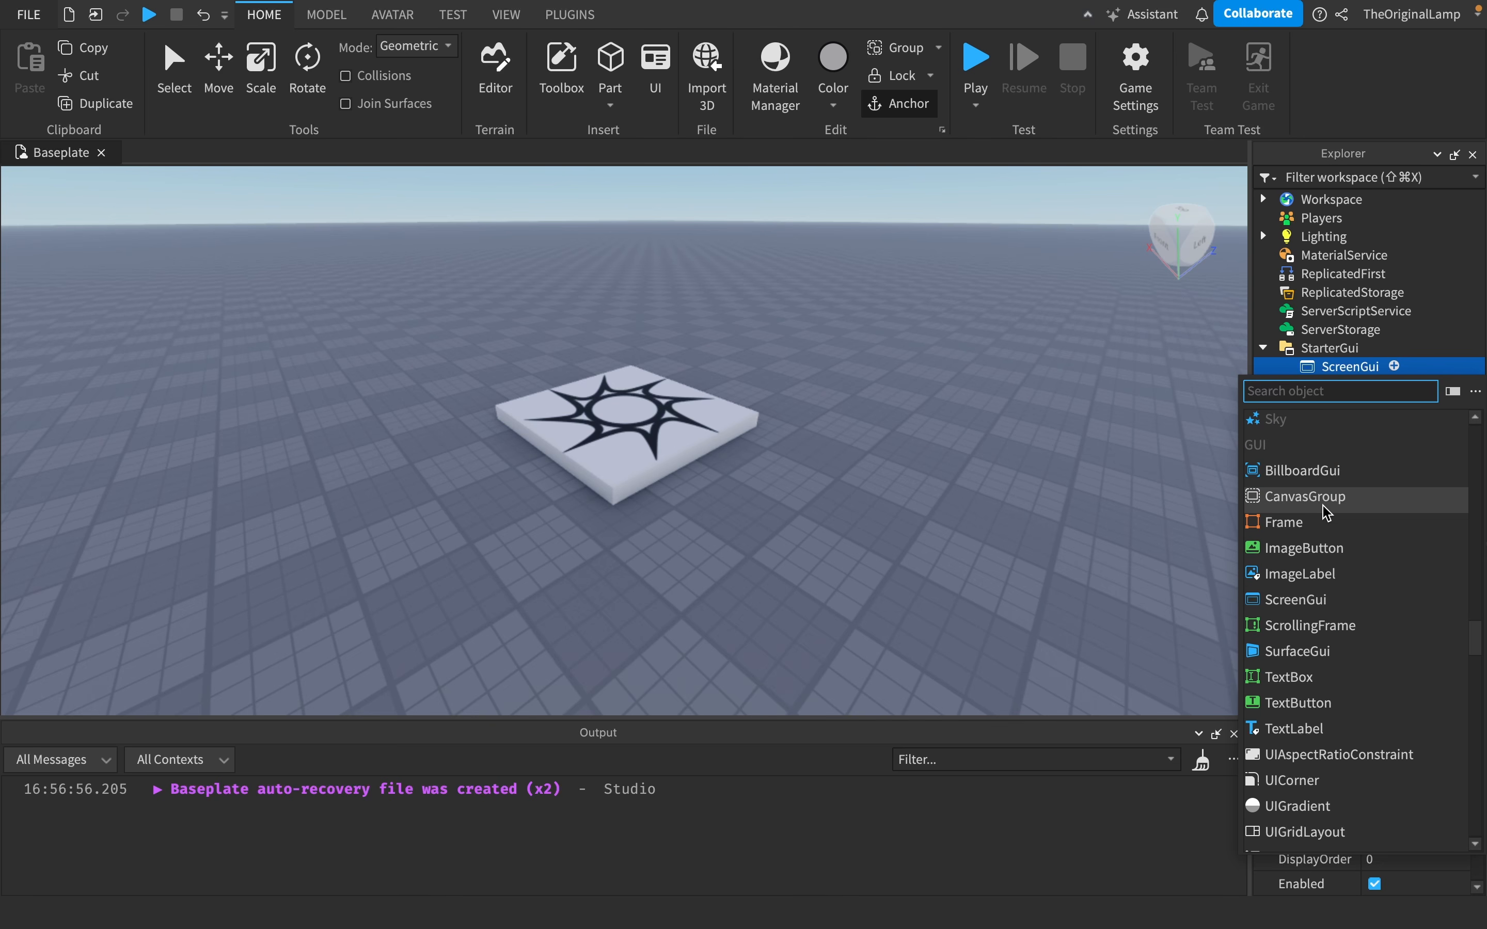
scroll(1328, 512, "down", 13)
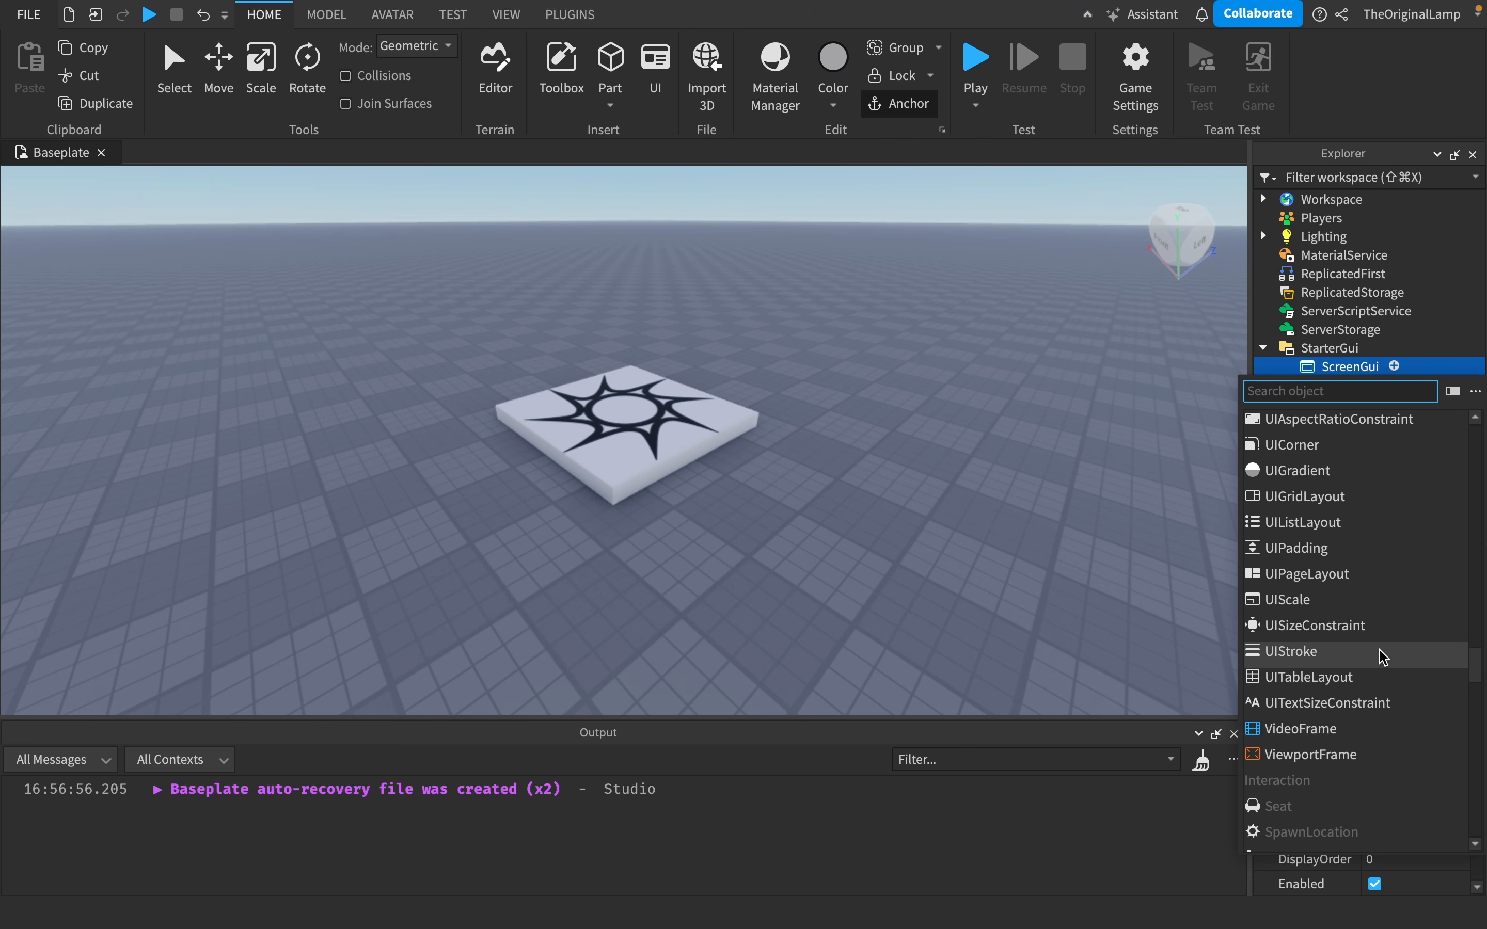
scroll(1383, 656, "up", 11)
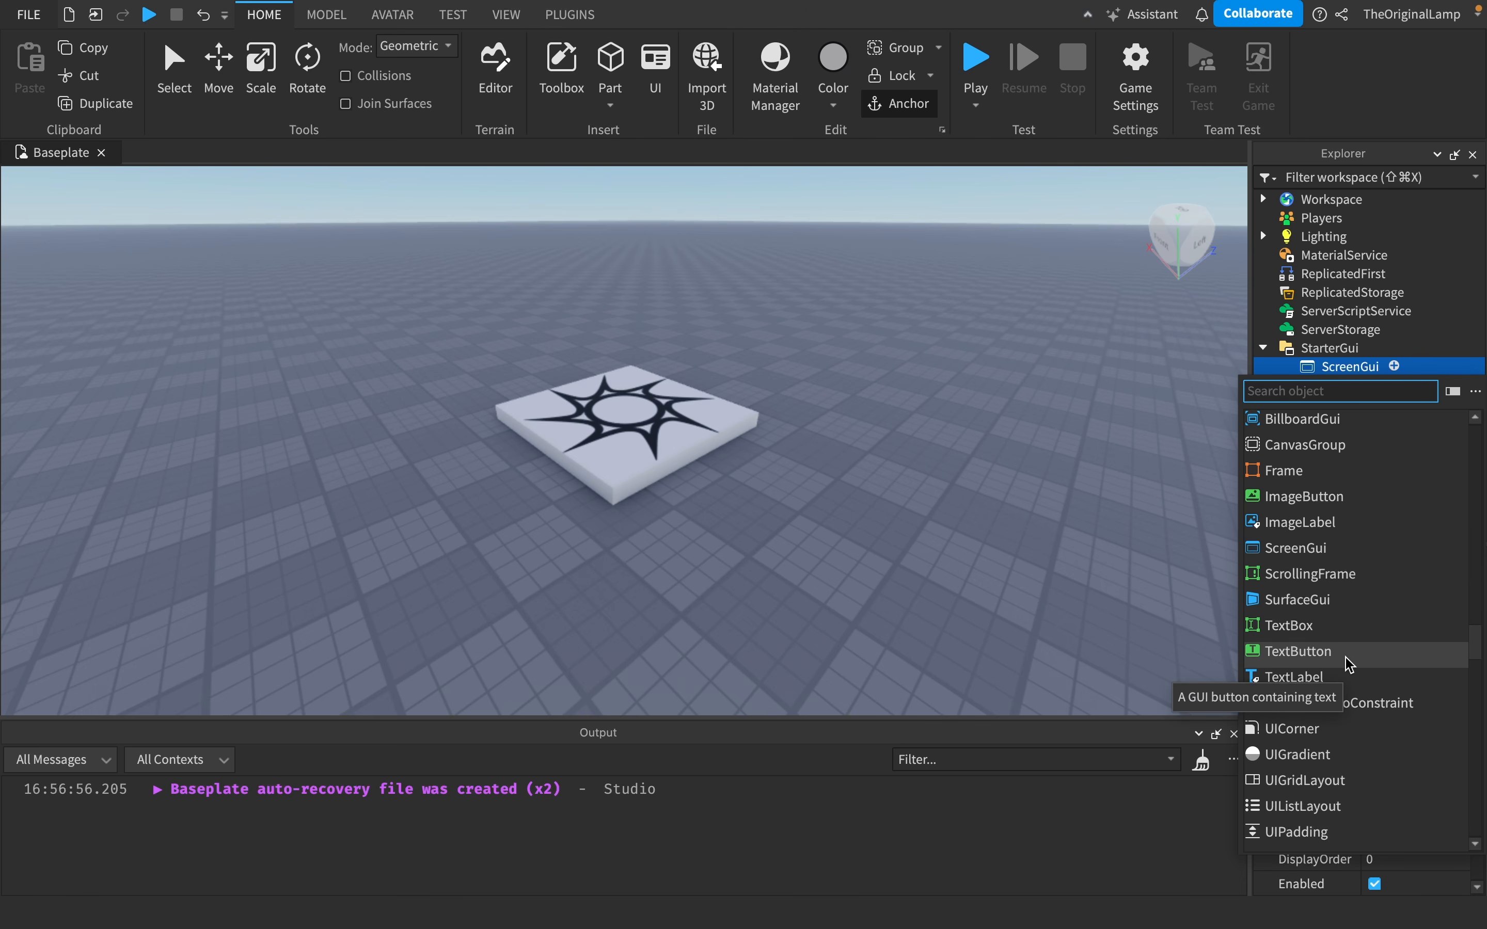
scroll(1314, 559, "up", 20)
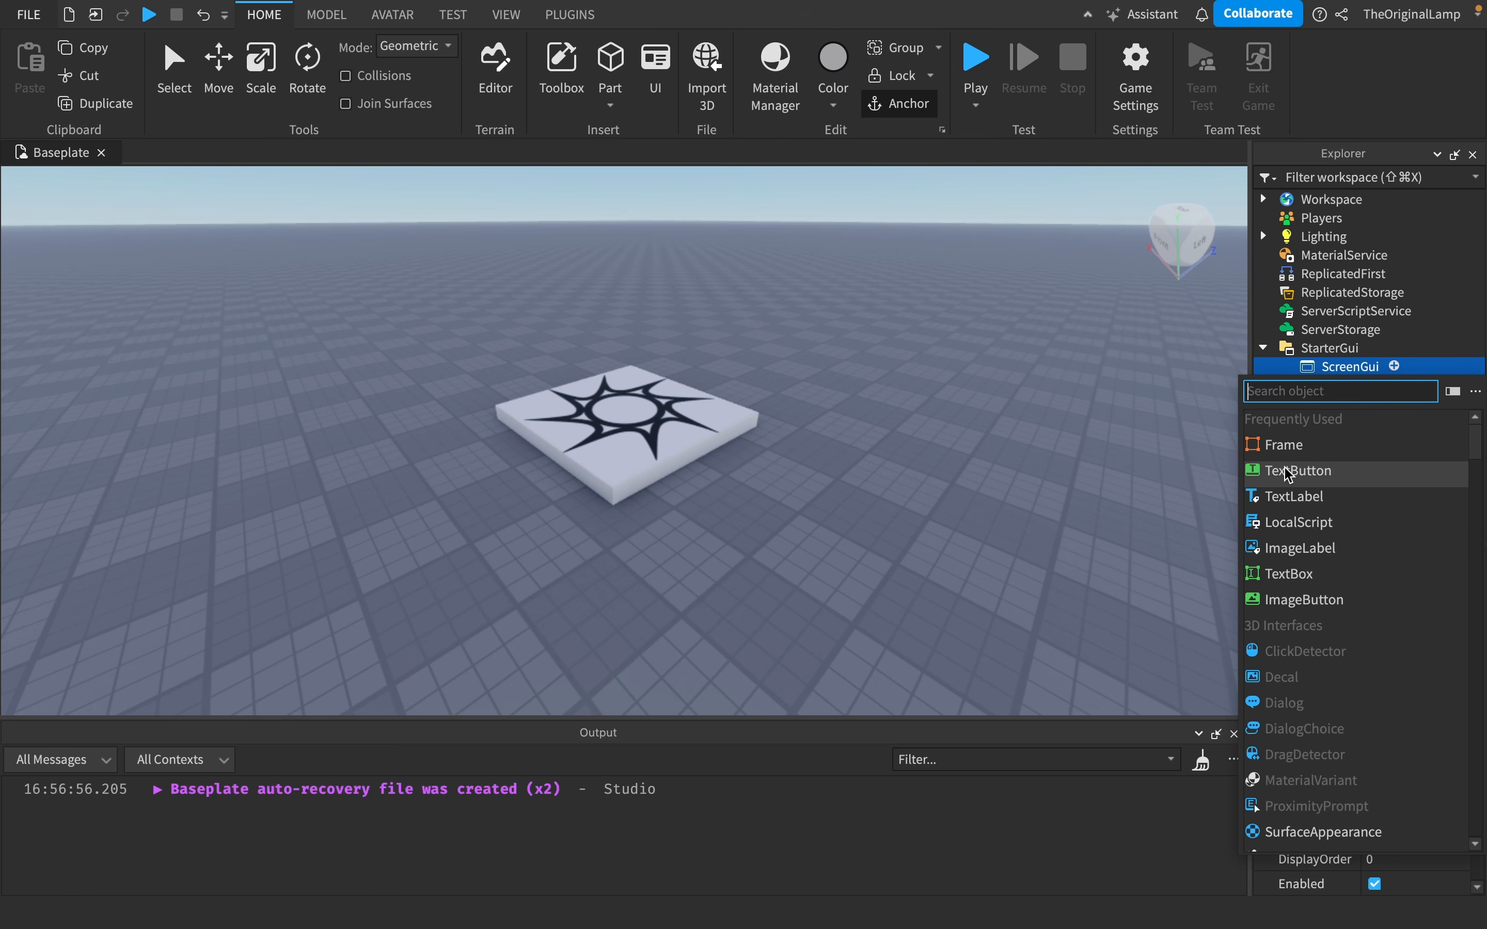
left_click(1283, 444)
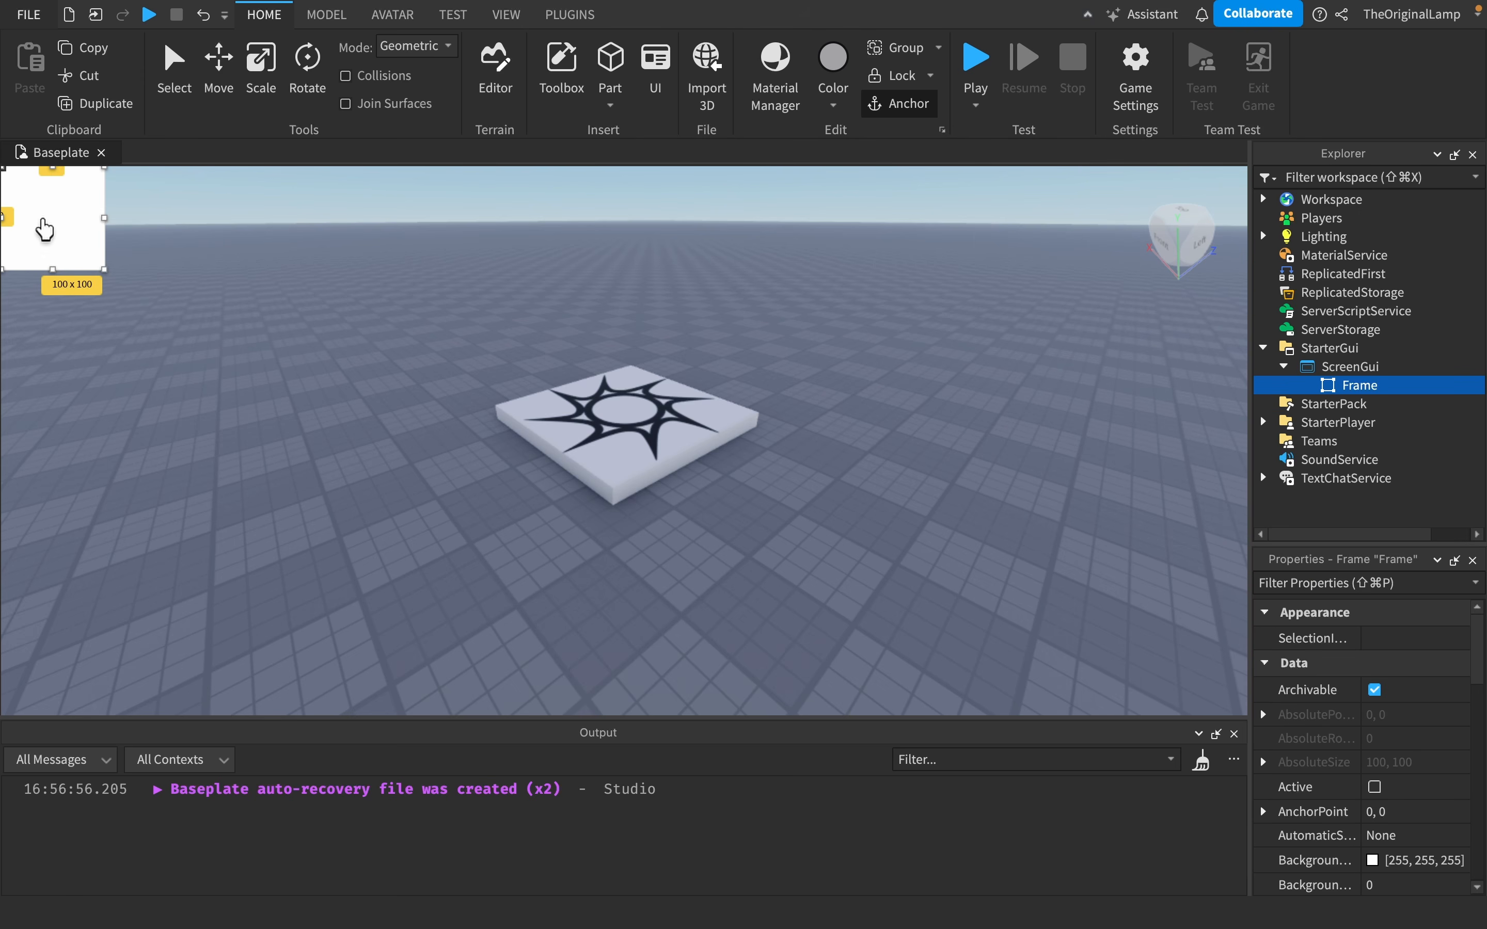
- Move and resize the Frame to about 591 x 279 pixels near the centre of the screen
left_click_drag(39, 225, 627, 441)
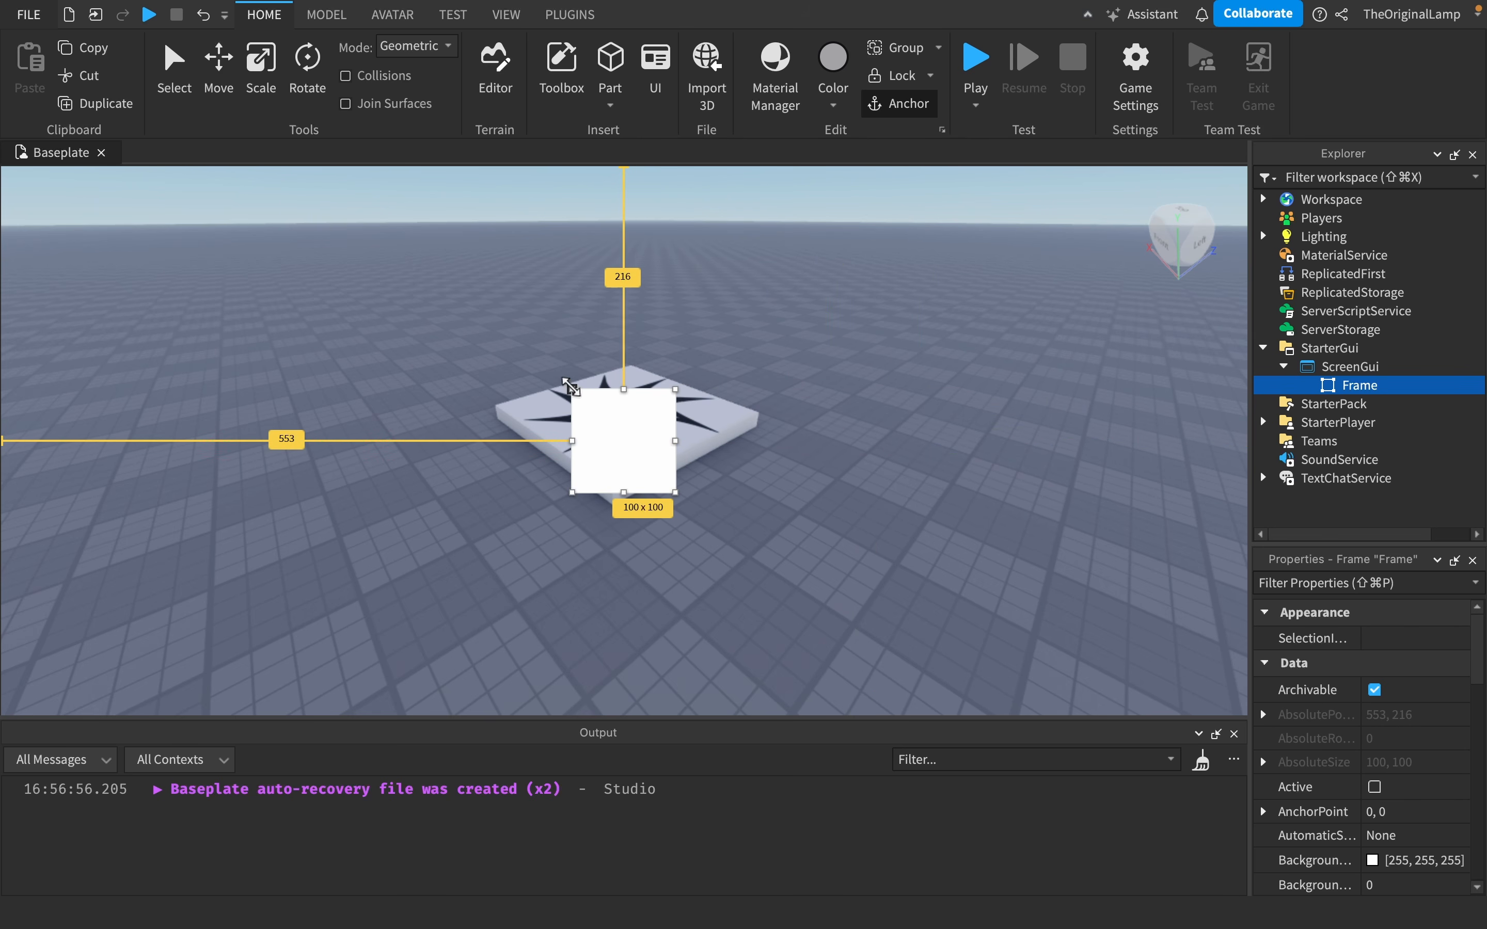
left_click_drag(570, 386, 65, 208)
left_click_drag(253, 317, 501, 407)
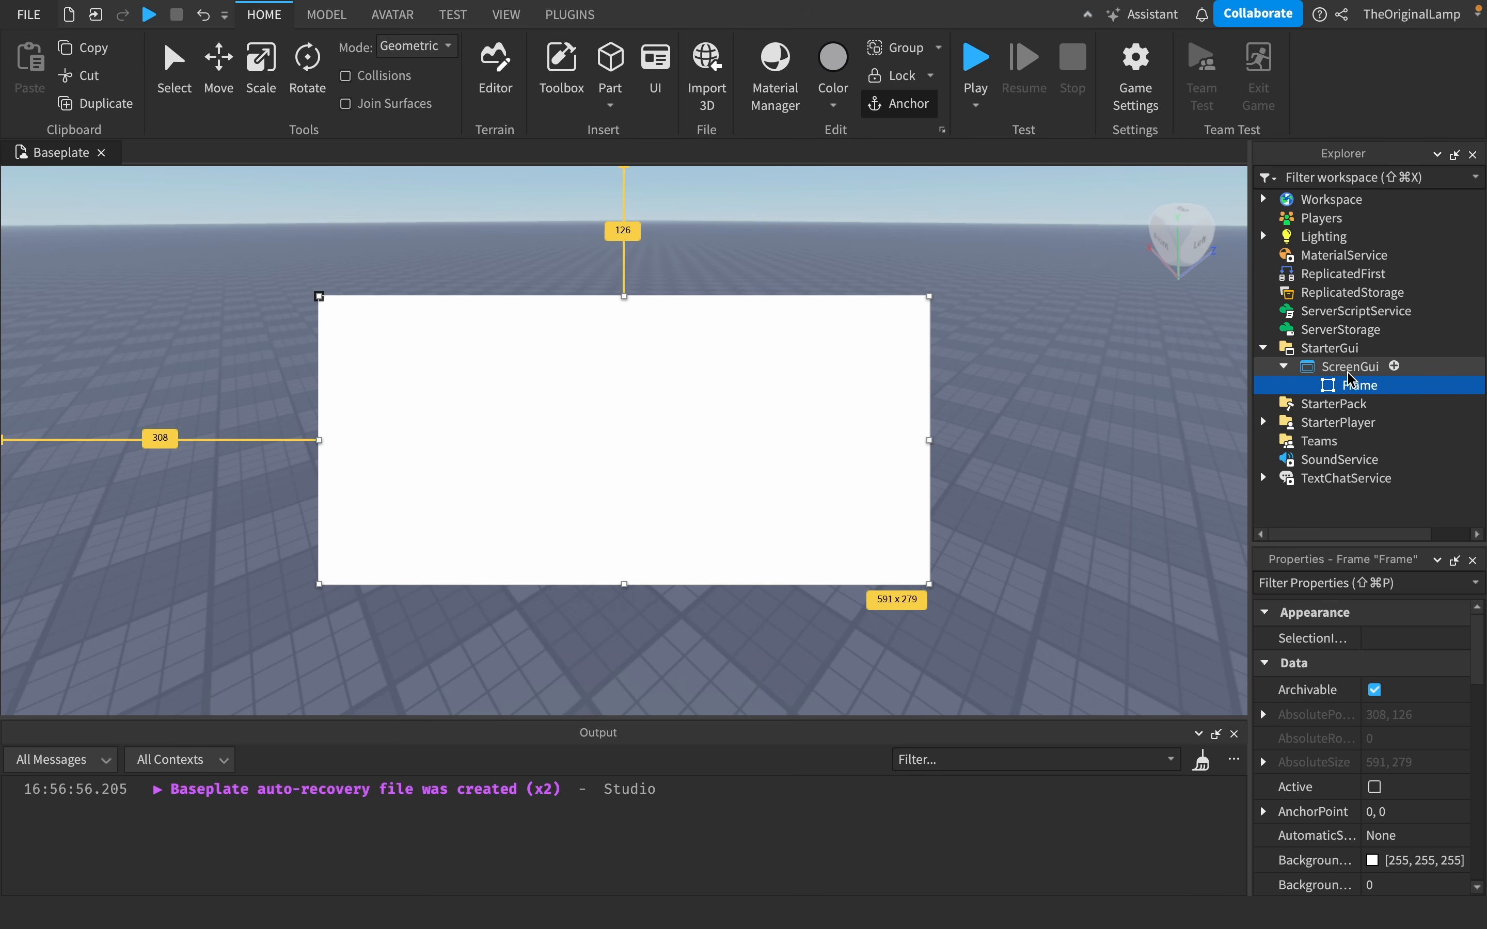
- Expand the Frame's Size property and set both its X and Y offsets to 0
scroll(1346, 707, "down", 3)
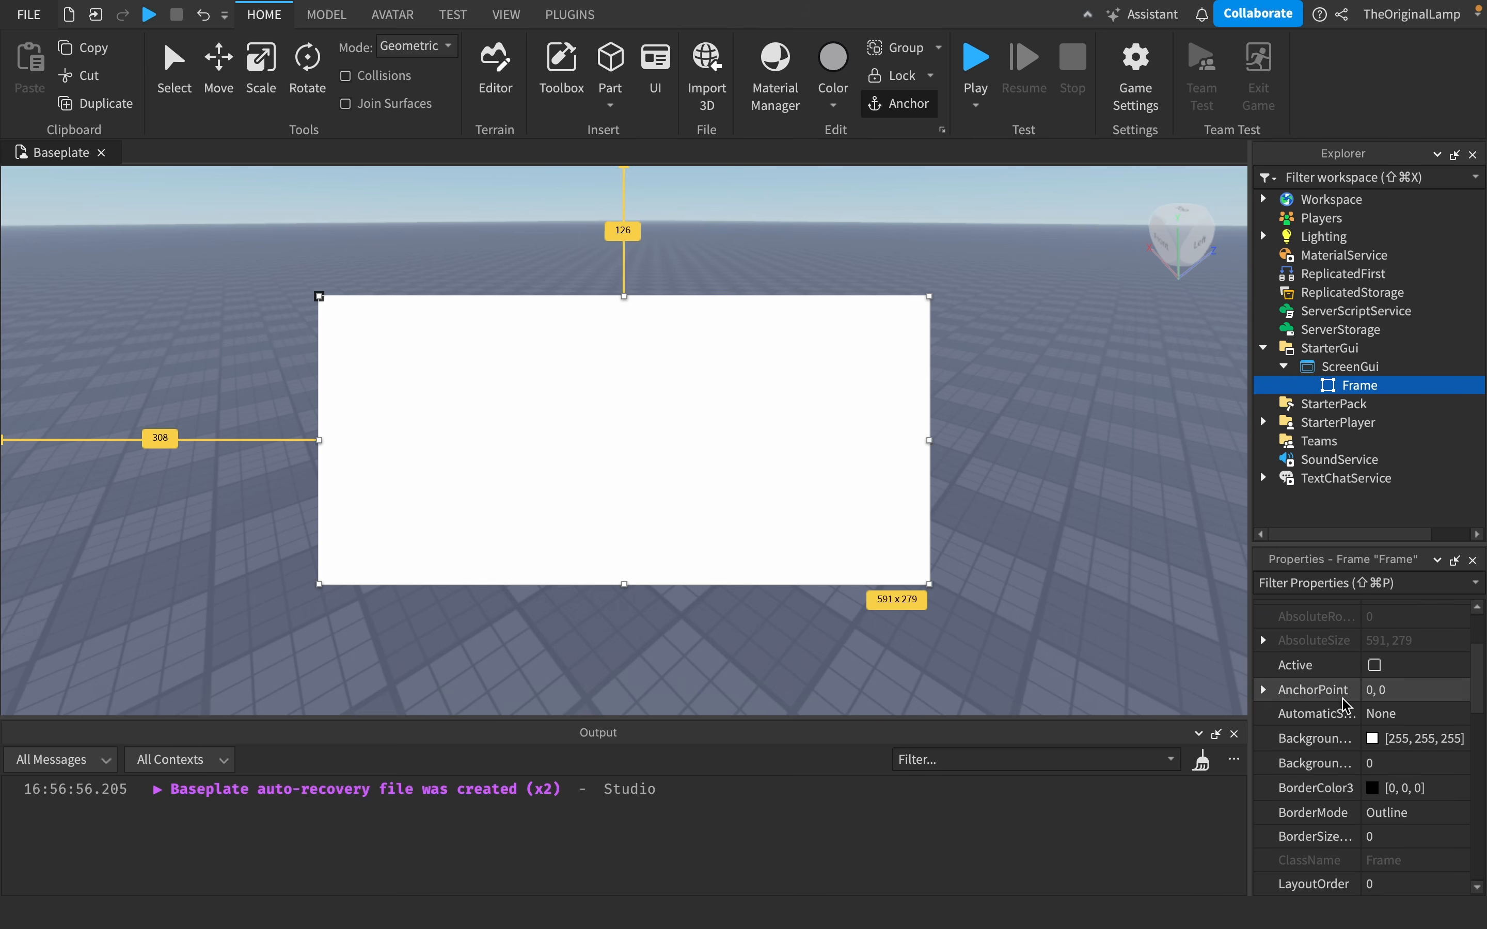
scroll(1346, 707, "down", 5)
left_click(1290, 678)
left_click(1264, 678)
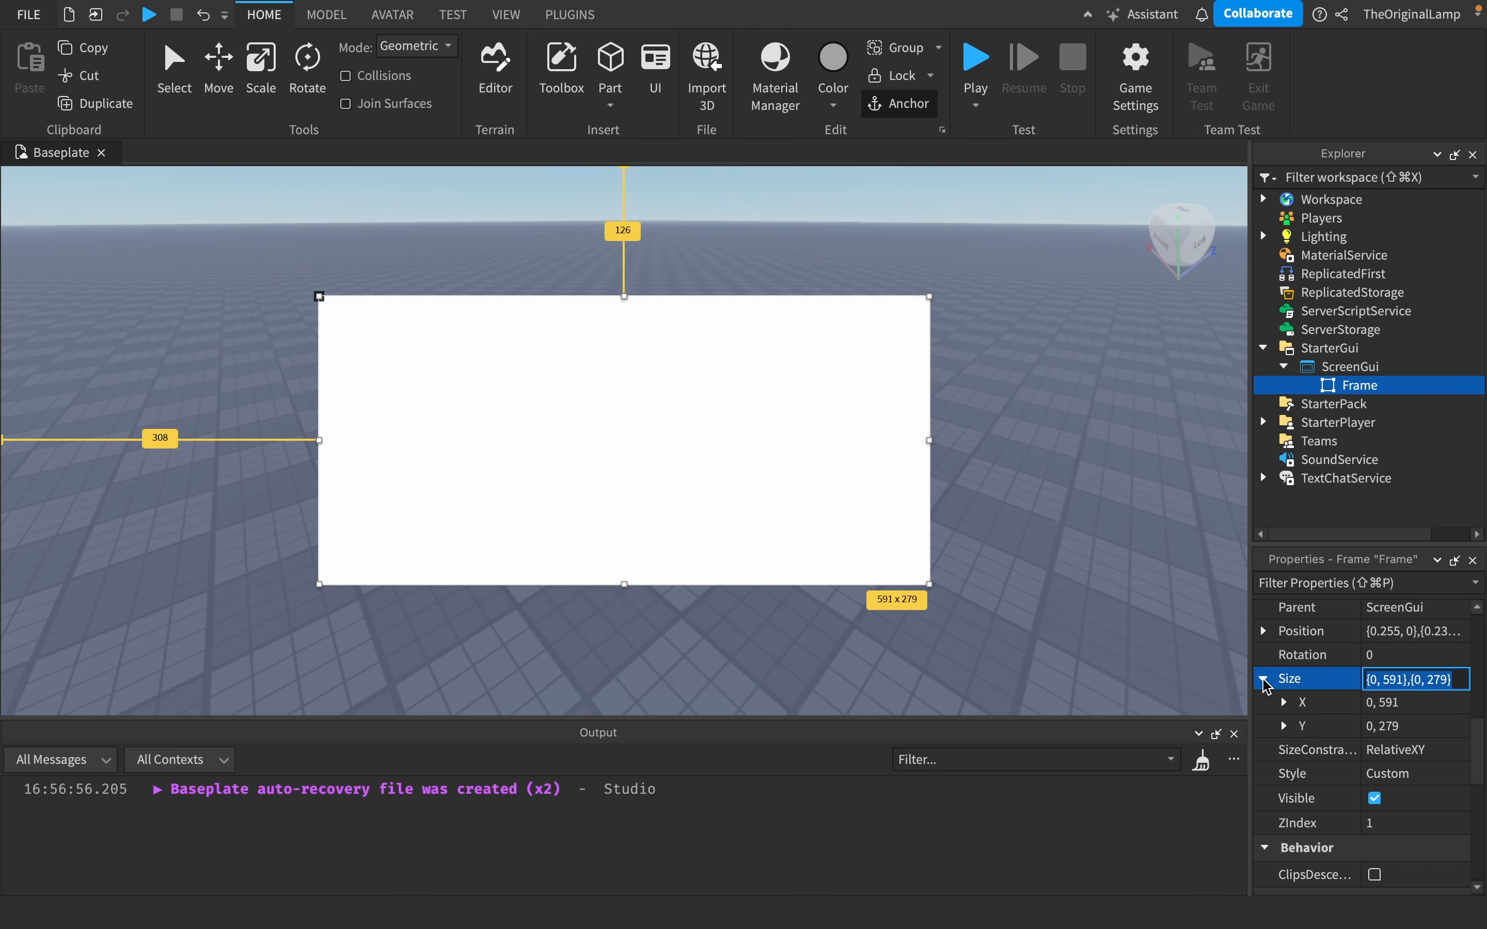
left_click(1283, 702)
left_click(1284, 741)
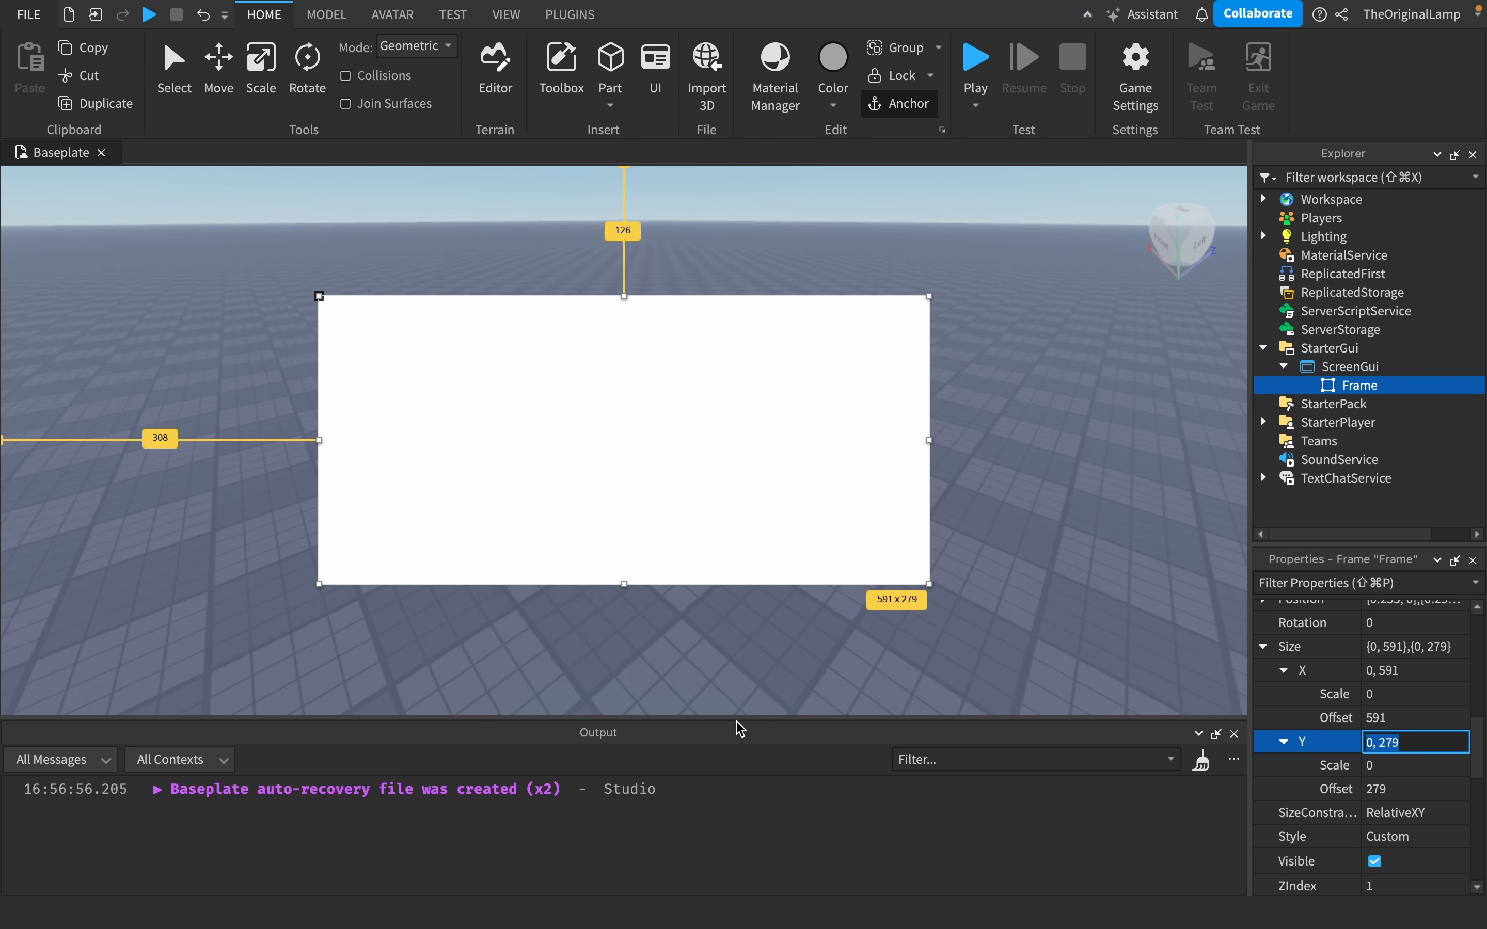
left_click_drag(737, 716, 666, 610)
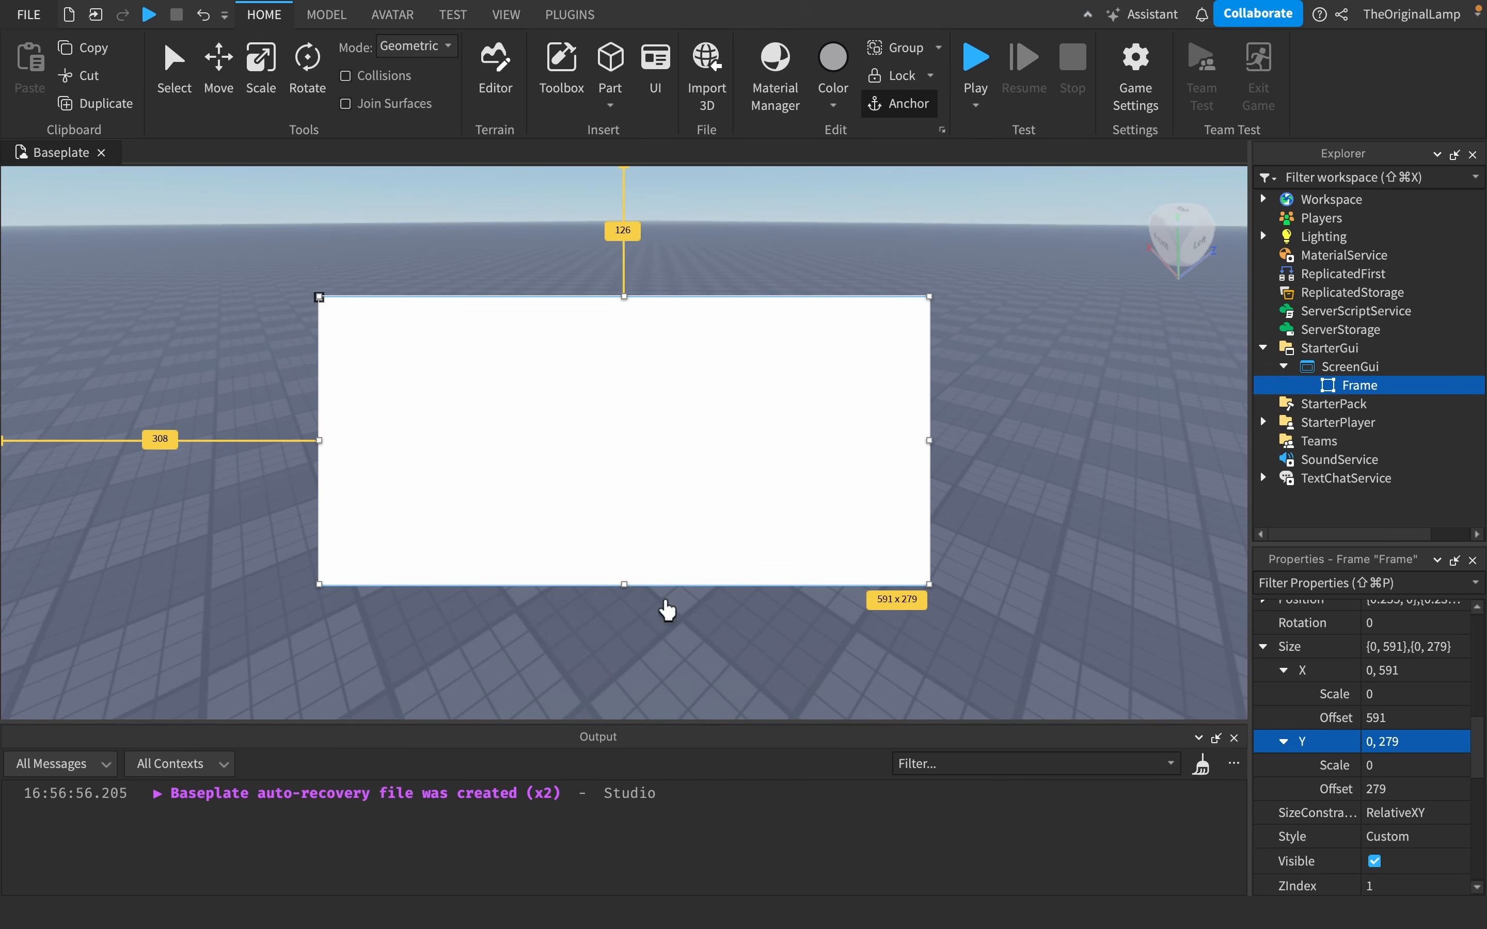
left_click_drag(686, 721, 846, 737)
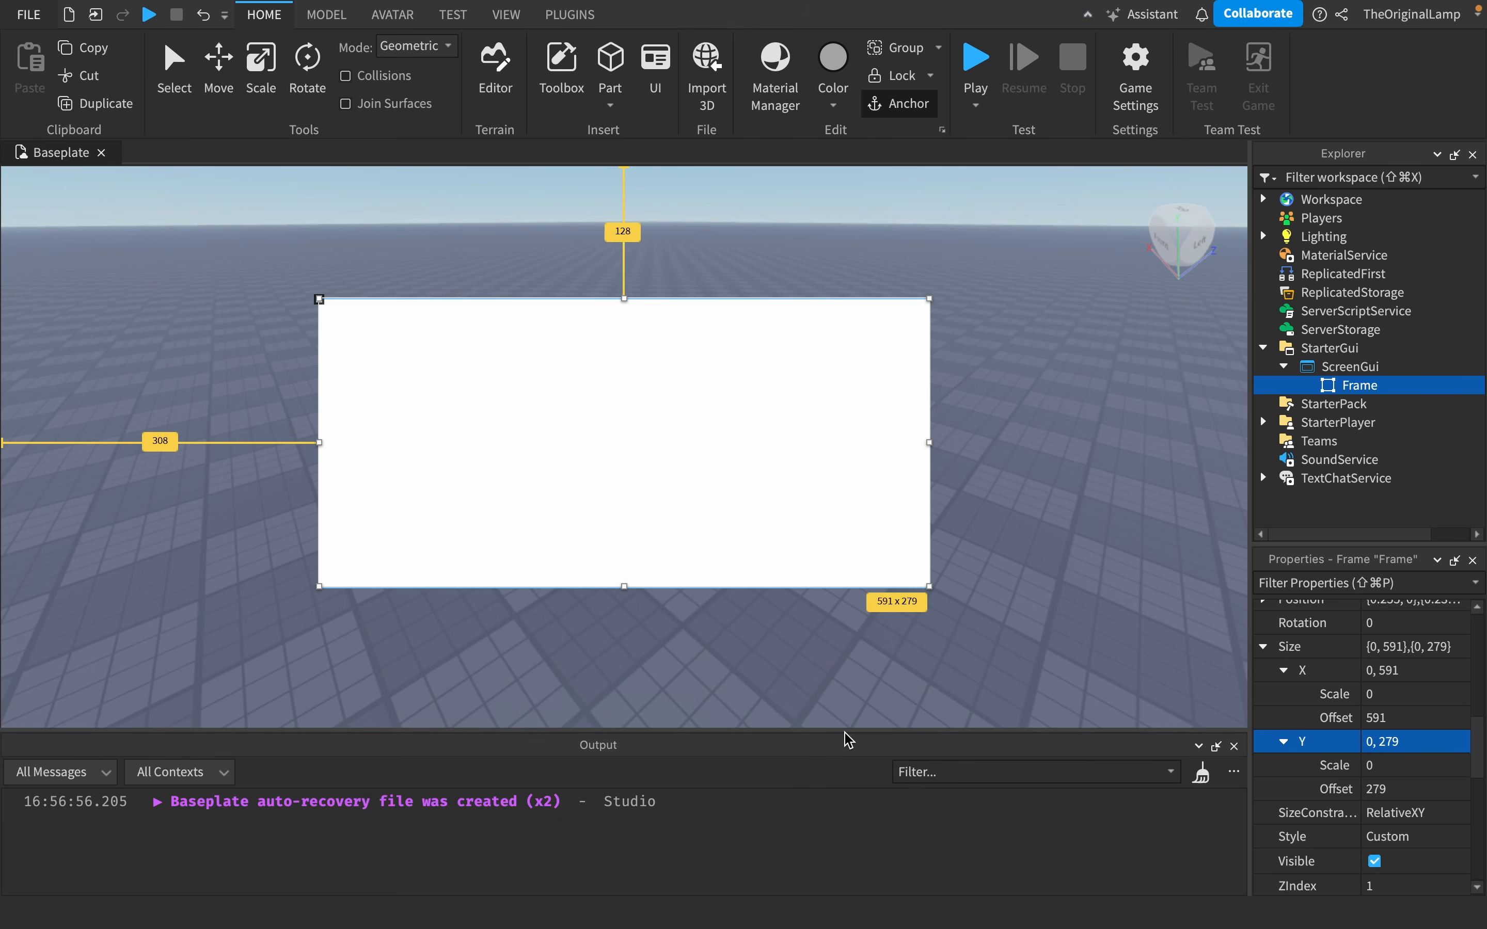
left_click(1398, 712)
type("0")
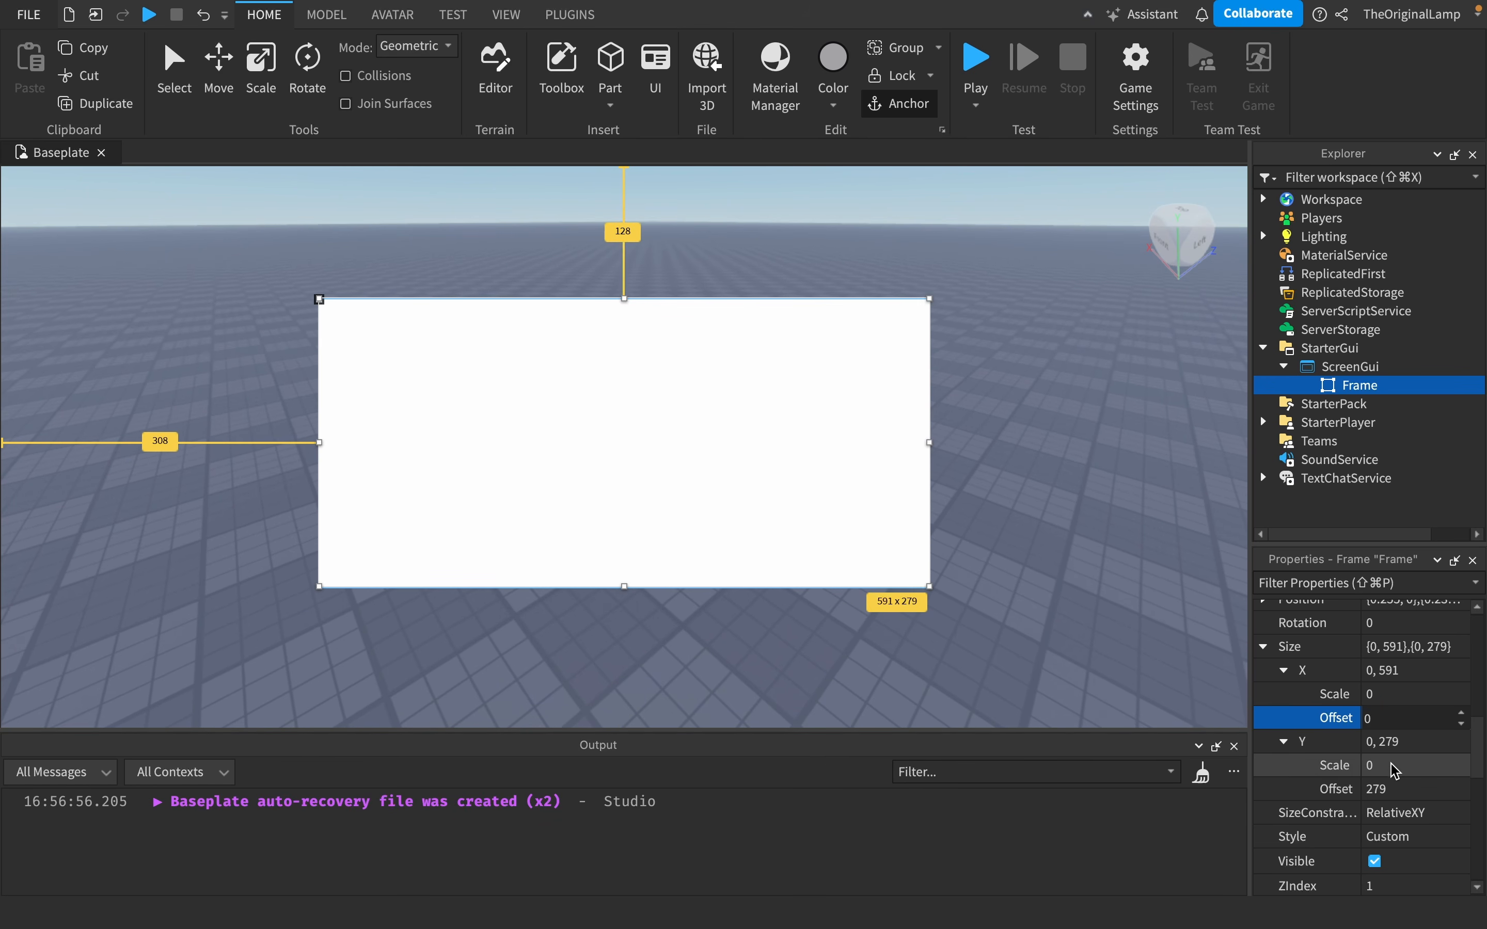
left_click(1385, 788)
key("Return")
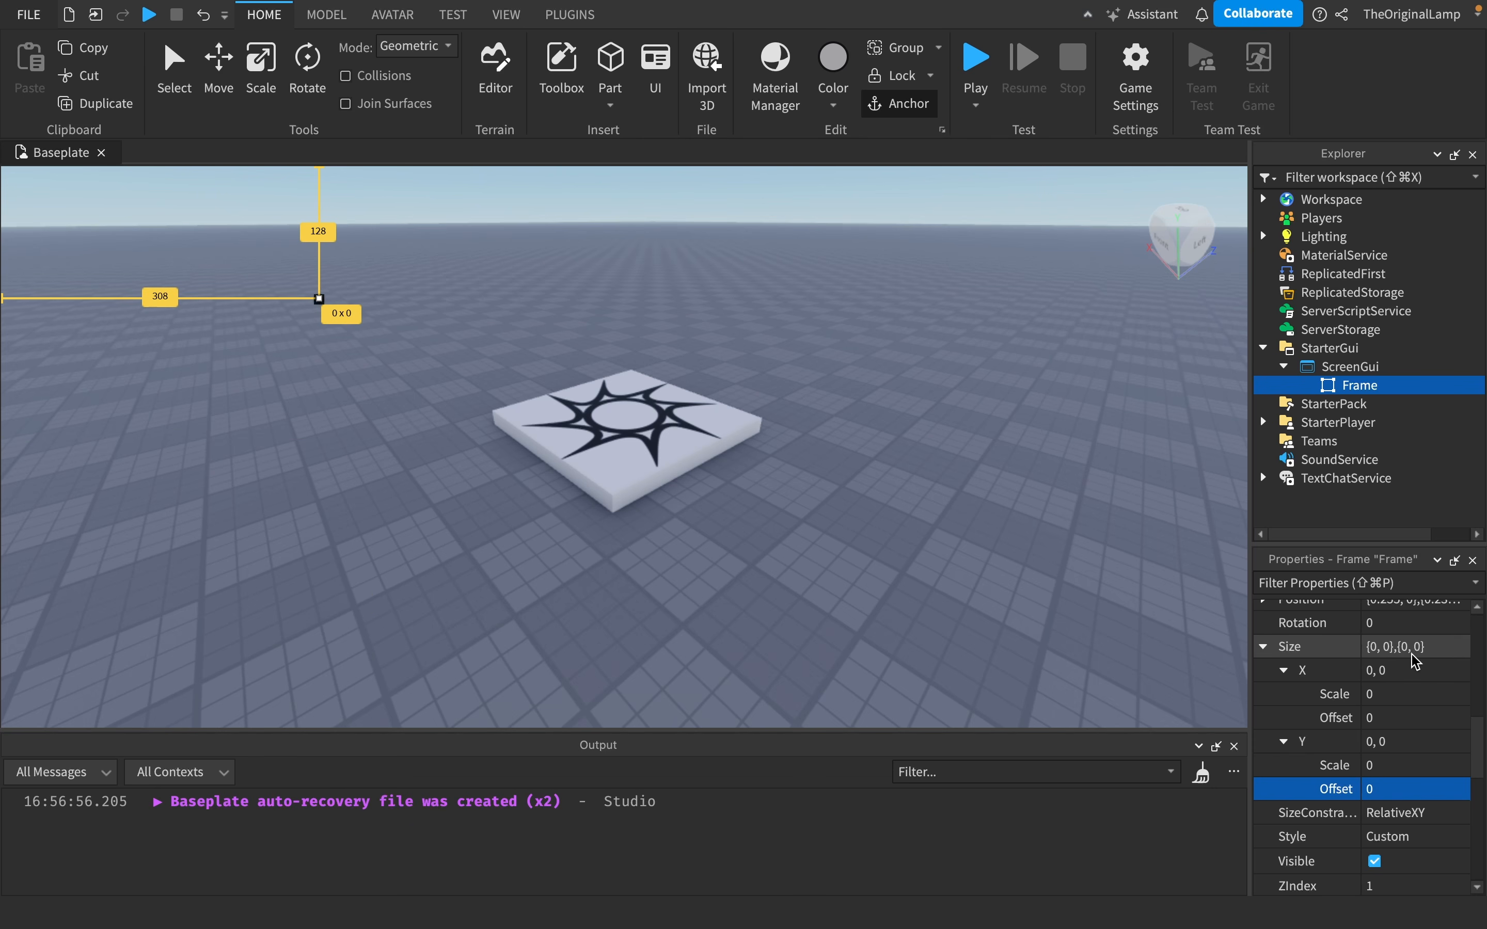
- Set the Frame's Size scale to 1 for X and 0.2 for Y
left_click(1416, 693)
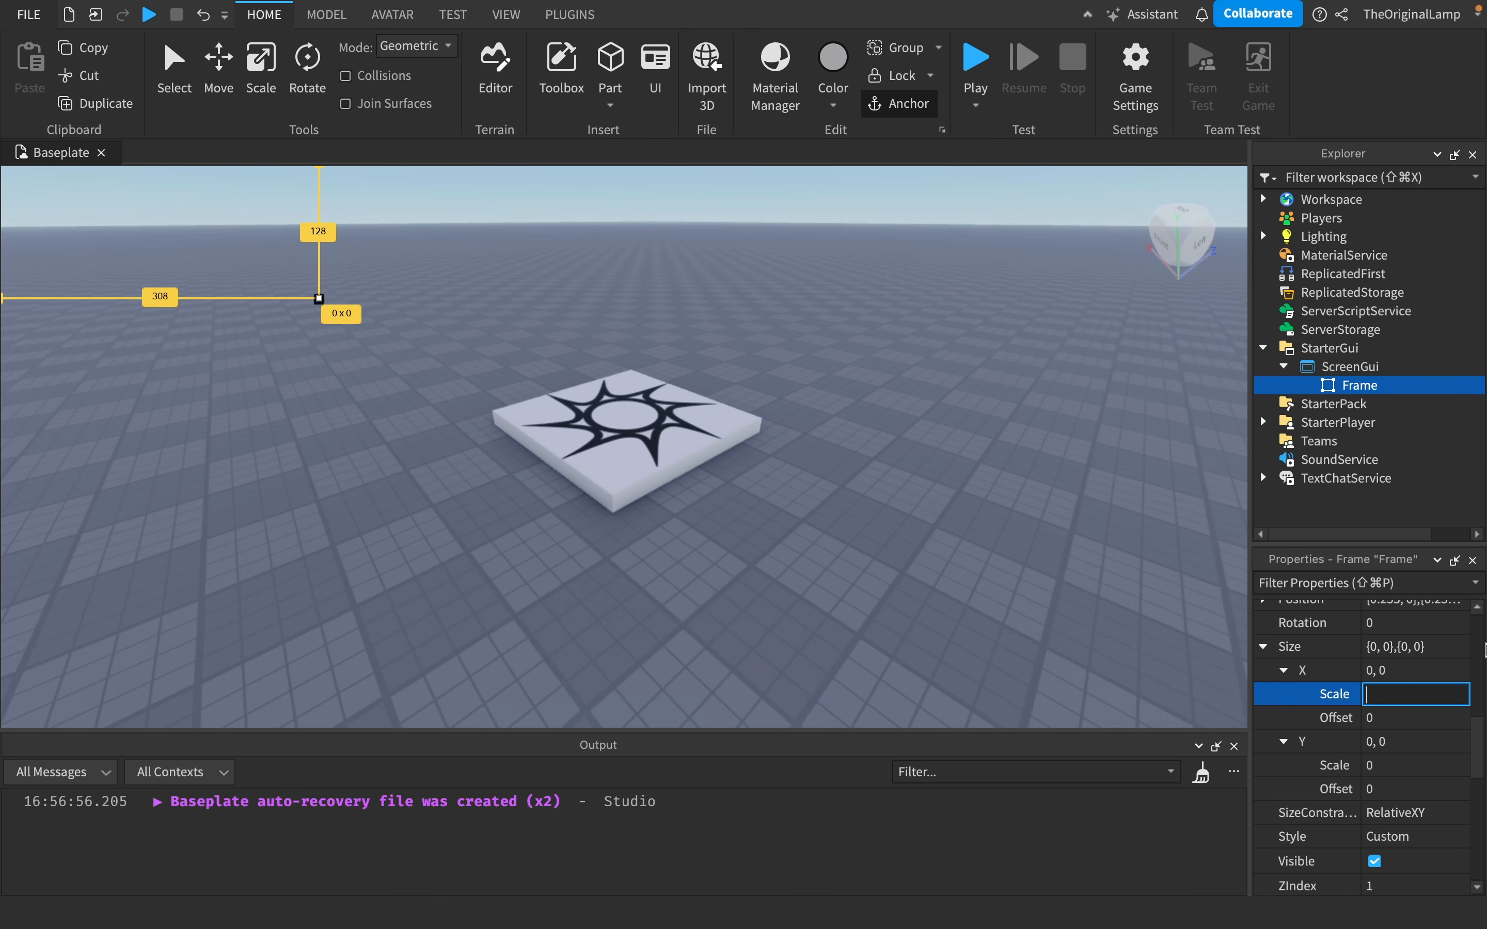
key("Return")
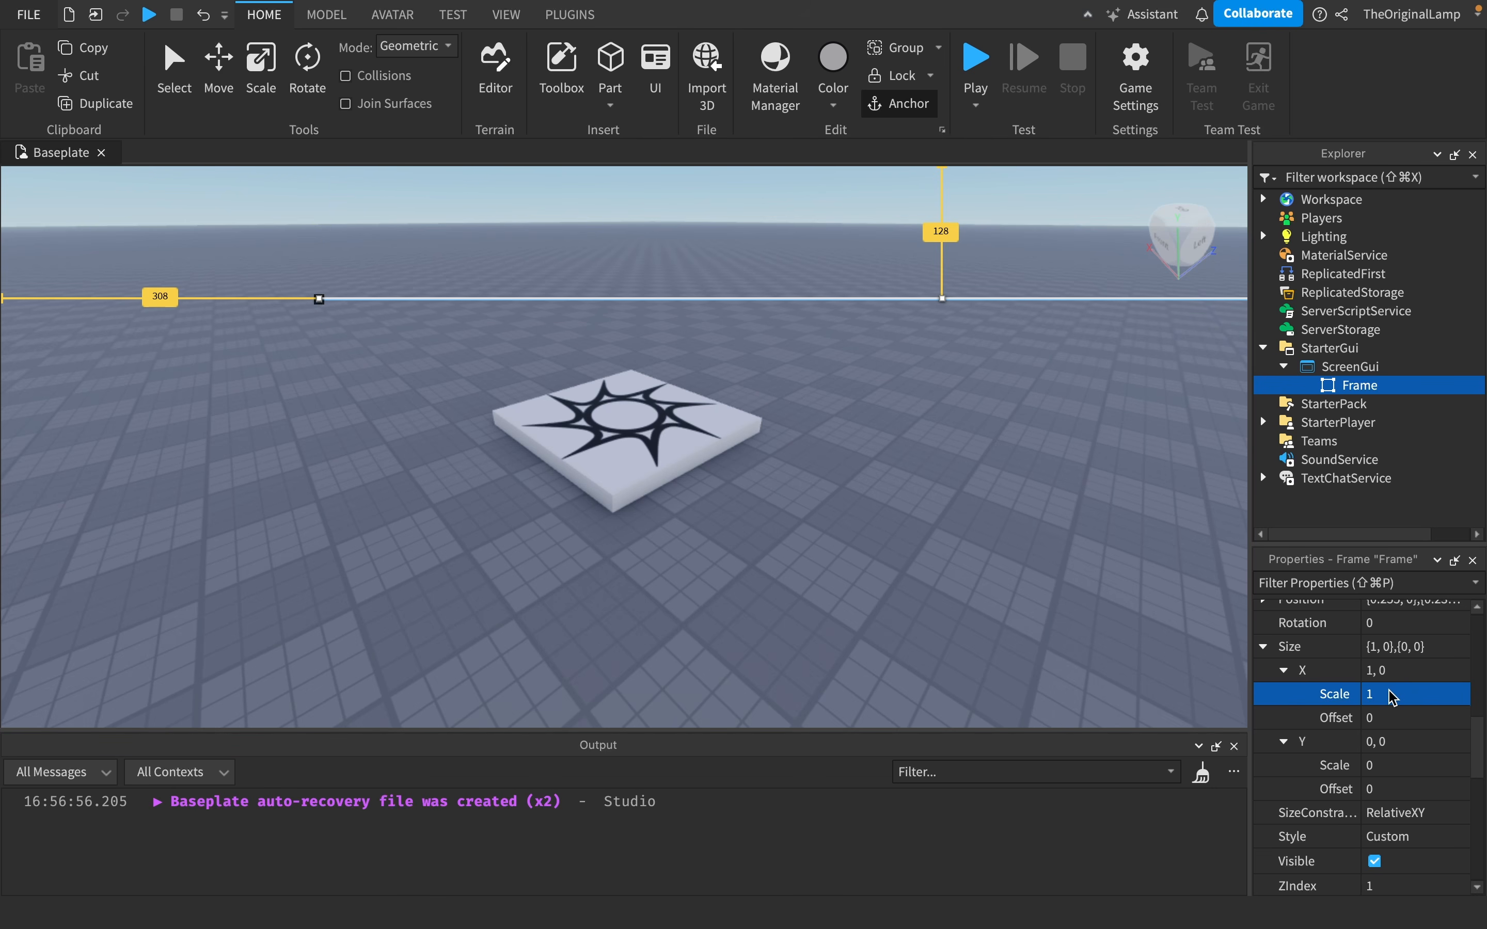
left_click(1399, 769)
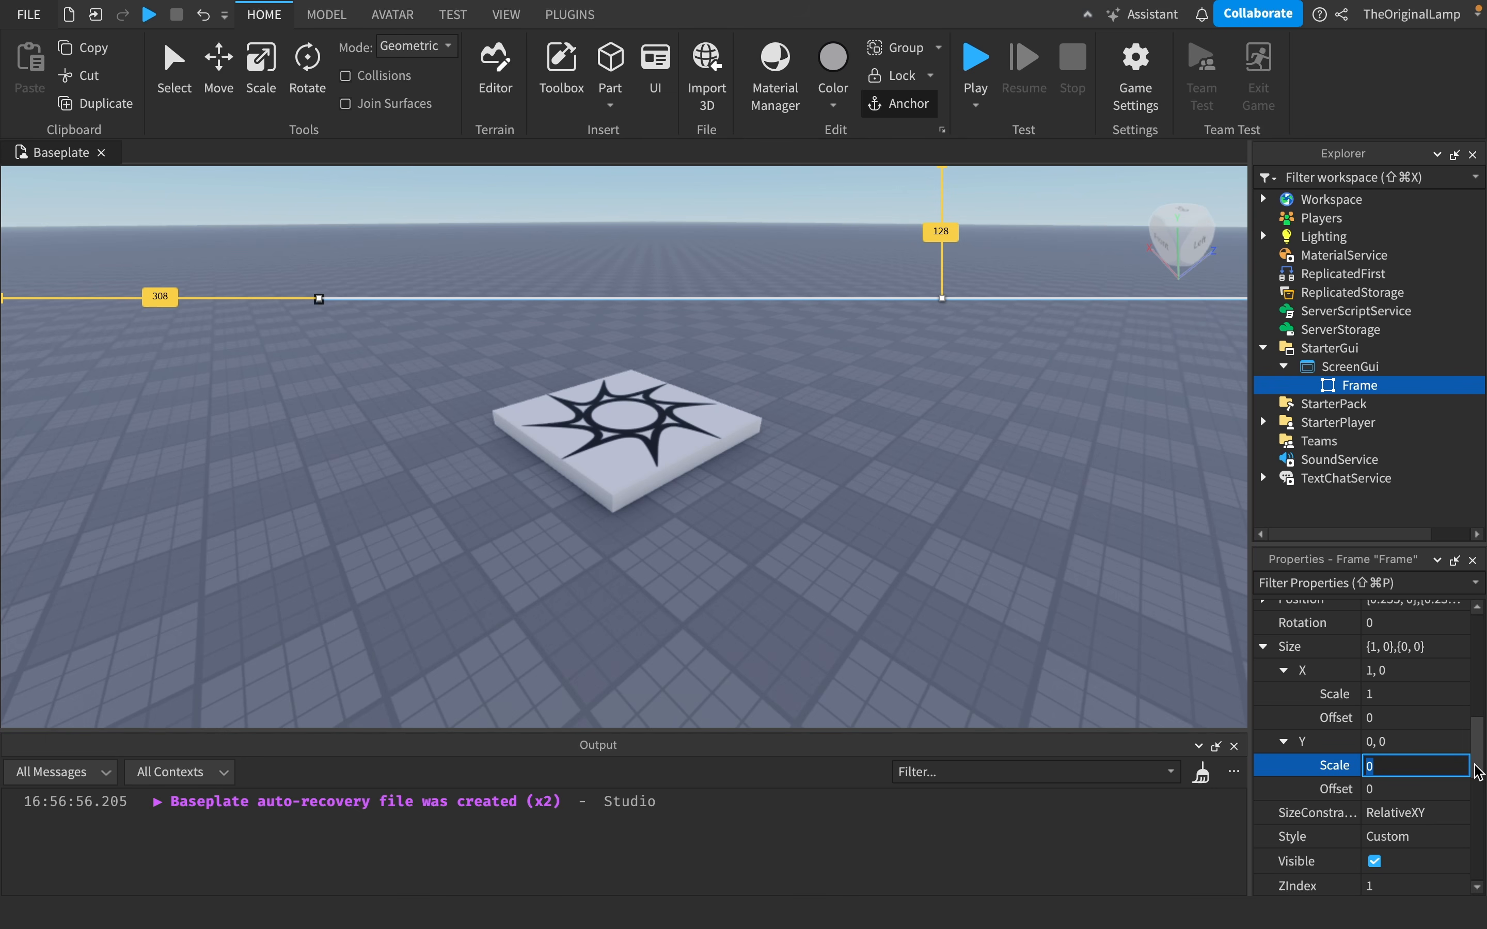
key("Return")
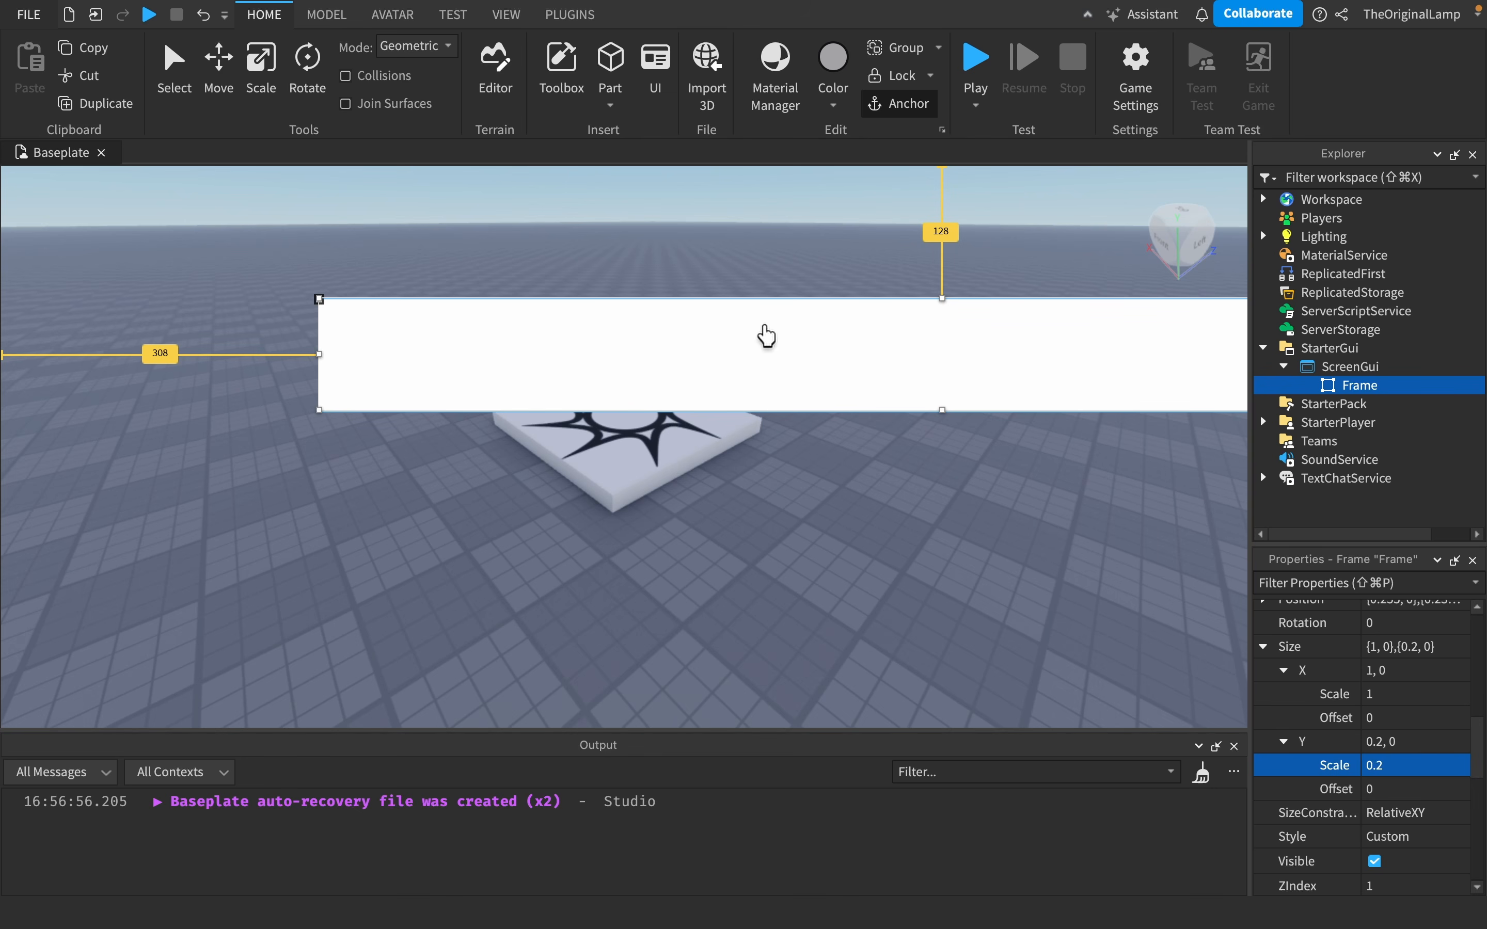
- Move the full-width Frame to the left edge and down toward the middle of the screen
left_click_drag(764, 331, 458, 332)
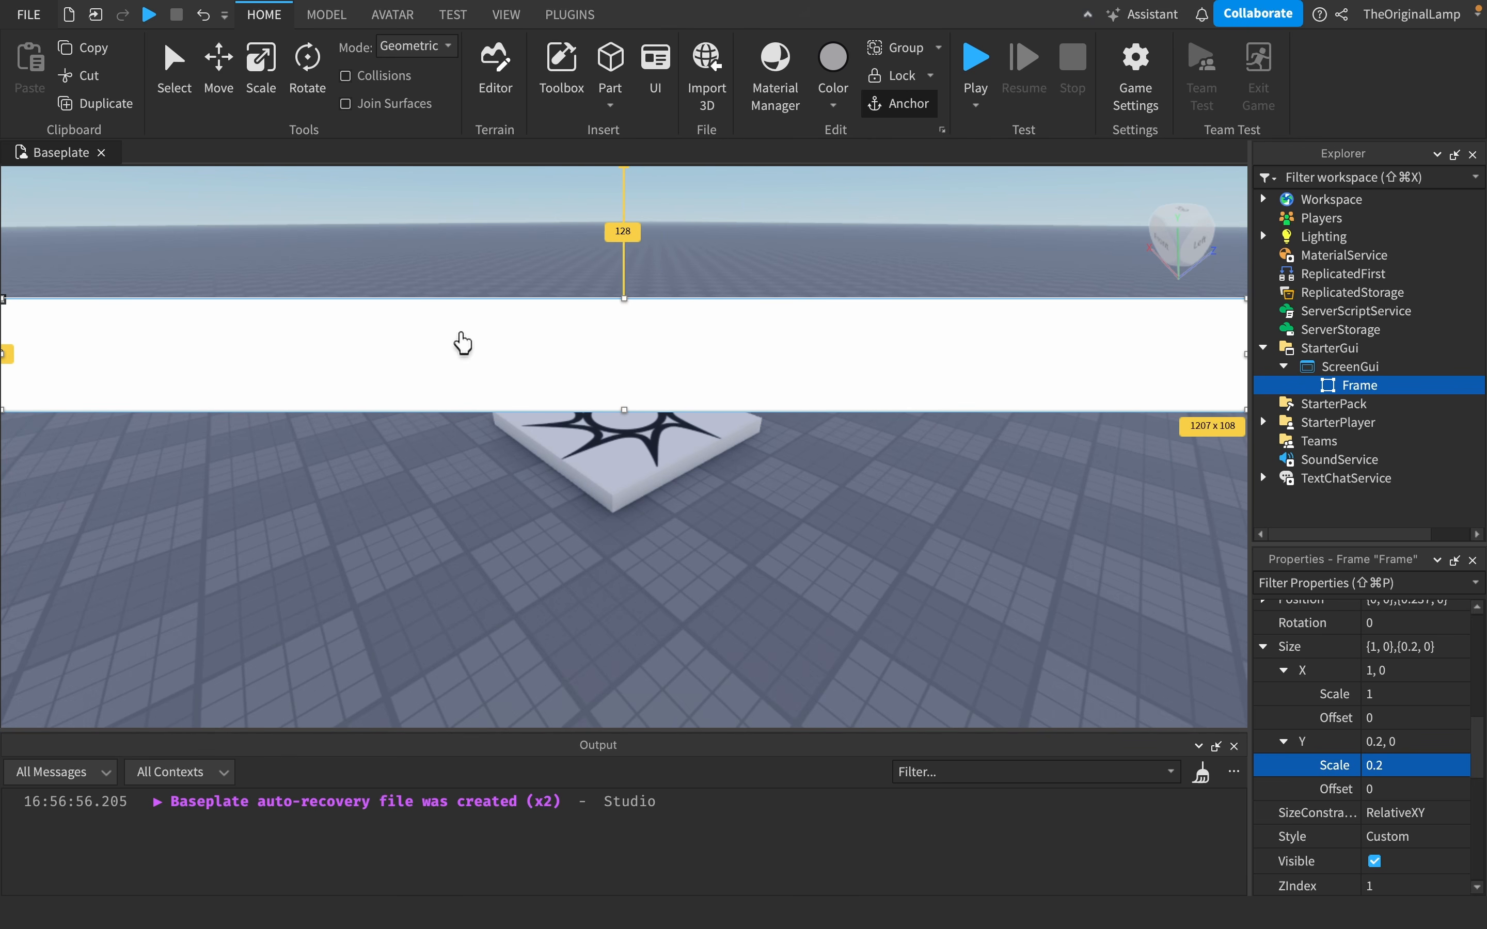
mouse_move(1121, 393)
left_mouse_down()
mouse_move(1039, 375)
mouse_move(1134, 368)
mouse_move(1122, 474)
left_mouse_up()
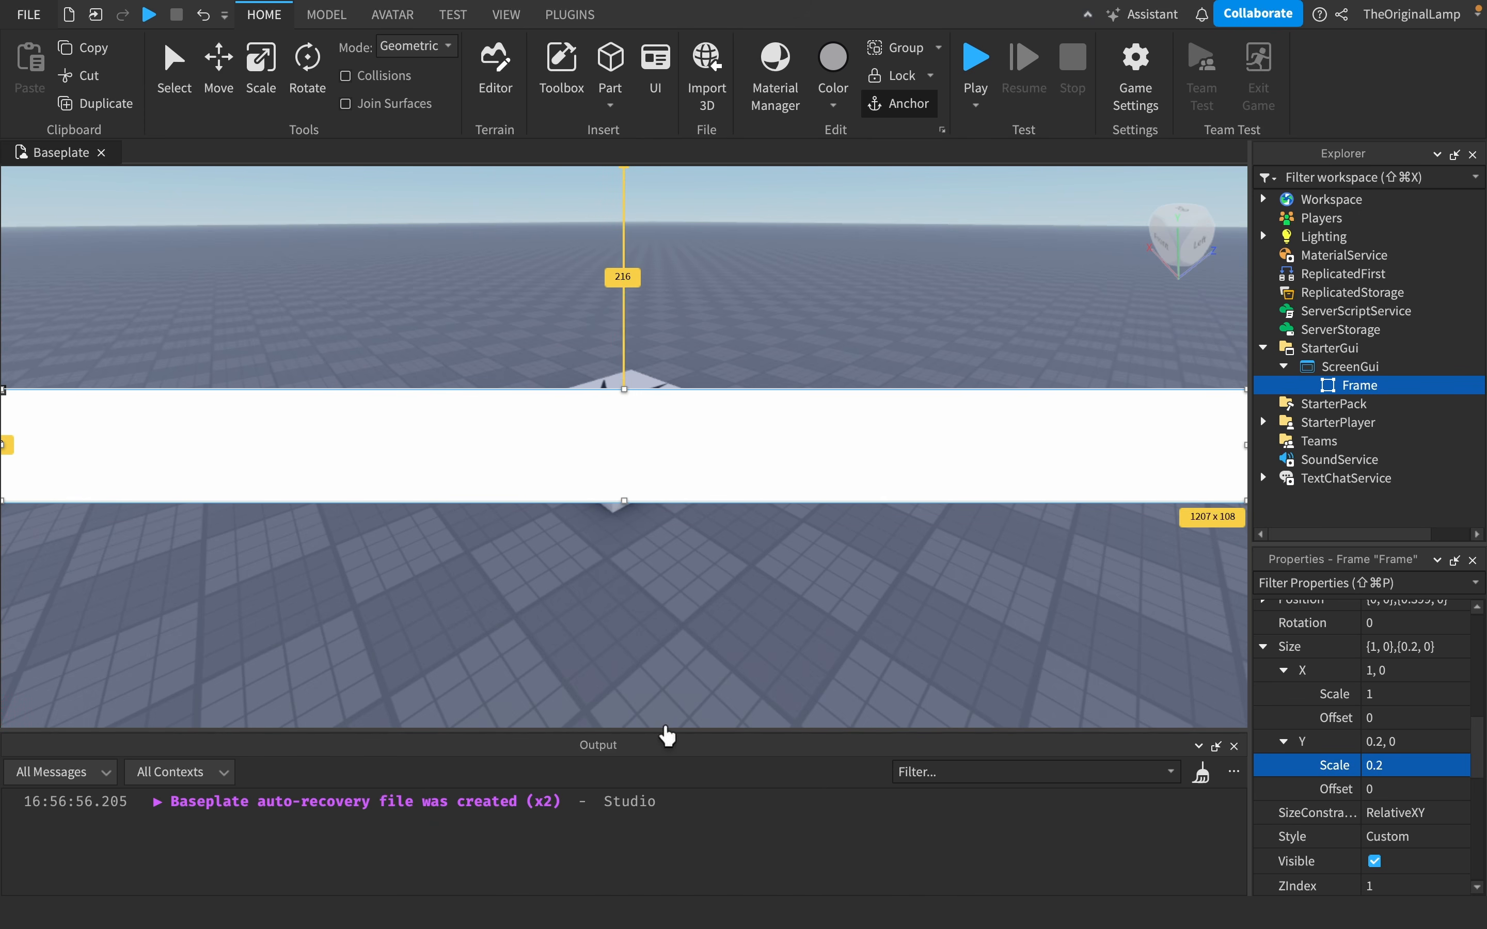
- Set the Frame's X size scale to 0.5
left_click_drag(664, 729, 807, 246)
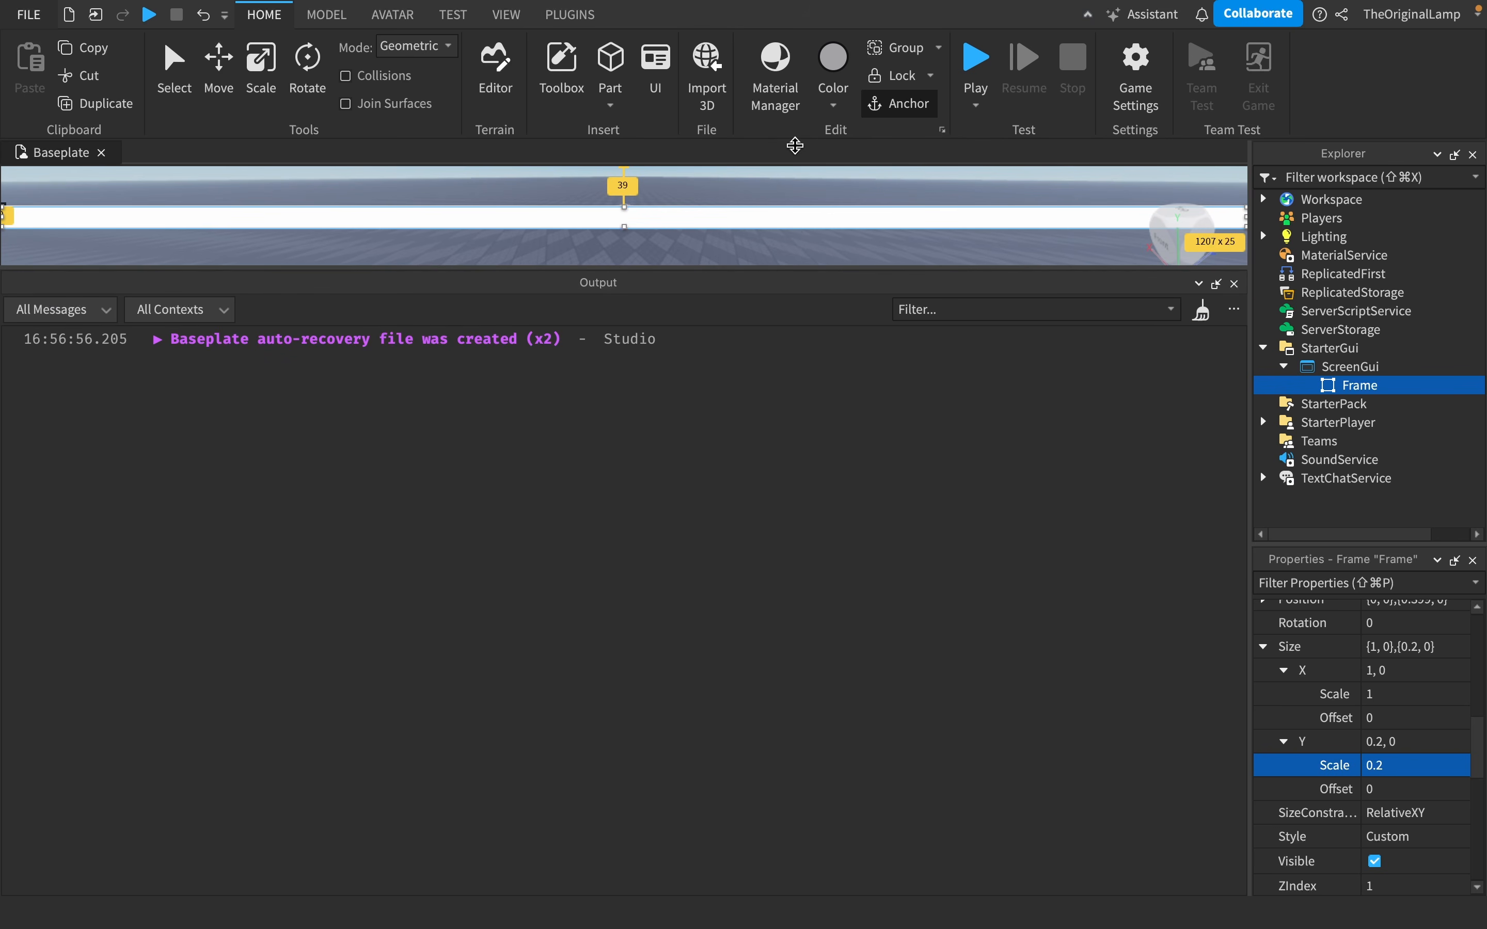
left_click_drag(795, 145, 827, 639)
left_click(1438, 696)
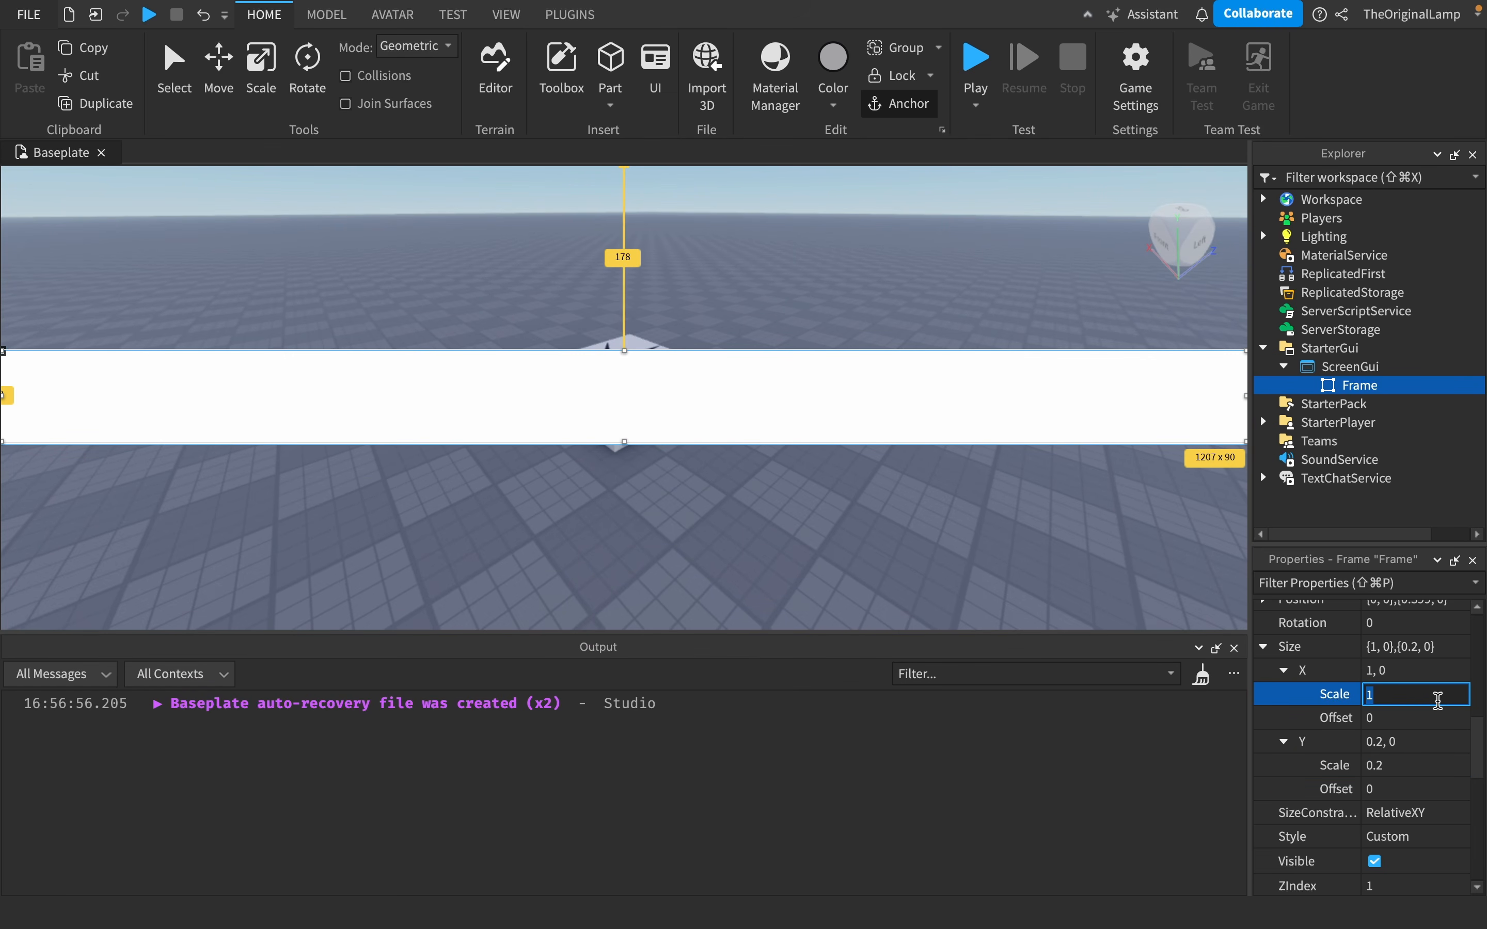
key("Return")
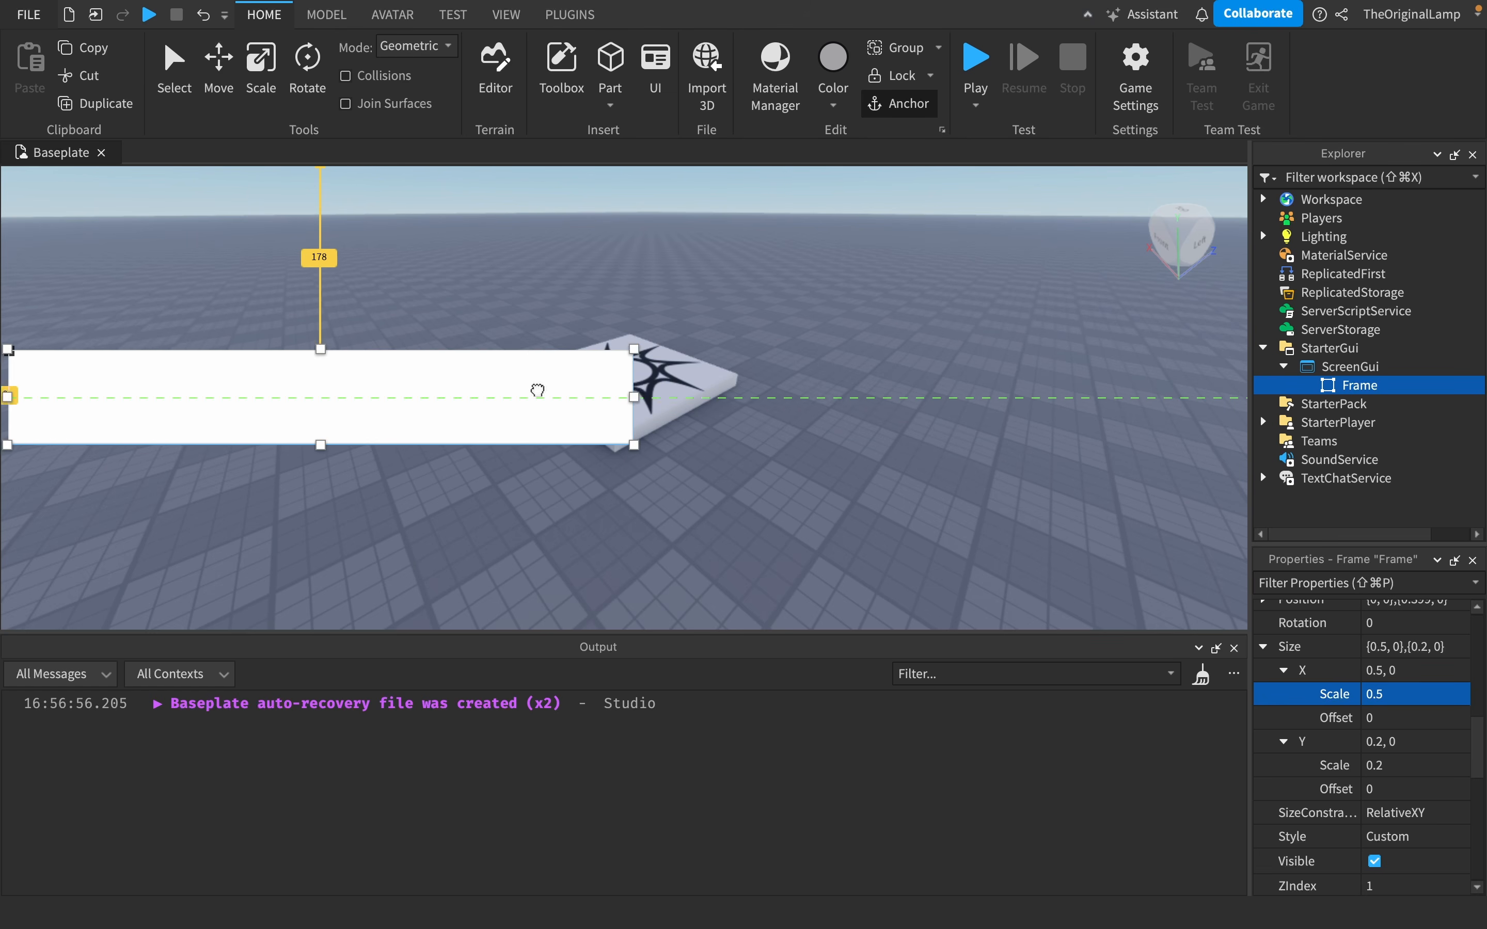
- Move the Frame to the horizontal centre of the screen
left_click_drag(537, 388, 823, 393)
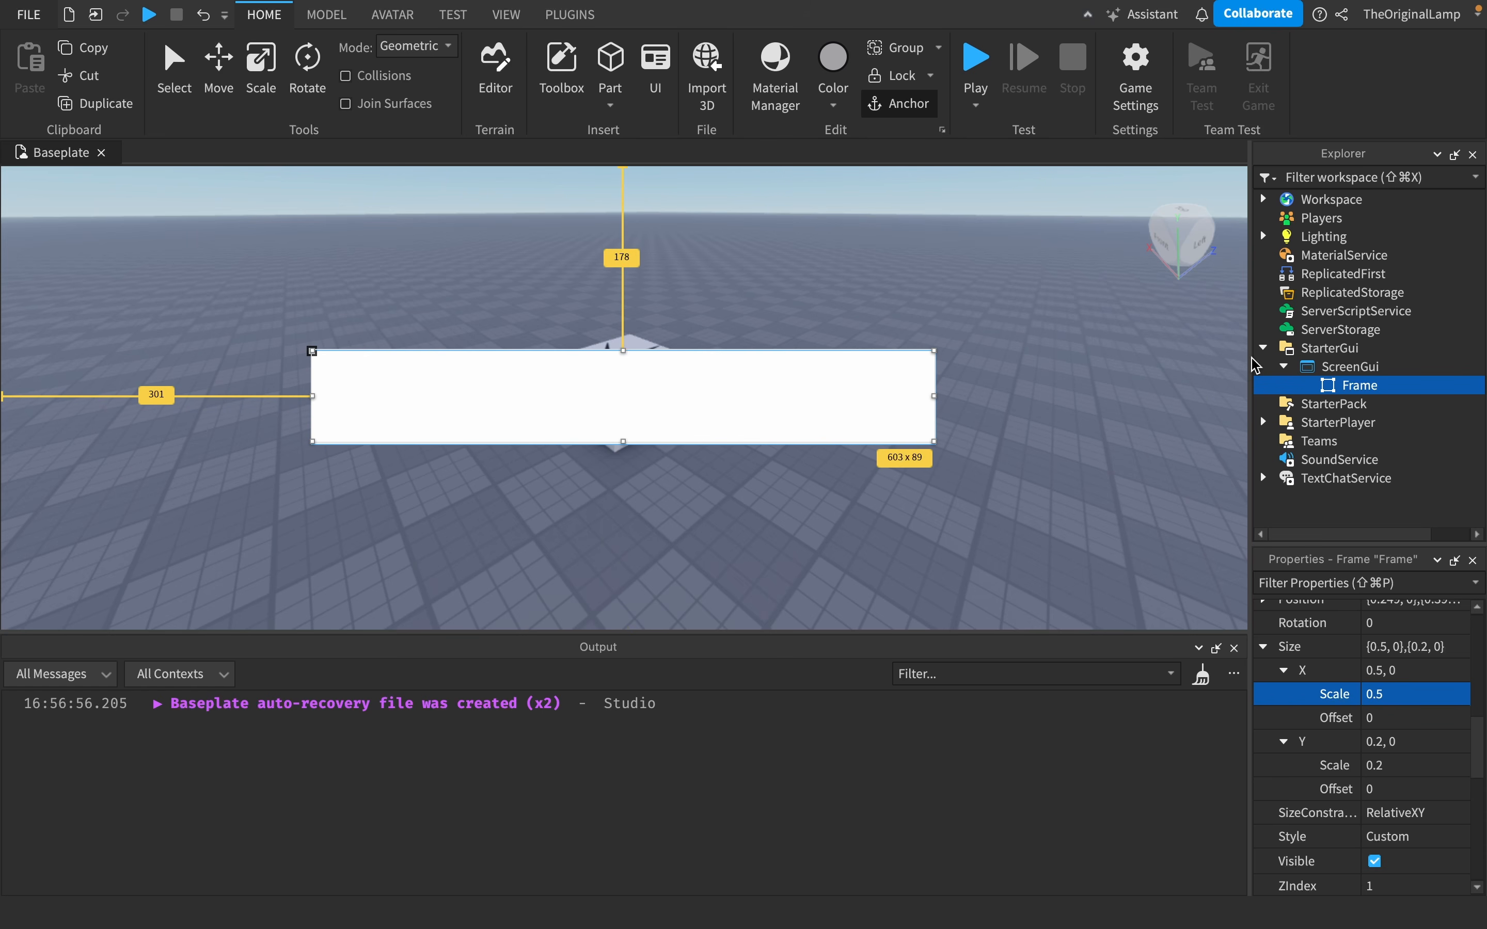
left_click_drag(1250, 358, 1242, 480)
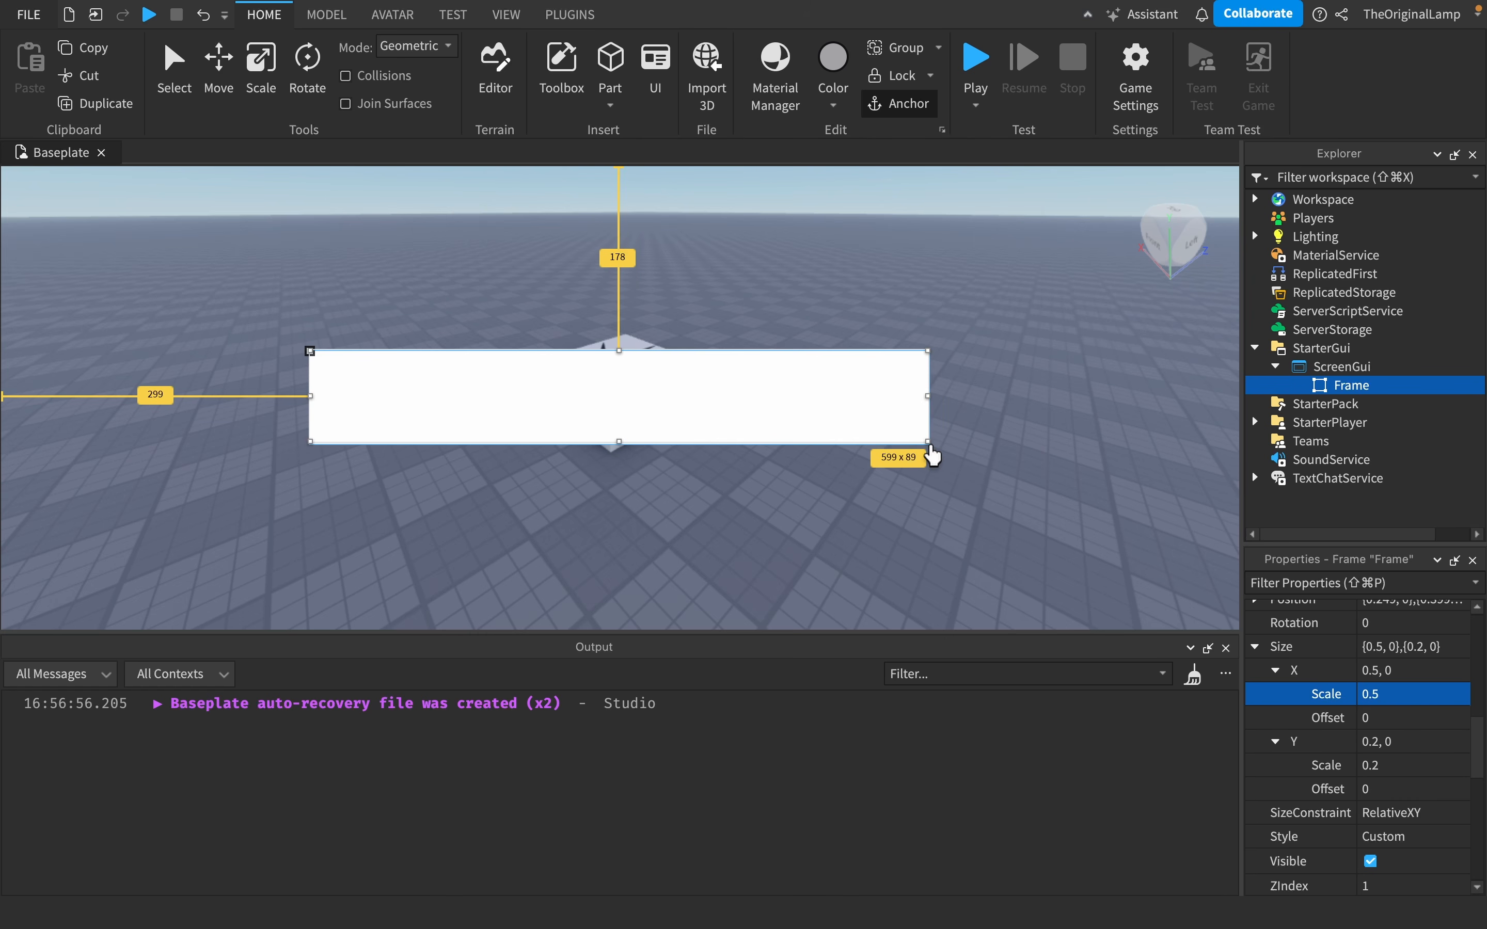
- Enlarge the Frame from its upper-left corner to about 678 x 220 pixels
left_click(933, 455)
left_click(1296, 392)
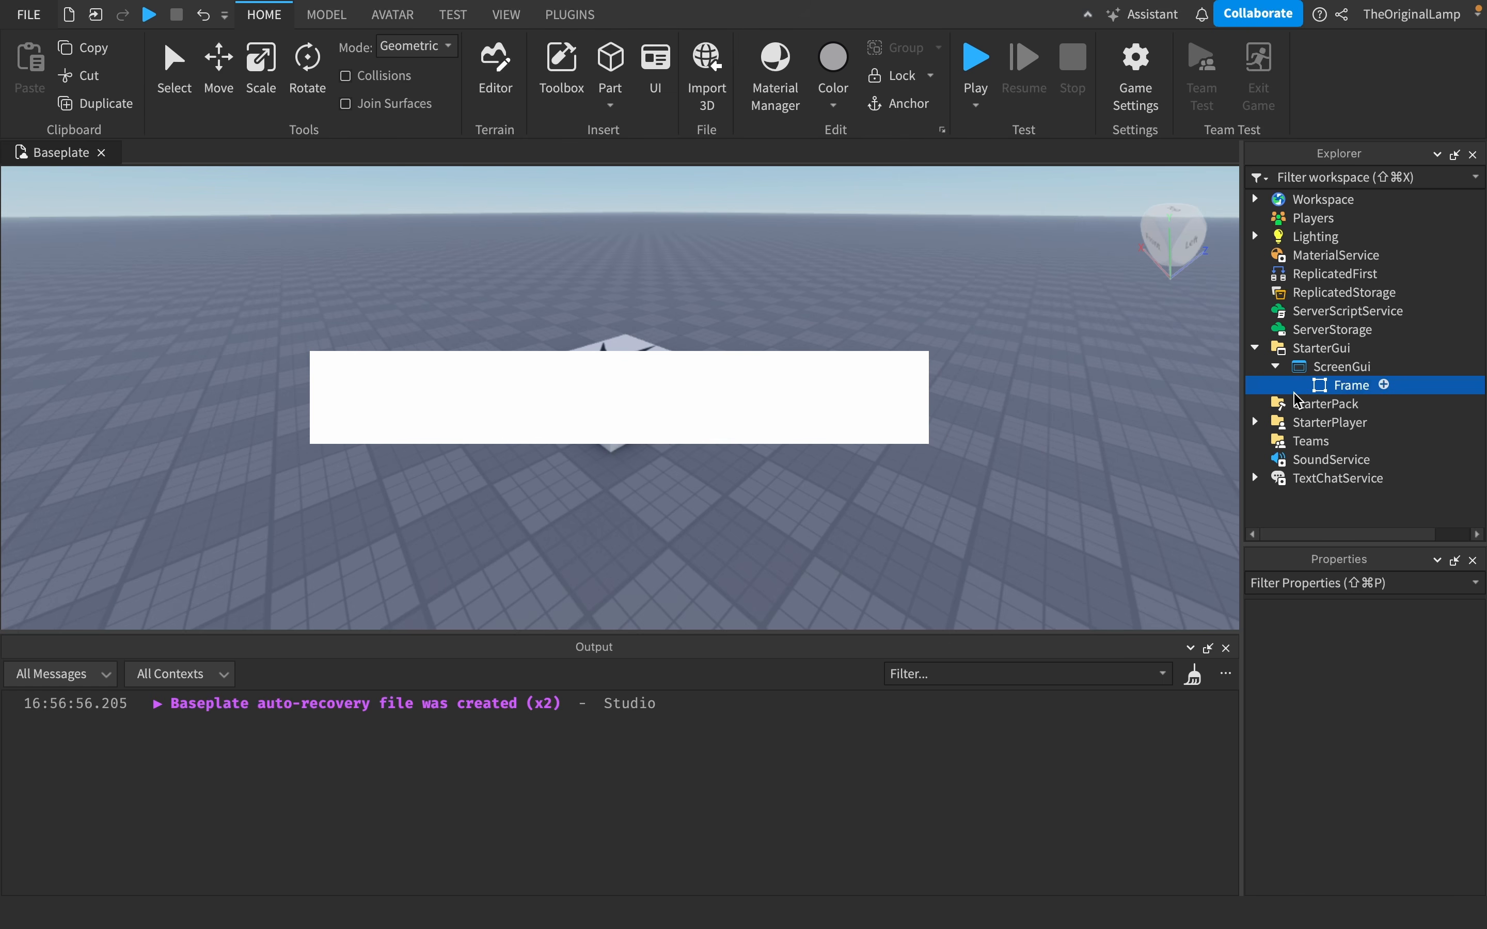
left_click_drag(310, 348, 227, 216)
- Enlarge the Frame from its lower-right corner to about 740 x 290 pixels
scroll(1351, 737, "down", 10)
scroll(1314, 768, "up", 3)
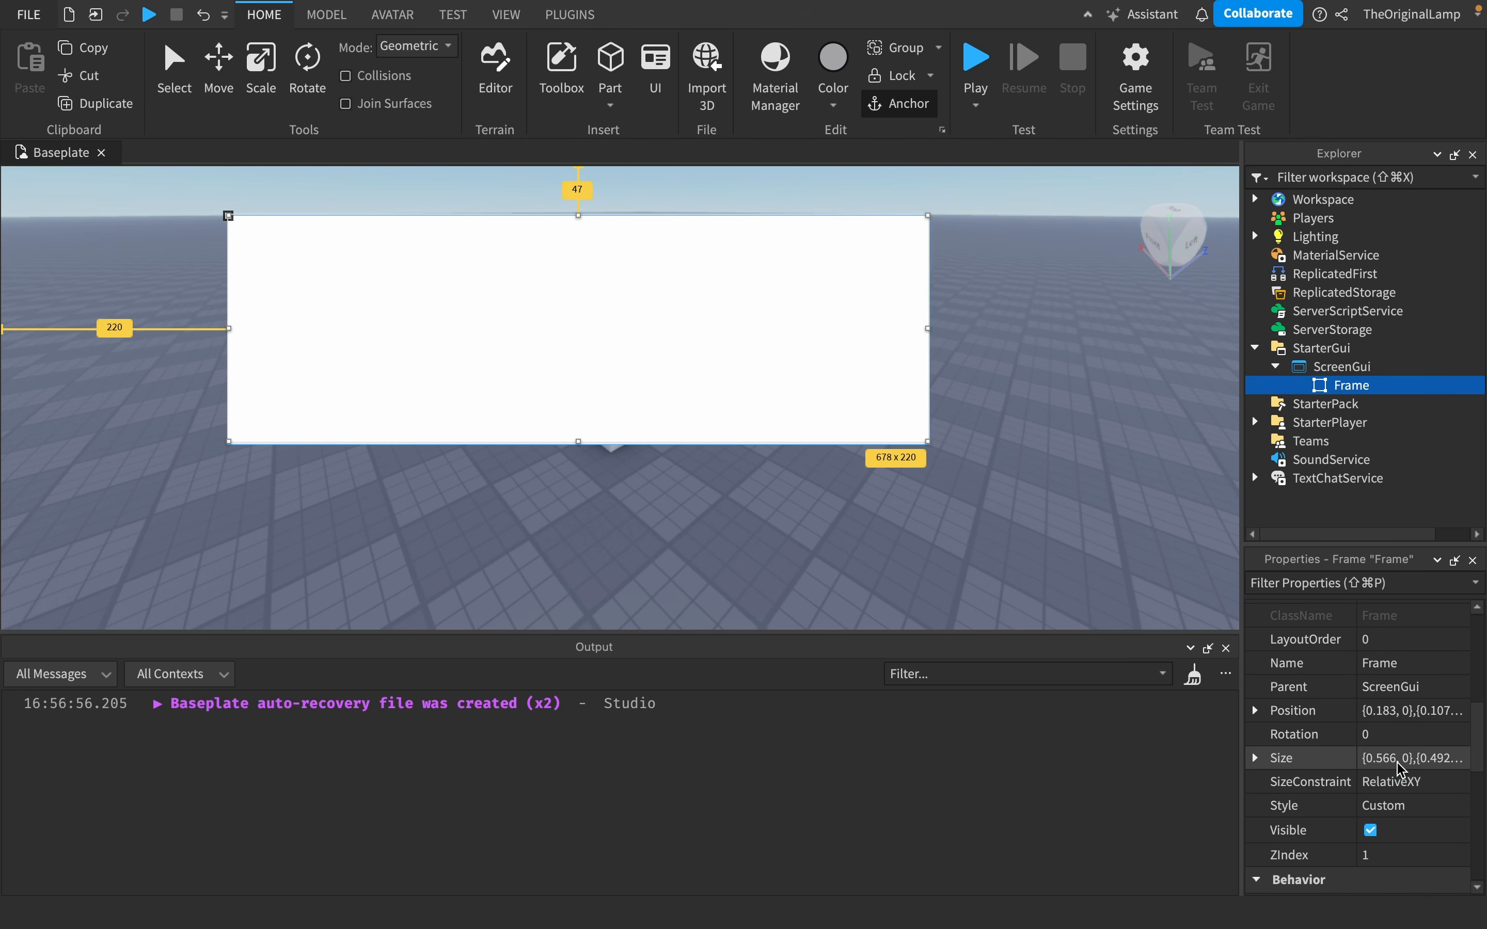
left_click(1256, 763)
scroll(1451, 792, "down", 2)
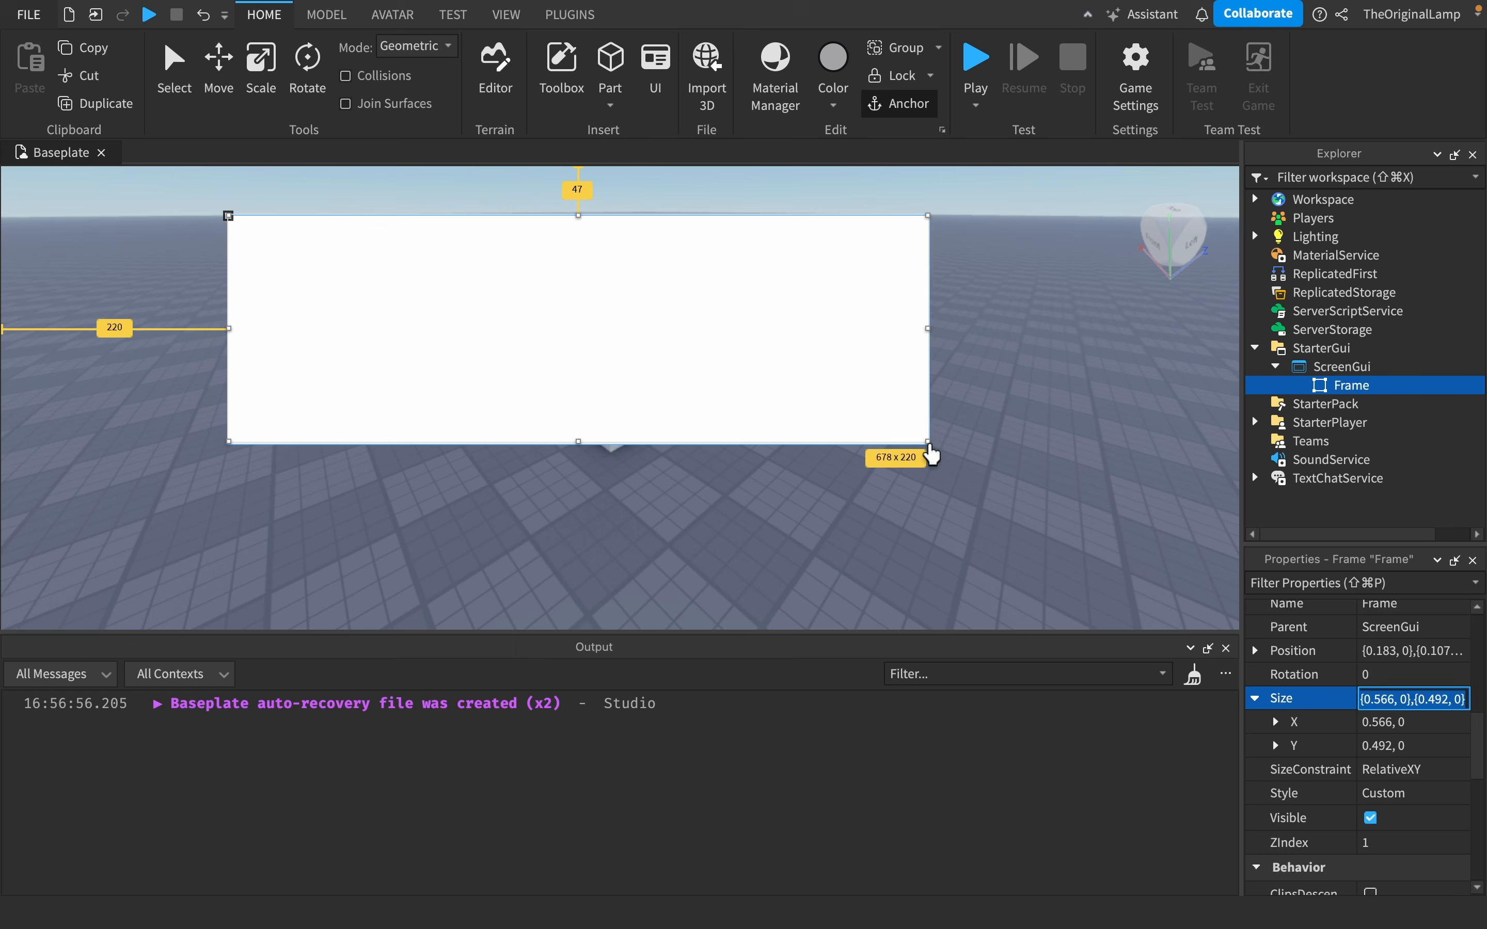
left_click_drag(931, 455, 986, 514)
left_click_drag(856, 439, 863, 472)
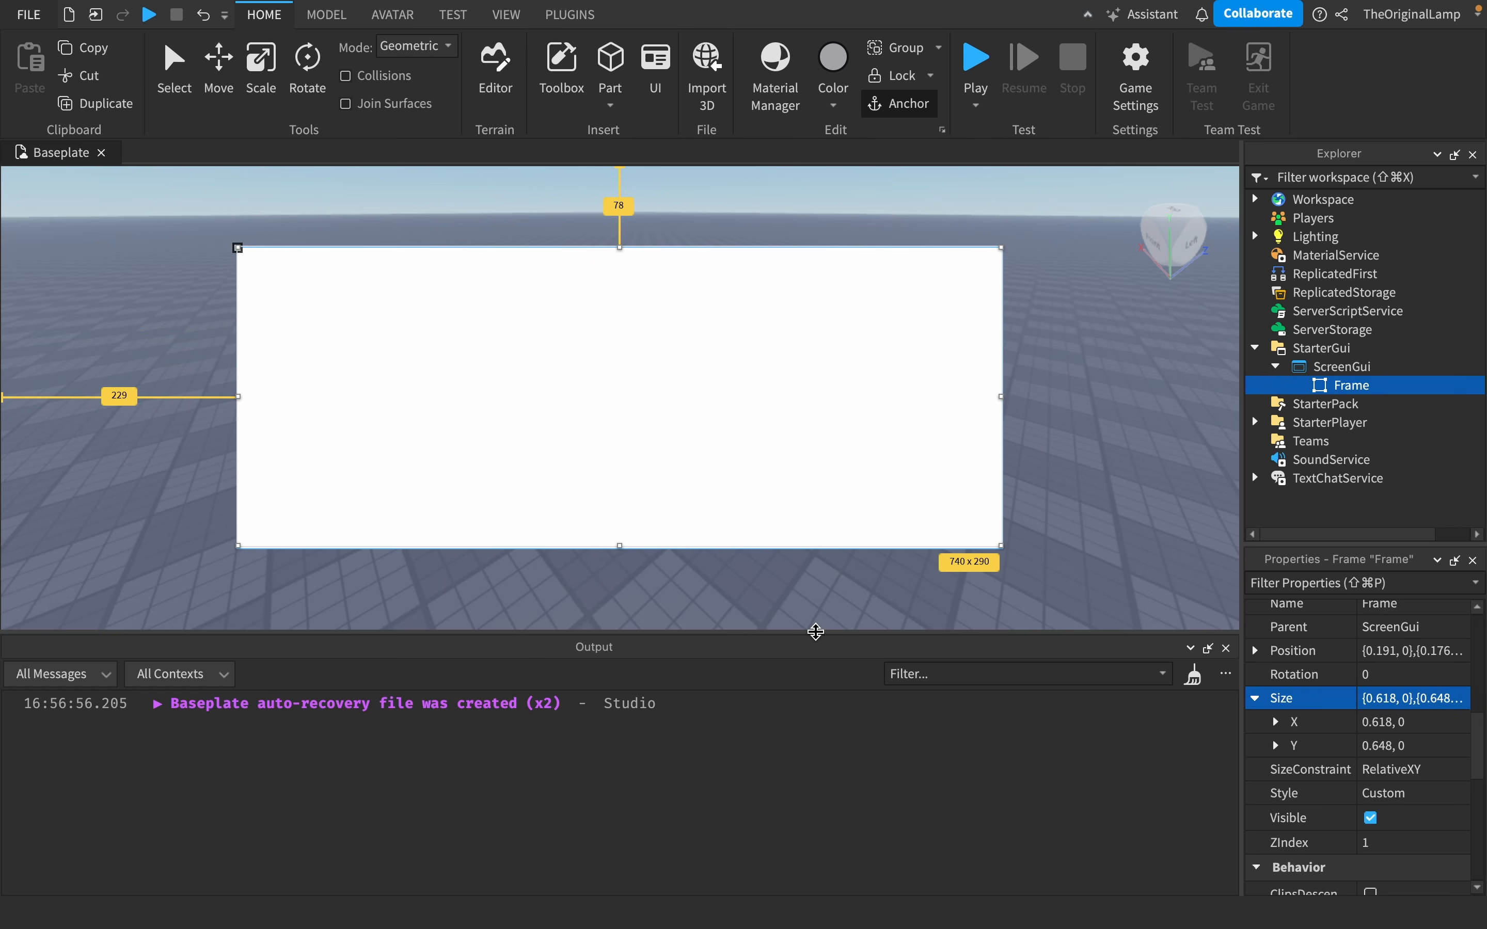
left_click_drag(815, 632, 823, 735)
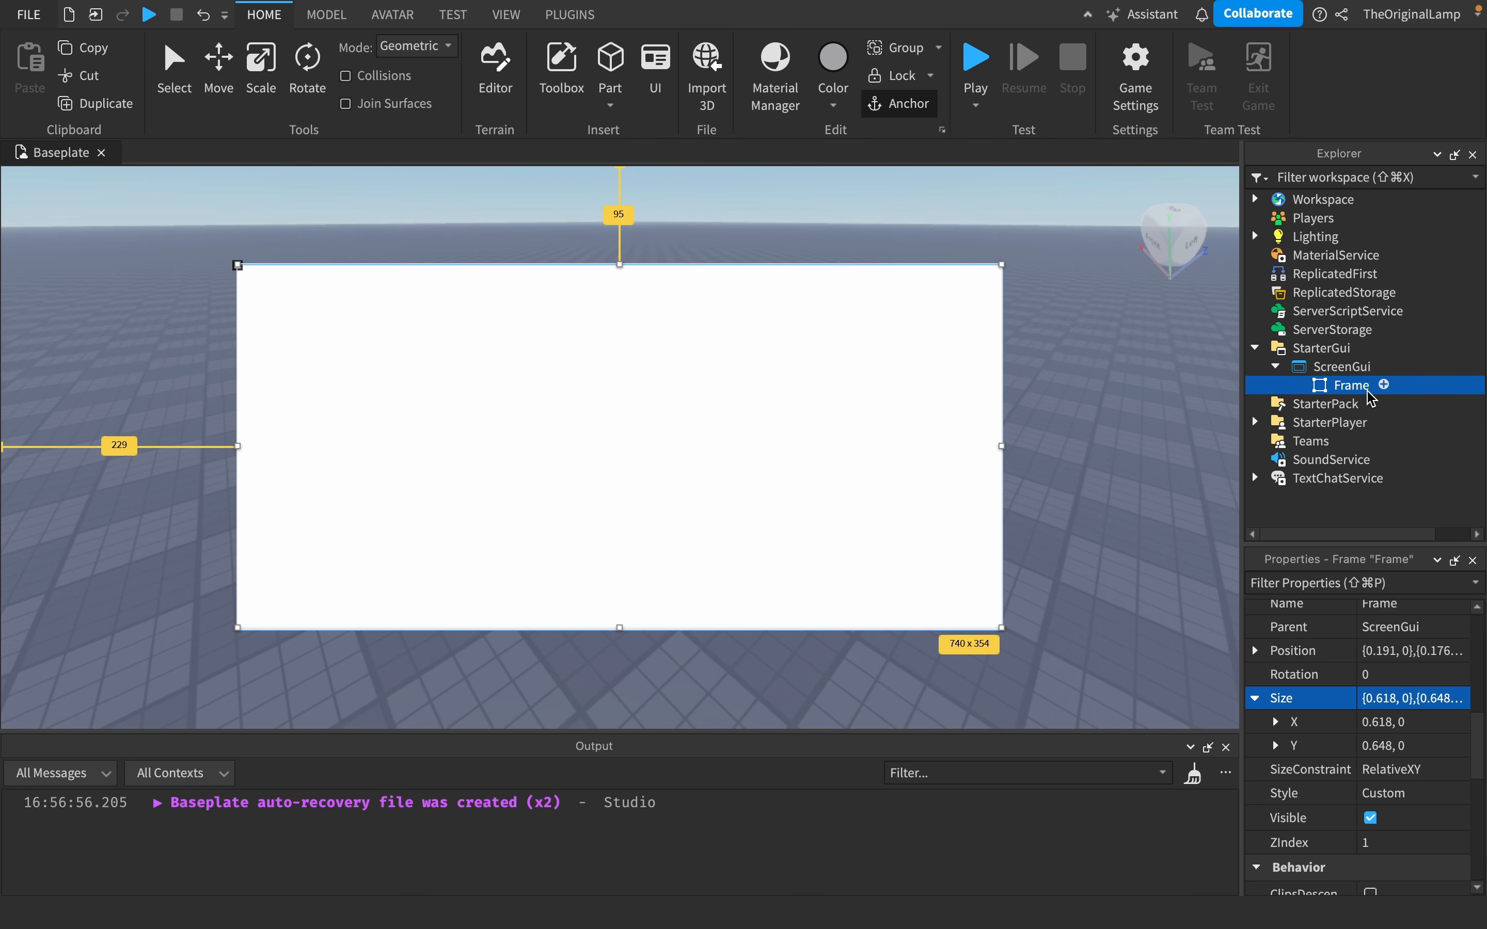
- Insert a UICorner into the Frame
left_click(1109, 355)
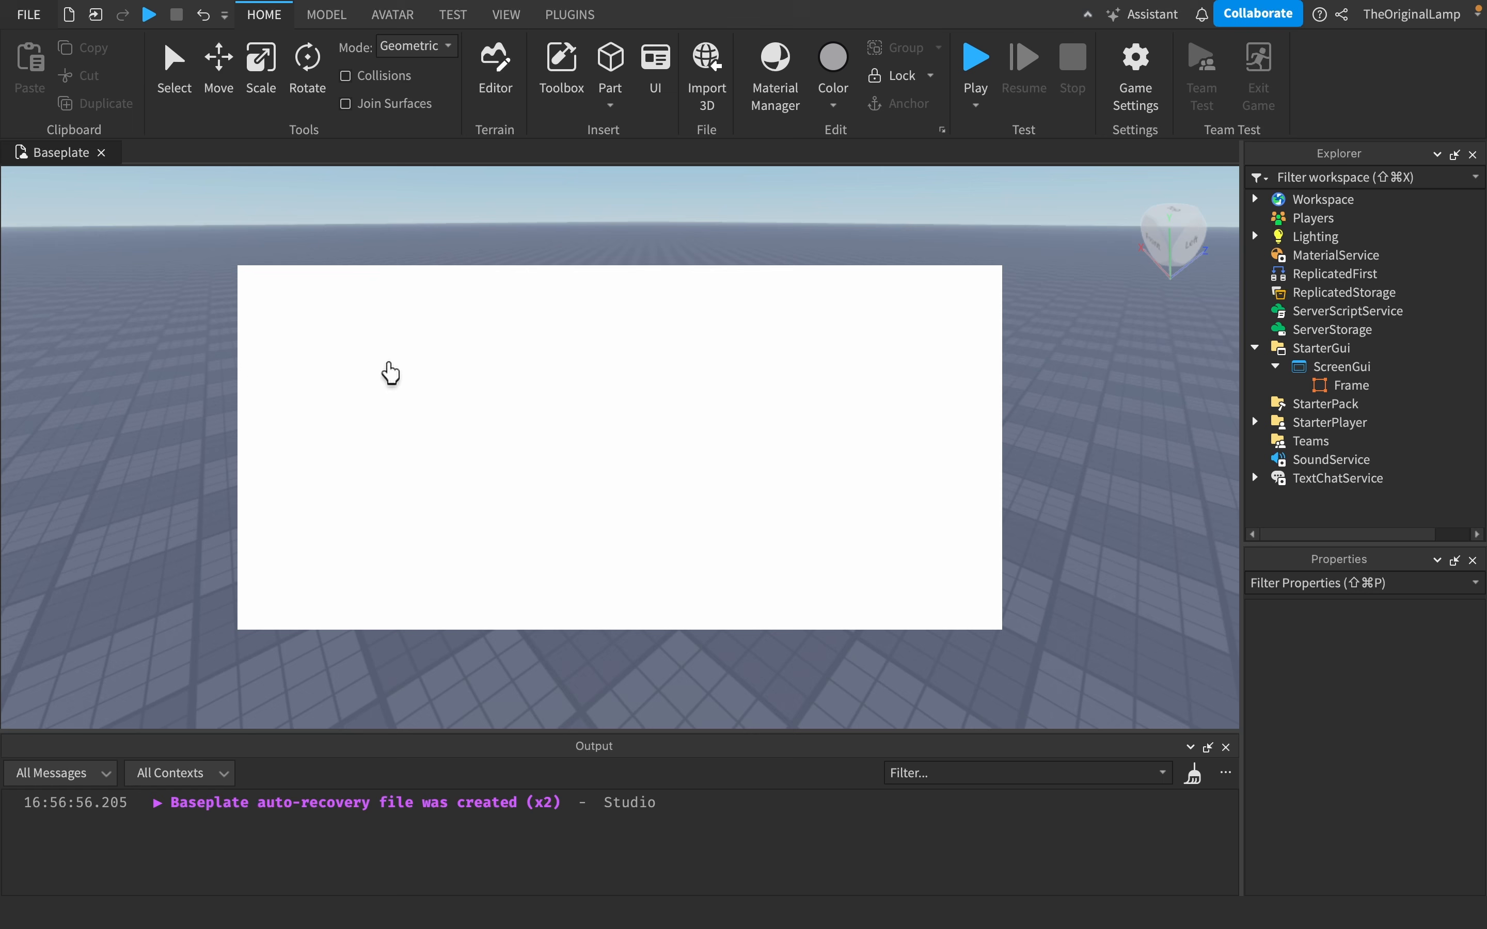
left_click(1364, 388)
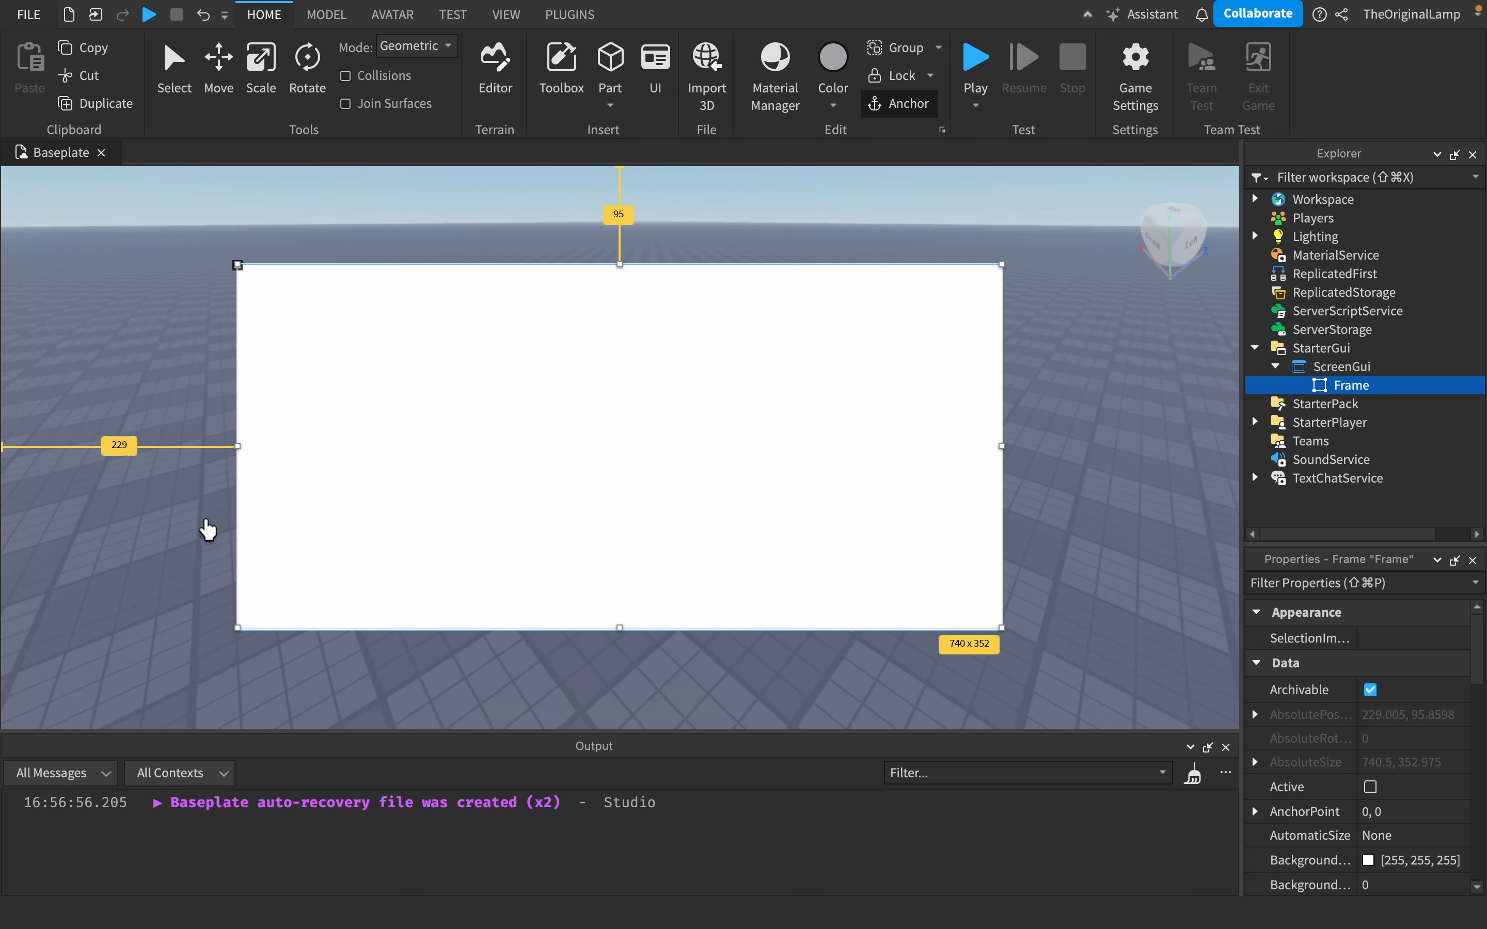
left_click(1386, 385)
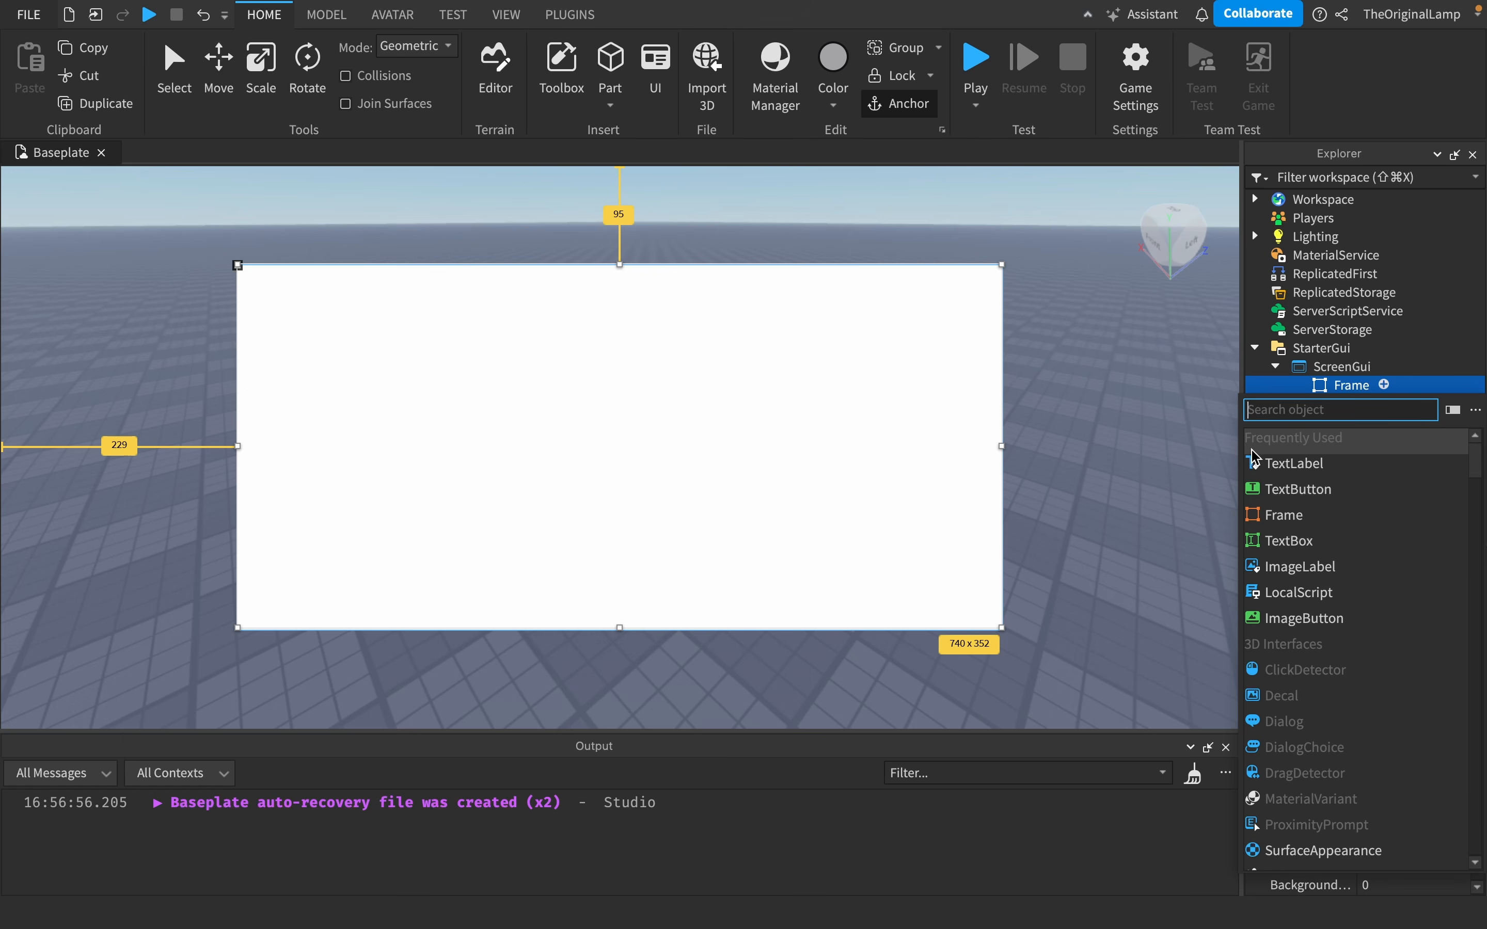
type("corn")
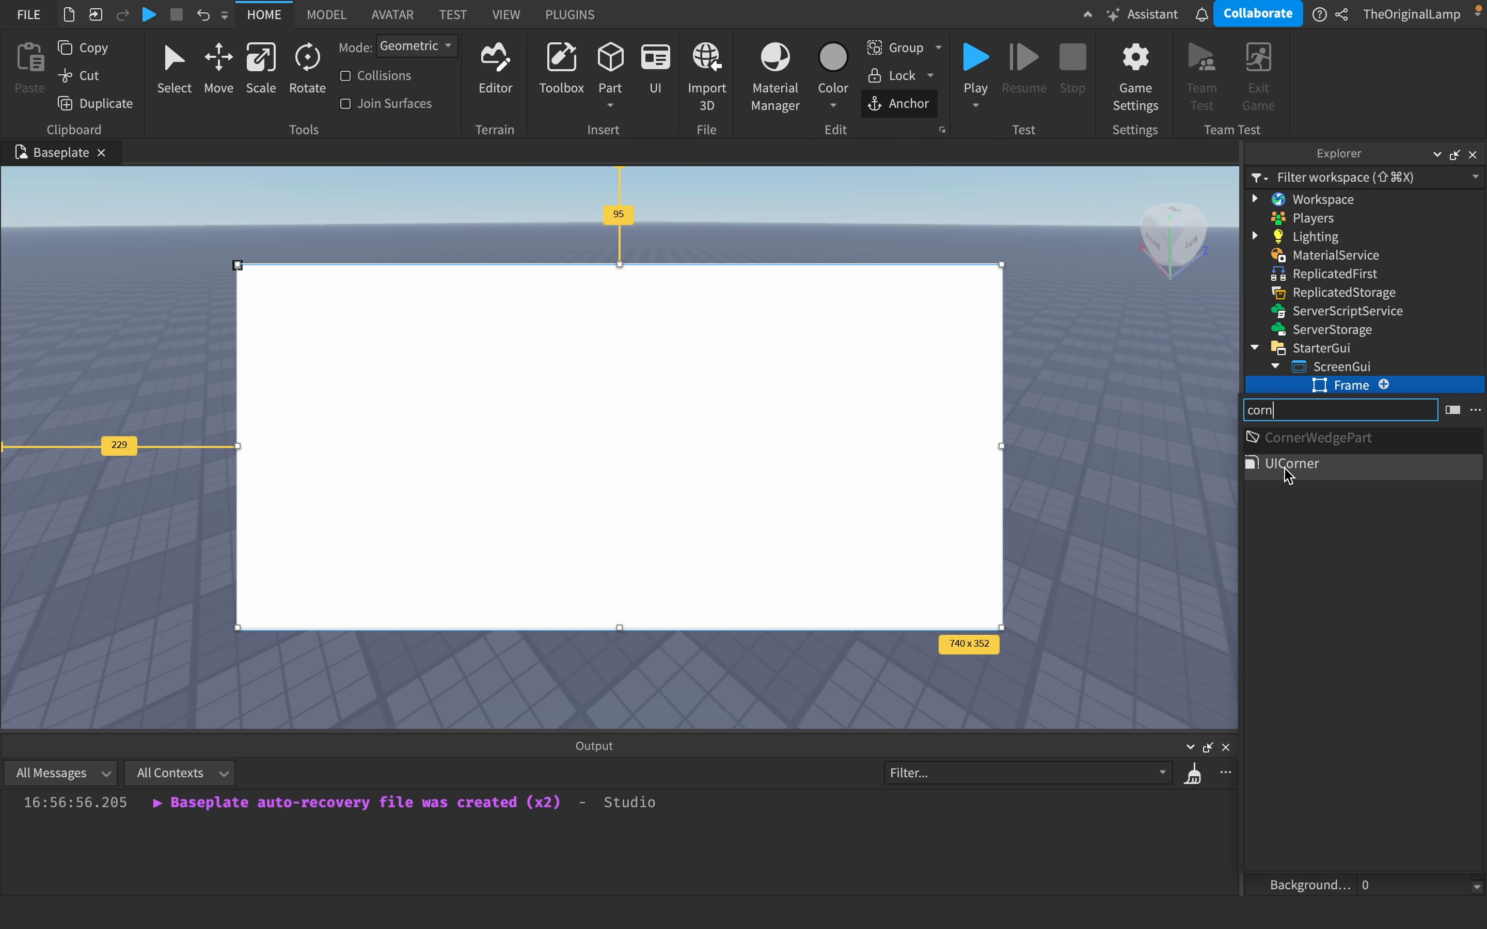
left_click(1289, 470)
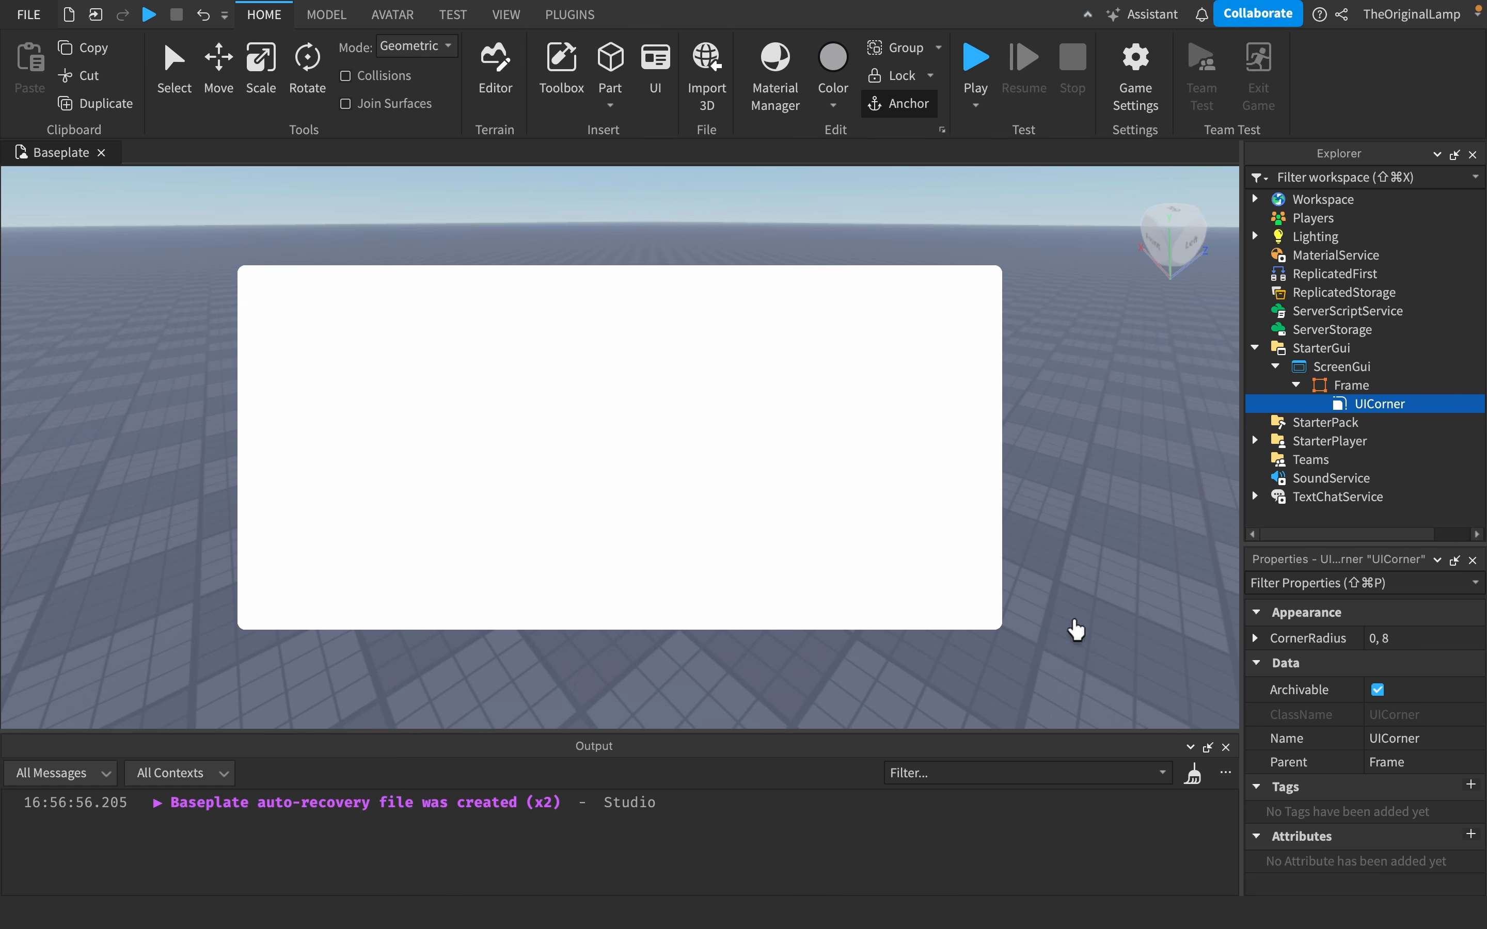
- Set the UICorner's corner radius to scale 0.1 and offset 0
left_click(1255, 639)
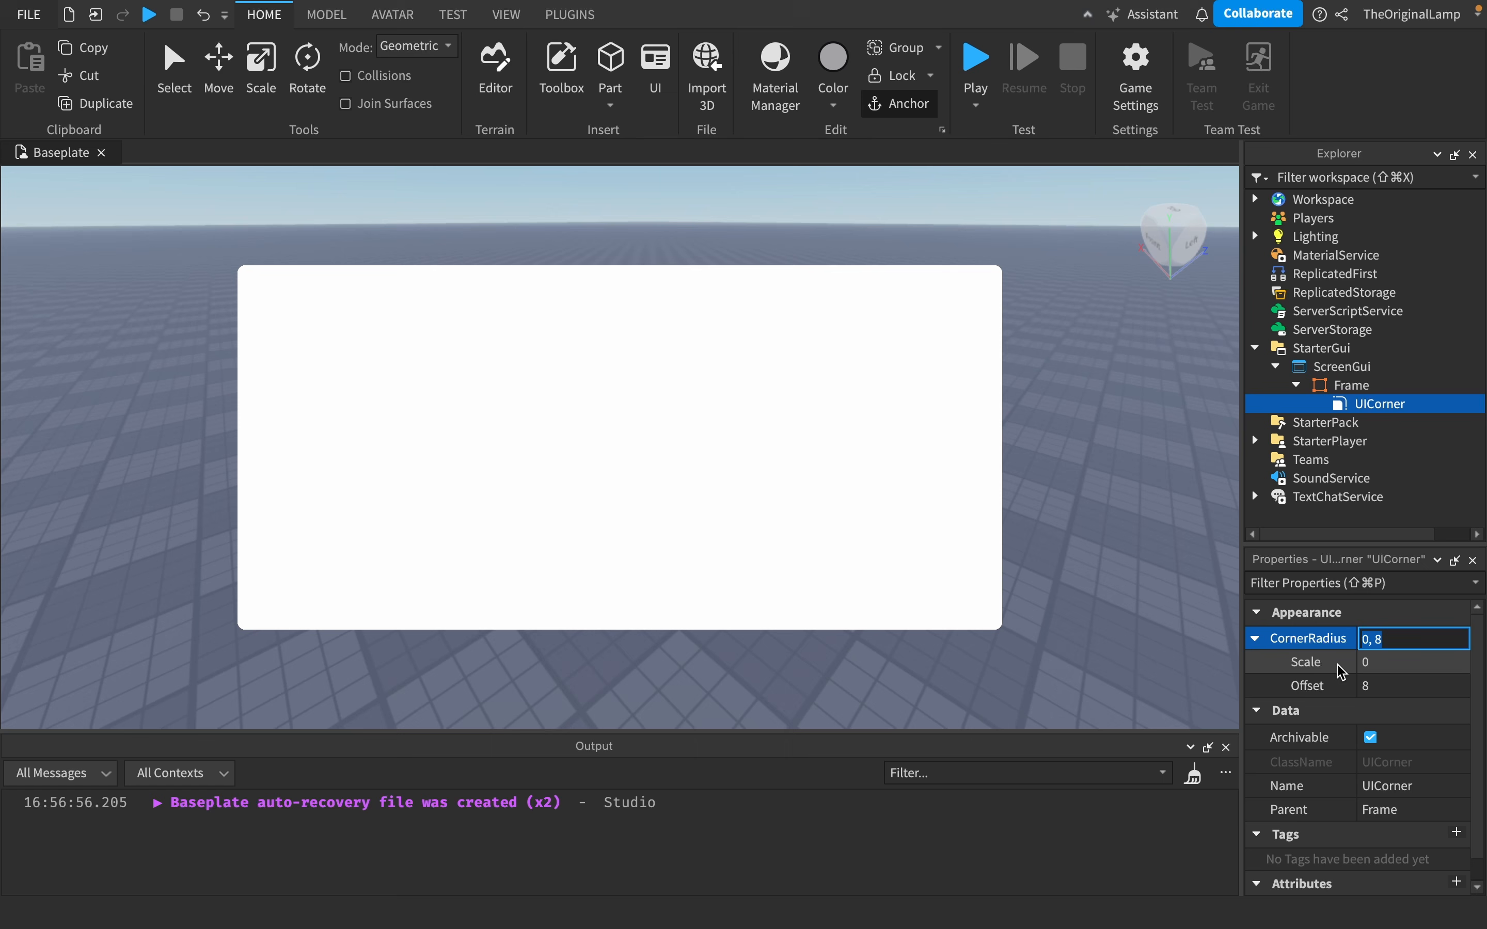
left_click(1386, 689)
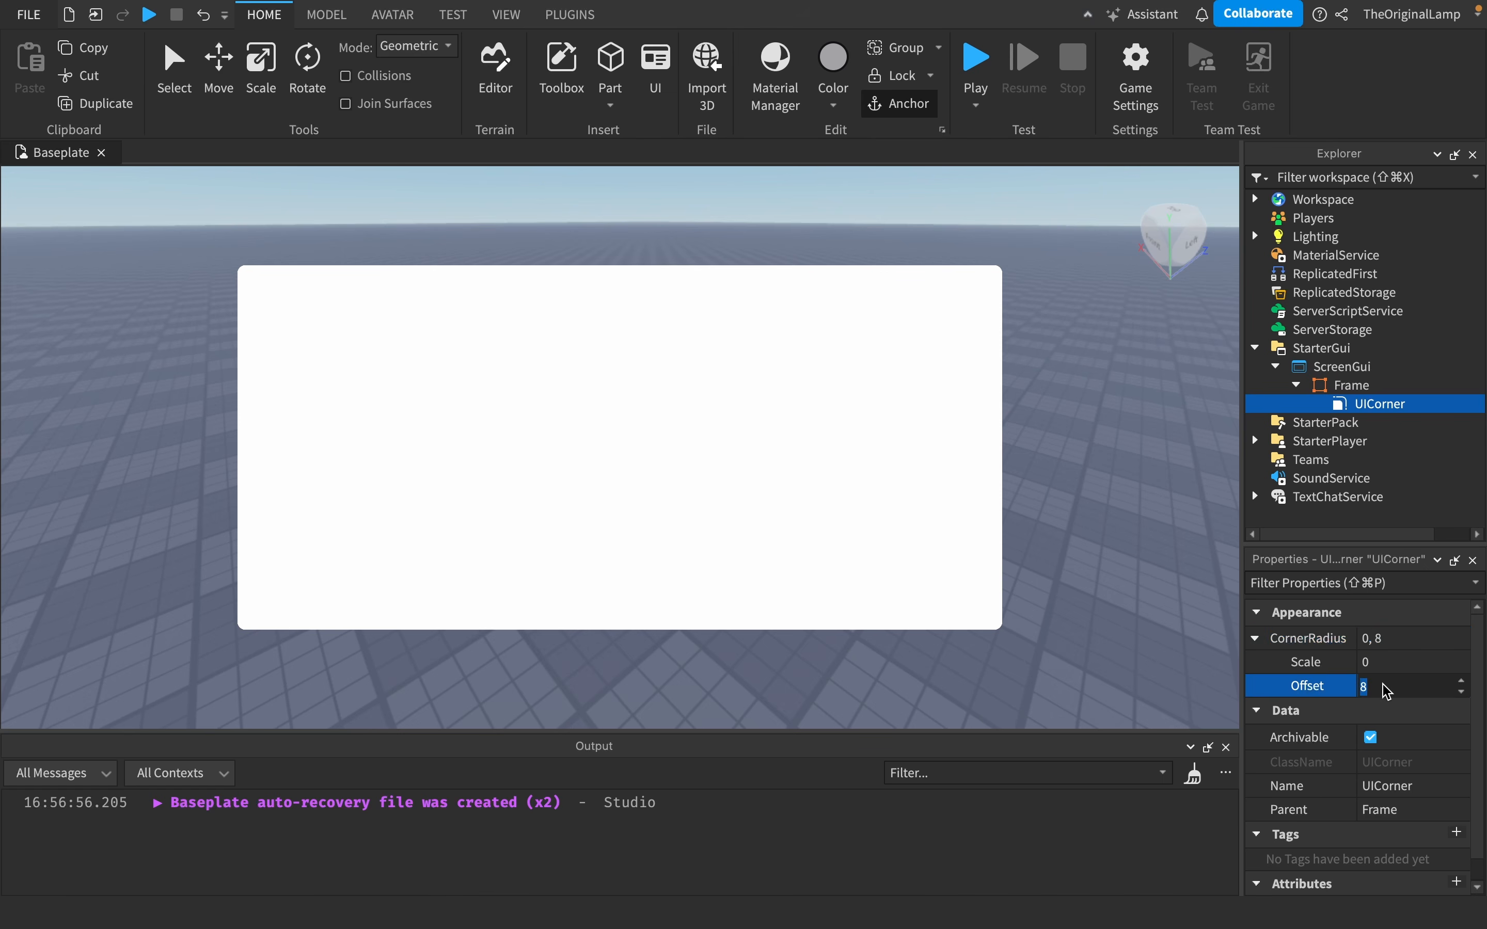
type("0")
key("Return")
left_click(1393, 661)
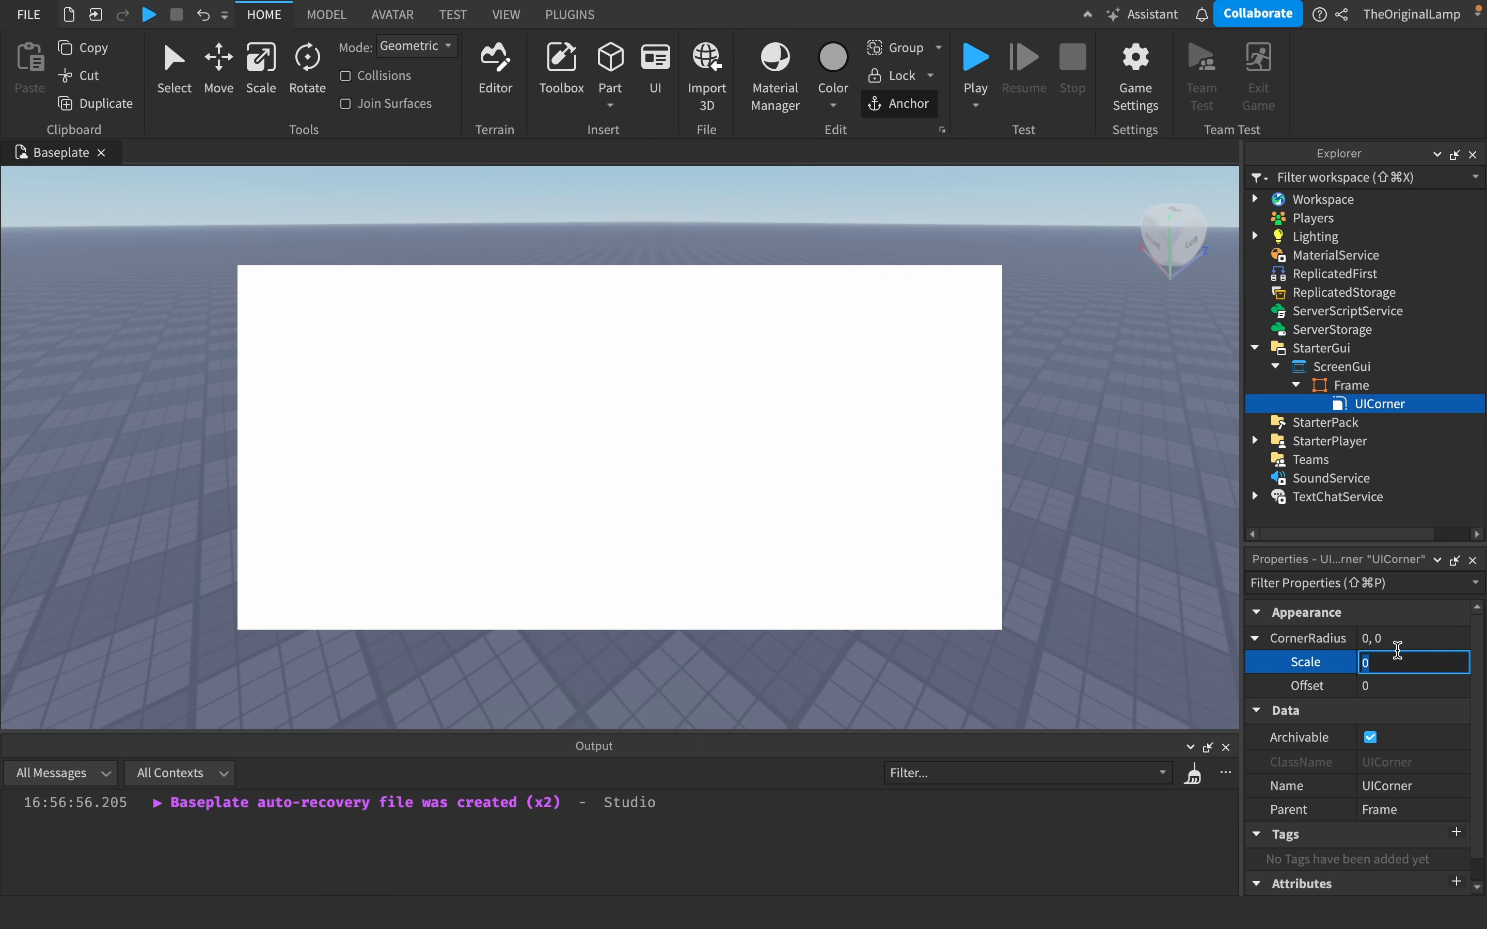
type("0.1")
key("Return")
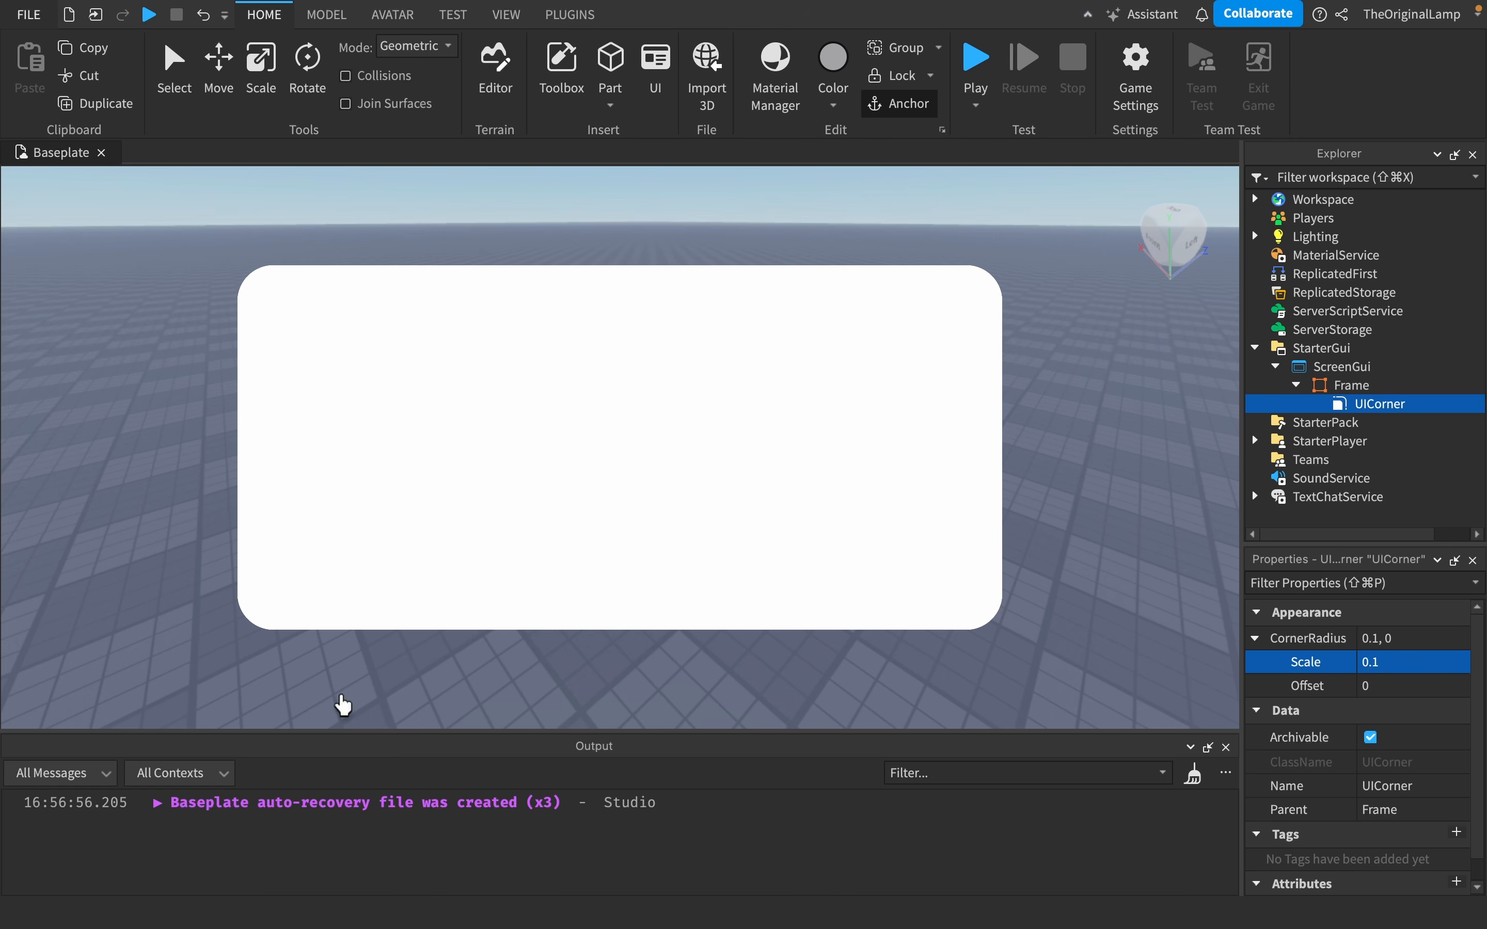
- Insert a UIStroke into the Frame
left_click(1386, 385)
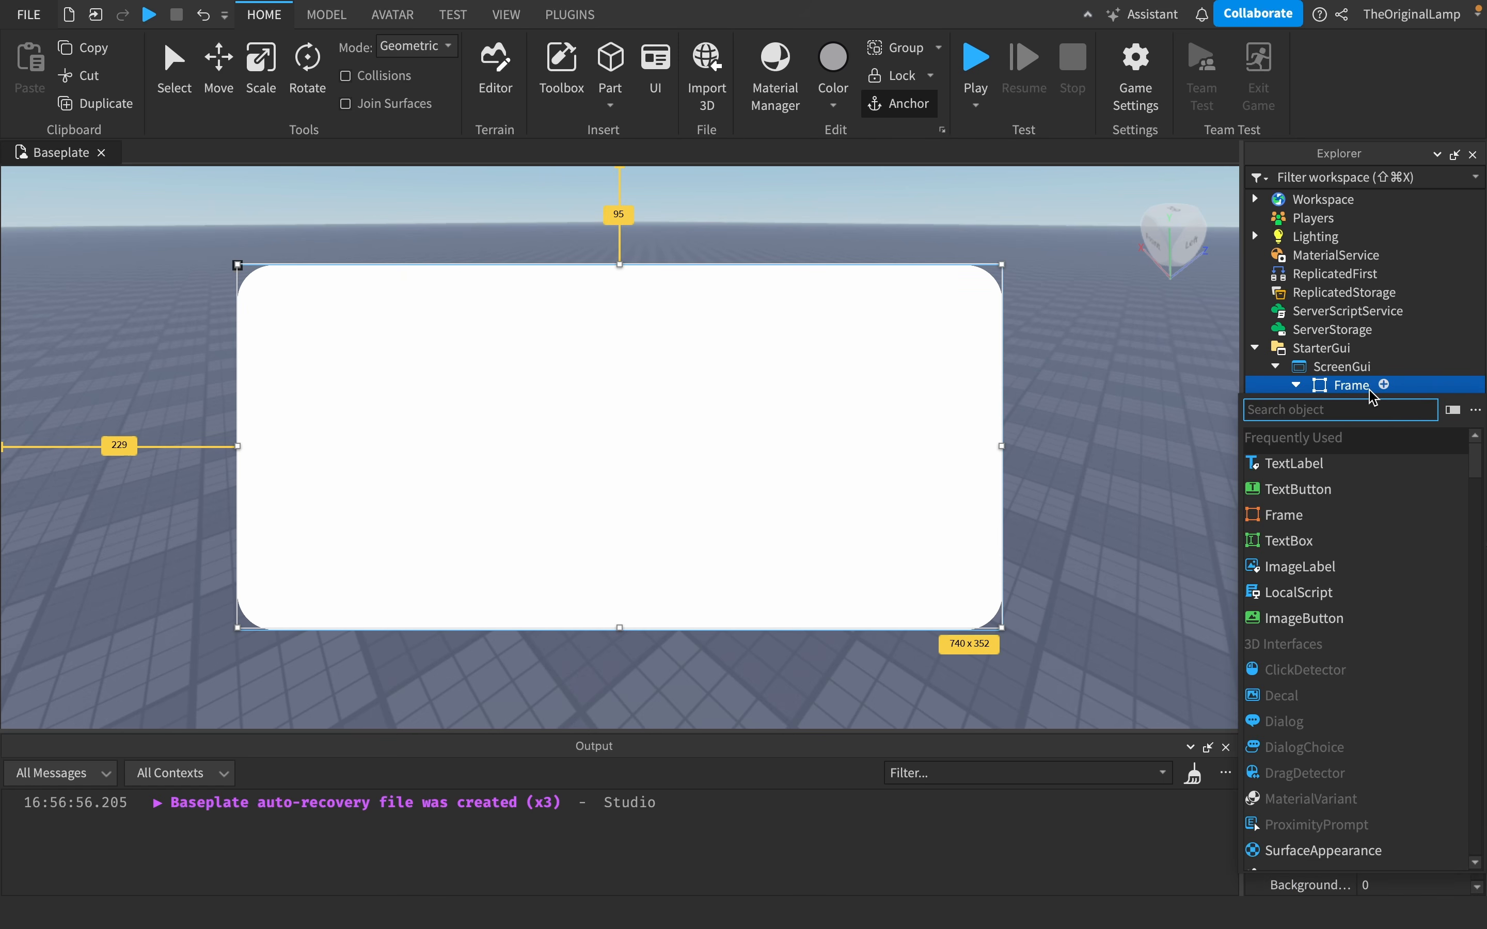
type("bo")
key("BackSpace")
key("BackSpace")
type("ui")
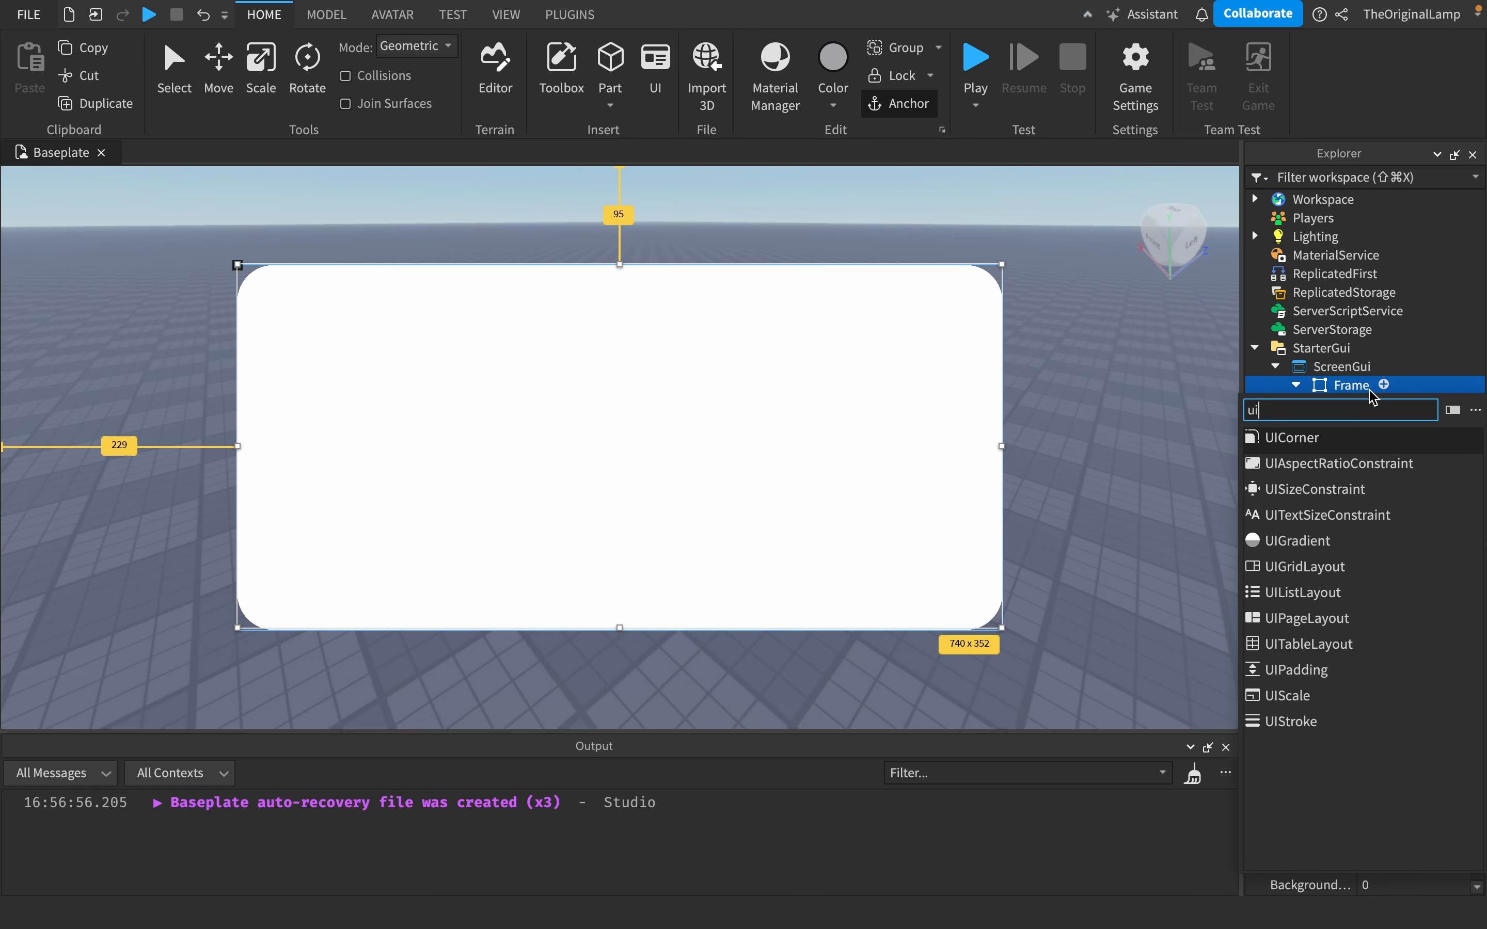
left_click(1311, 719)
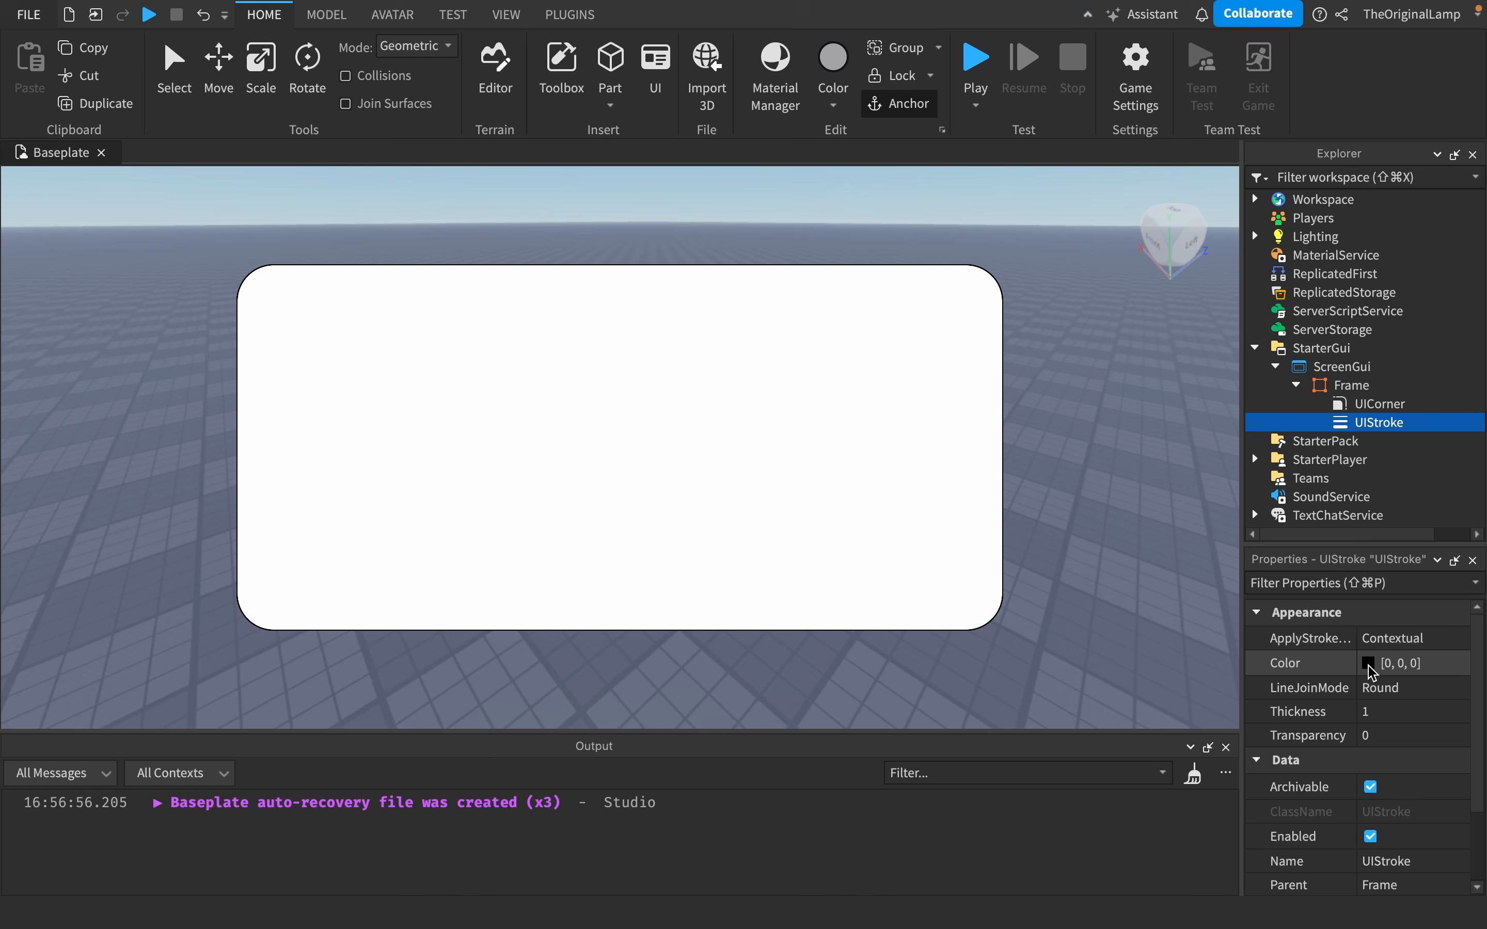
- Set the UIStroke thickness to 6.6 and pick black as its colour in the colour picker
left_click(1374, 711)
left_click_drag(1434, 722, 1439, 722)
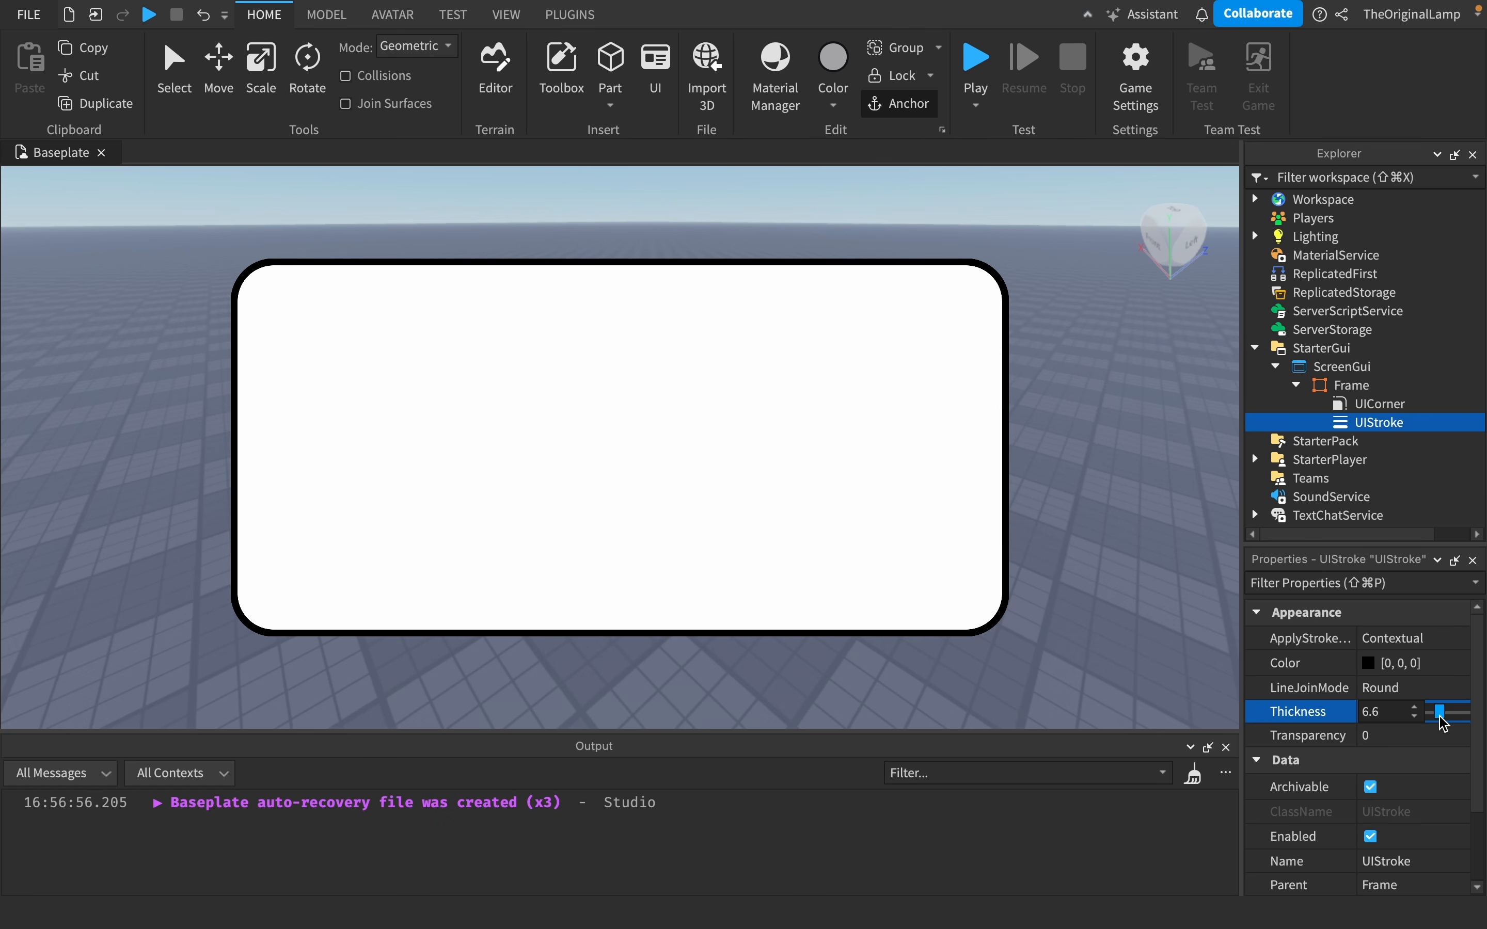
left_click(1368, 664)
left_click_drag(1339, 823, 1204, 822)
left_click_drag(1407, 713, 1460, 687)
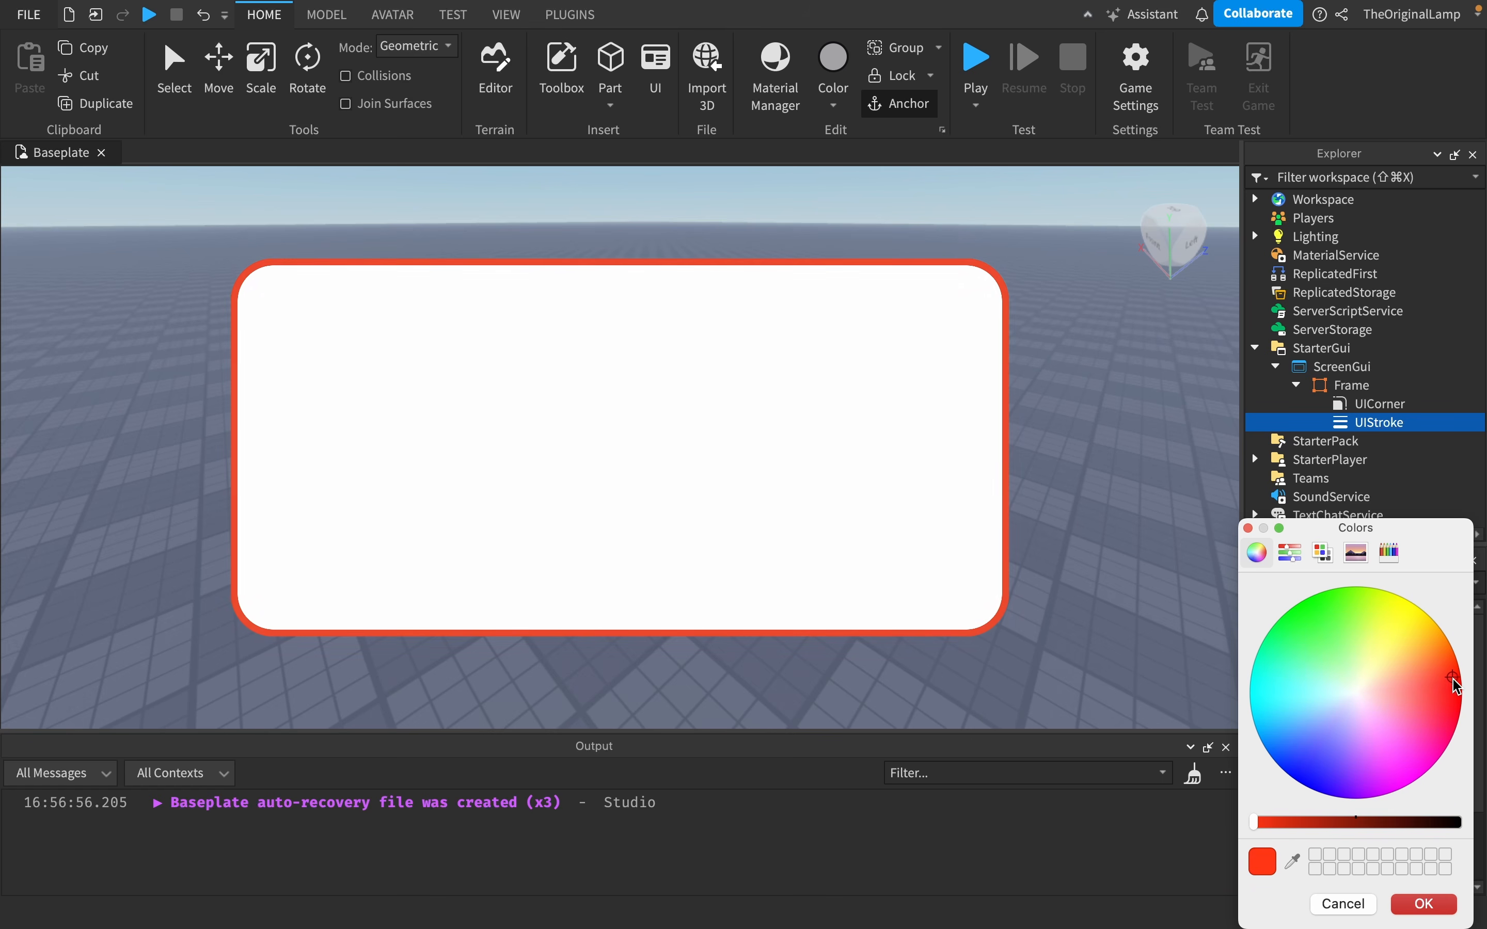
left_click_drag(1374, 822, 1460, 823)
left_click(1353, 679)
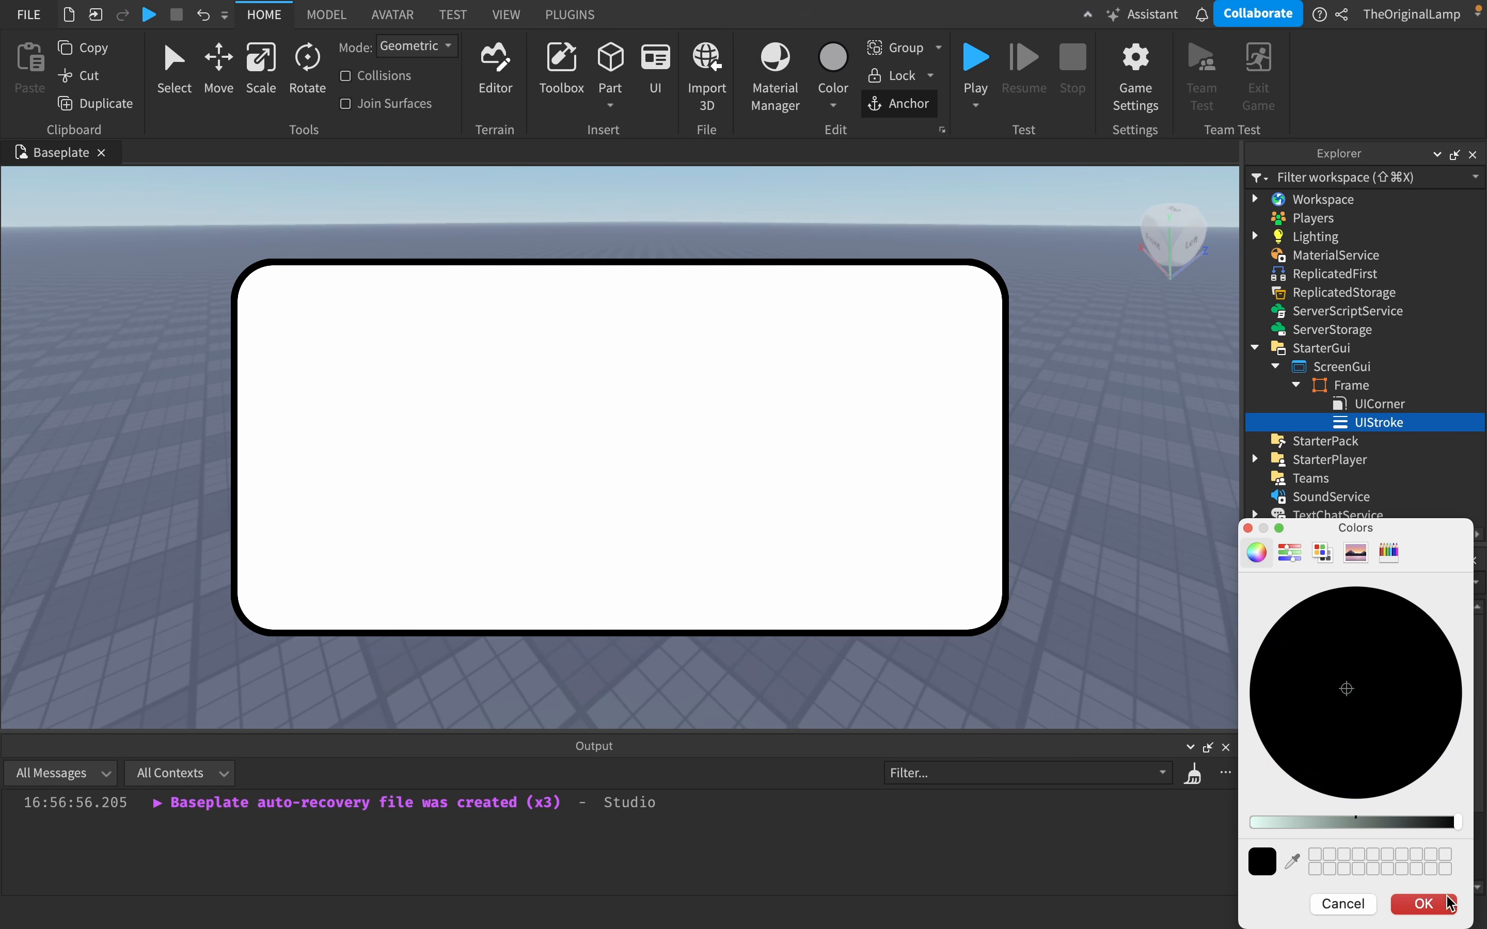
left_click(1426, 903)
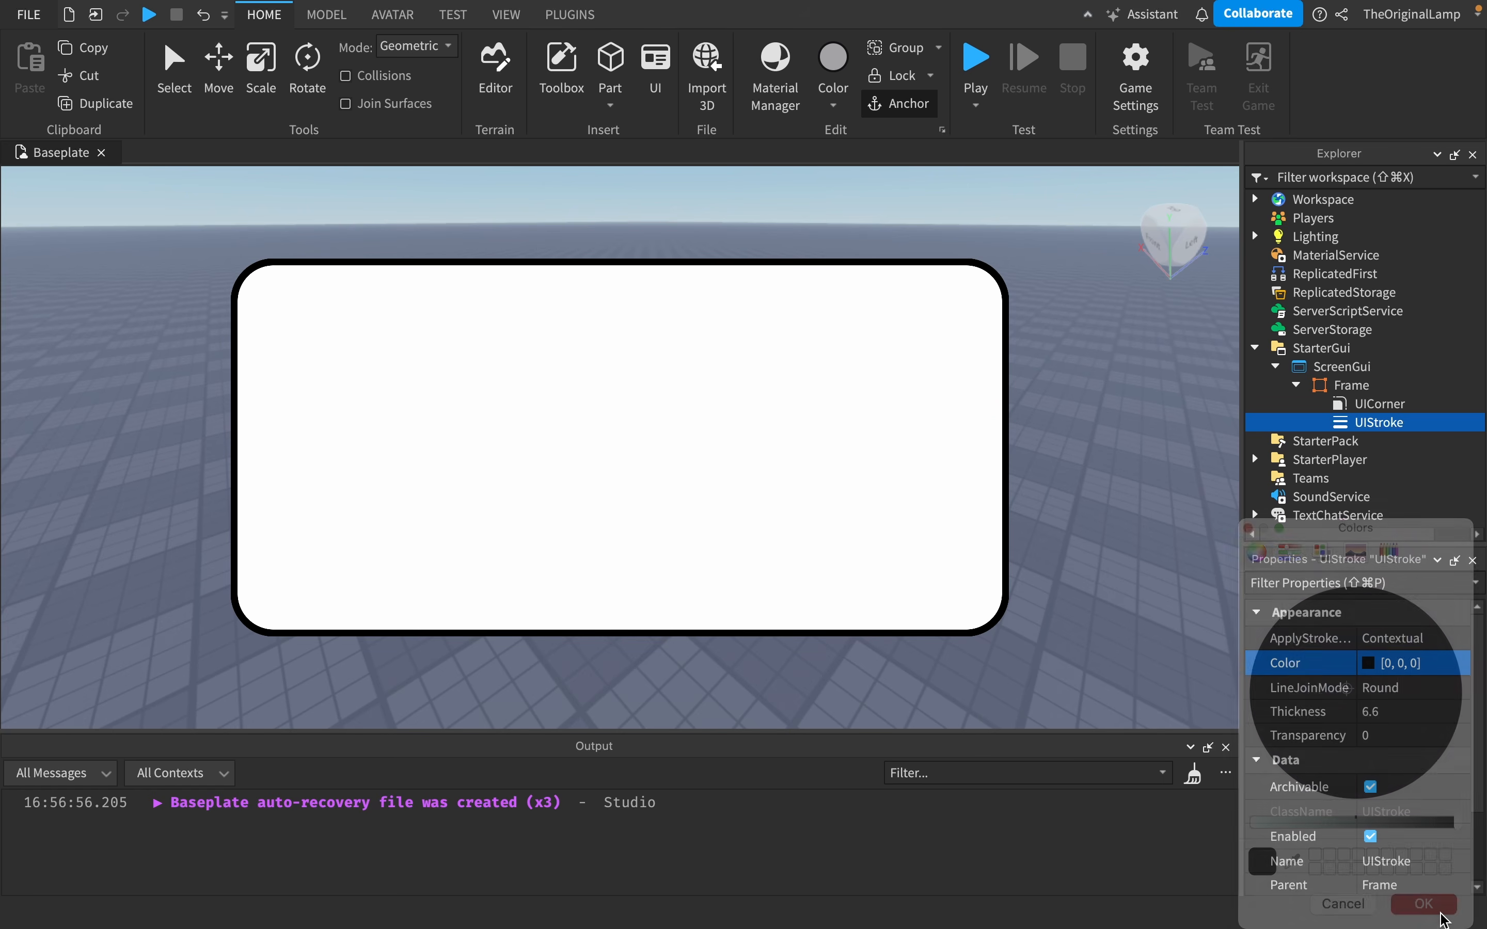
- Try the Miter and Bevel line join modes on the UIStroke and restore Round
left_click(1410, 688)
left_click(1401, 726)
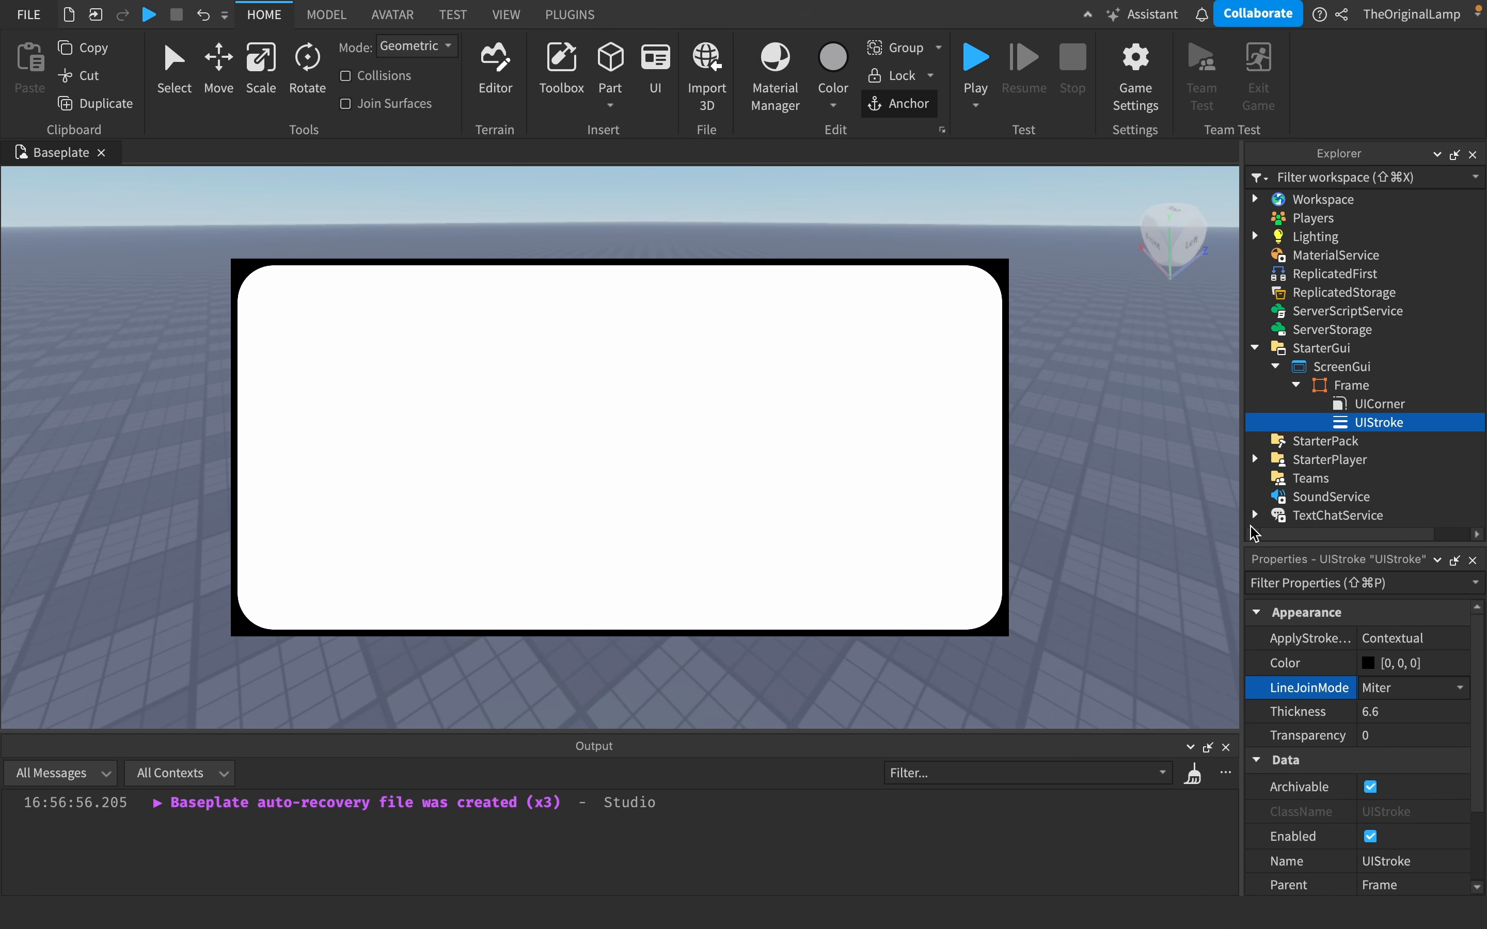
left_click(1393, 691)
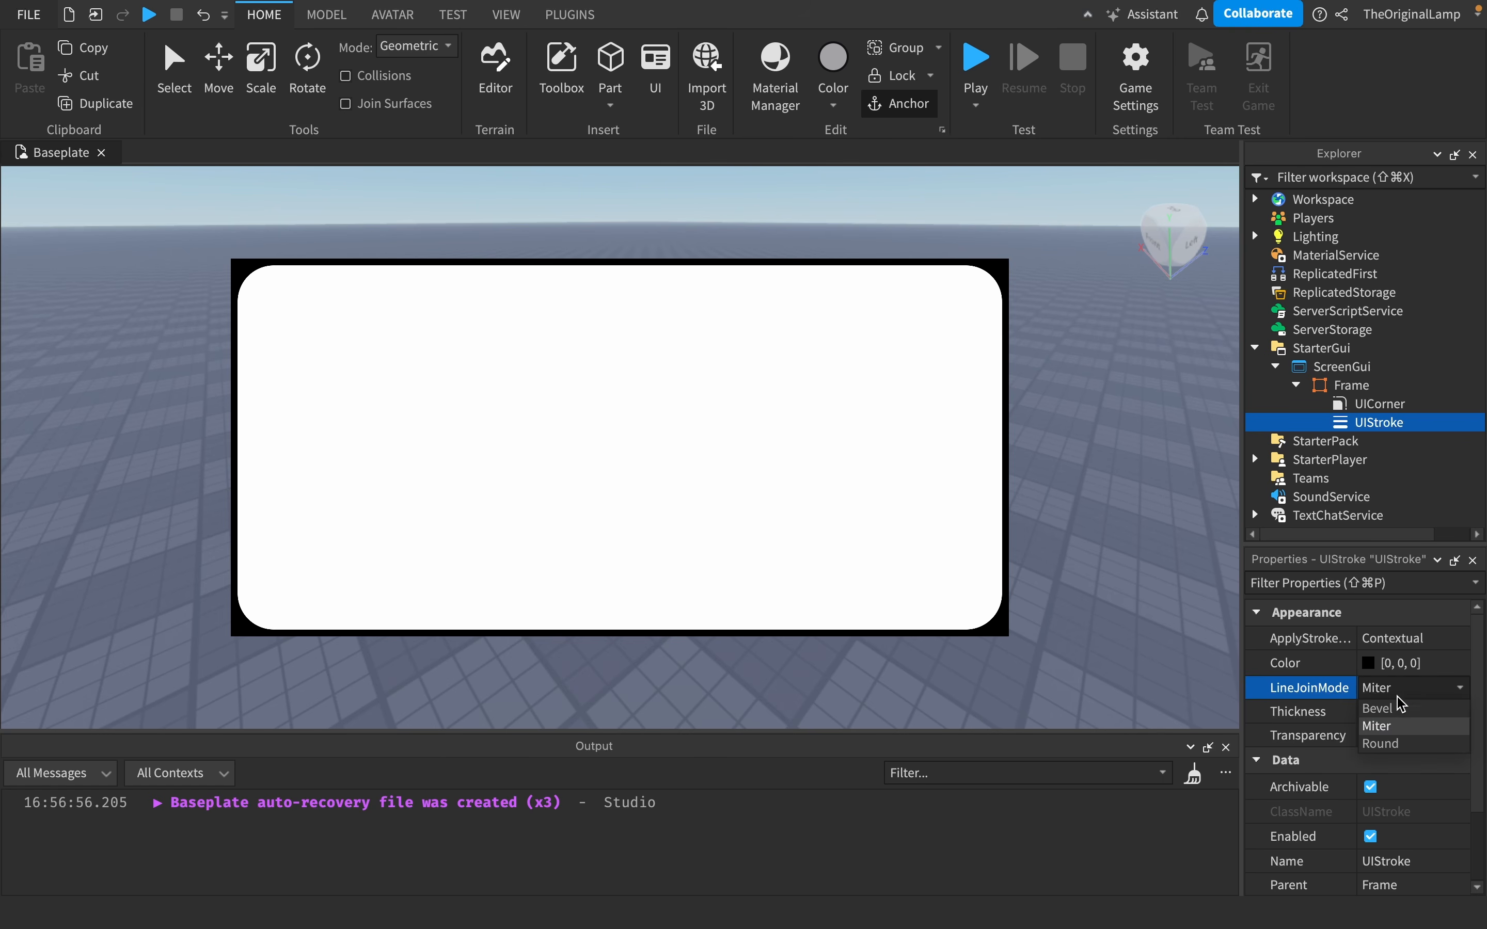
left_click(1397, 707)
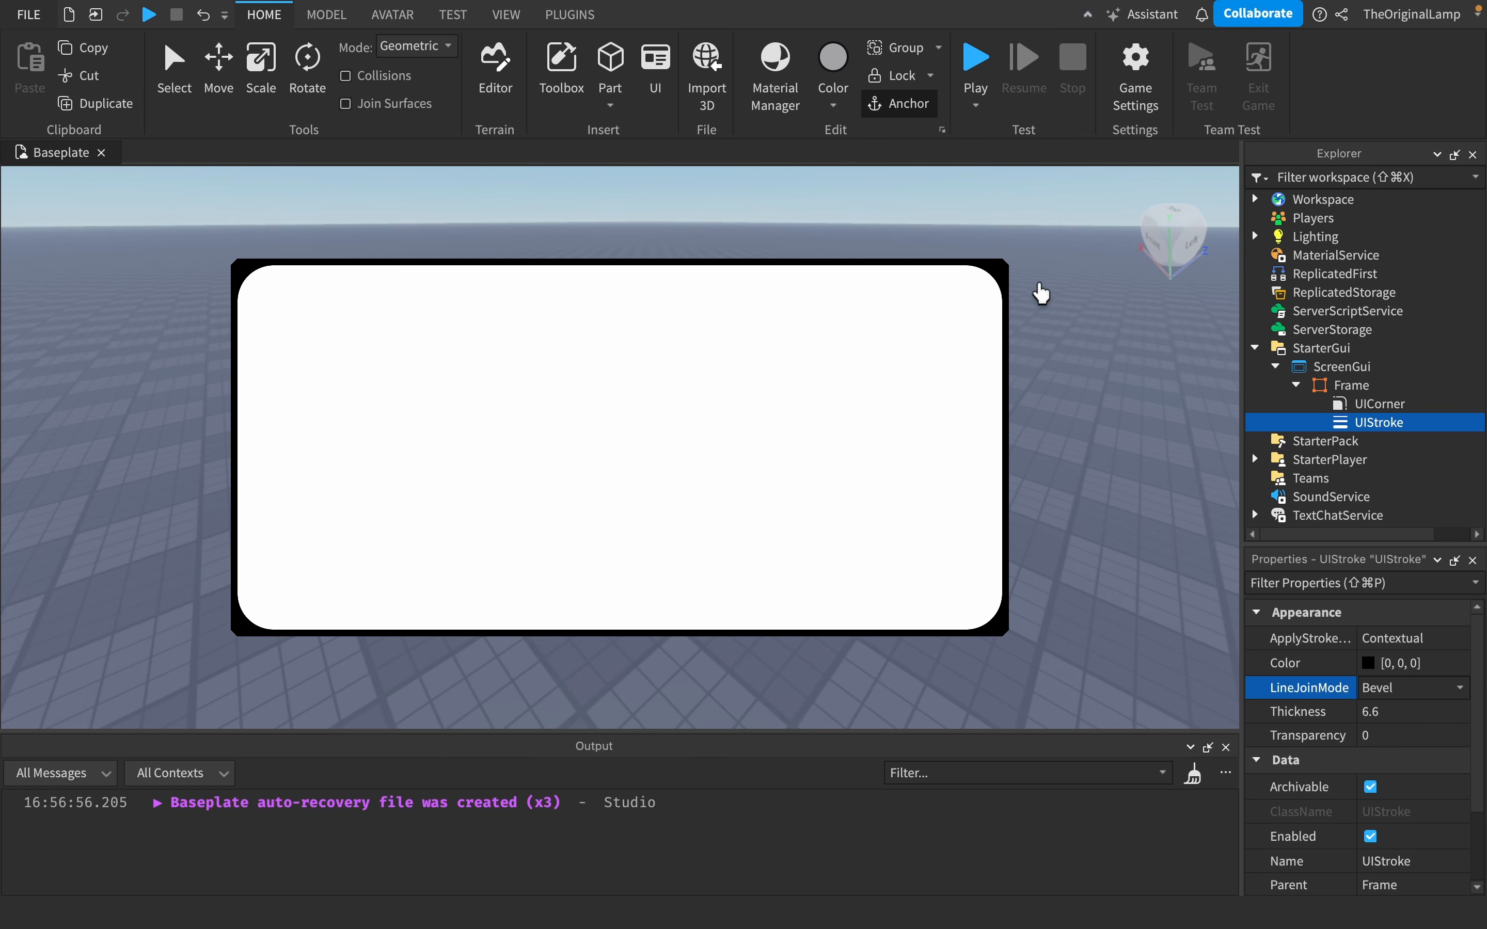
left_click(1397, 688)
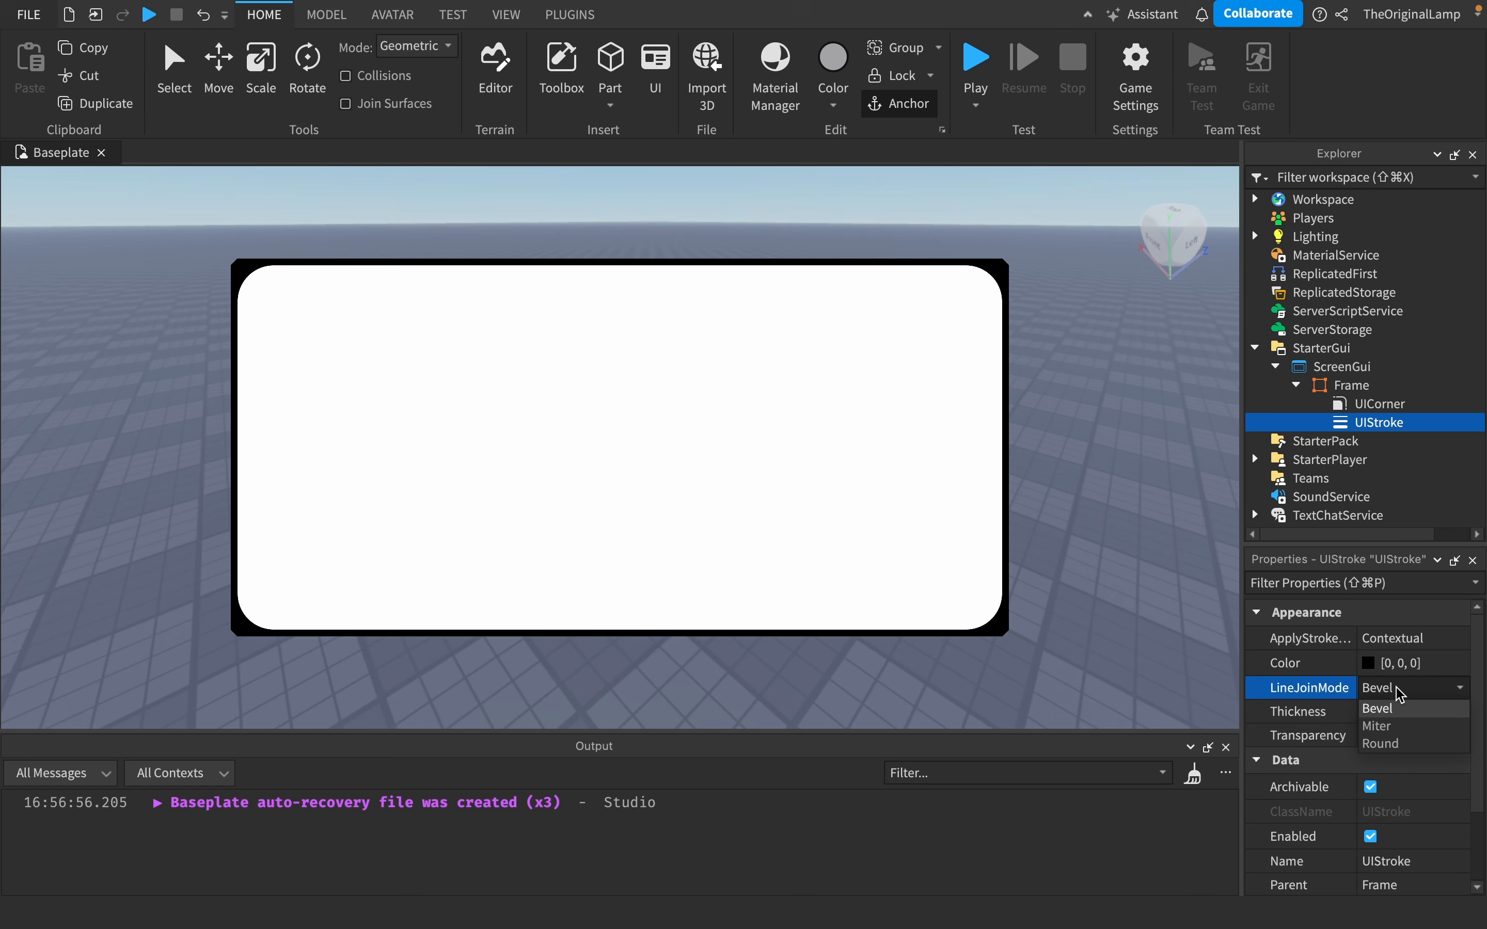
left_click(1393, 747)
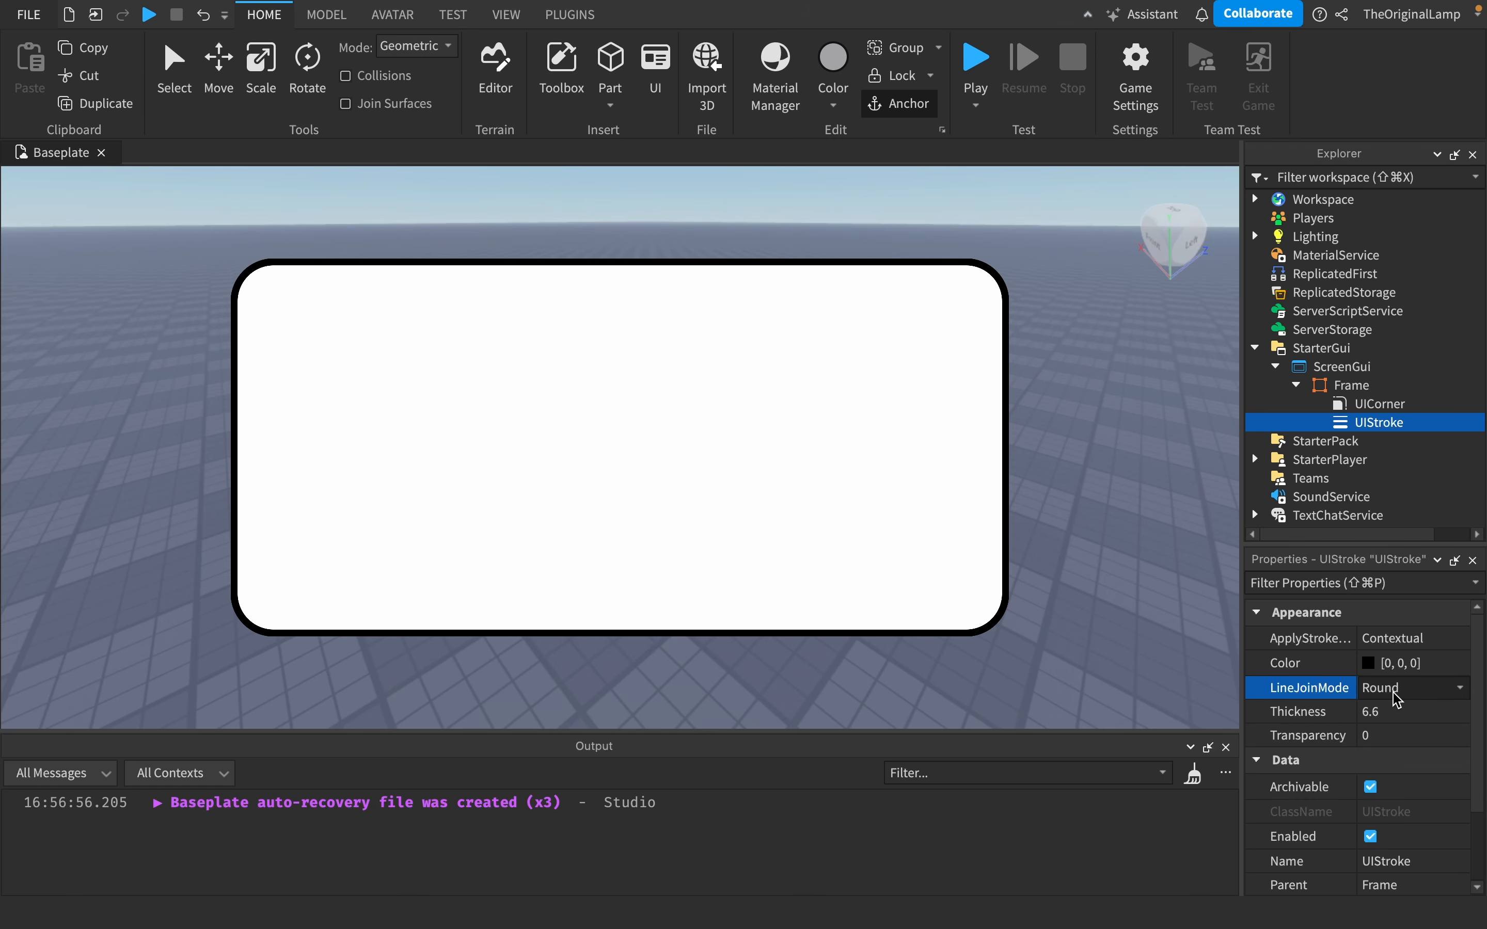
- Try the Border apply-stroke mode on the UIStroke and restore Contextual
left_click(1385, 642)
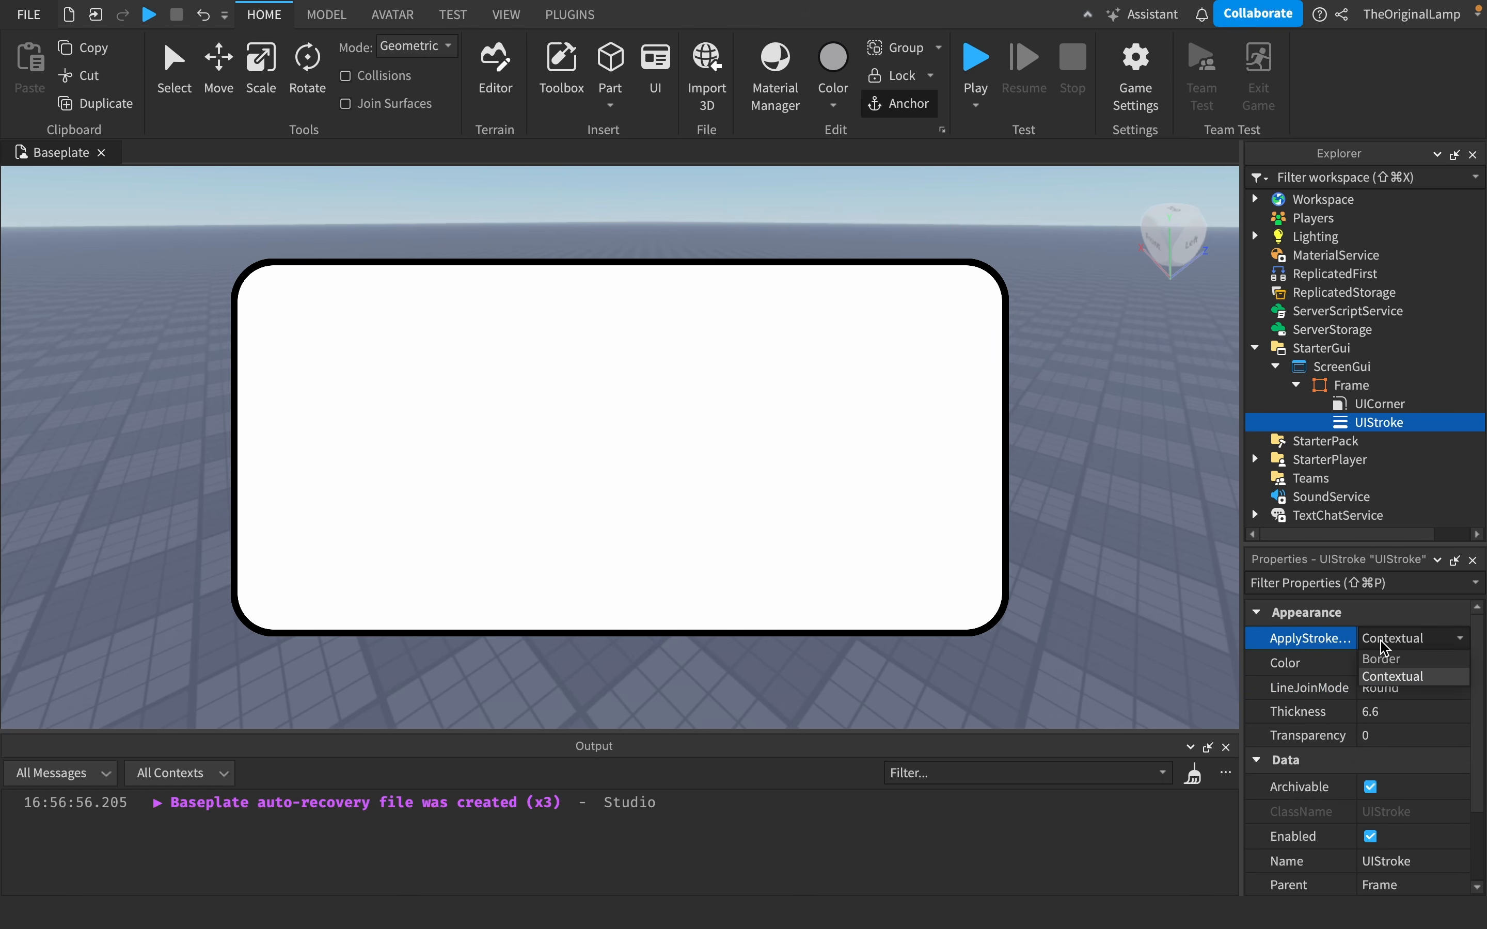
left_click(1410, 664)
left_click(1410, 647)
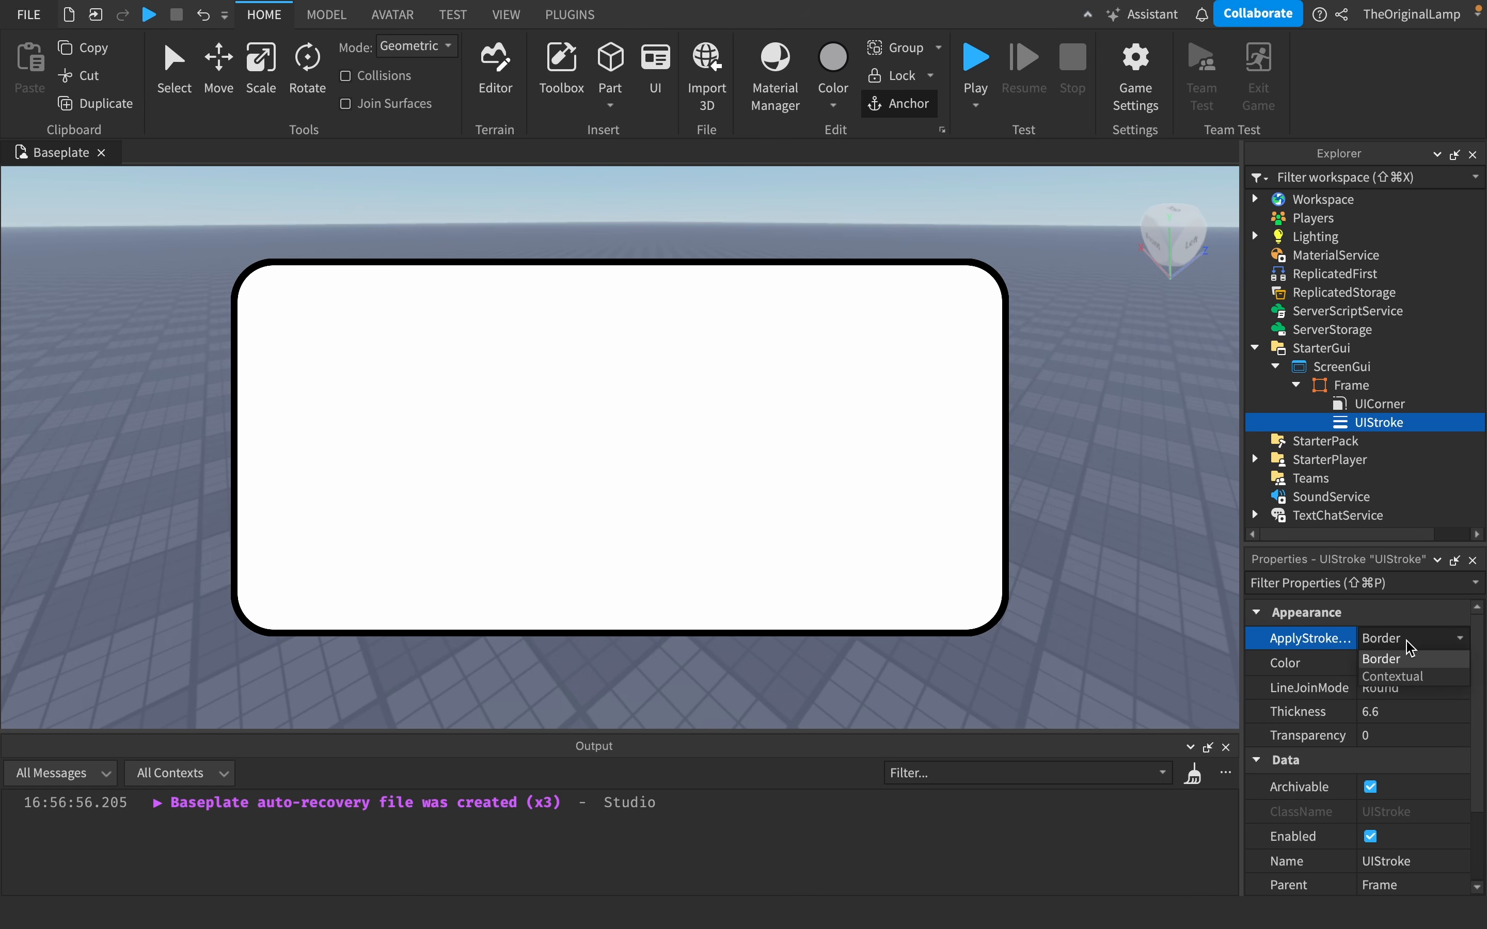
left_click(1409, 678)
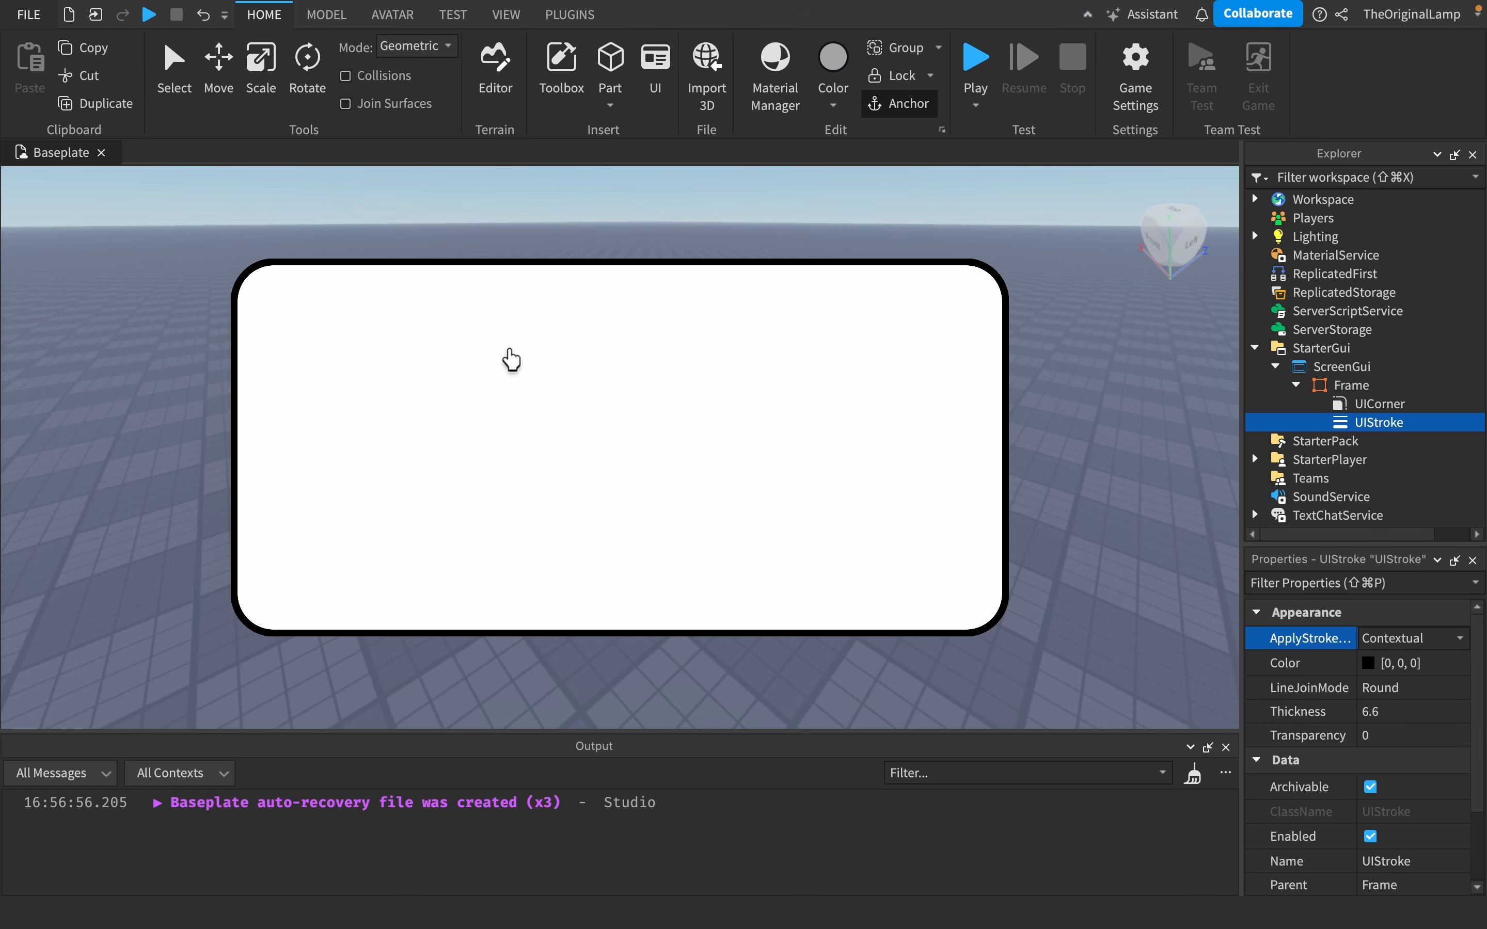
left_click(1384, 384)
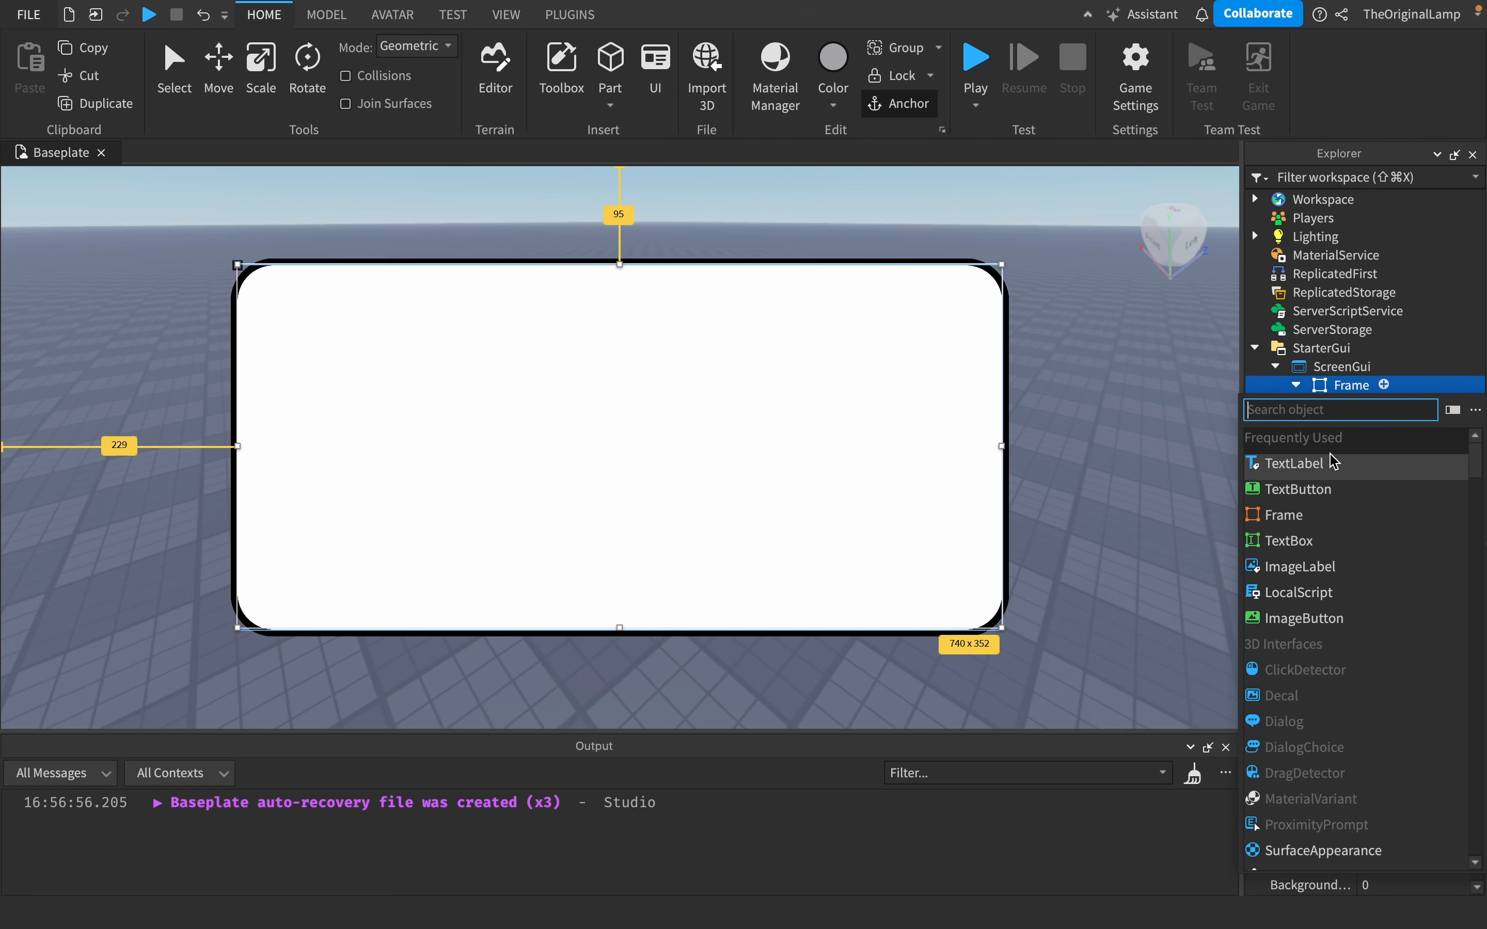
left_click(1365, 387)
left_click(1387, 420)
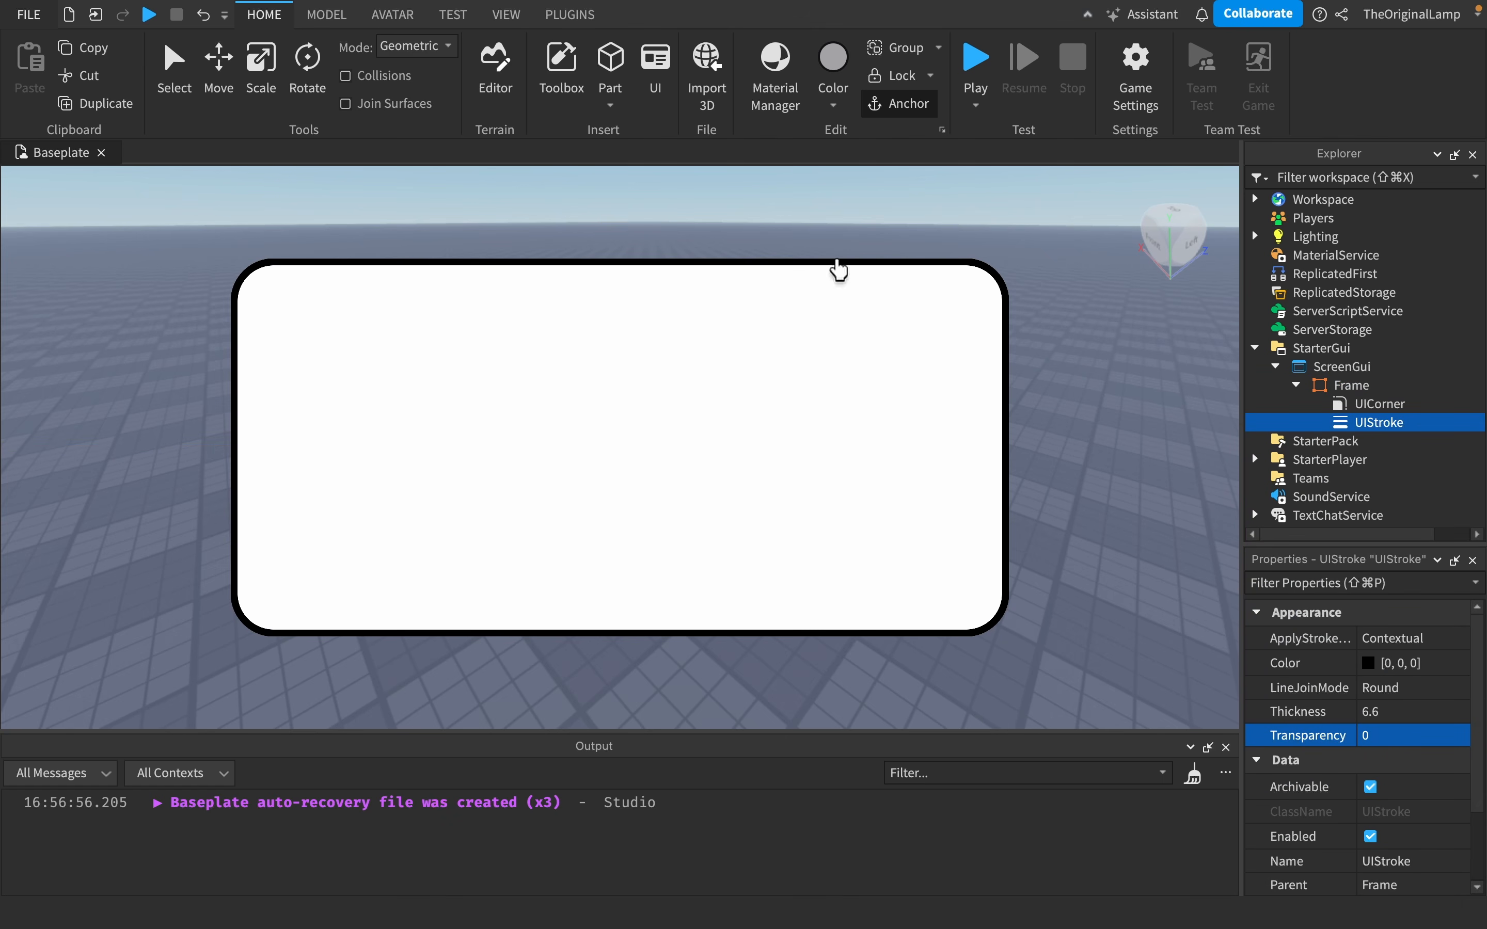
left_click(1413, 639)
left_click(1451, 646)
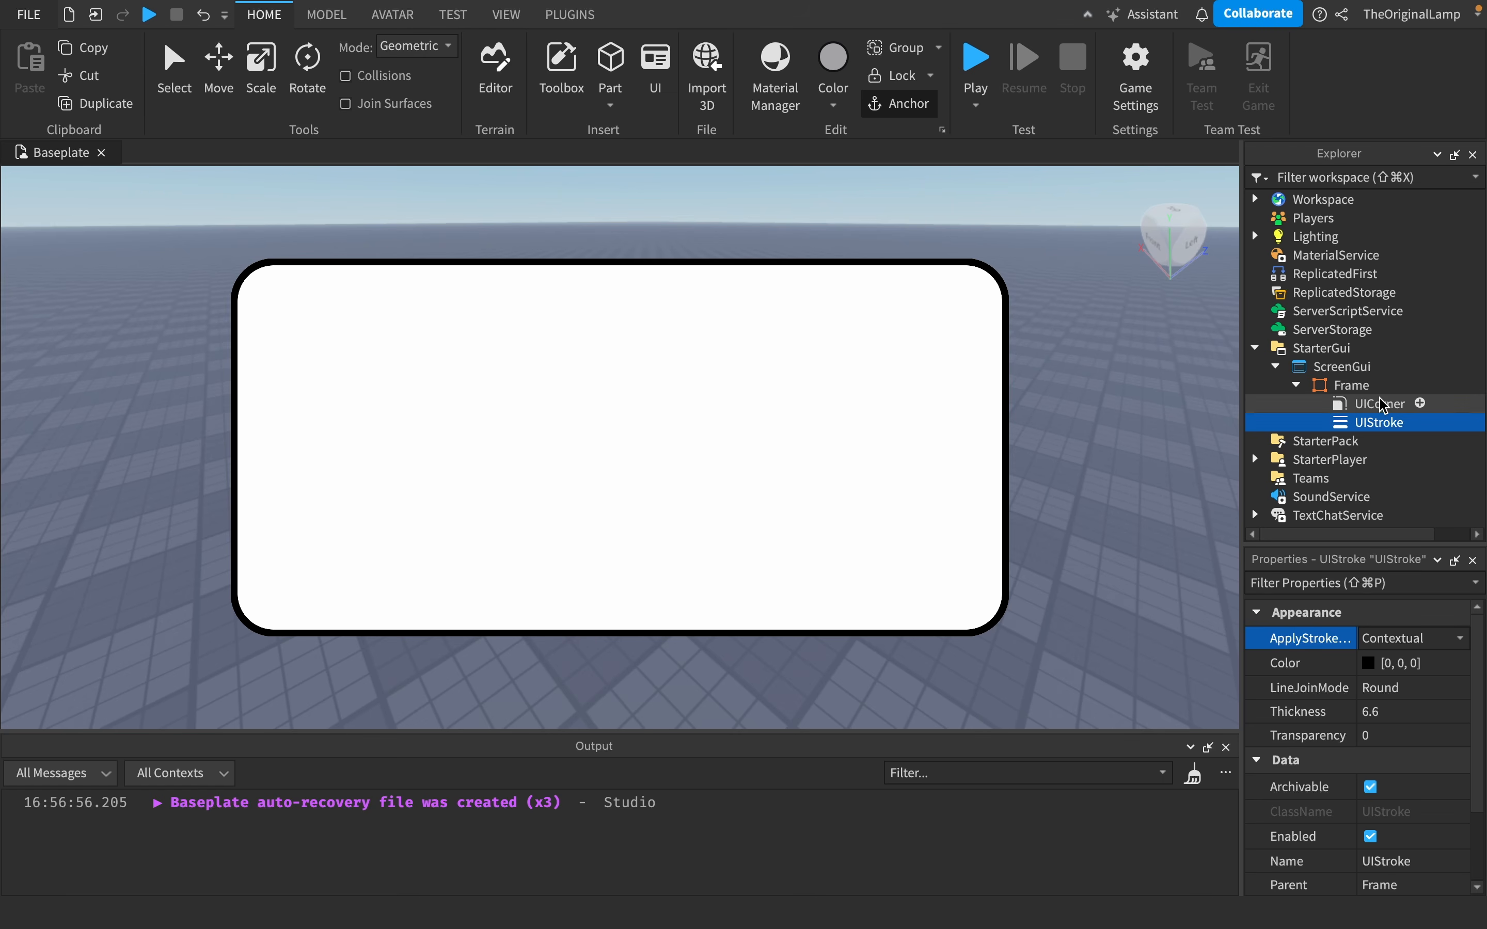
- Insert a TextLabel into the ScreenGui and move it below the Frame near the bottom centre
left_click(1387, 367)
type("tex")
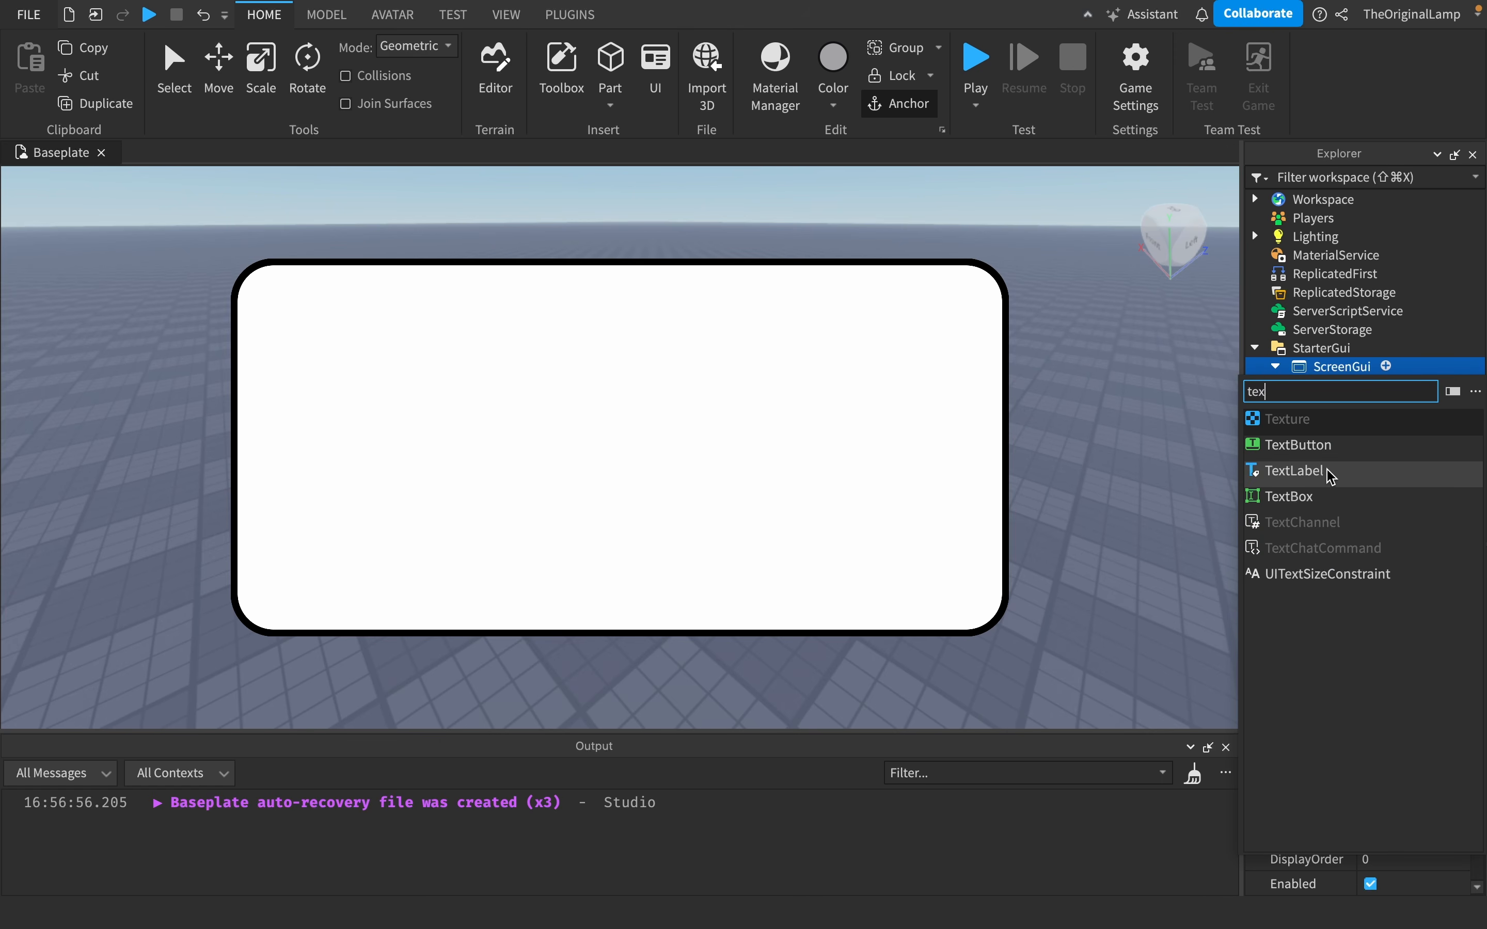
left_click(1326, 469)
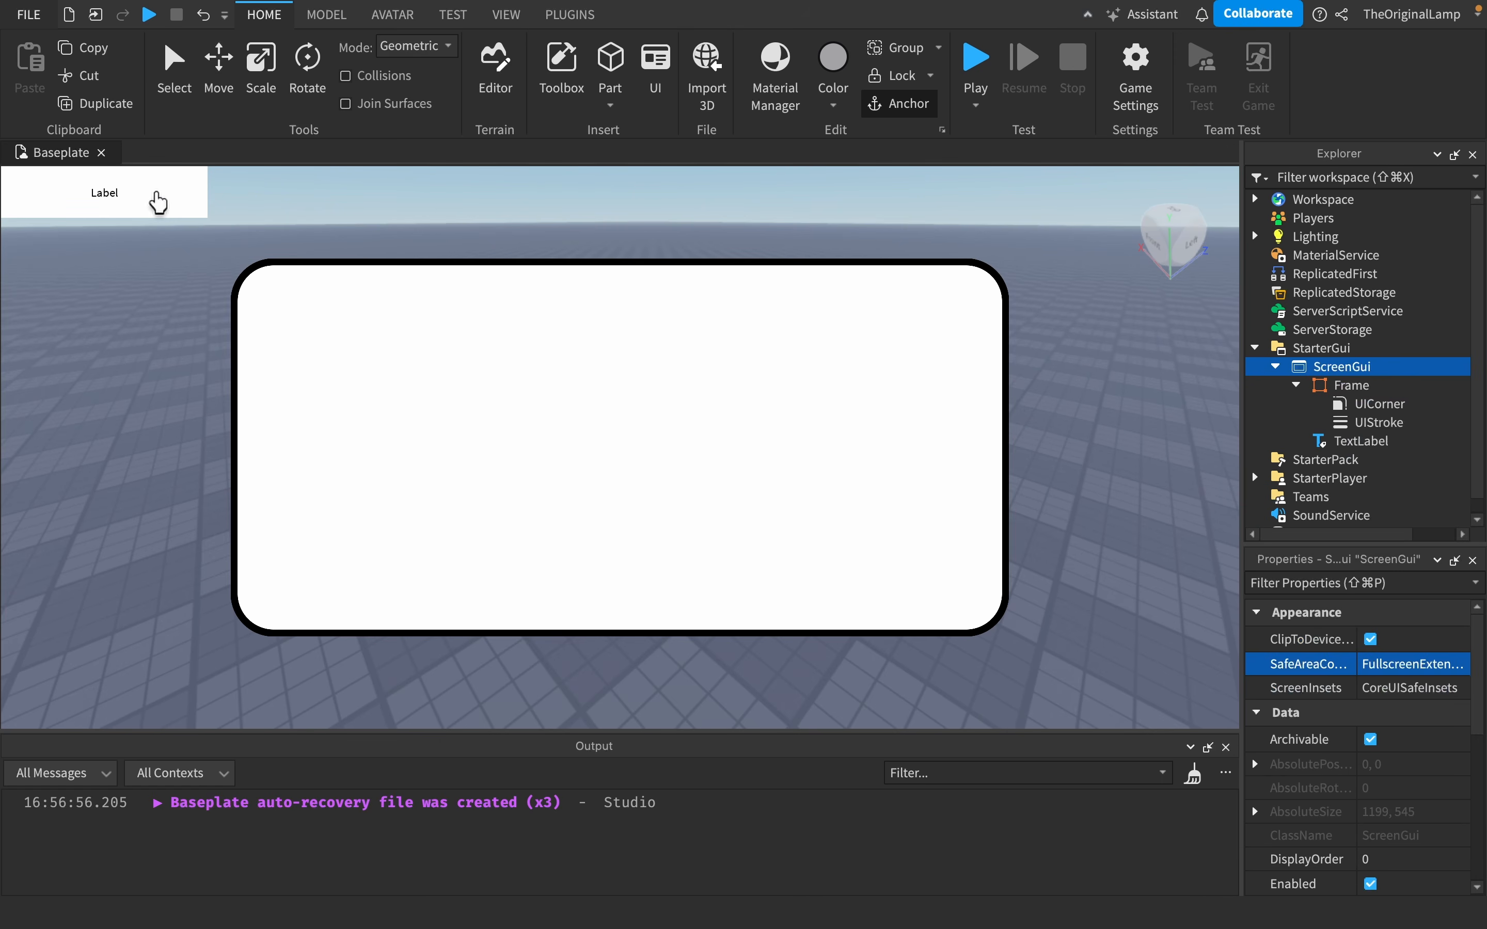
left_click_drag(158, 193, 736, 688)
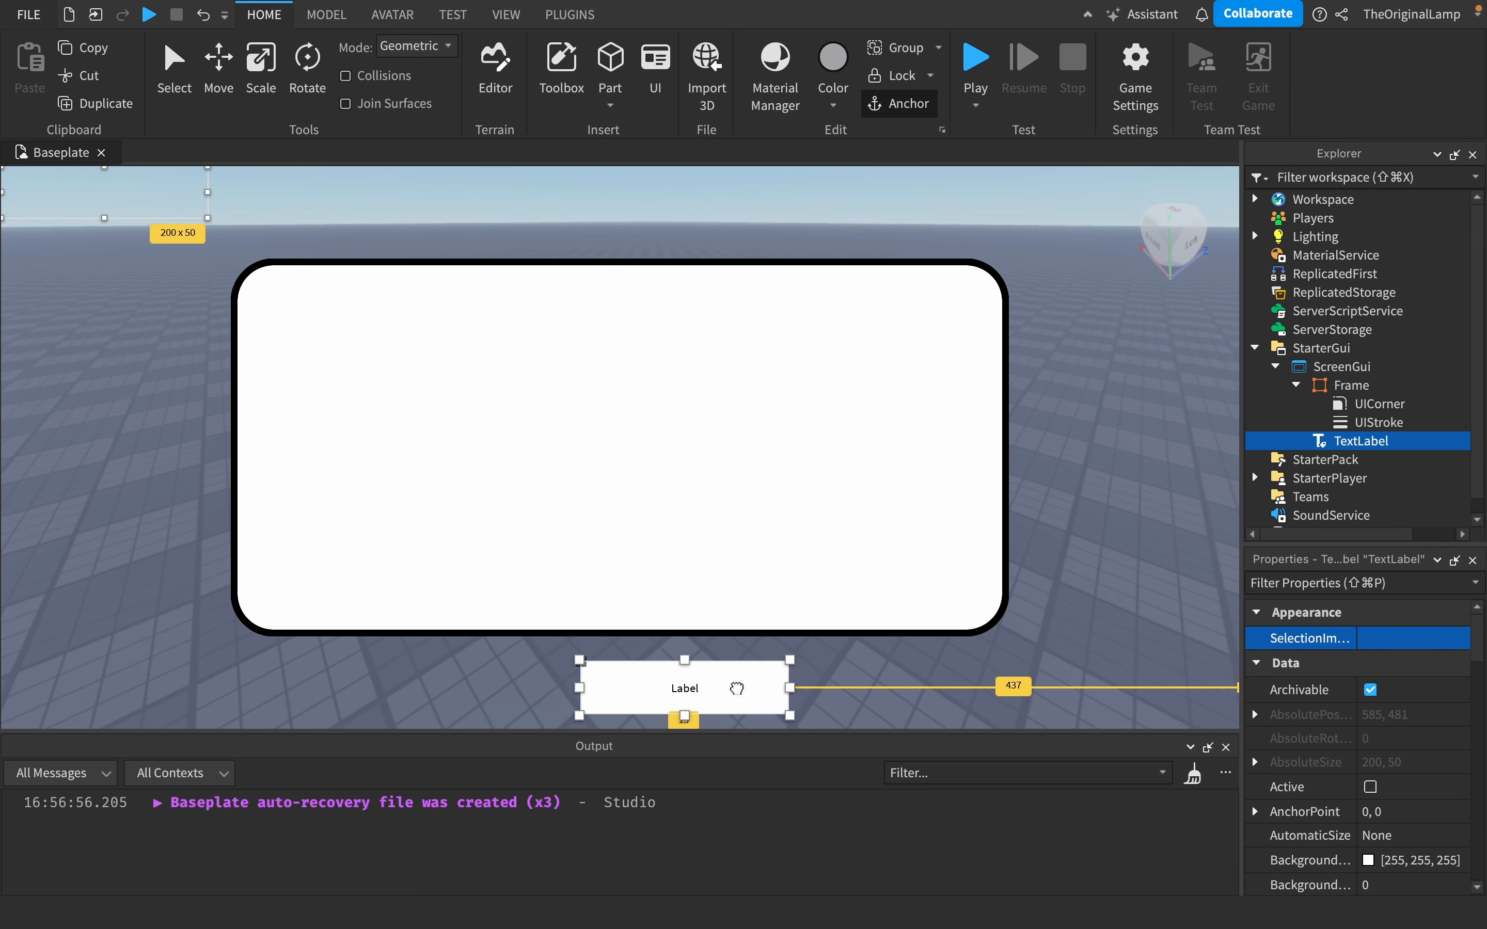
- Copy the Frame's UIStroke into the TextLabel
left_click_drag(1389, 422, 1387, 455)
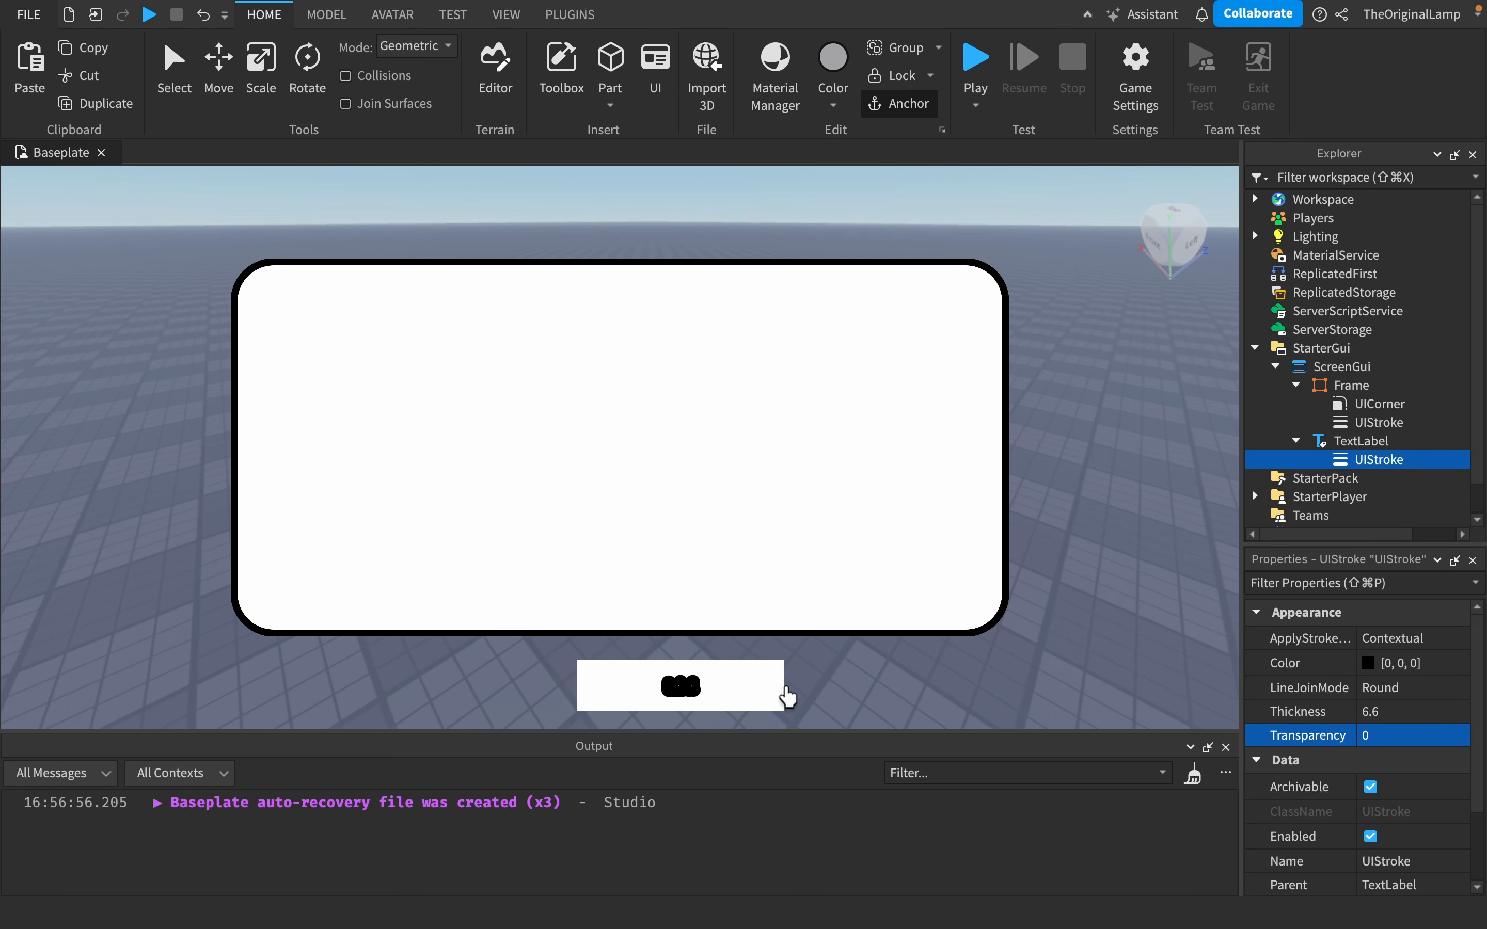
- Set the TextLabel stroke's apply mode to Border, then delete the TextLabel
left_click(1413, 638)
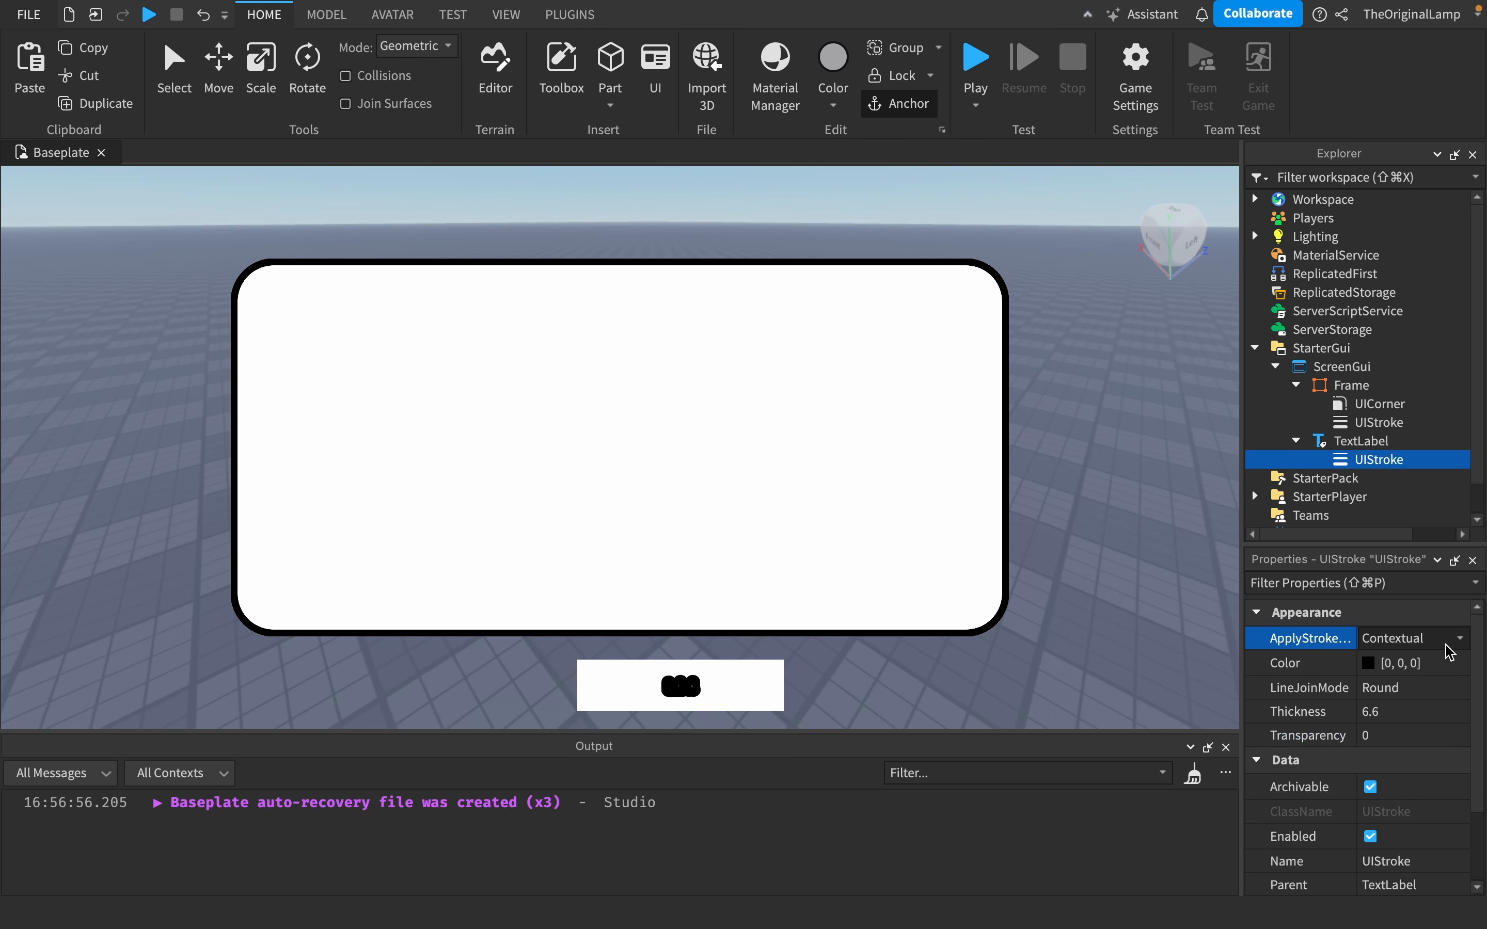
left_click(1413, 662)
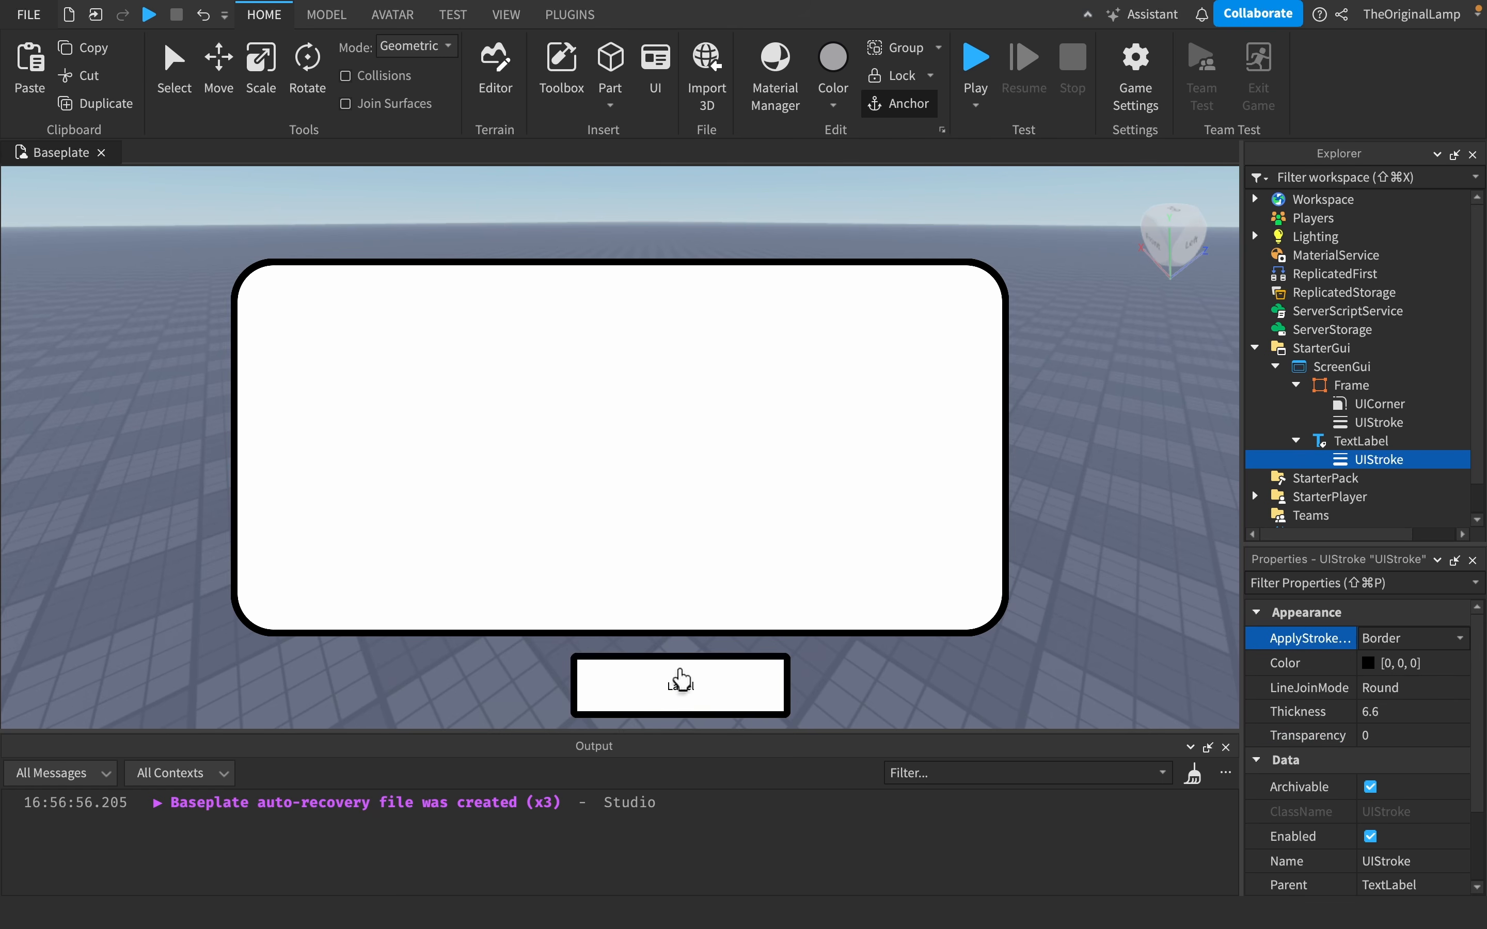
left_click(1332, 446)
key("Delete")
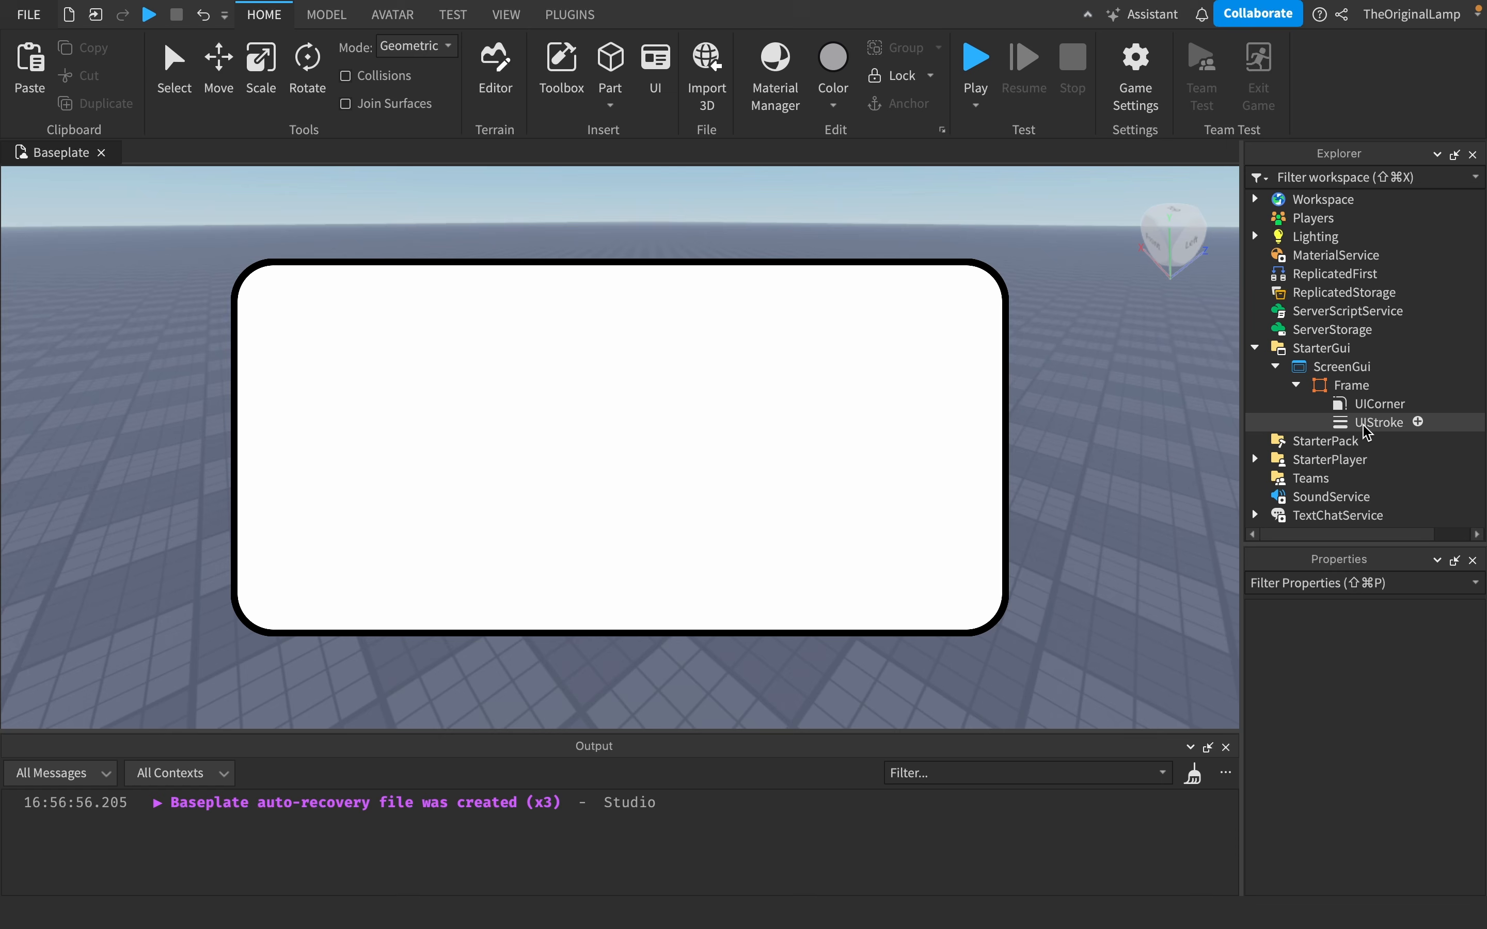
- Insert a UIGradient into the Frame
left_click(1368, 429)
left_click(1351, 385)
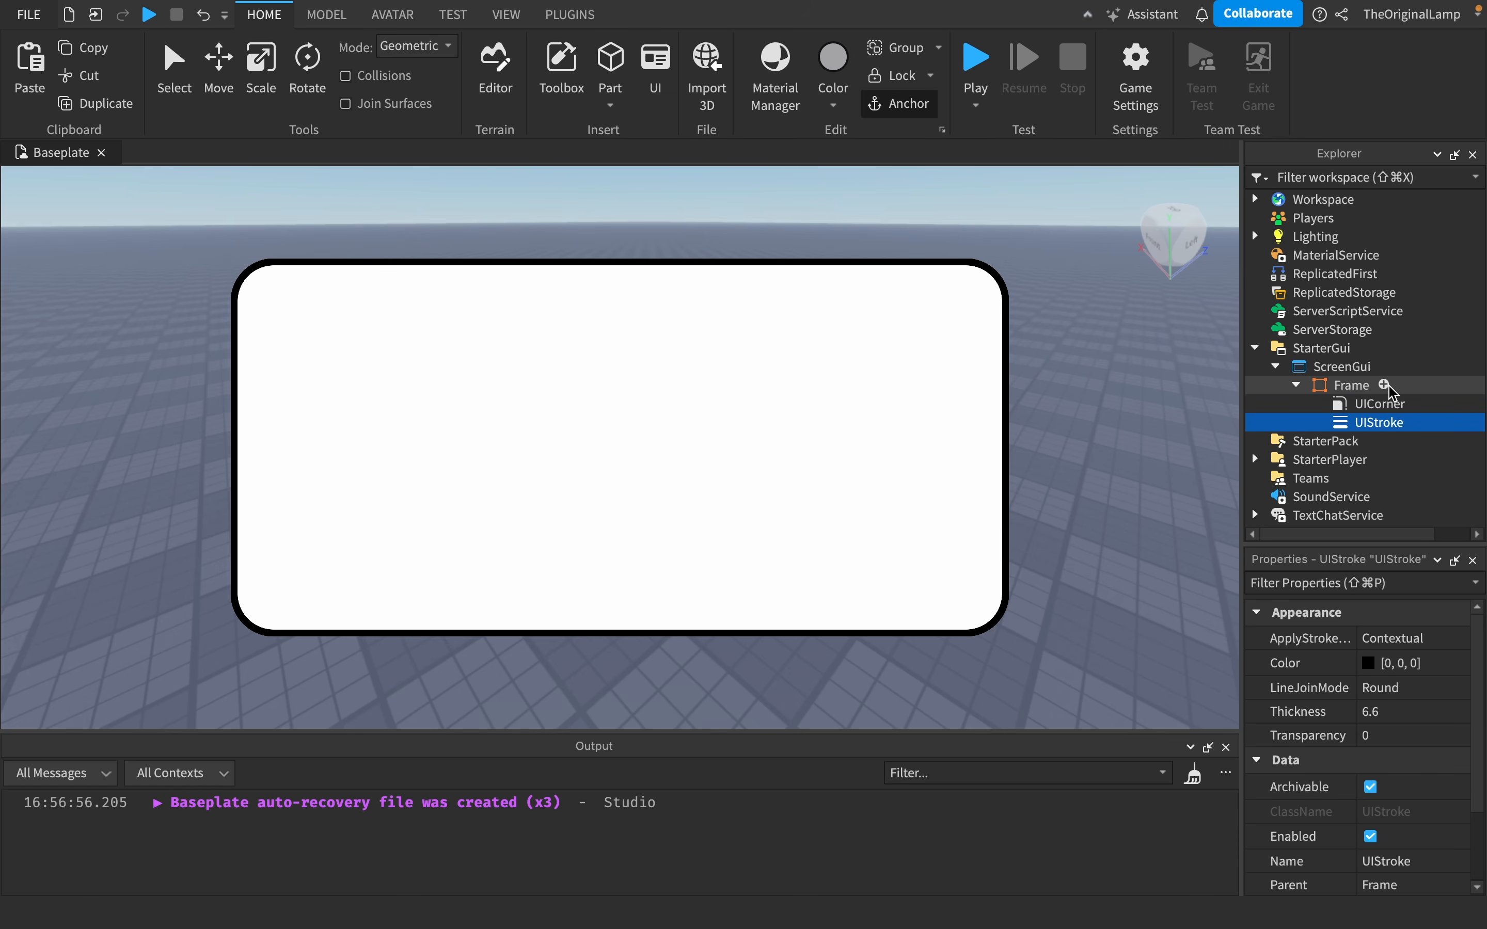
left_click(1383, 384)
type("gra")
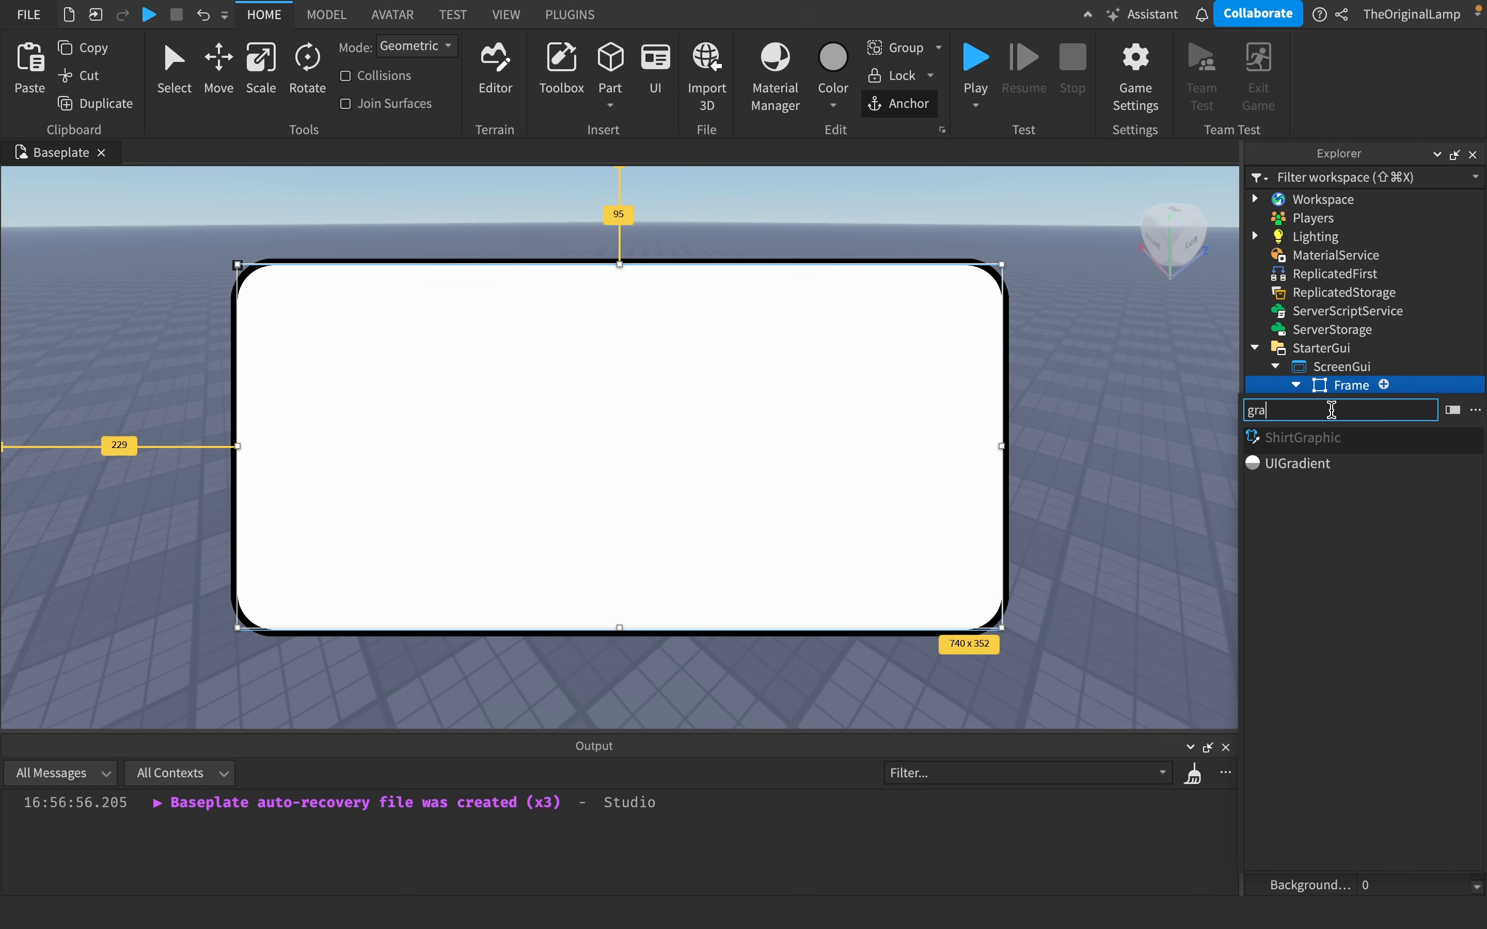
left_click(1312, 463)
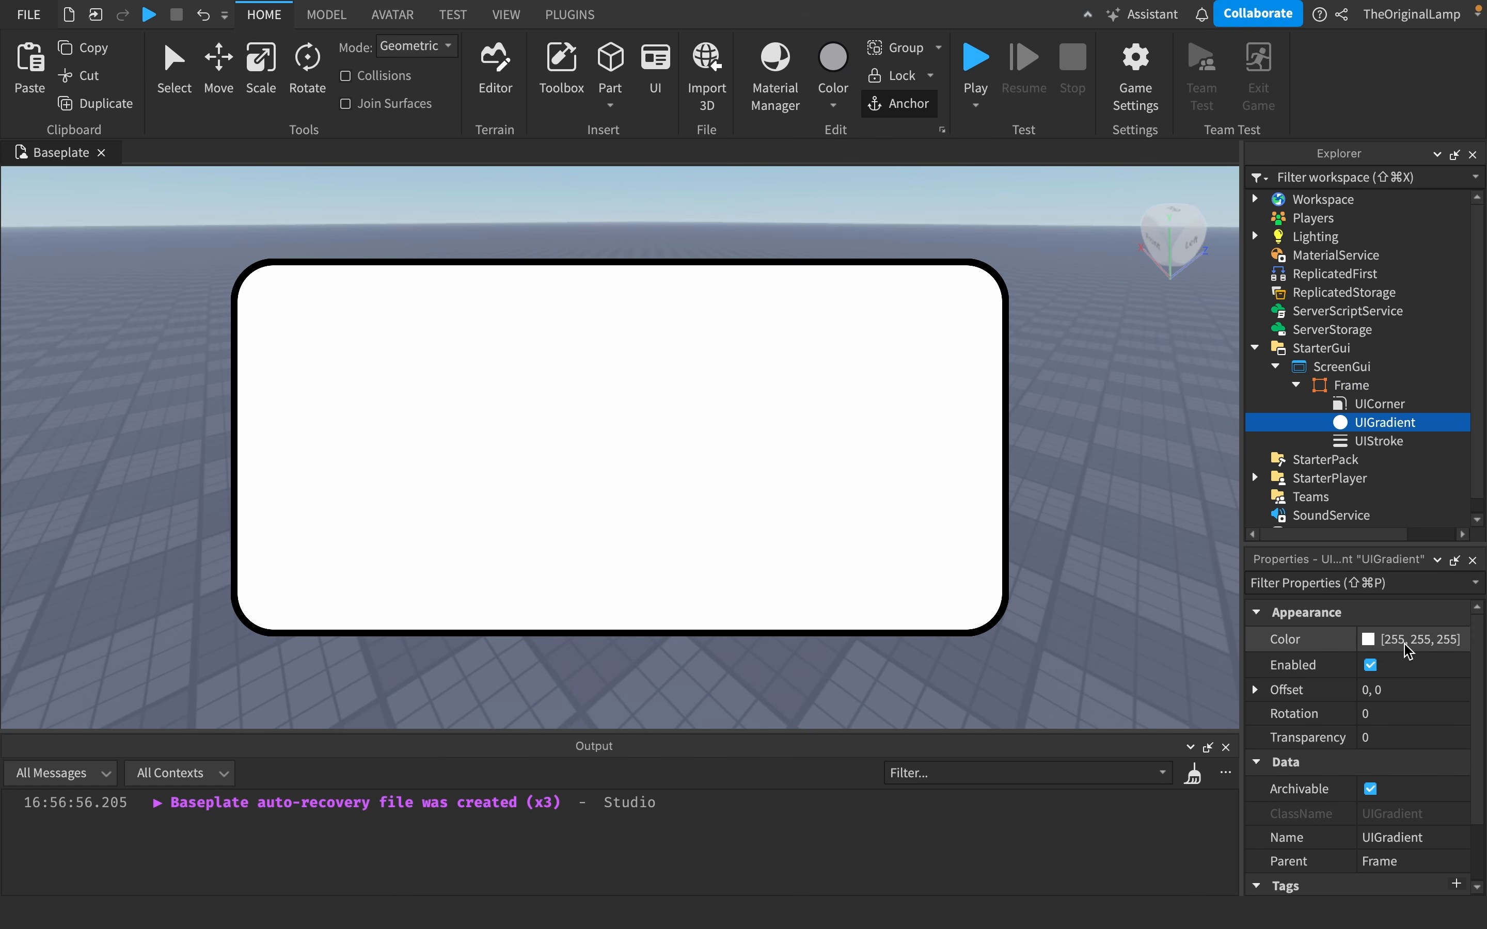
- Open the gradient's color sequence and set the right end keypoint to a light cyan
left_click(1451, 649)
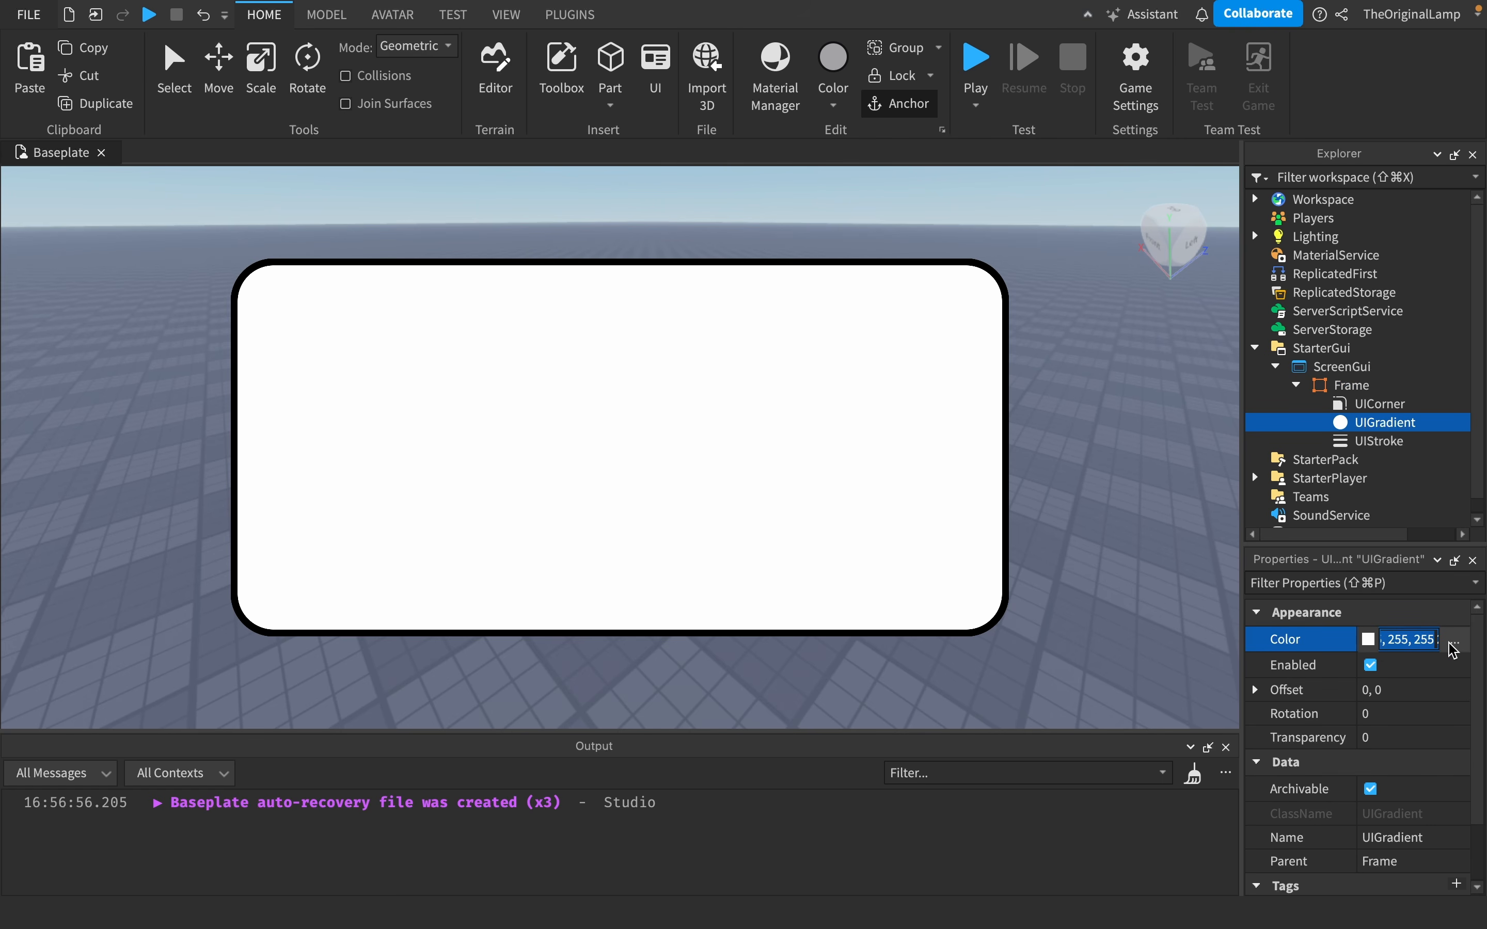
left_click(1455, 643)
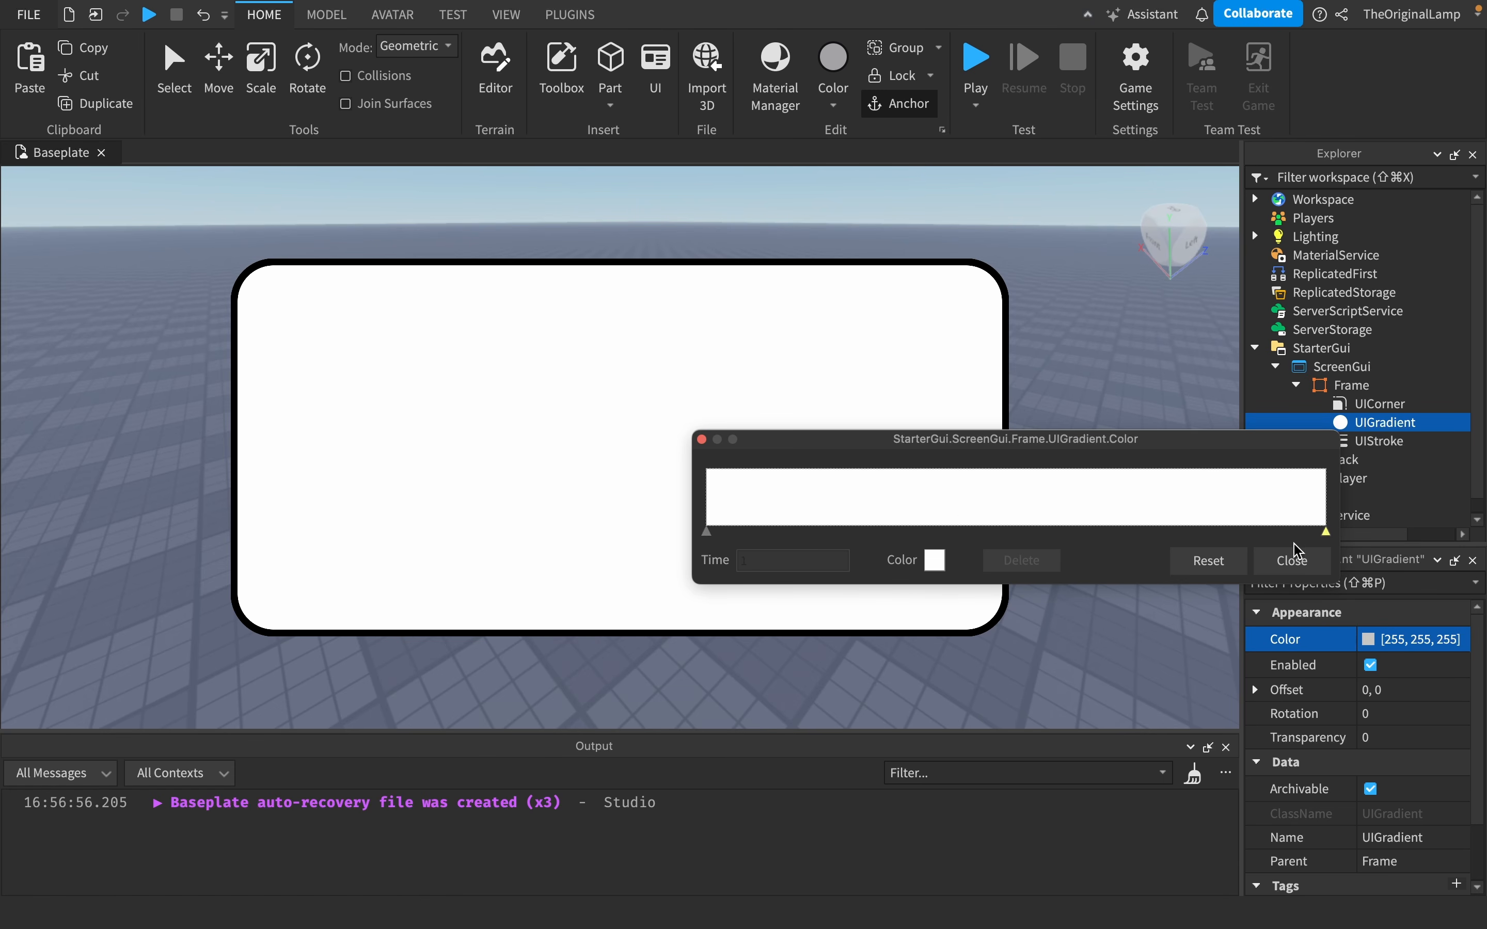
left_click(934, 560)
left_click(1393, 713)
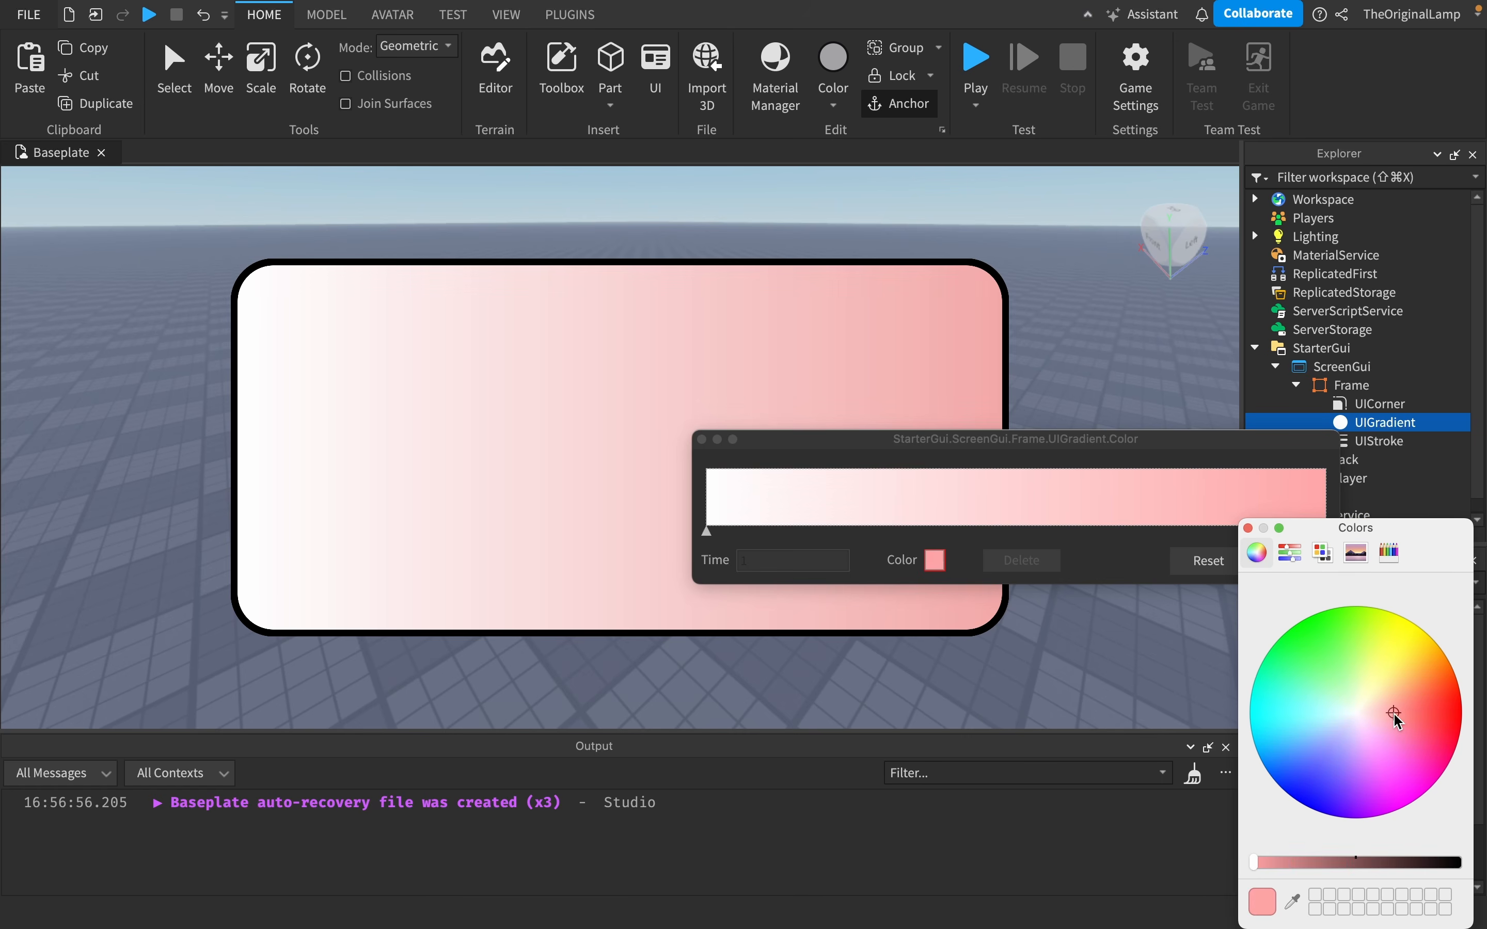
left_click(1364, 658)
left_click_drag(1393, 657, 1309, 730)
left_click(1248, 528)
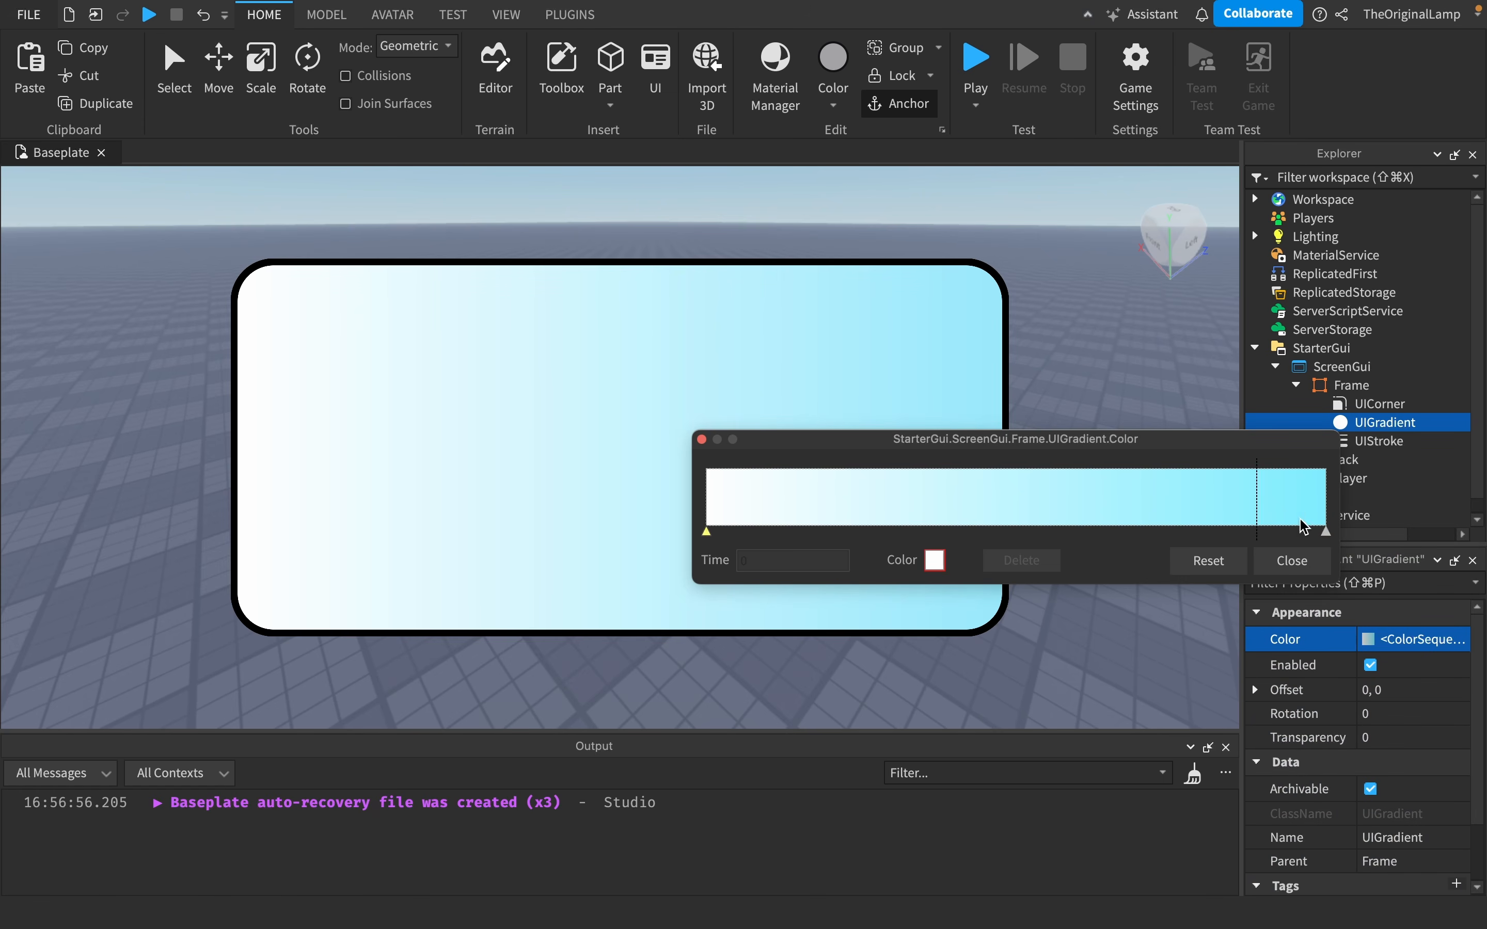
left_click(1309, 562)
- Set the gradient's left end keypoint to a light purple and close the color sequence editor
left_click(1463, 640)
left_click(929, 562)
left_click_drag(1355, 716, 1329, 753)
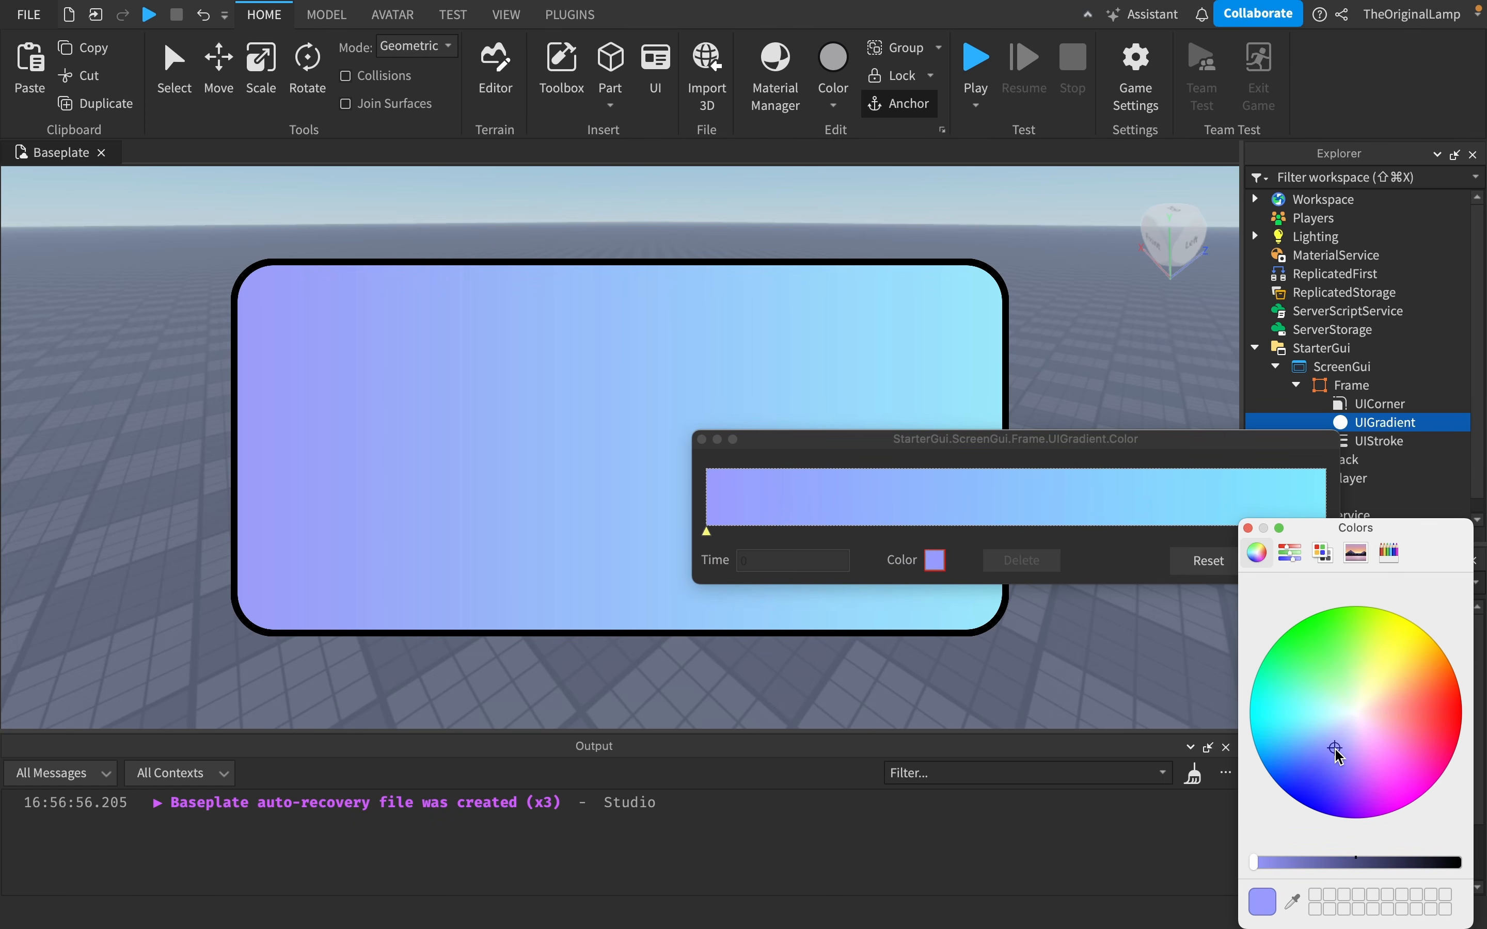
left_click(1248, 528)
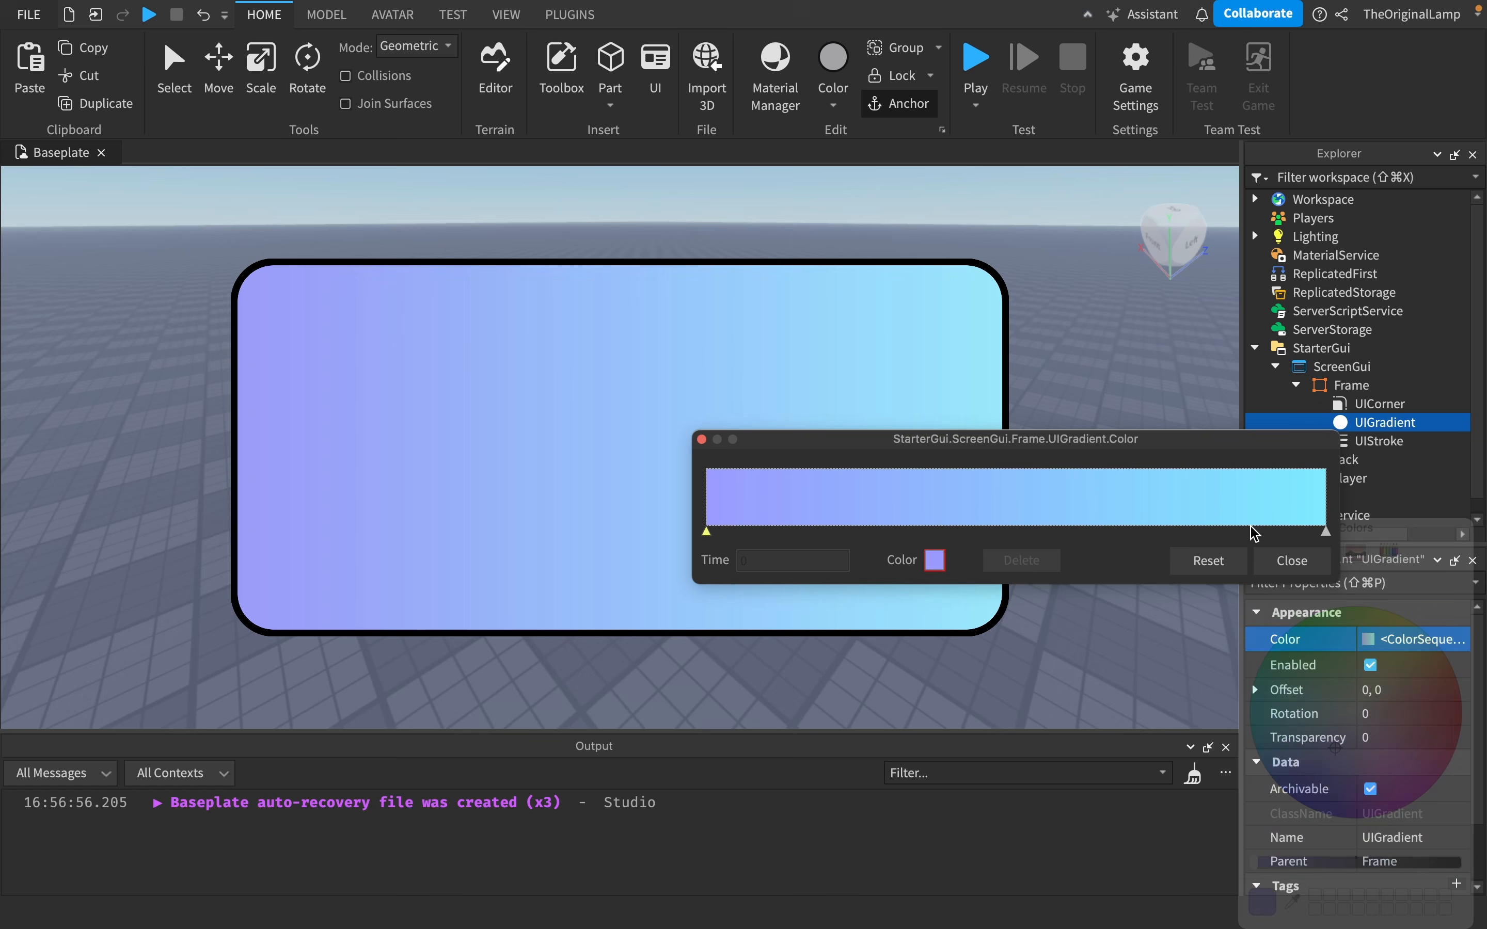
left_click(1296, 559)
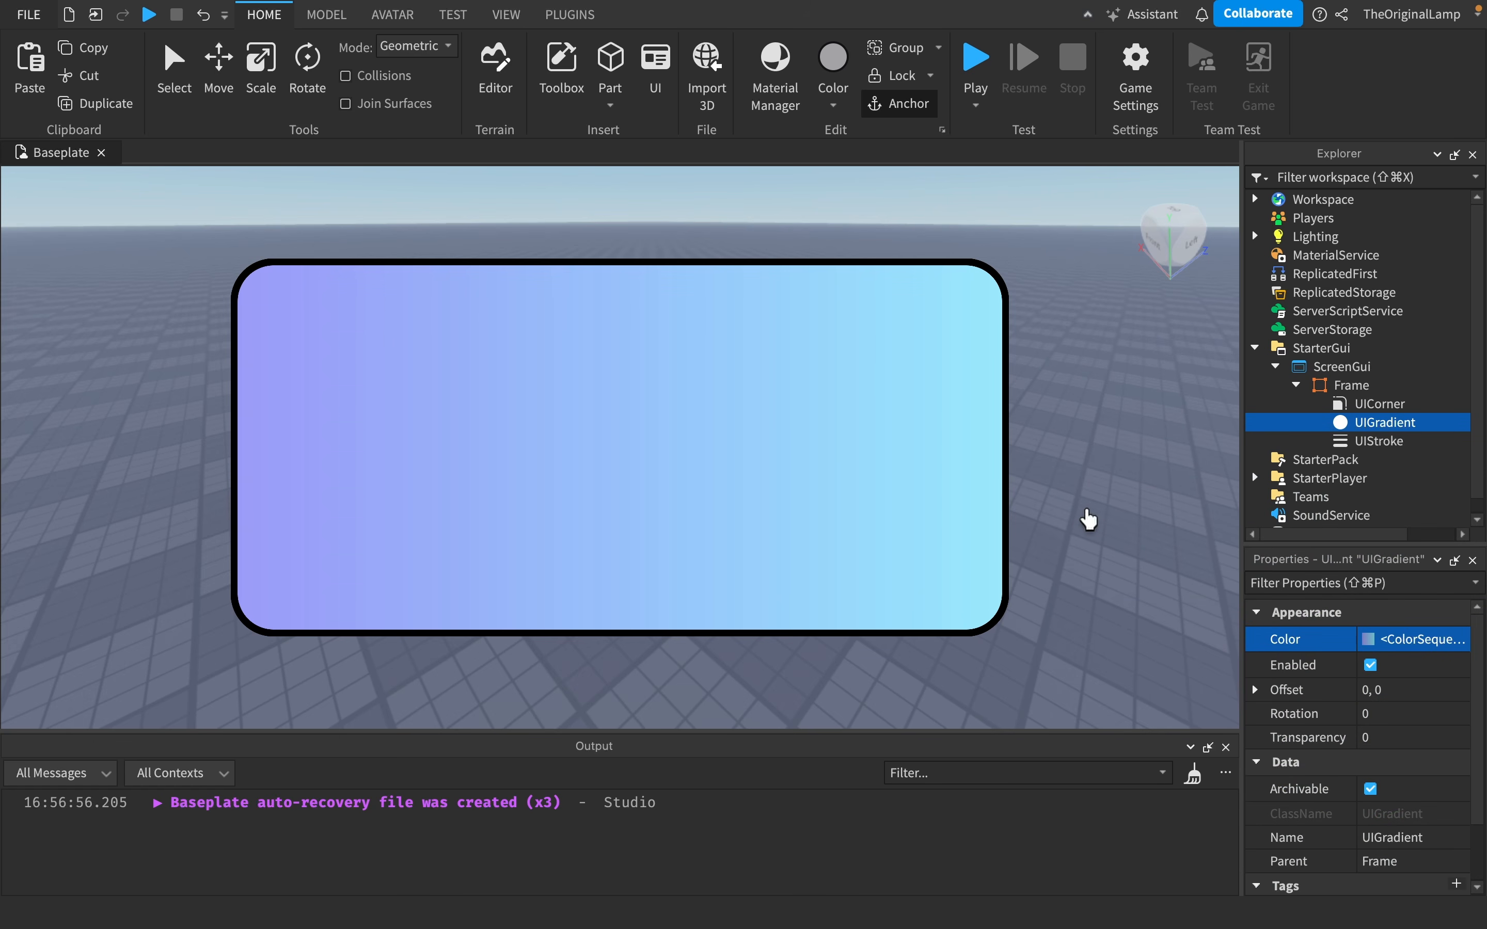
- Set the gradient's Rotation to 74
left_click(1390, 713)
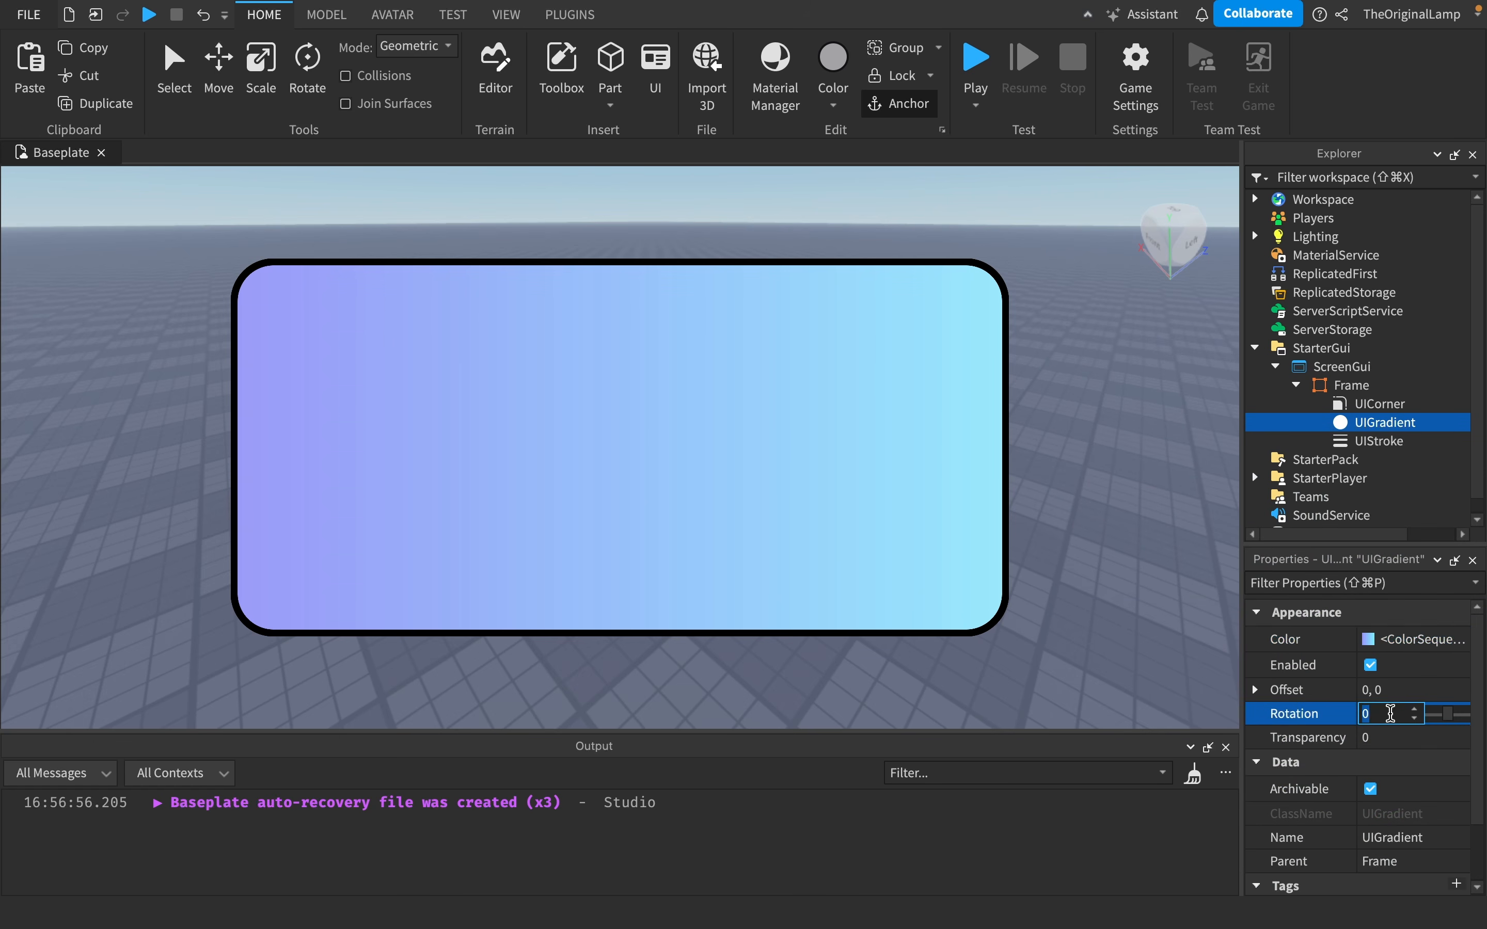
mouse_move(1448, 713)
left_mouse_down()
mouse_move(1406, 725)
mouse_move(1458, 732)
left_mouse_up()
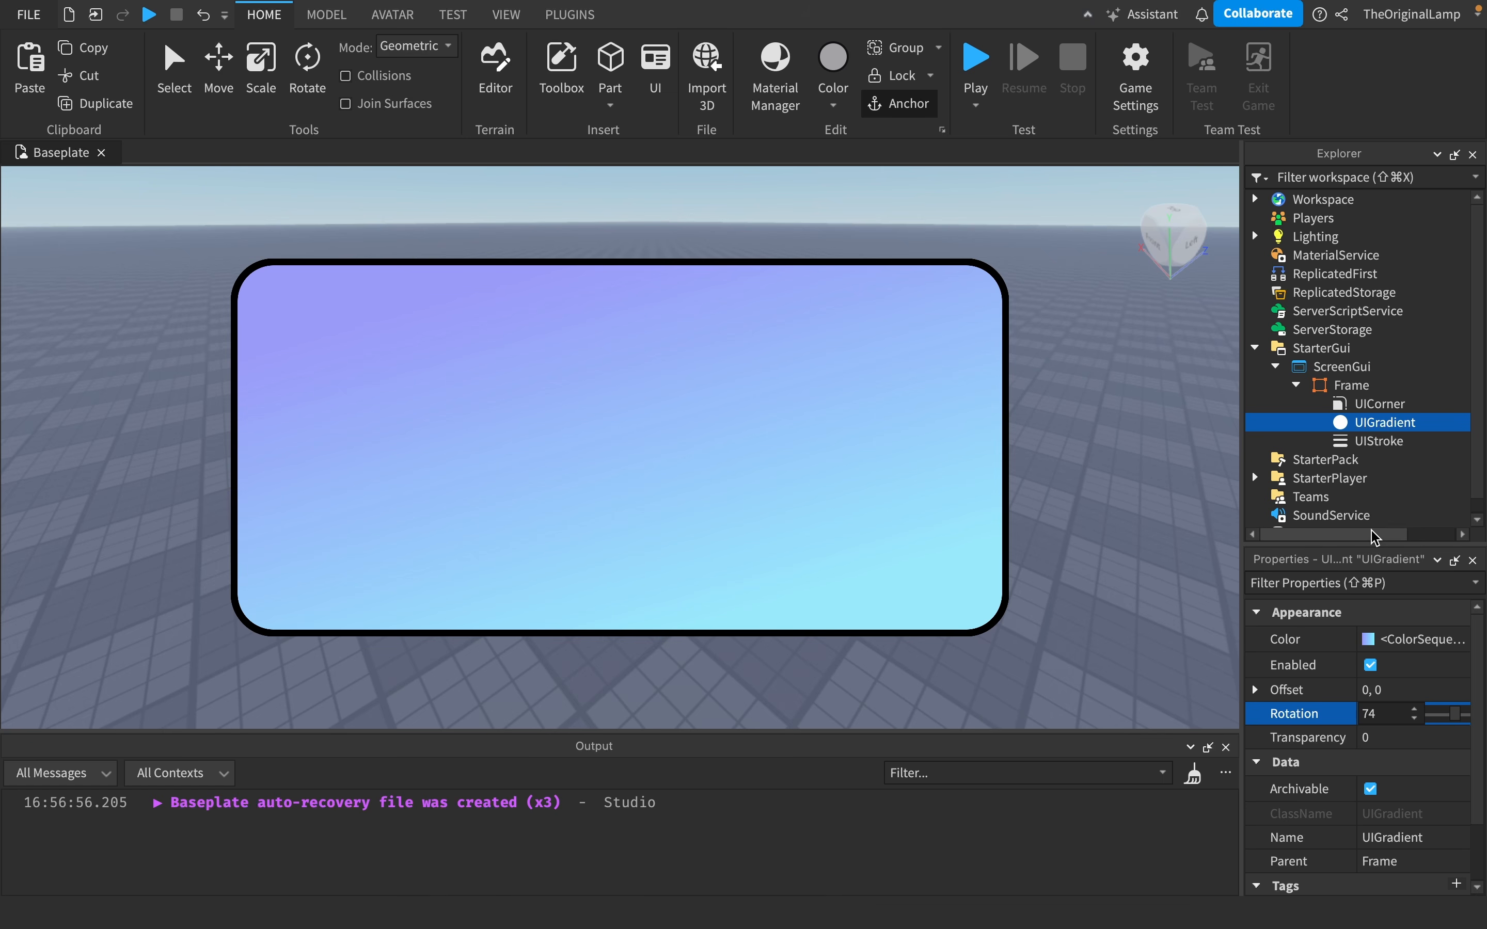
- Edit the gradient's Transparency curve, adding a midpoint at time 0.5 with value 0.175
left_click(1424, 738)
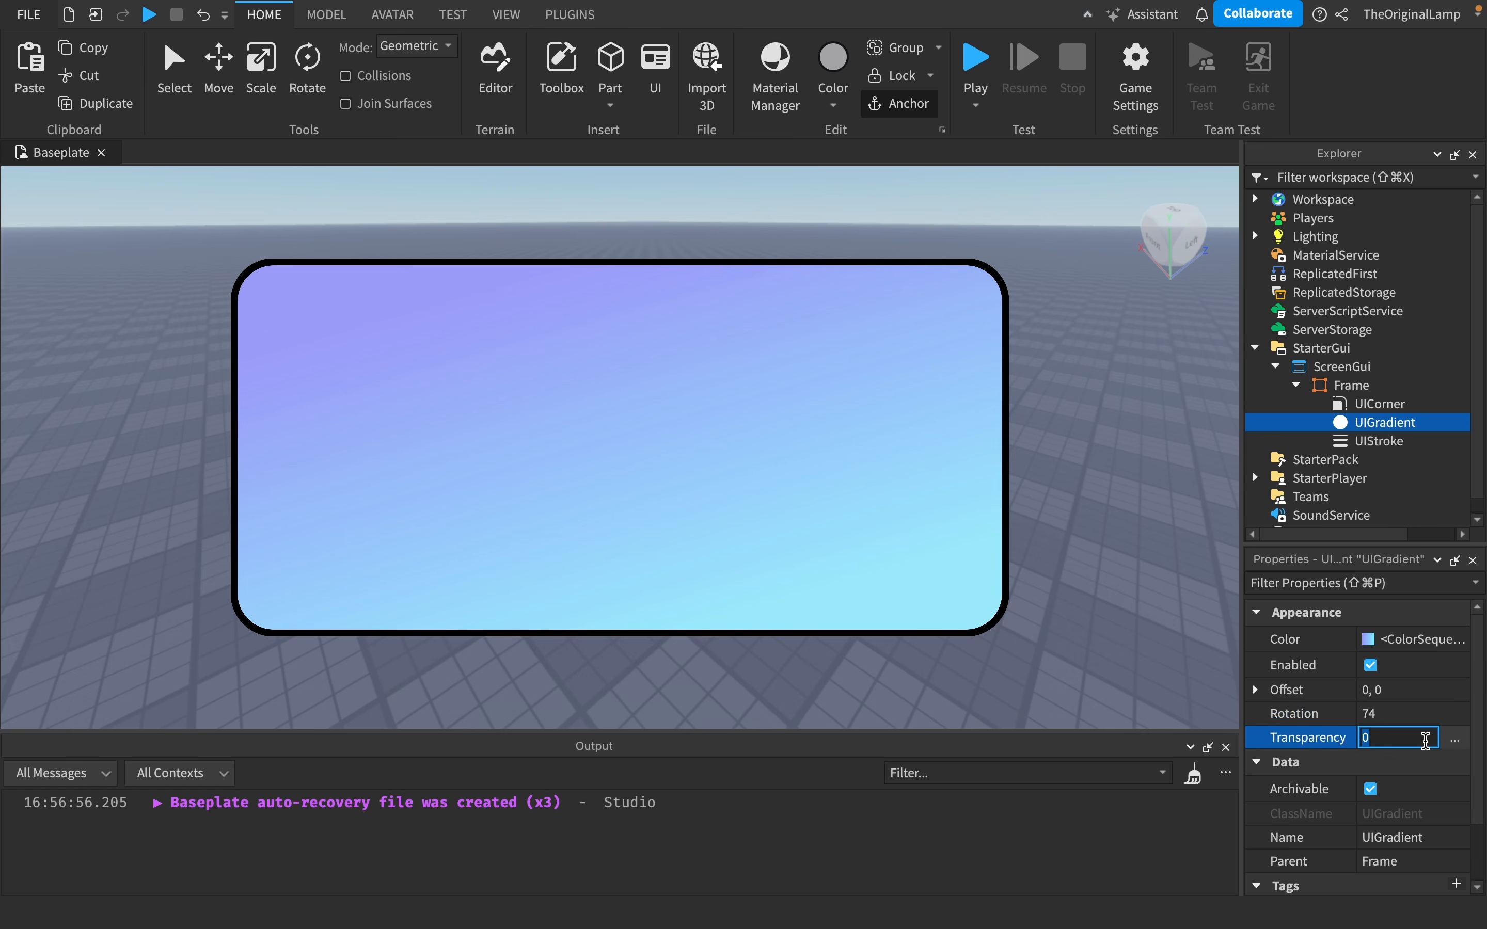
left_click(1454, 742)
left_click_drag(737, 337, 831, 651)
left_click(840, 751)
left_click_drag(839, 752, 812, 767)
left_click_drag(811, 796, 841, 796)
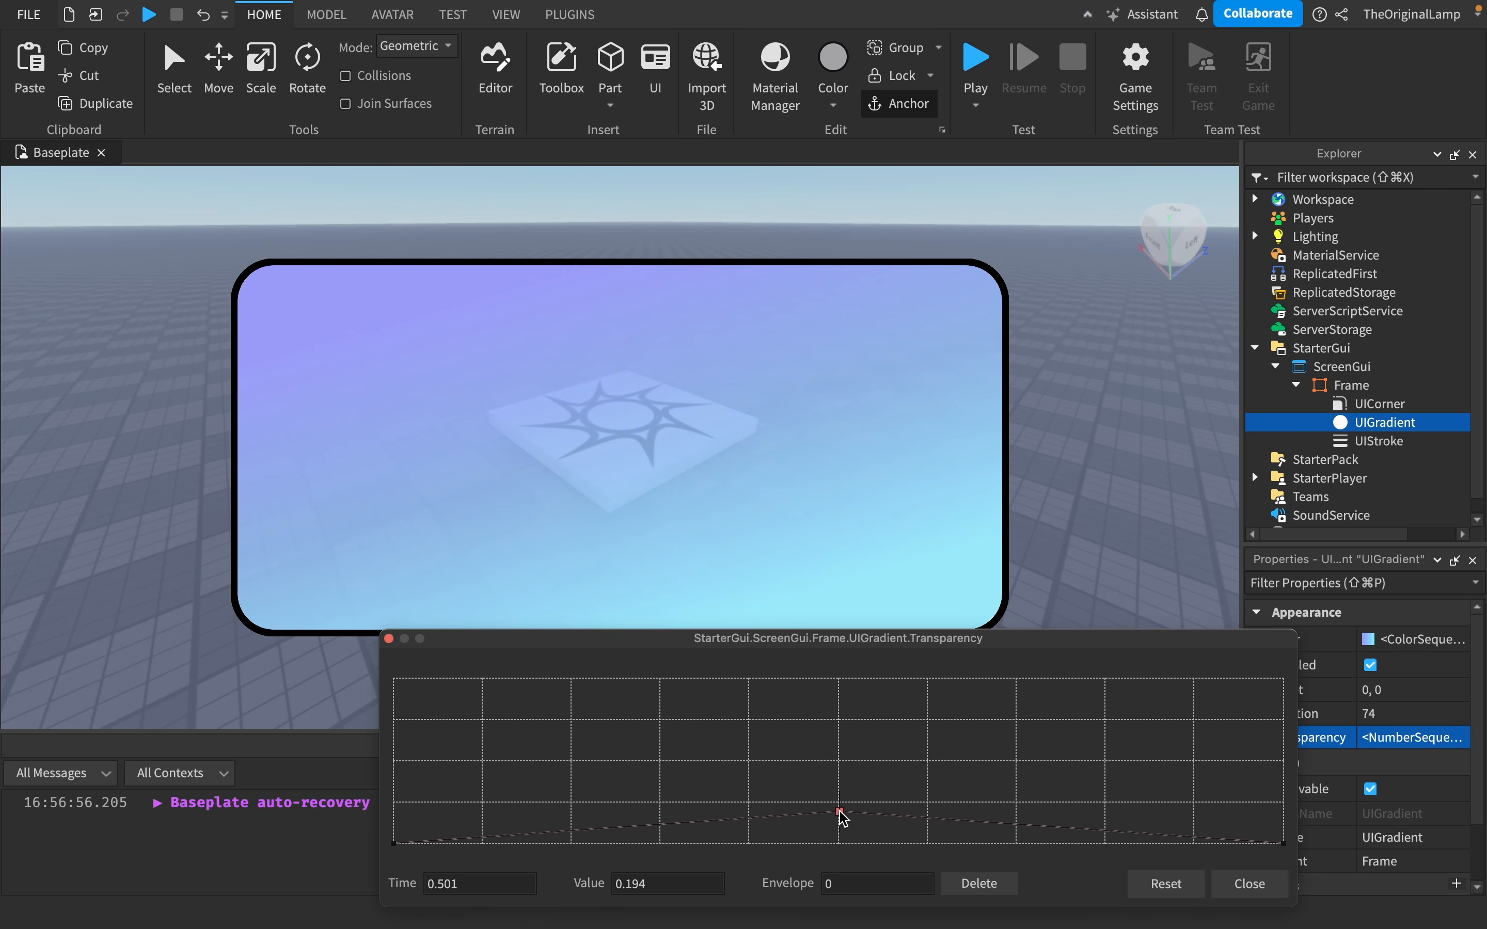
left_click(1241, 883)
- Set the Frame's UIStroke color to white
right_click_drag(1067, 394, 1070, 402)
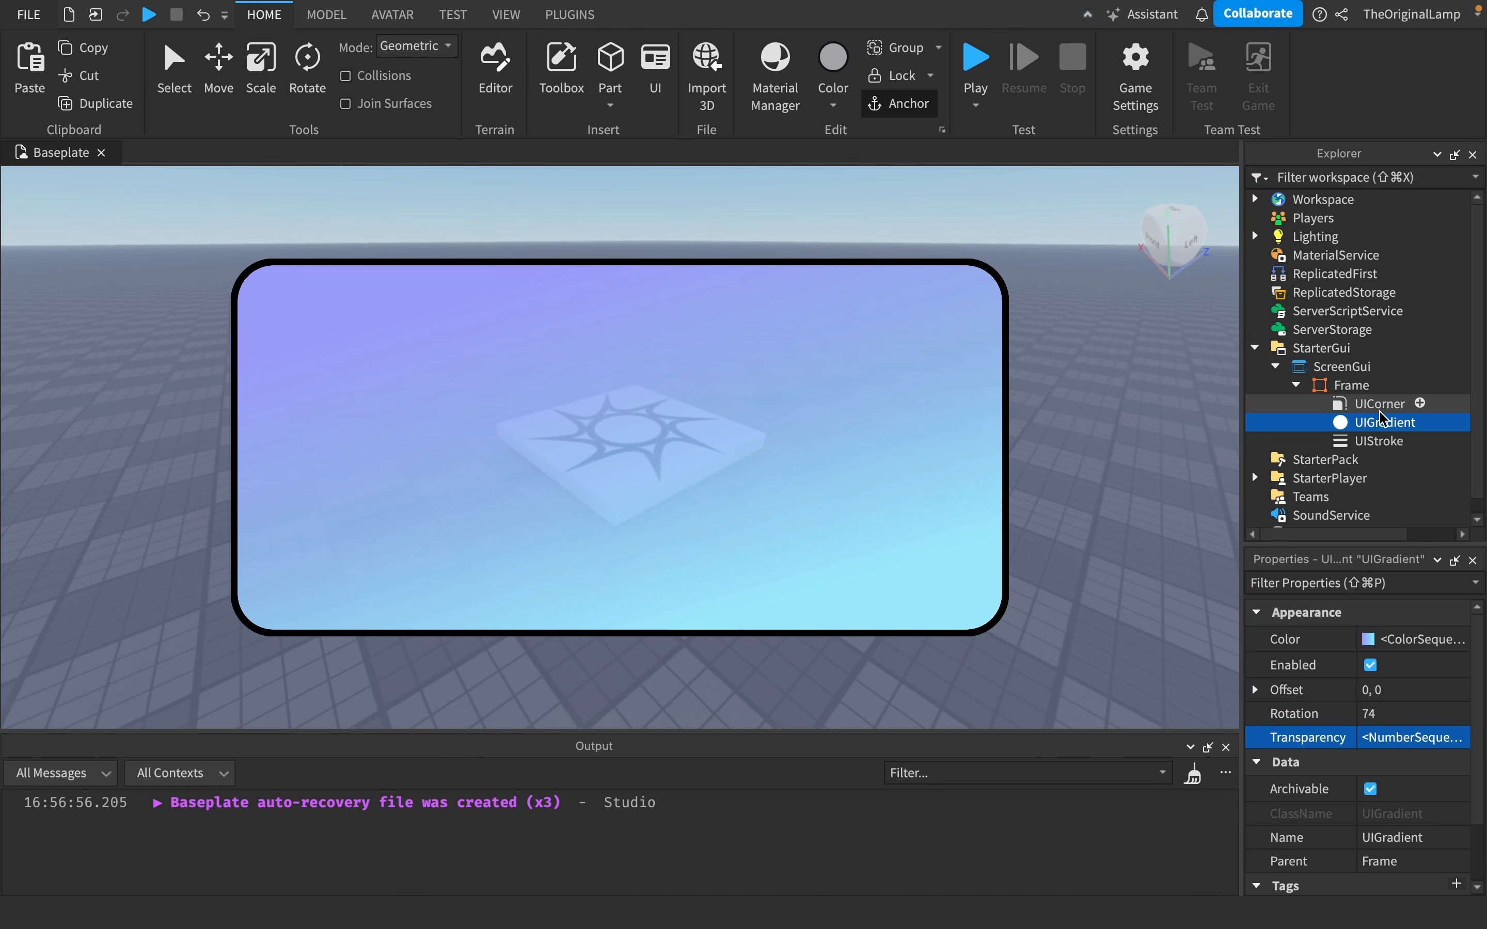
left_click(1376, 441)
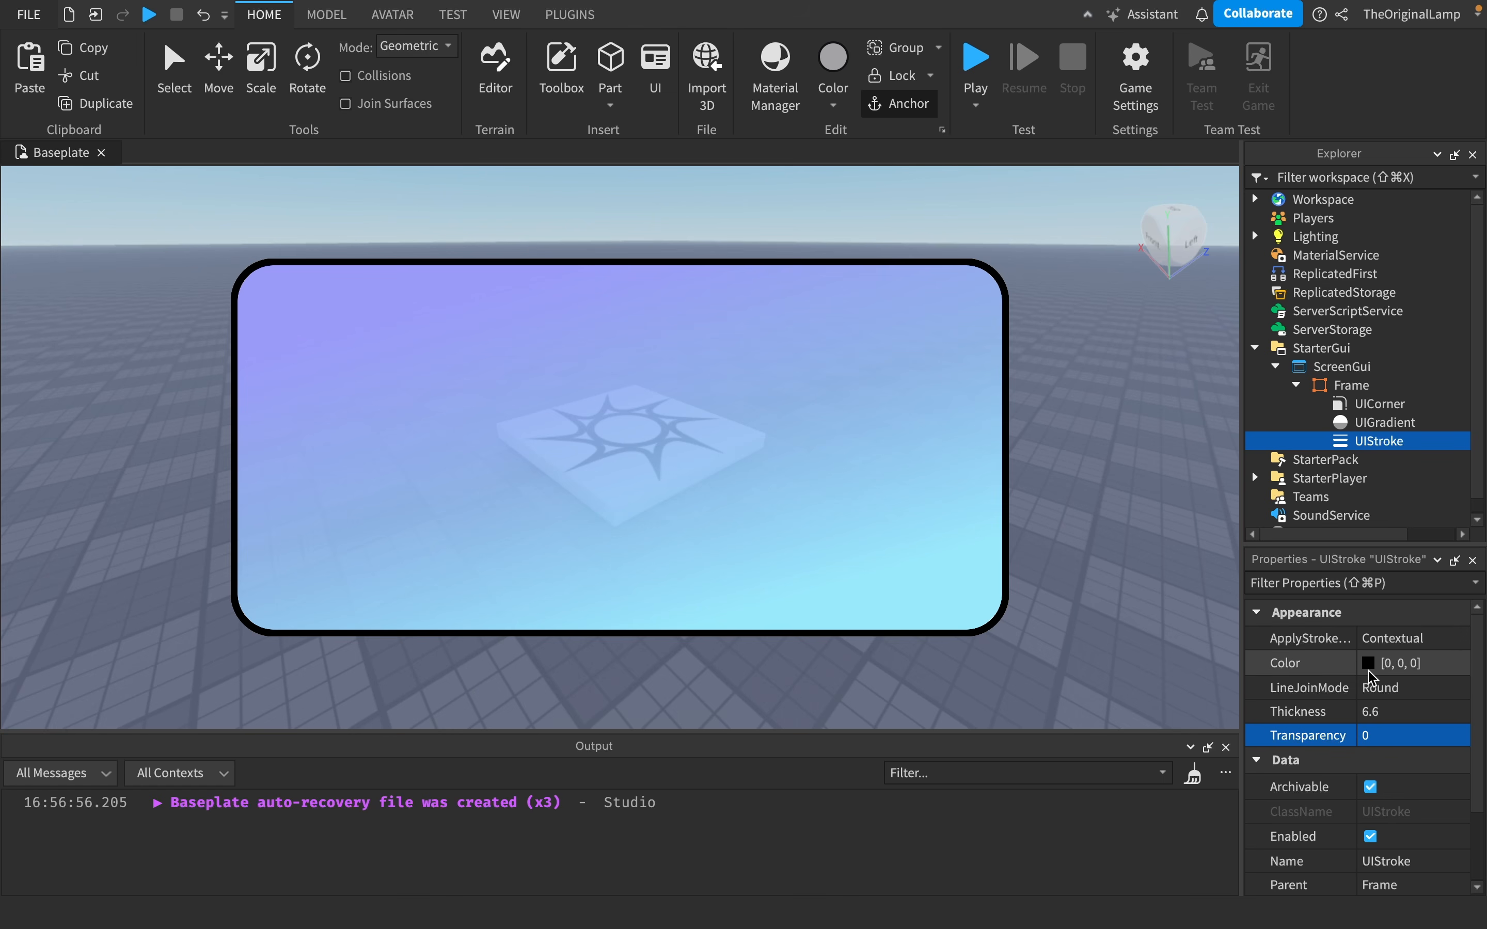
left_click(1369, 663)
left_click_drag(1431, 824, 1128, 811)
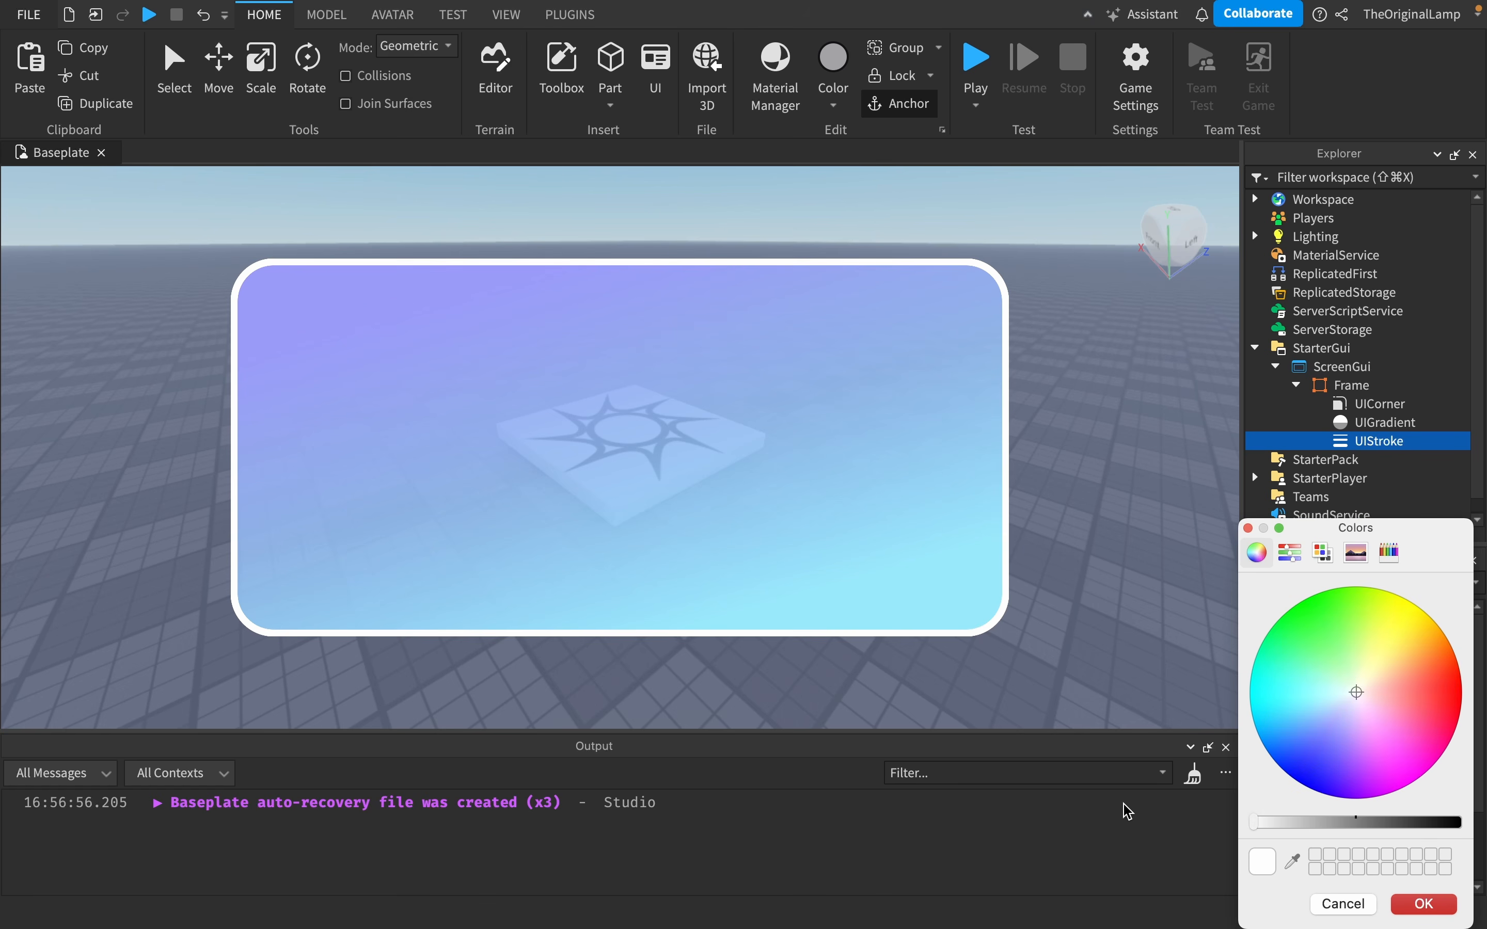
left_click(1424, 903)
- Try tinting the Frame's background colour, then restore it to white
left_click(1380, 404)
left_click(1375, 423)
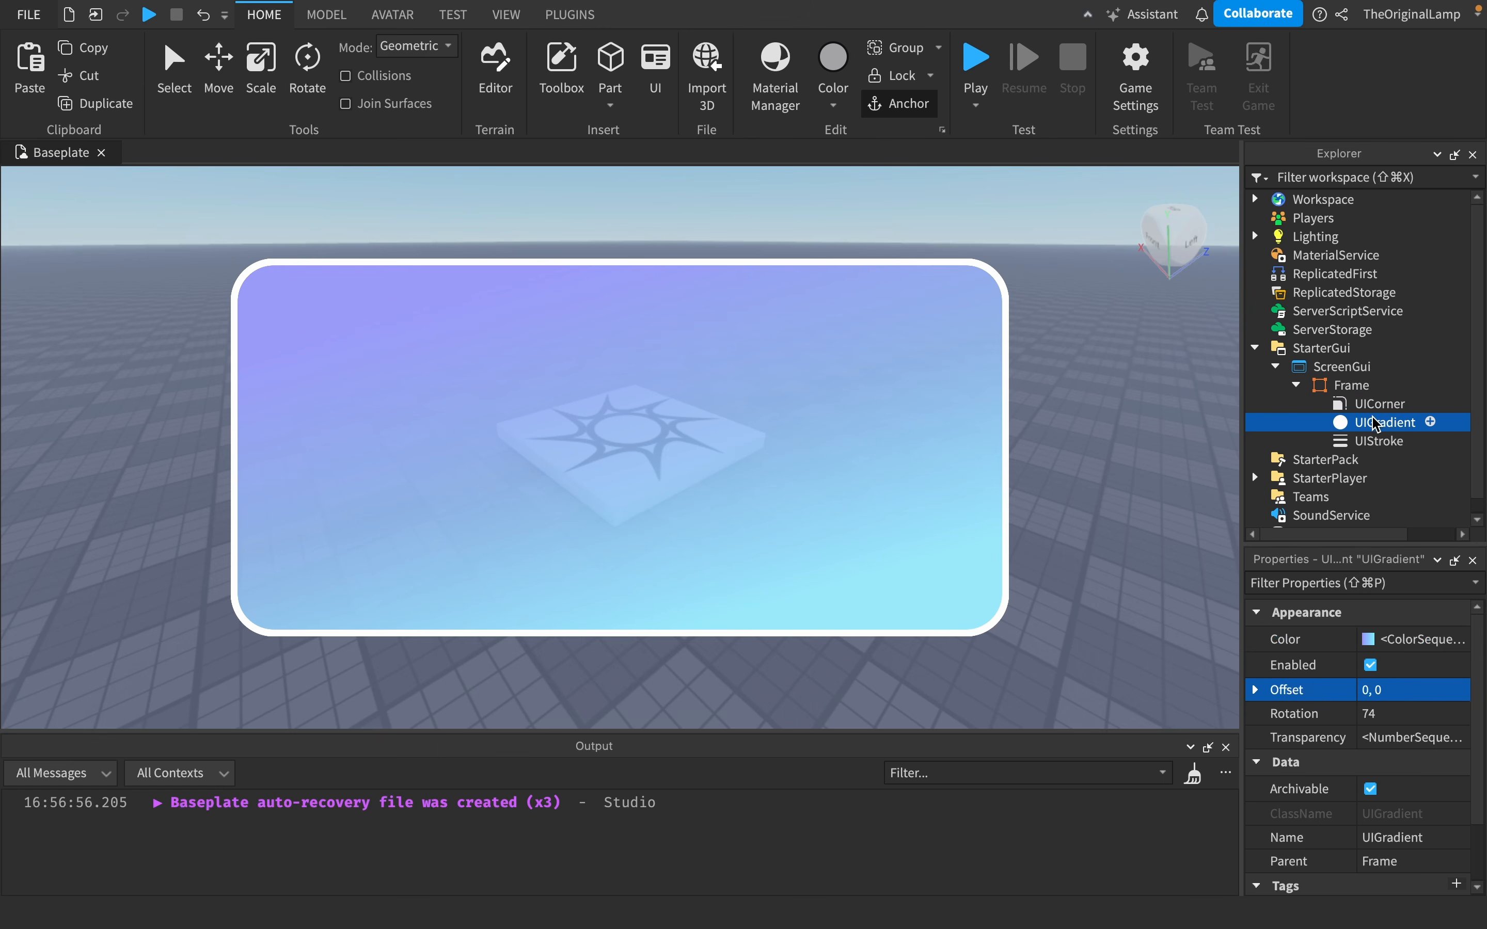
scroll(1357, 676, "down", 1)
left_click(1376, 404)
left_click(1354, 385)
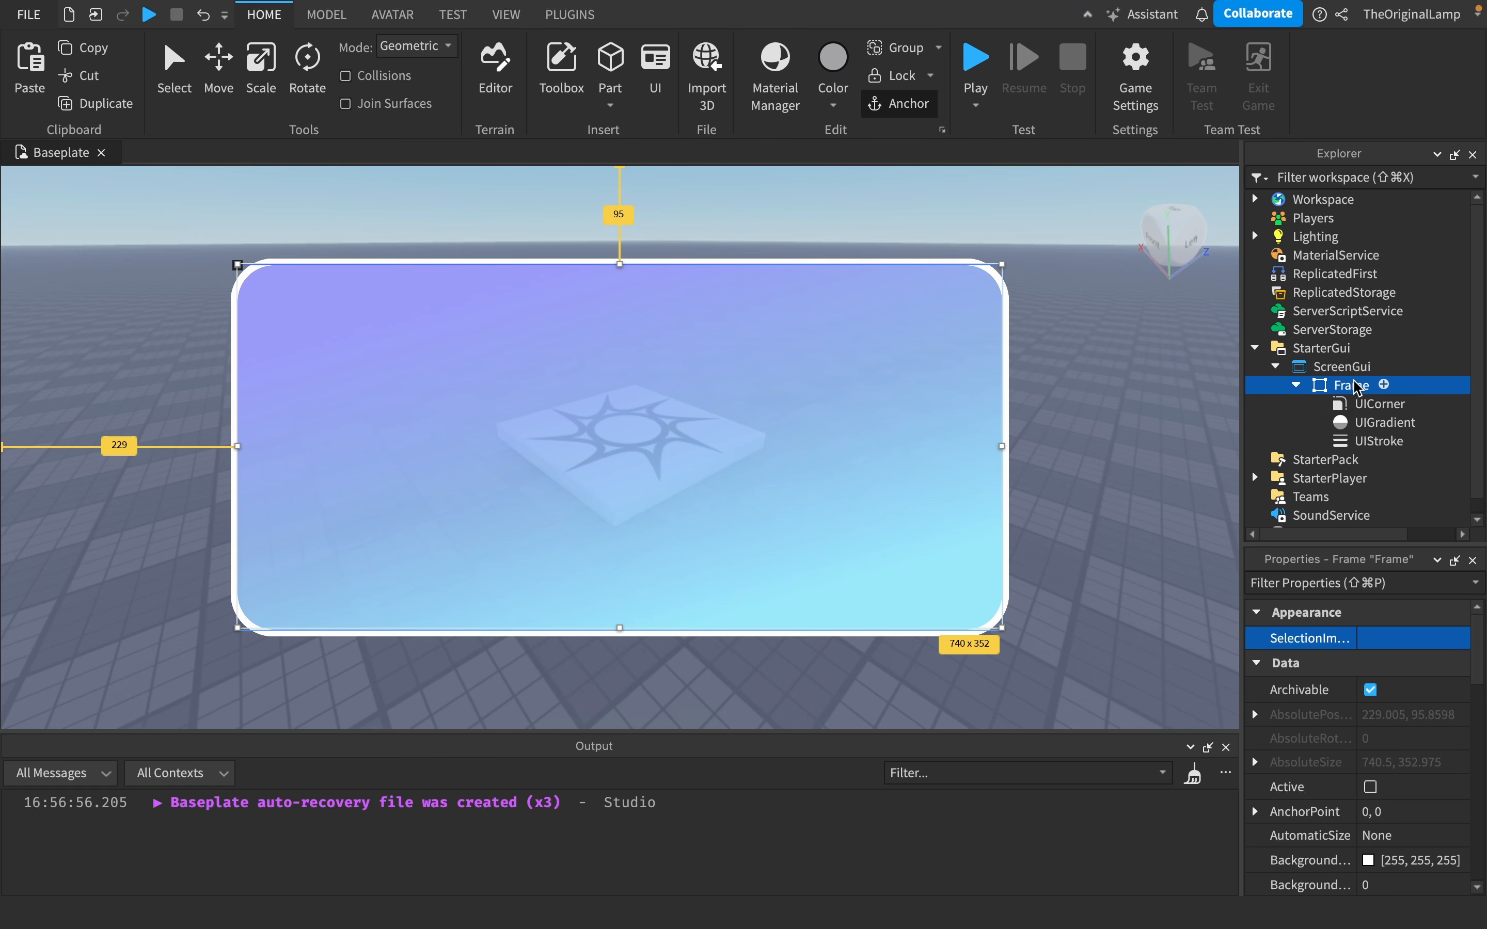
scroll(1358, 676, "down", 3)
left_click(1369, 631)
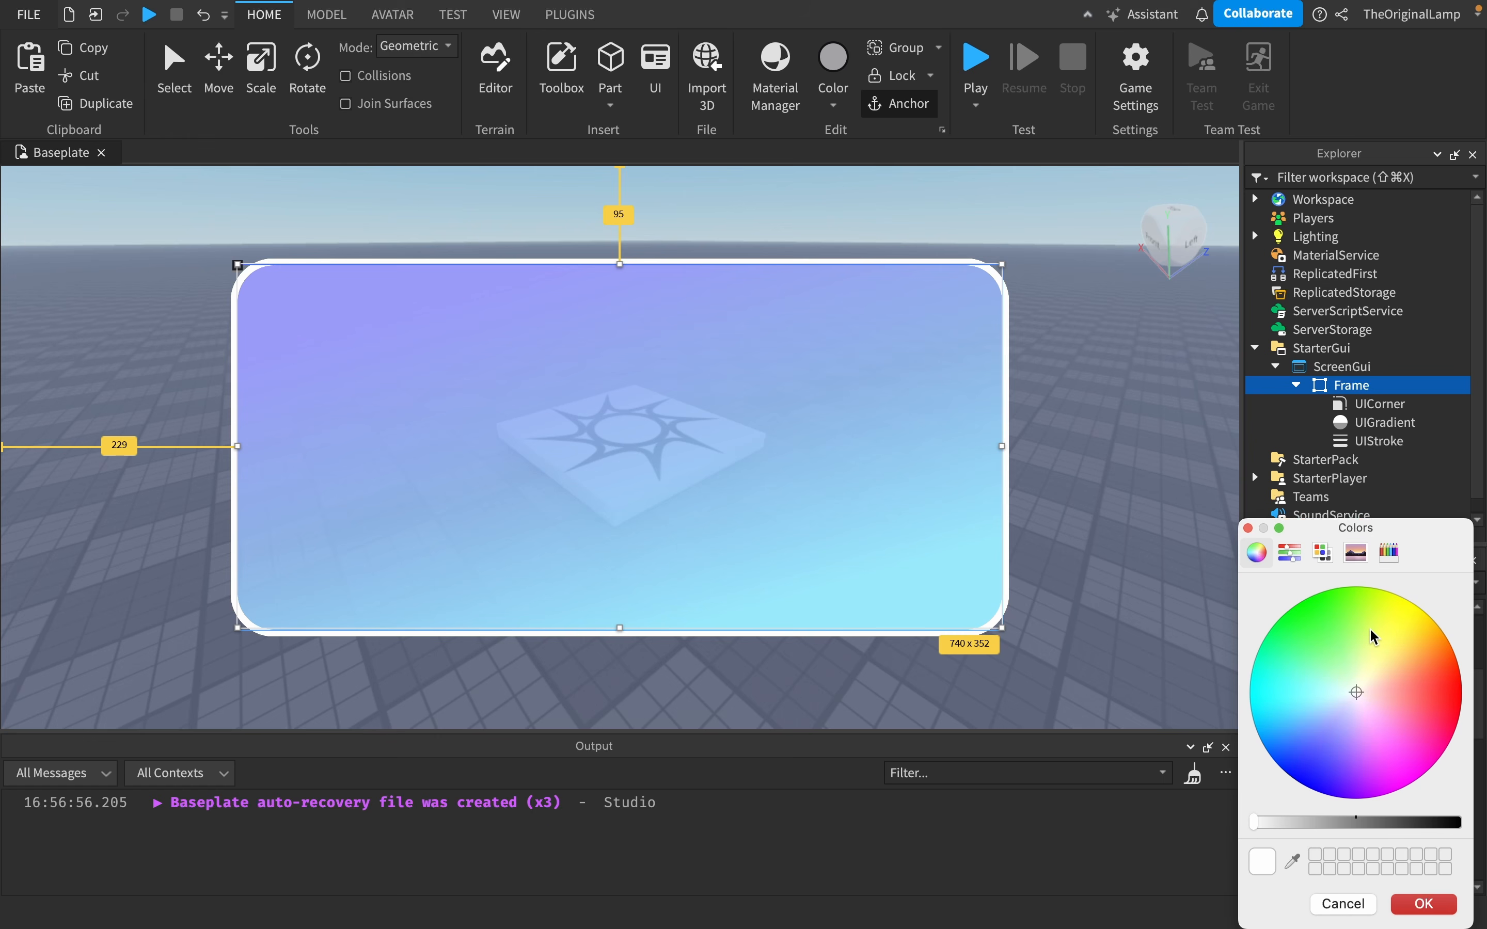
left_click_drag(1287, 829, 1266, 796)
left_click_drag(1397, 696, 1368, 667)
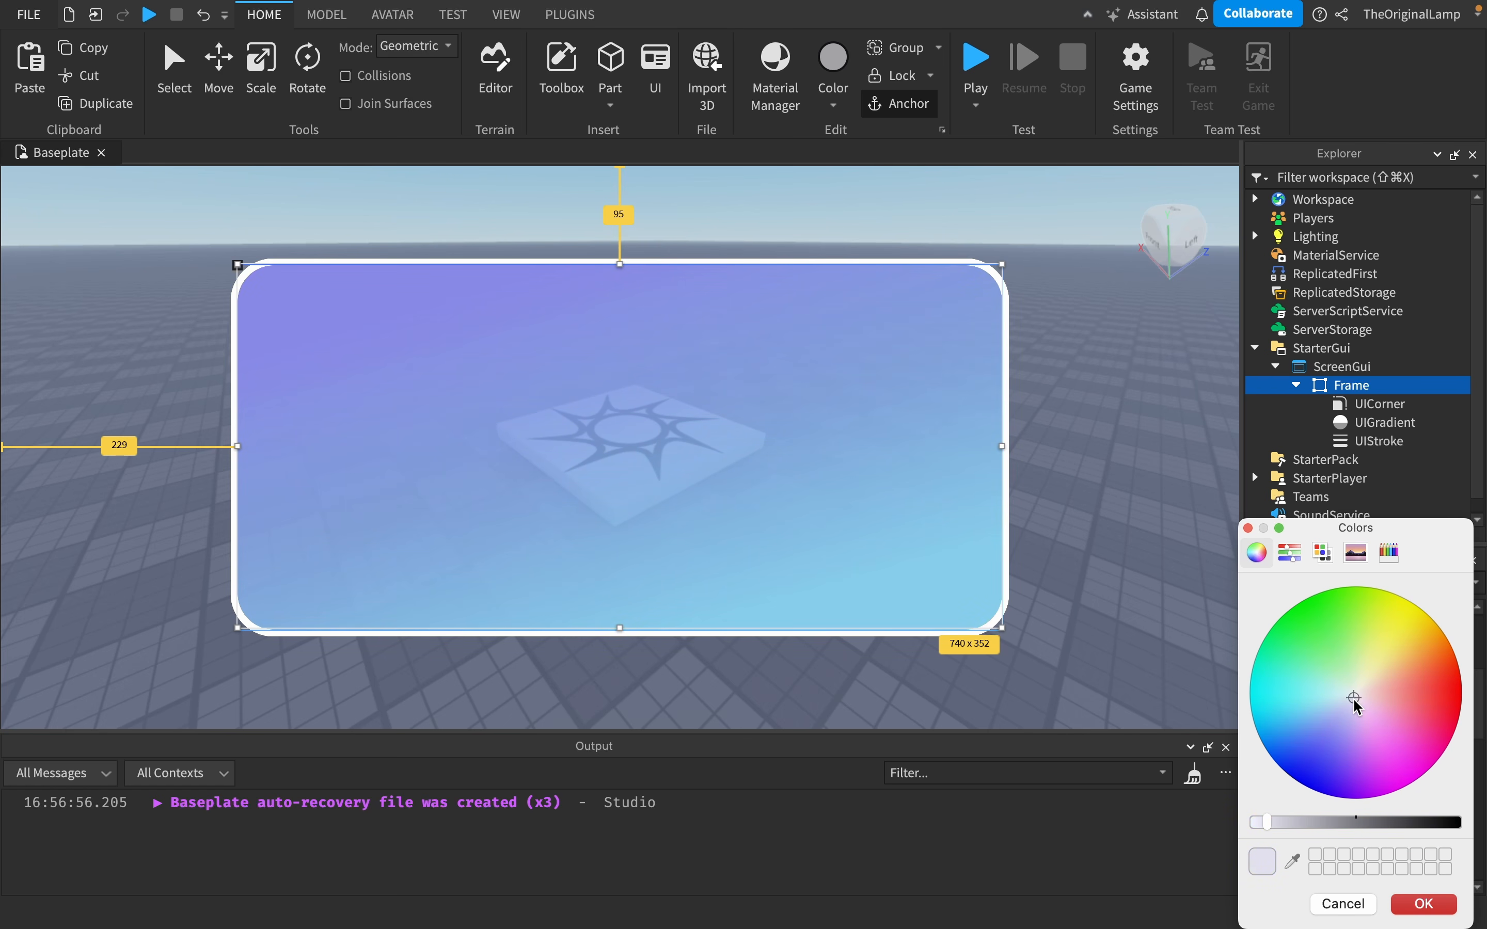
left_click(1293, 553)
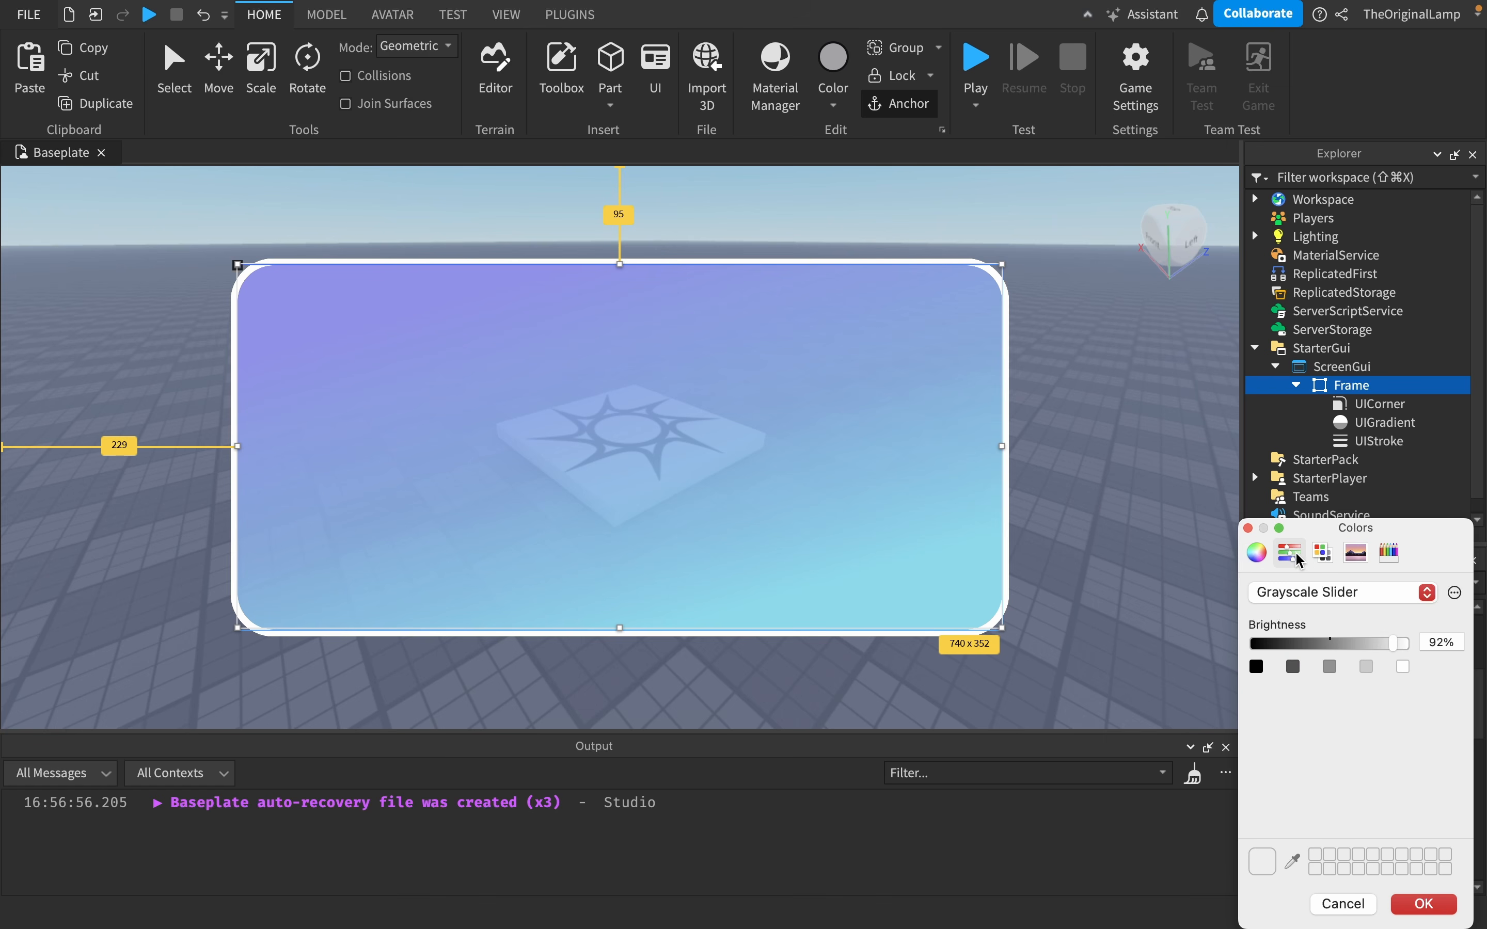
left_click(1403, 666)
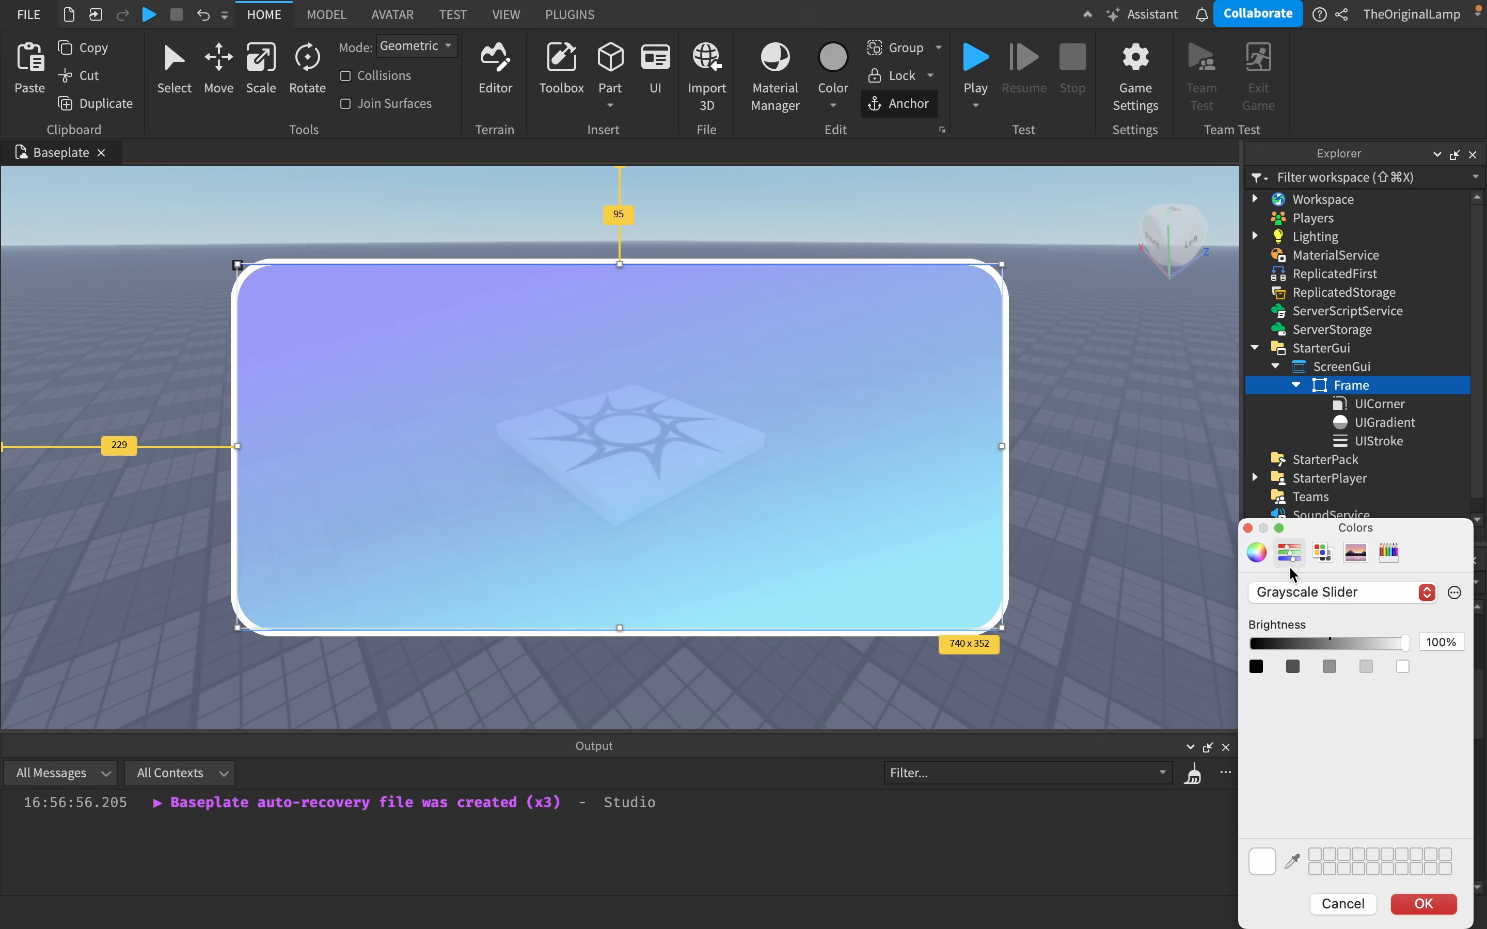
left_click(1256, 556)
left_click(1423, 903)
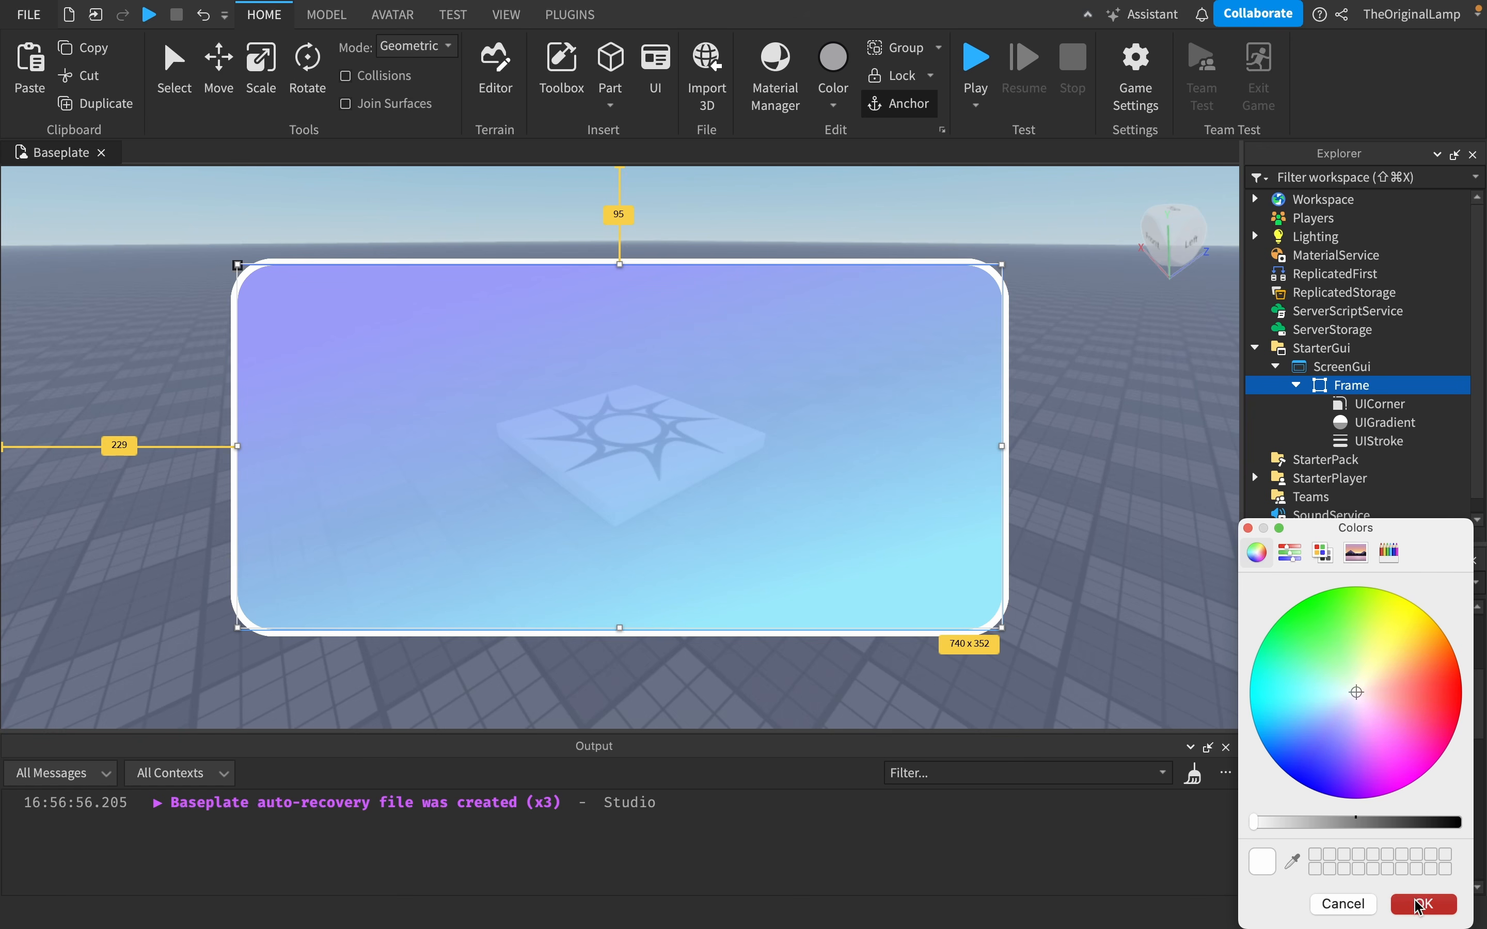
- Copy the Frame's UIGradient and paste it into the Frame's UIStroke
left_click(1361, 440)
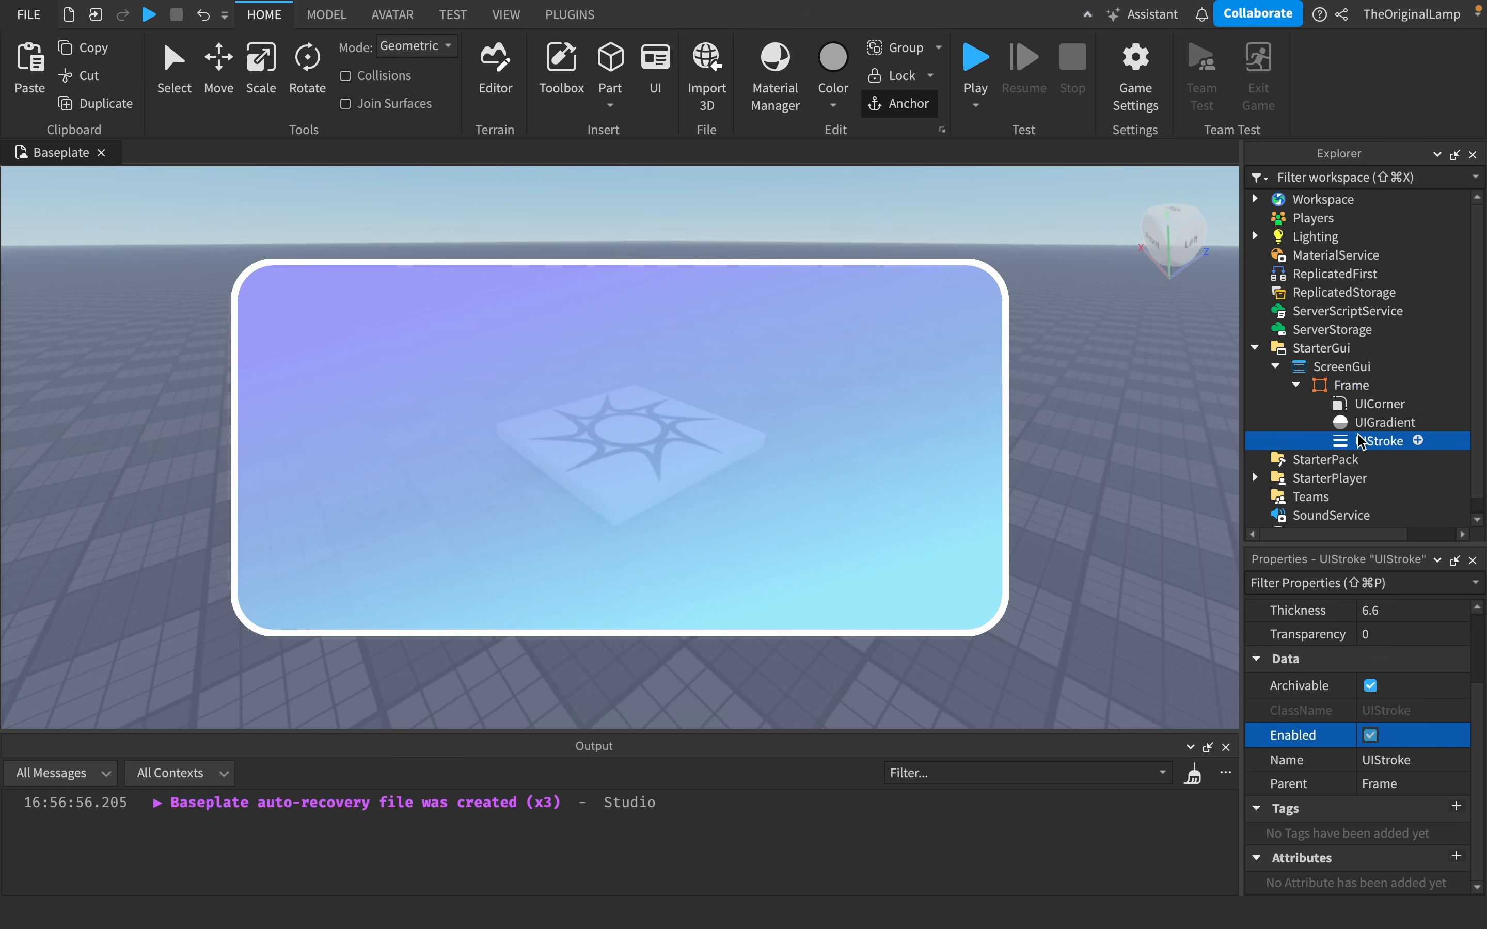
left_click(1365, 422)
key("super+c")
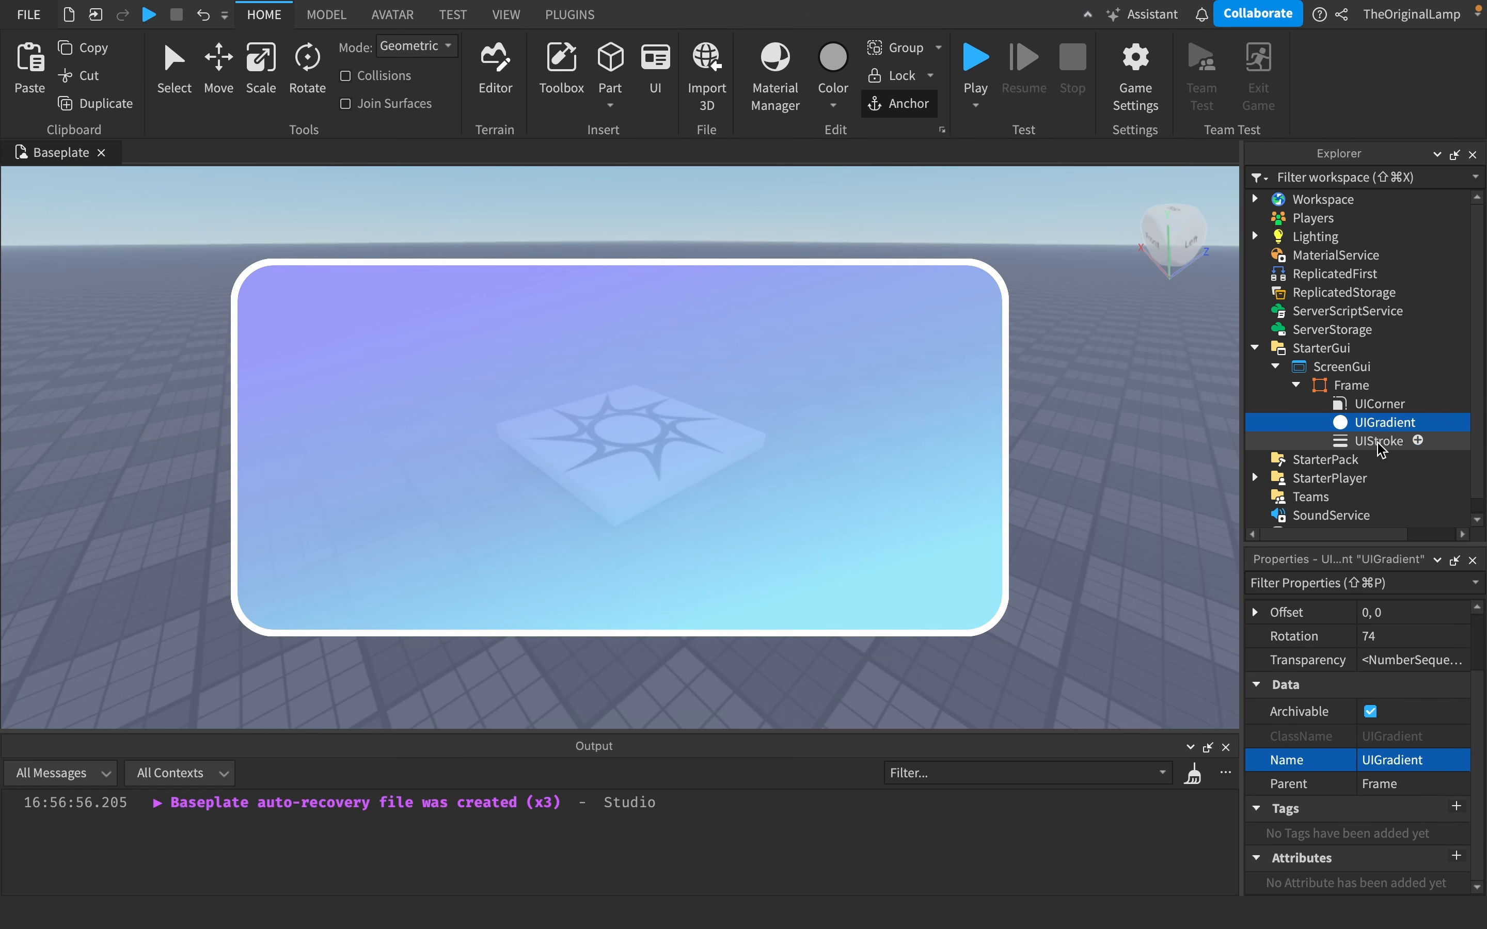
left_click(1378, 442)
key("super+shift+v")
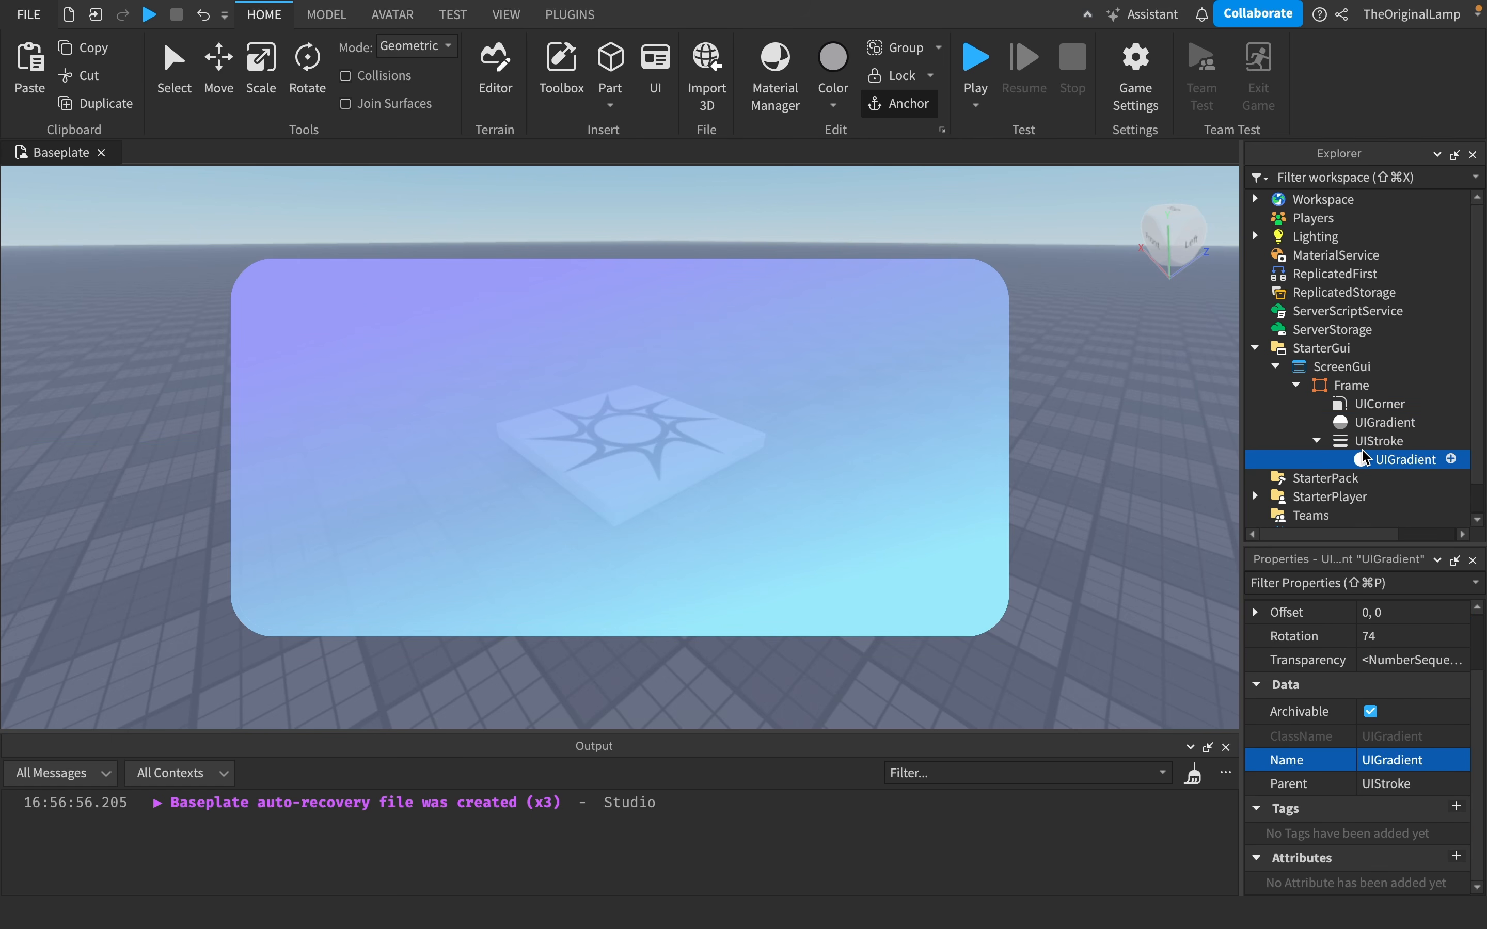
- Copy the Frame's UIGradient again and paste it with the UIStroke selected
left_click(1382, 442)
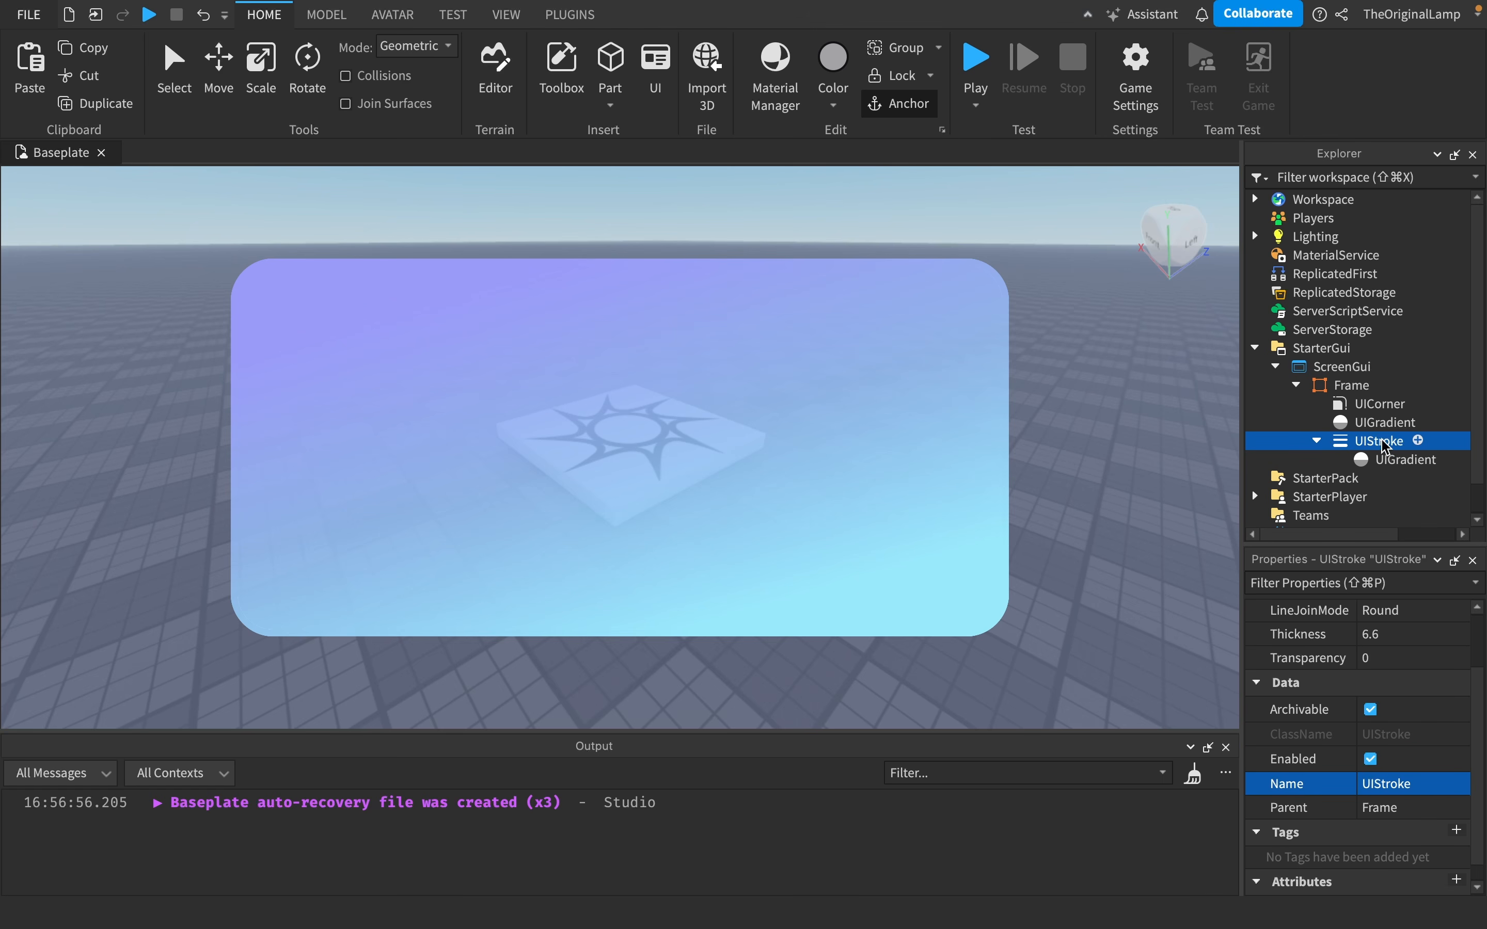
right_click(1386, 448)
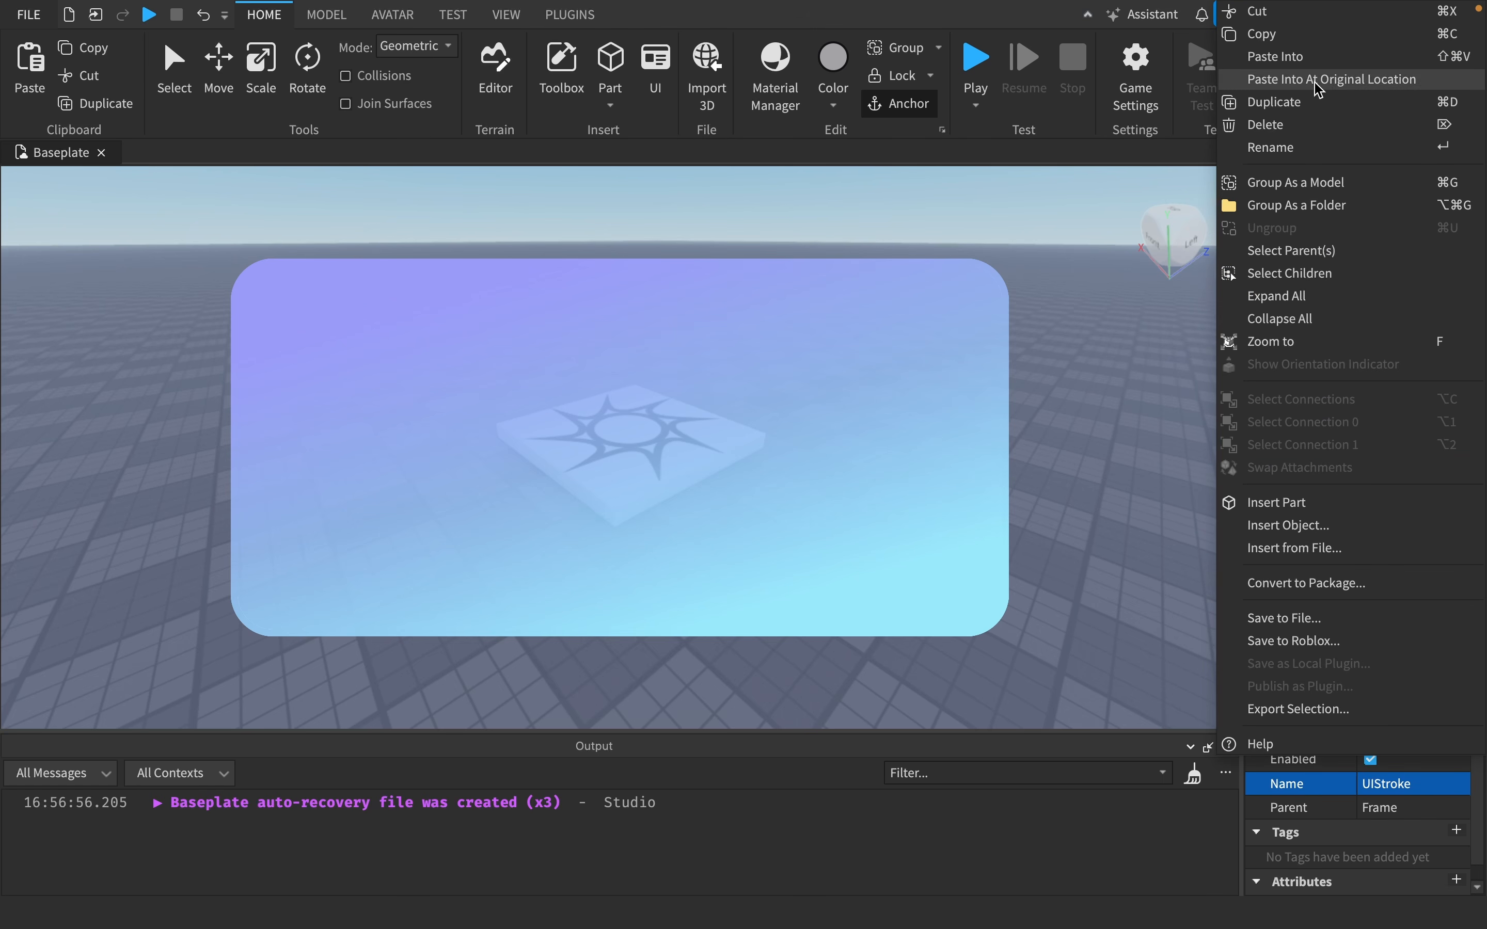
left_click(1190, 241)
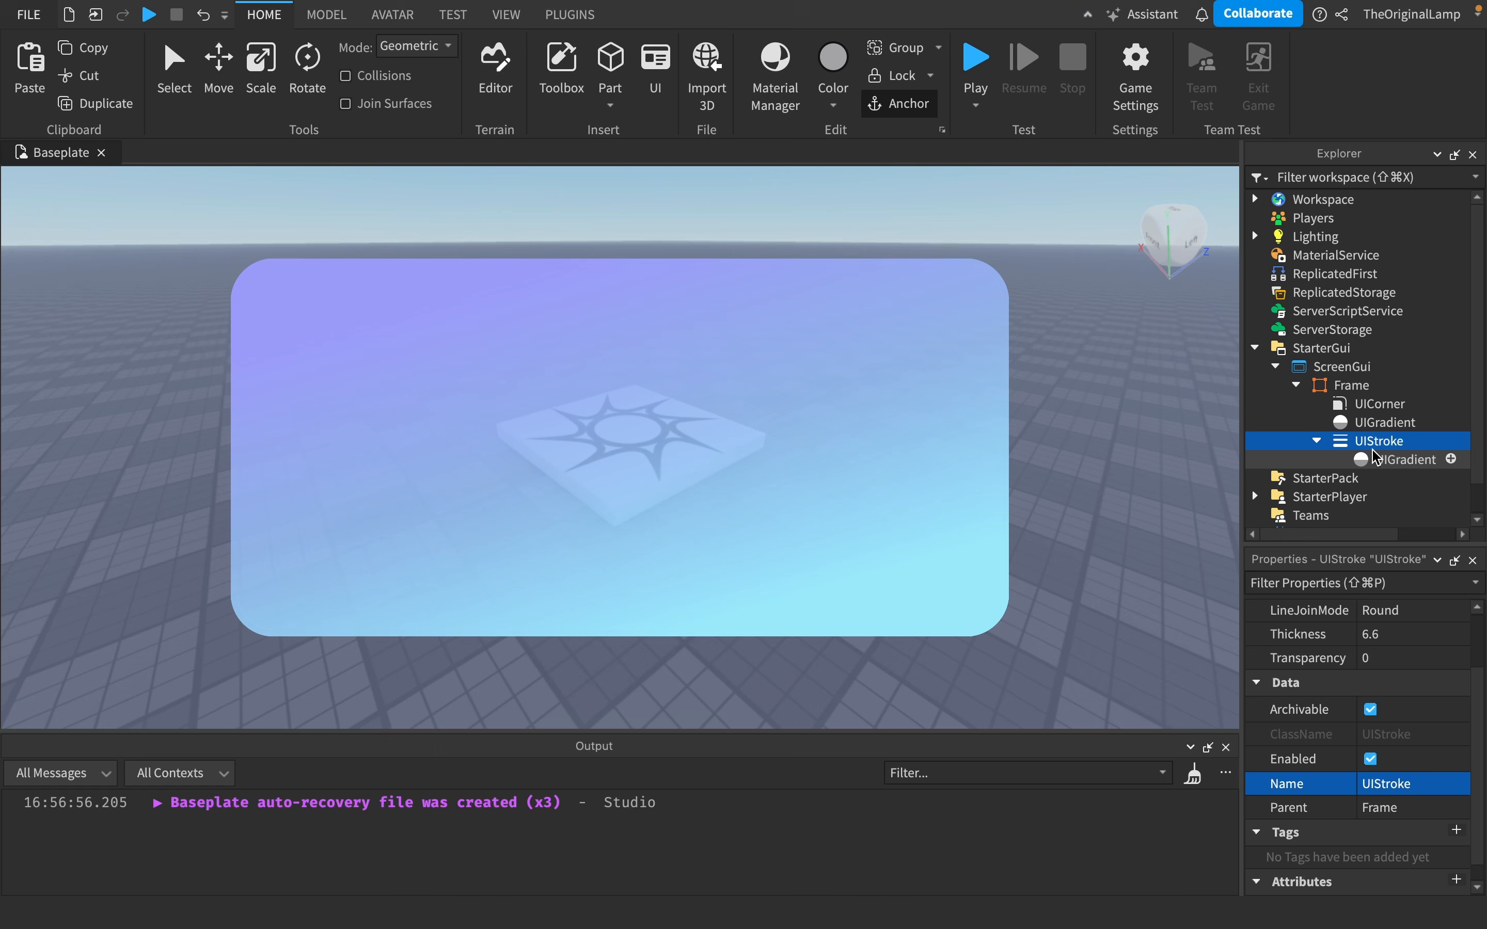
left_click(1384, 420)
key("super+c")
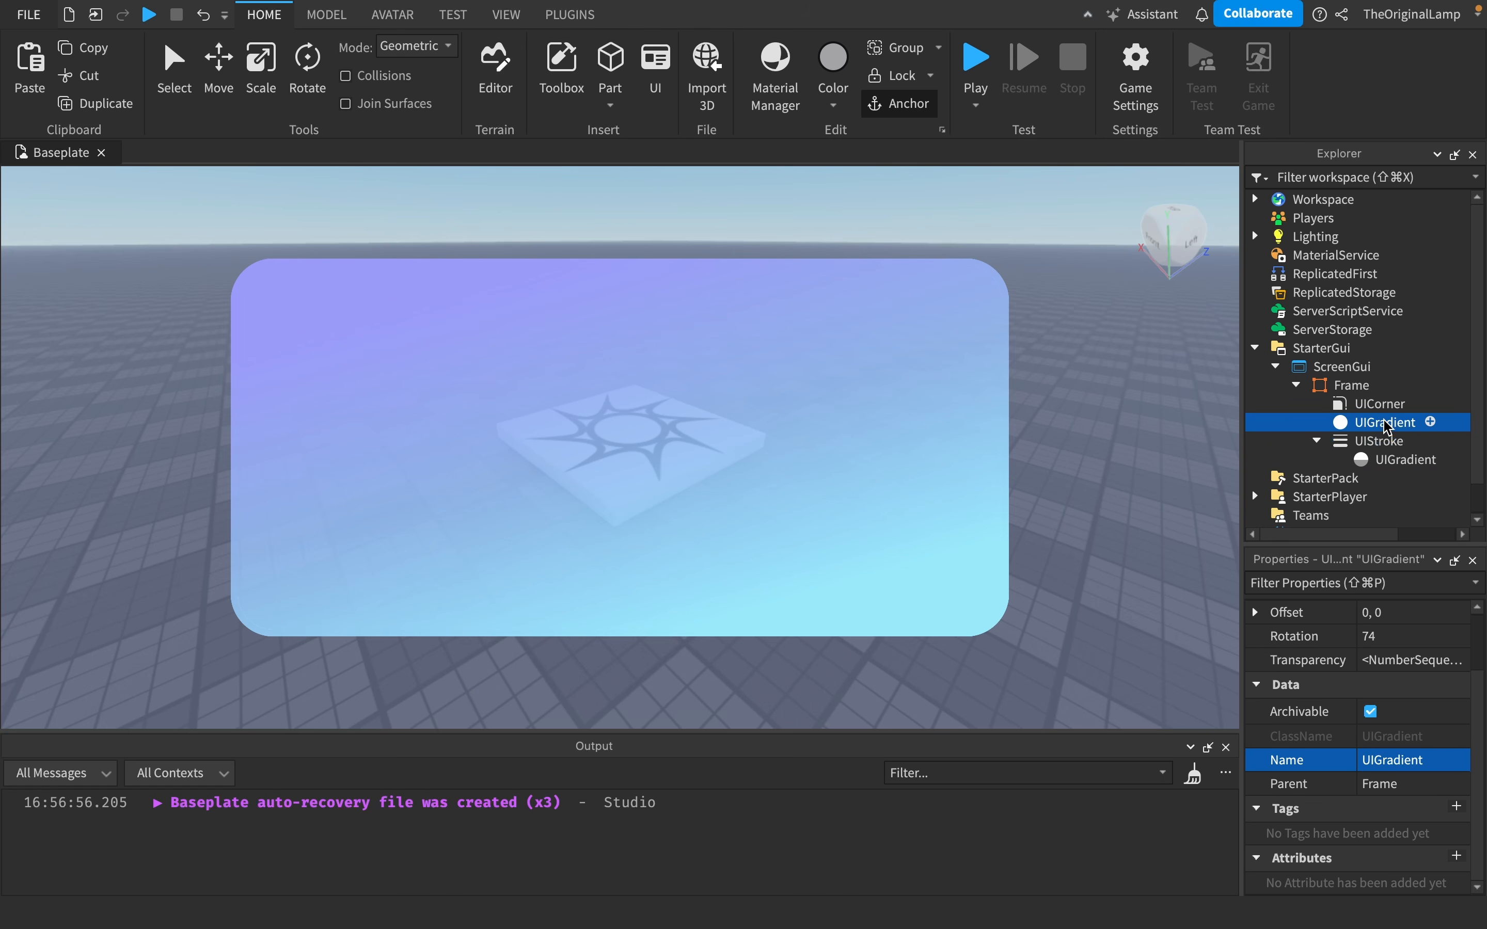
left_click(1377, 440)
key("super+v")
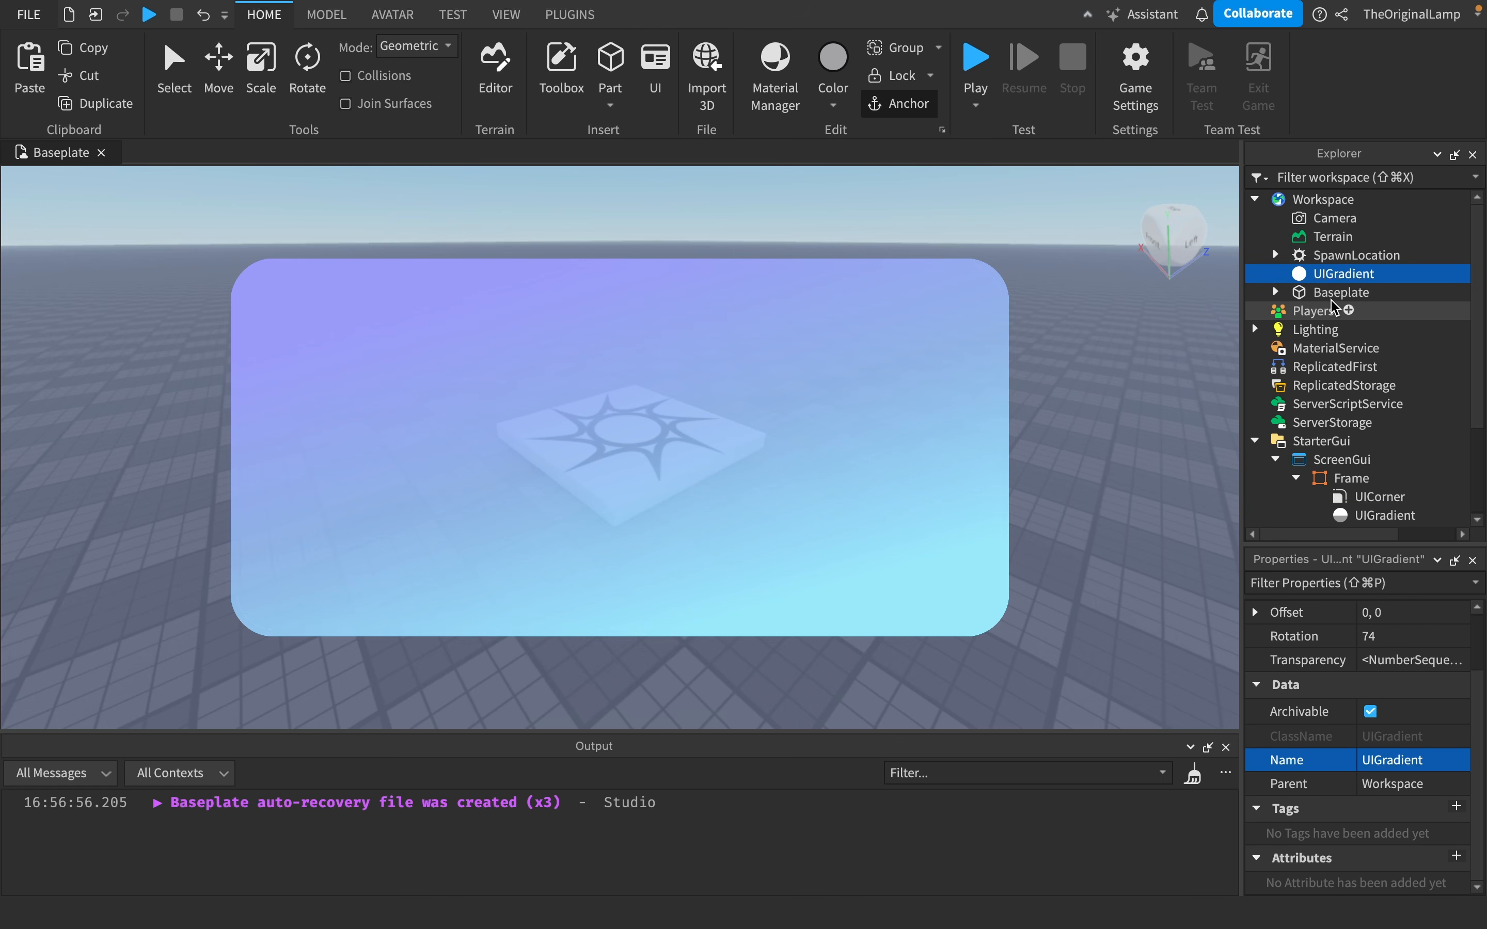
- Move the stray UIGradient from Workspace into the UIStroke and delete the extra pasted copy
left_click_drag(1321, 274, 1358, 413)
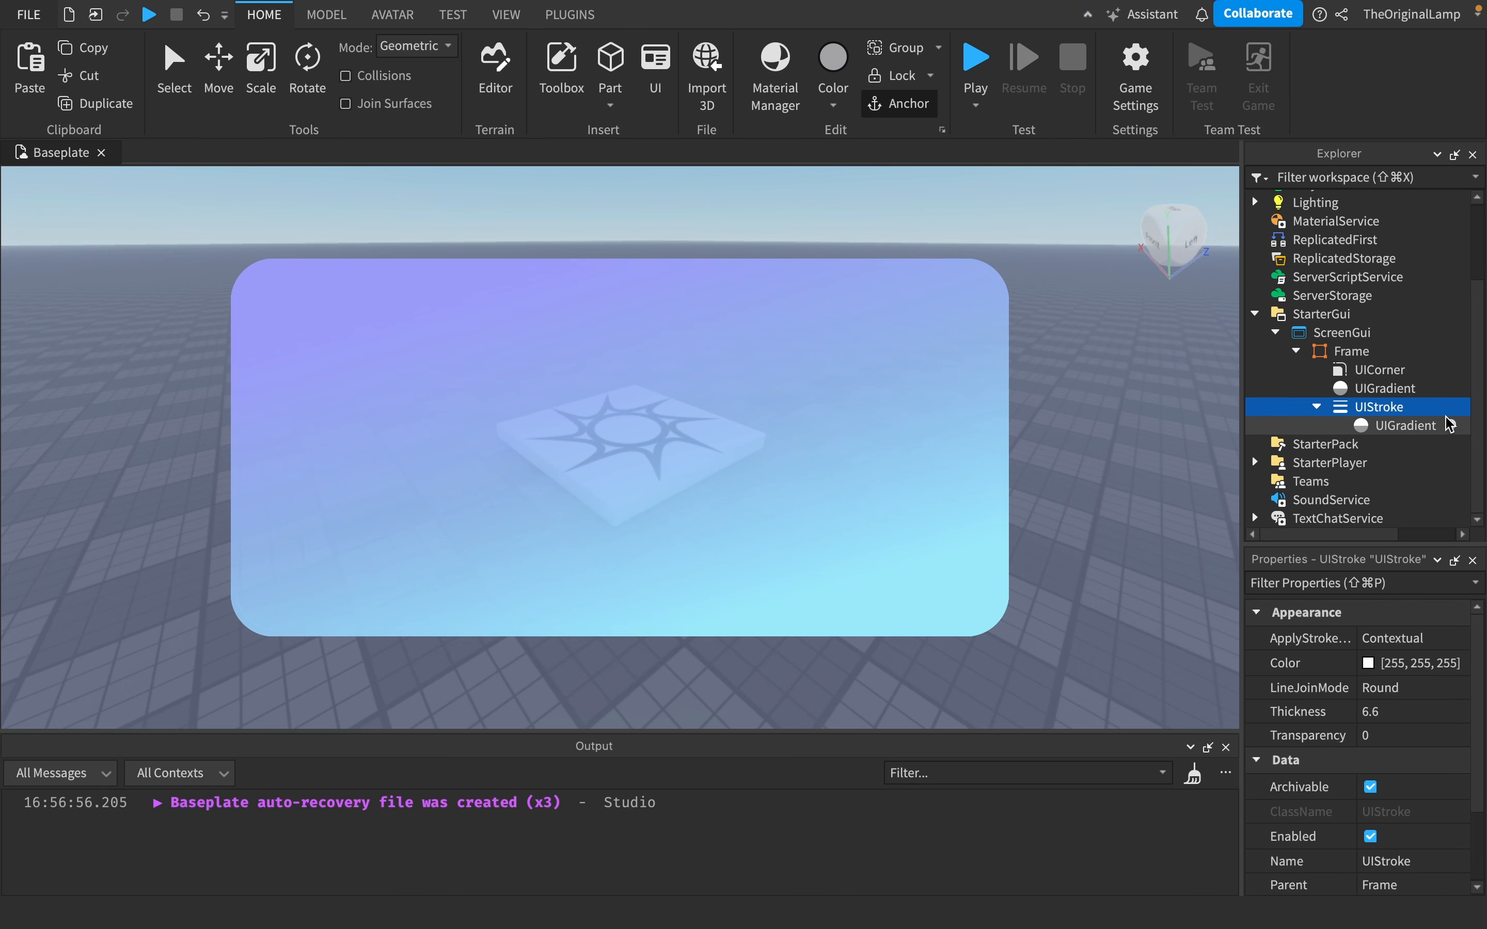
key("super+shift+v")
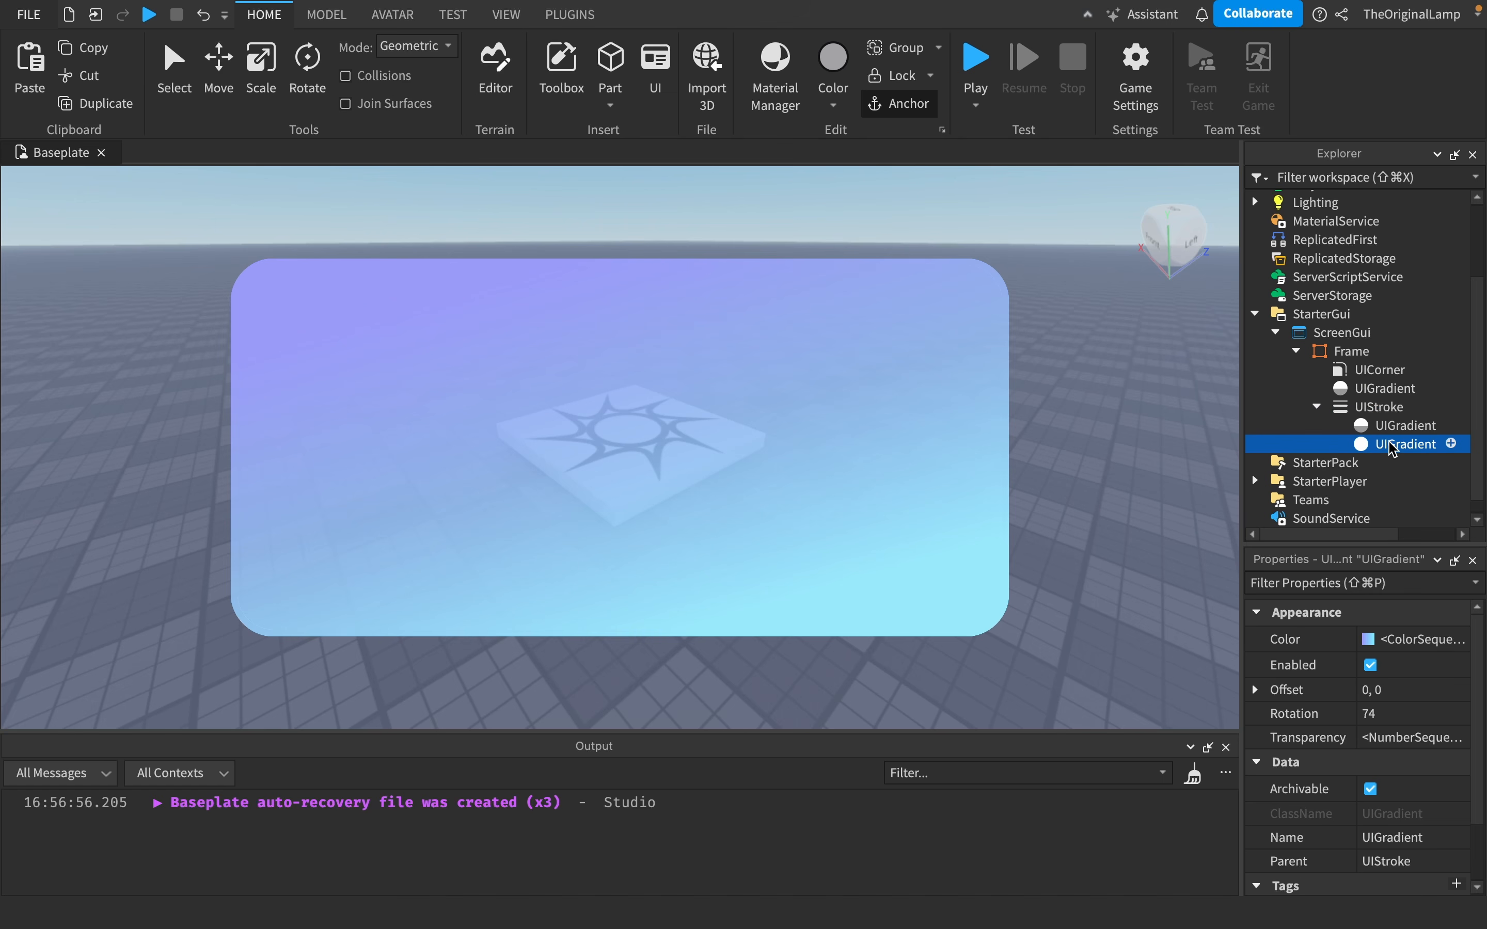
key("Delete")
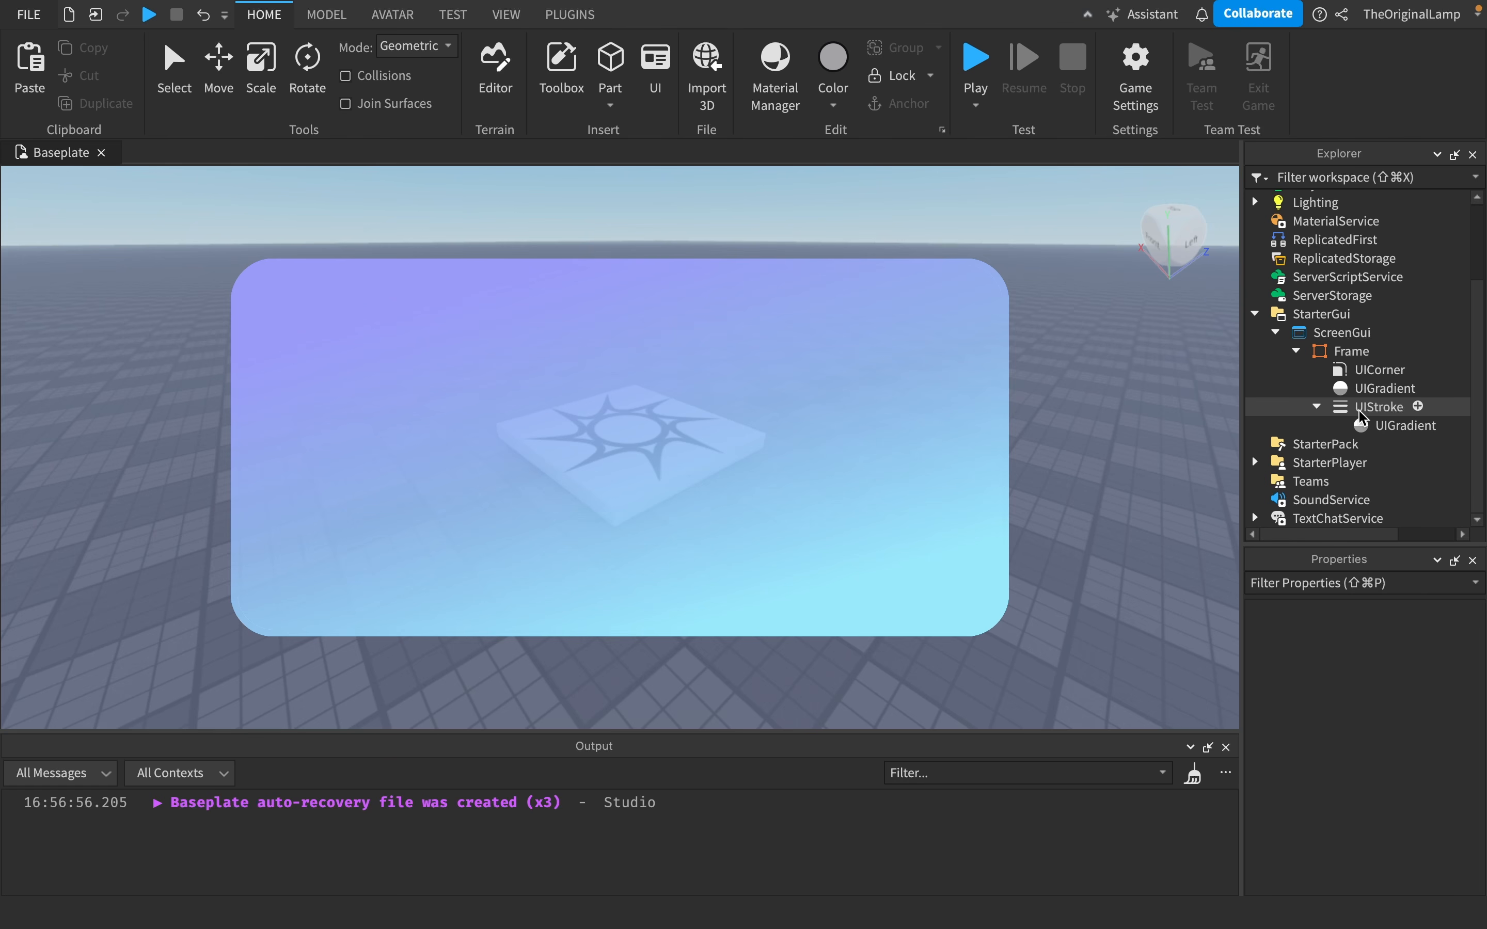
- Try adjusting the UIStroke's colour in the colour picker
left_click(1367, 411)
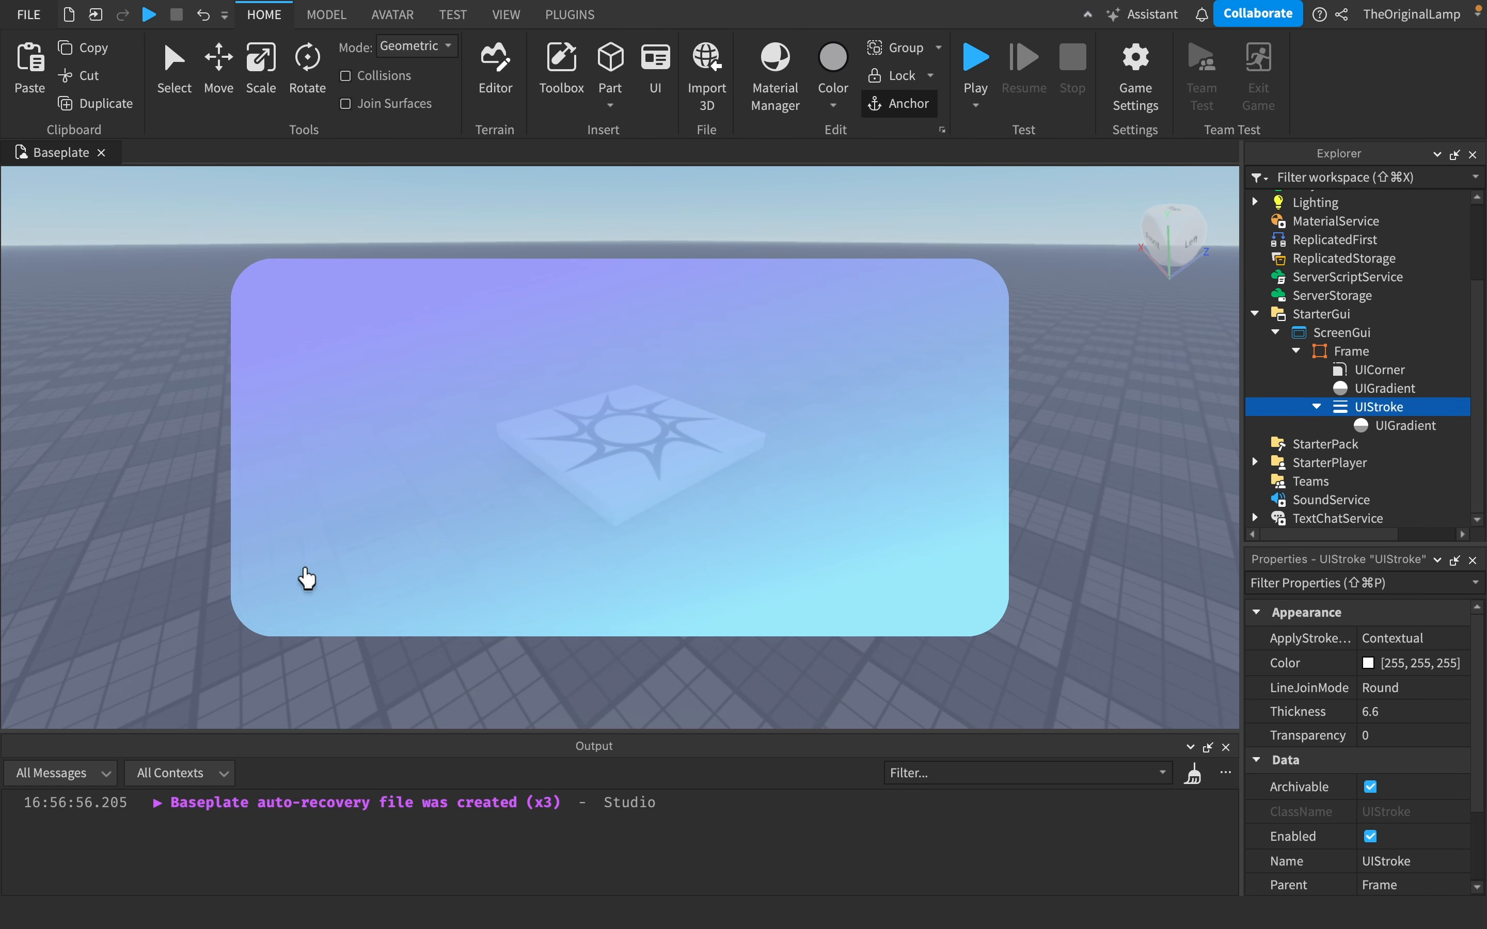
left_click(1364, 662)
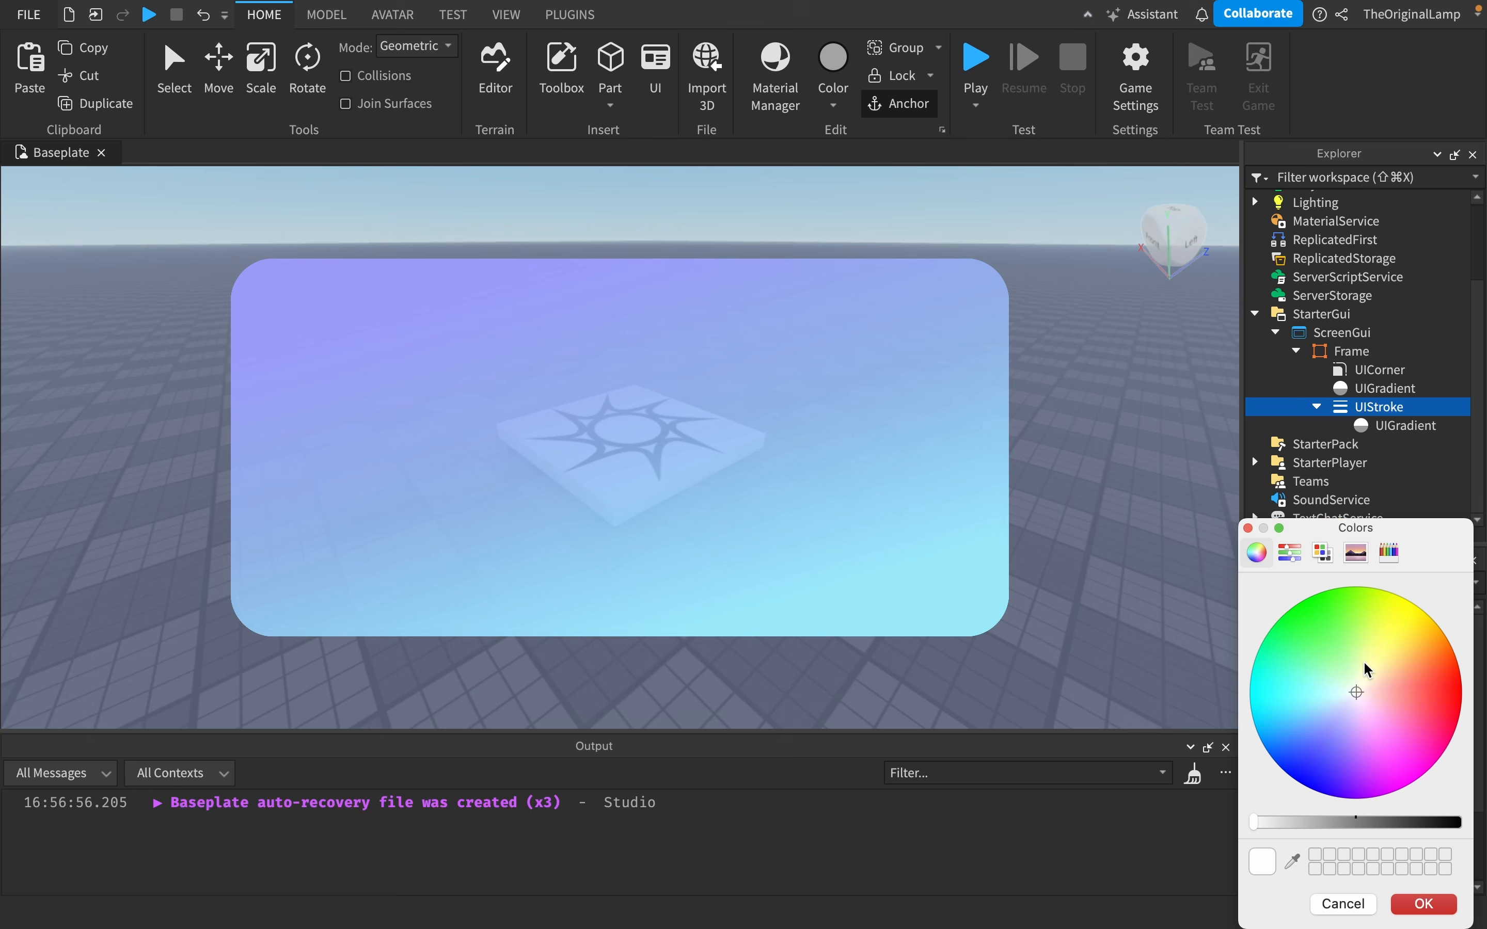
mouse_move(1321, 822)
left_mouse_down()
mouse_move(1388, 823)
mouse_move(1210, 839)
left_mouse_up()
left_click(1457, 906)
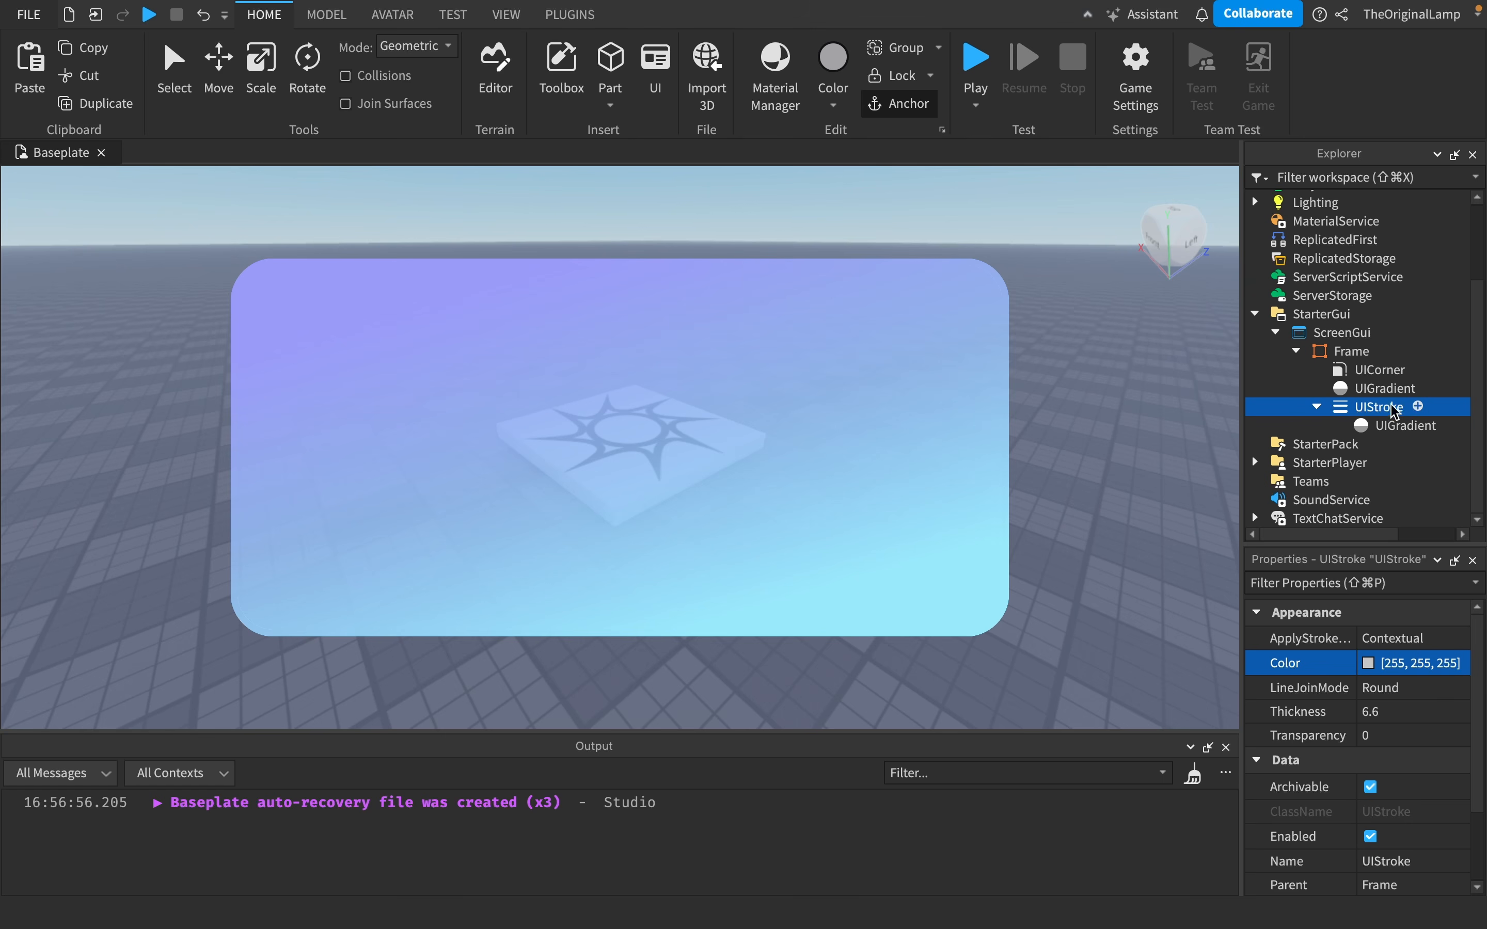
- Darken the Frame's background colour to [75, 75, 75]
left_click(1351, 351)
scroll(1372, 737, "down", 3)
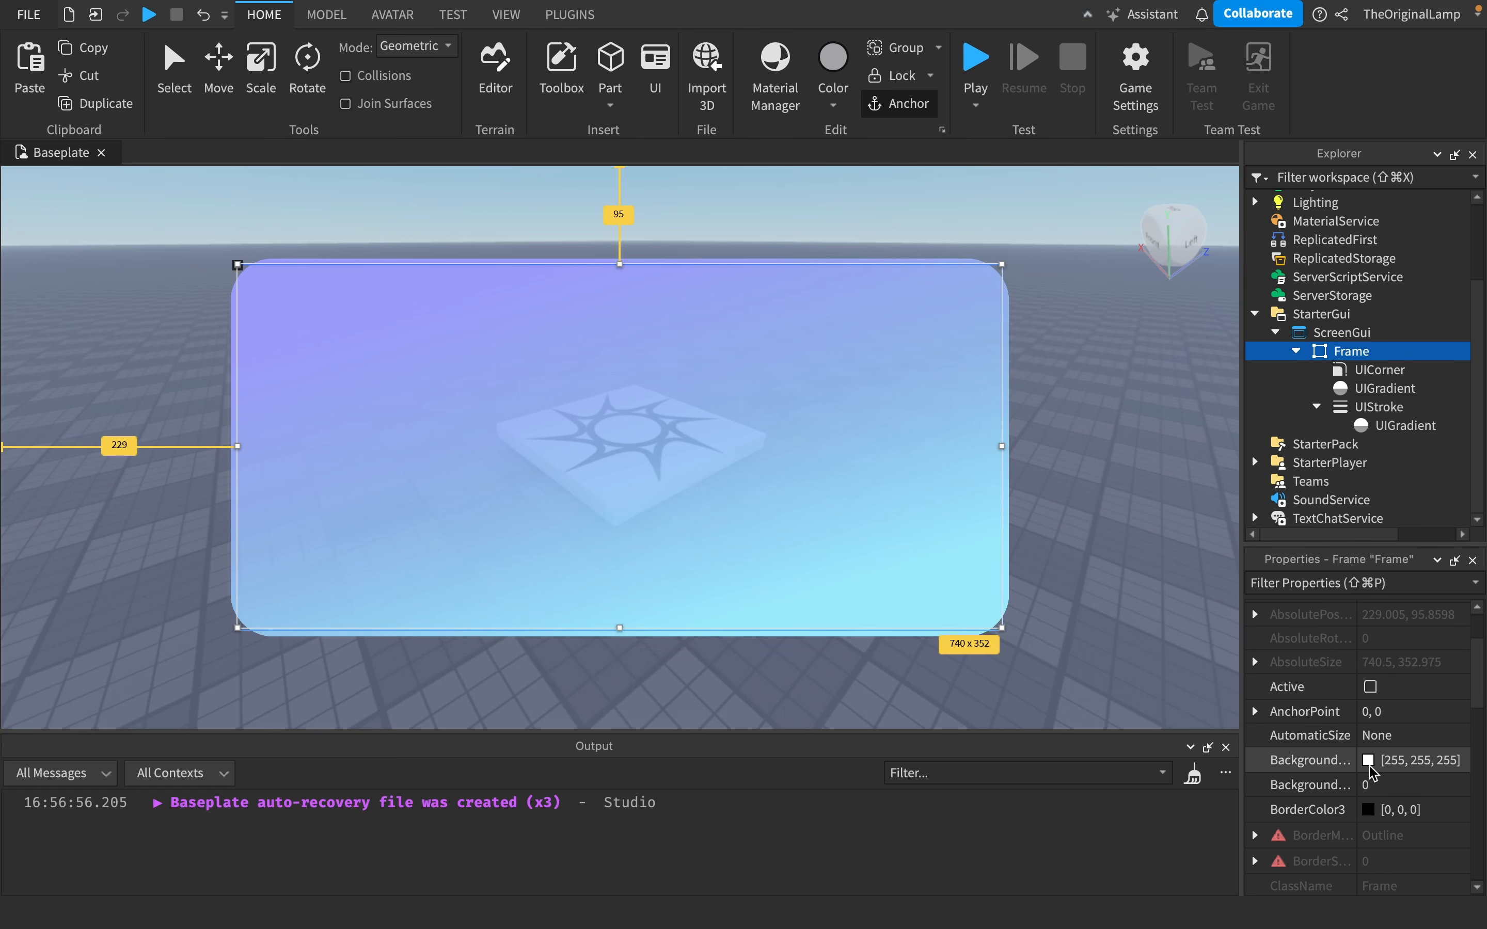
left_click(1368, 760)
left_click_drag(1355, 822, 1402, 823)
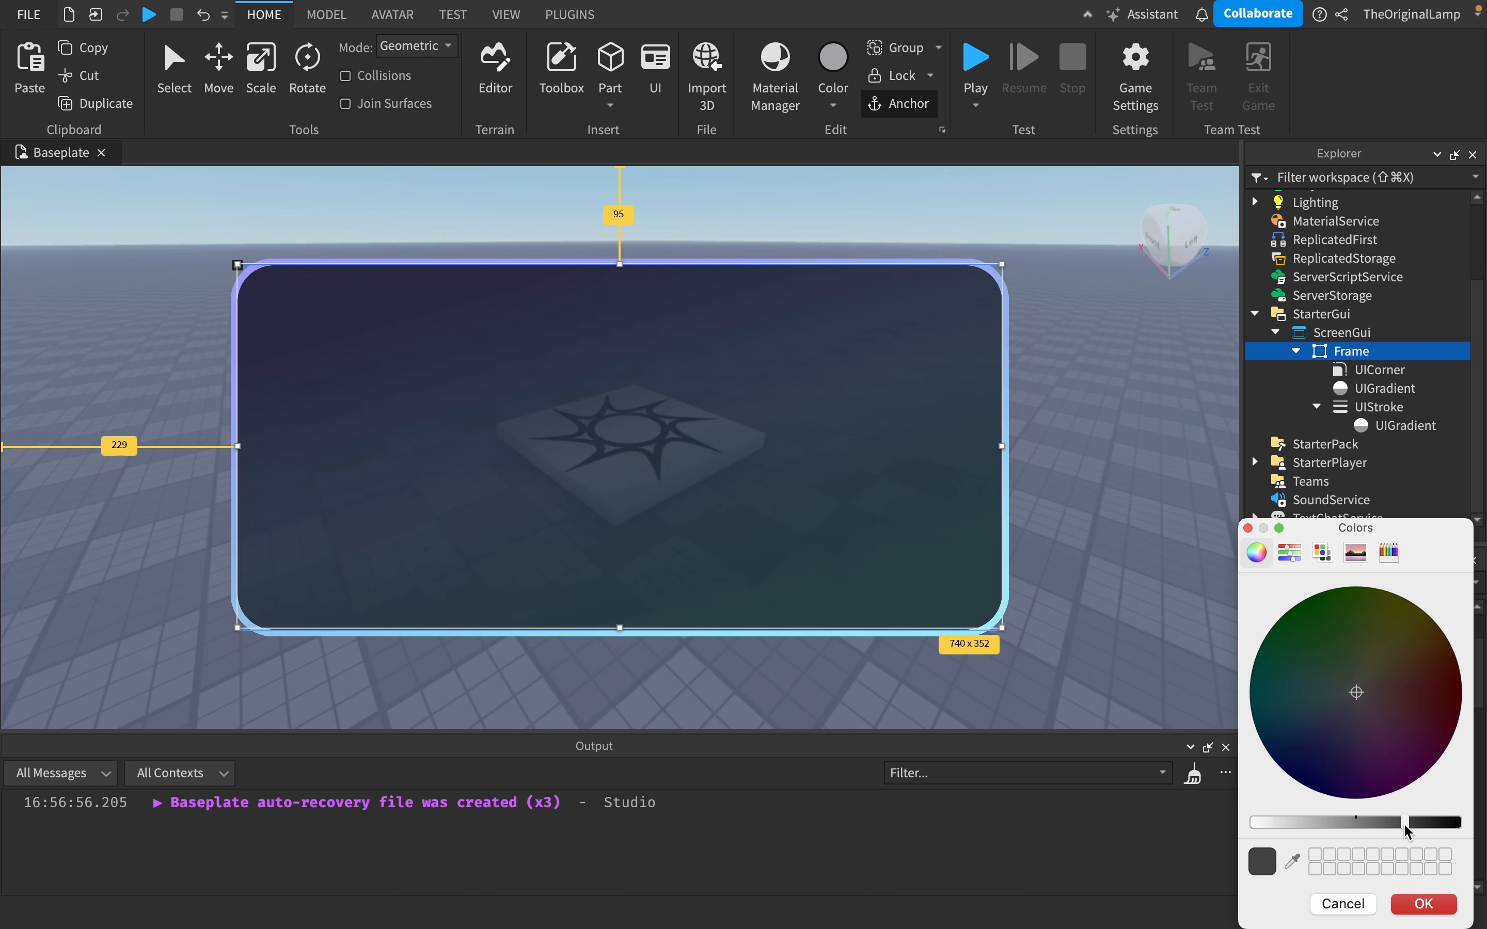
left_click(1447, 904)
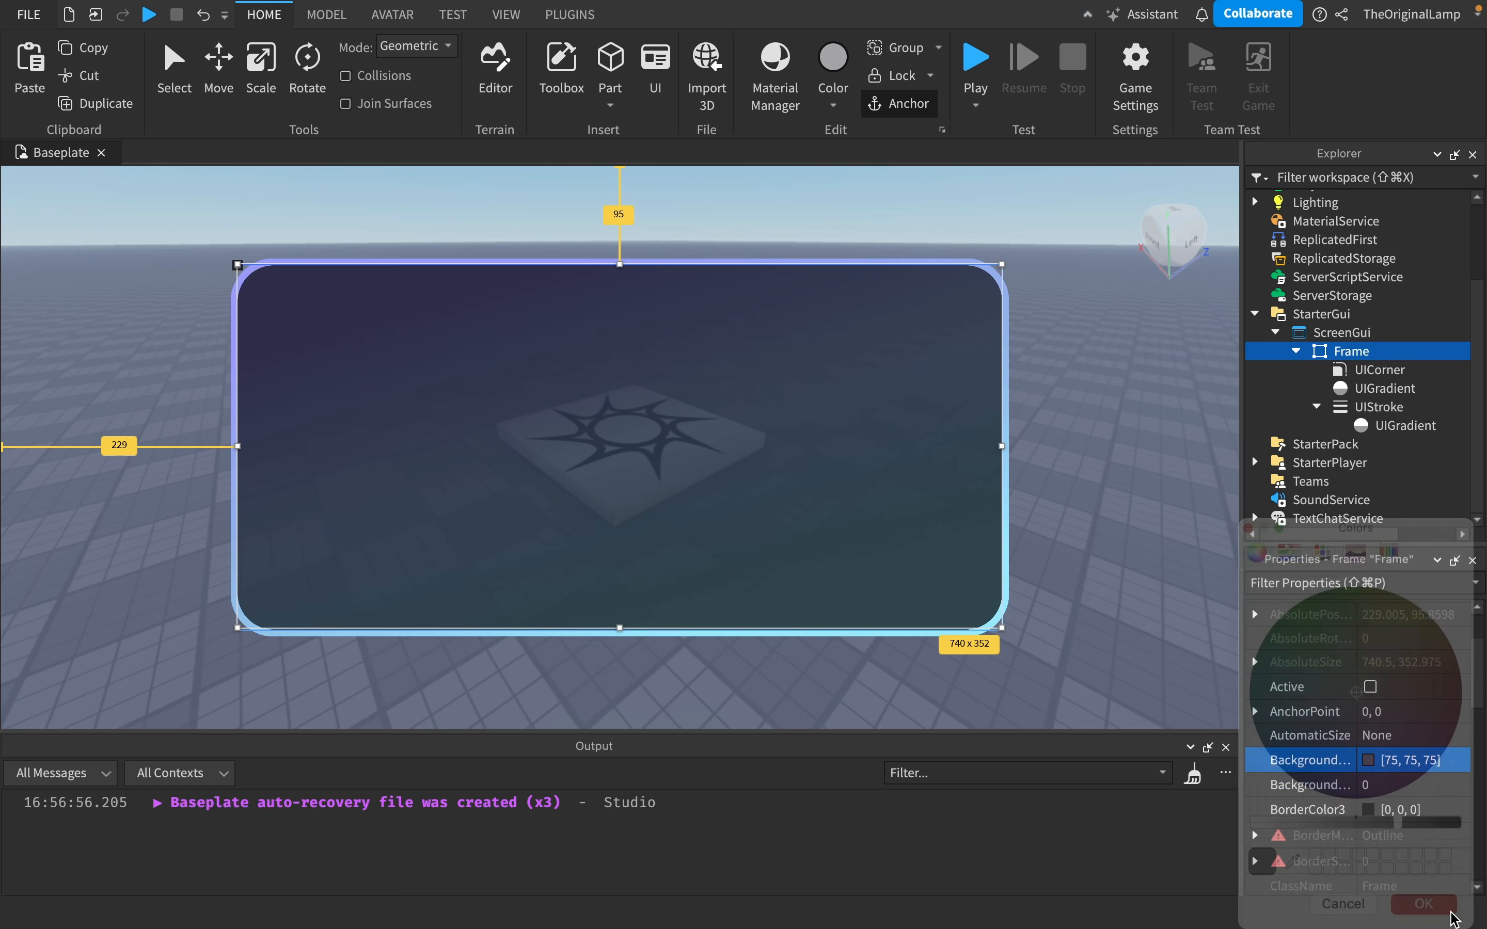
- Rename the Frame to BackgroundFrame
left_click(1210, 617)
right_click_drag(1175, 611, 1175, 611)
left_click(1345, 370)
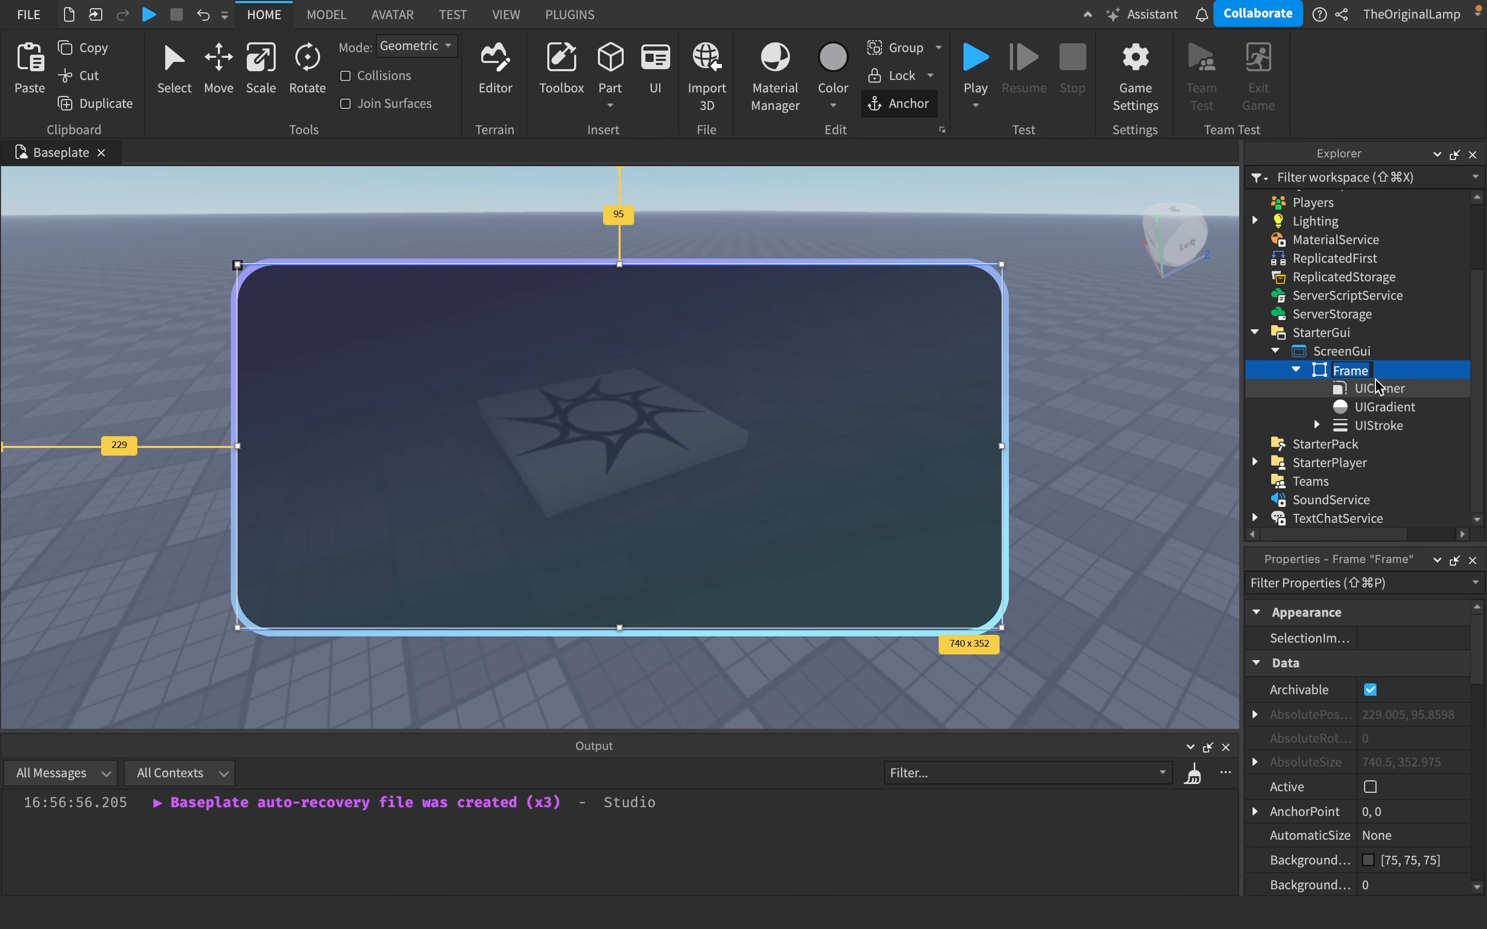
type("B")
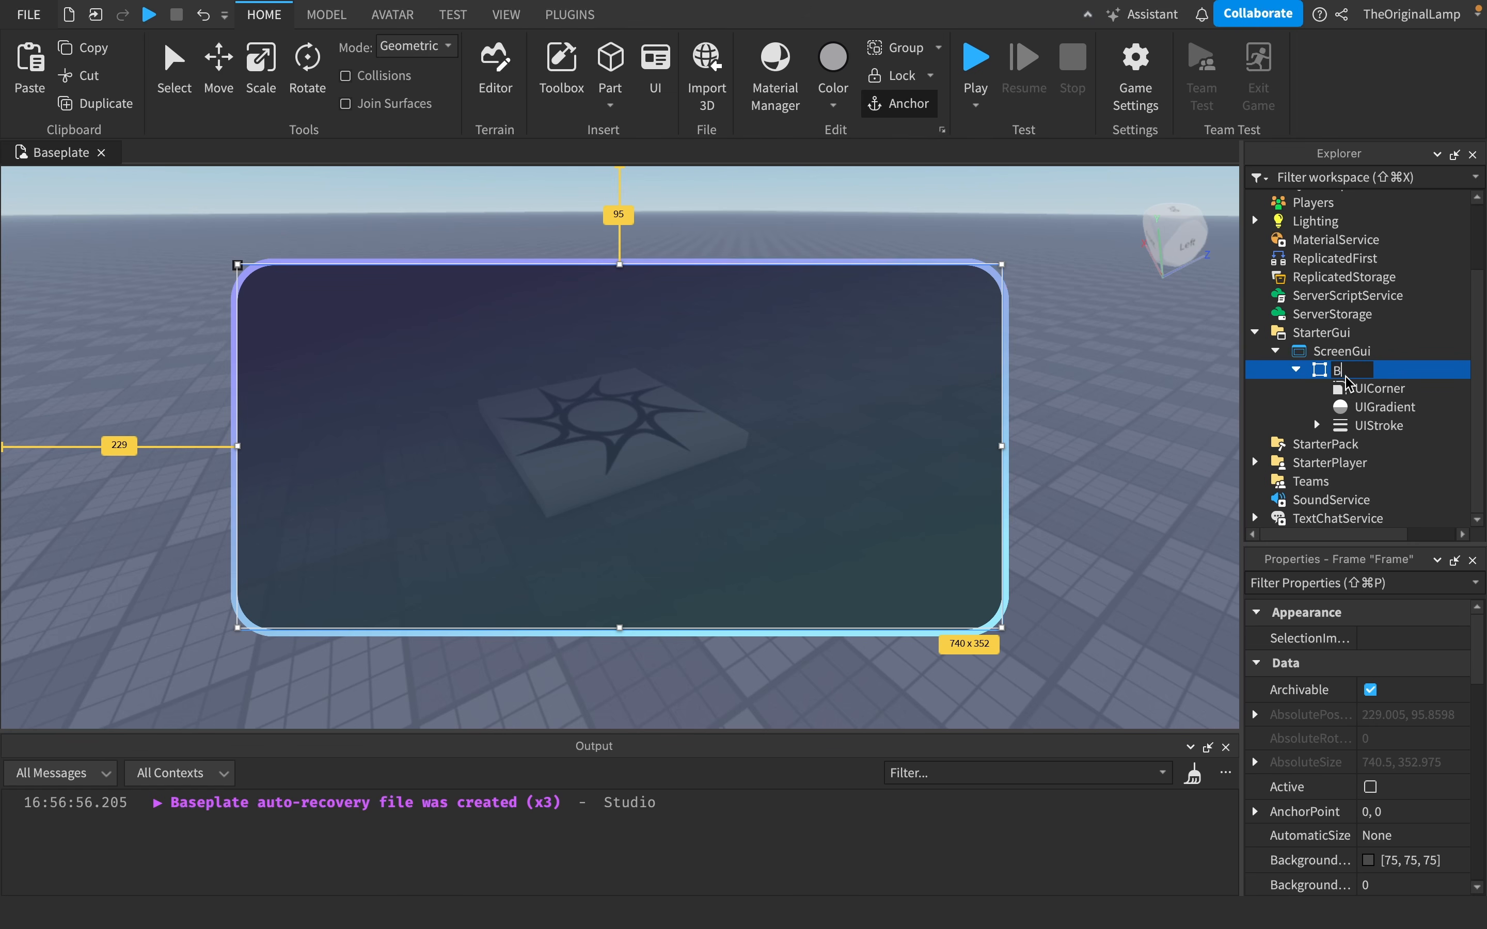
type("ackgroundFrame")
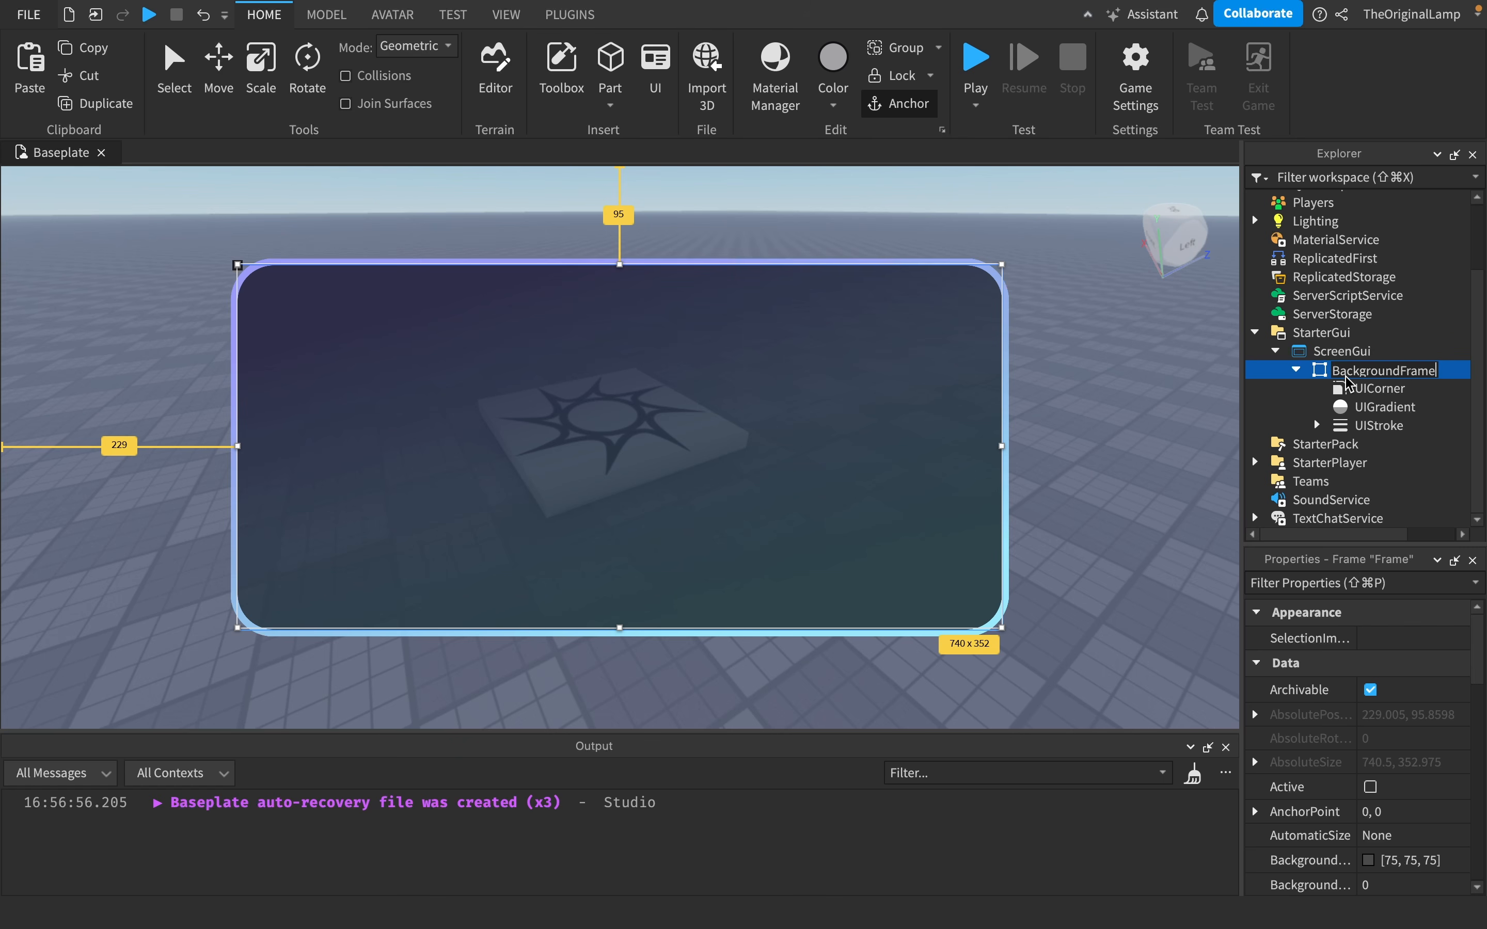
key("Return")
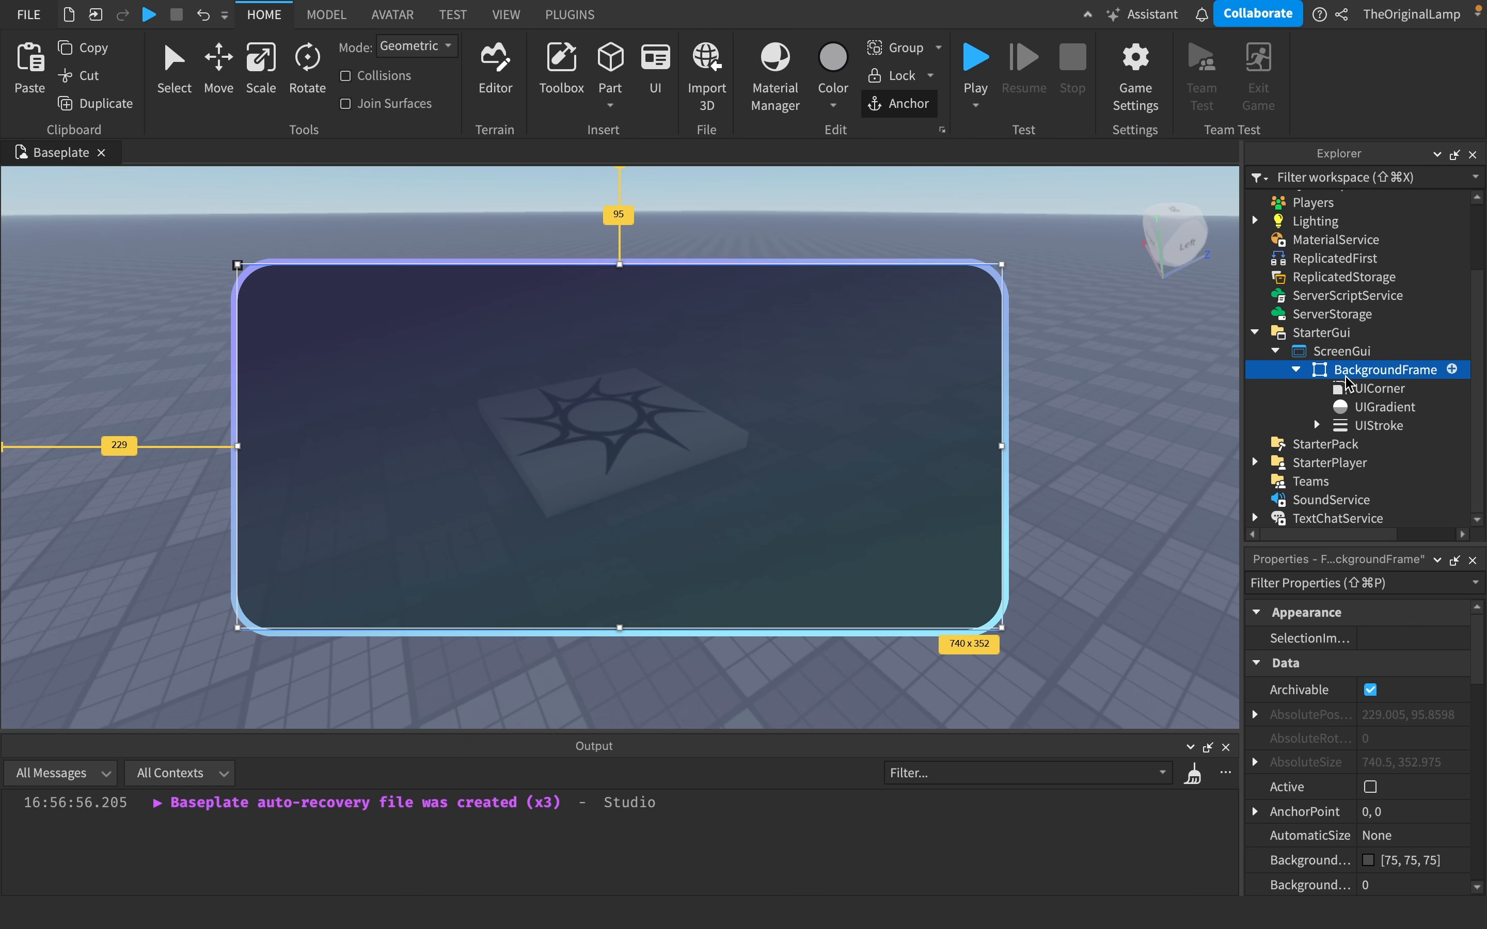
- Examine the BackgroundFrame's properties, expanding its Position and Size values
left_click(1296, 369)
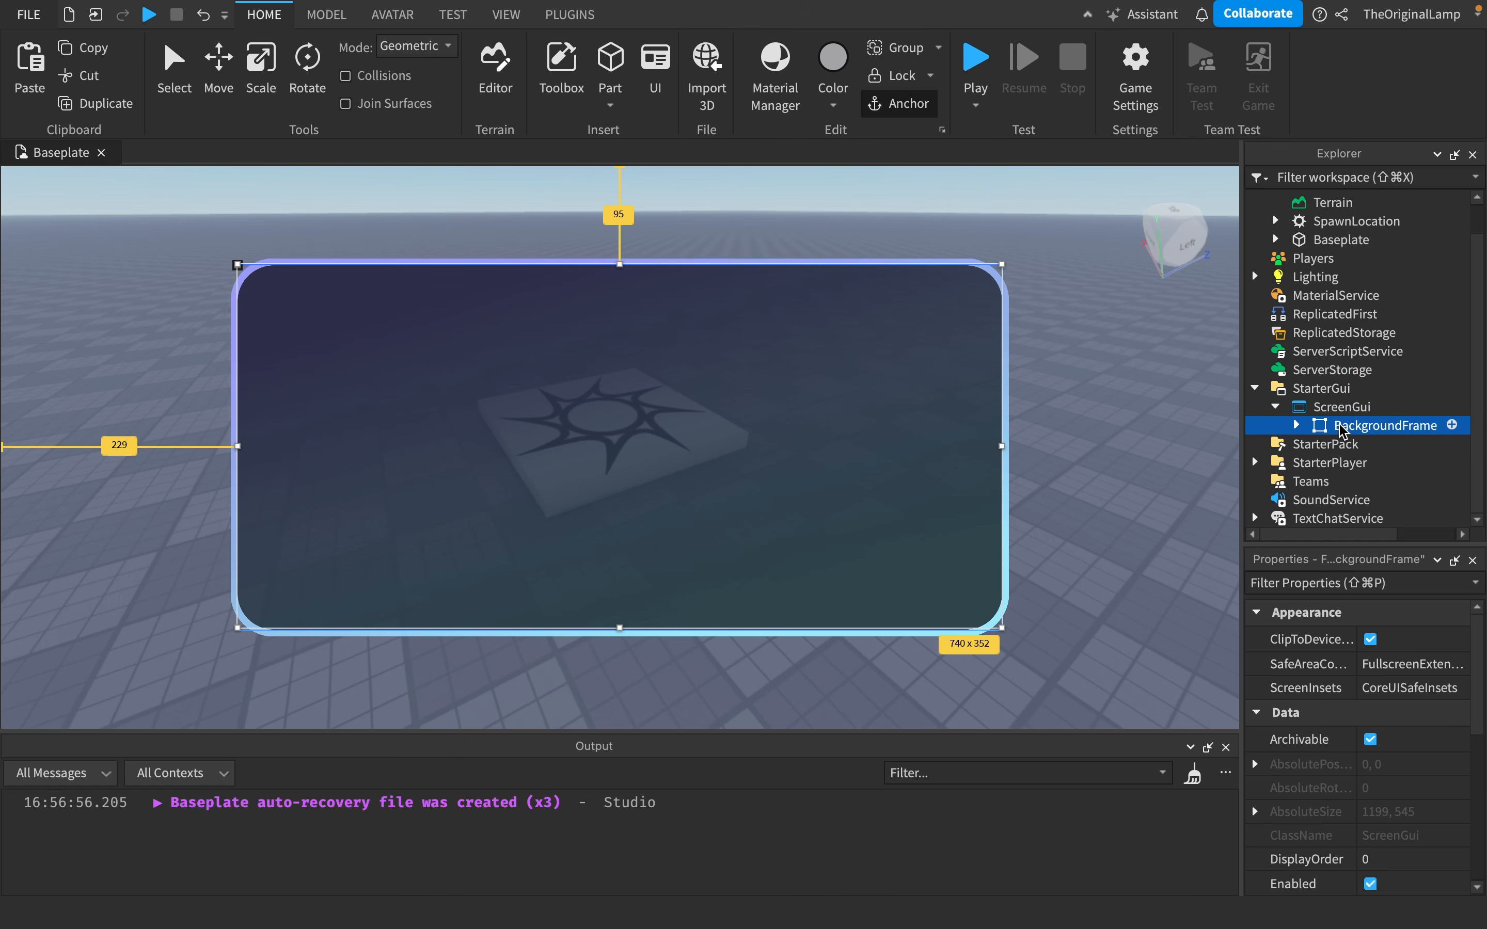
scroll(1367, 651, "down", 4)
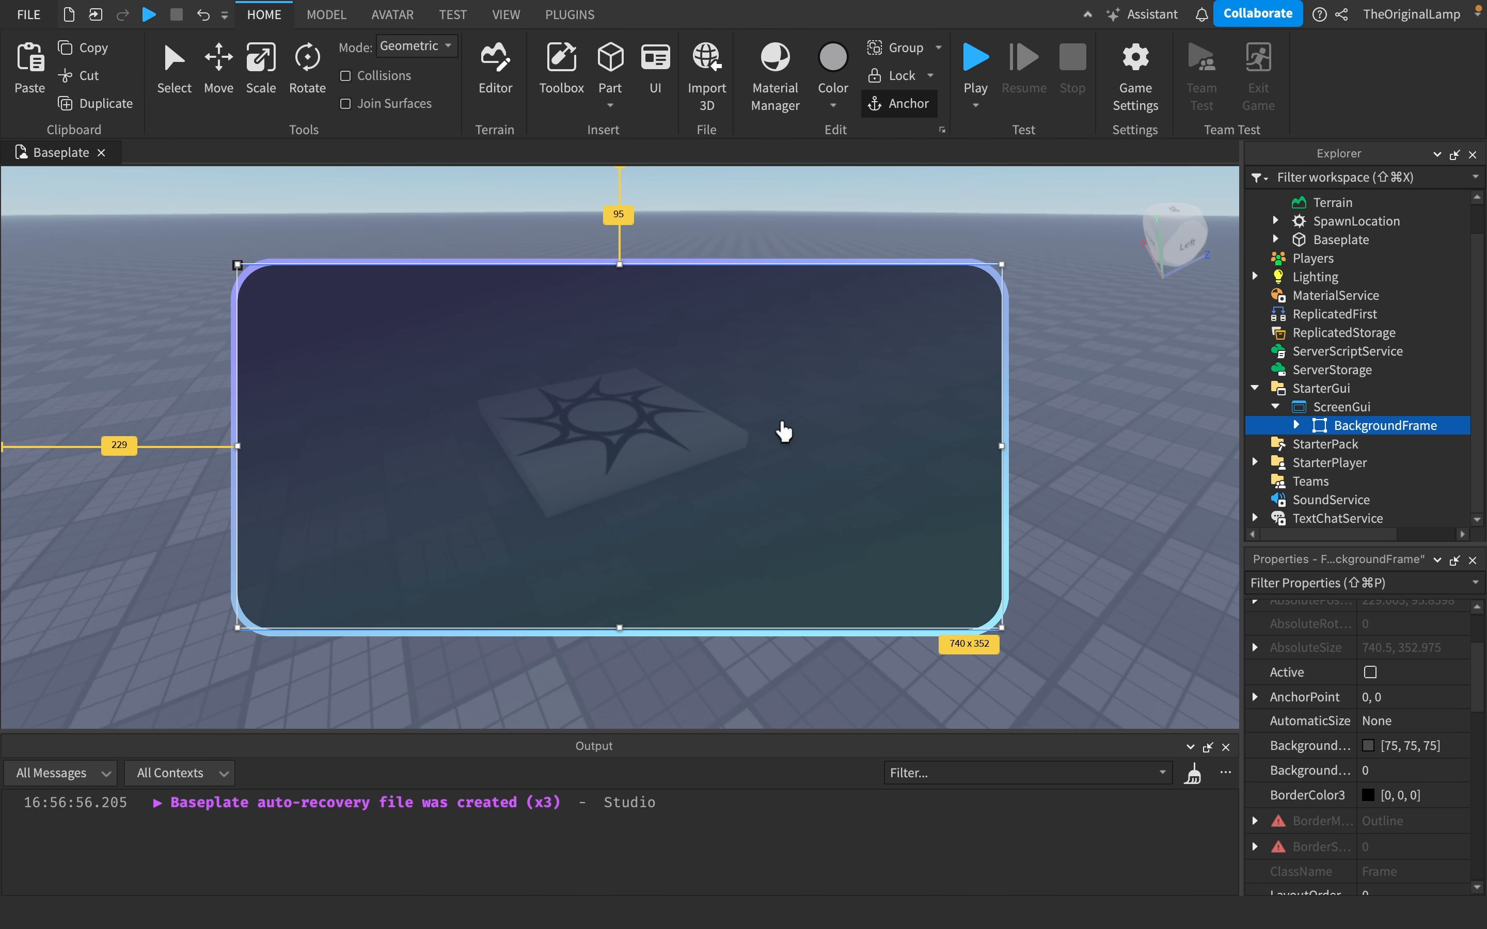
mouse_move(1335, 667)
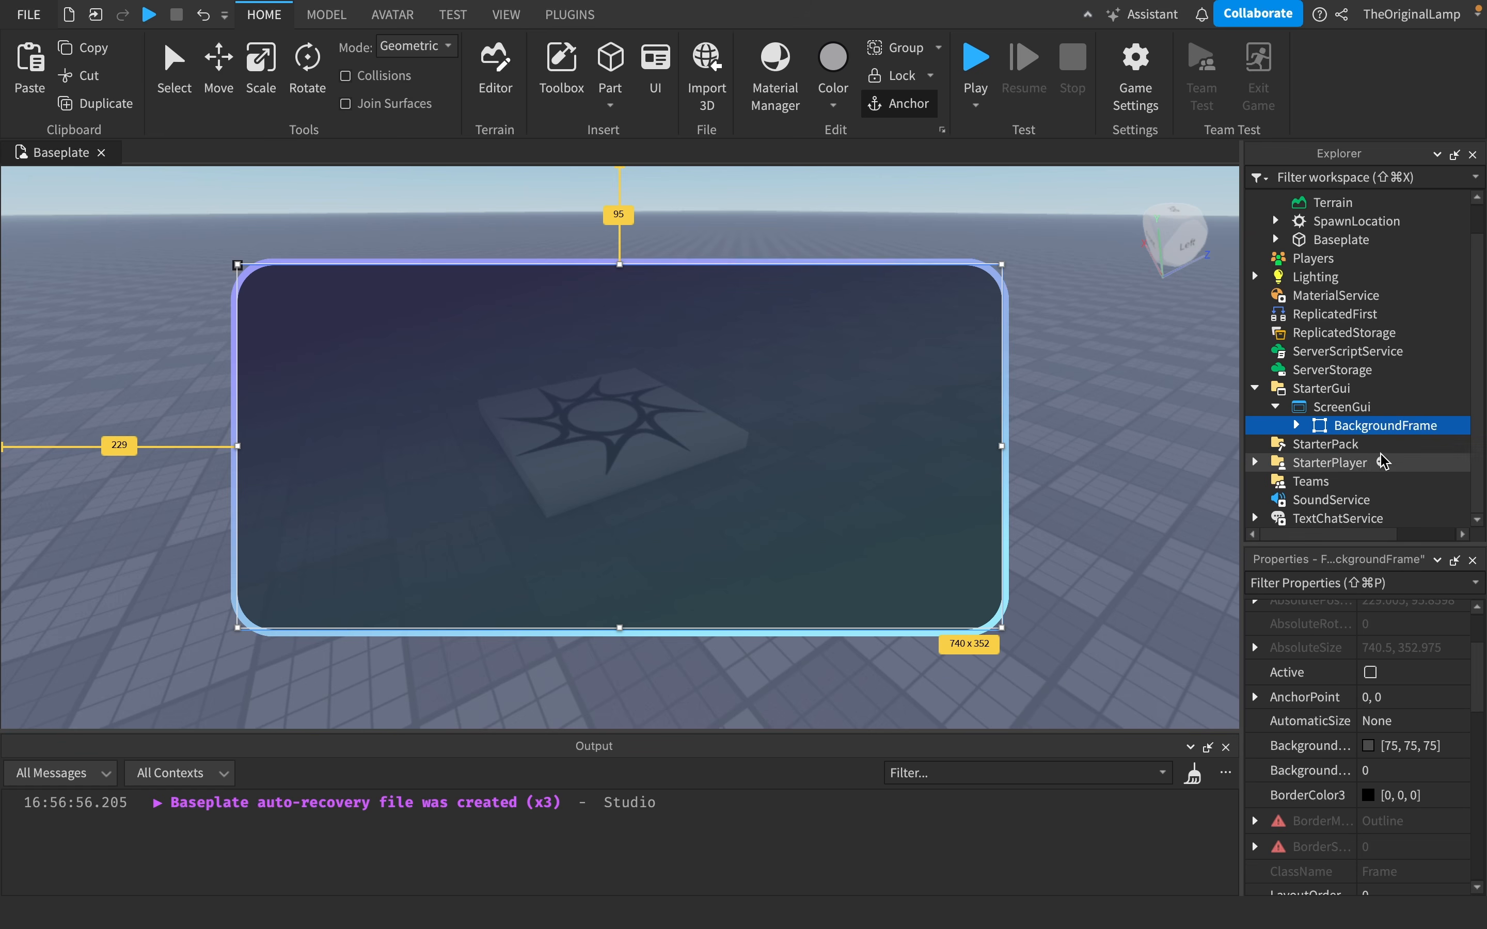
left_click(1370, 672)
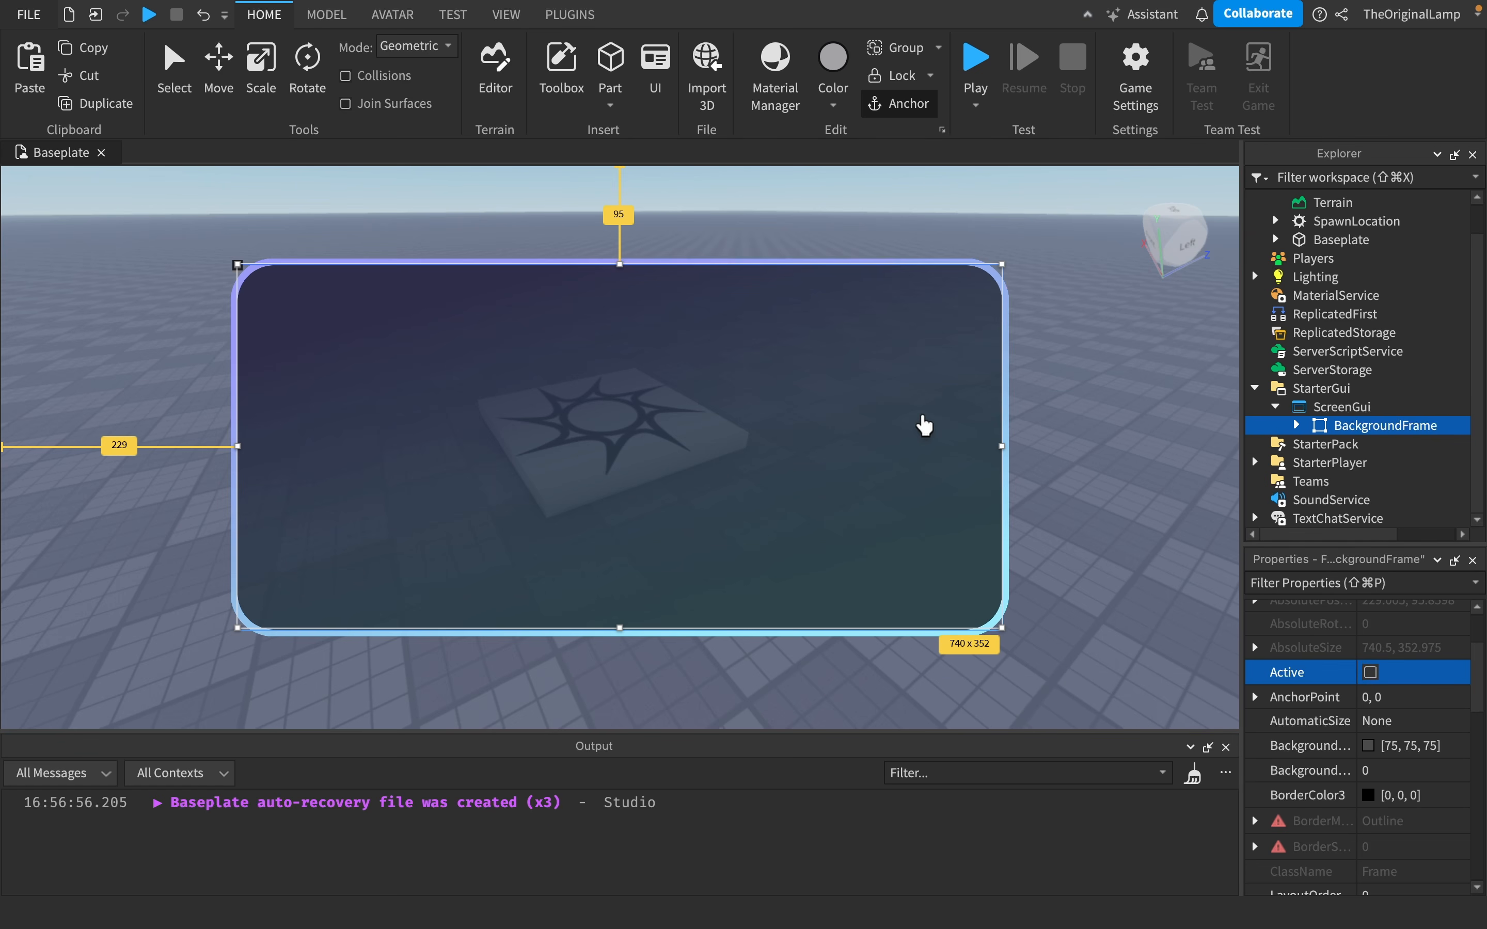
scroll(1371, 725, "down", 1)
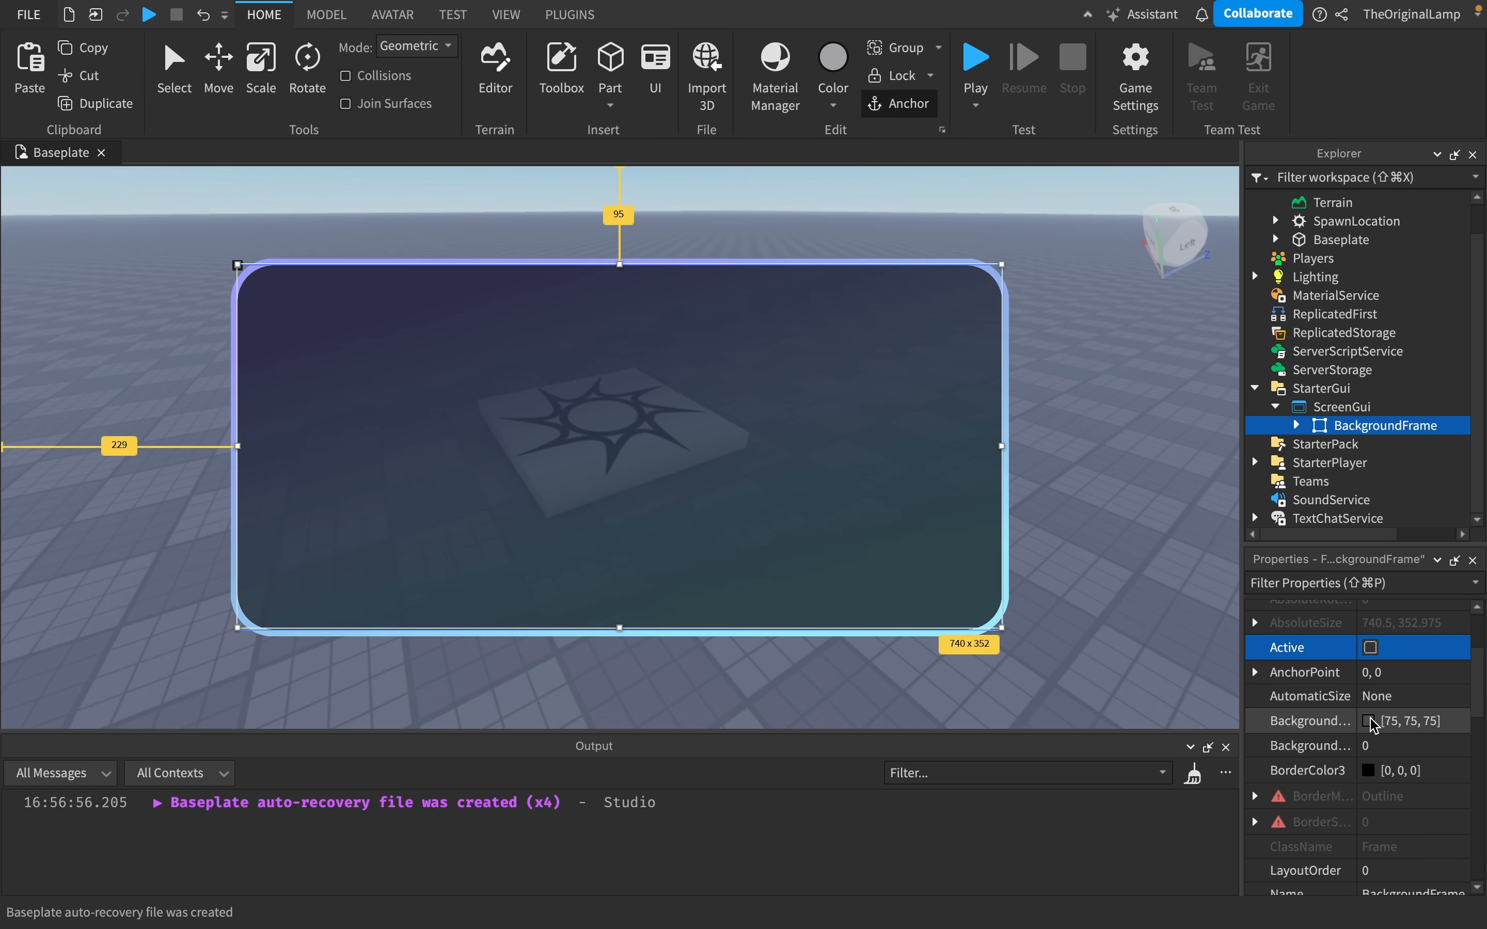
scroll(1342, 746, "down", 7)
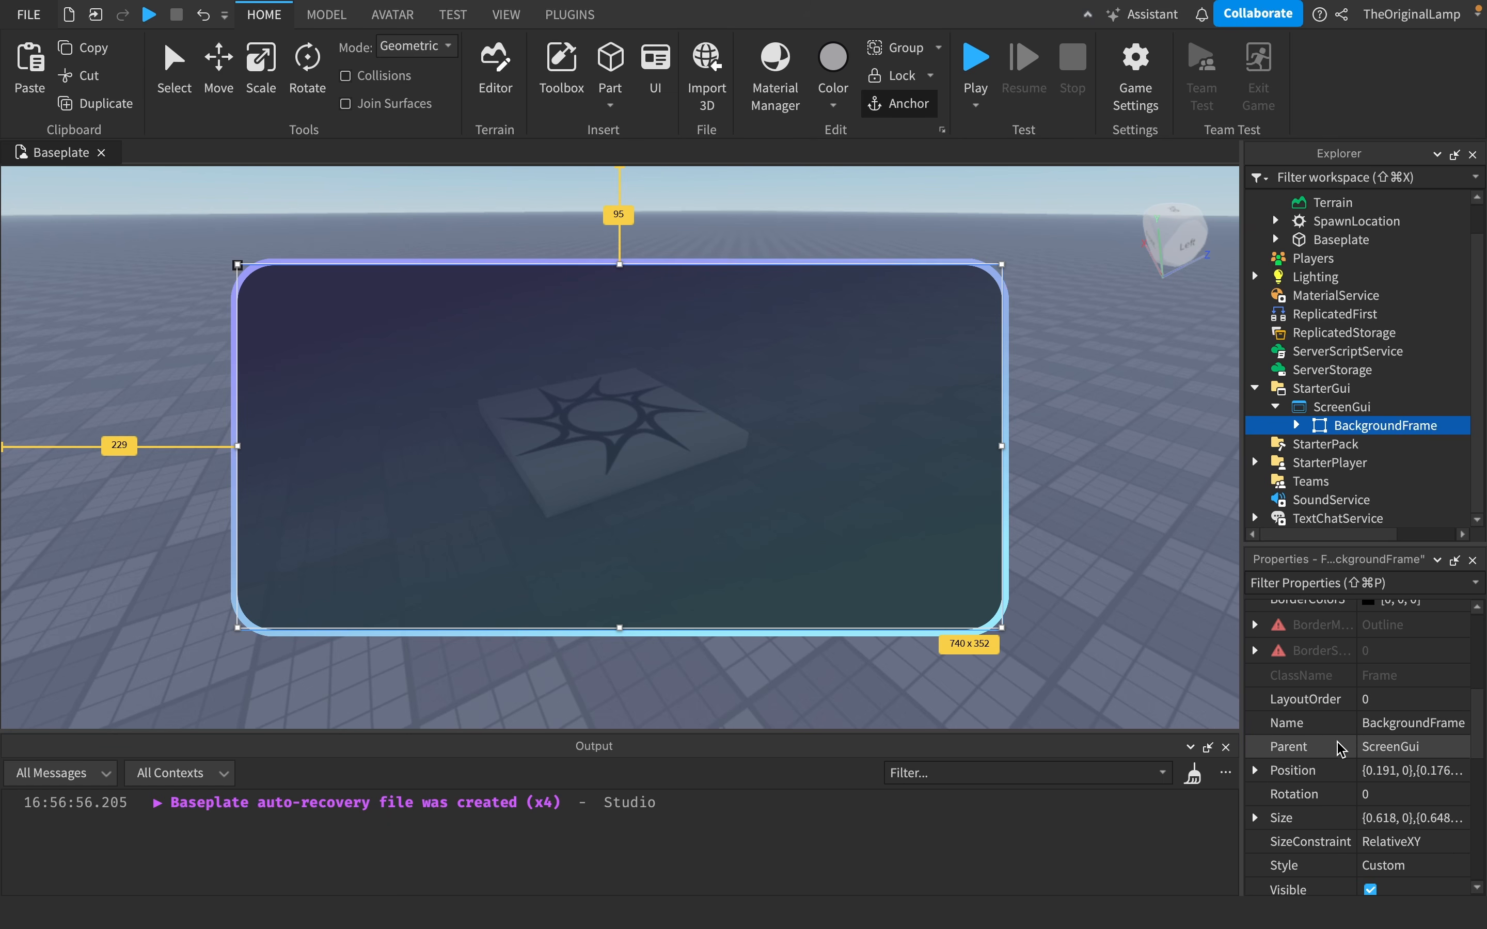
scroll(1342, 748, "down", 4)
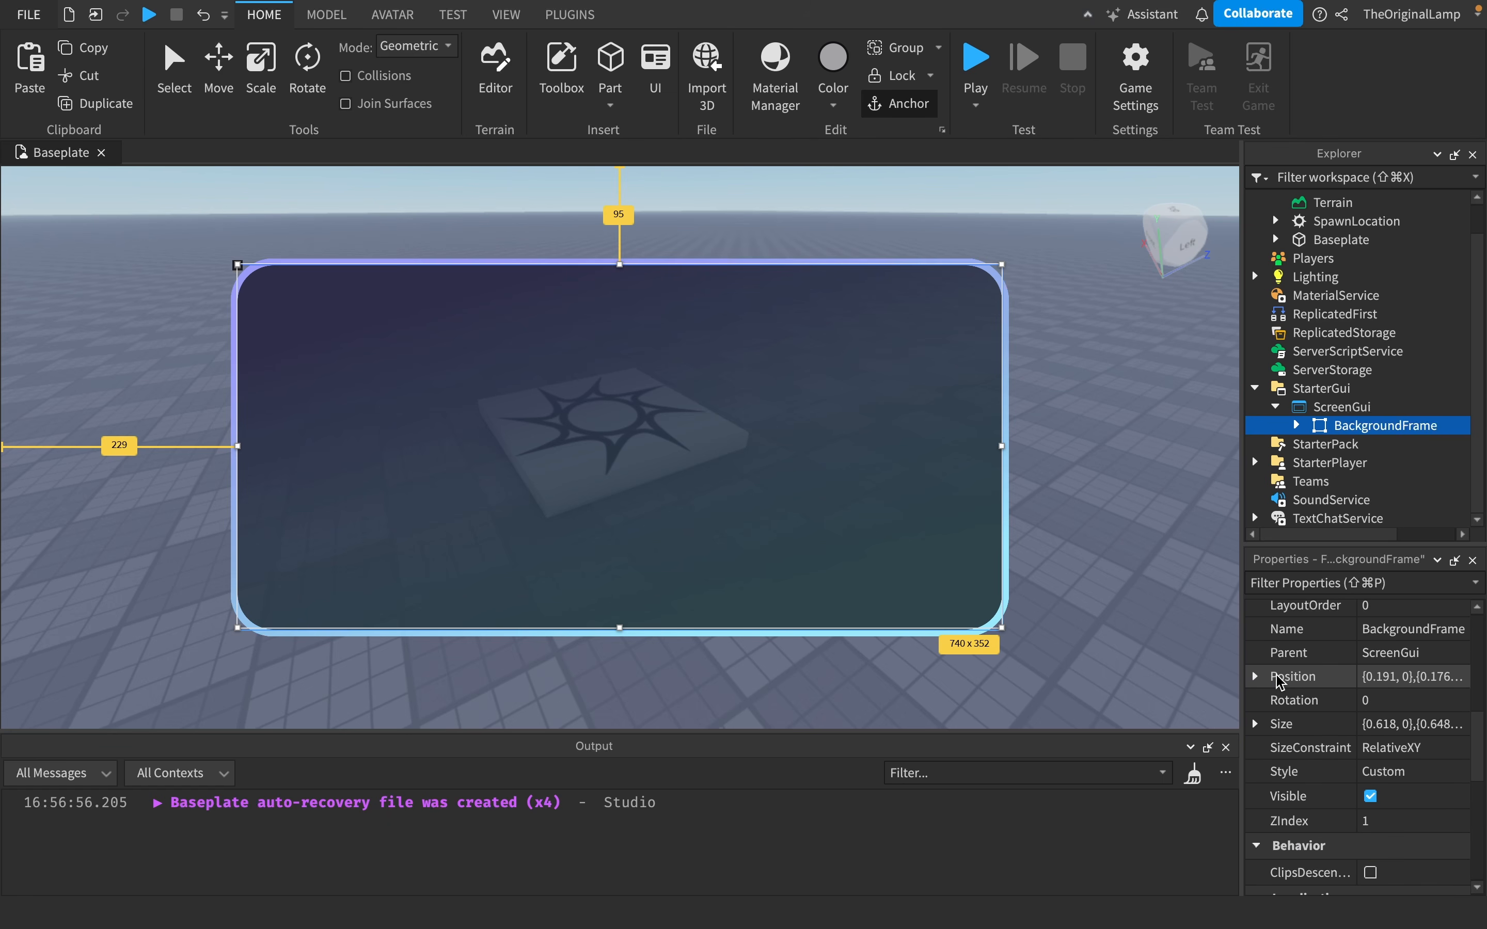
left_click(1255, 676)
left_click(1276, 700)
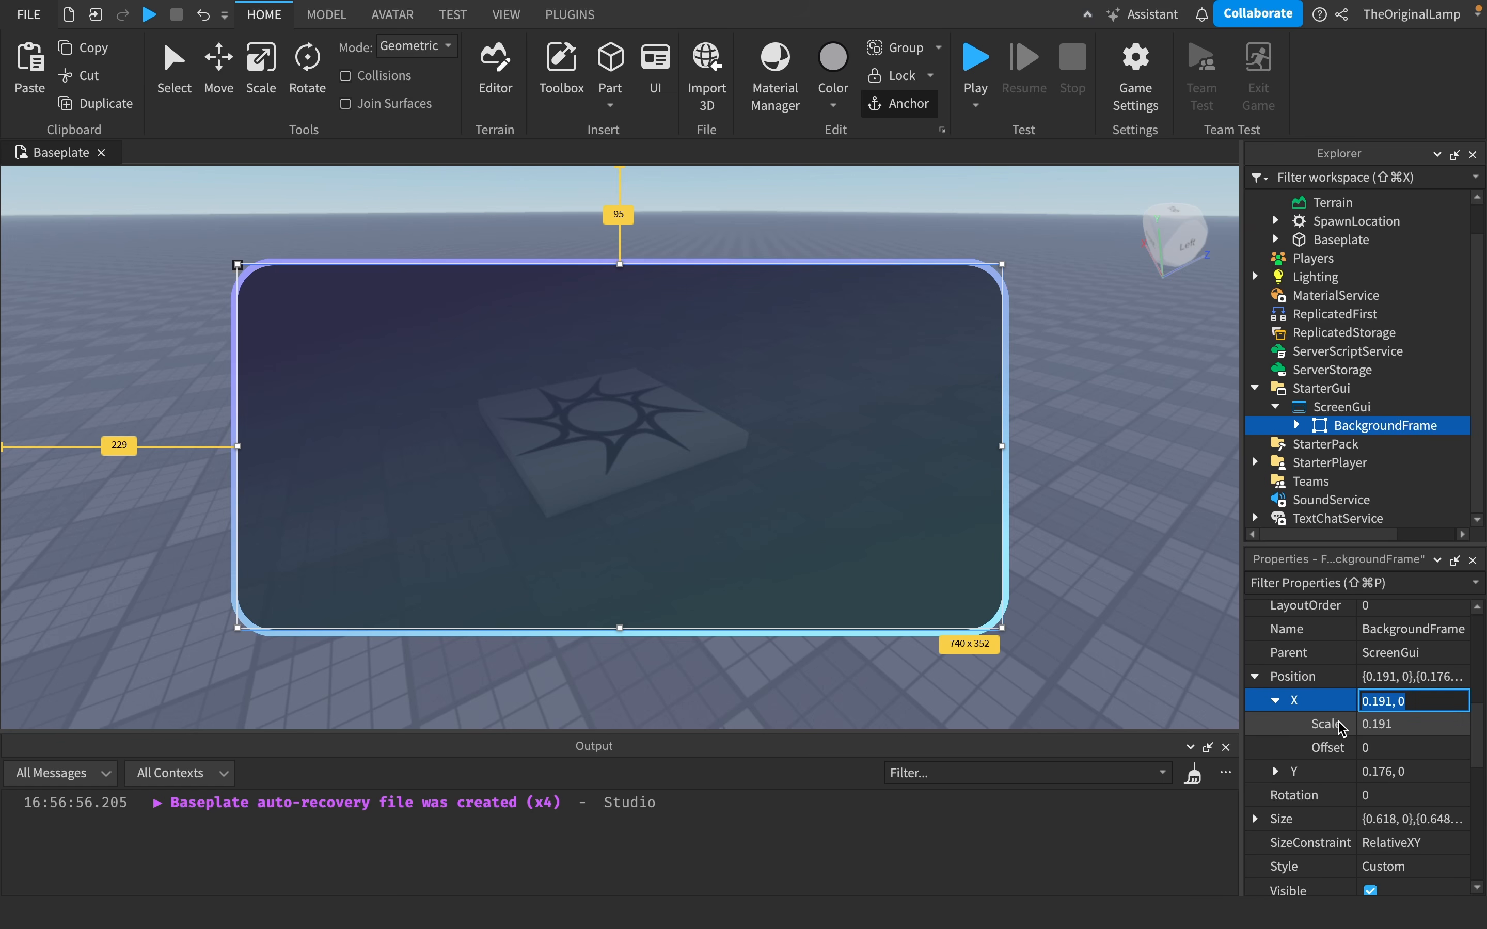
left_click(1275, 771)
left_click(1276, 771)
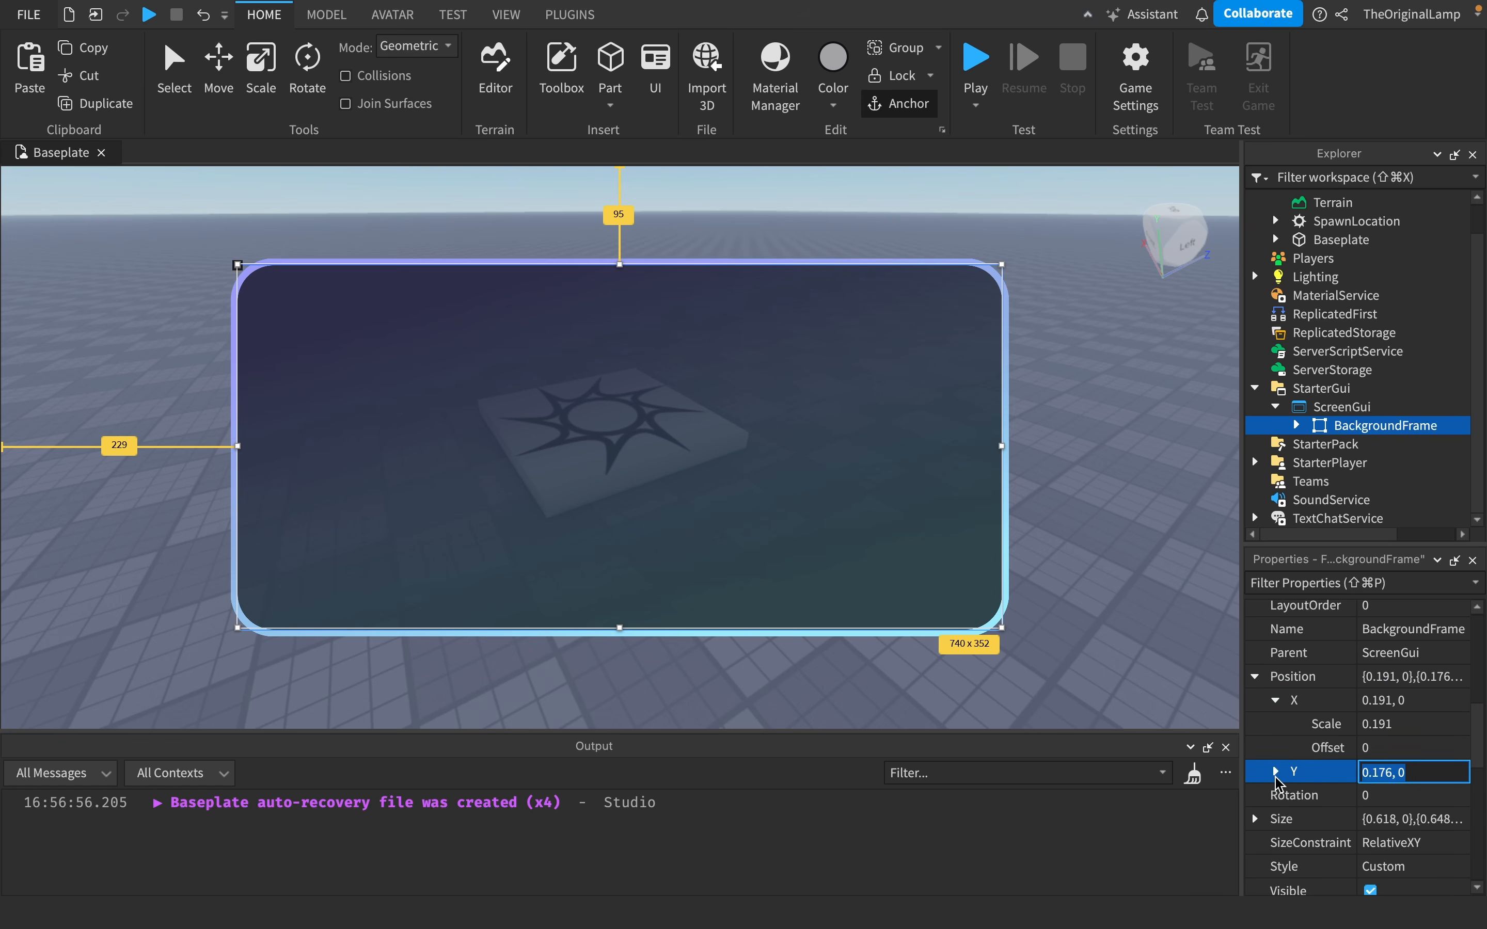
left_click(1276, 701)
left_click(1255, 677)
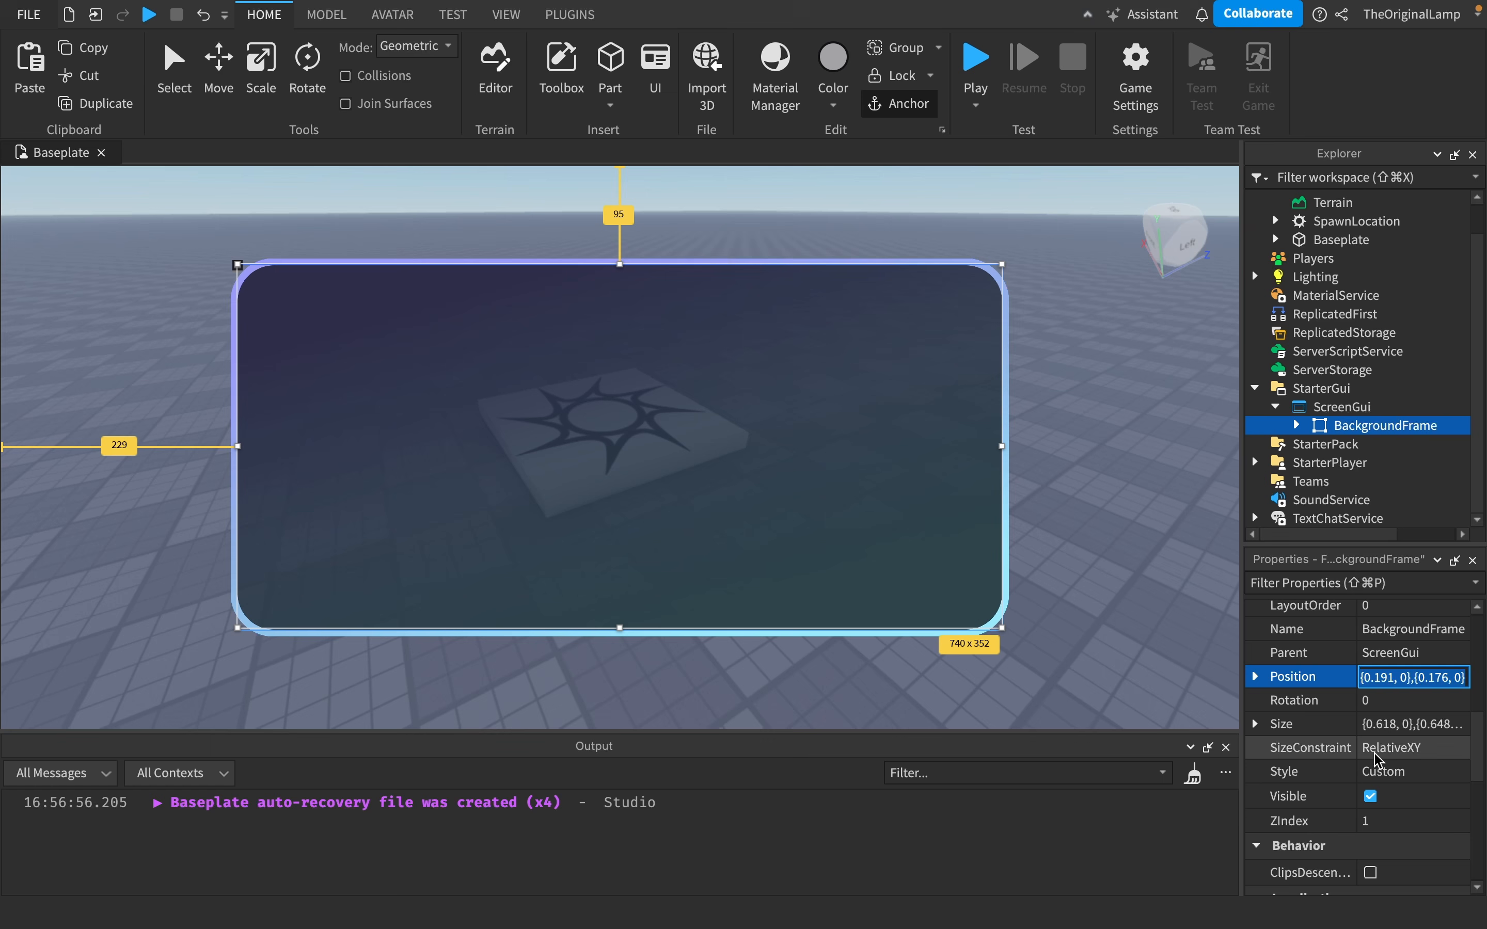
left_click(1254, 724)
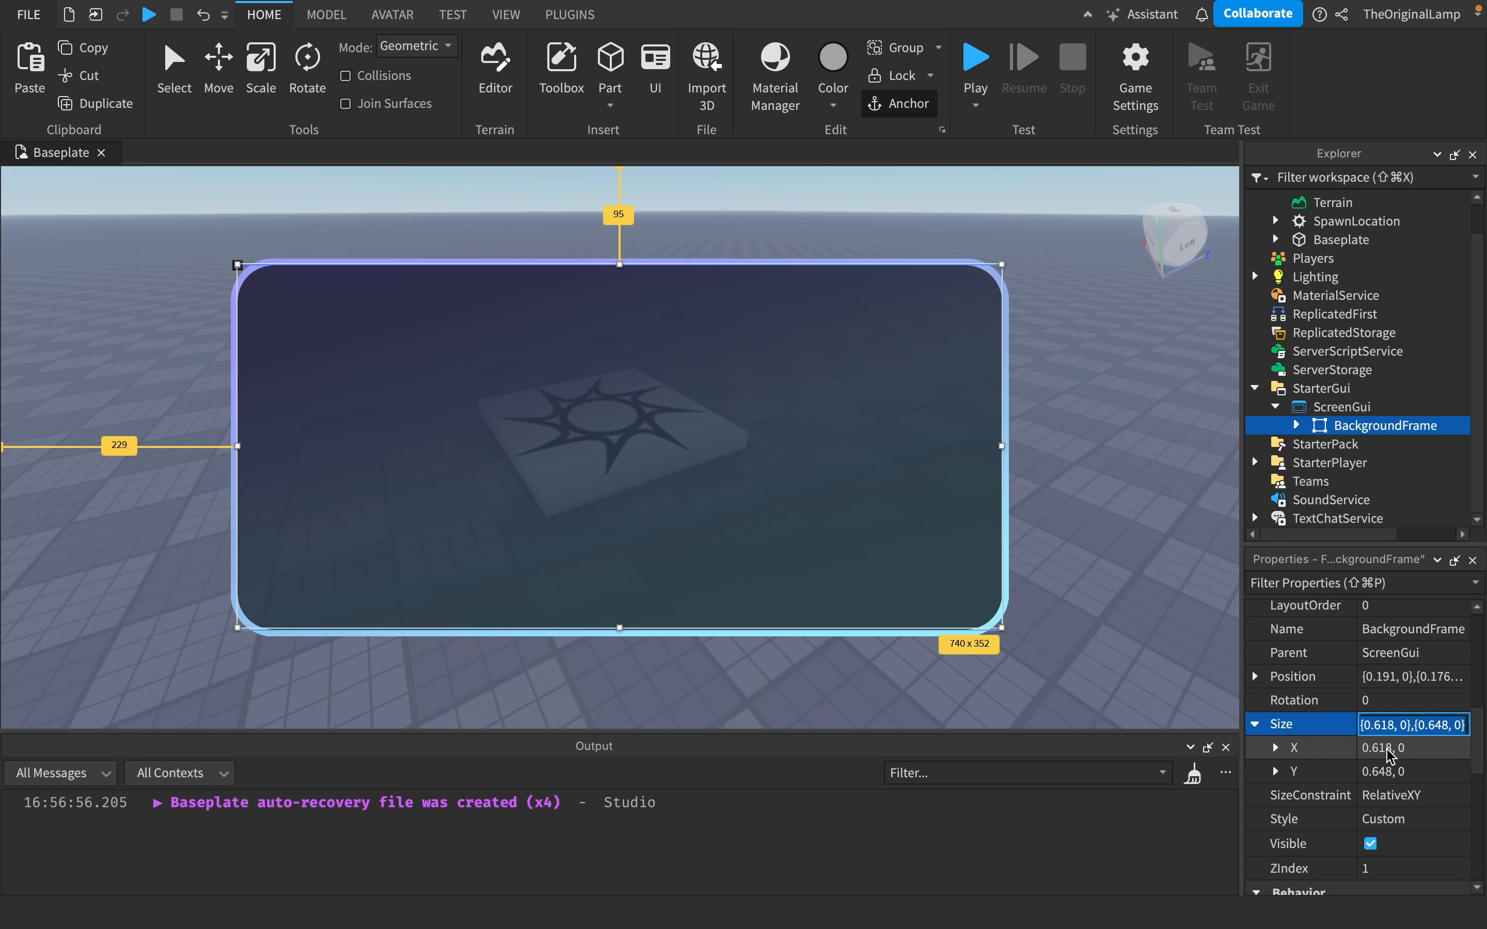
left_click(1255, 724)
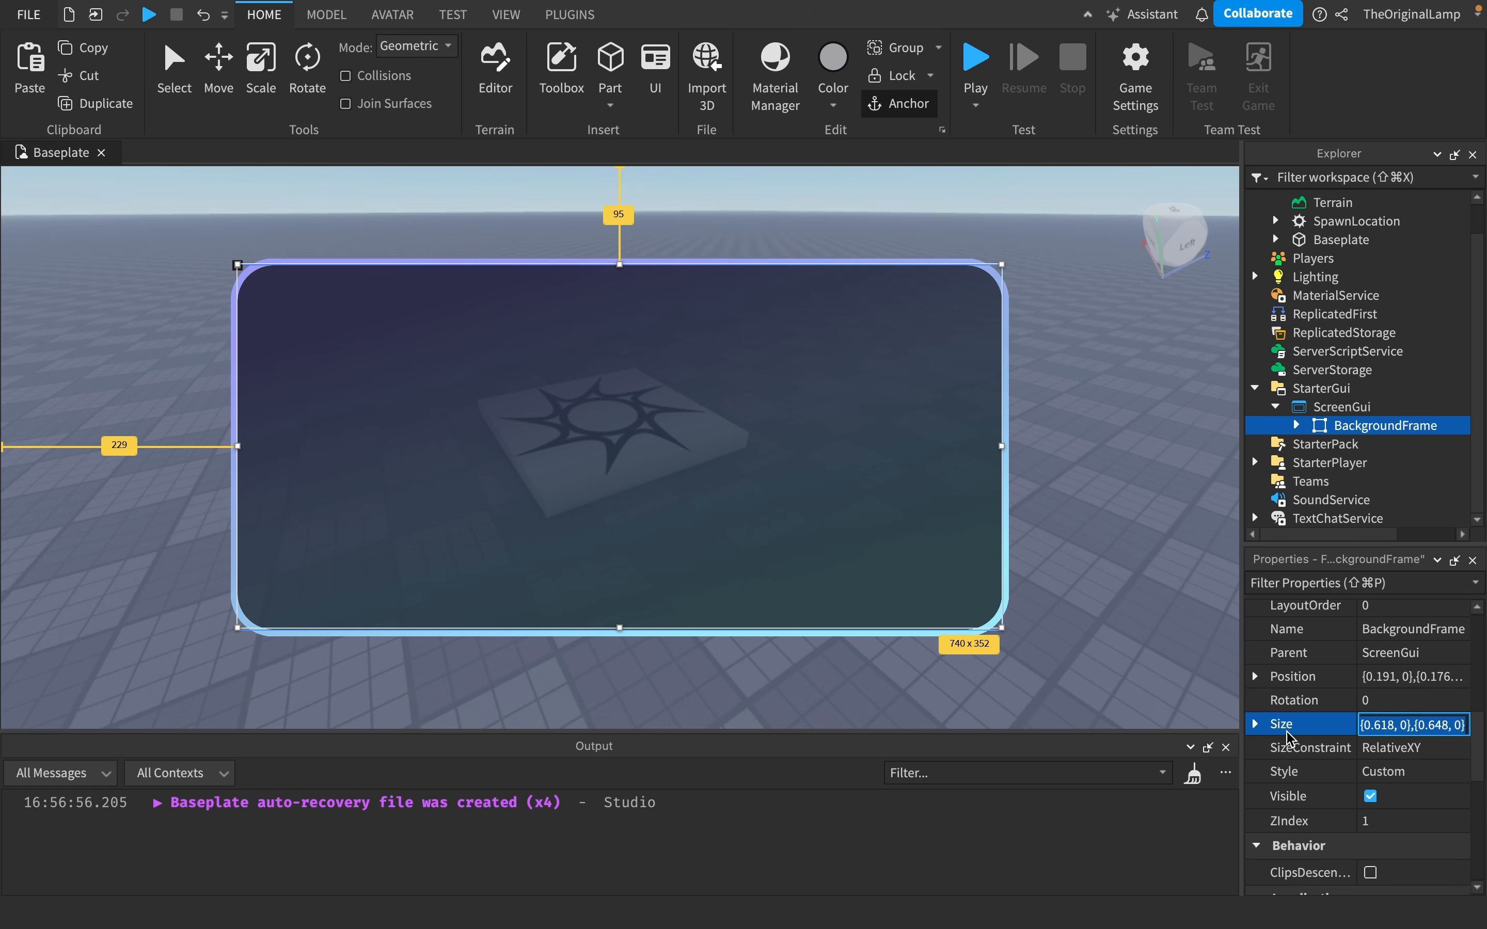
- Toggle the BackgroundFrame's Visible property off and back on
left_click(1376, 793)
left_click(1371, 796)
left_click(1371, 797)
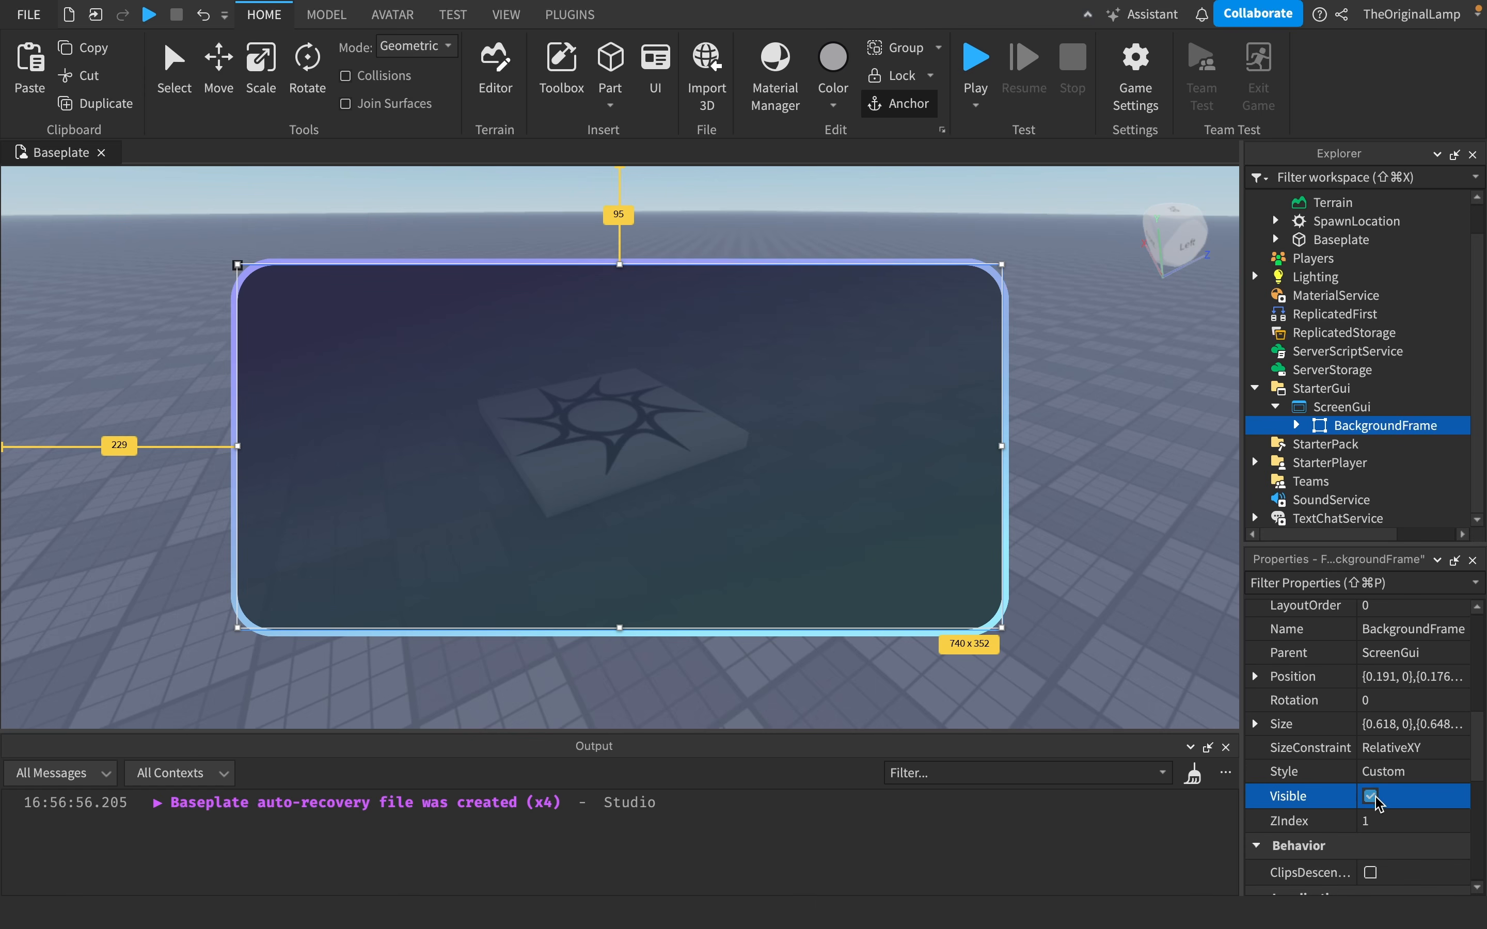
left_click(1371, 797)
left_click(1371, 796)
scroll(1370, 799, "down", 2)
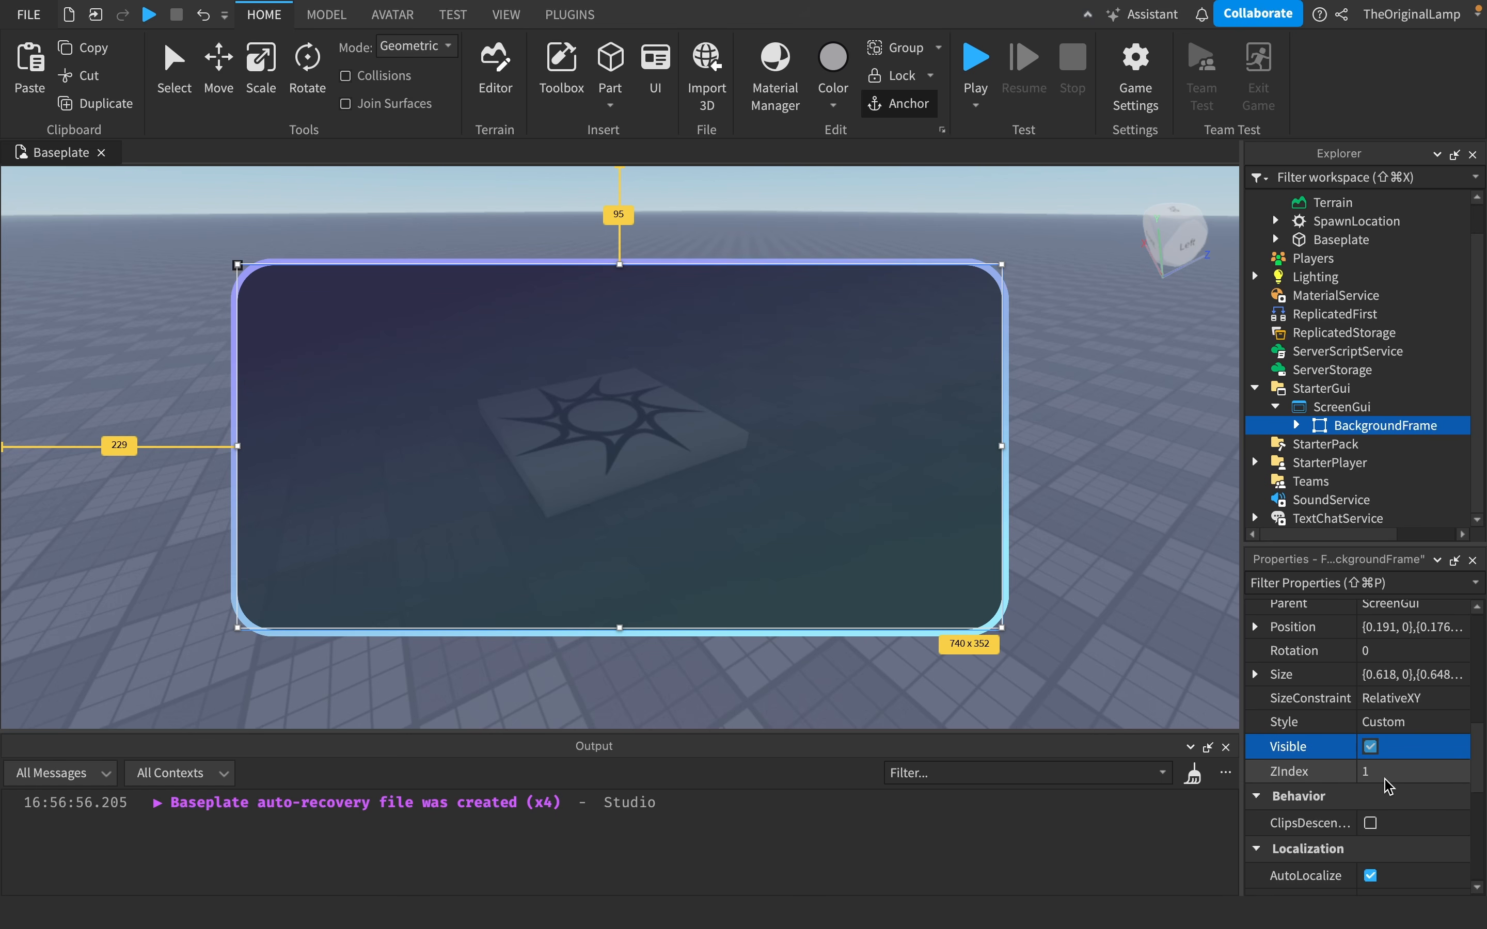
- Insert a TextButton into the ScreenGui and move it to about 142, 168 over the frame's left edge
left_click(1387, 407)
left_click(1342, 510)
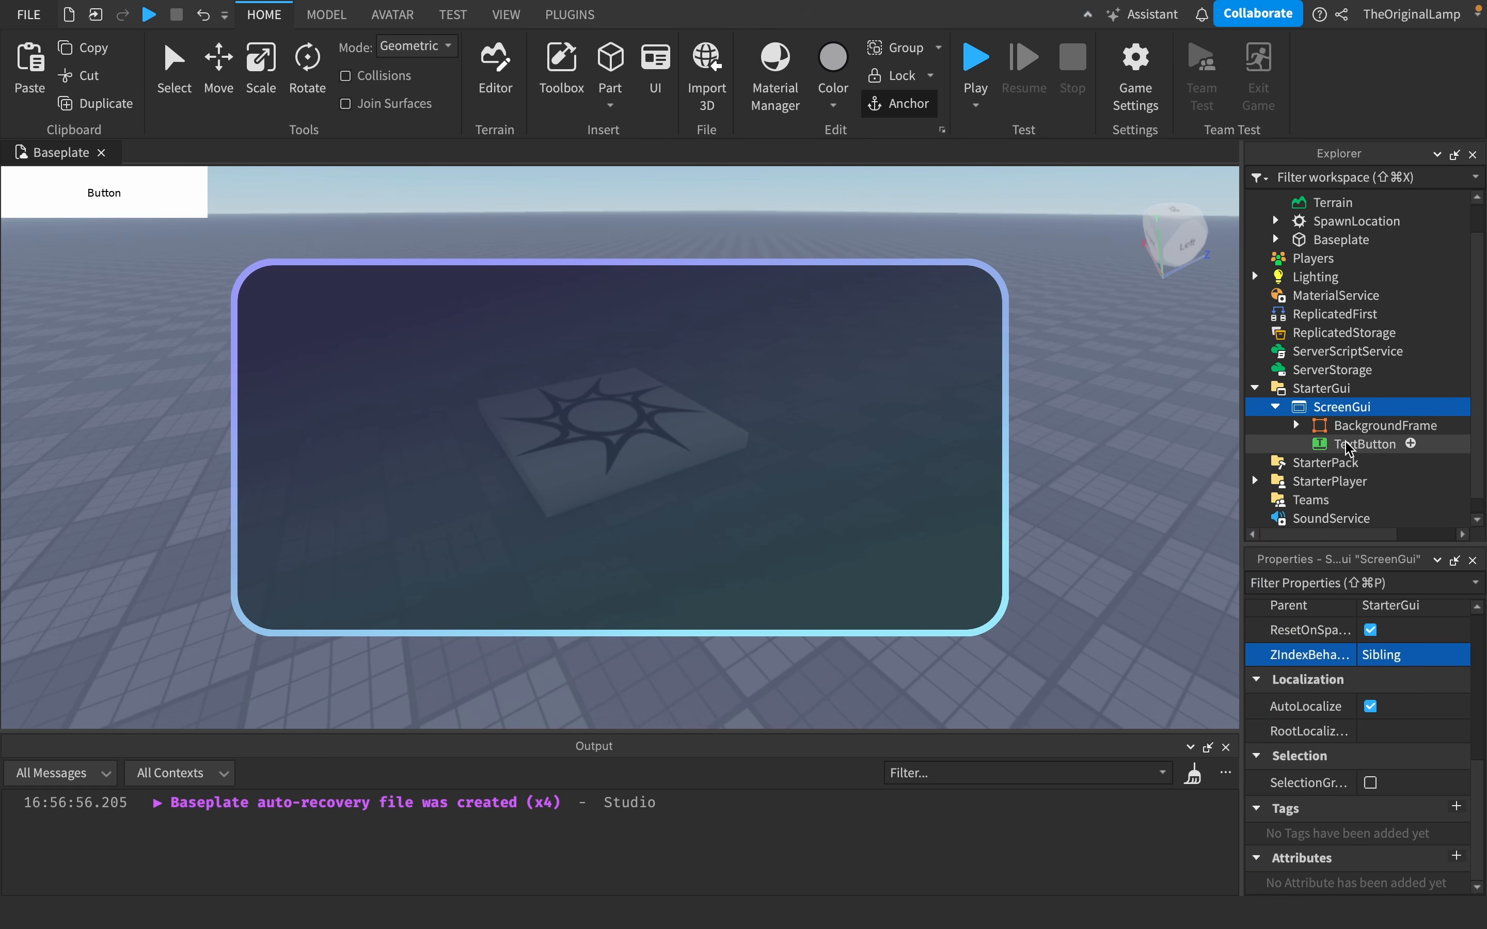
left_click_drag(185, 192, 318, 369)
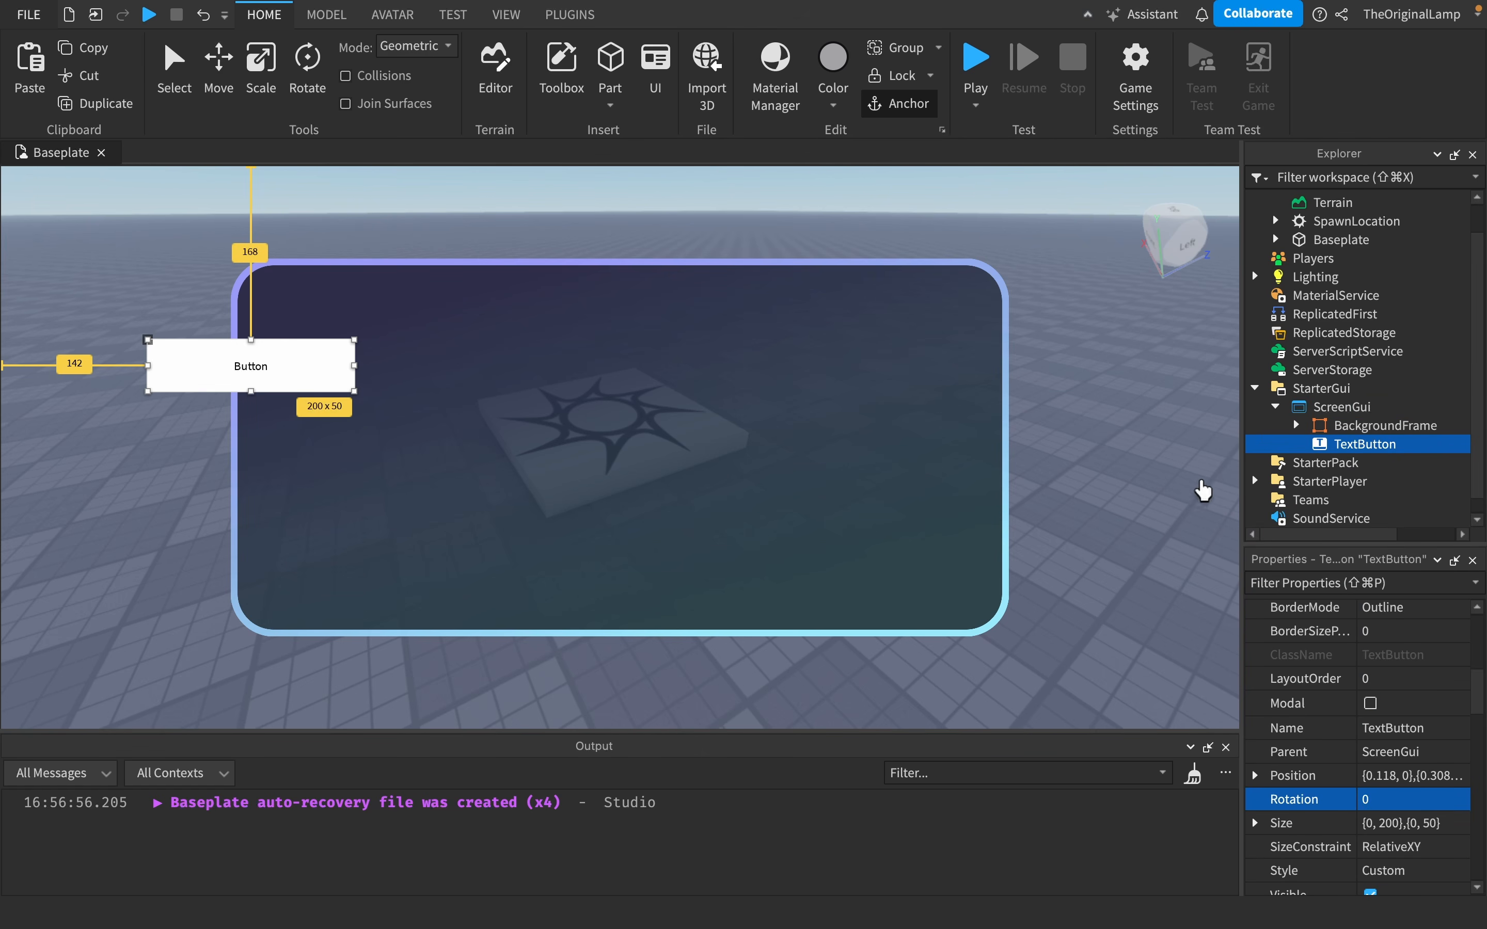
- Set the BackgroundFrame's ZIndex to 2
left_click(1348, 427)
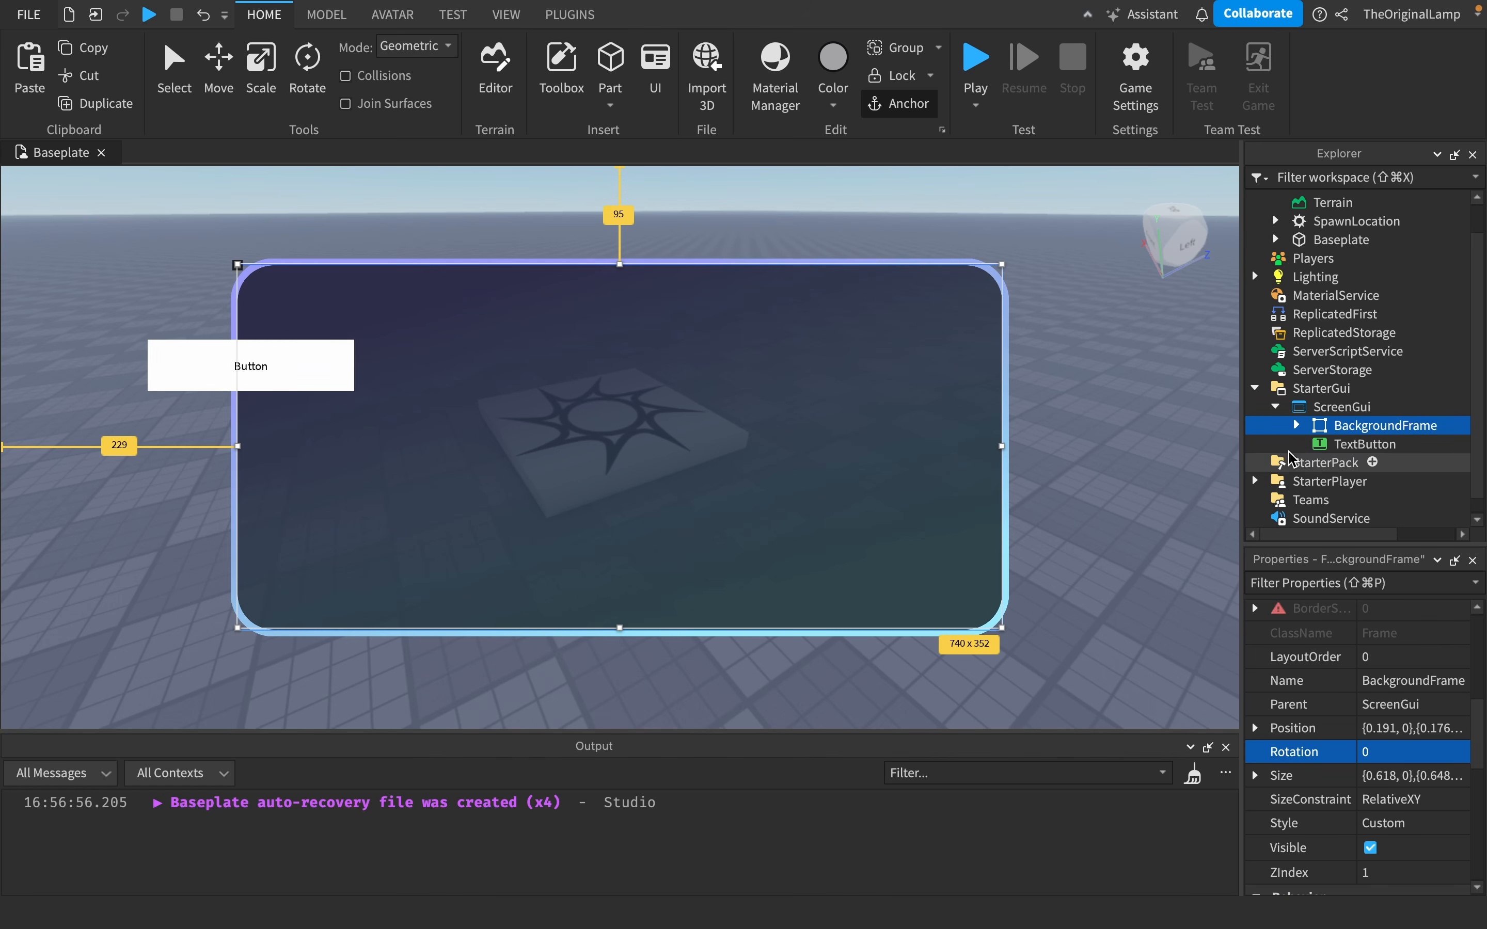
scroll(1387, 797, "down", 3)
left_click(1384, 677)
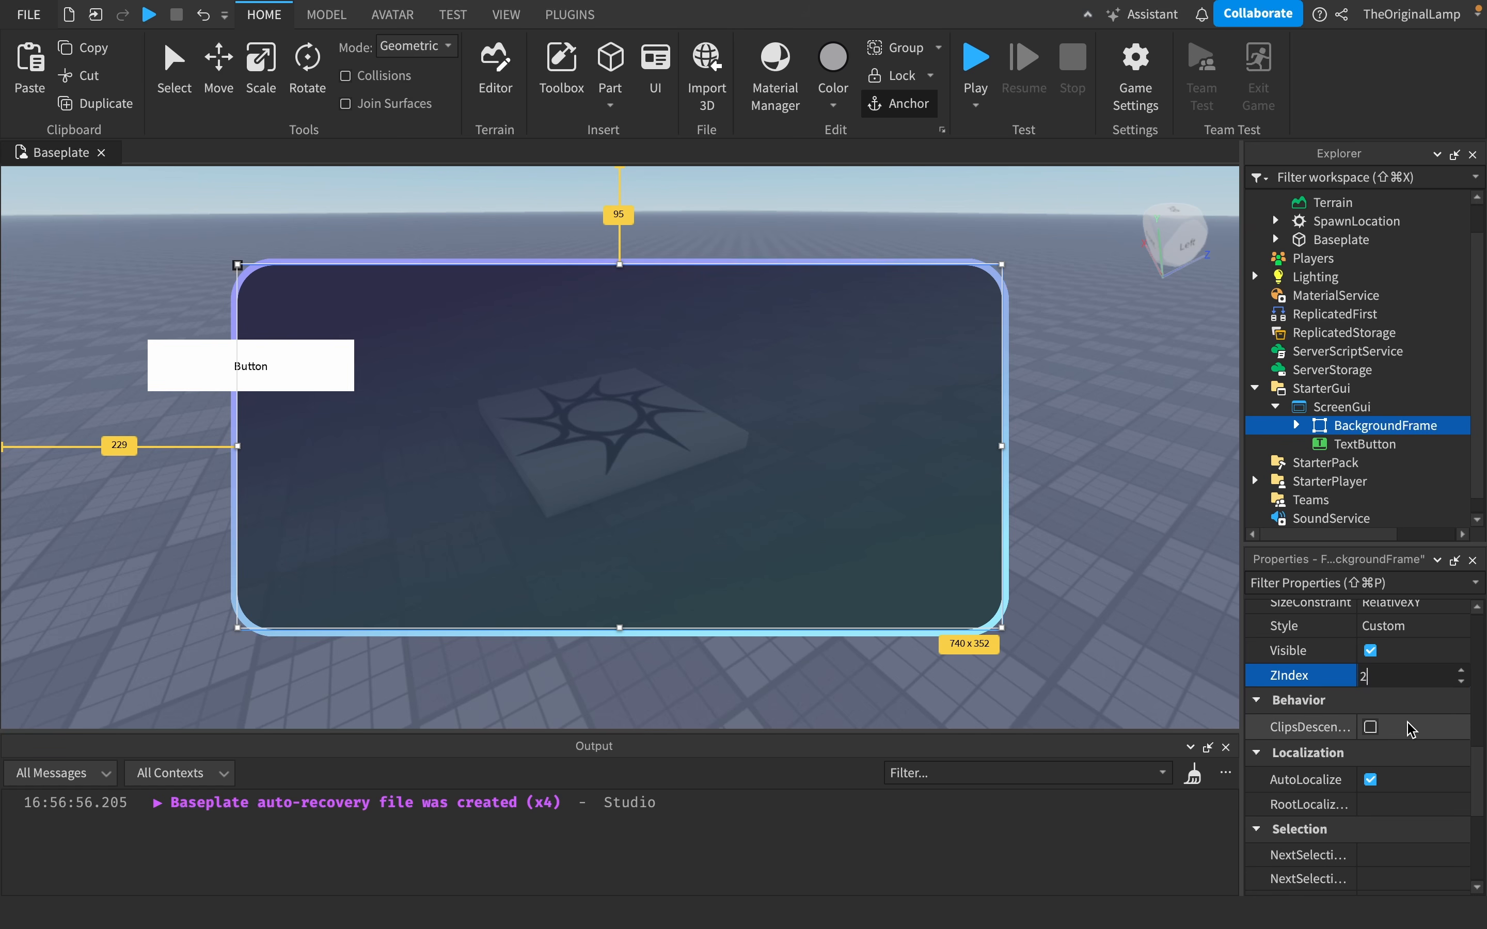
key("Return")
- Compare the ZIndex values of the TextButton and the BackgroundFrame
left_click(1365, 444)
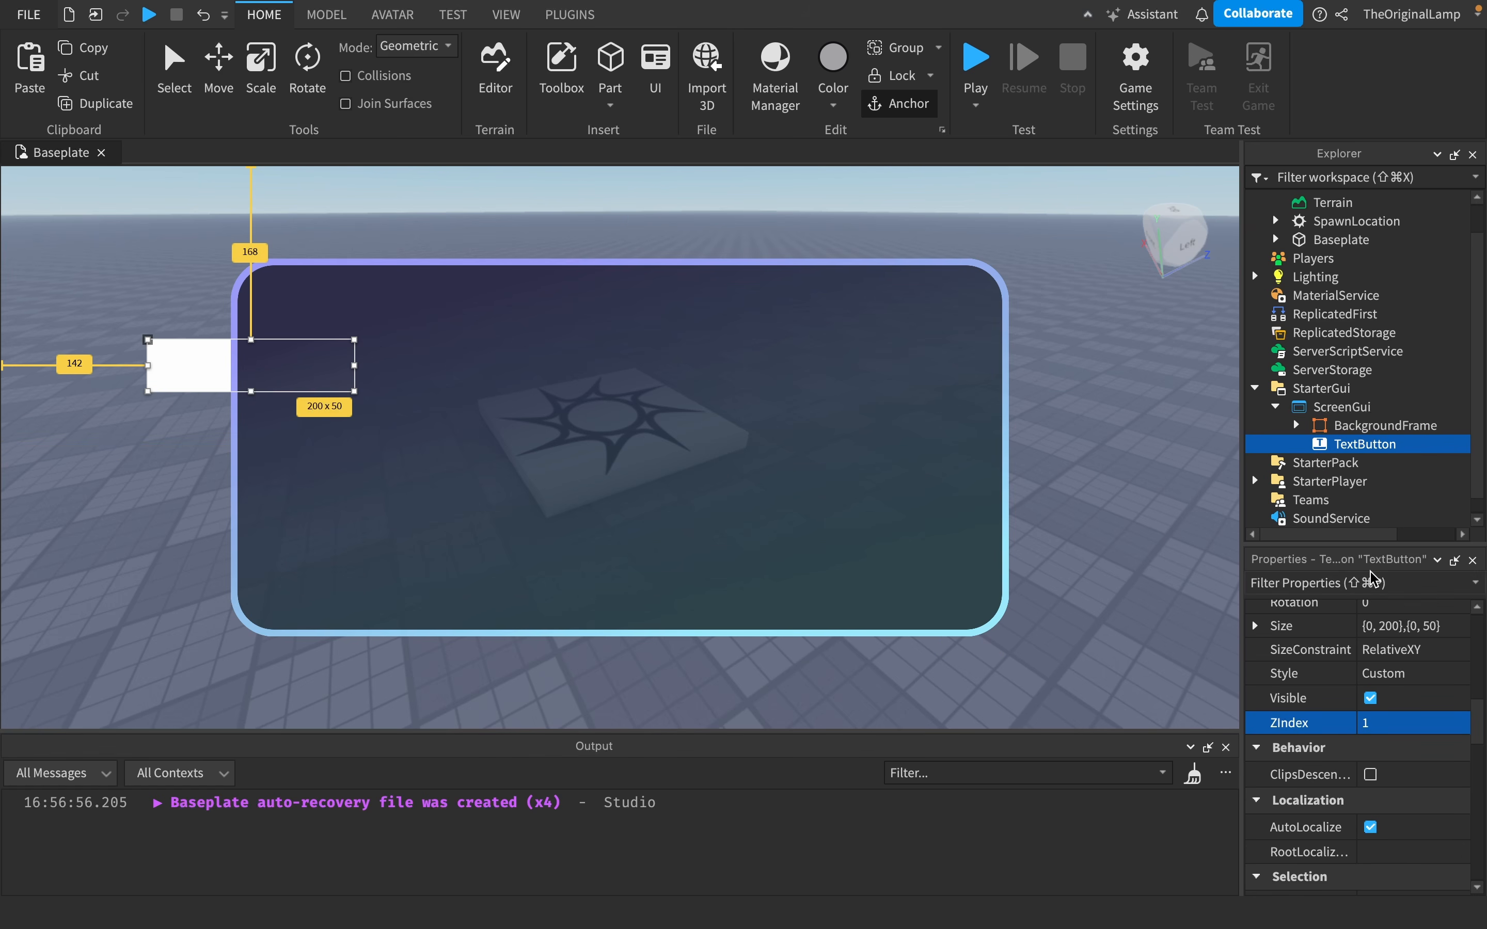
left_click(1345, 426)
left_click(1370, 445)
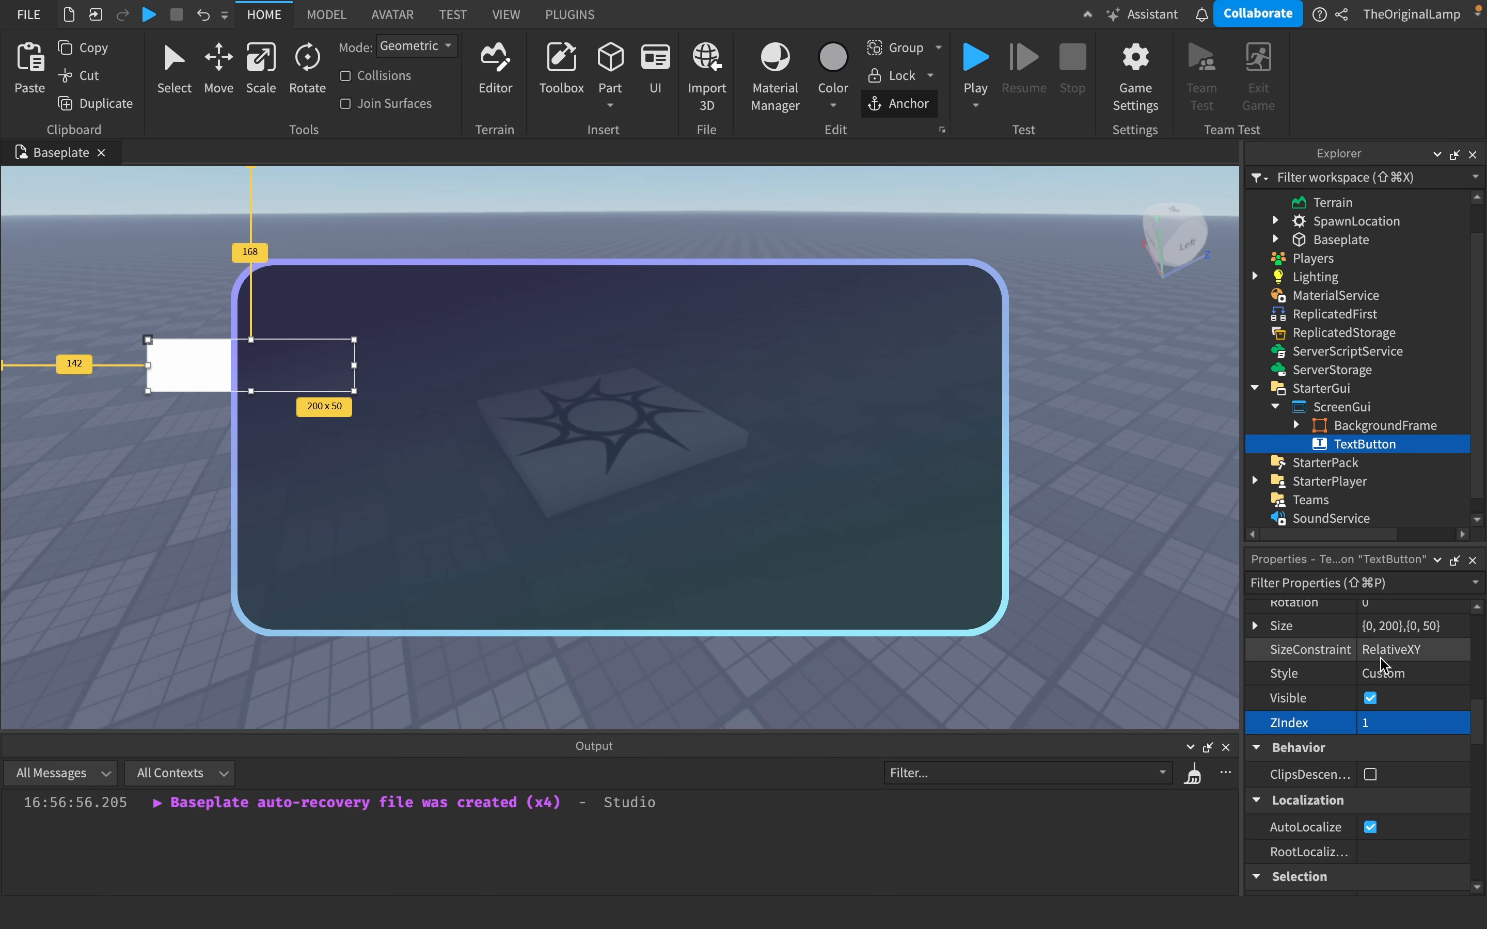
left_click(523, 483)
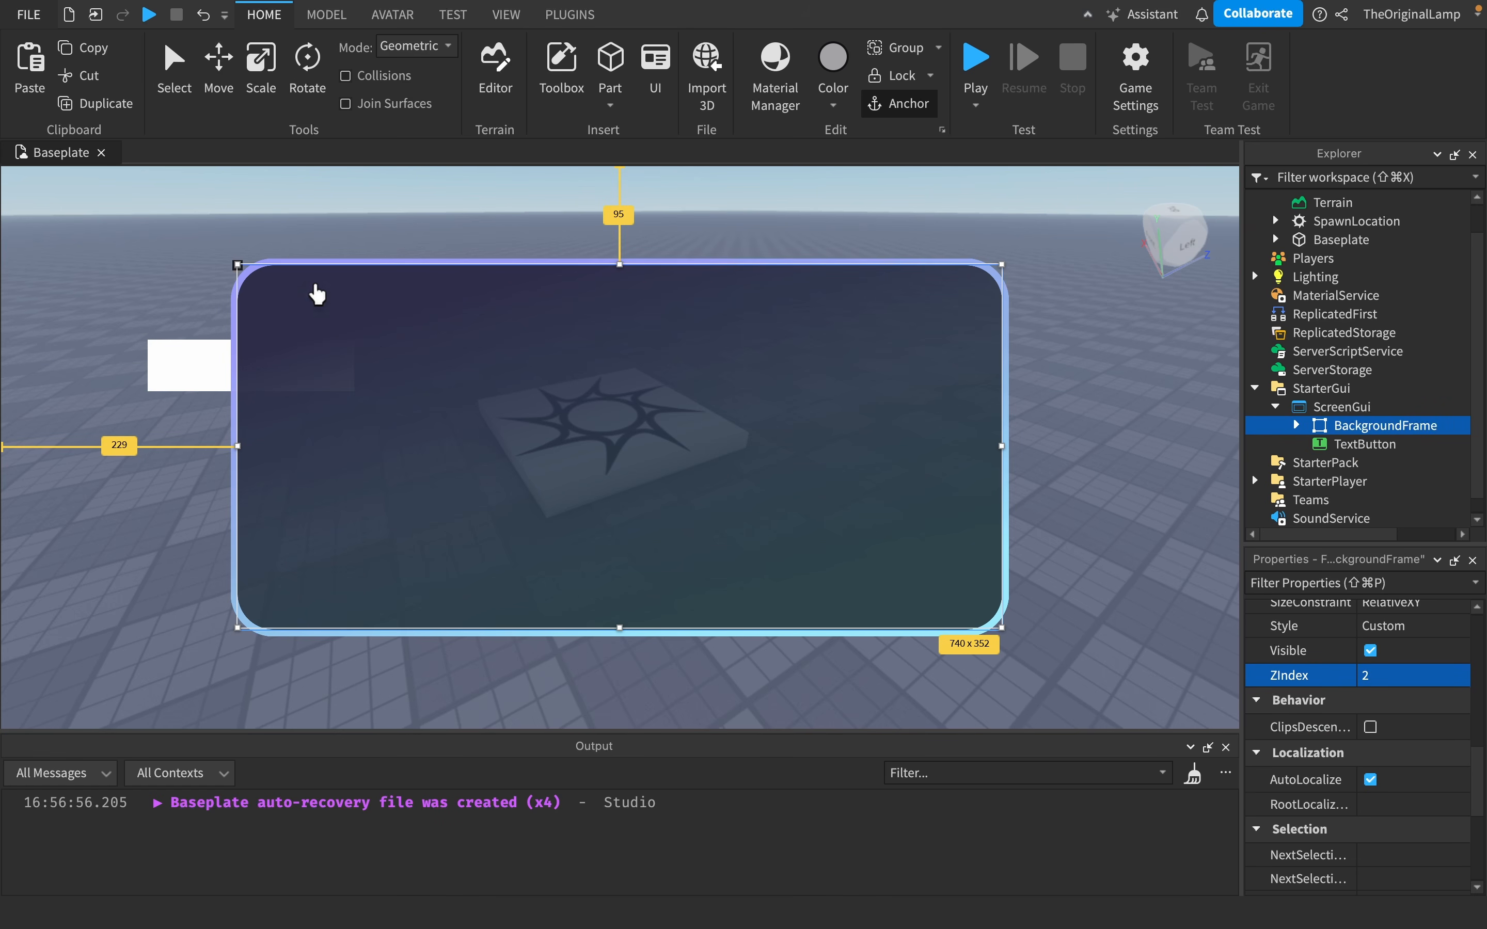
left_click(1365, 444)
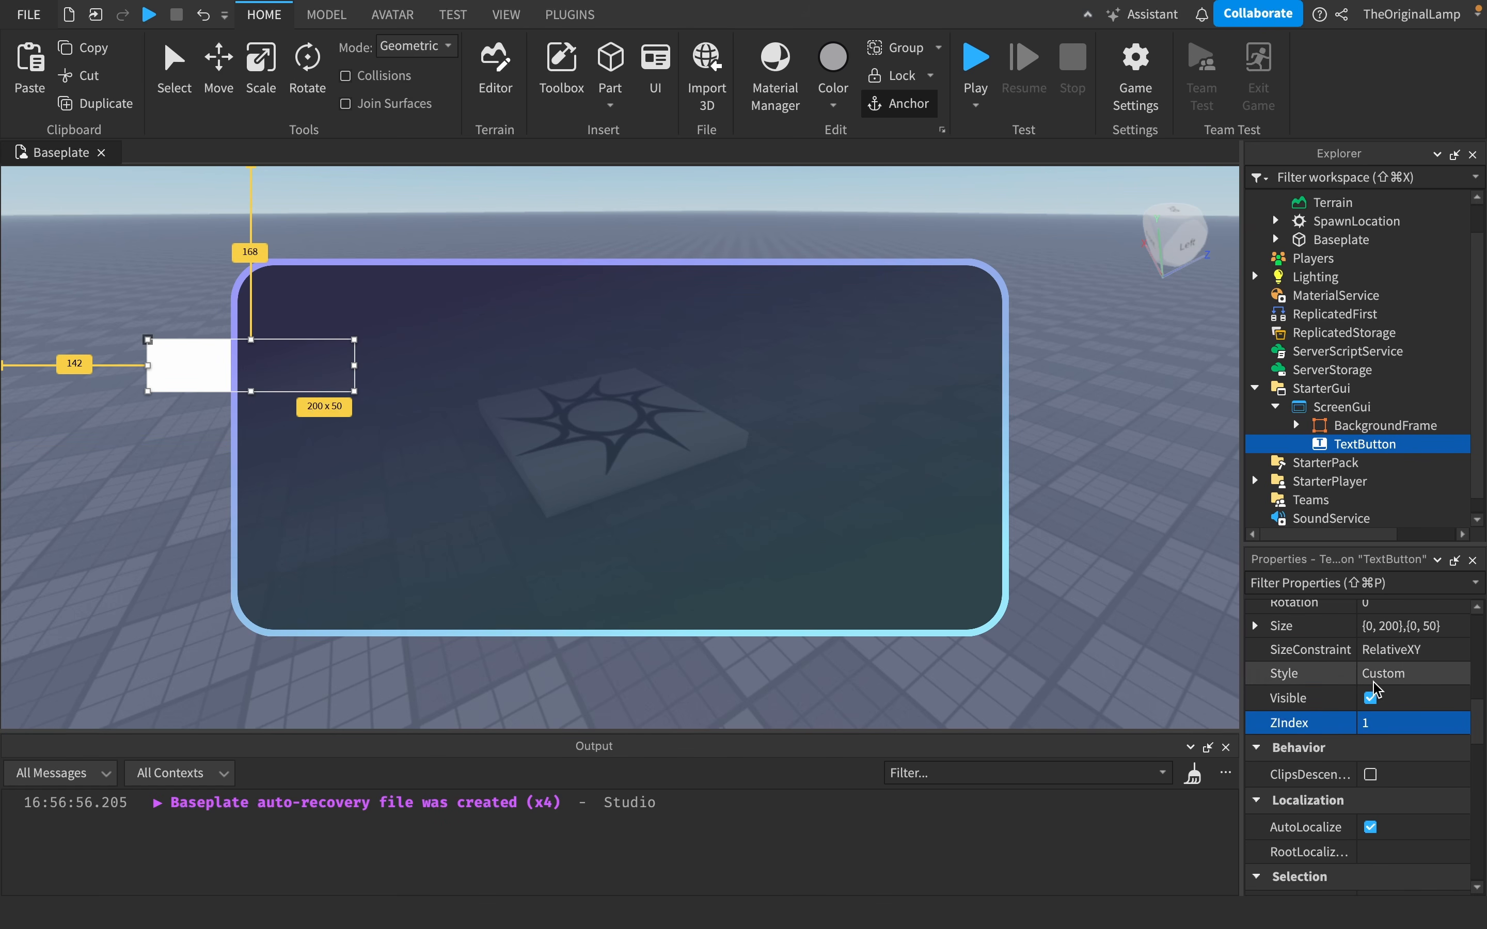
- Set the TextButton's ZIndex to 3
scroll(1401, 682, "up", 1)
left_click(1407, 426)
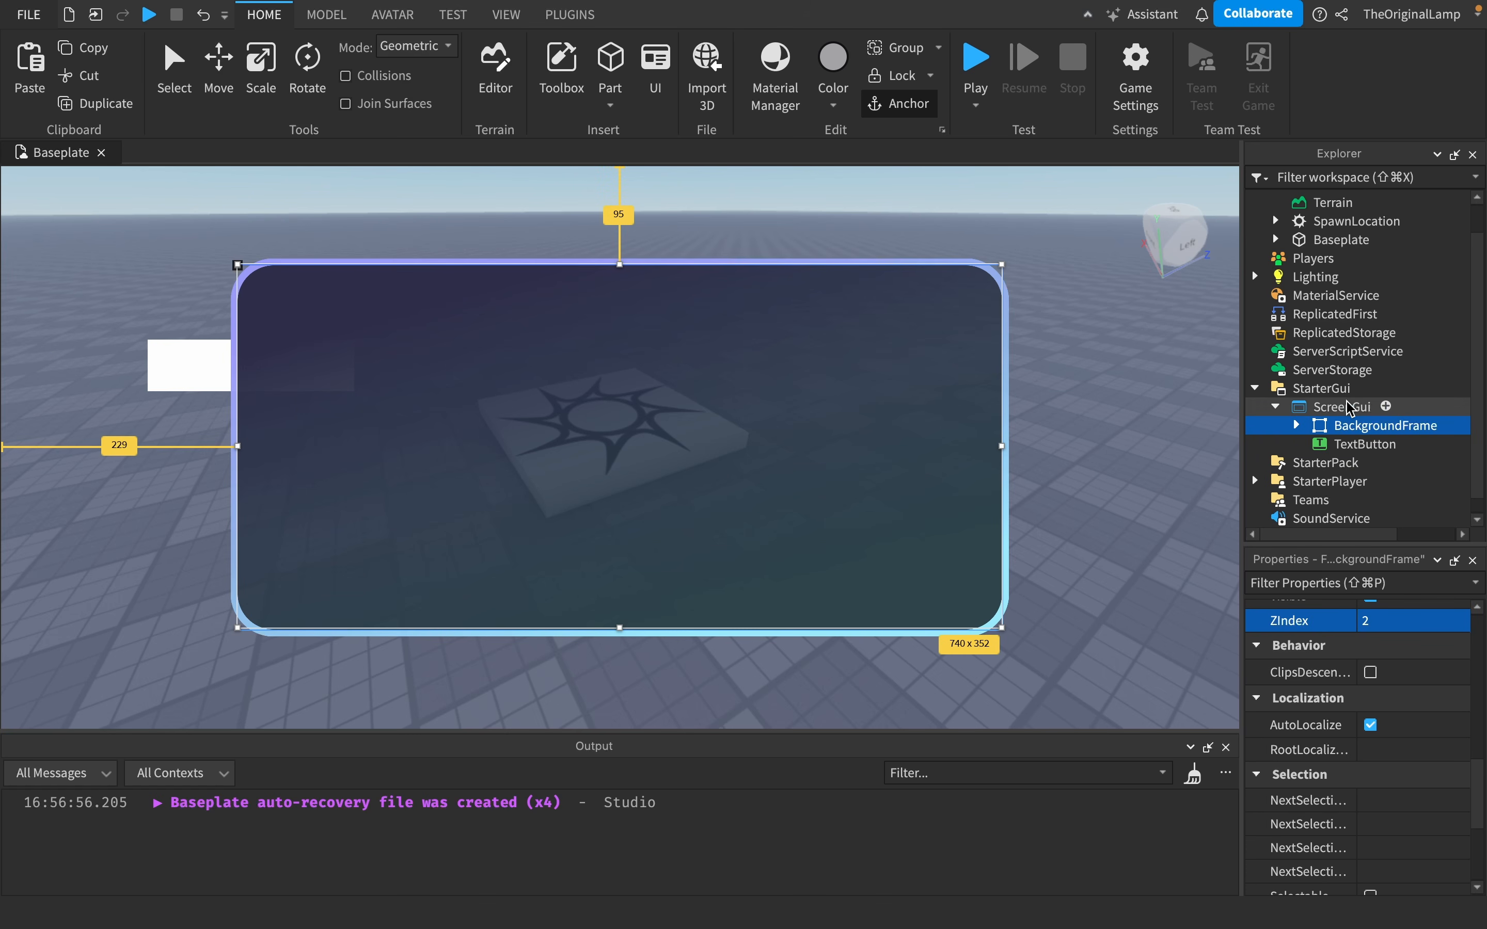
left_click(1365, 444)
left_click(1381, 668)
type("3")
key("Return")
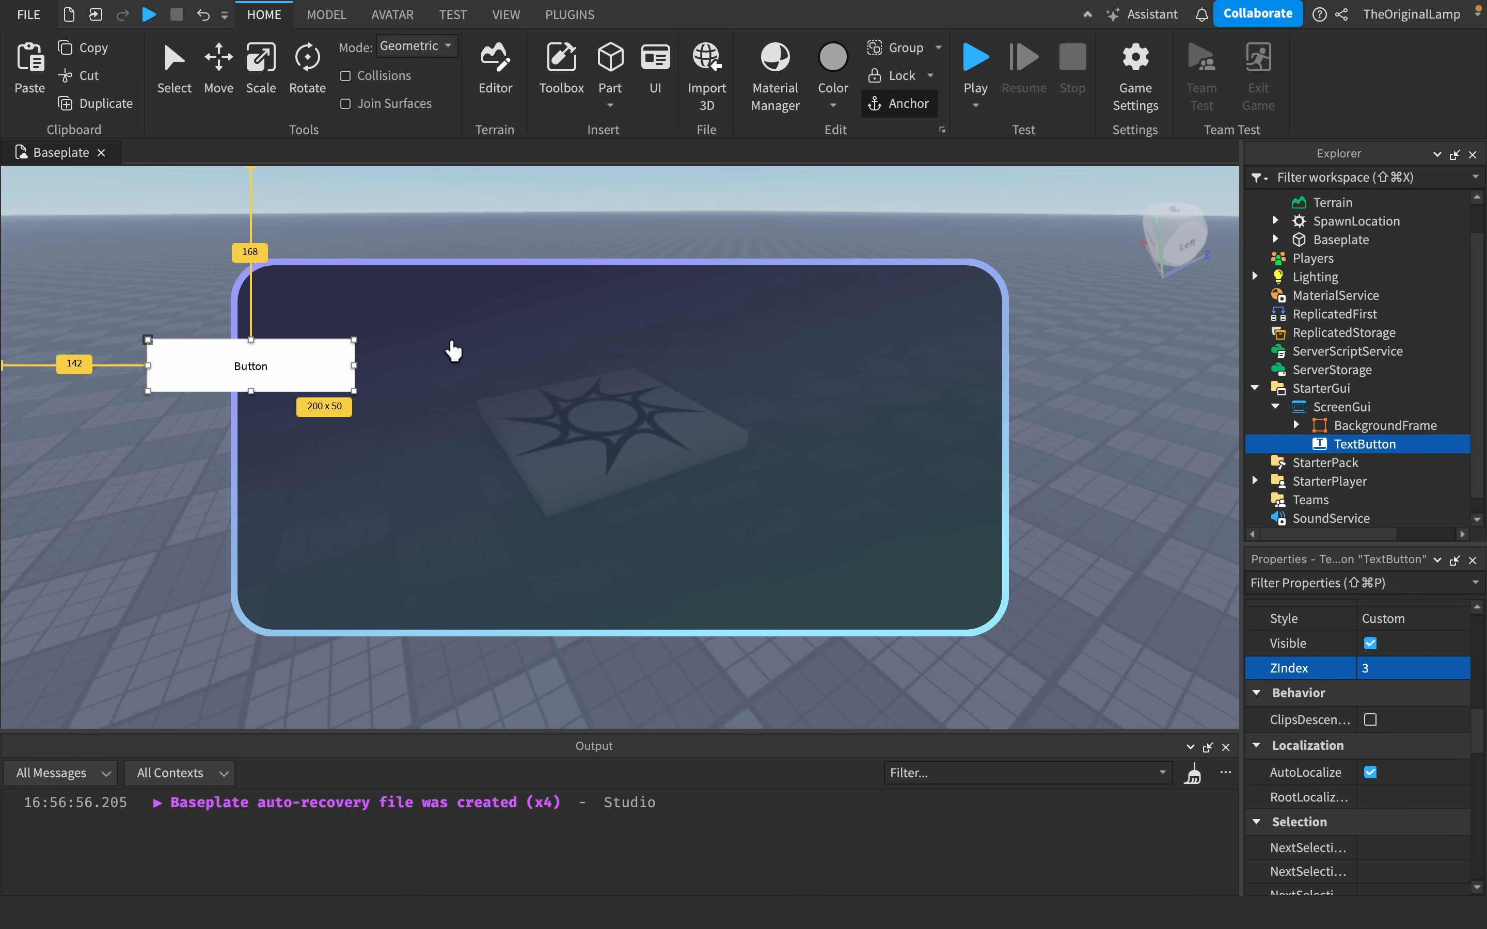
- Set the BackgroundFrame's ZIndex to 4
left_click(1327, 427)
left_click(1392, 622)
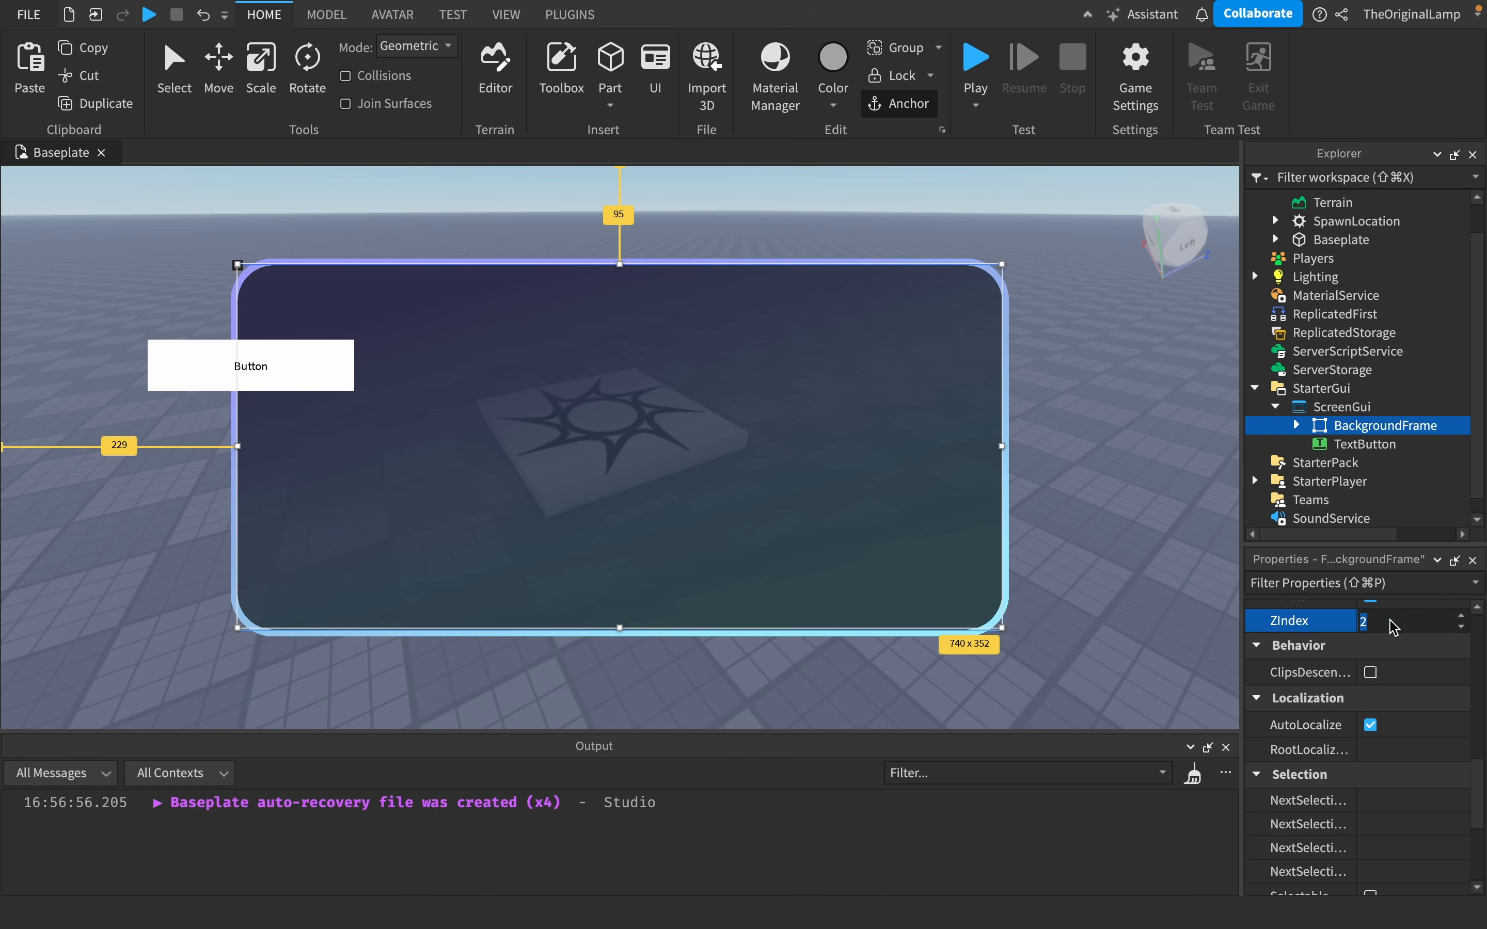
type("4")
key("Return")
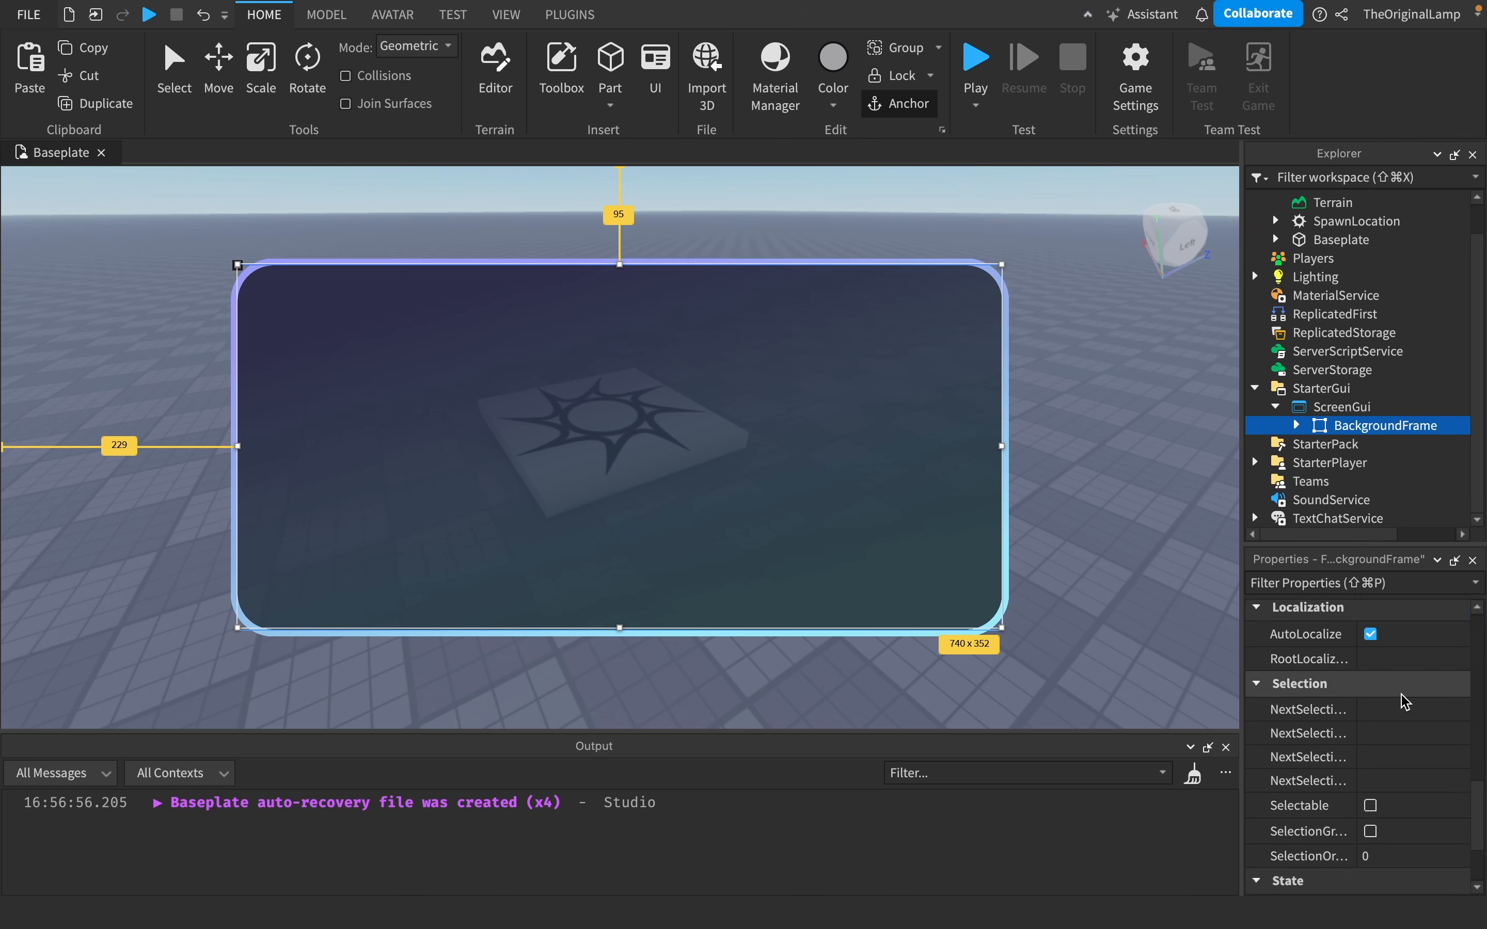
- Insert a TextBox into the BackgroundFrame
scroll(1401, 696, "up", 8)
scroll(1403, 700, "up", 4)
mouse_move(1454, 428)
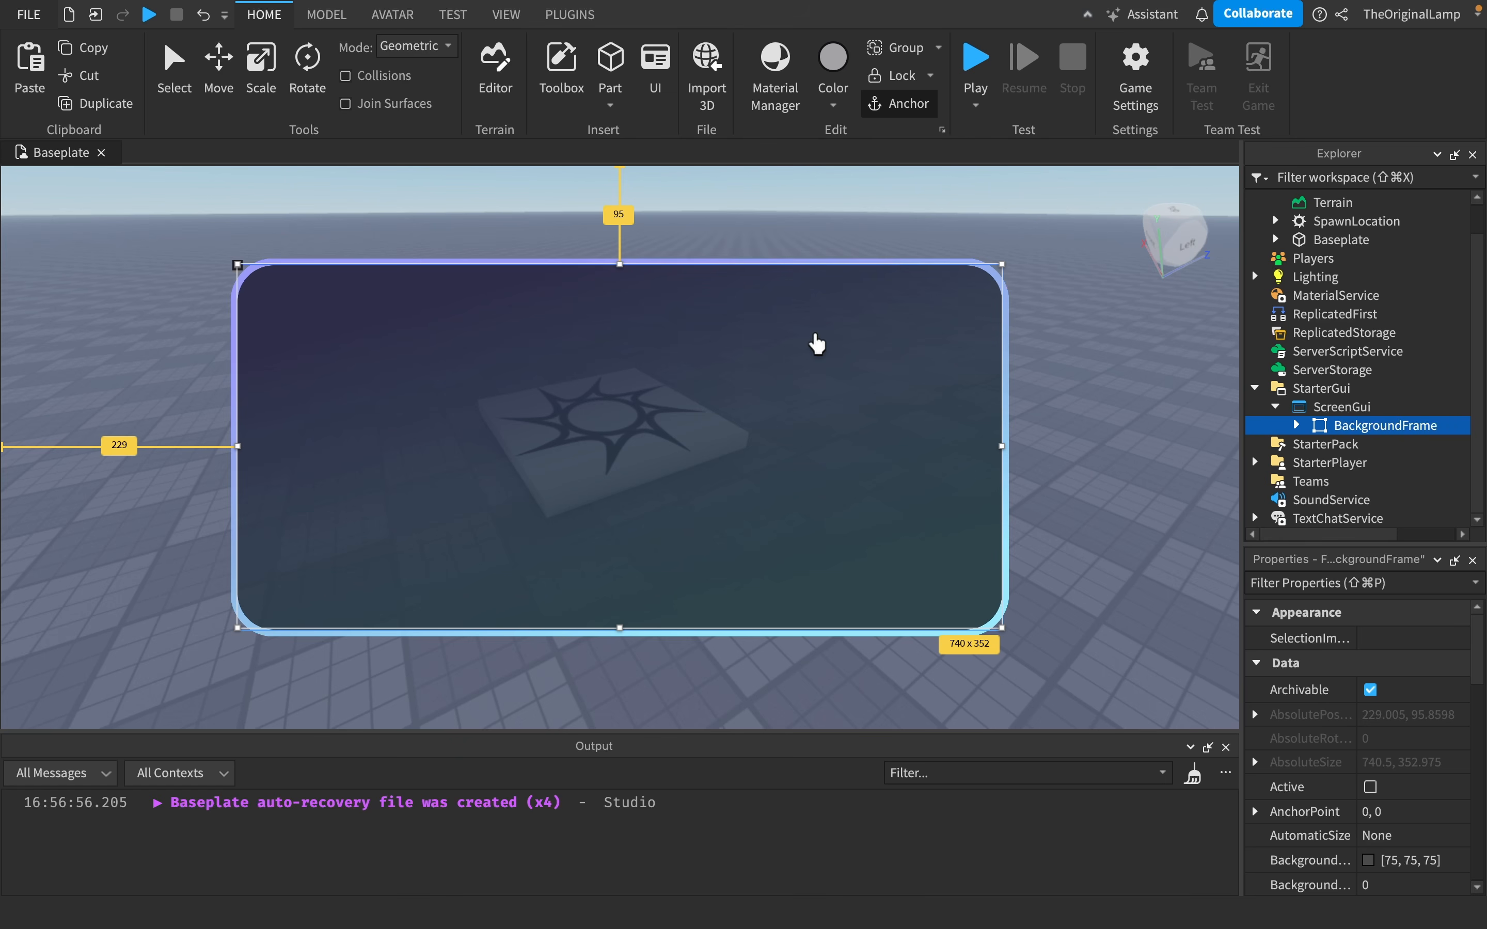
left_click(1452, 426)
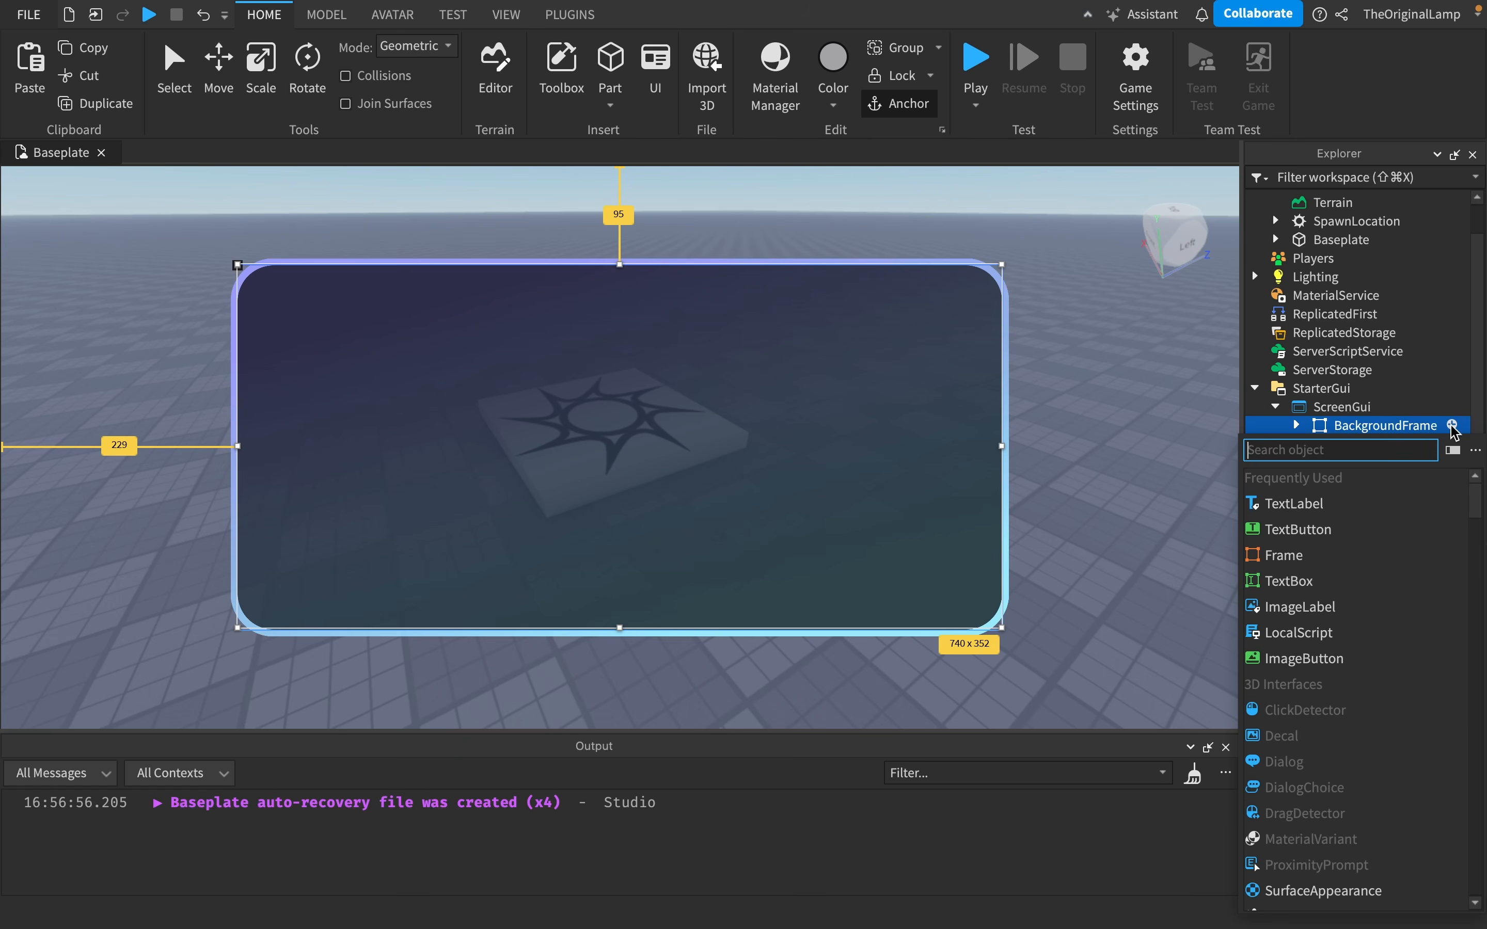
left_click(1312, 591)
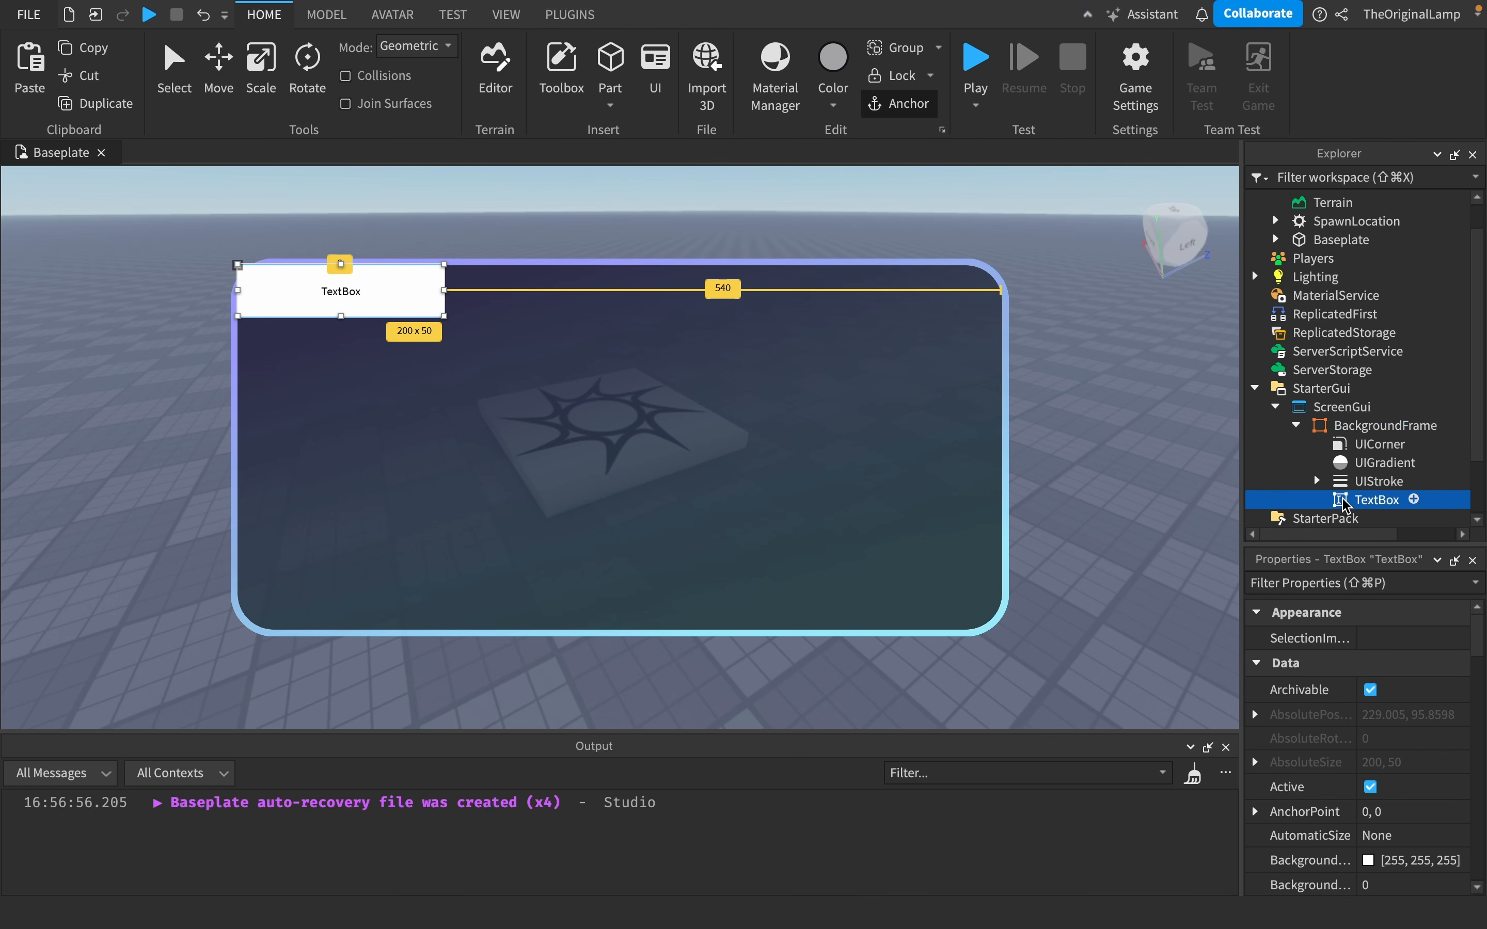
- Examine the TextBox's Size property by expanding its X and Y Scale and Offset components
scroll(1364, 756, "down", 10)
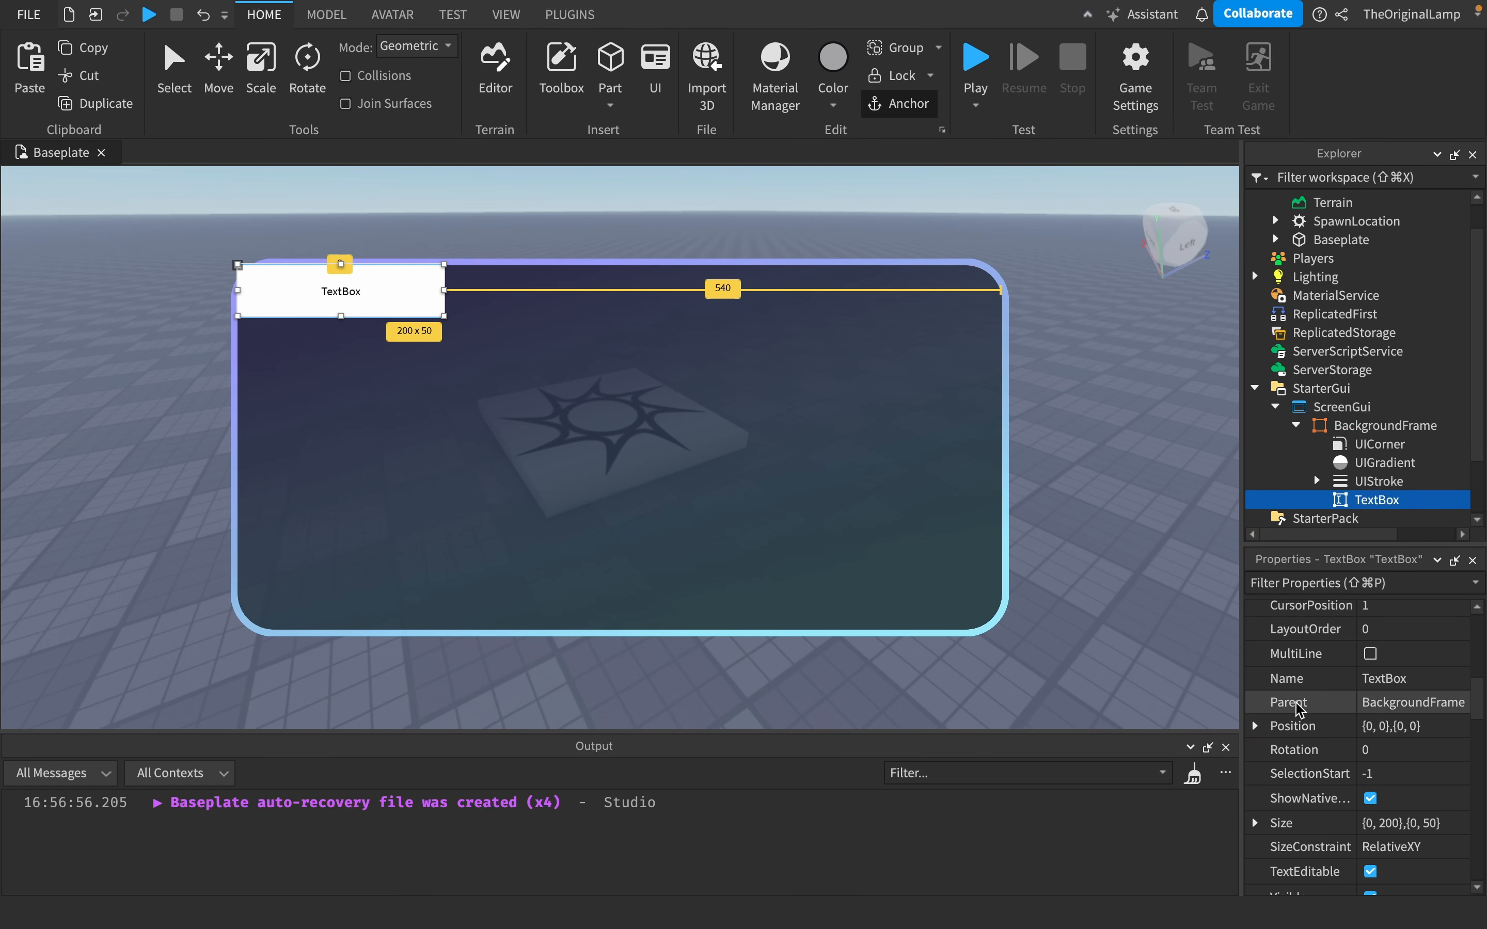
scroll(1298, 708, "down", 2)
left_click(1256, 768)
left_click(1276, 793)
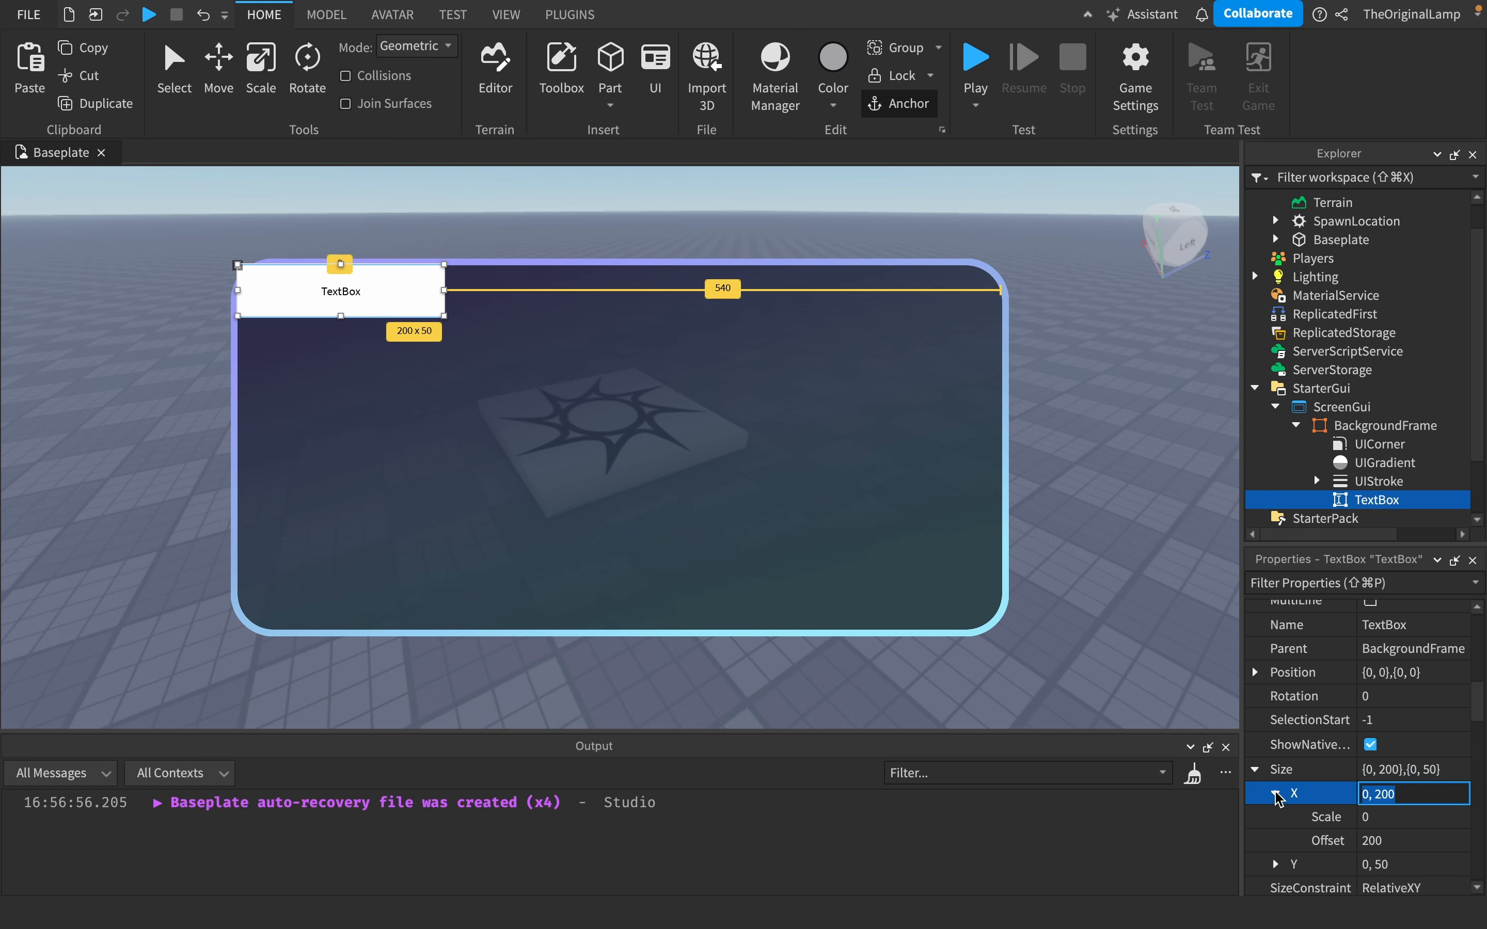
left_click(1274, 795)
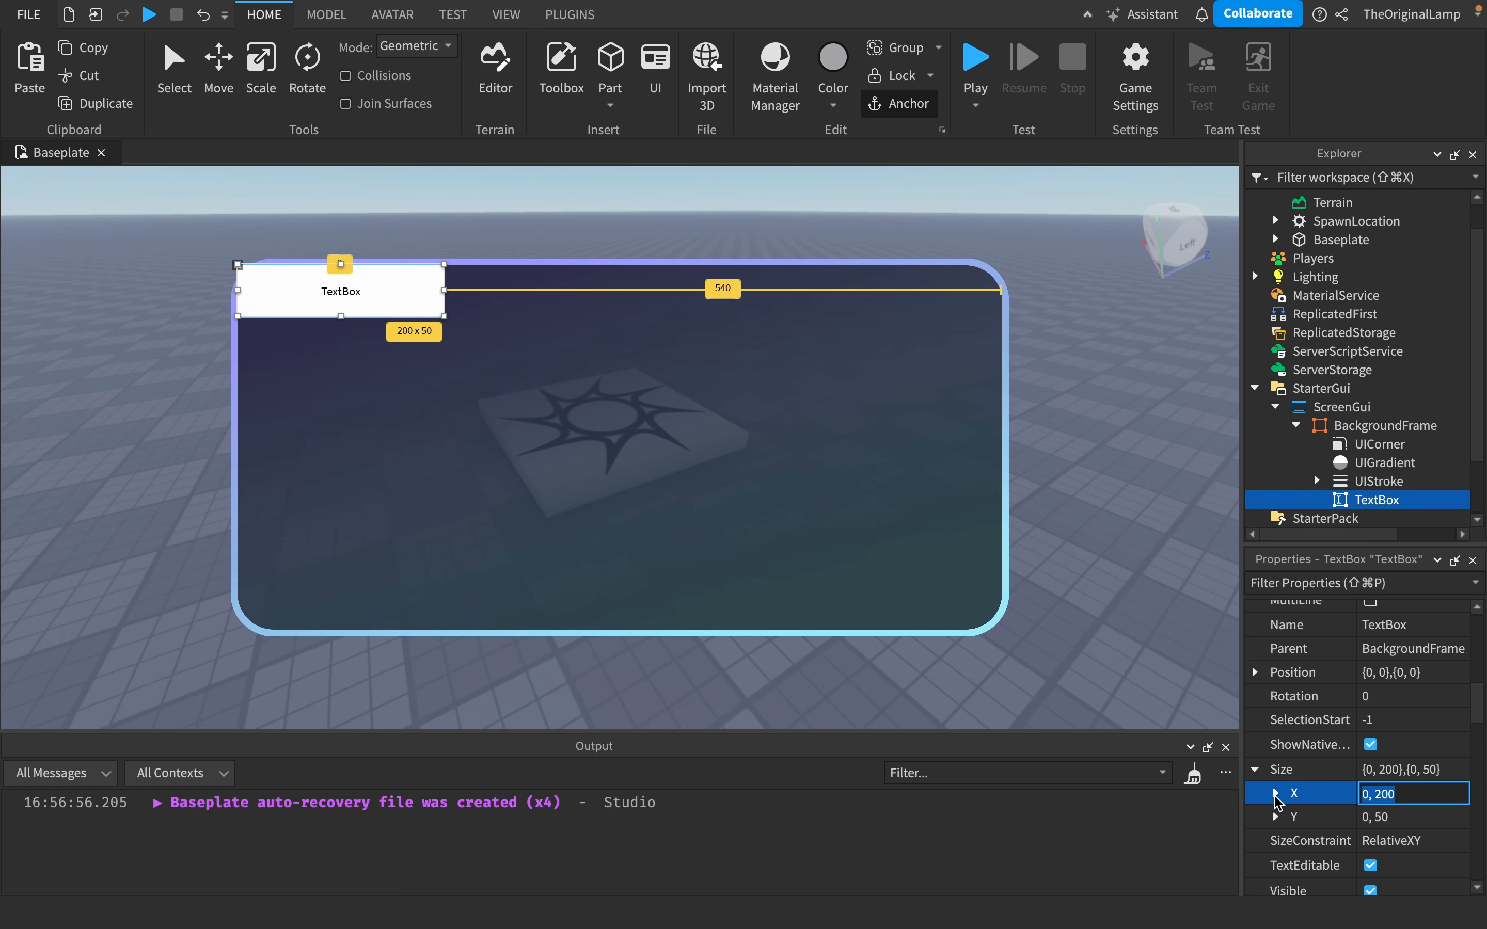
left_click(1275, 818)
left_click(1275, 818)
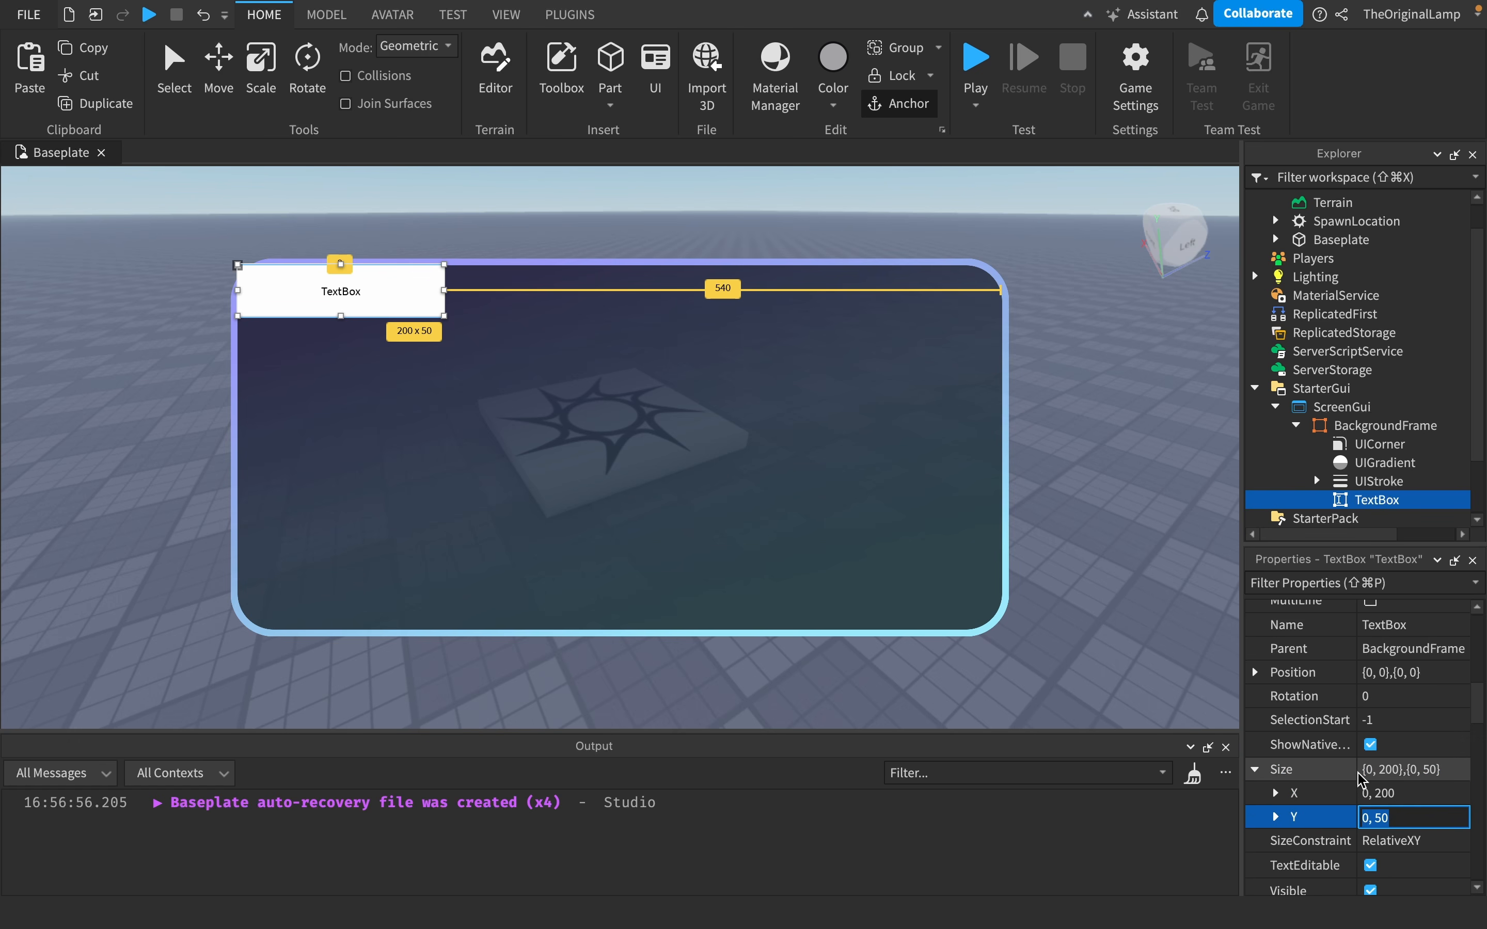
left_click(1372, 771)
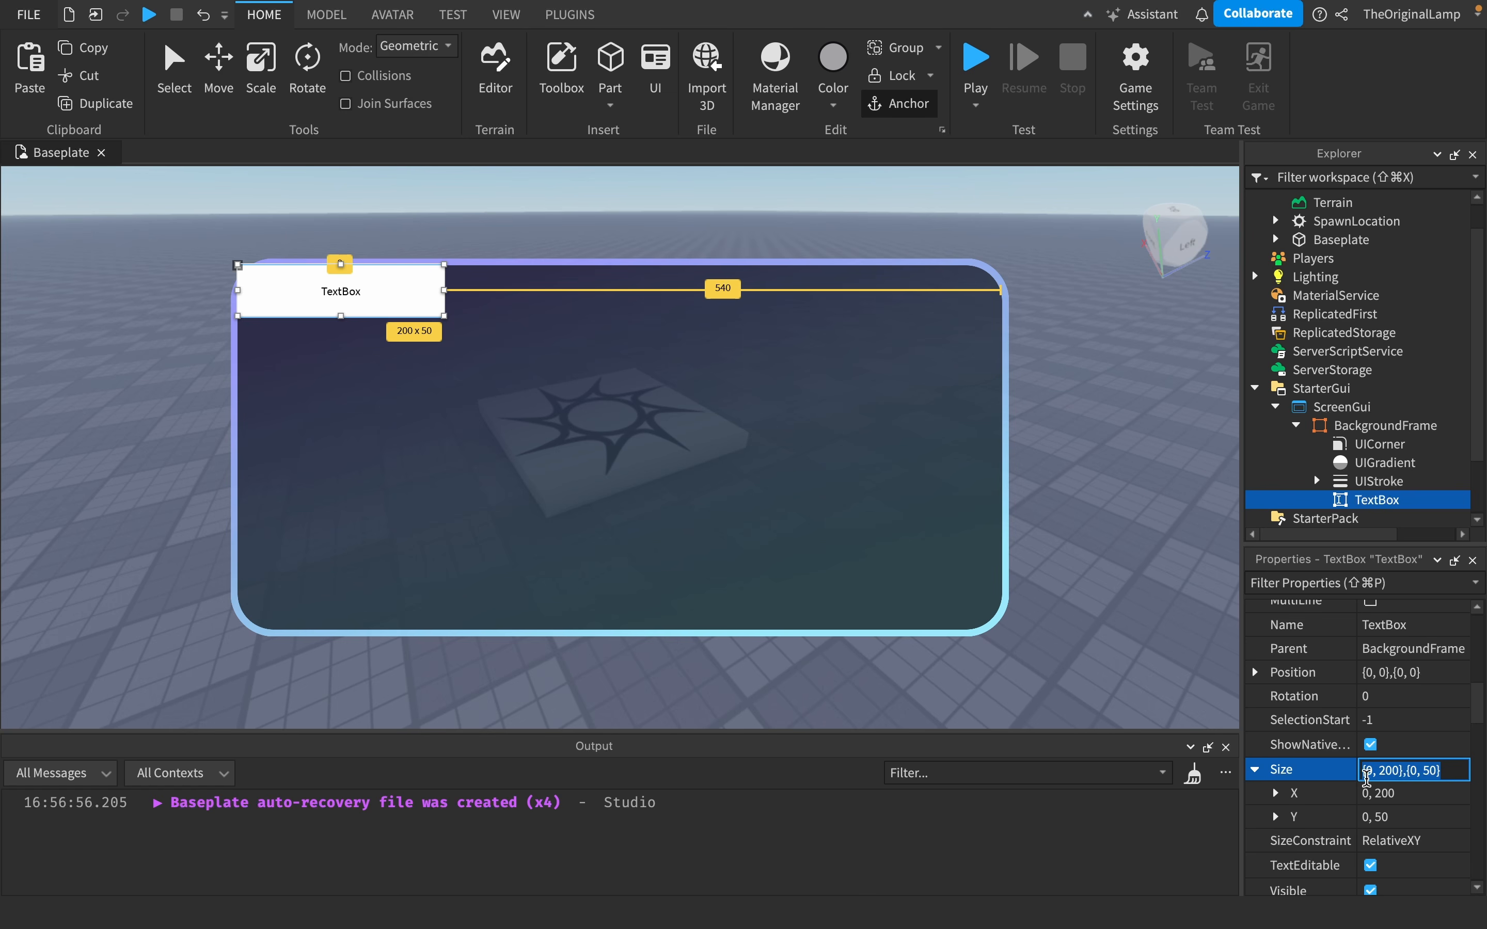
left_click(1276, 793)
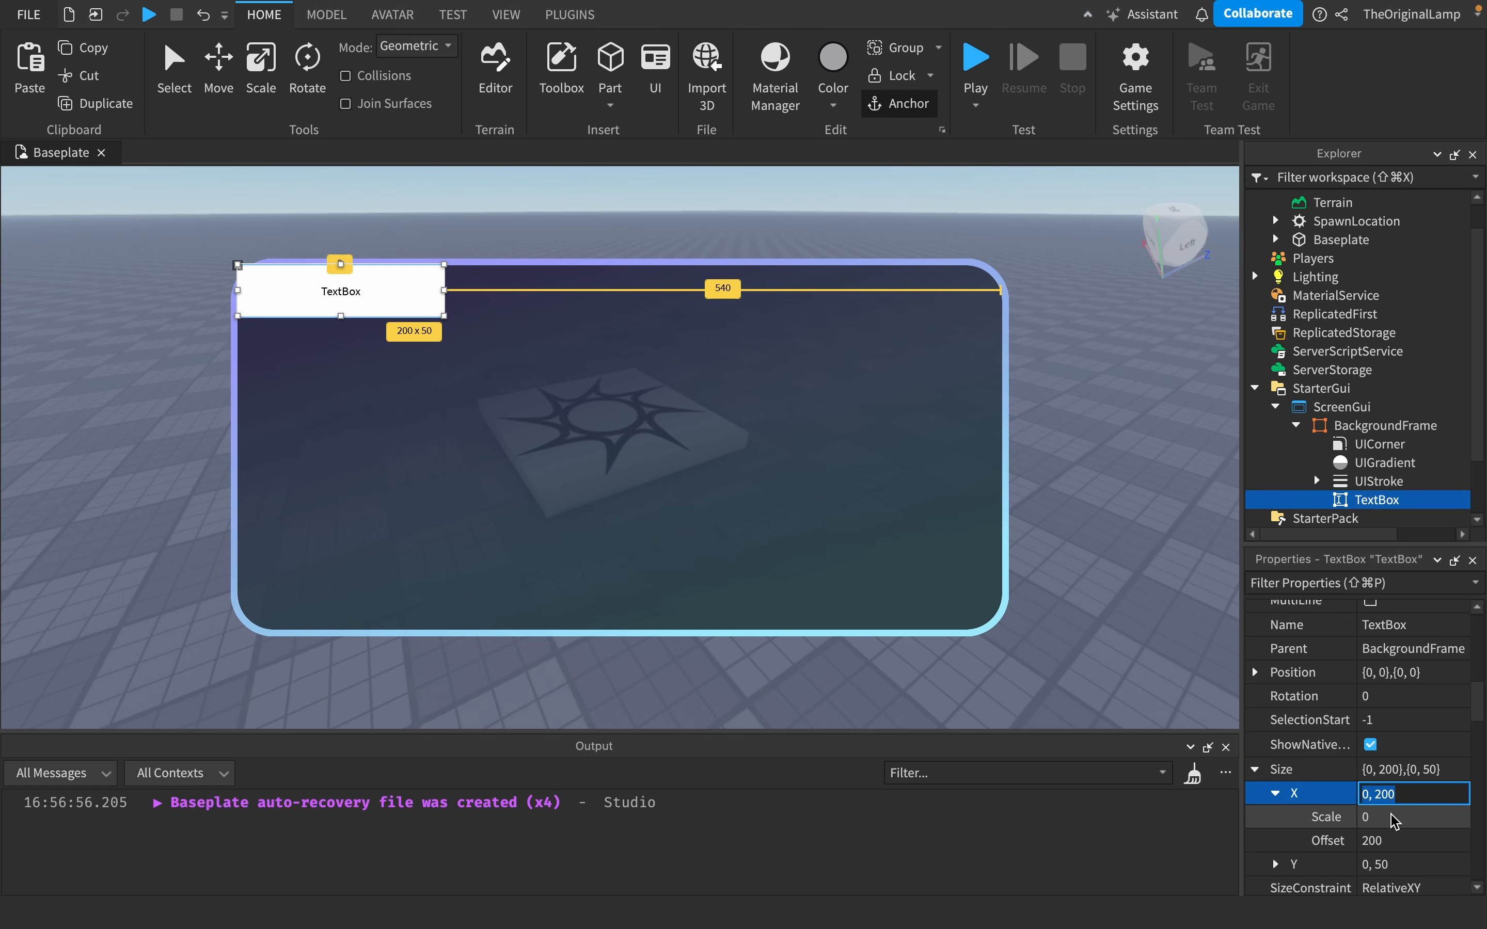
left_click(1386, 864)
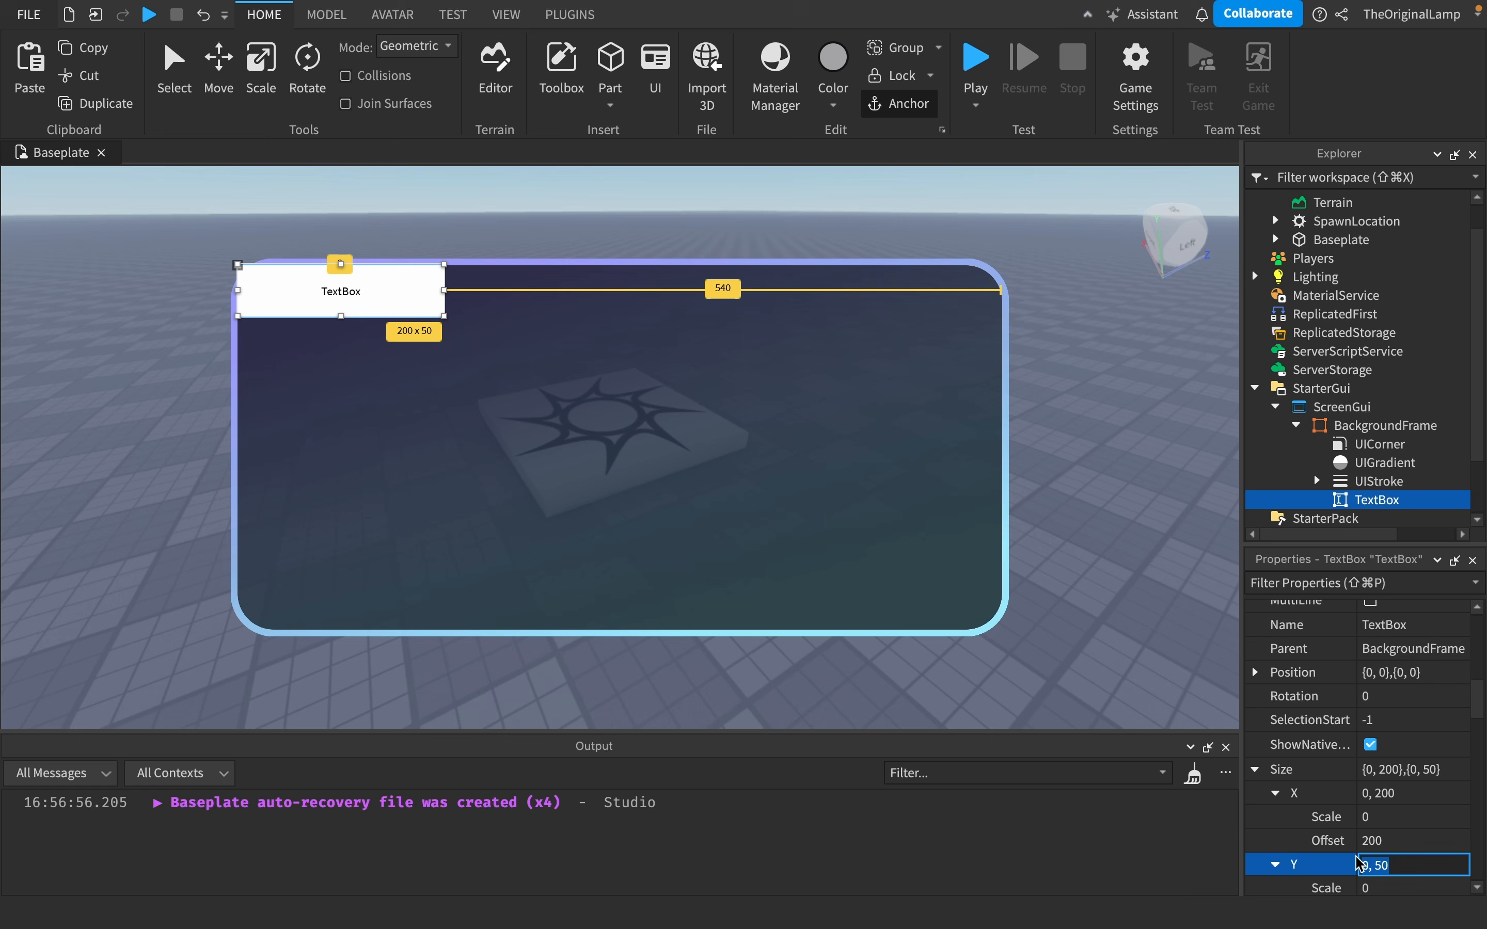
left_click(1276, 864)
left_click(1276, 793)
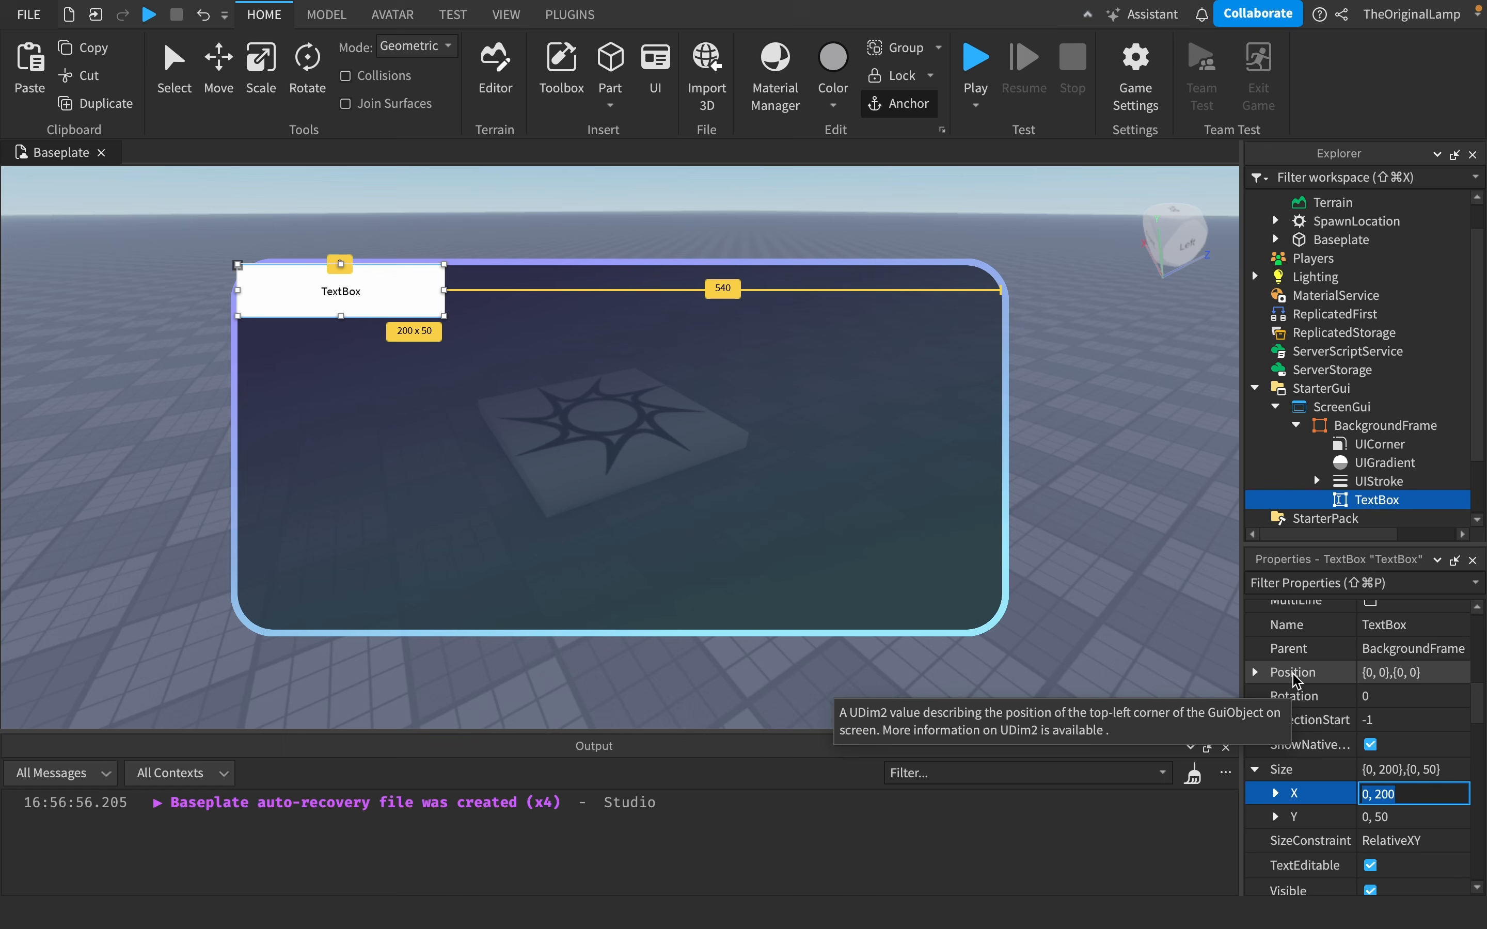
- Set the TextBox's Size to 0.1 scale and 0 offset on both axes
left_click(1385, 768)
type("0.1")
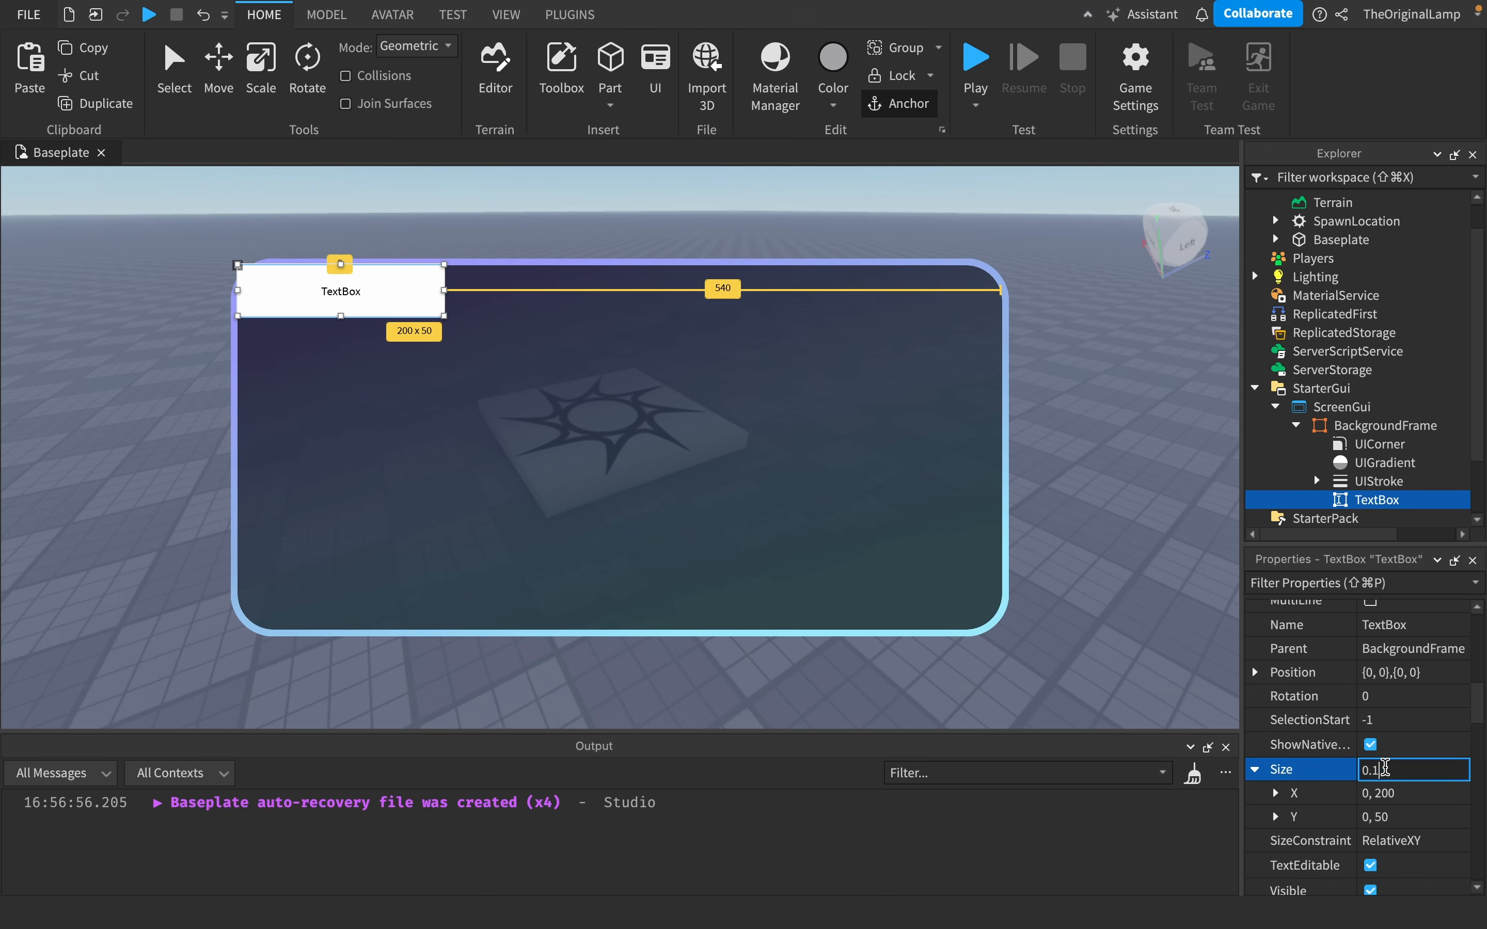
type(",0,0.1,0")
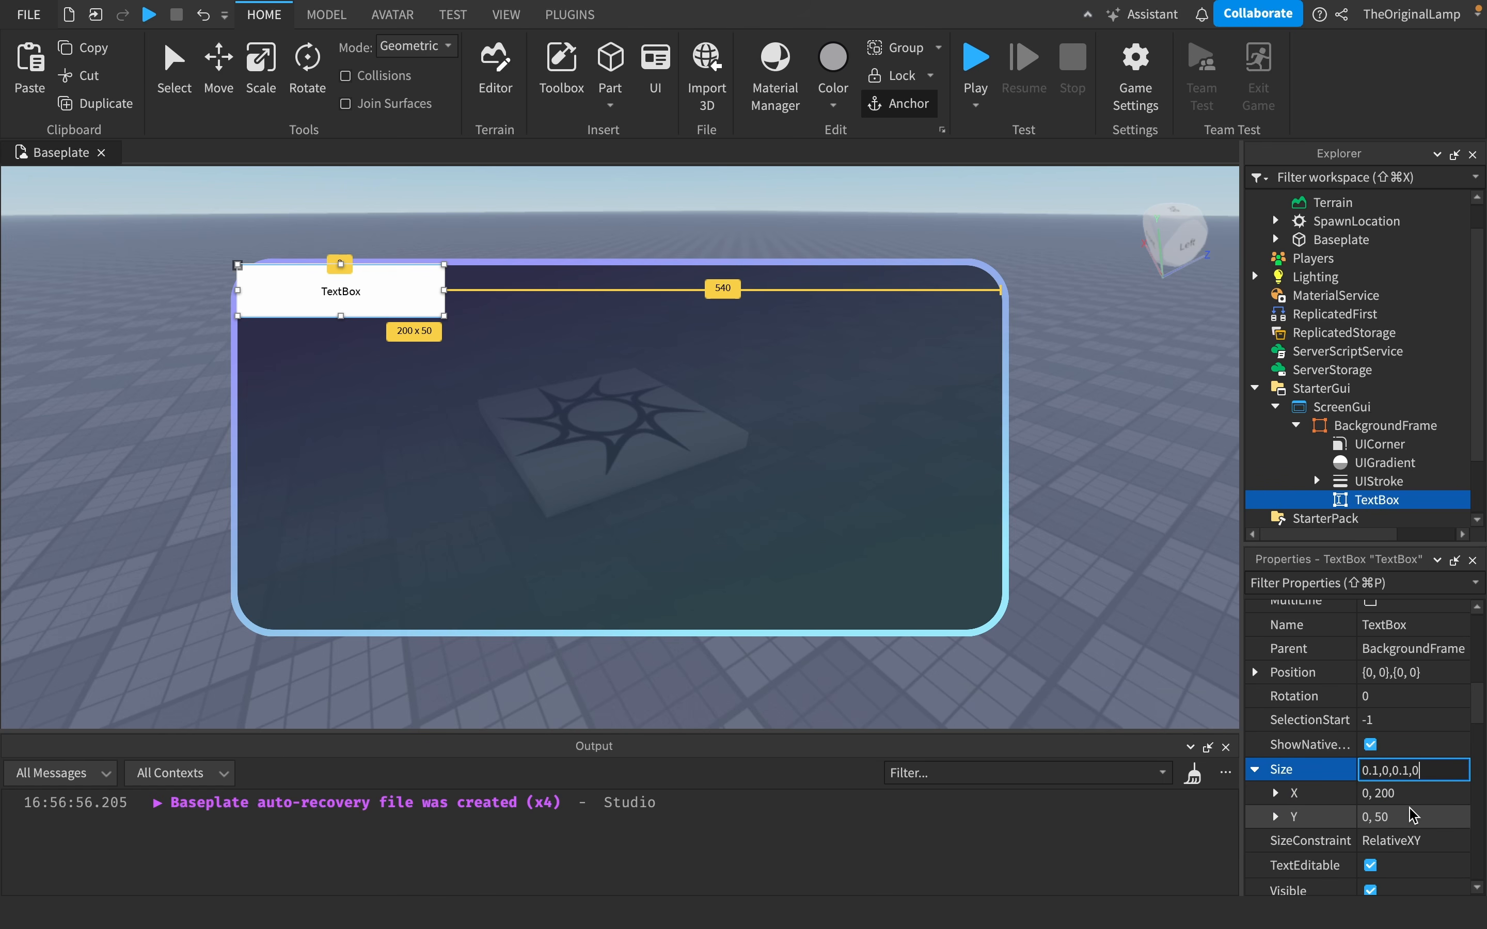
key("Return")
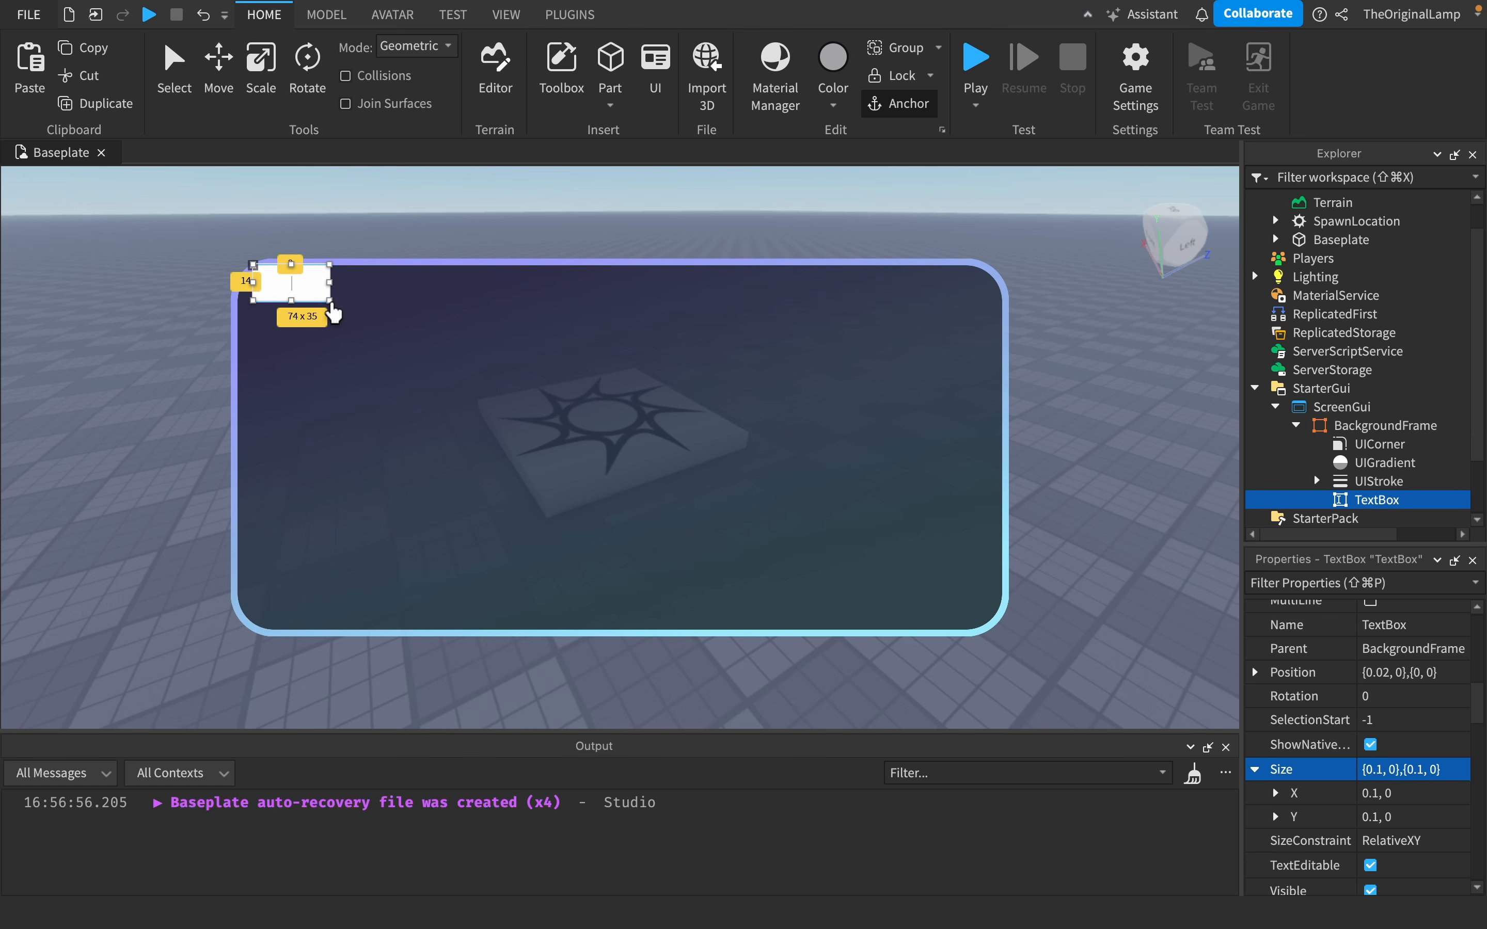
- Resize and move the TextBox to about 351 x 83 near the centre of the frame
left_click_drag(338, 307, 428, 338)
key("super+z")
left_click(1376, 500)
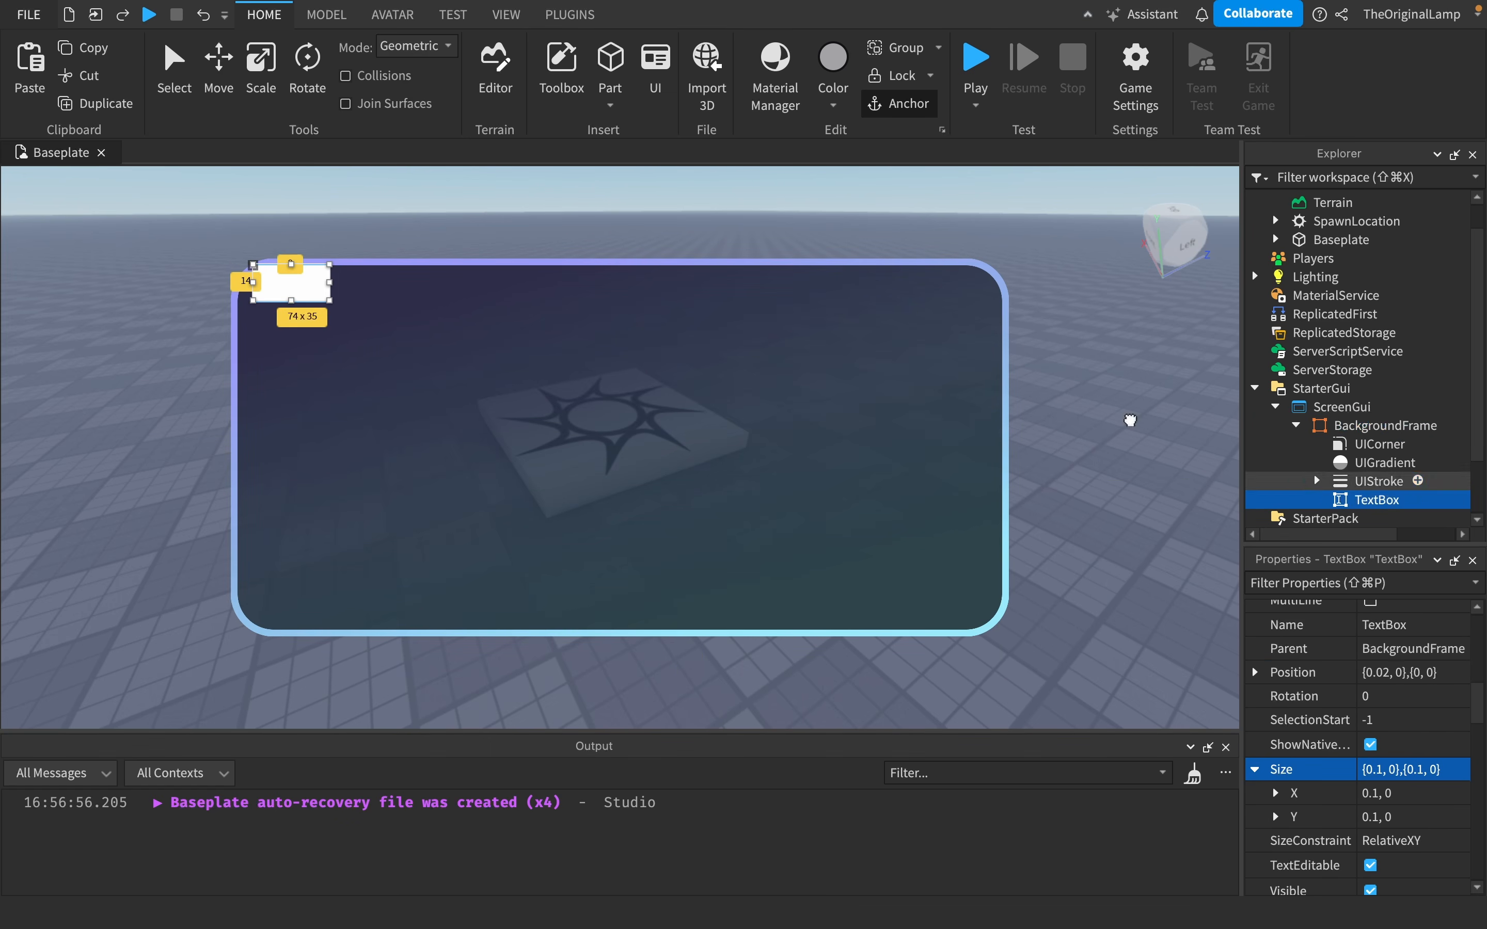
left_click_drag(328, 300, 680, 465)
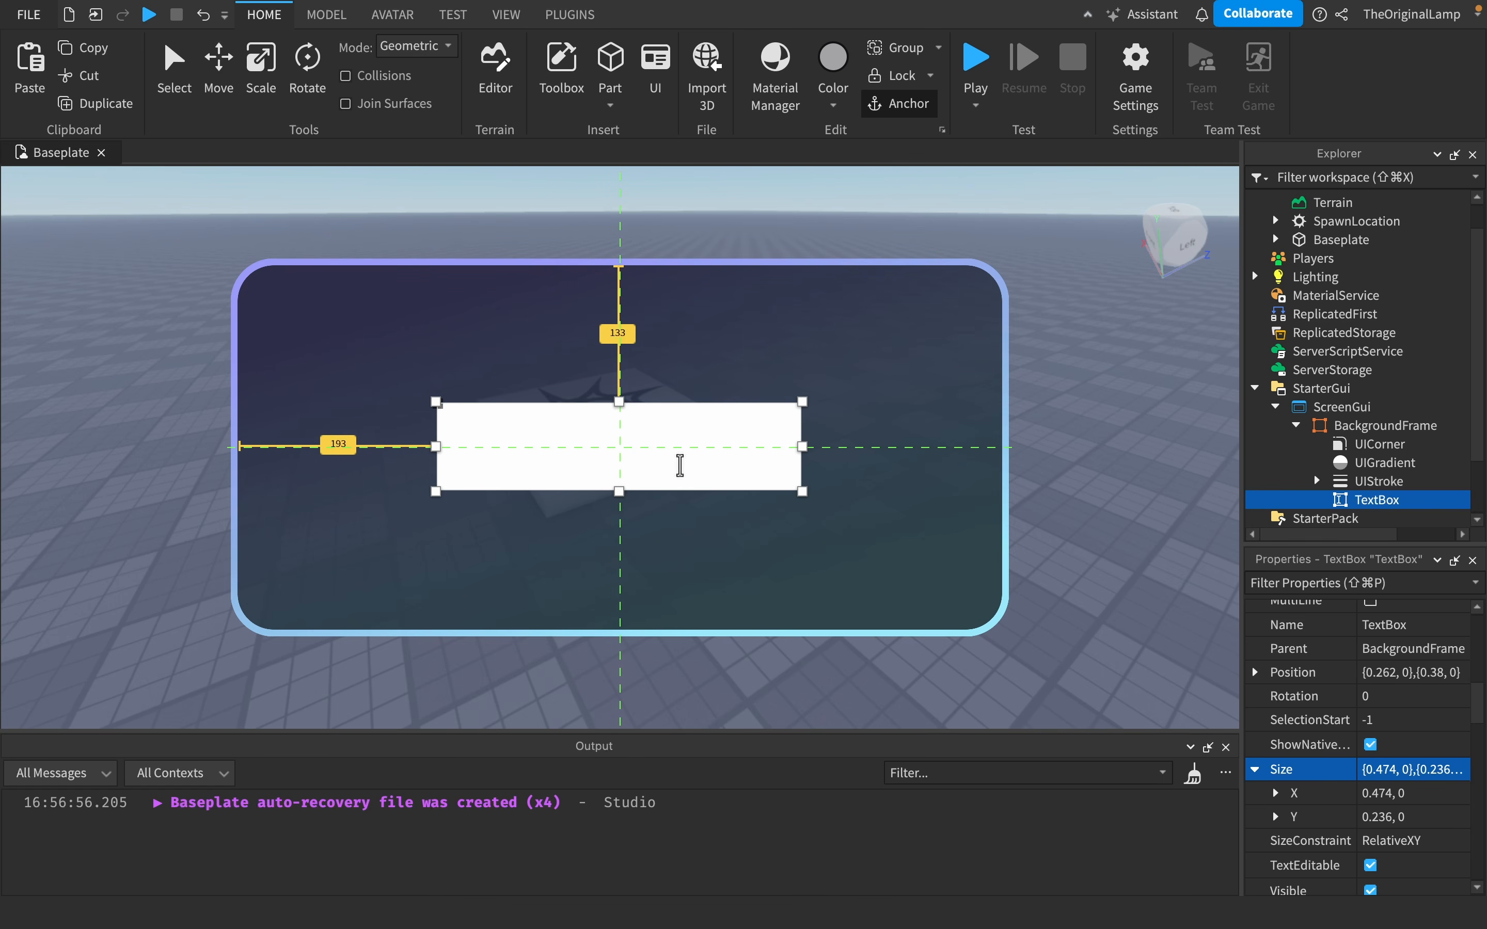
- Set the TextBox's Size to {1, 0},{1, 0}
left_click(1392, 486)
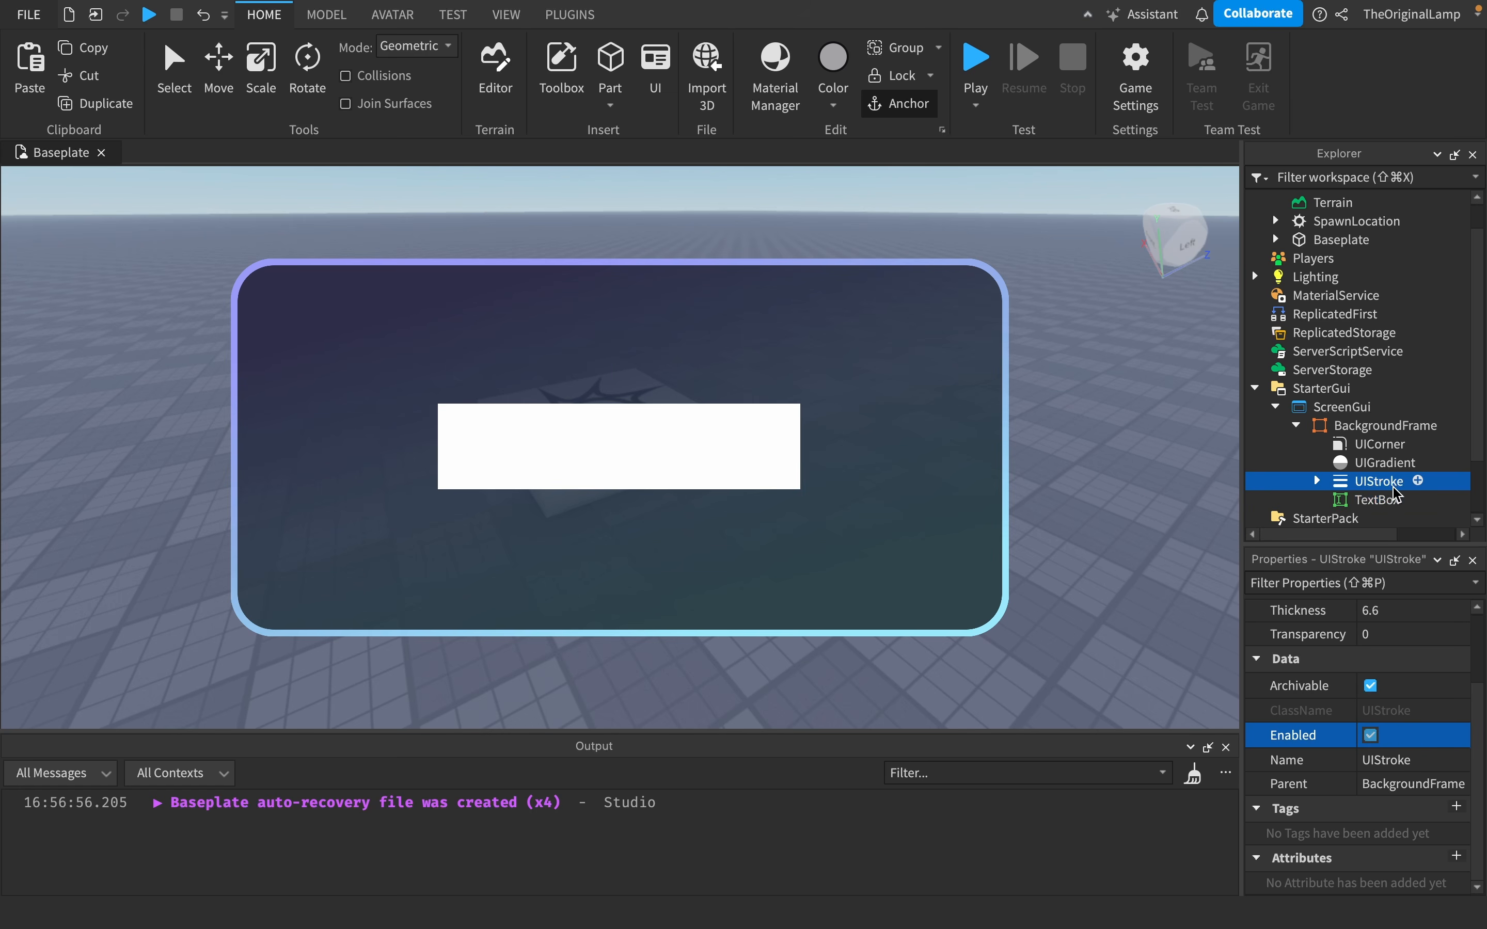
left_click(1390, 499)
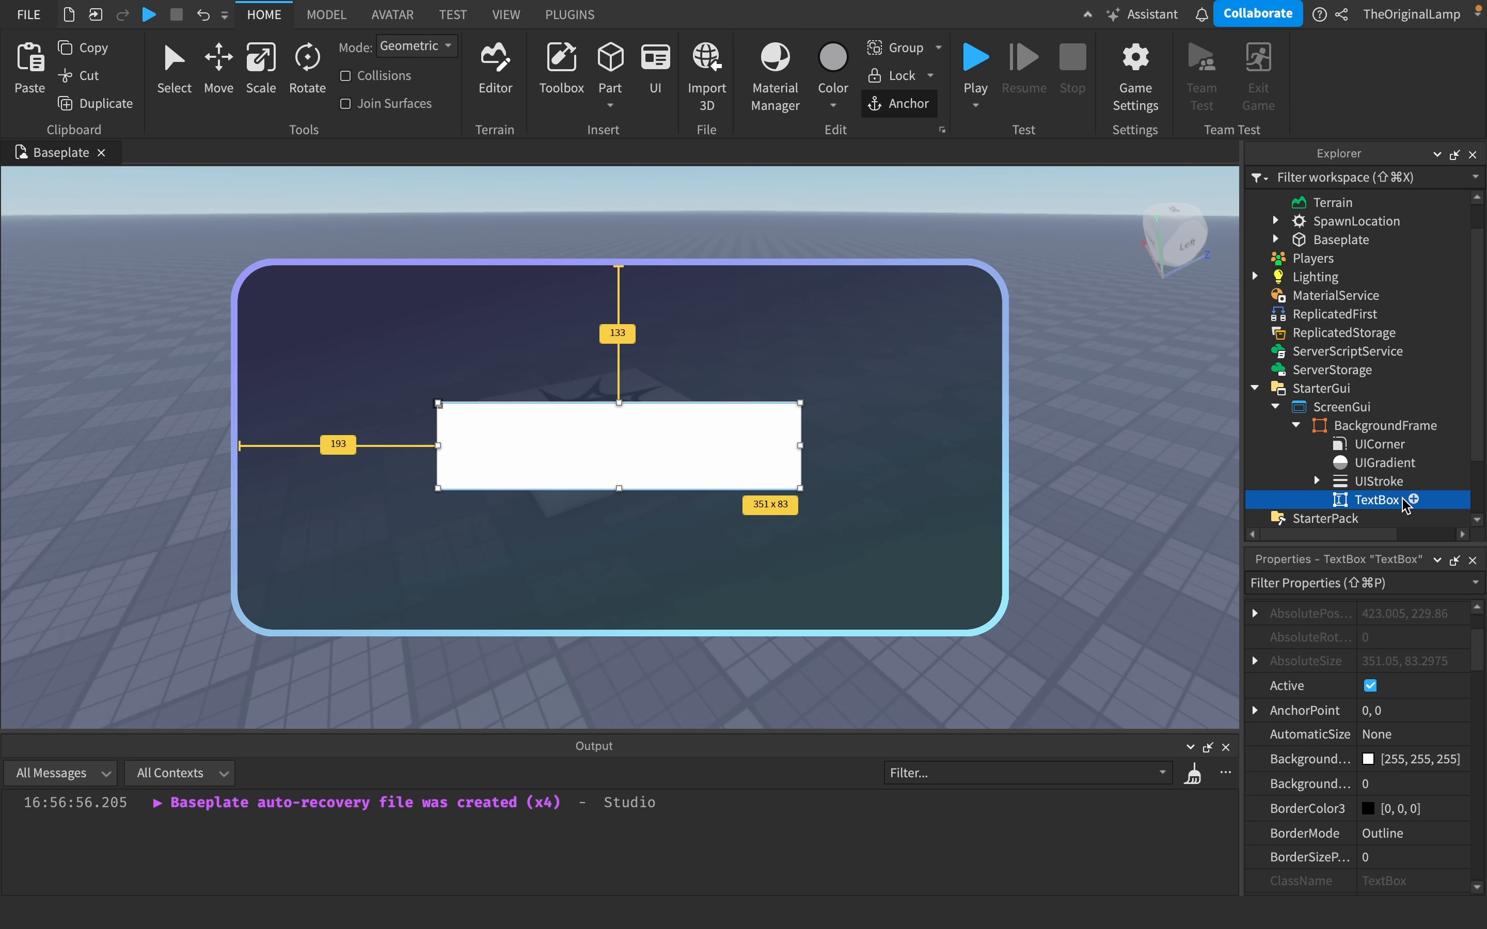
left_click(1330, 426)
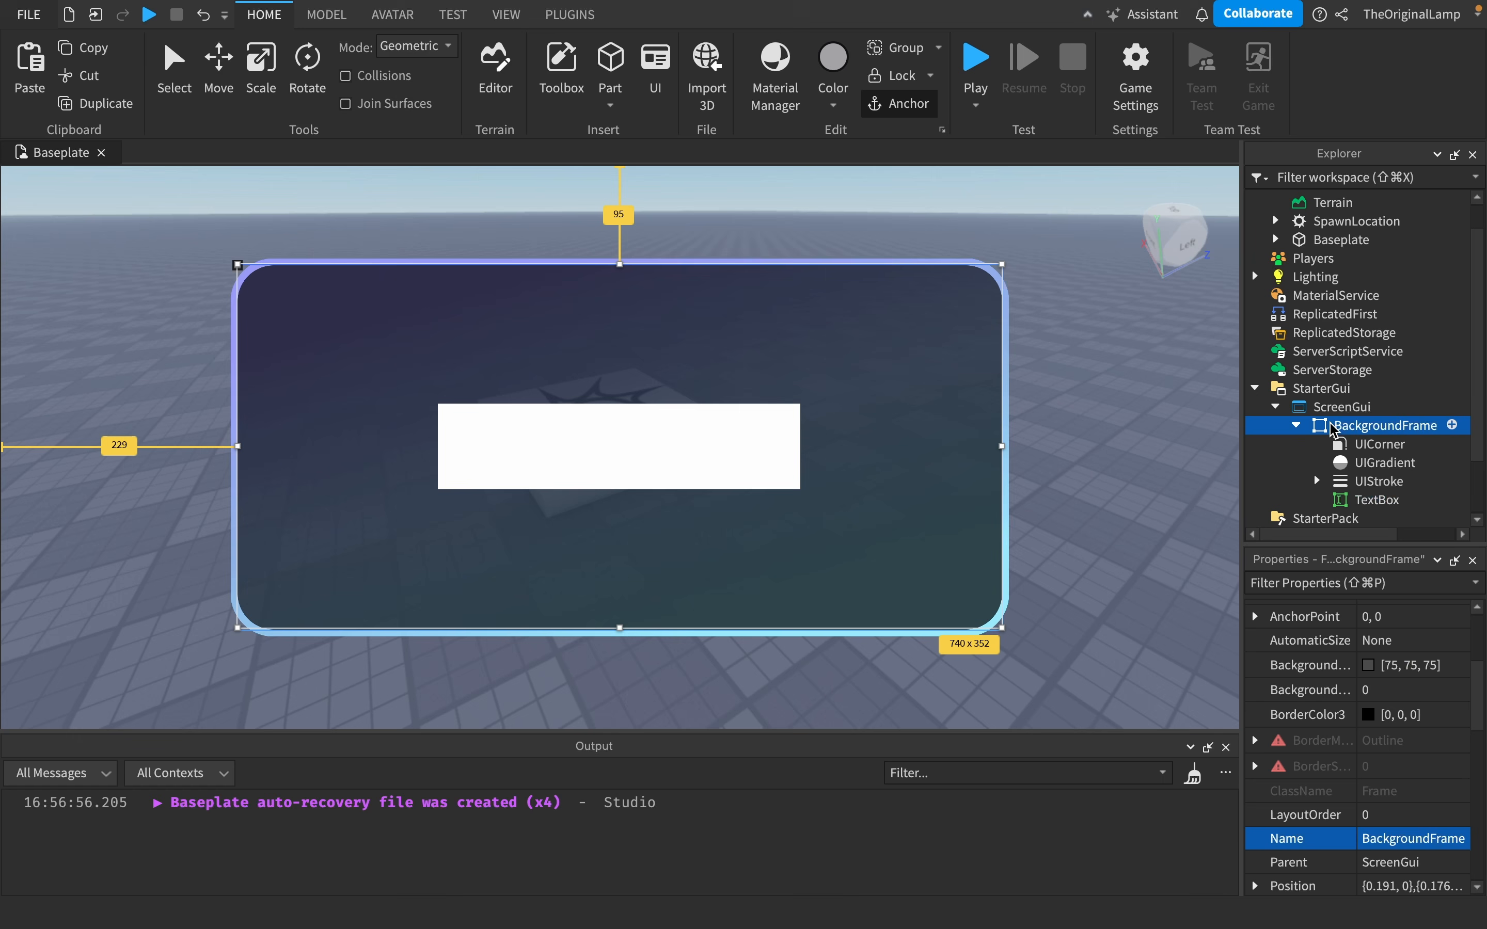
left_click(1369, 500)
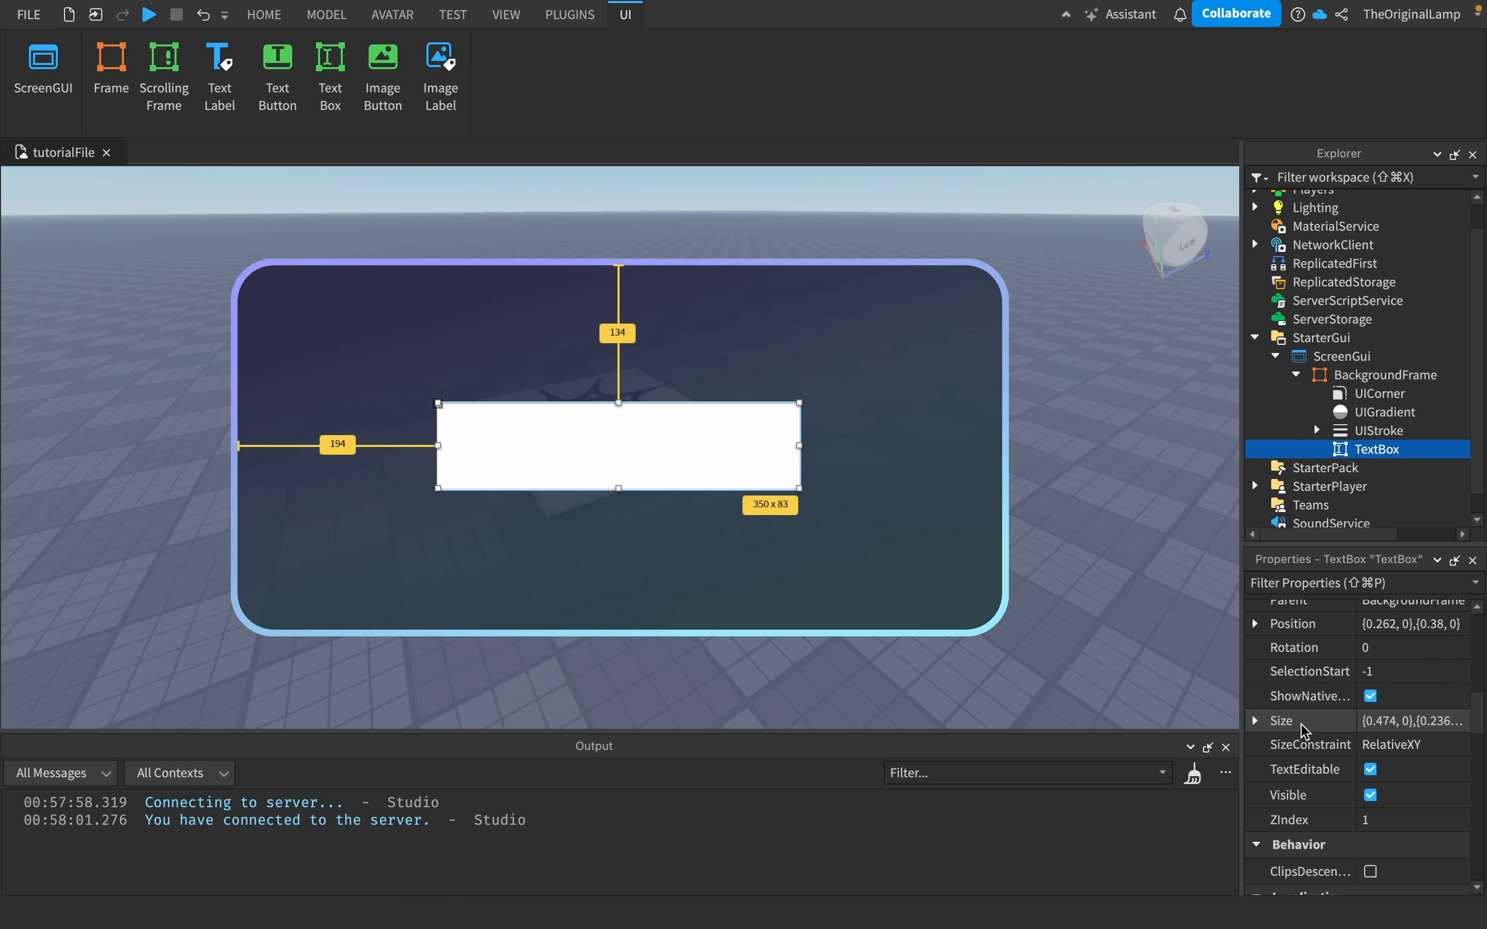
left_click(1378, 724)
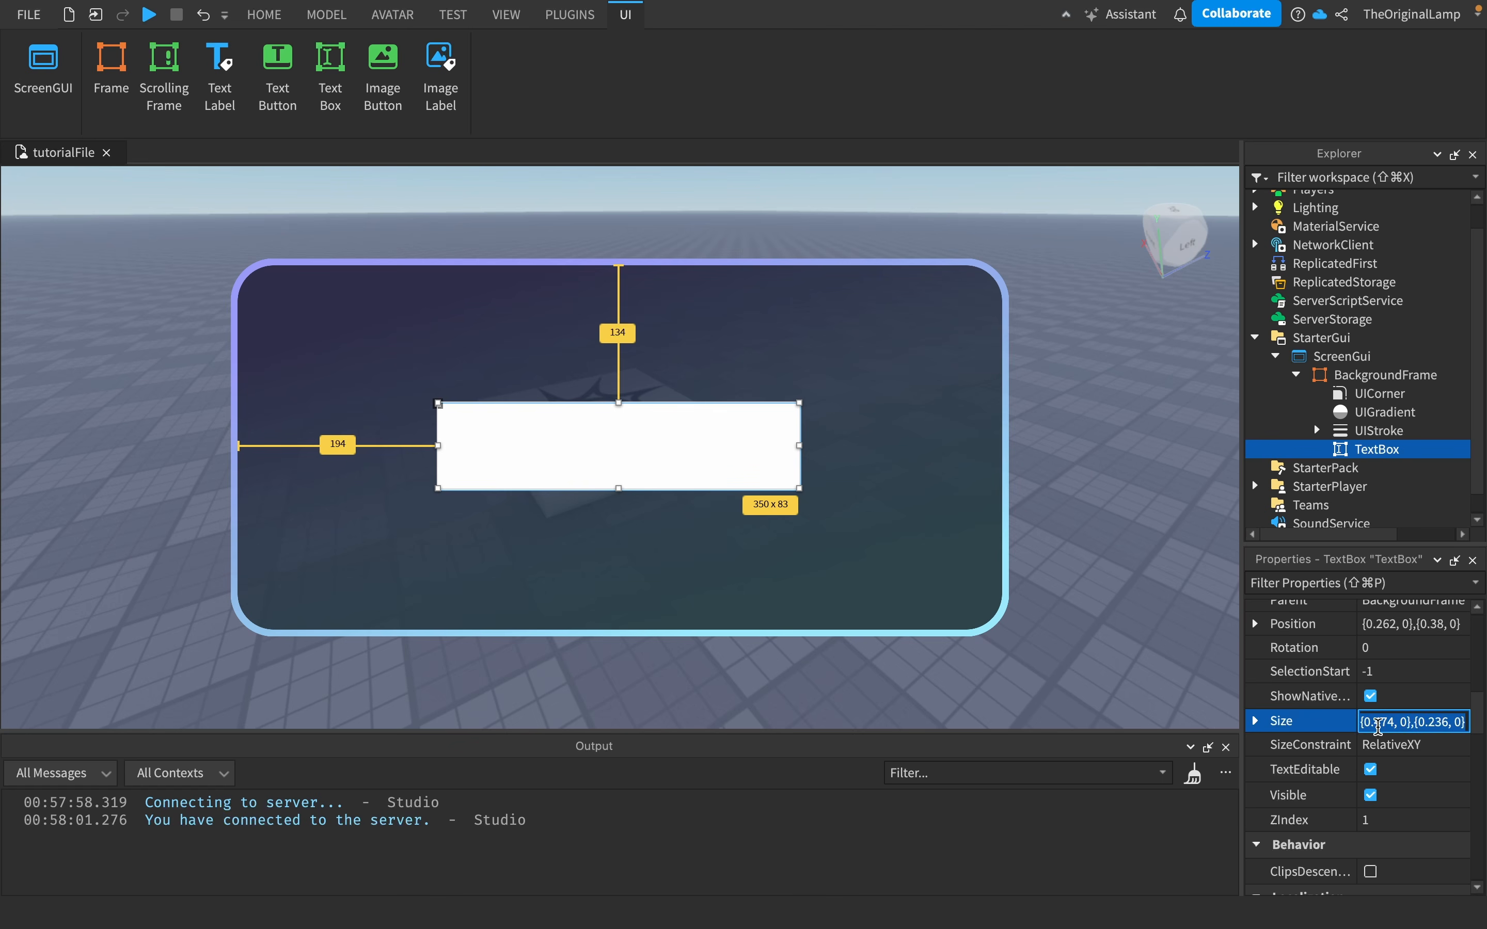
type("1,0,1, 0},{1, 0")
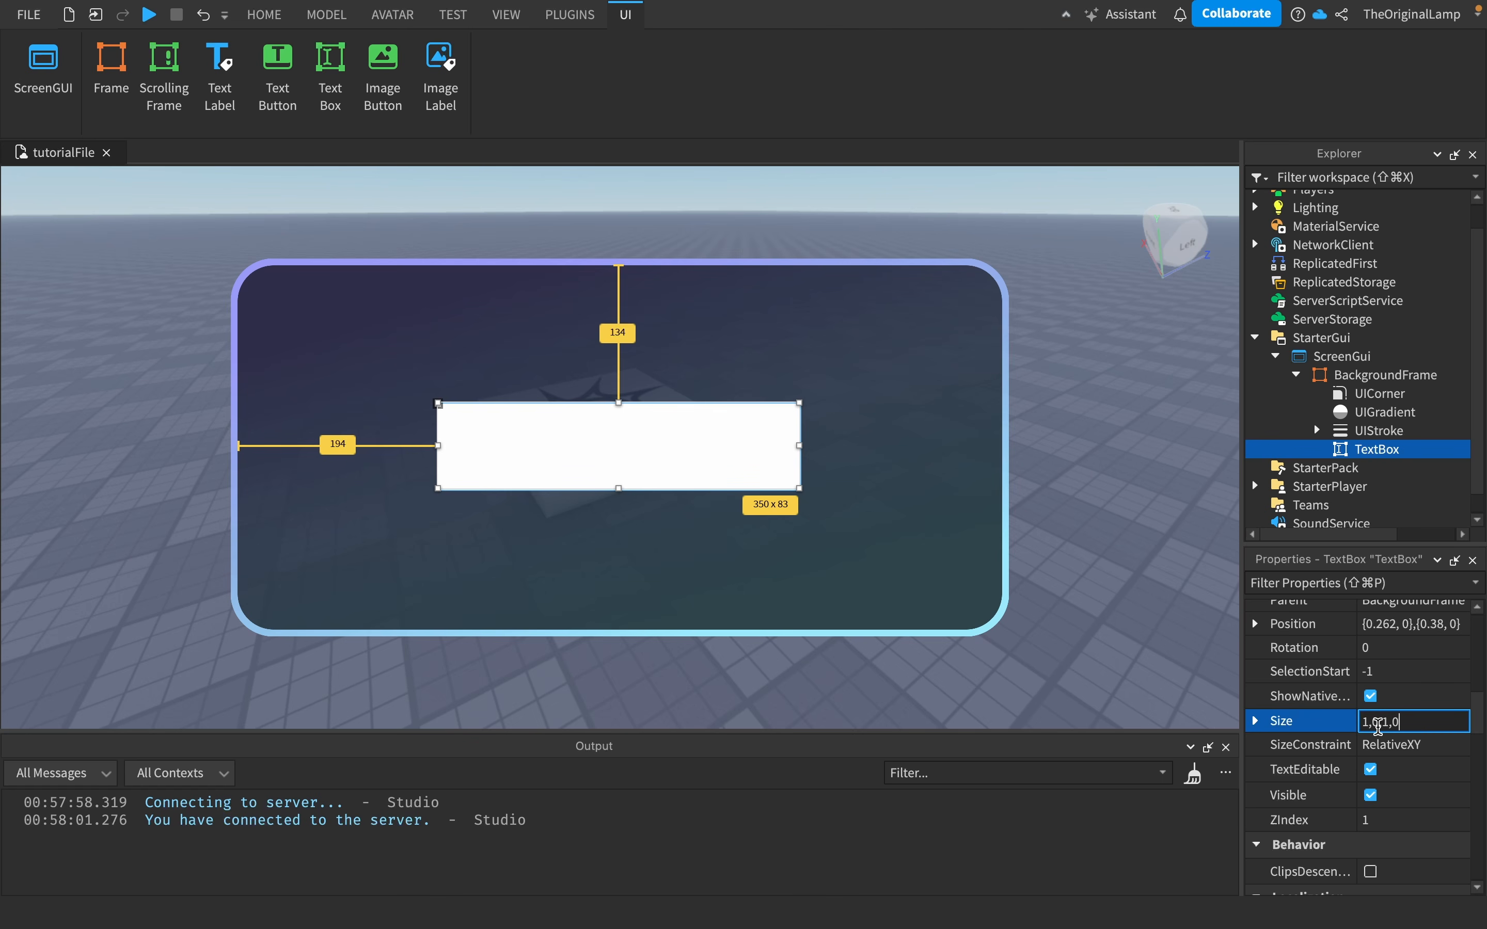
key("Return")
- Set the TextBox's Position to {0, 0},{0, 0}
scroll(1413, 676, "up", 2)
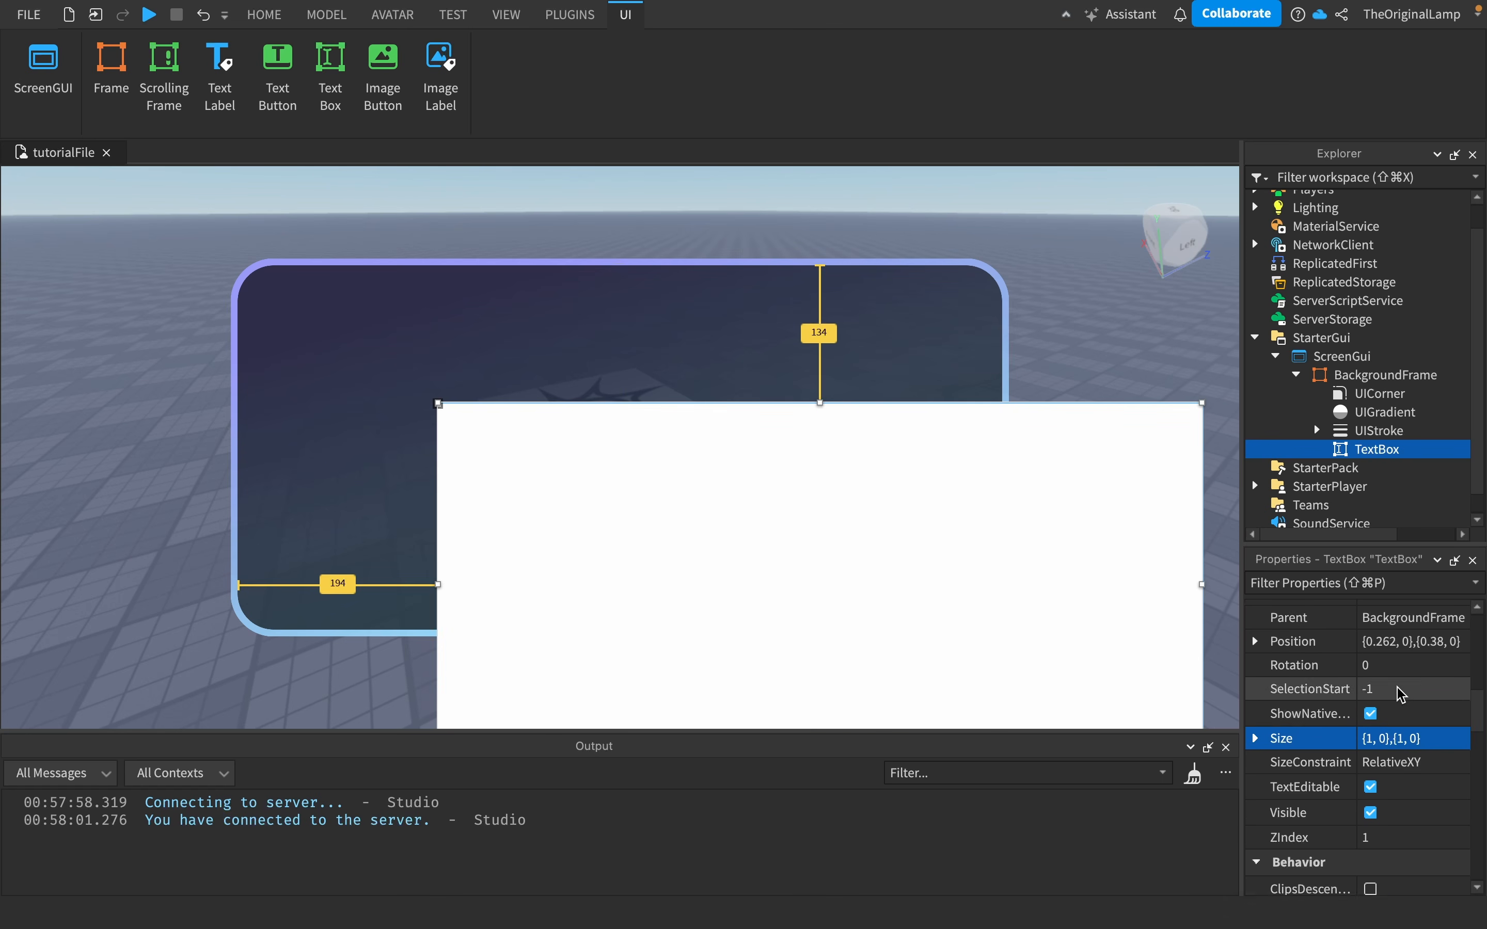
left_click(1415, 682)
type("0,0,0,0")
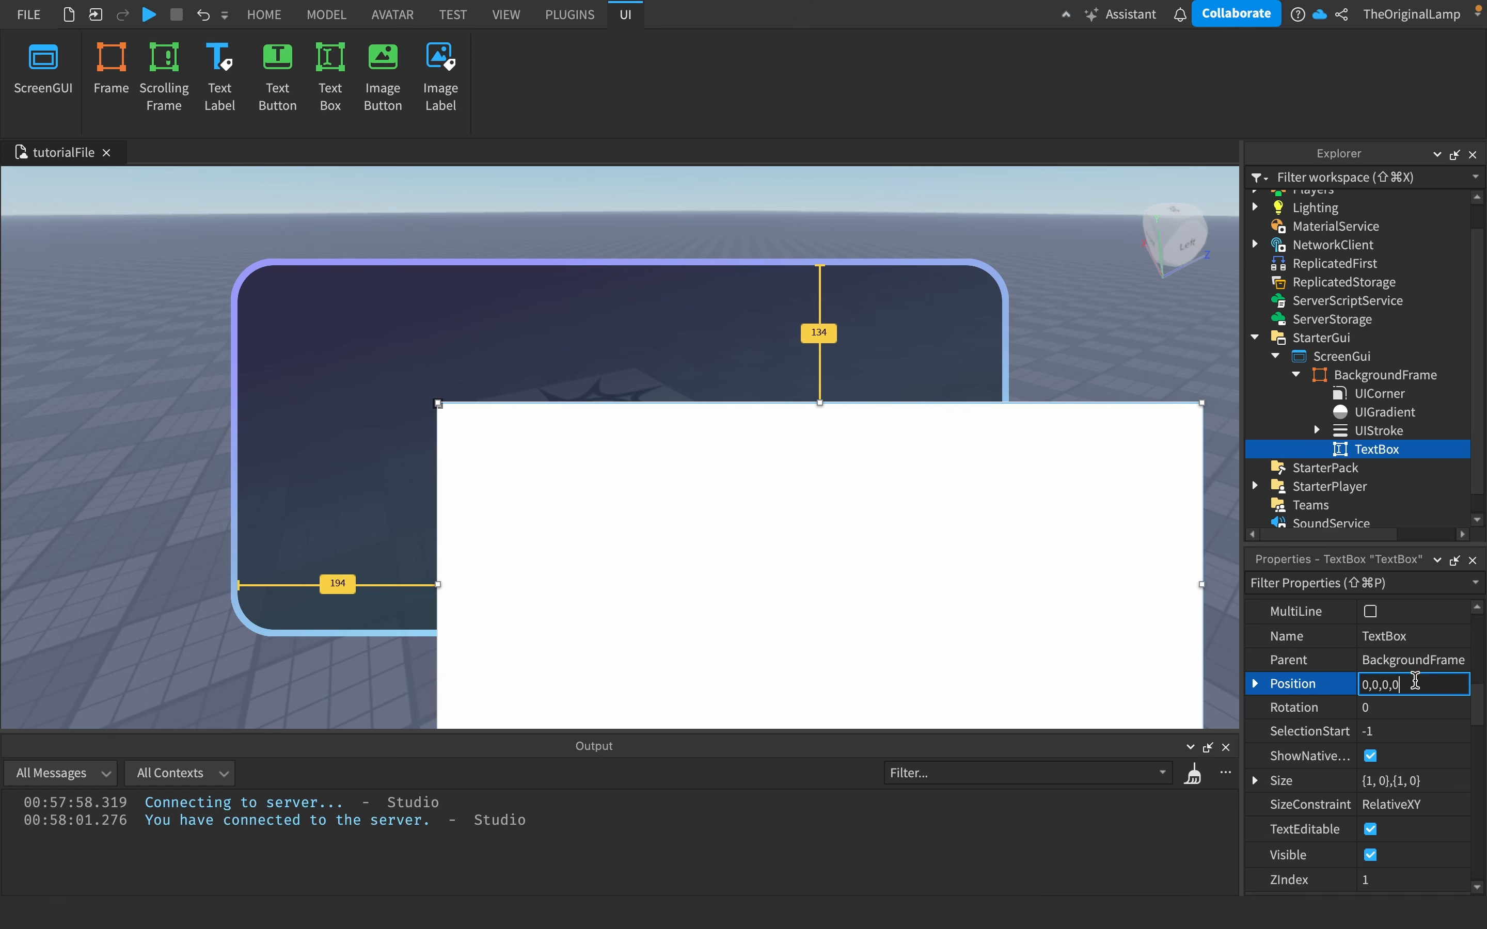
key("Return")
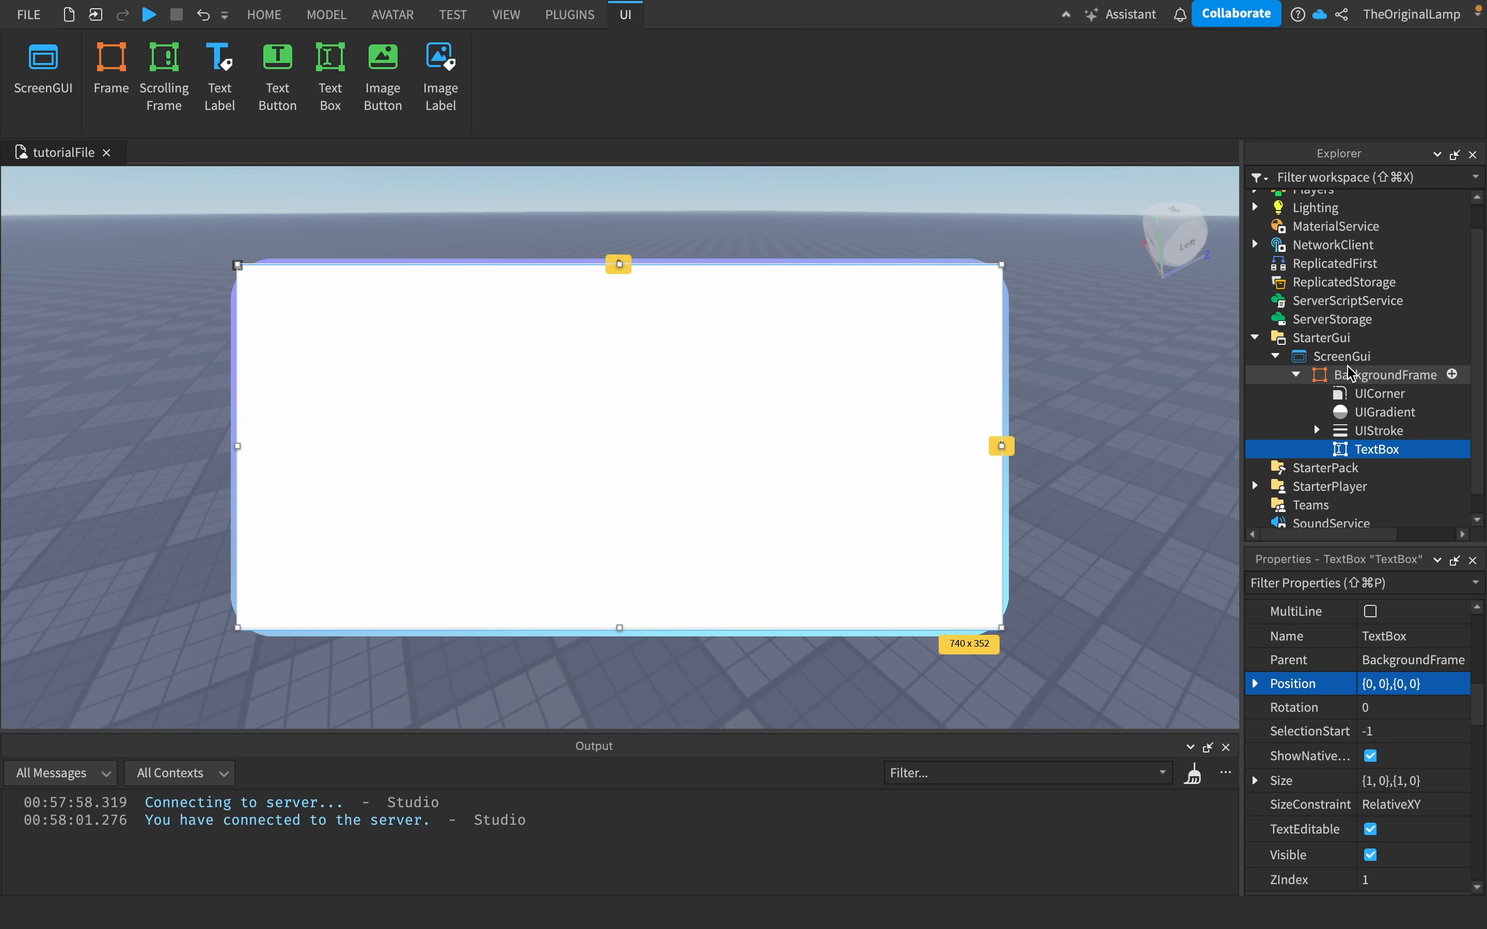
- Undo the TextBox's last Position and Size changes
left_click(1250, 377)
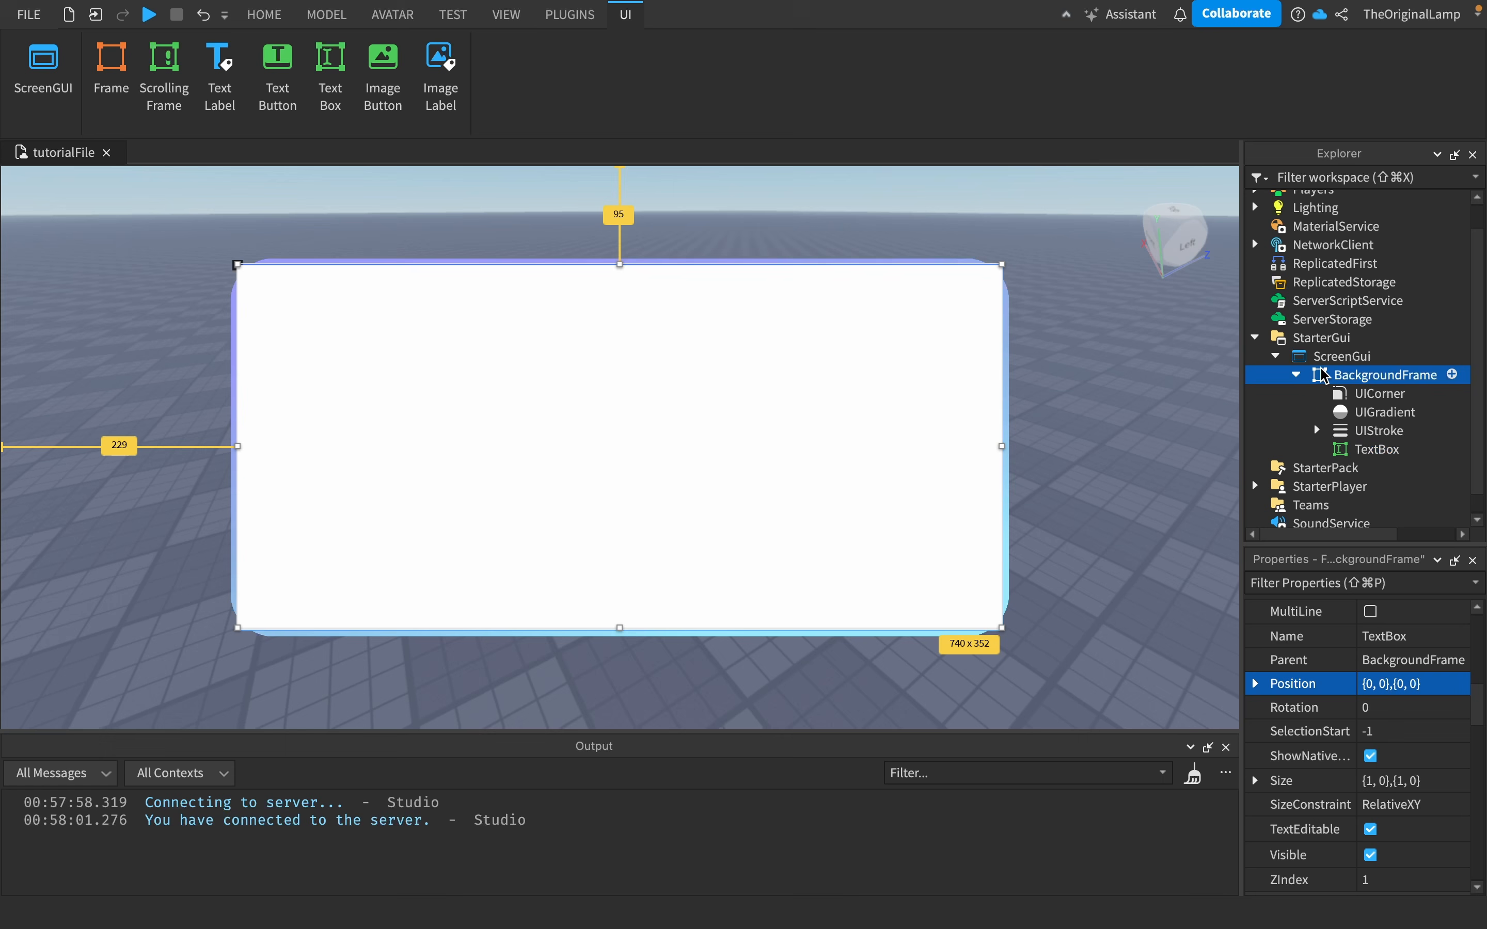
scroll(1328, 713, "down", 3)
scroll(1327, 709, "up", 5)
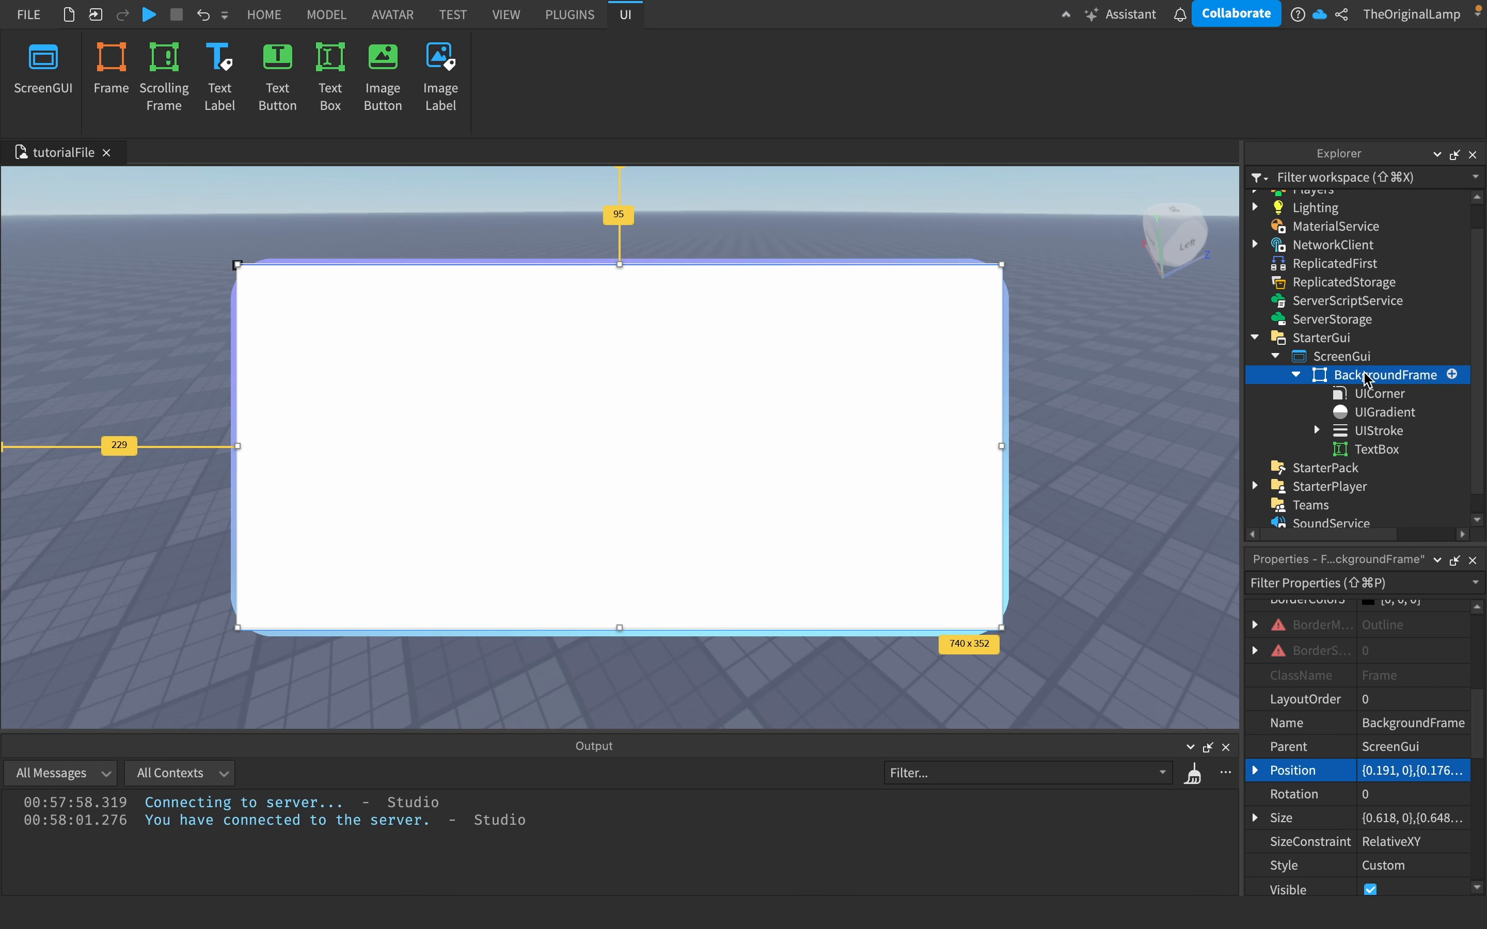
left_click(1395, 452)
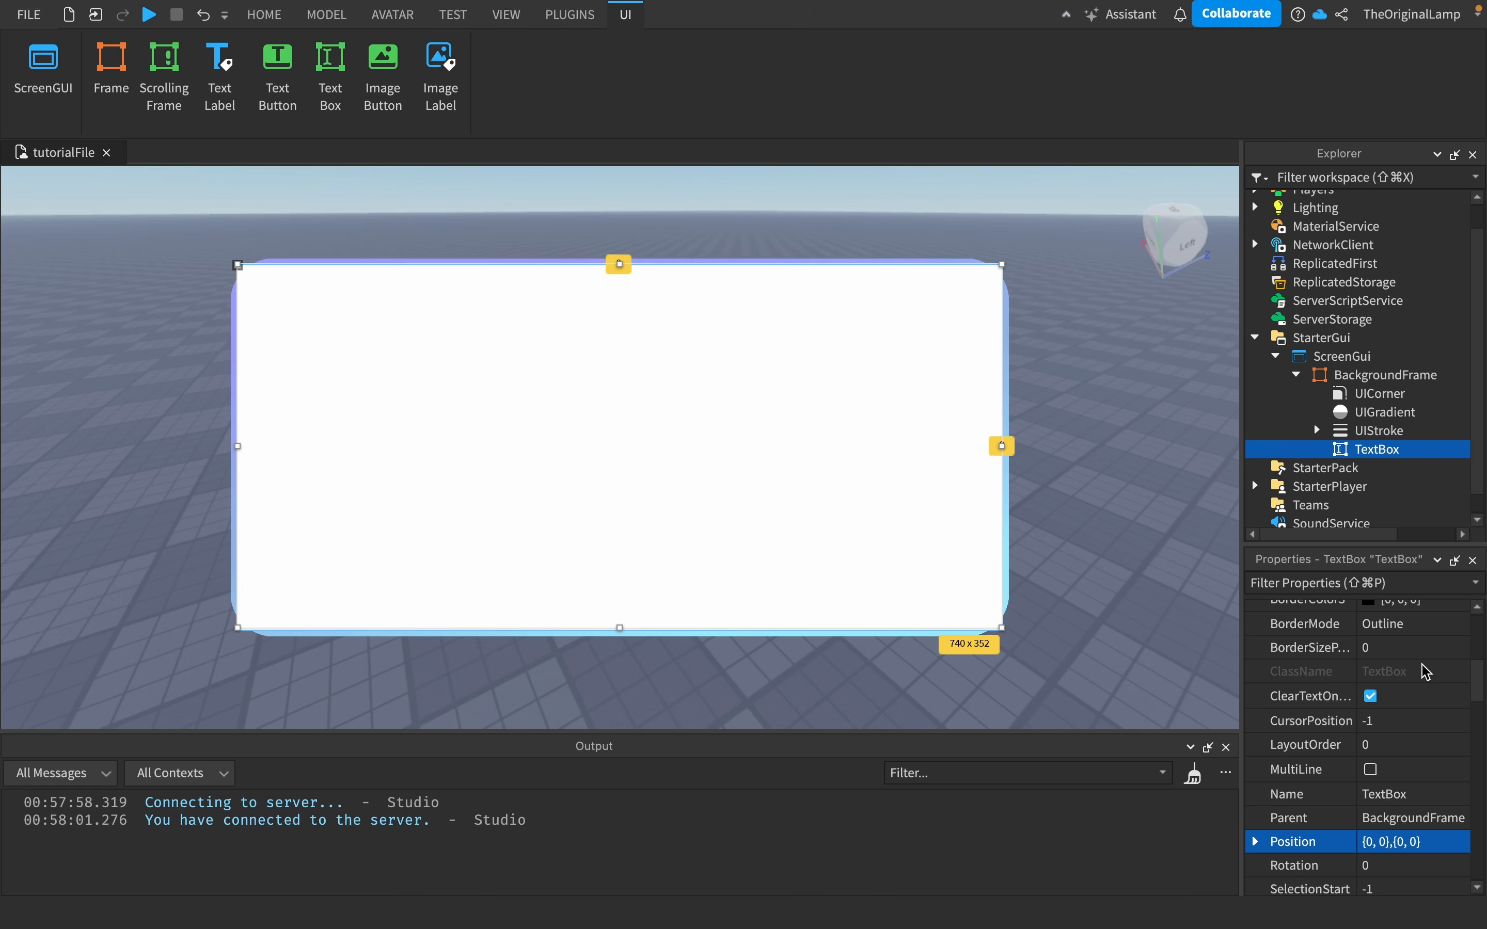
scroll(1394, 707, "down", 3)
key("super+z")
key("super+z")
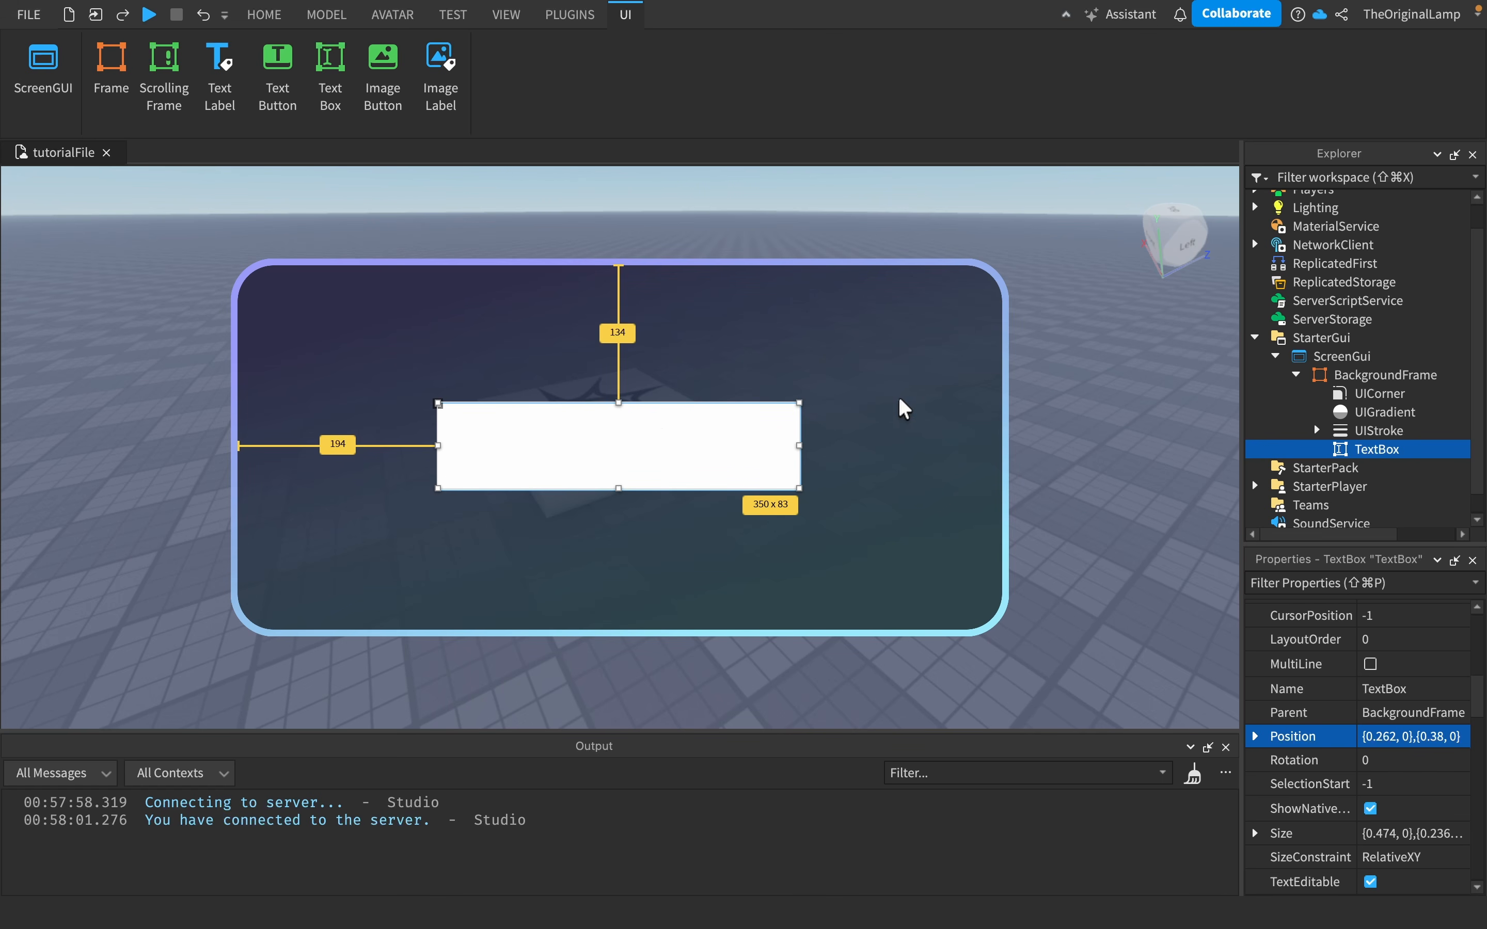
left_click(1345, 430)
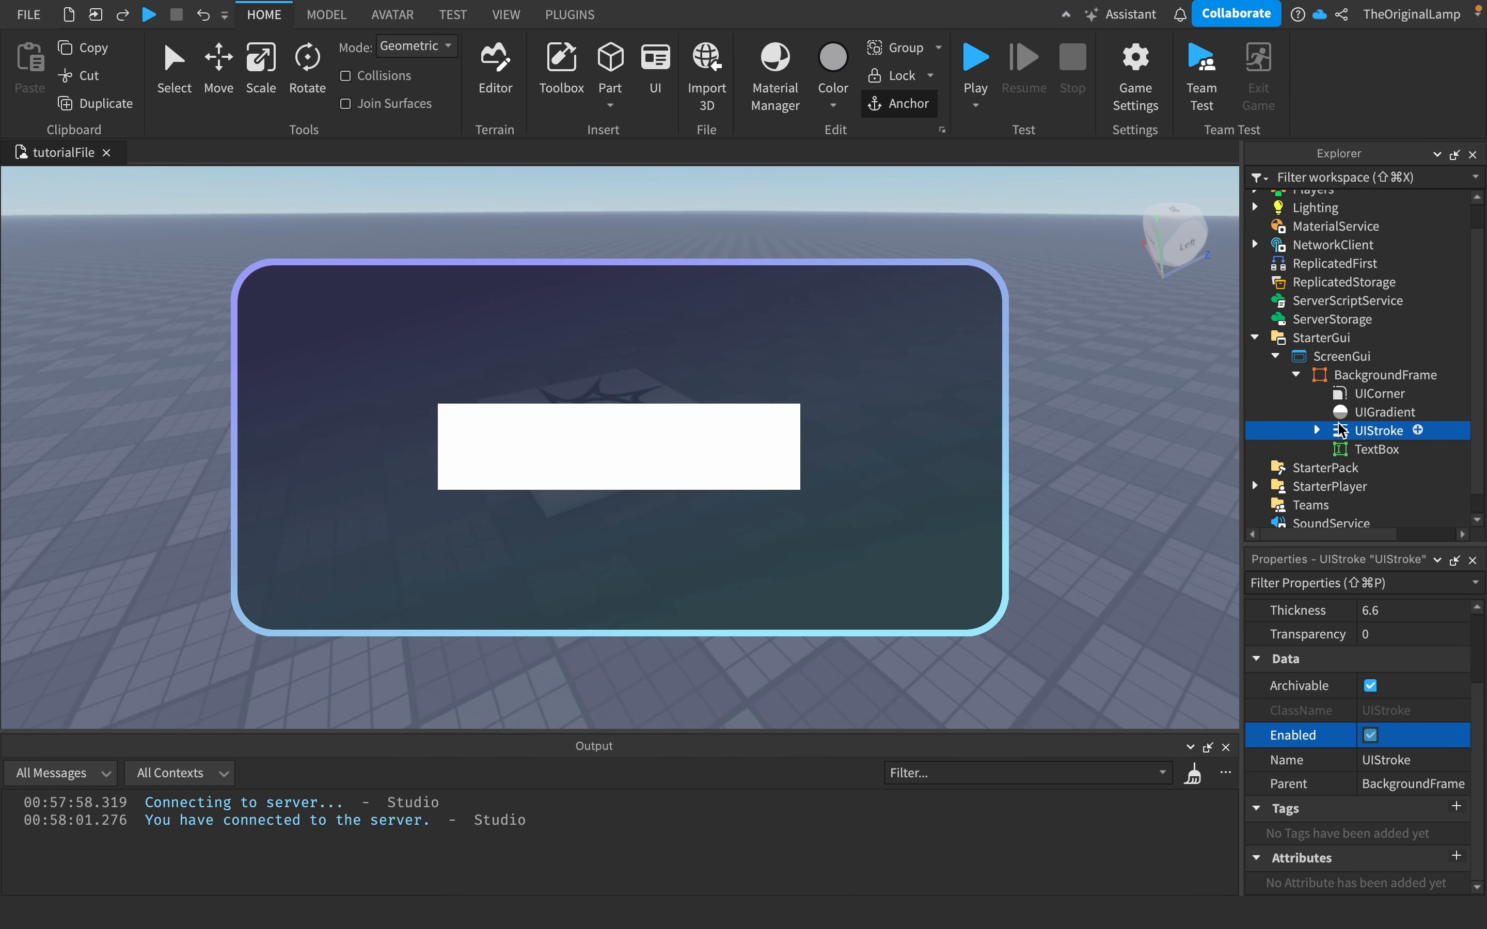
left_click(1370, 449)
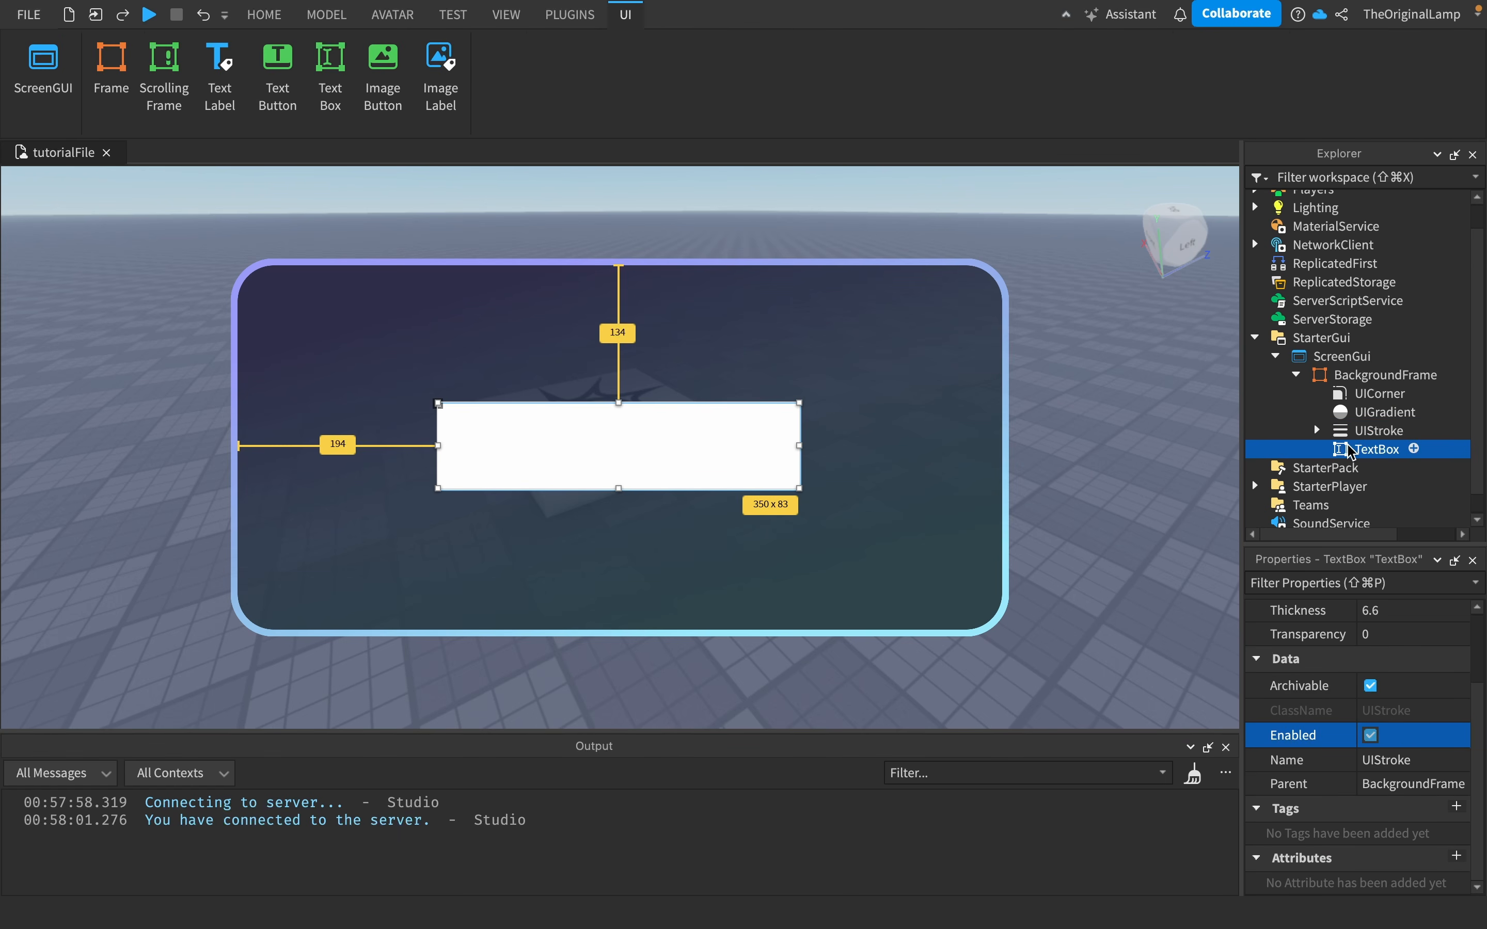
left_click(1370, 375)
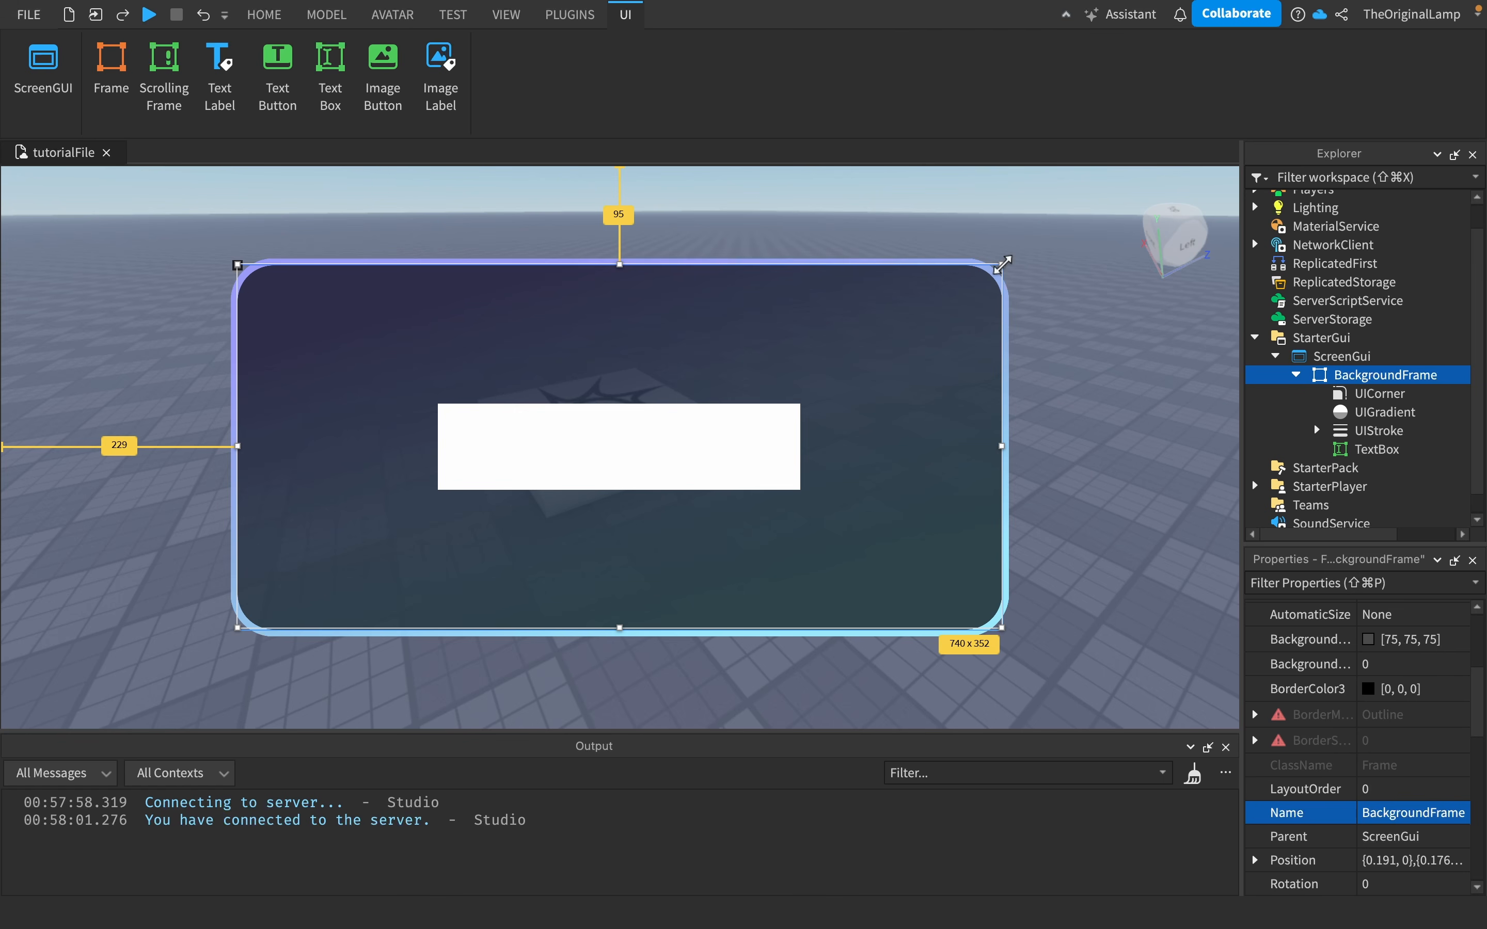
mouse_move(1003, 264)
left_mouse_down()
mouse_move(678, 507)
mouse_move(467, 584)
mouse_move(422, 617)
mouse_move(411, 507)
mouse_move(639, 239)
mouse_move(923, 233)
mouse_move(936, 410)
mouse_move(312, 400)
mouse_move(258, 379)
mouse_move(776, 415)
mouse_move(1069, 332)
mouse_move(1095, 183)
mouse_move(1002, 264)
left_mouse_up()
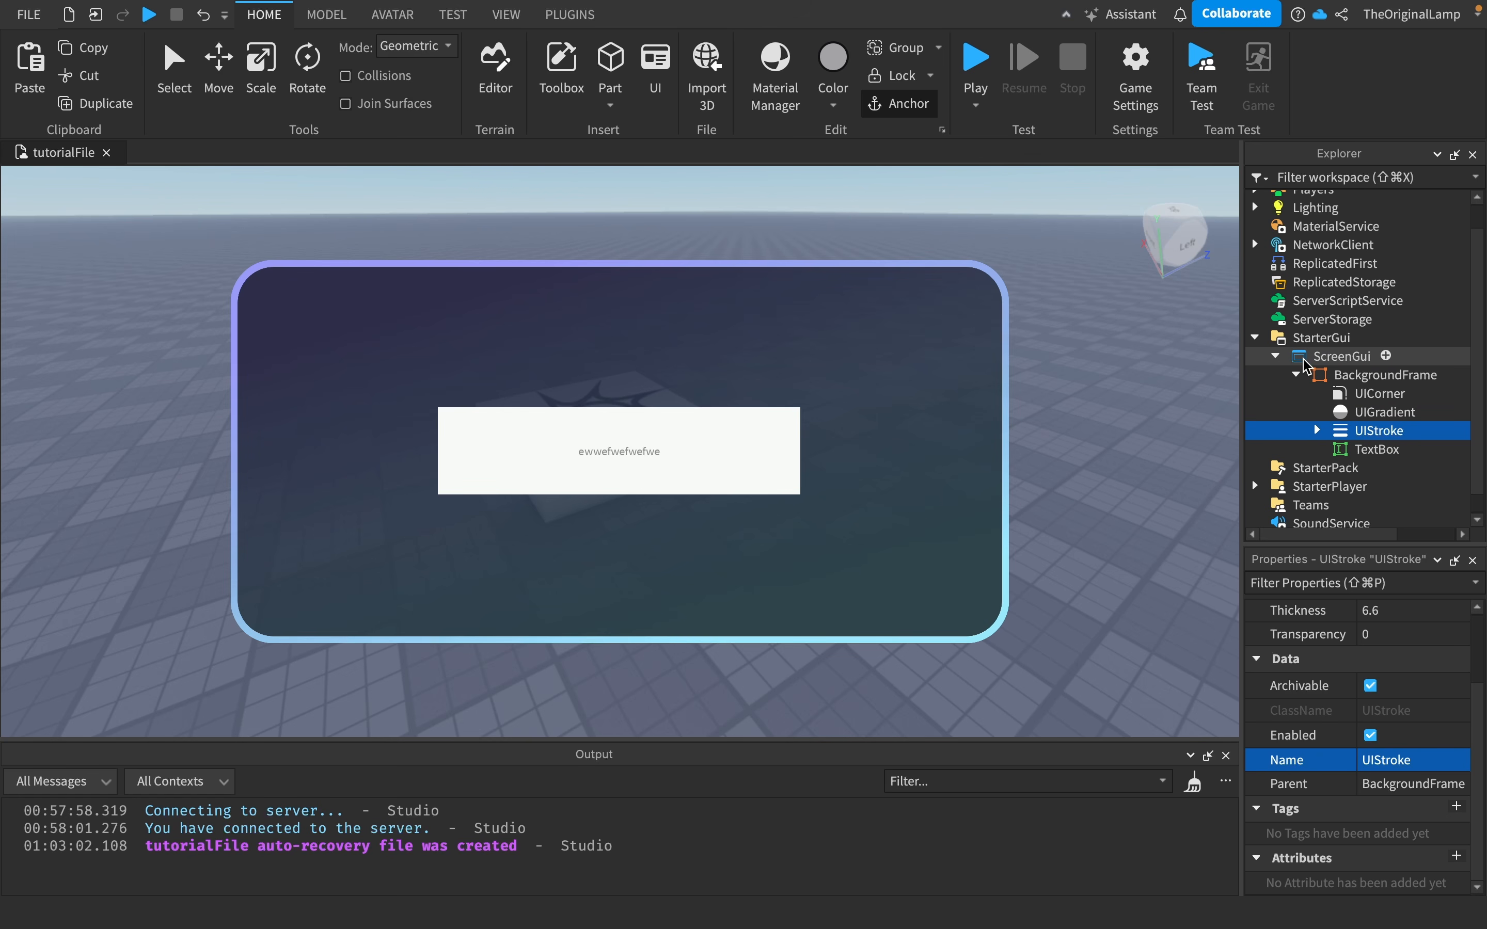
- Browse the list of objects that can be inserted into the ScreenGui, including a search for gui
left_click(1387, 357)
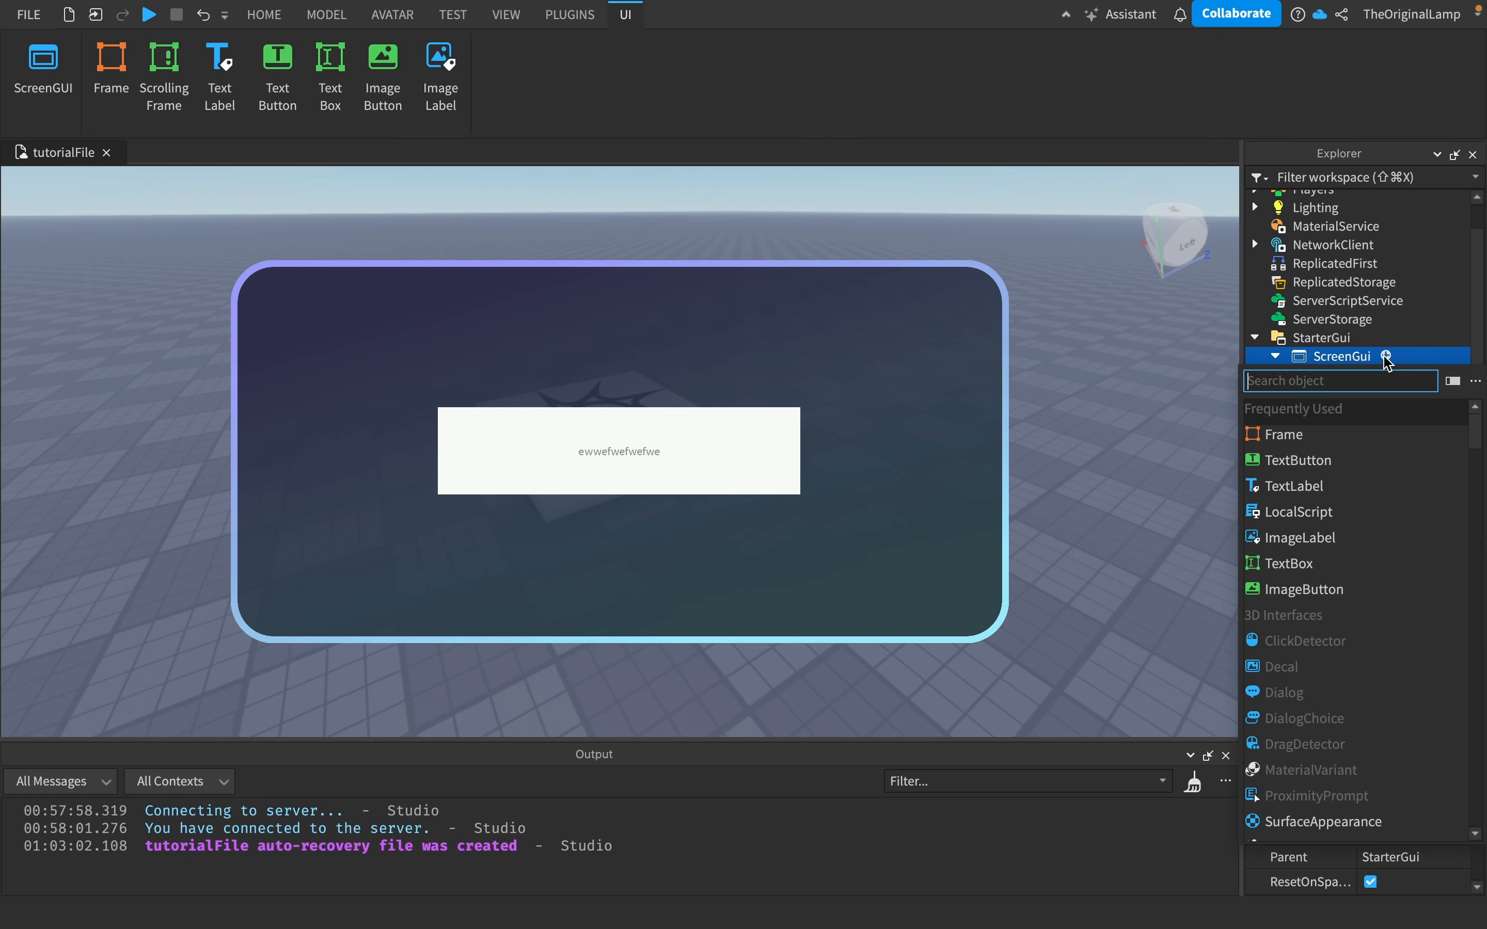
type("gui")
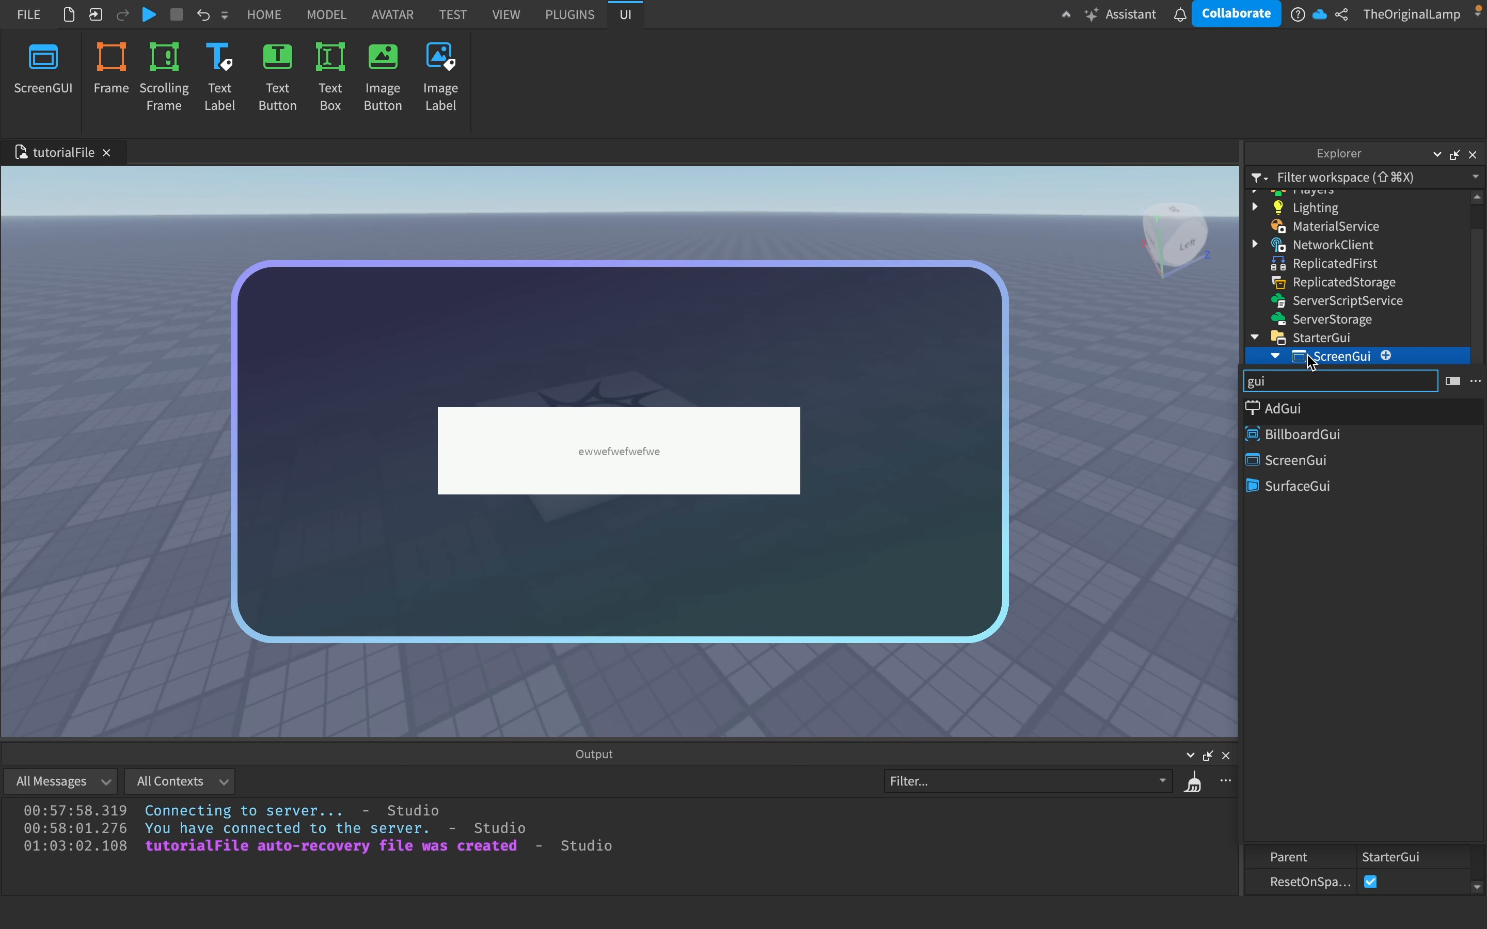
left_click(1341, 362)
left_click(1386, 356)
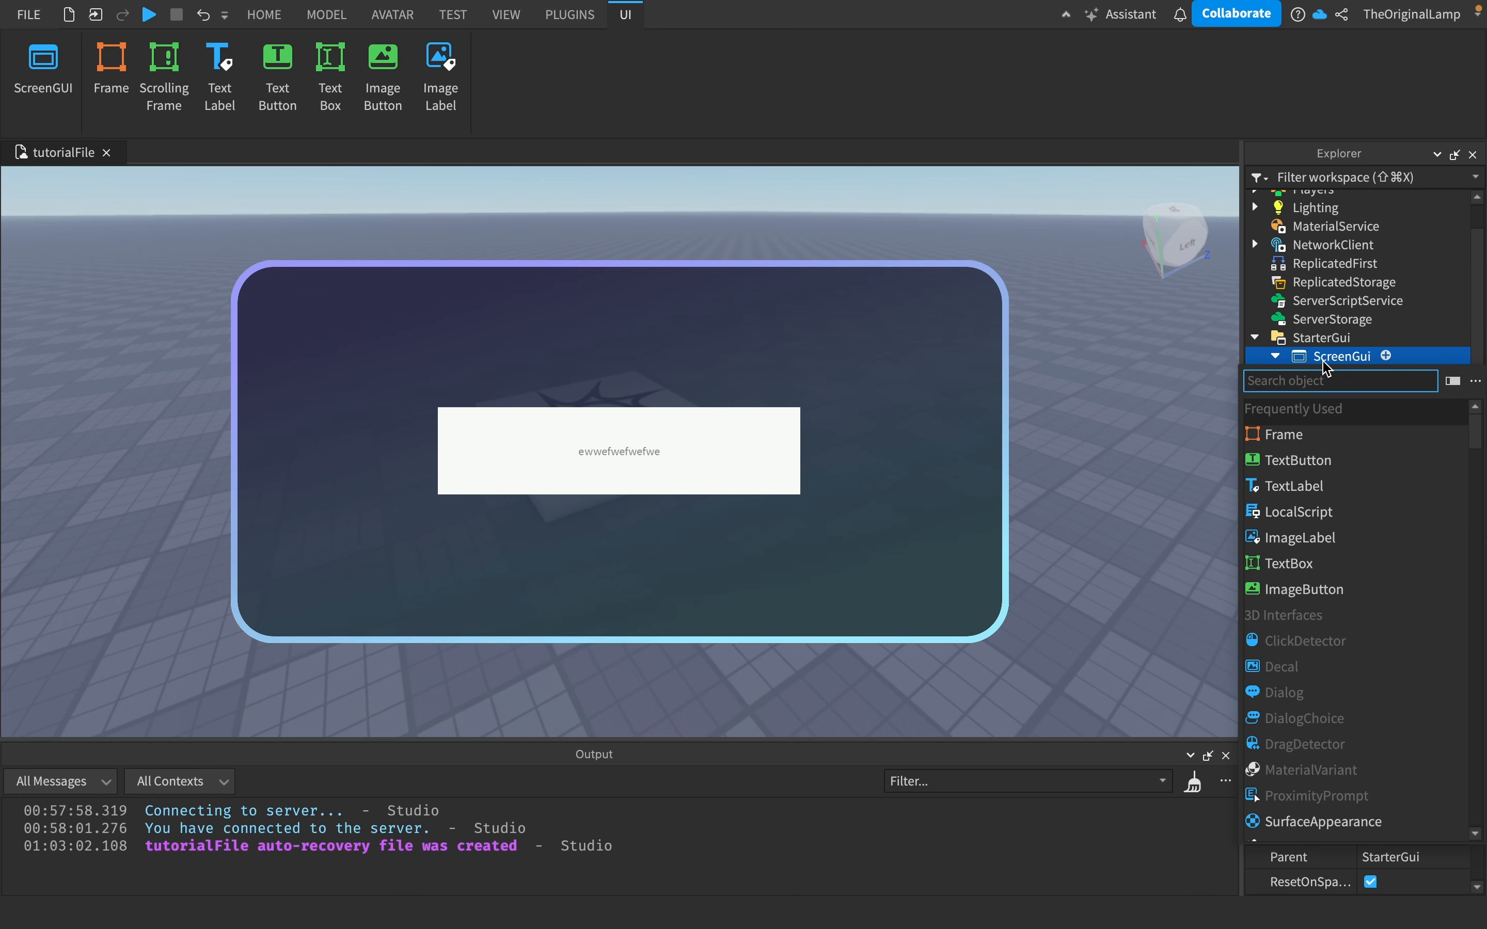
left_click(1339, 357)
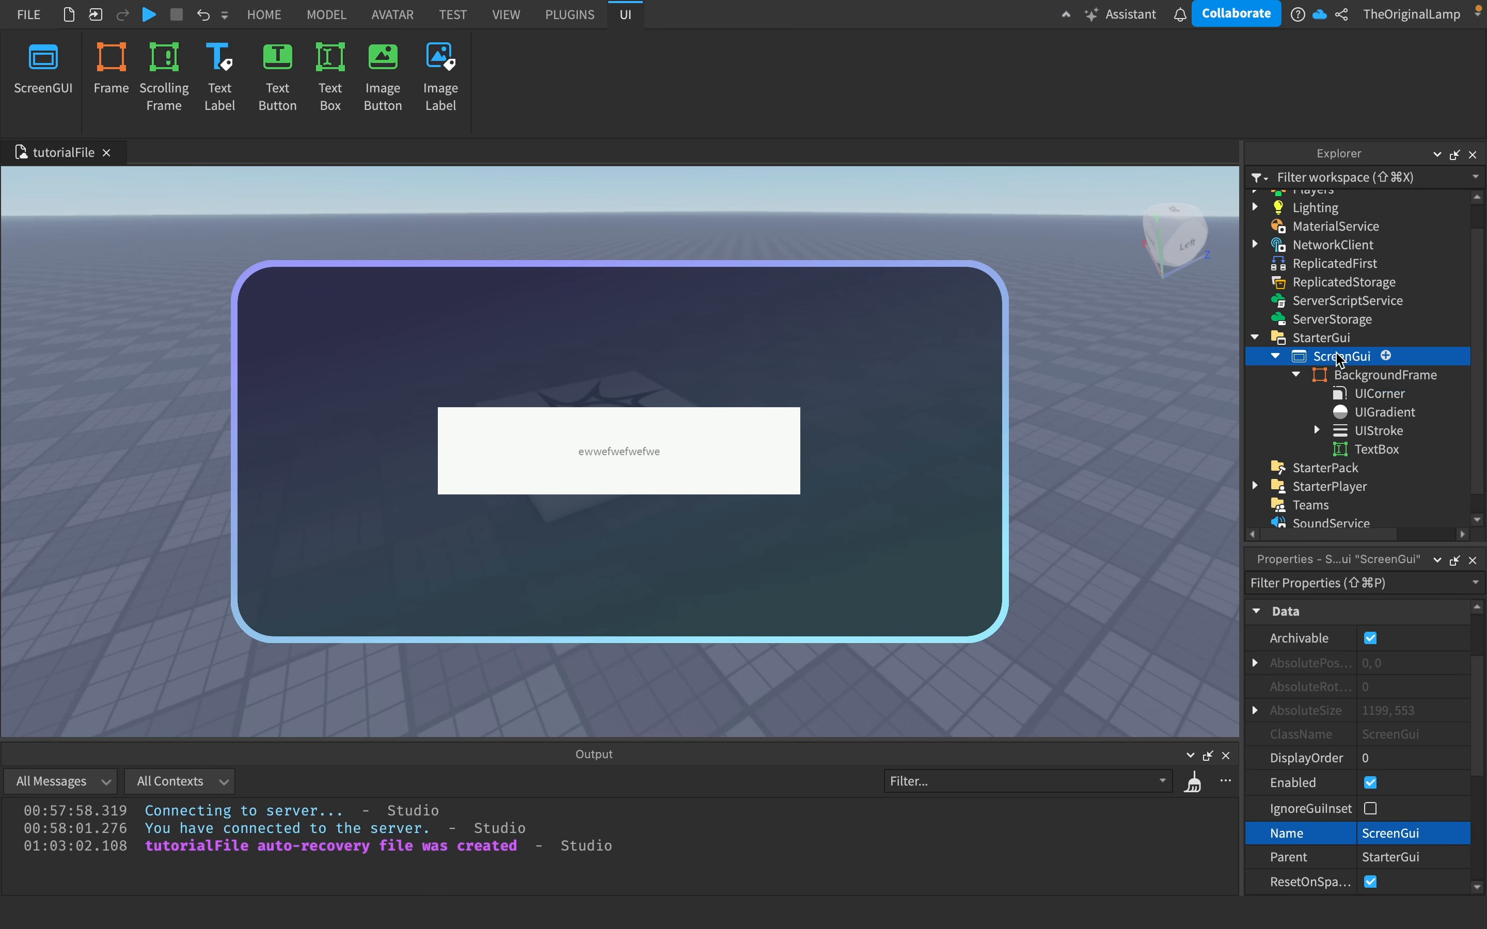
left_click(1387, 357)
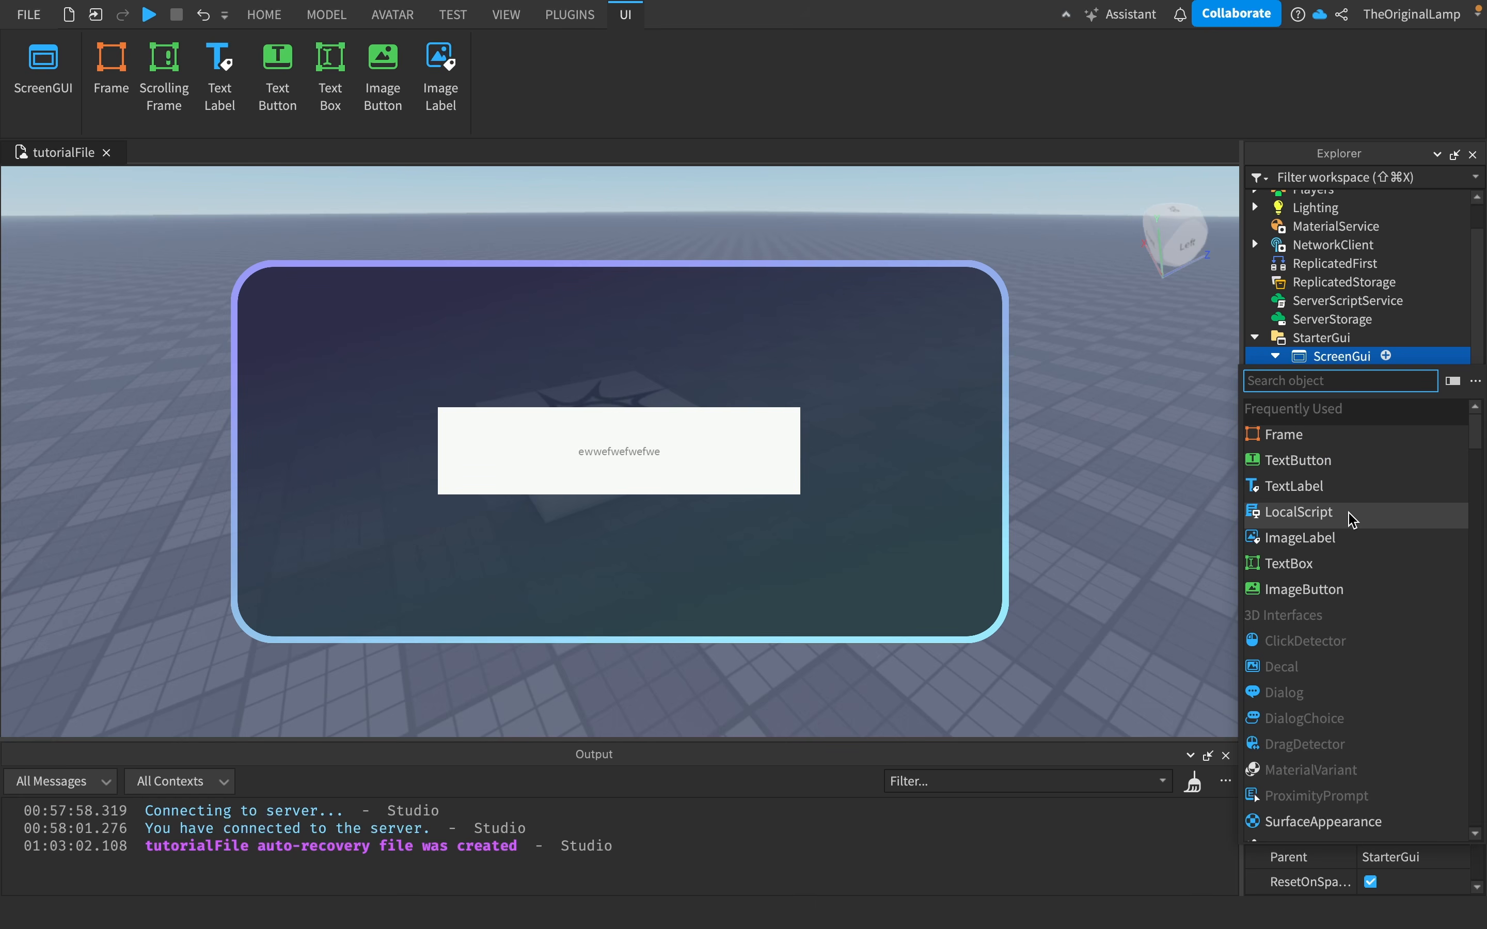
scroll(1345, 562, "down", 10)
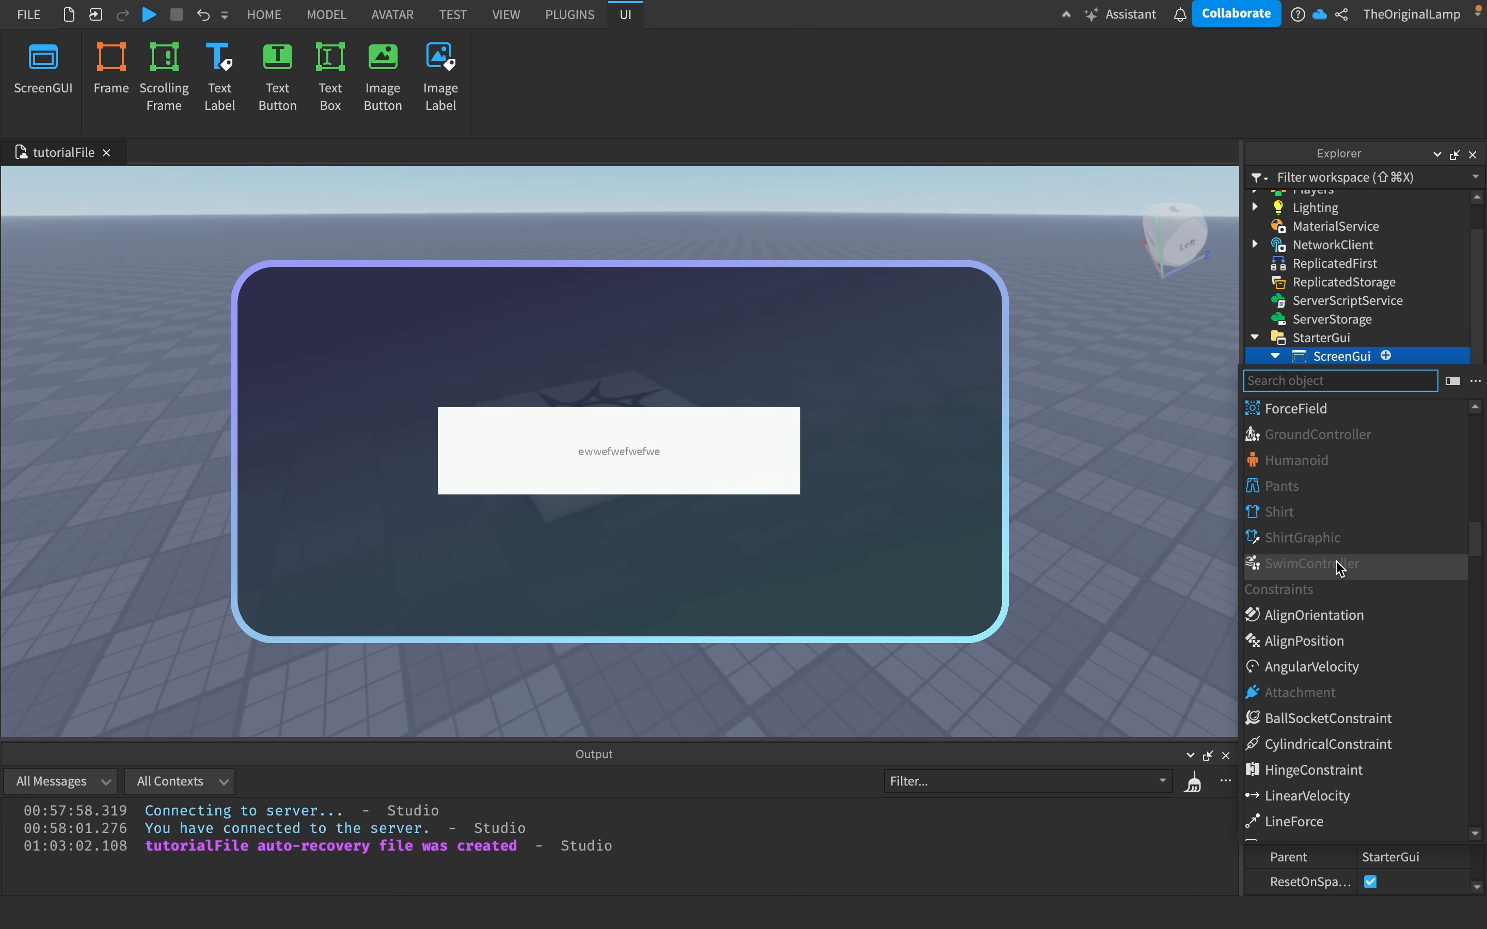
scroll(1339, 568, "down", 3)
scroll(1339, 569, "up", 2)
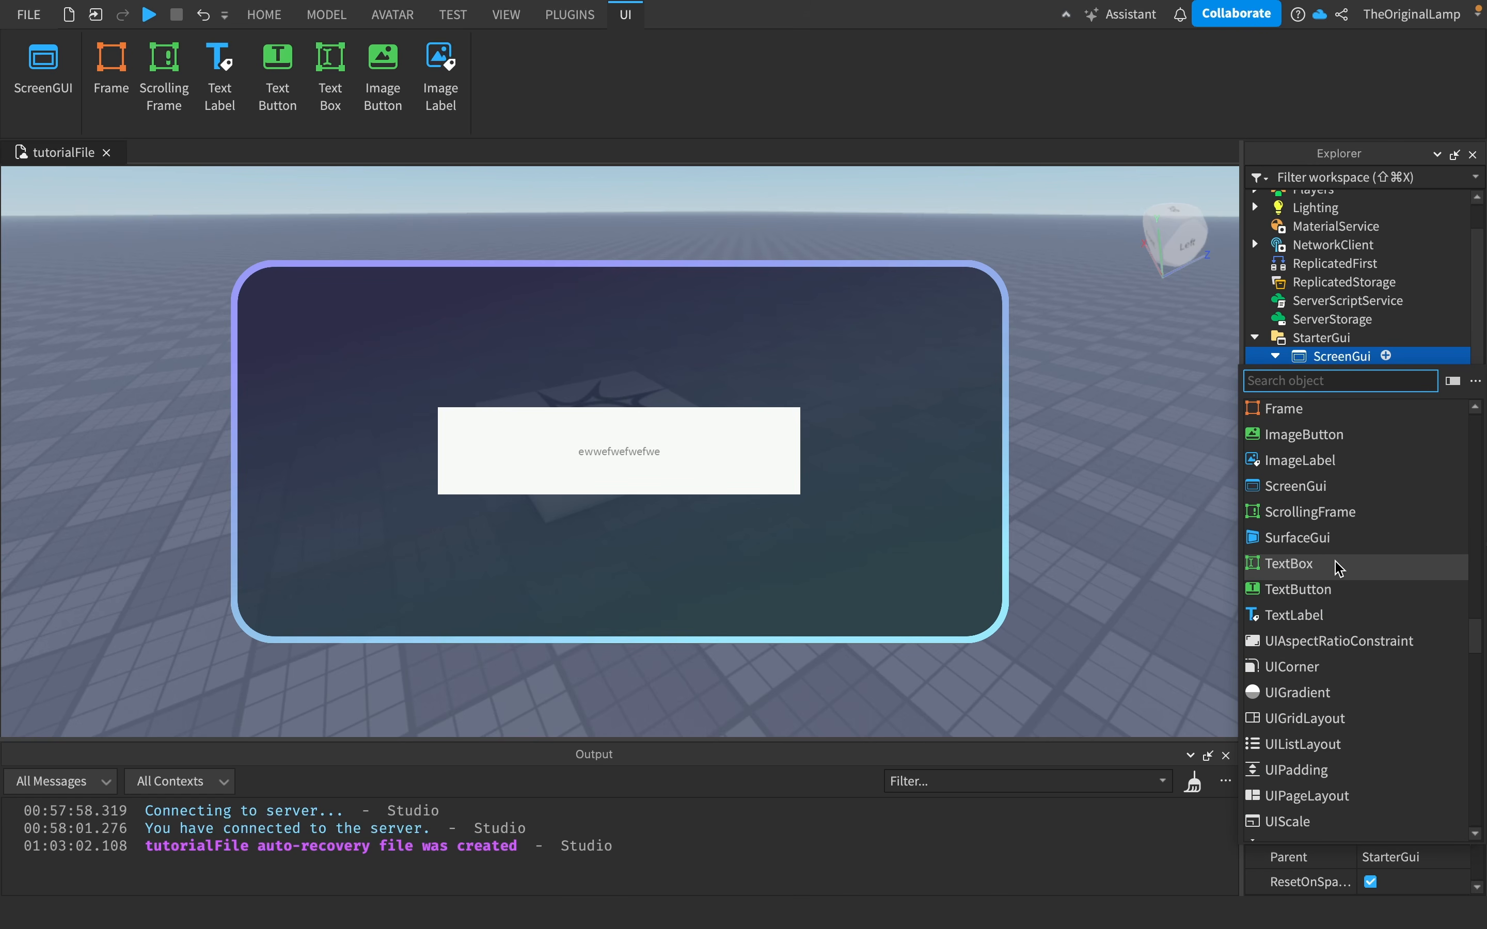
scroll(1352, 568, "up", 2)
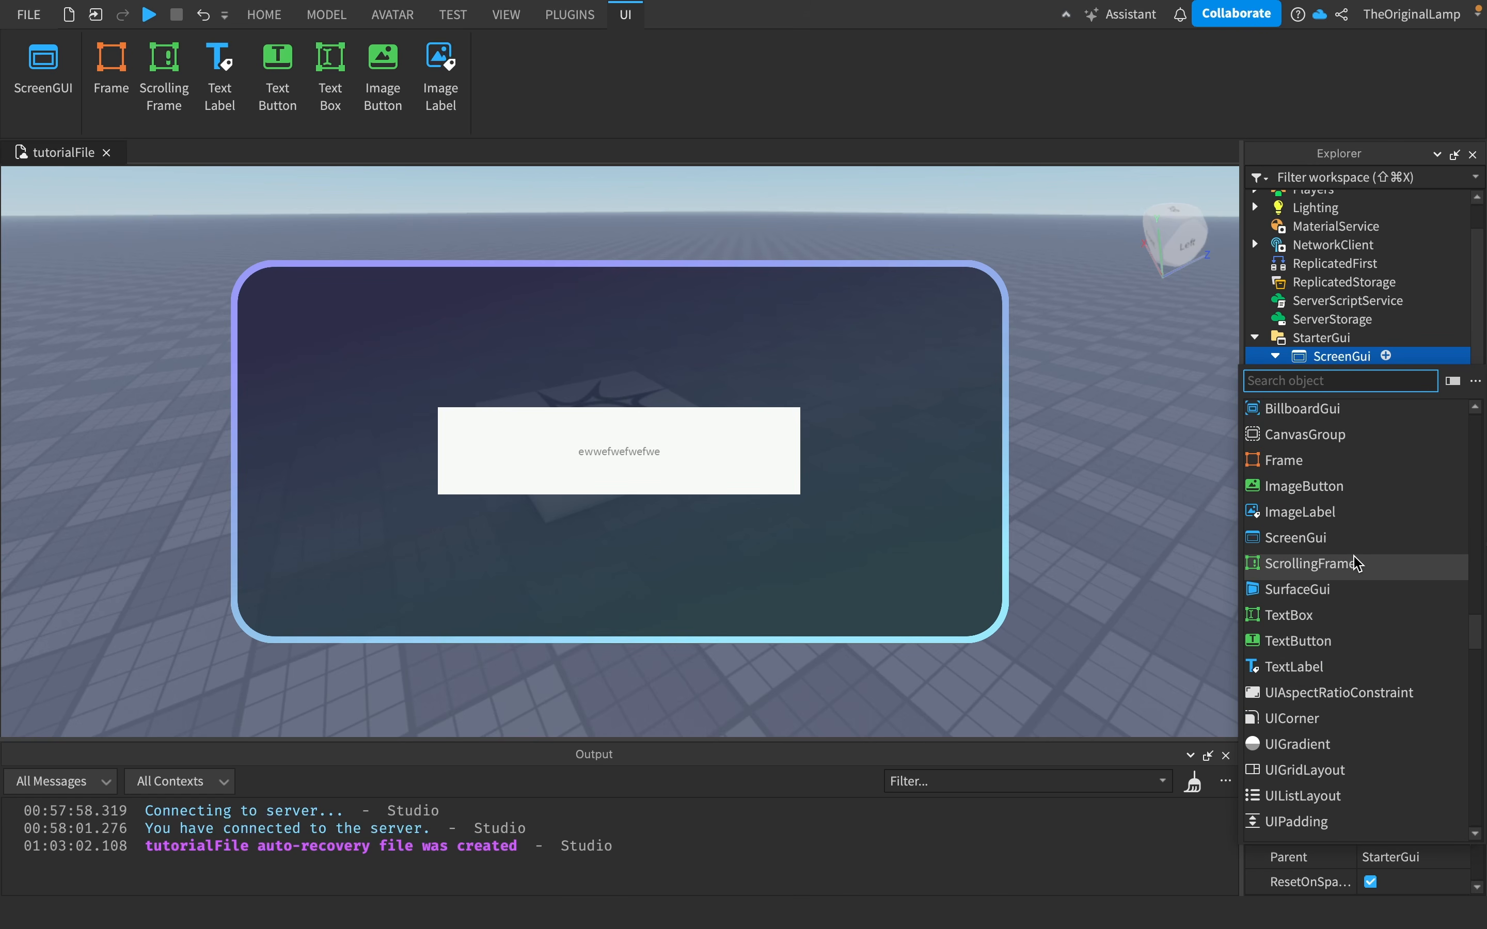
scroll(1344, 442, "up", 1)
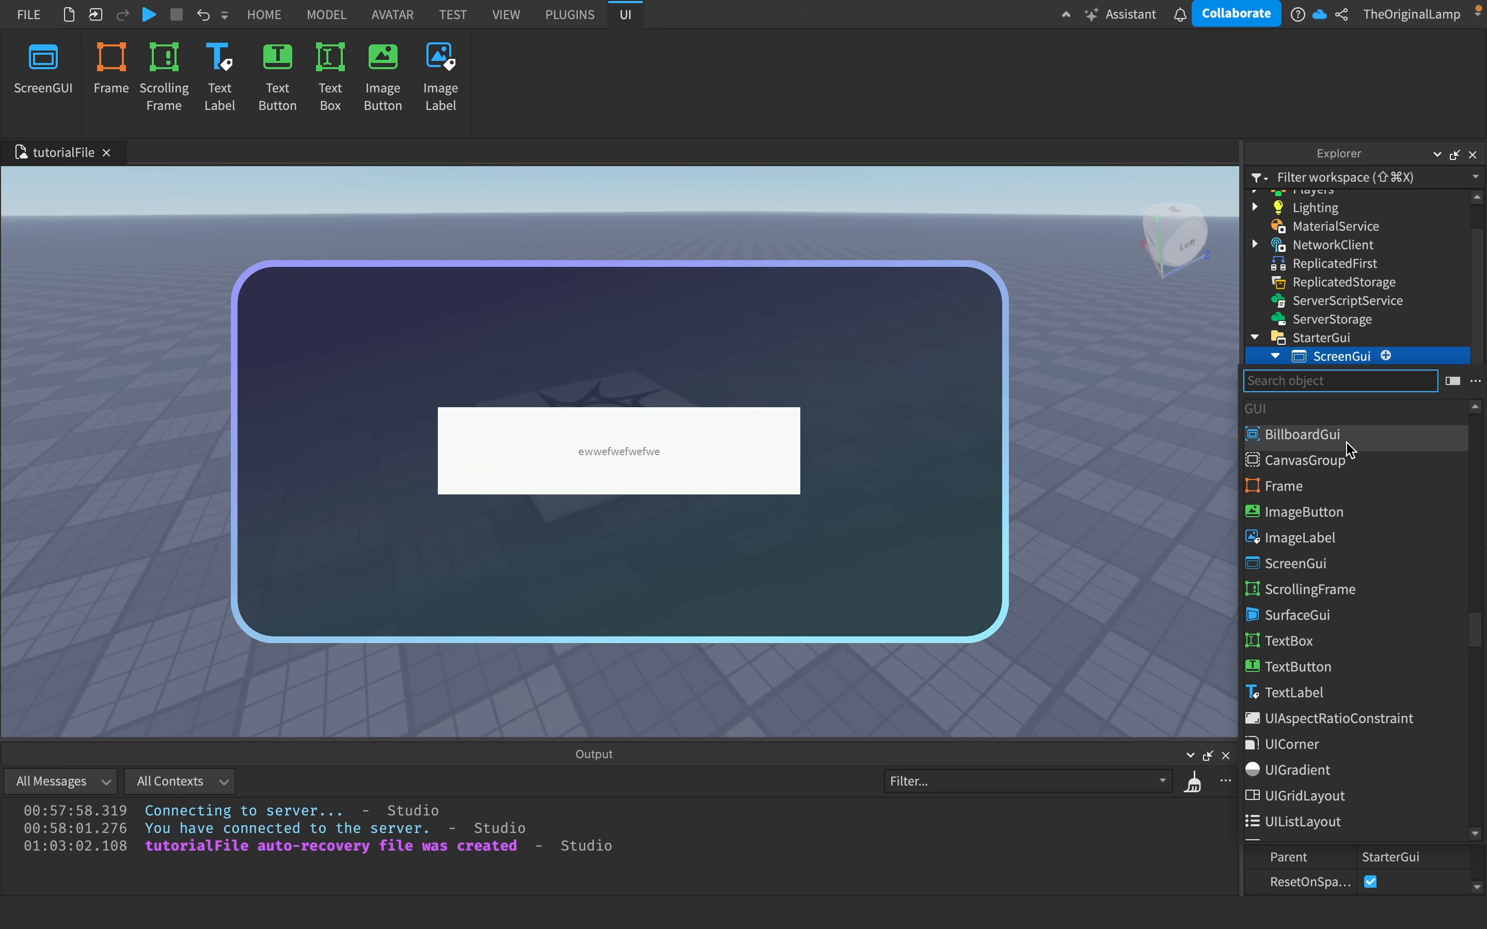
scroll(1351, 529, "down", 10)
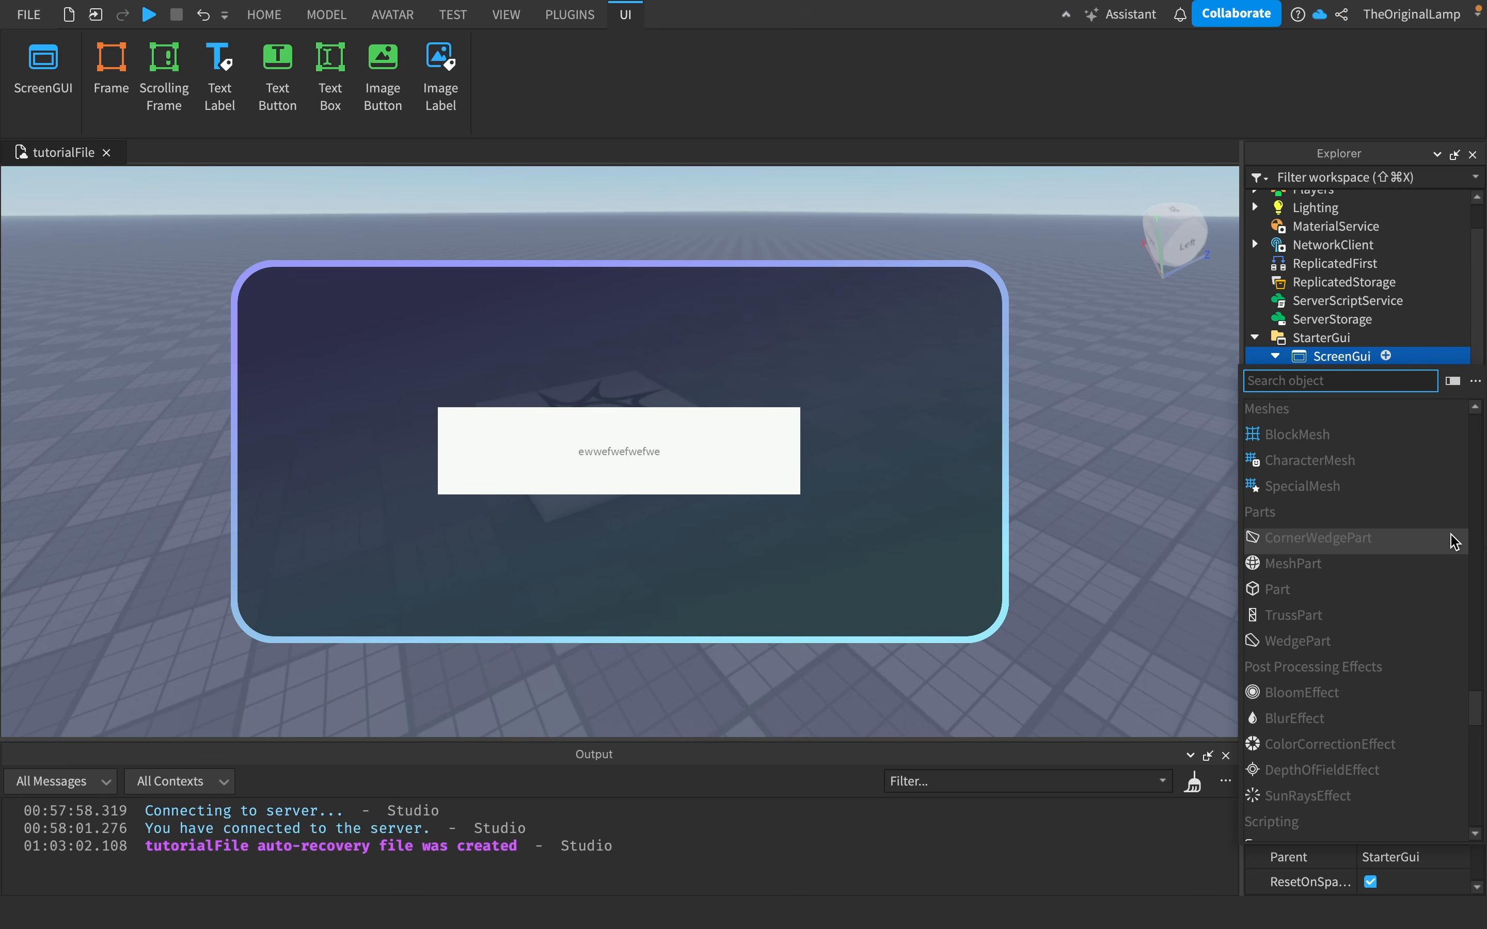
scroll(1319, 504, "up", 4)
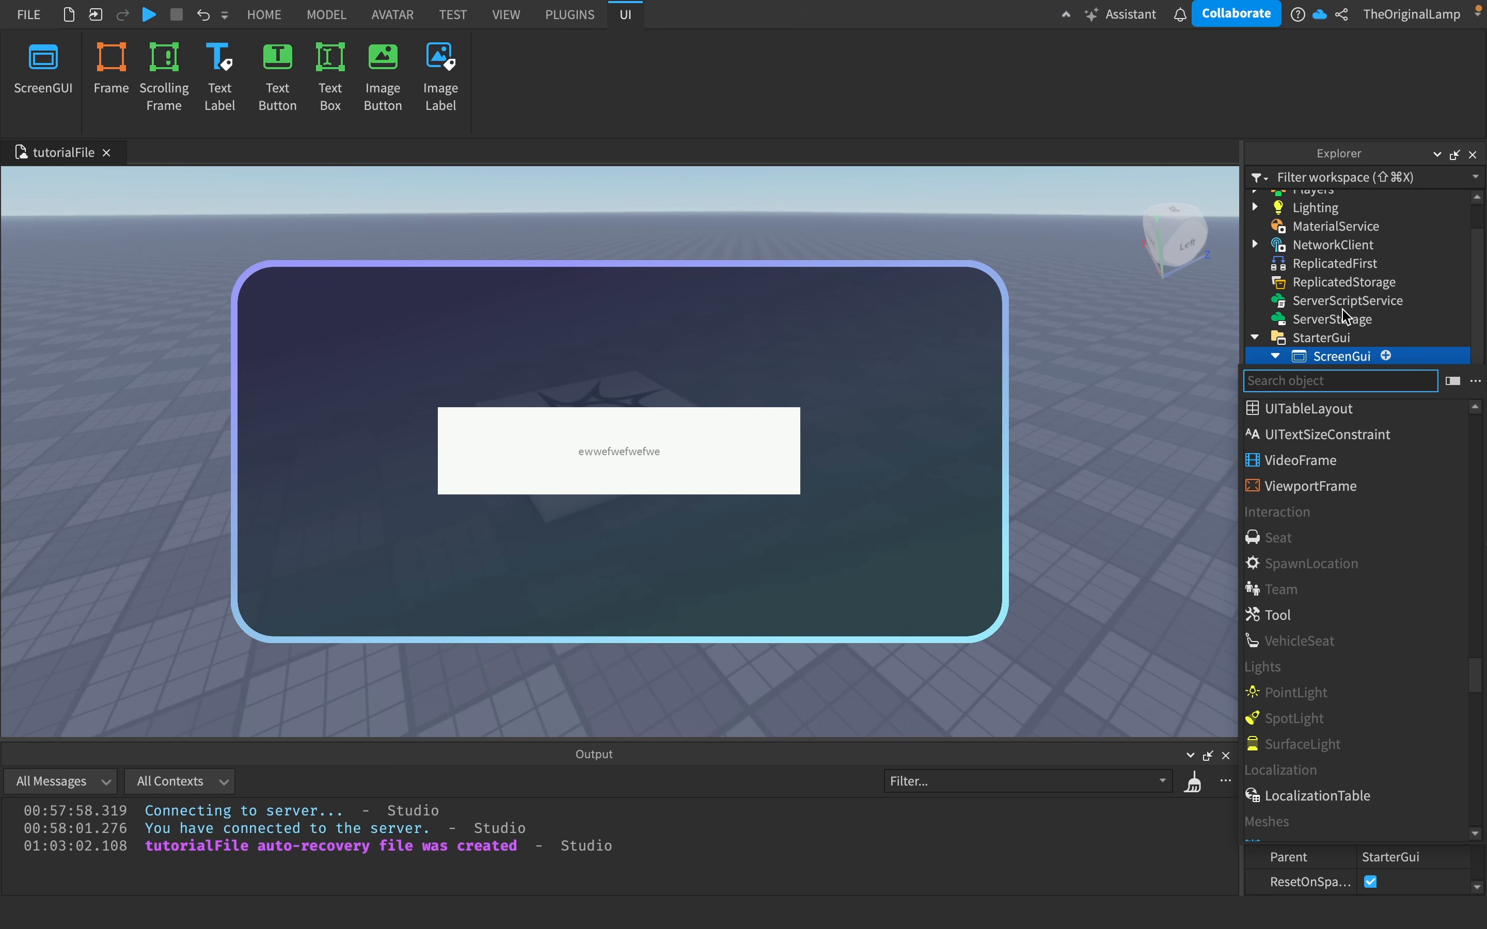
left_click(1320, 303)
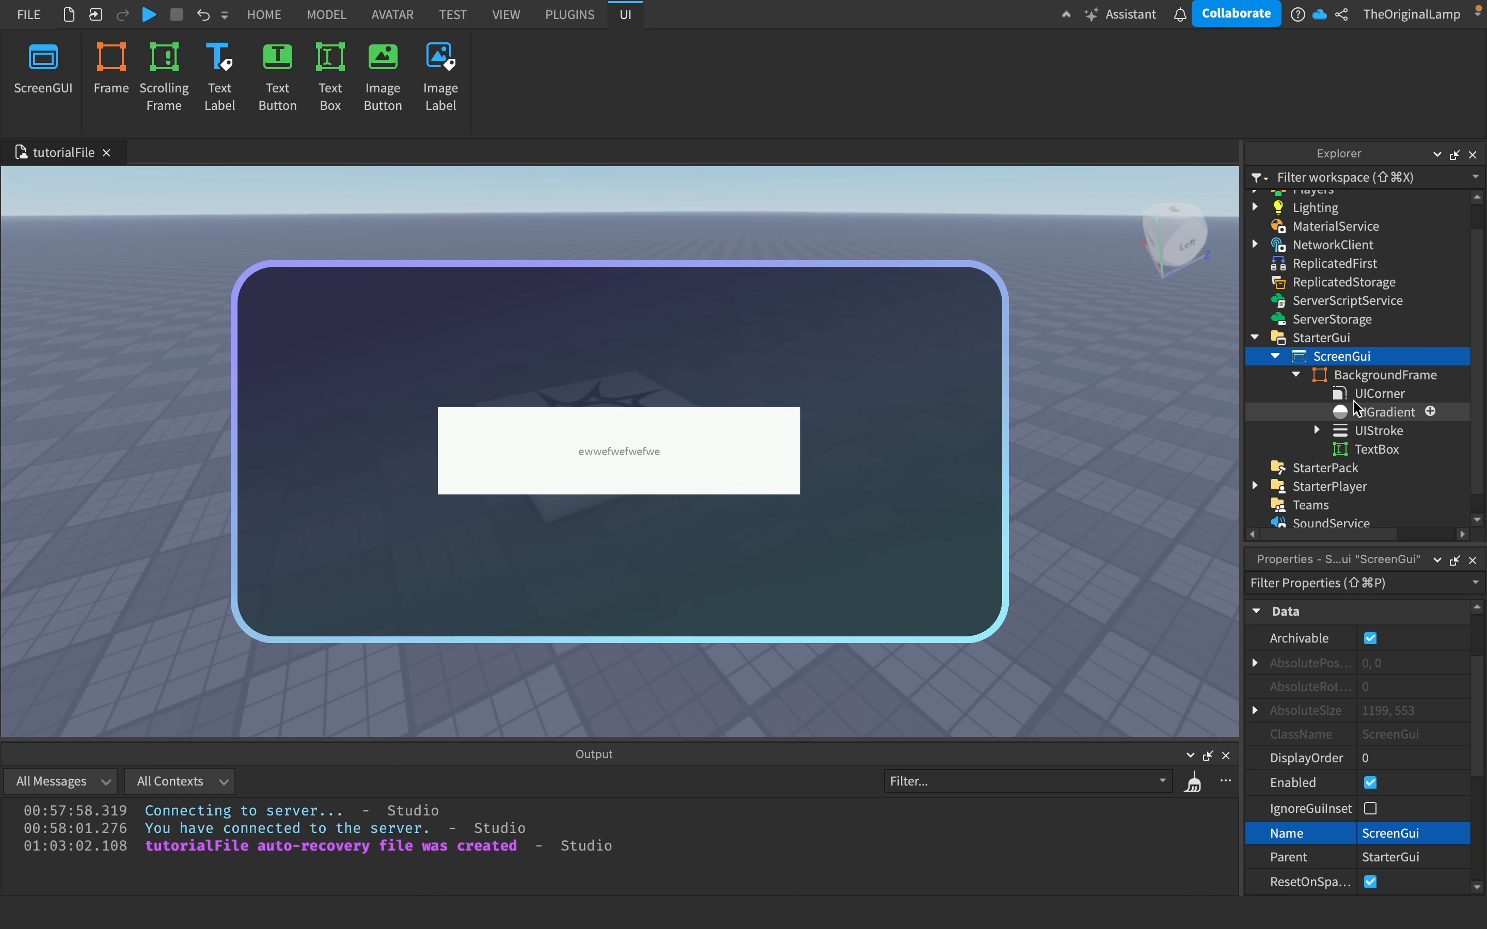
- Browse the list of objects that can be inserted into the BackgroundFrame and its UIStroke children
left_click(1421, 393)
left_click(1452, 376)
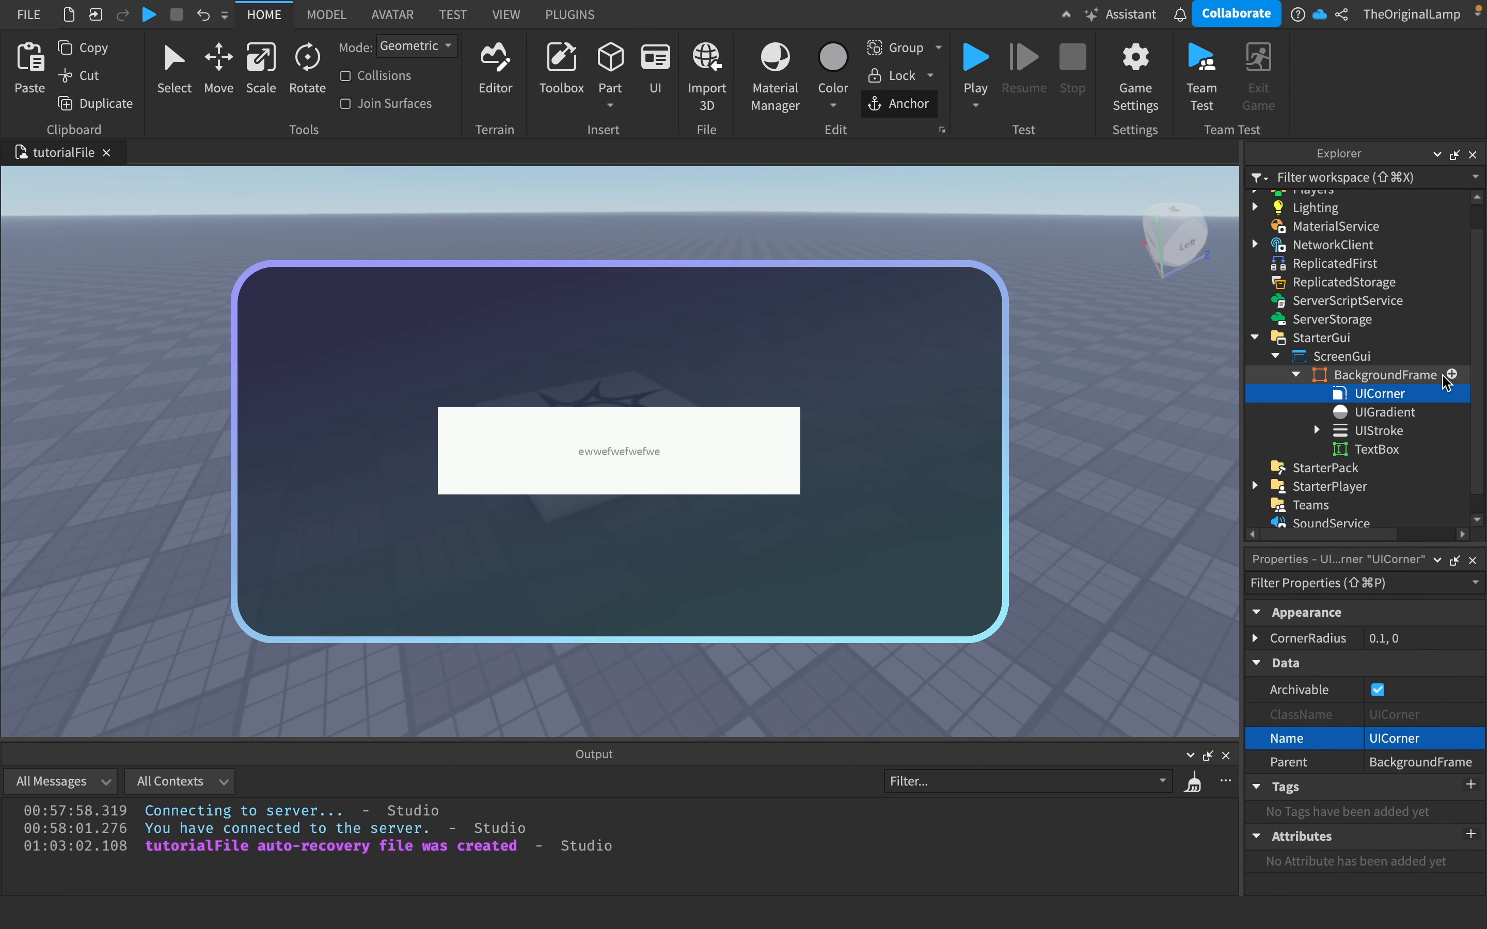
left_click(1451, 374)
scroll(1384, 465, "down", 8)
scroll(1387, 472, "down", 8)
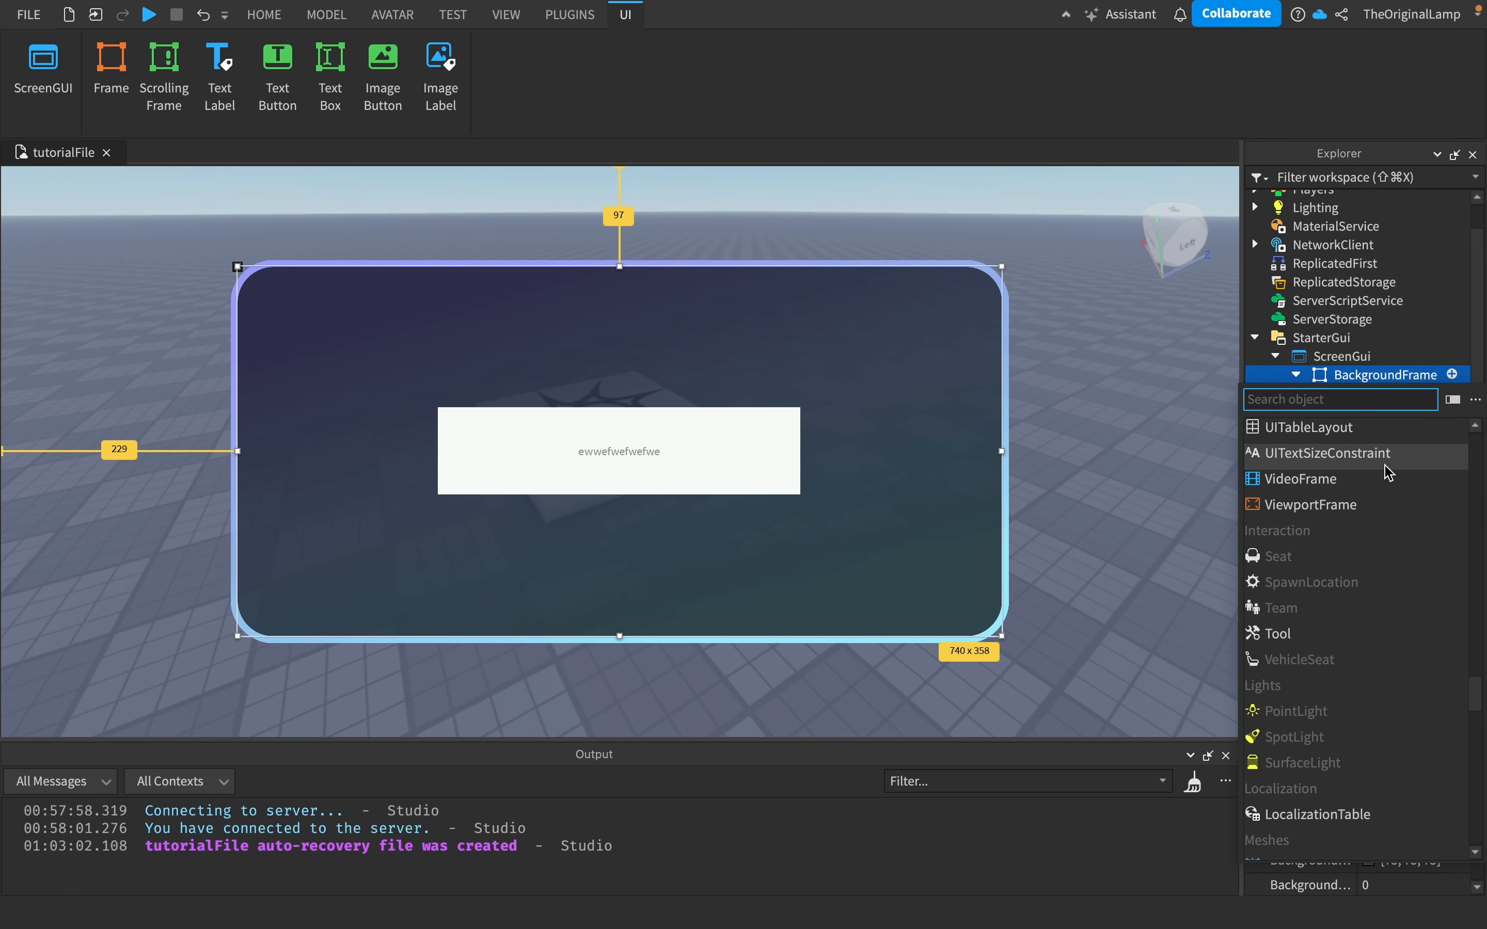
scroll(1386, 473, "up", 10)
scroll(1321, 700, "down", 2)
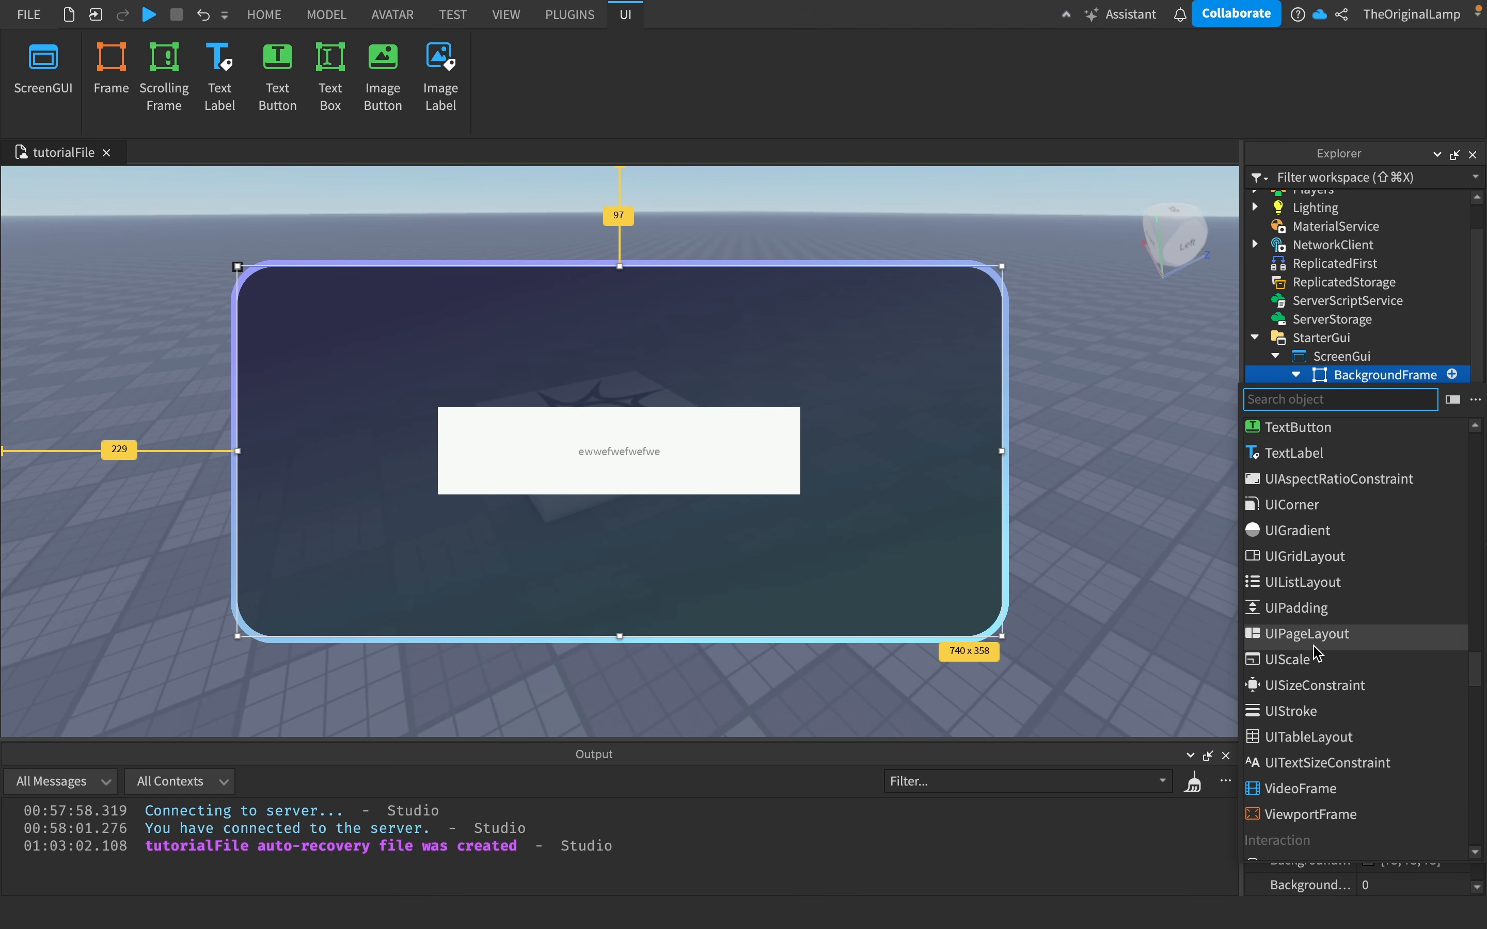
left_click(1344, 338)
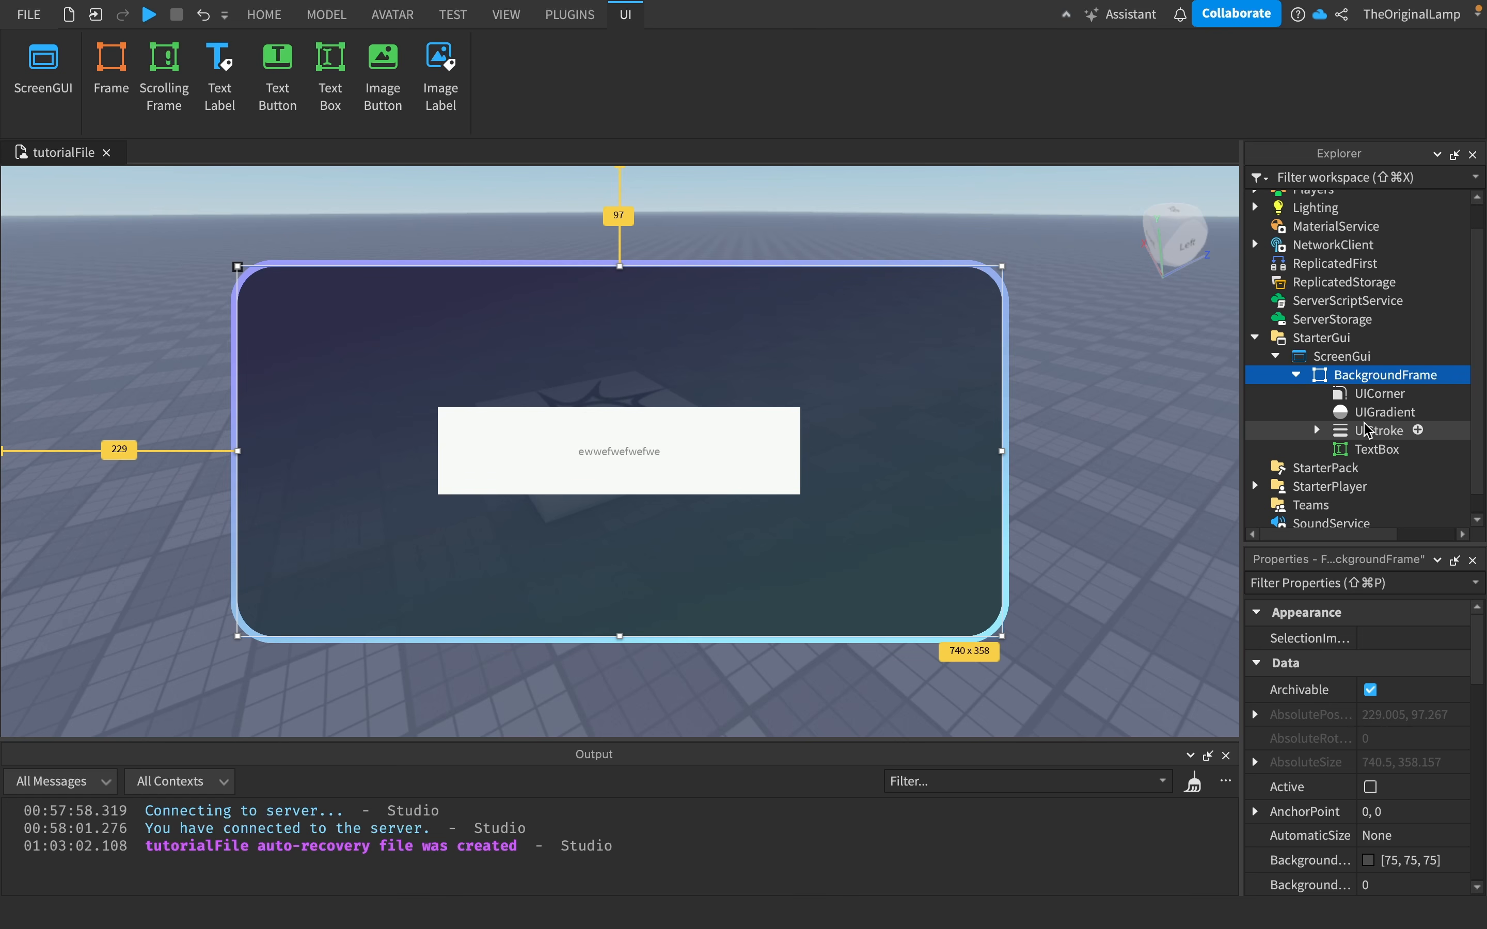
left_click(1316, 430)
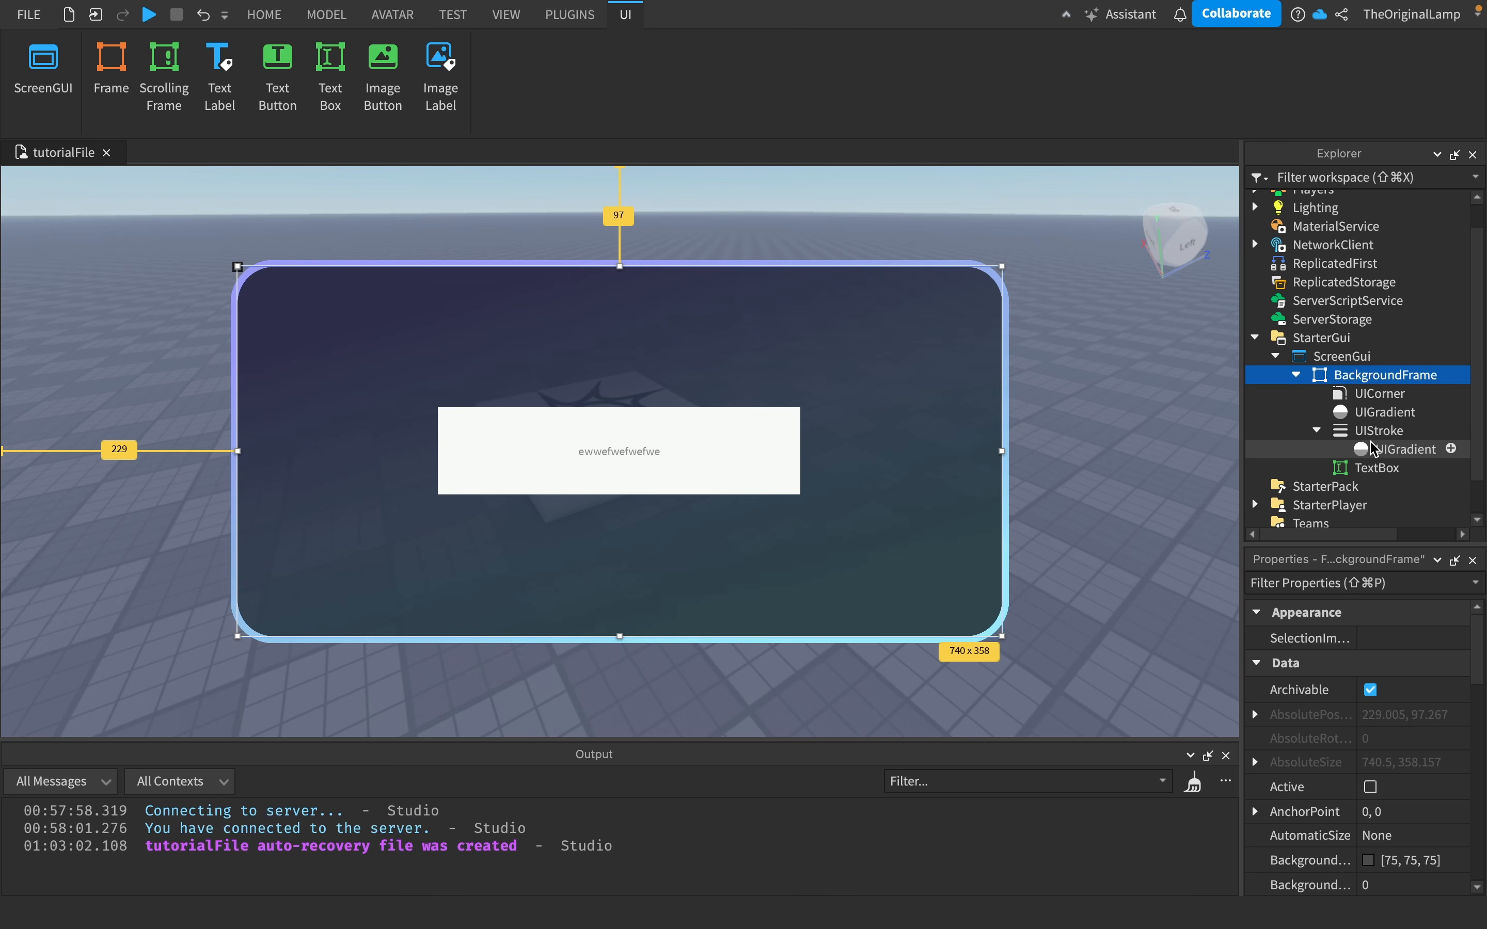
left_click(1316, 430)
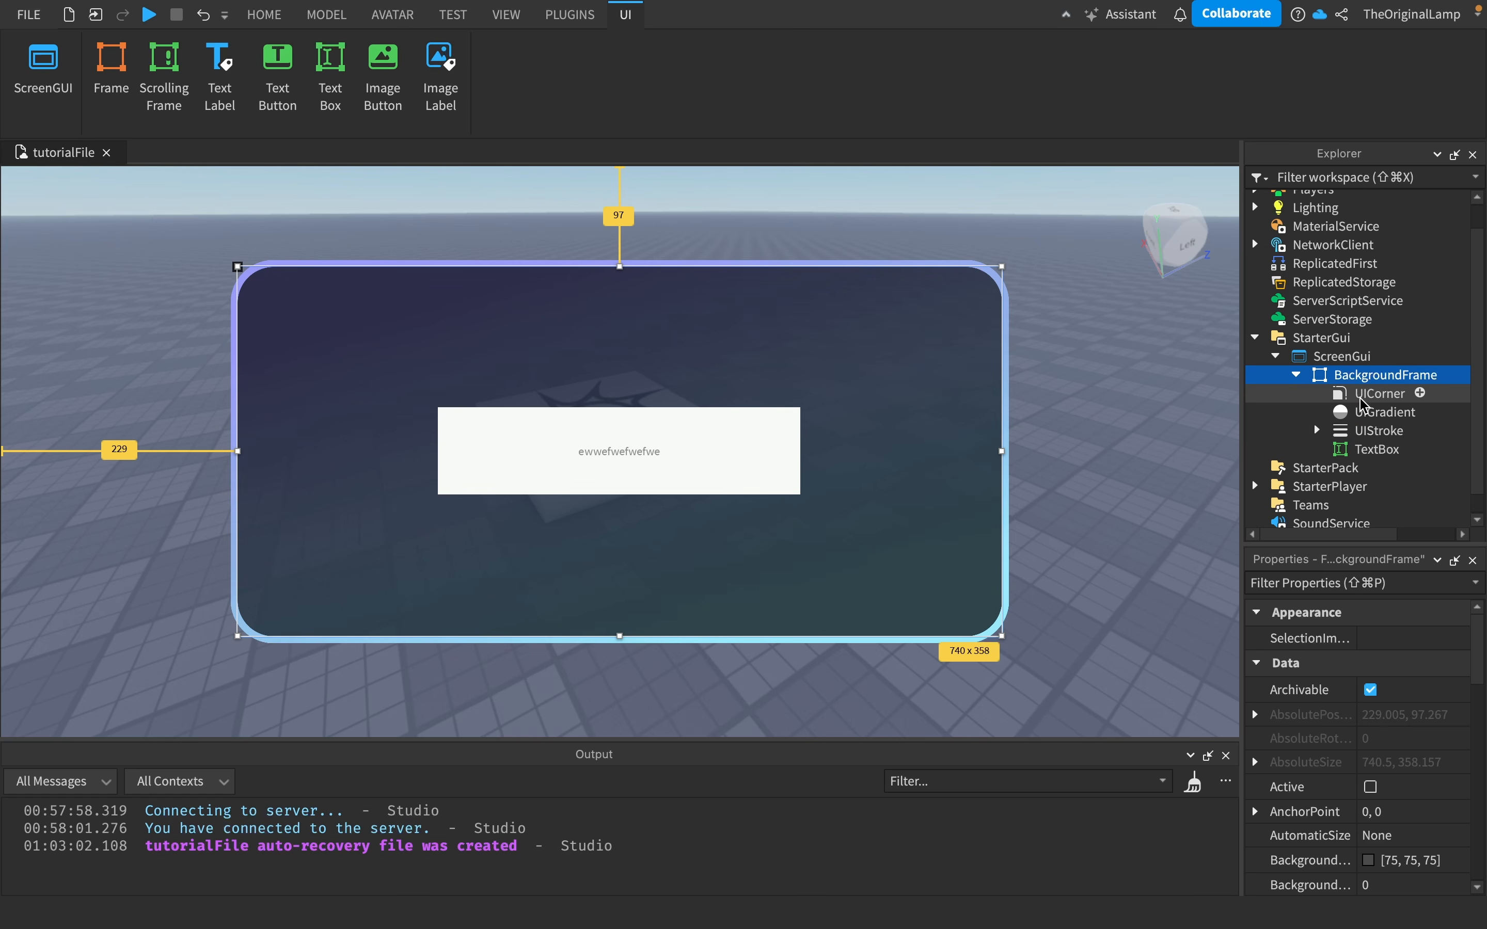
- Paste a copy of the frame's UICorner into the TextBox
left_click(1377, 401)
left_click(1390, 454)
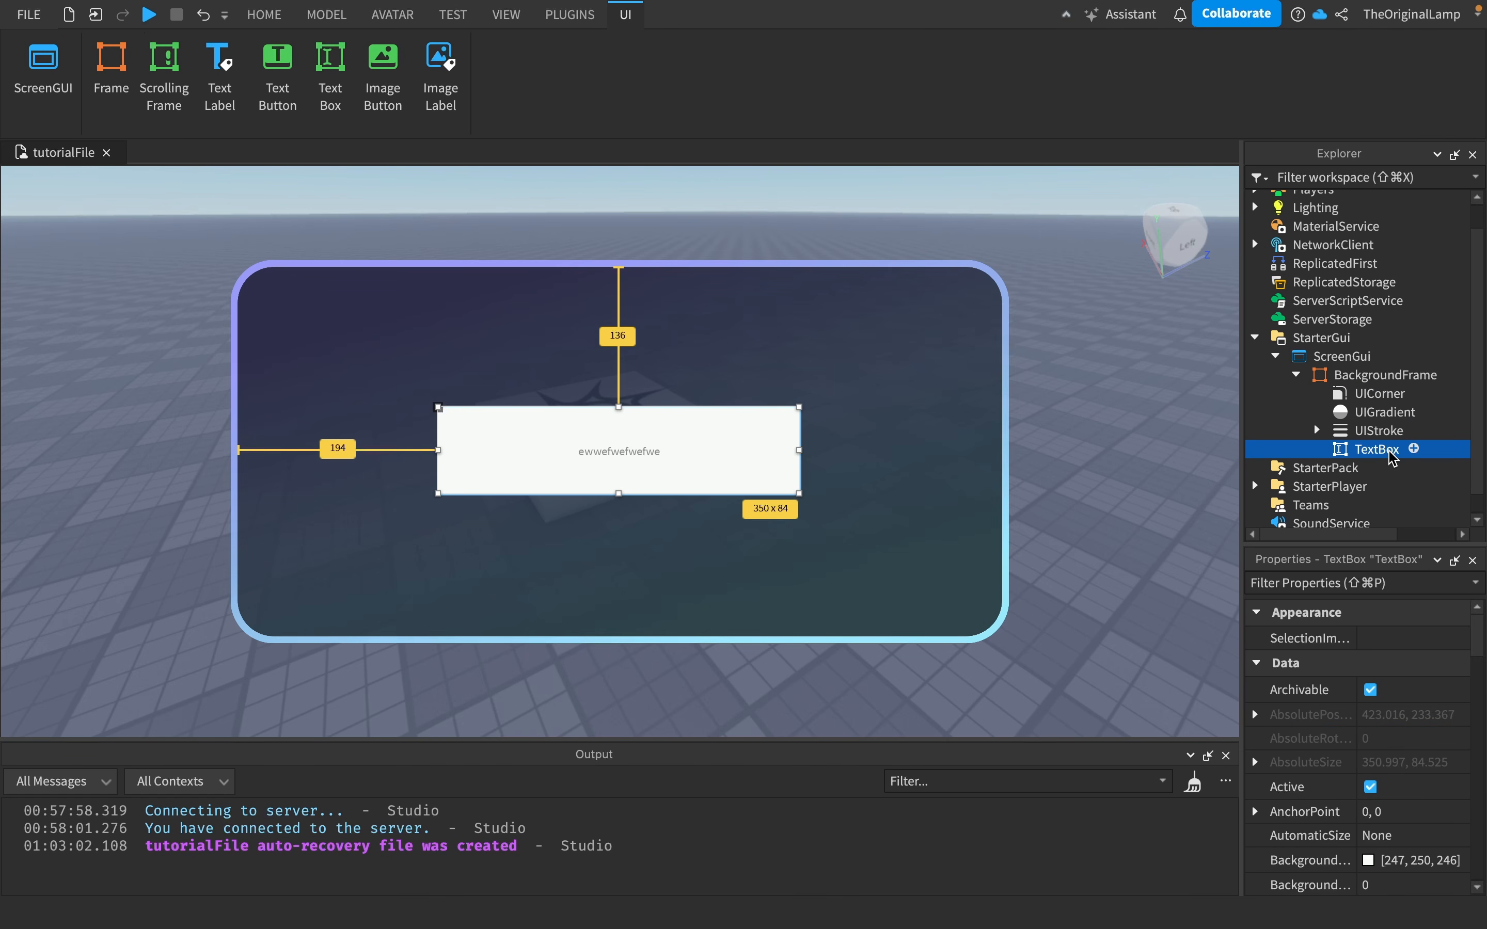
key("shift+super+v")
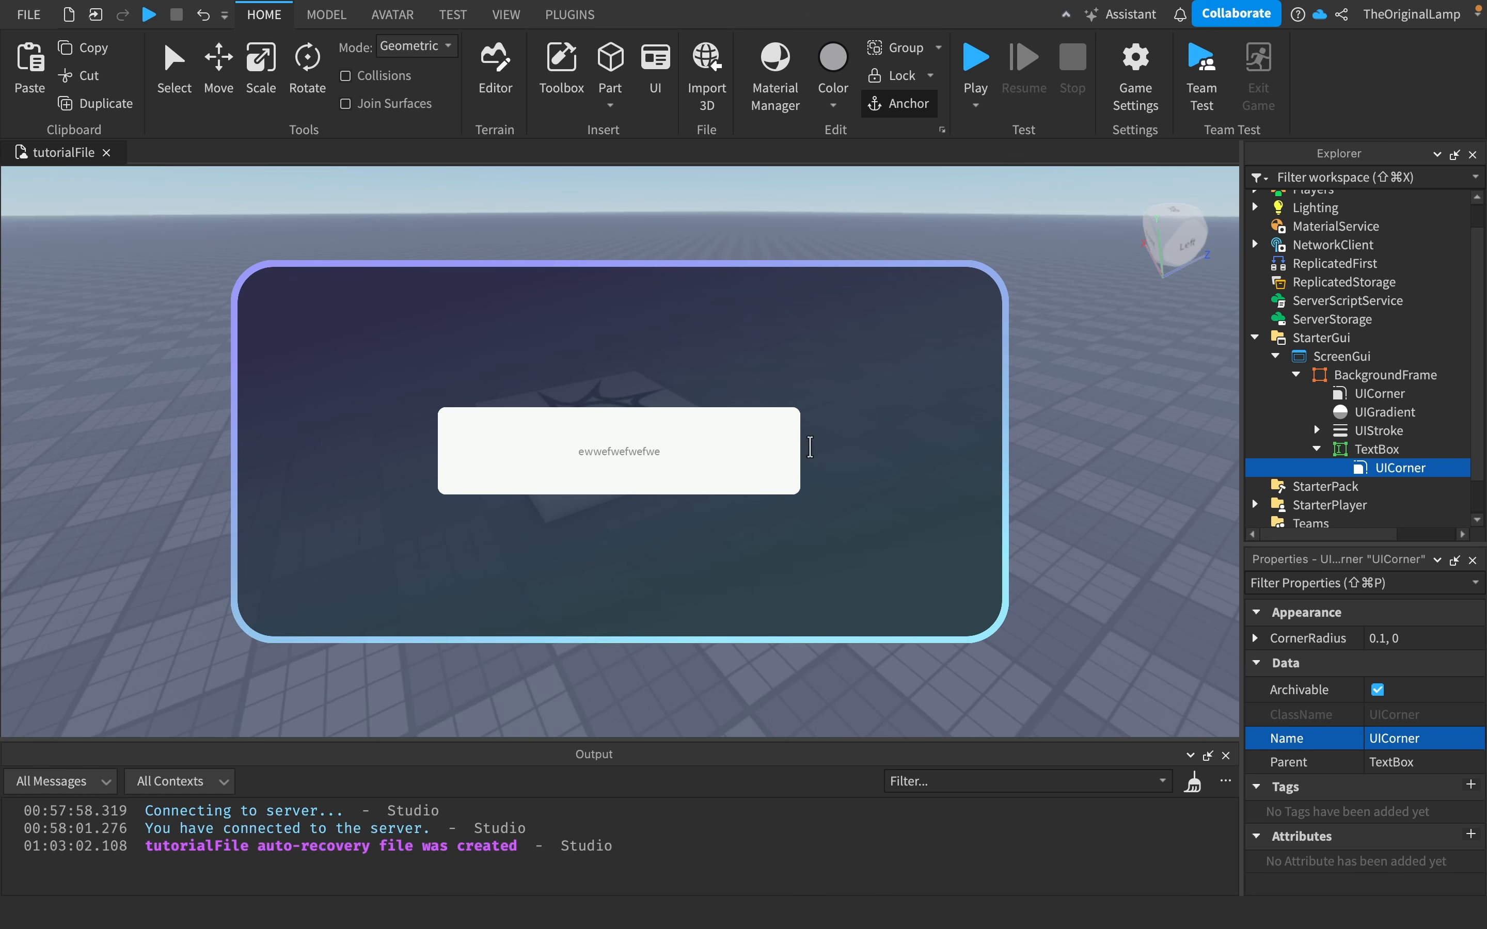
- Try adding a copy of the frame's UIStroke to the TextBox with ApplyStrokeMode set to Border, then delete it
left_click(1373, 431)
left_click(1376, 452)
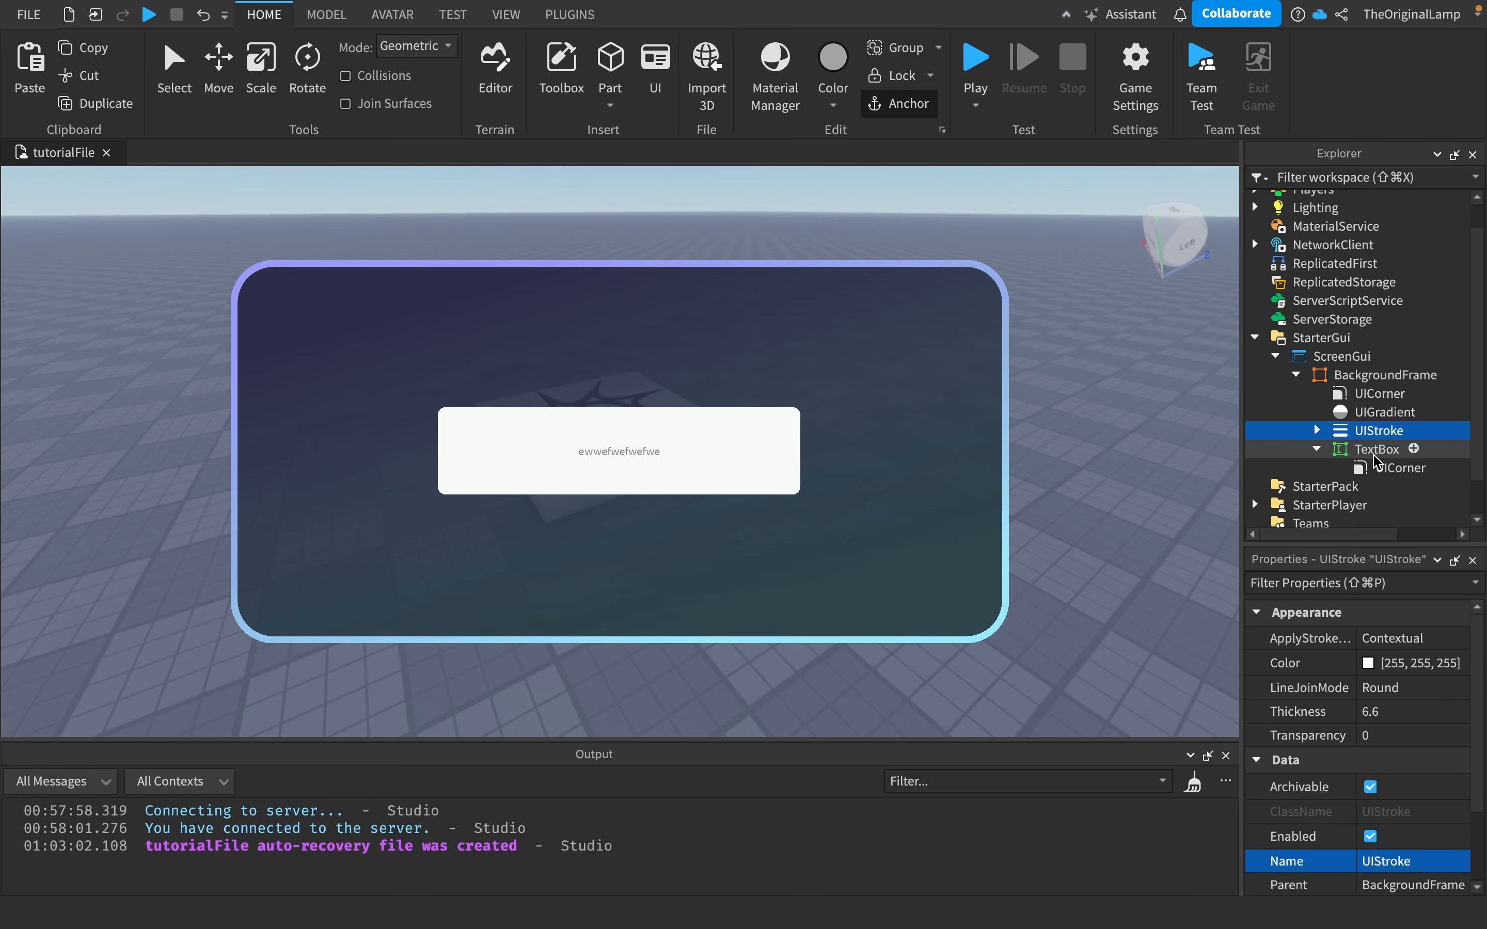
key("super+shift+v")
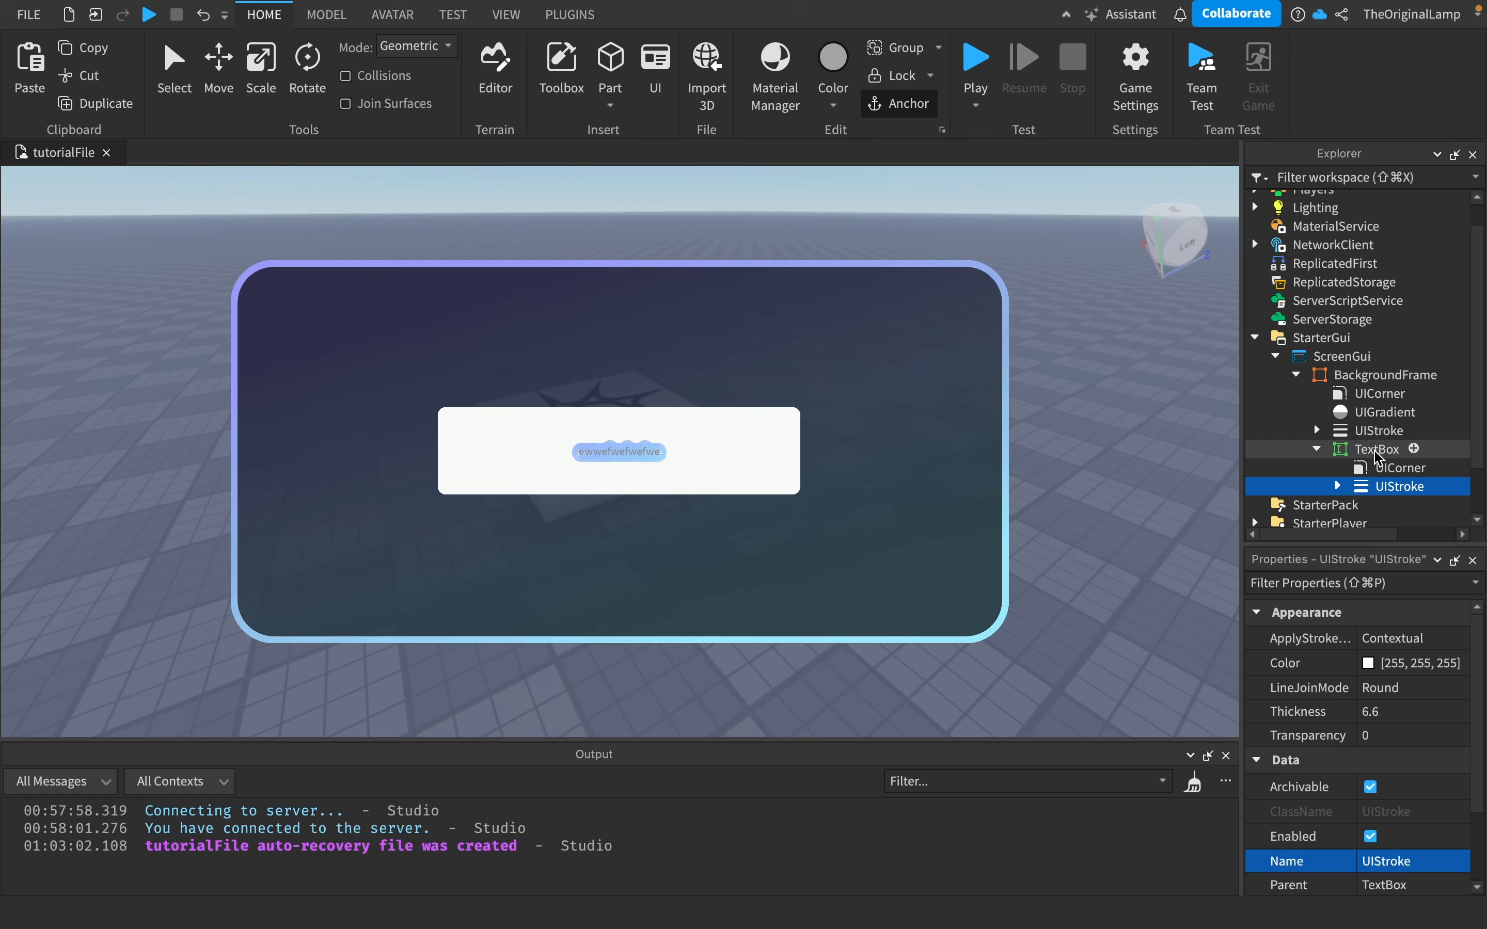
left_click(1406, 639)
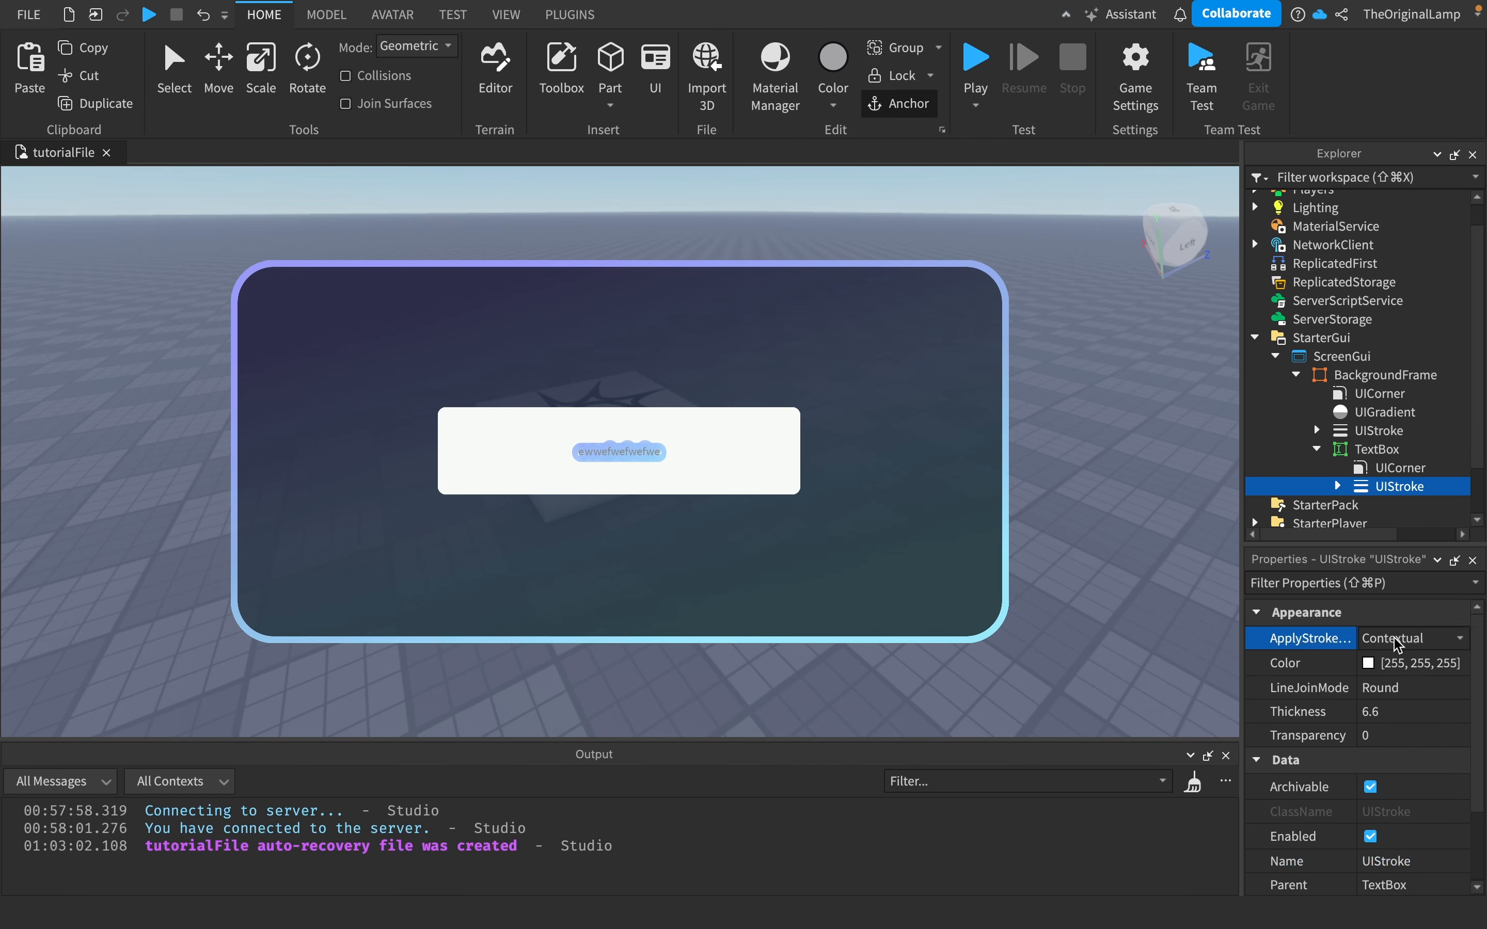
left_click(1398, 661)
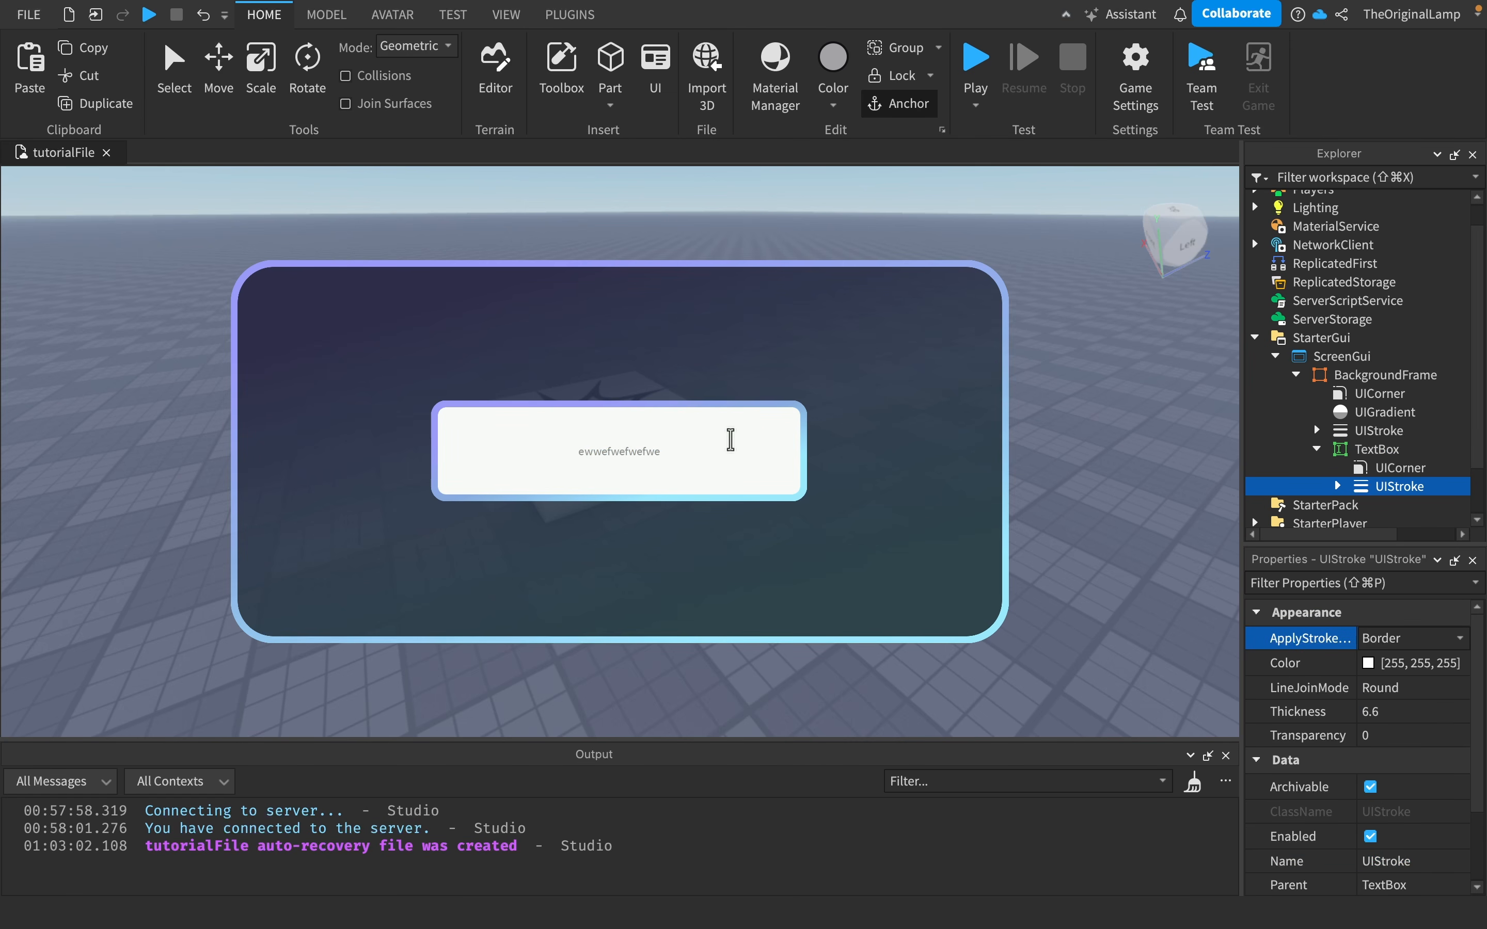
key("Delete")
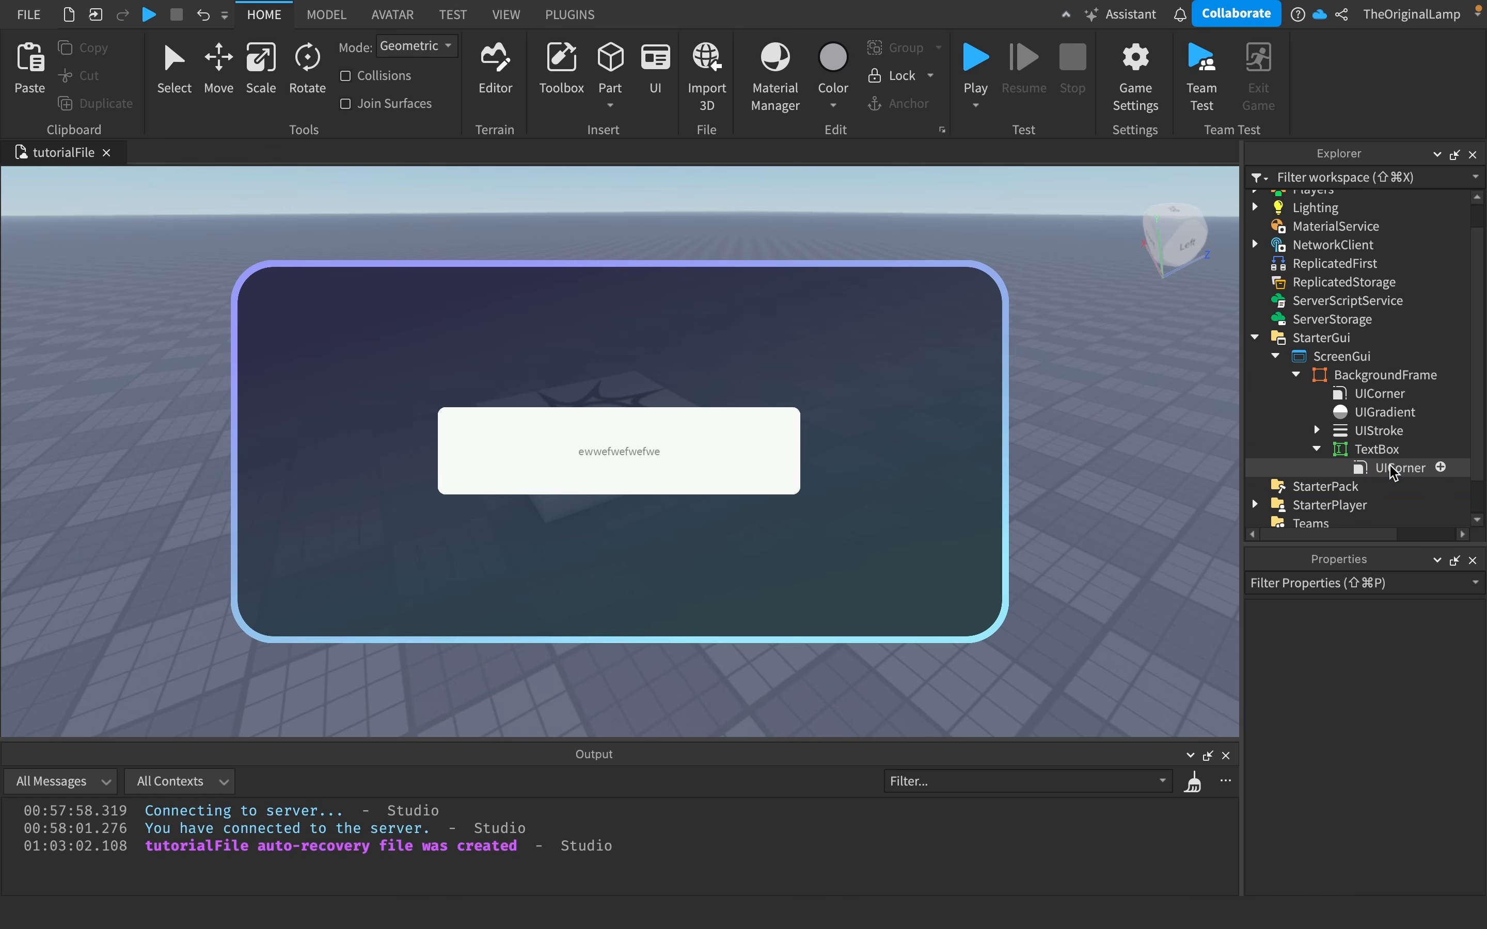
- Copy the frame's UIGradient and paste it into the TextBox
left_click(1378, 419)
key("ctrl+c")
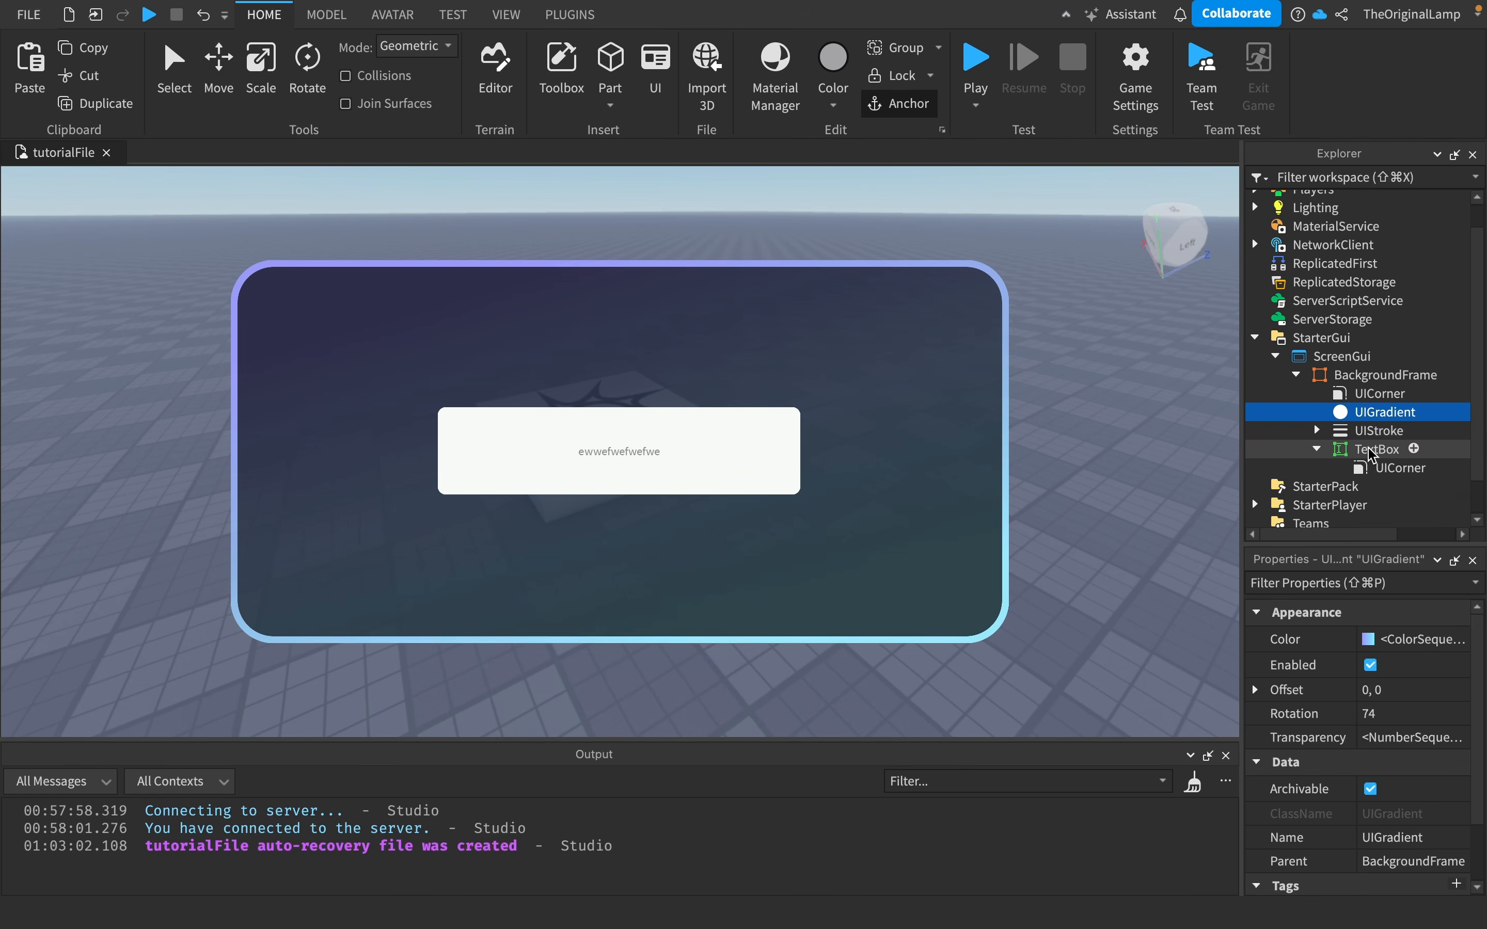
left_click(1377, 449)
key("ctrl+shift+v")
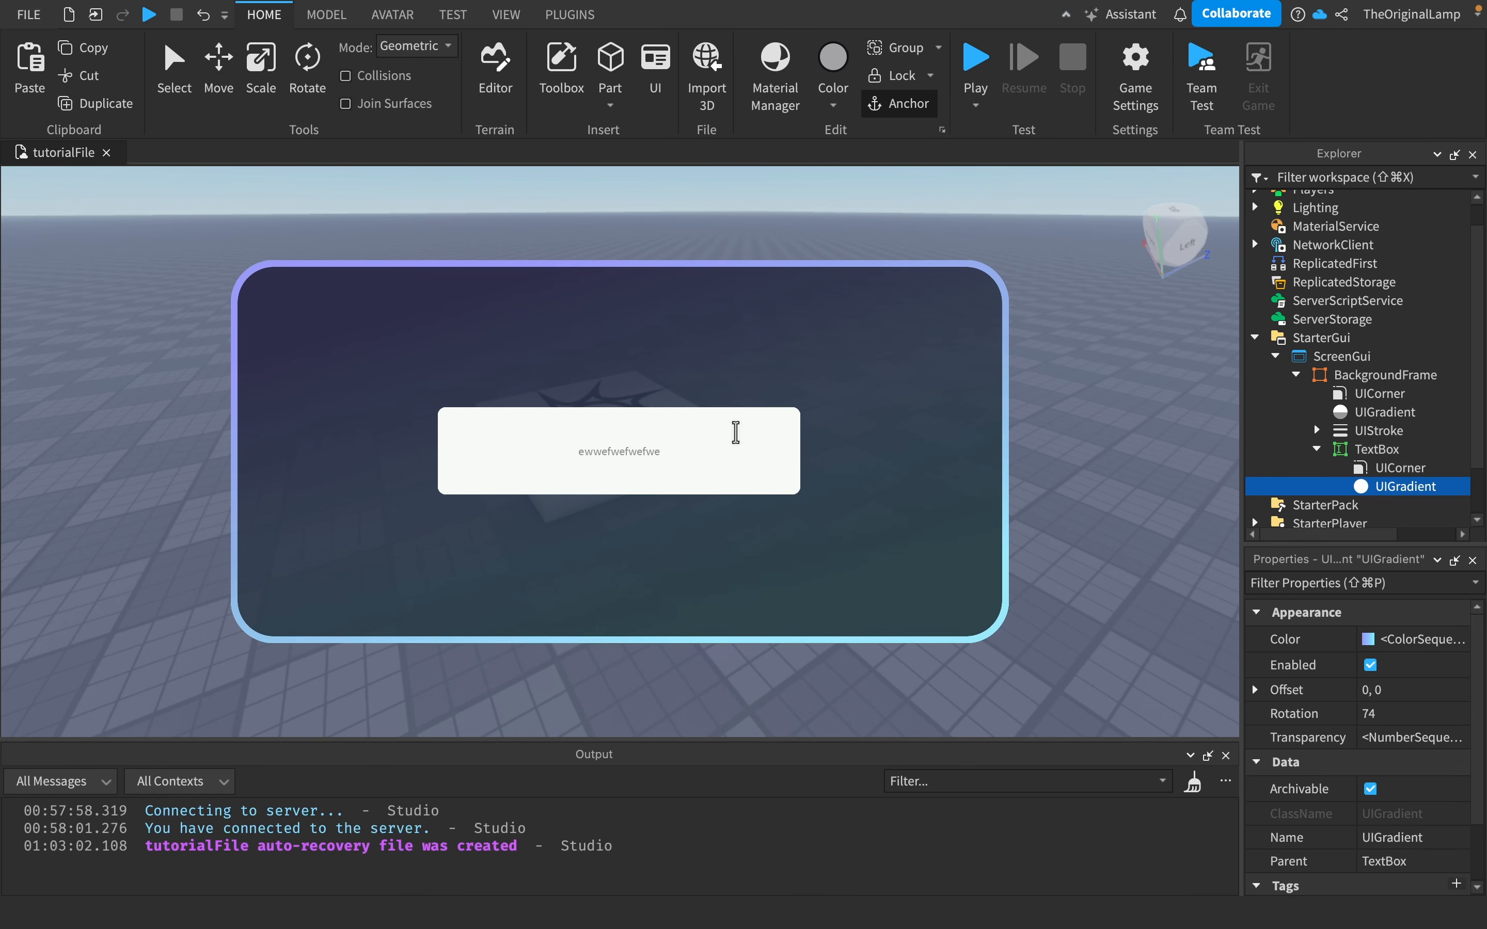
scroll(1391, 709, "down", 2)
scroll(1392, 710, "up", 3)
left_click(1309, 665)
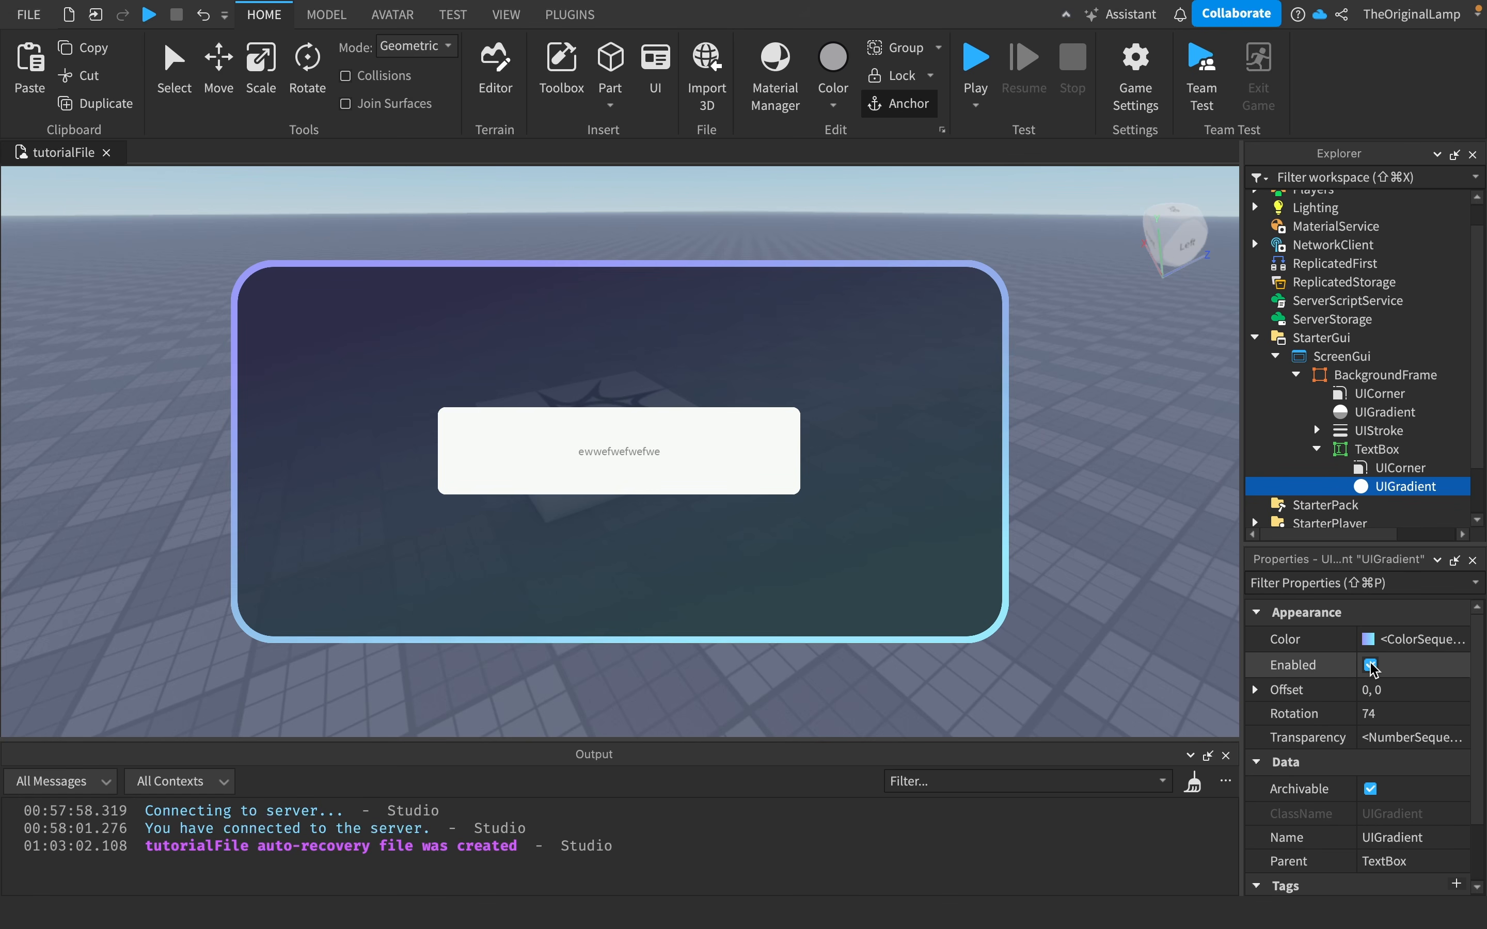
- Replace the TextBox's text with text
left_click(1392, 451)
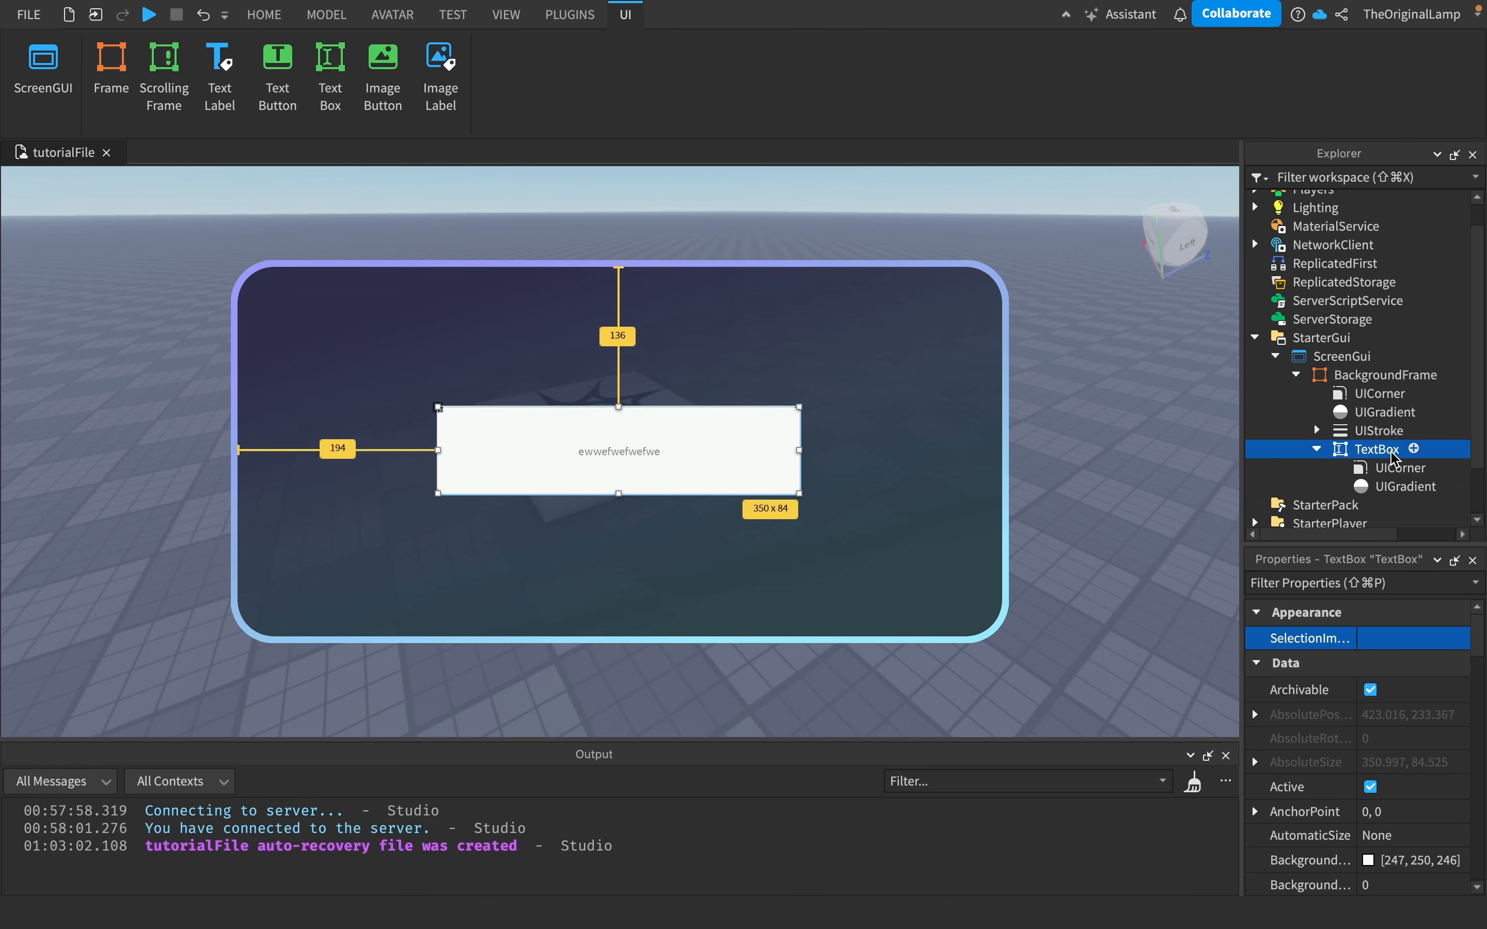
scroll(1389, 803, "down", 2)
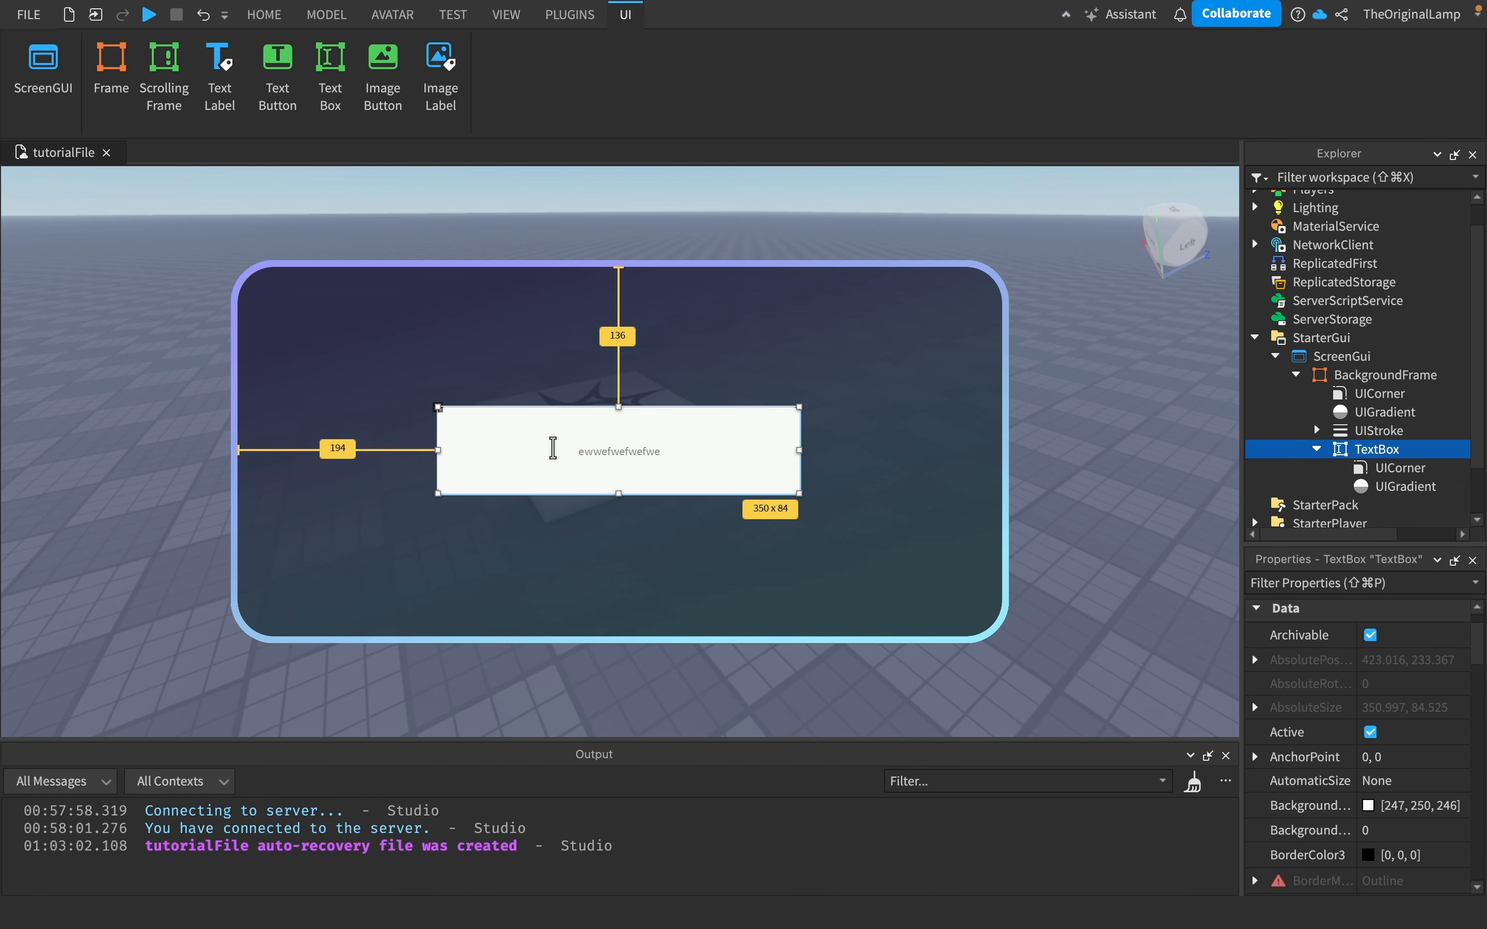
double_click(634, 442)
key("BackSpace")
key("BackSpace")
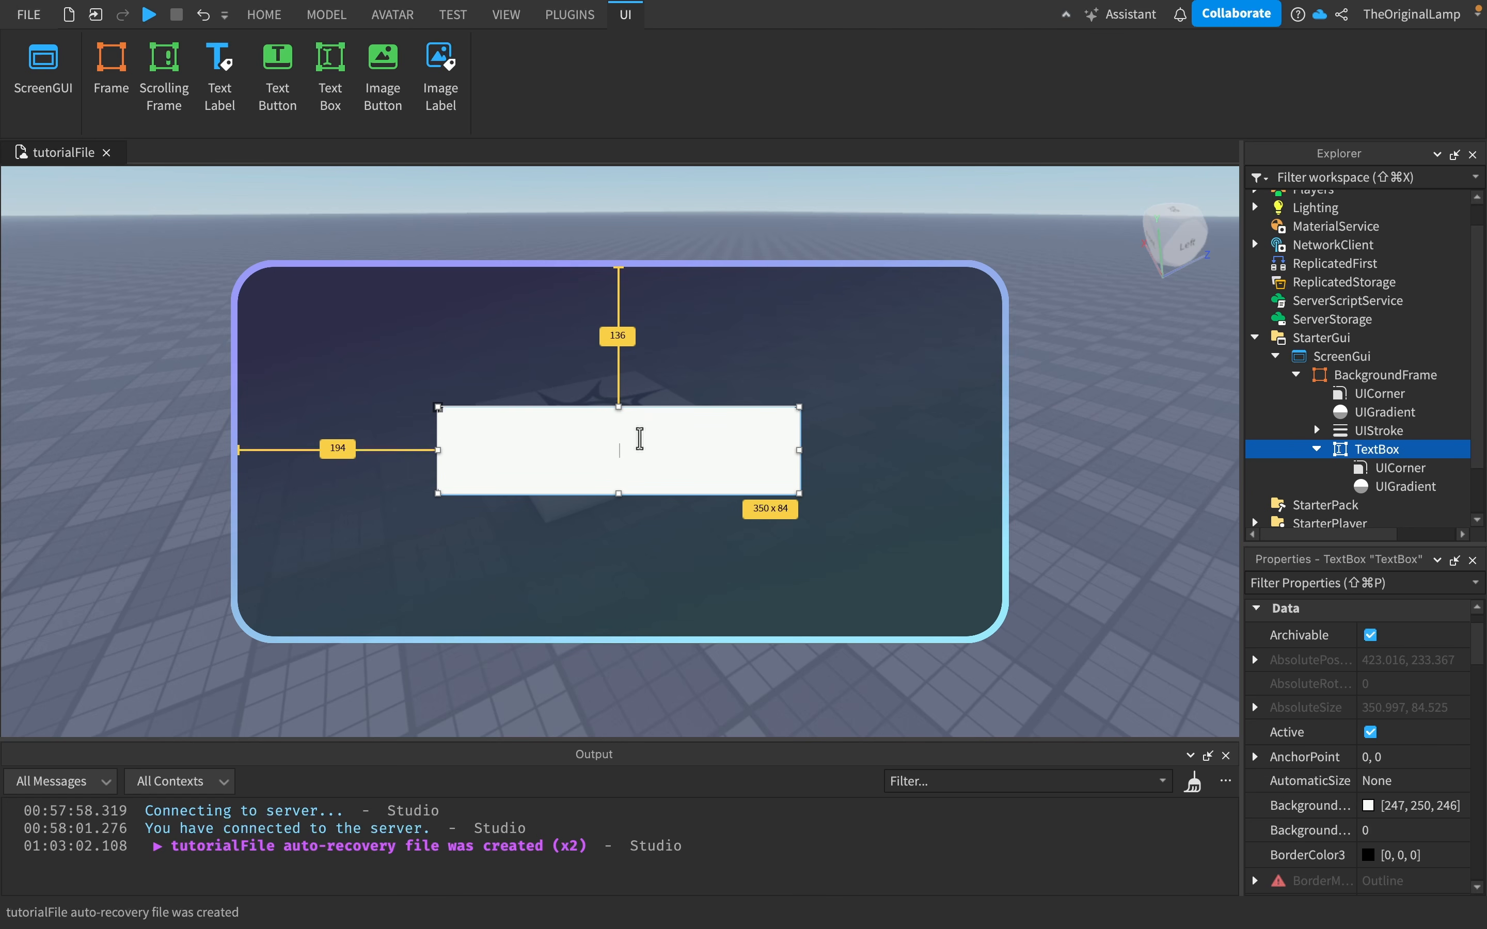
type("text")
left_click(882, 484)
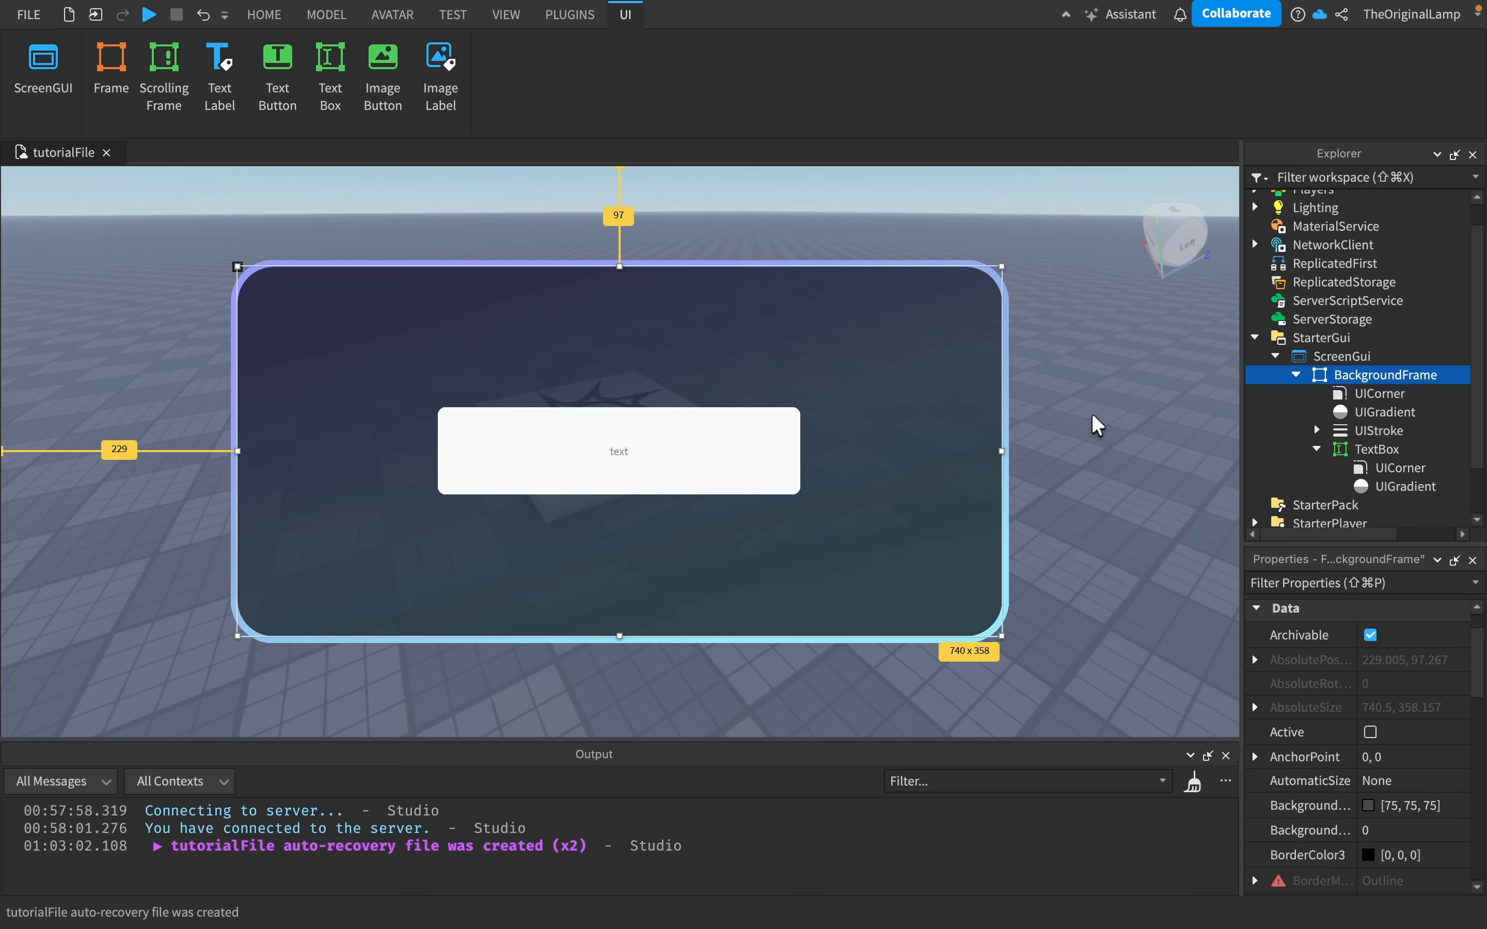
- Set the TextBox's text color to white
left_click(1386, 488)
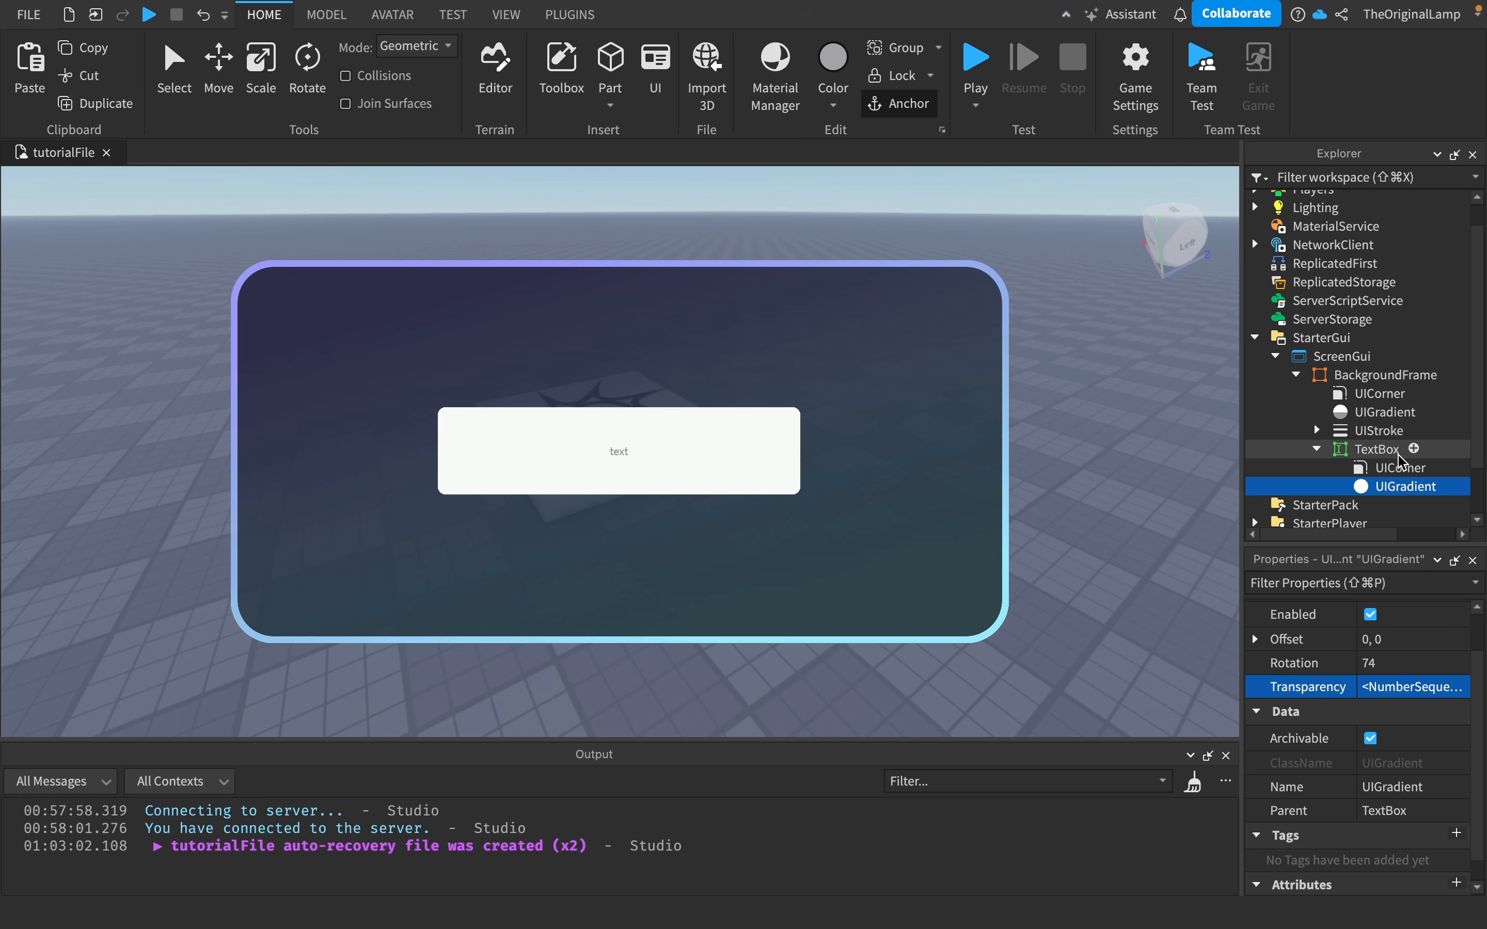
left_click(1387, 457)
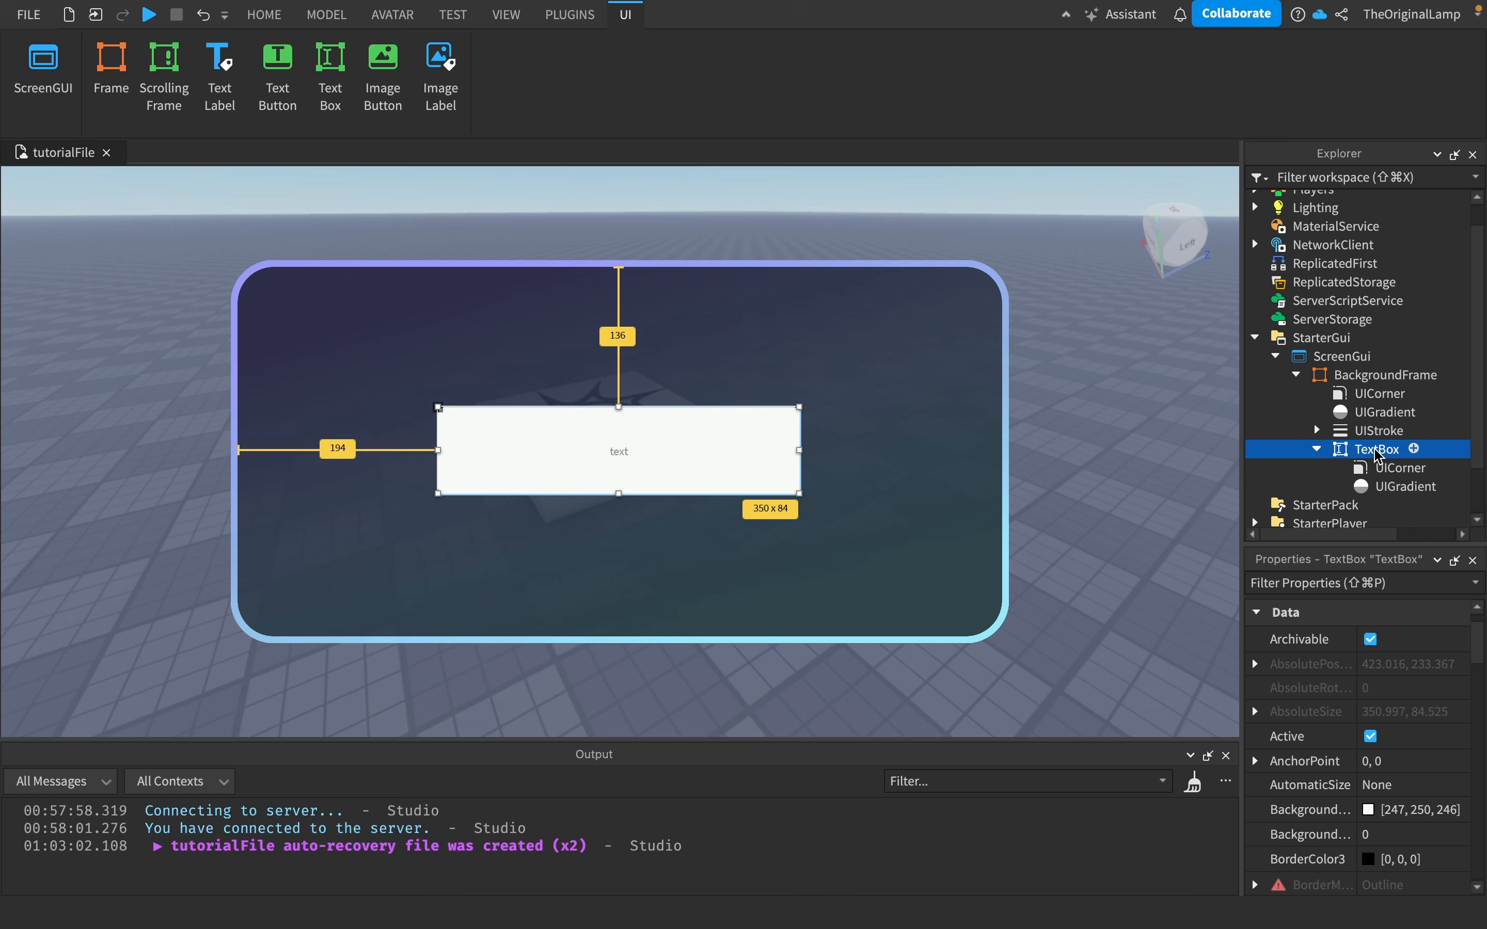
scroll(1365, 769, "down", 5)
scroll(1365, 769, "down", 10)
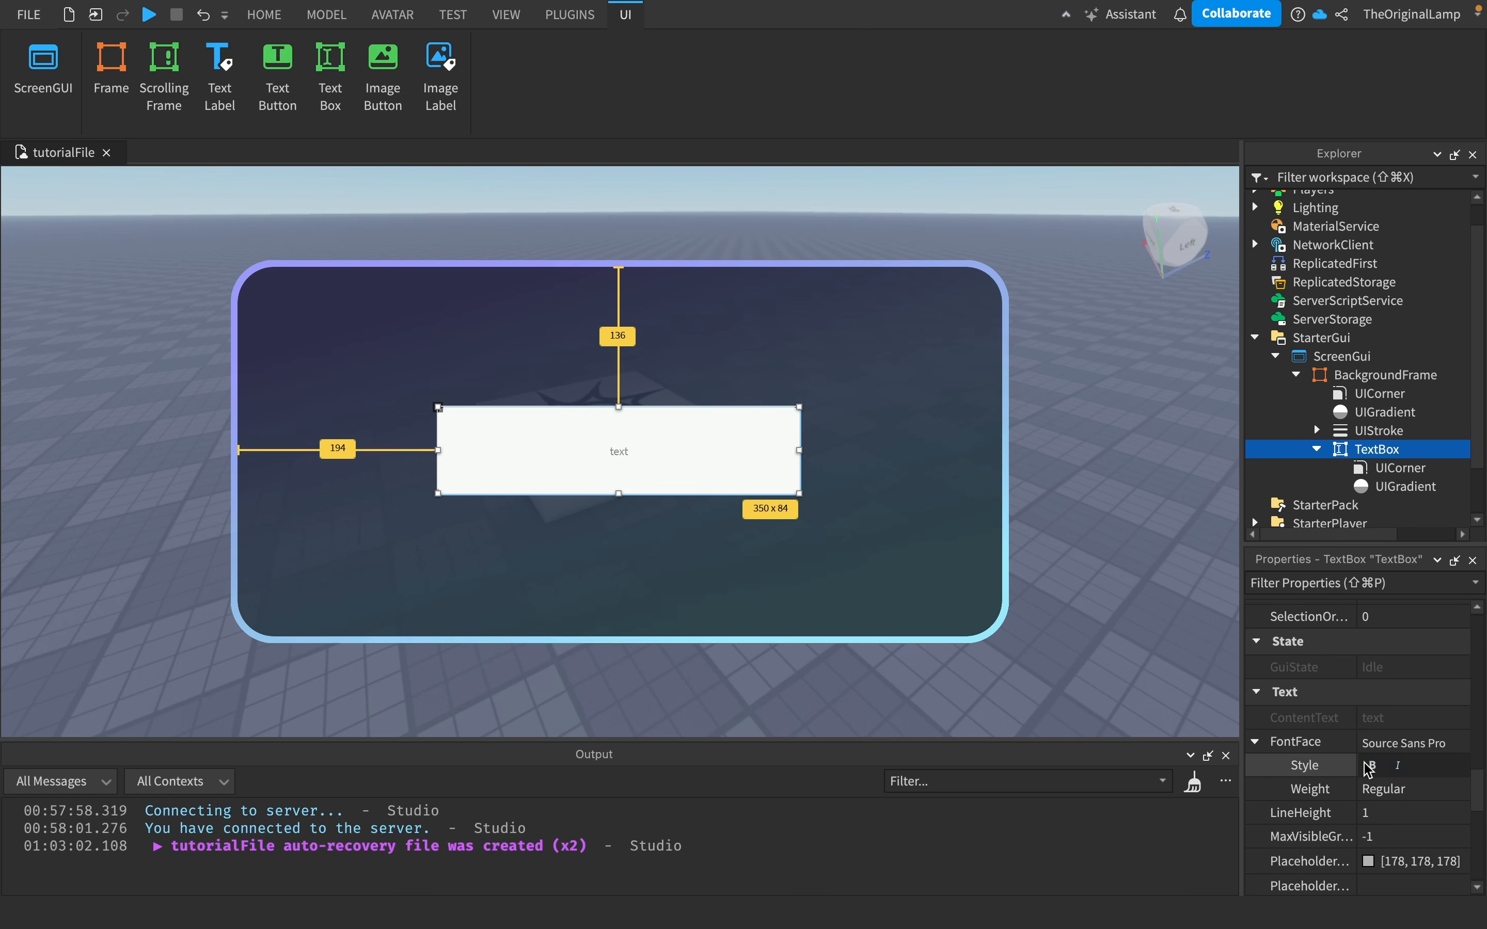
scroll(1365, 756, "down", 3)
scroll(1367, 713, "up", 6)
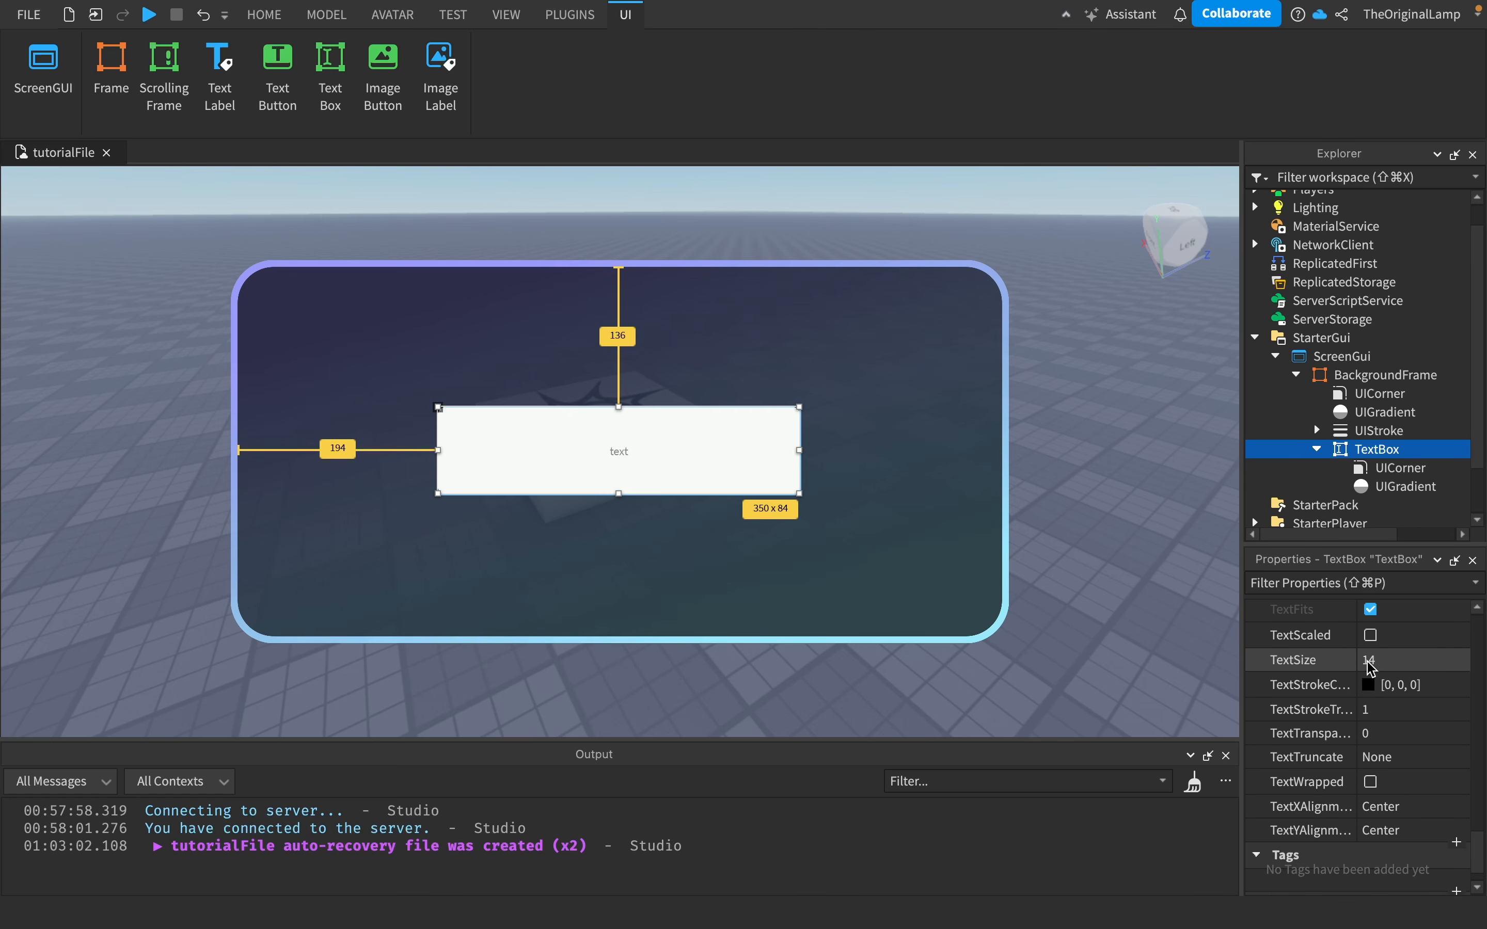
left_click(1369, 676)
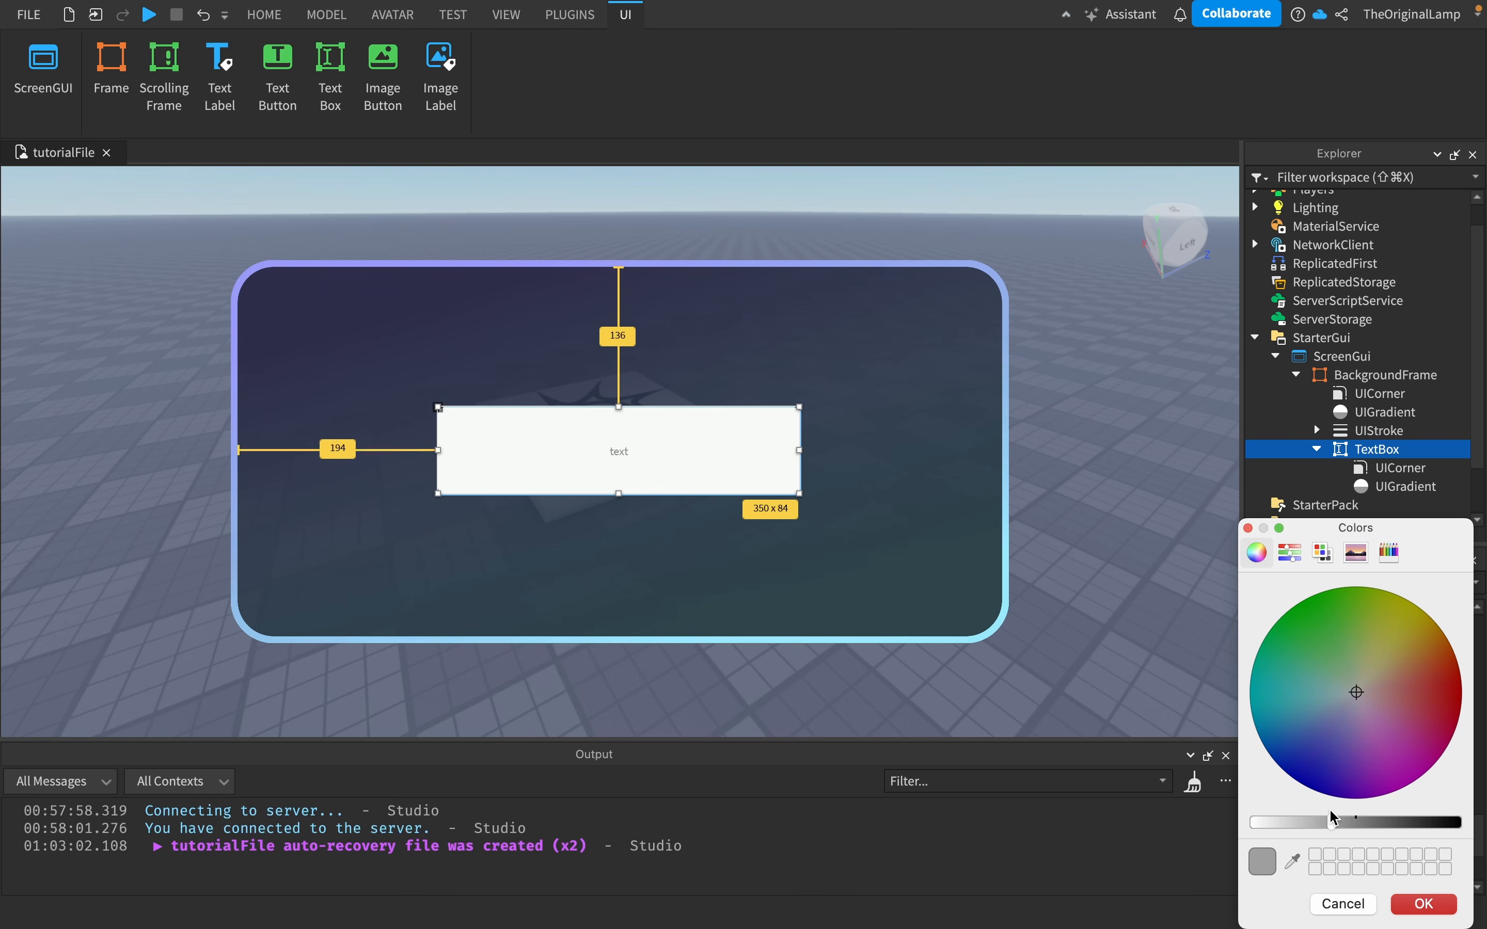
left_click_drag(1331, 820, 1171, 826)
left_click(1423, 903)
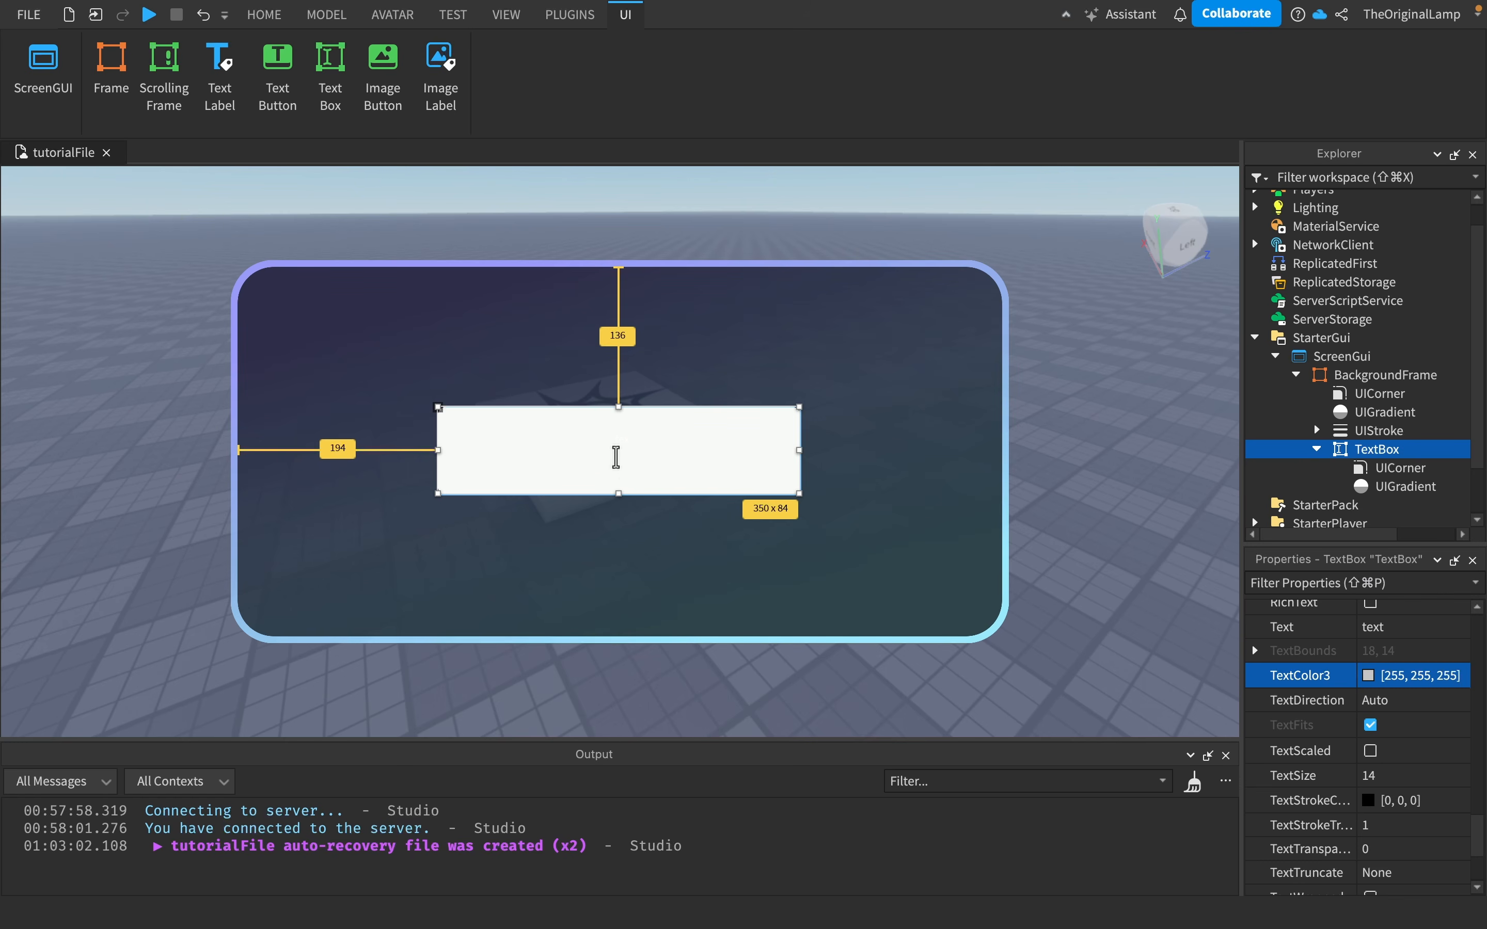
- Enable TextScaled on the TextBox
scroll(1405, 819, "up", 2)
scroll(1405, 805, "up", 1)
scroll(1406, 791, "down", 3)
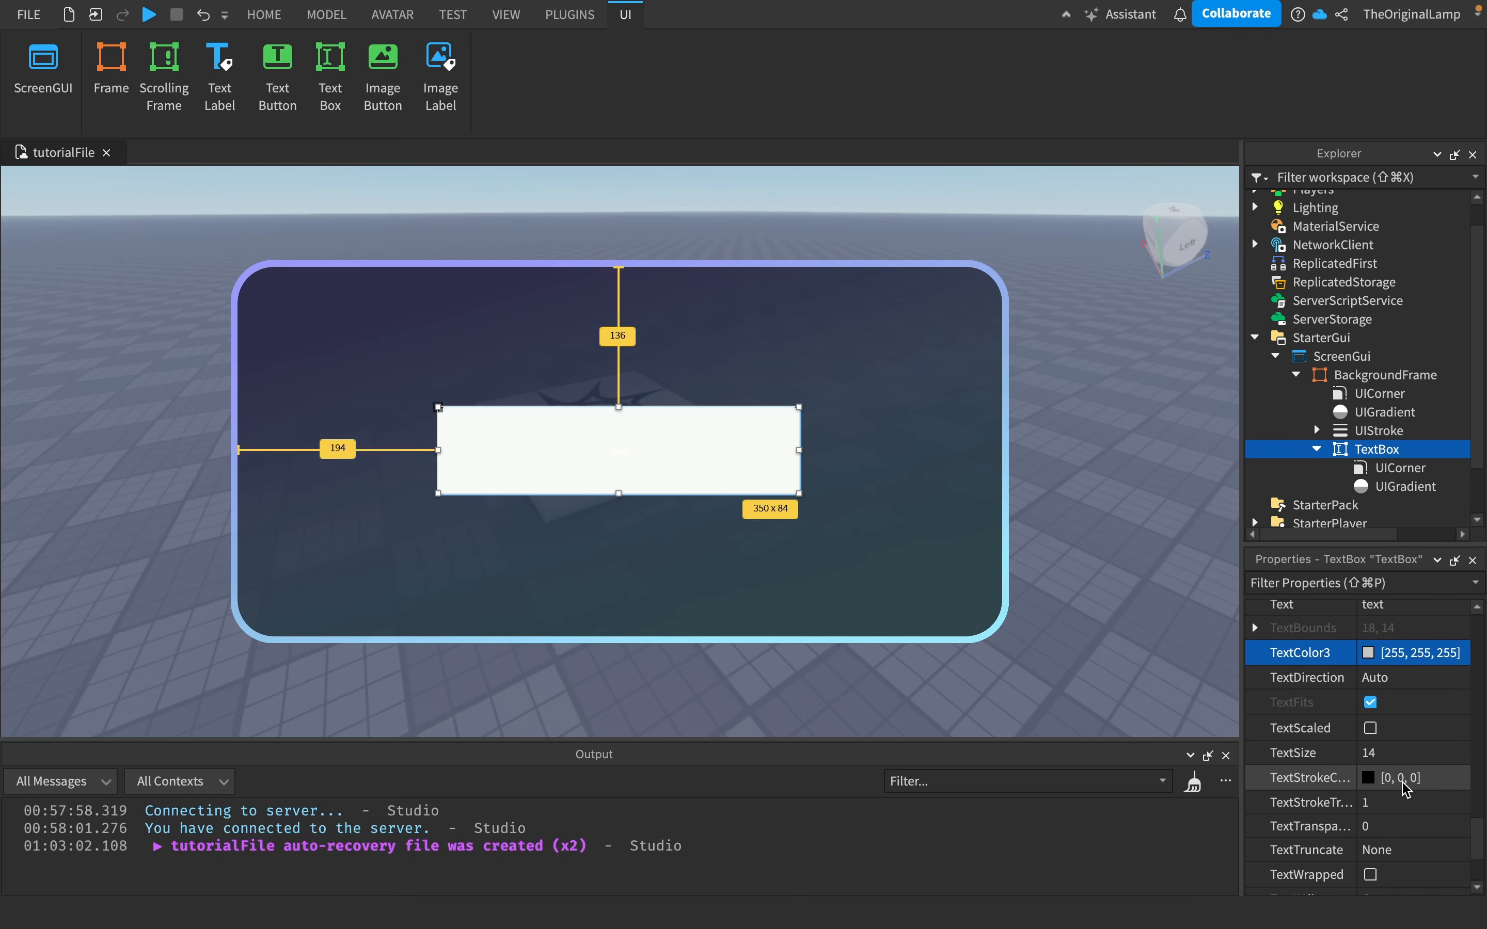
left_click(1371, 730)
- Change the TextBox's font to Fredoka One
scroll(1444, 708, "up", 3)
scroll(1443, 708, "up", 6)
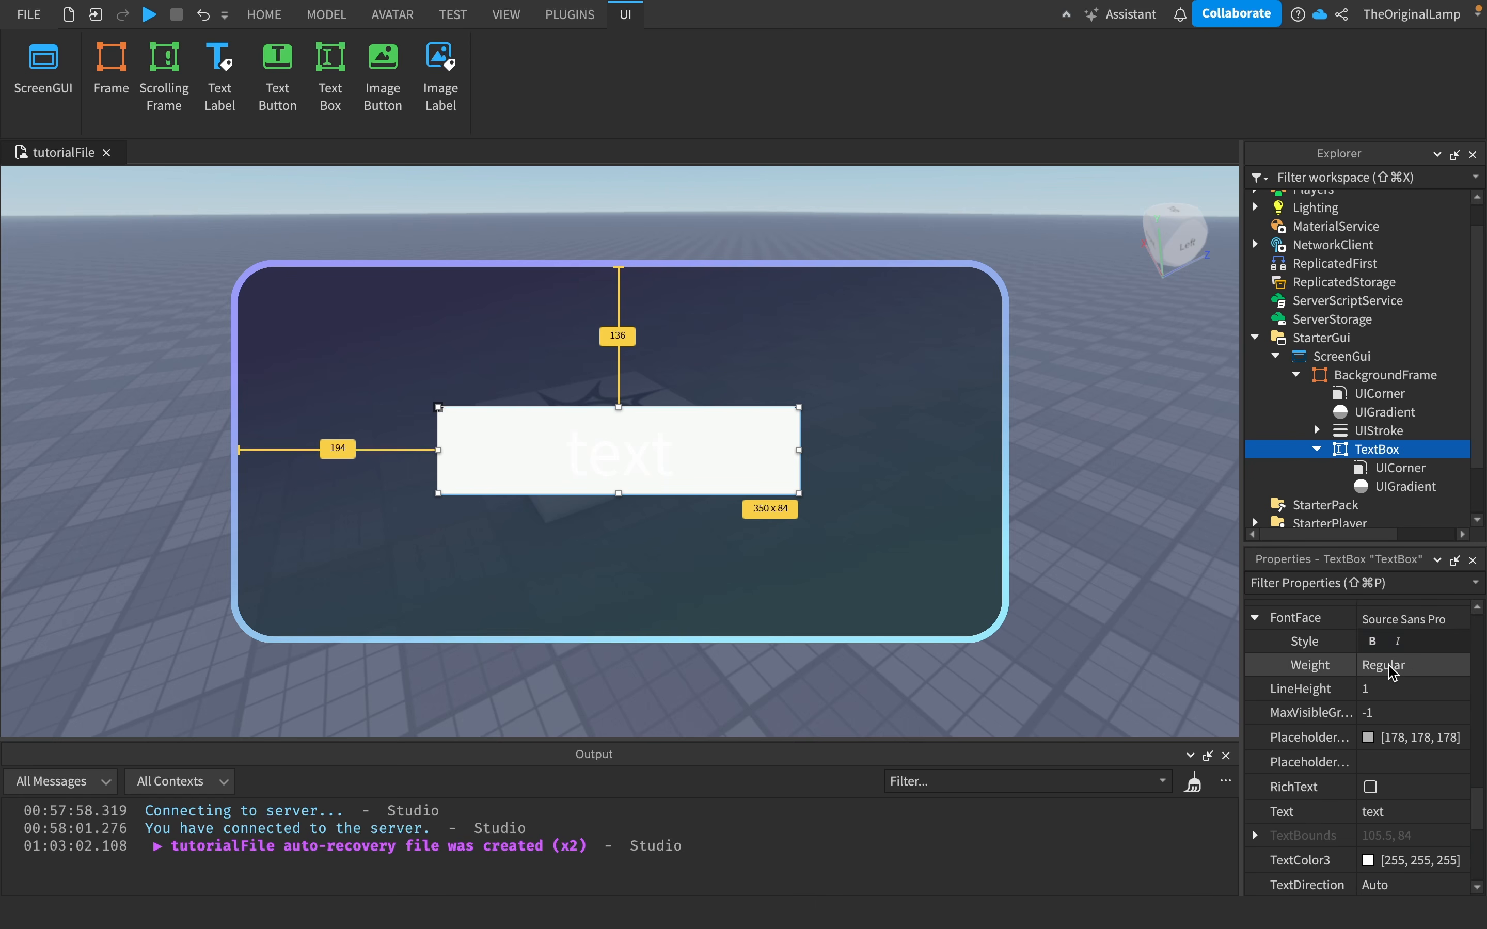
left_click(1392, 686)
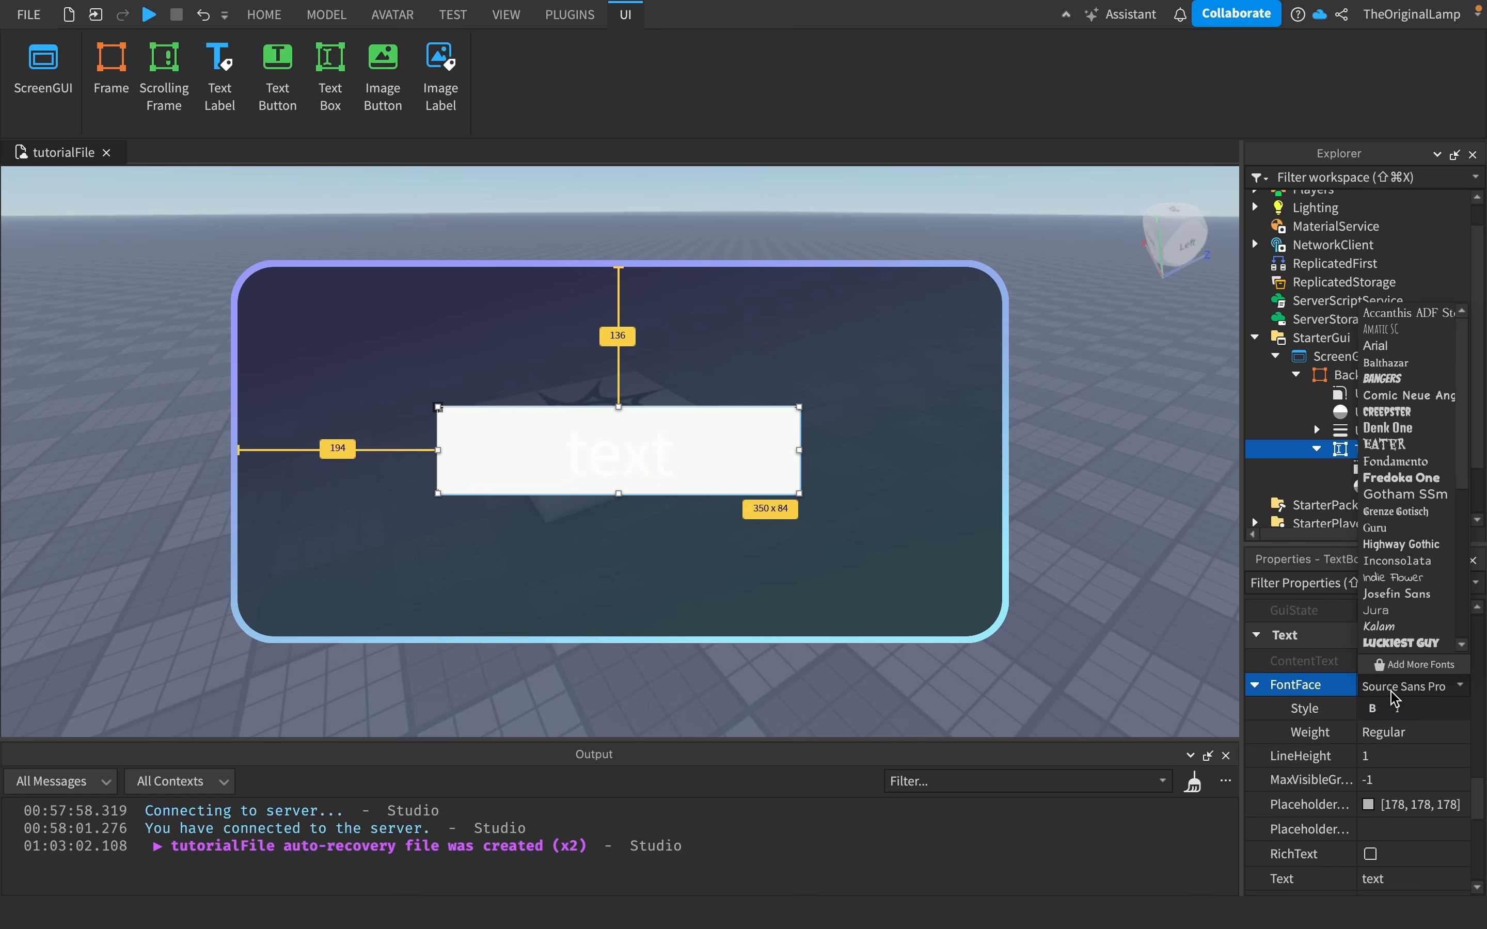
left_click(1413, 480)
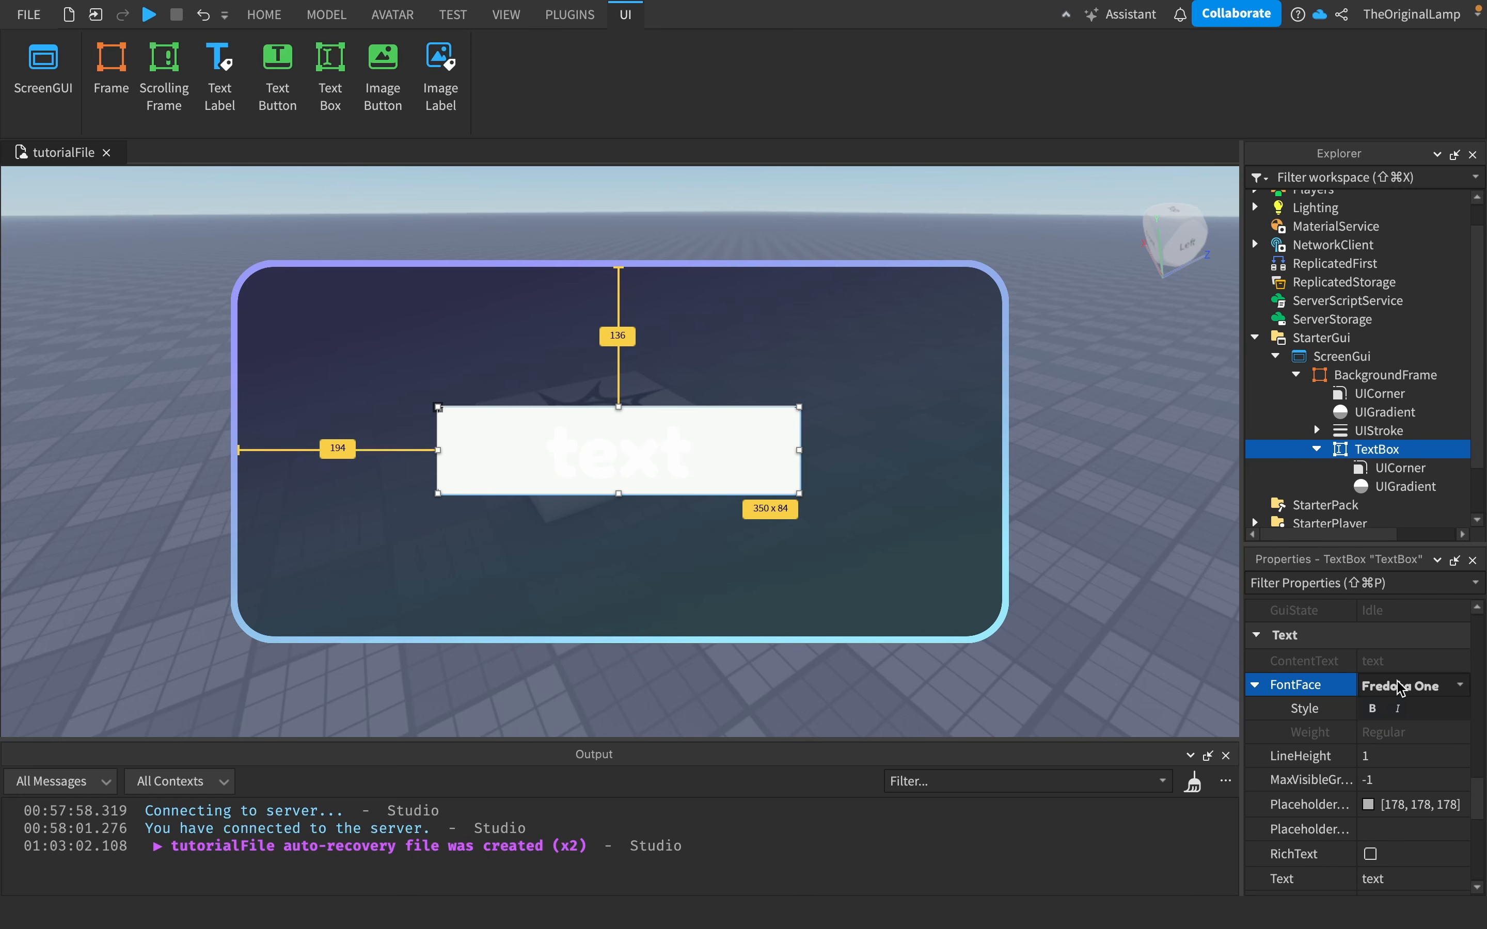
- Set the TextBox's background transparency to 1
scroll(1365, 724, "down", 8)
scroll(1365, 724, "up", 6)
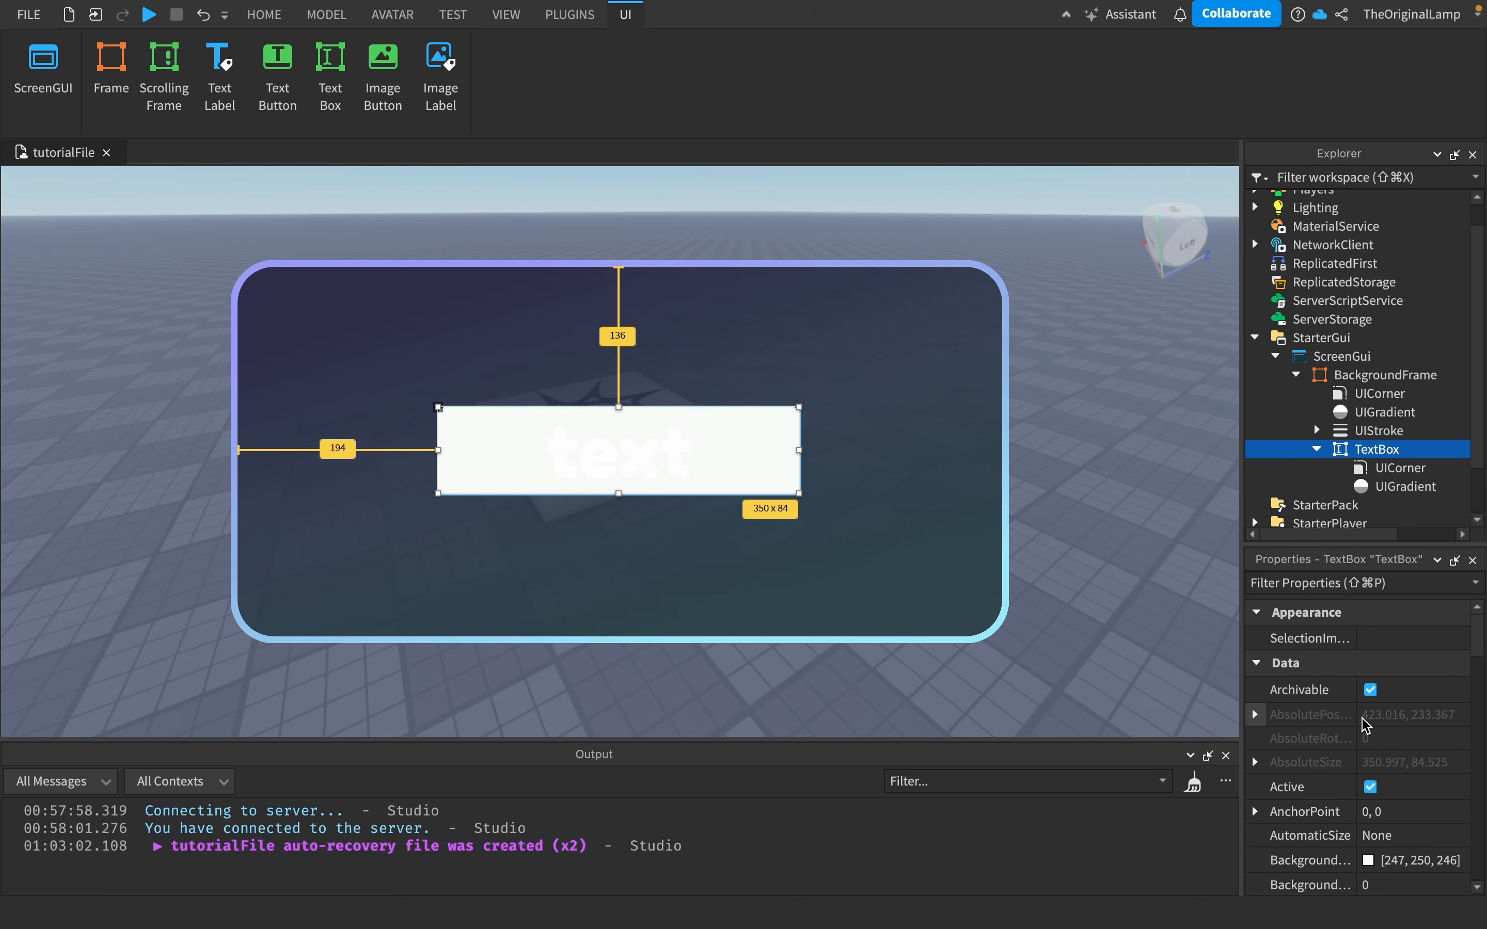
scroll(1365, 723, "down", 3)
left_click(1394, 730)
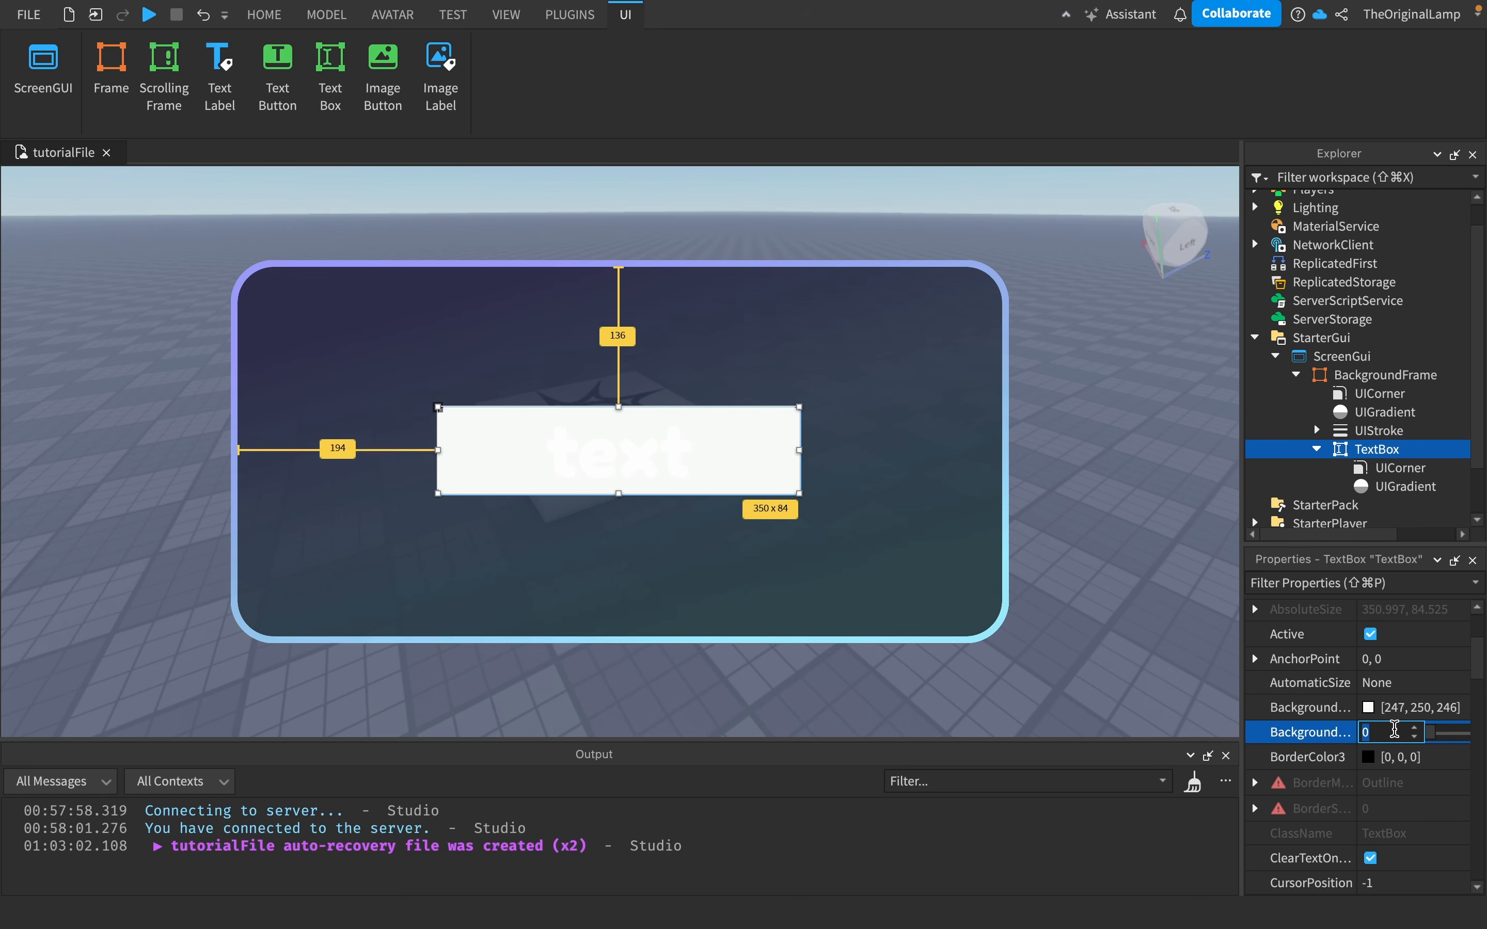
left_click_drag(1430, 732, 1474, 741)
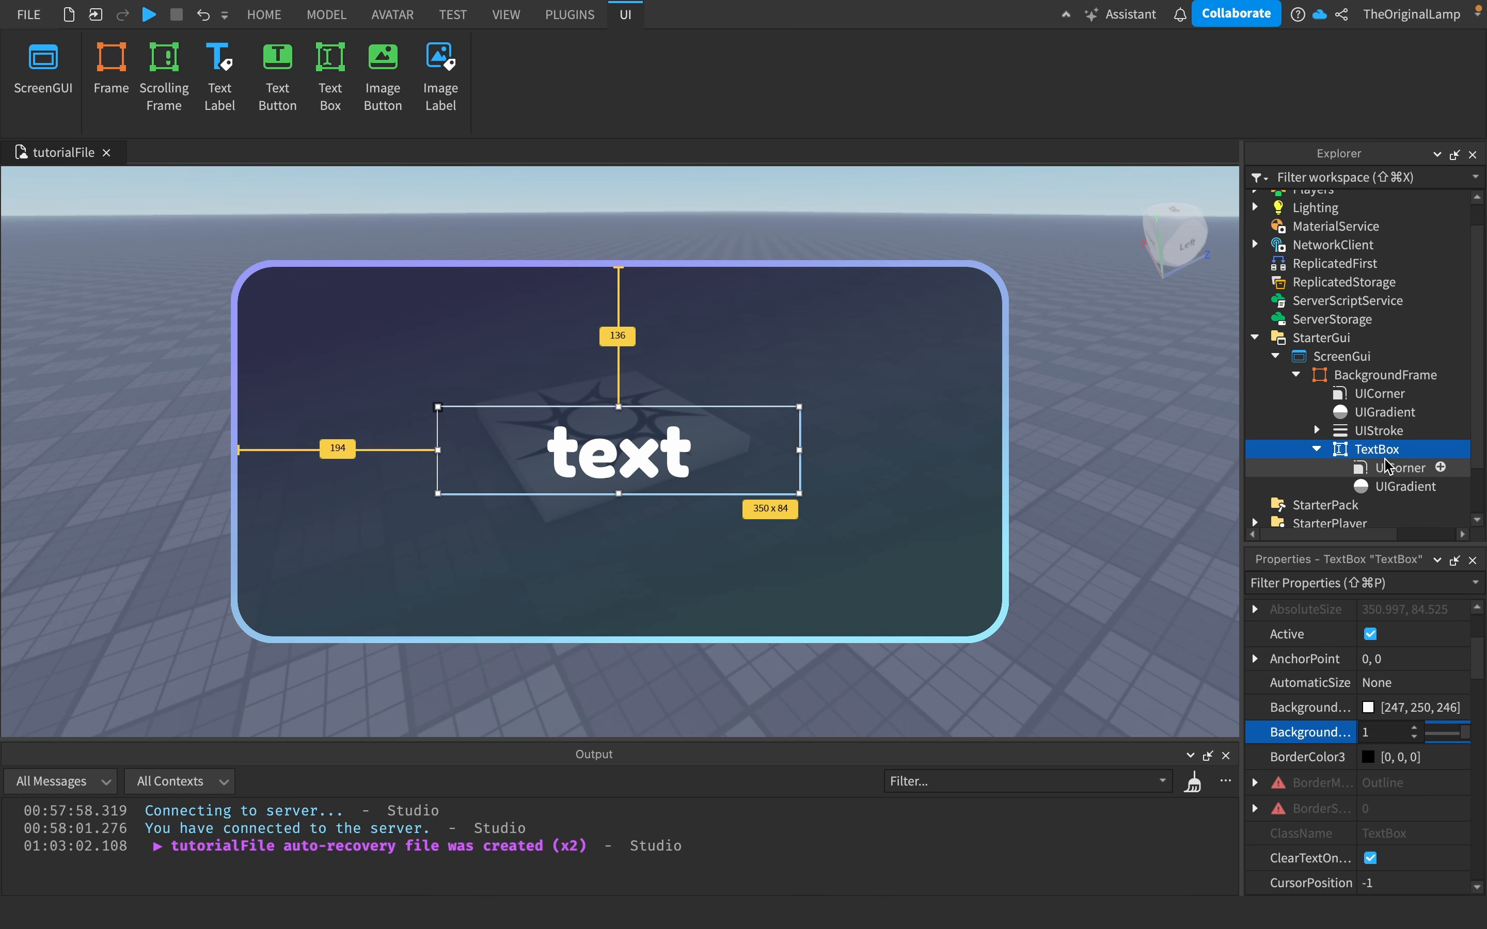
- Delete the UIGradient inside the TextBox
left_click(1403, 487)
key("Delete")
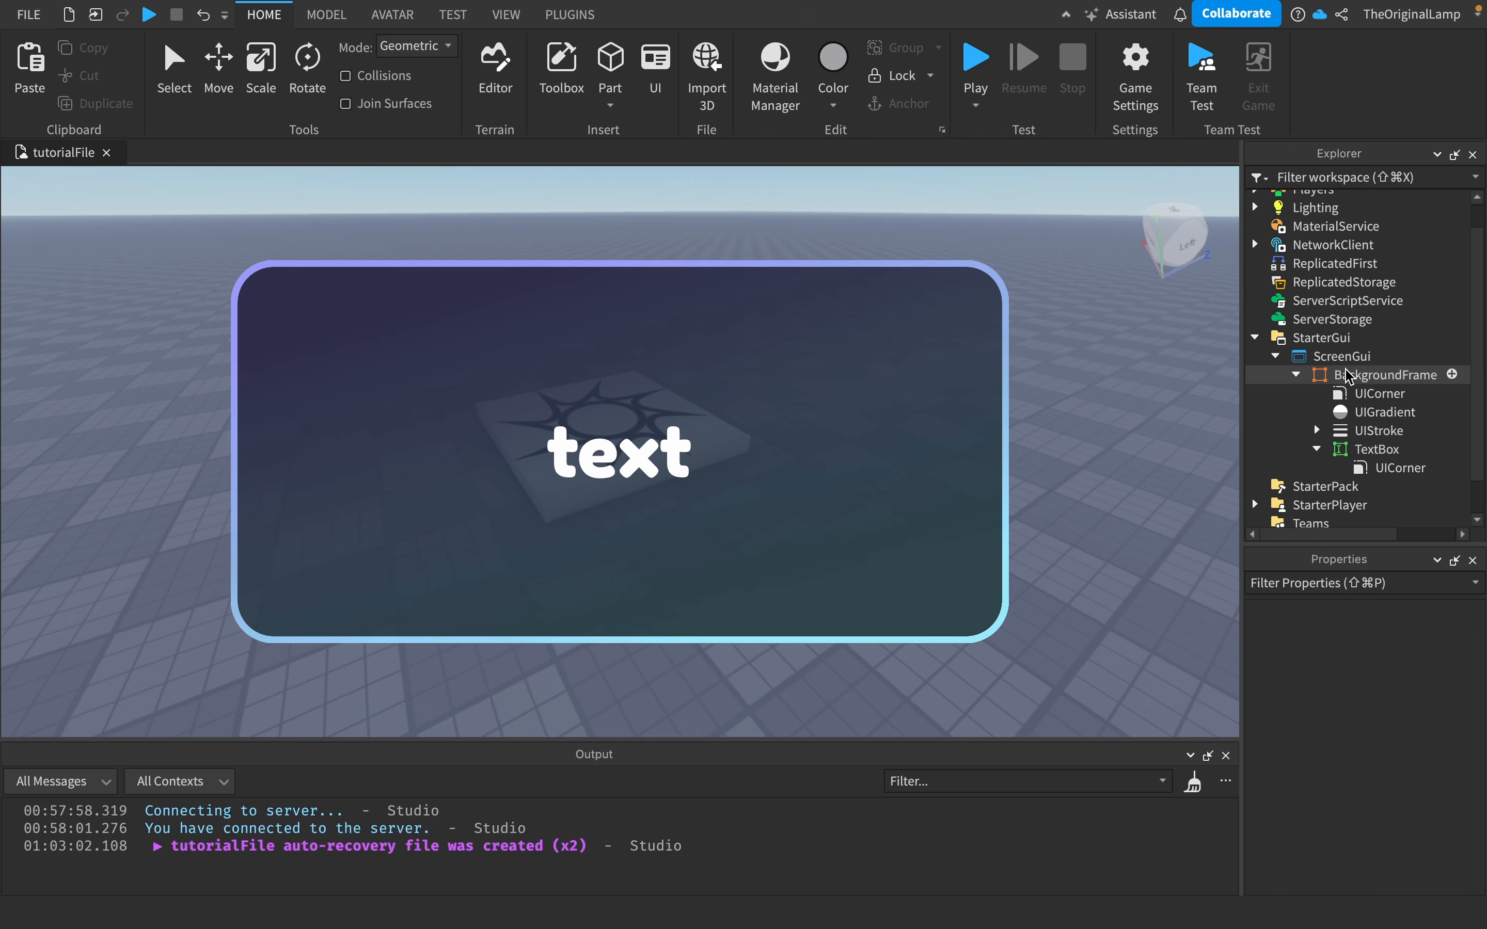
- Insert a new Frame into the BackgroundFrame
left_click(1389, 455)
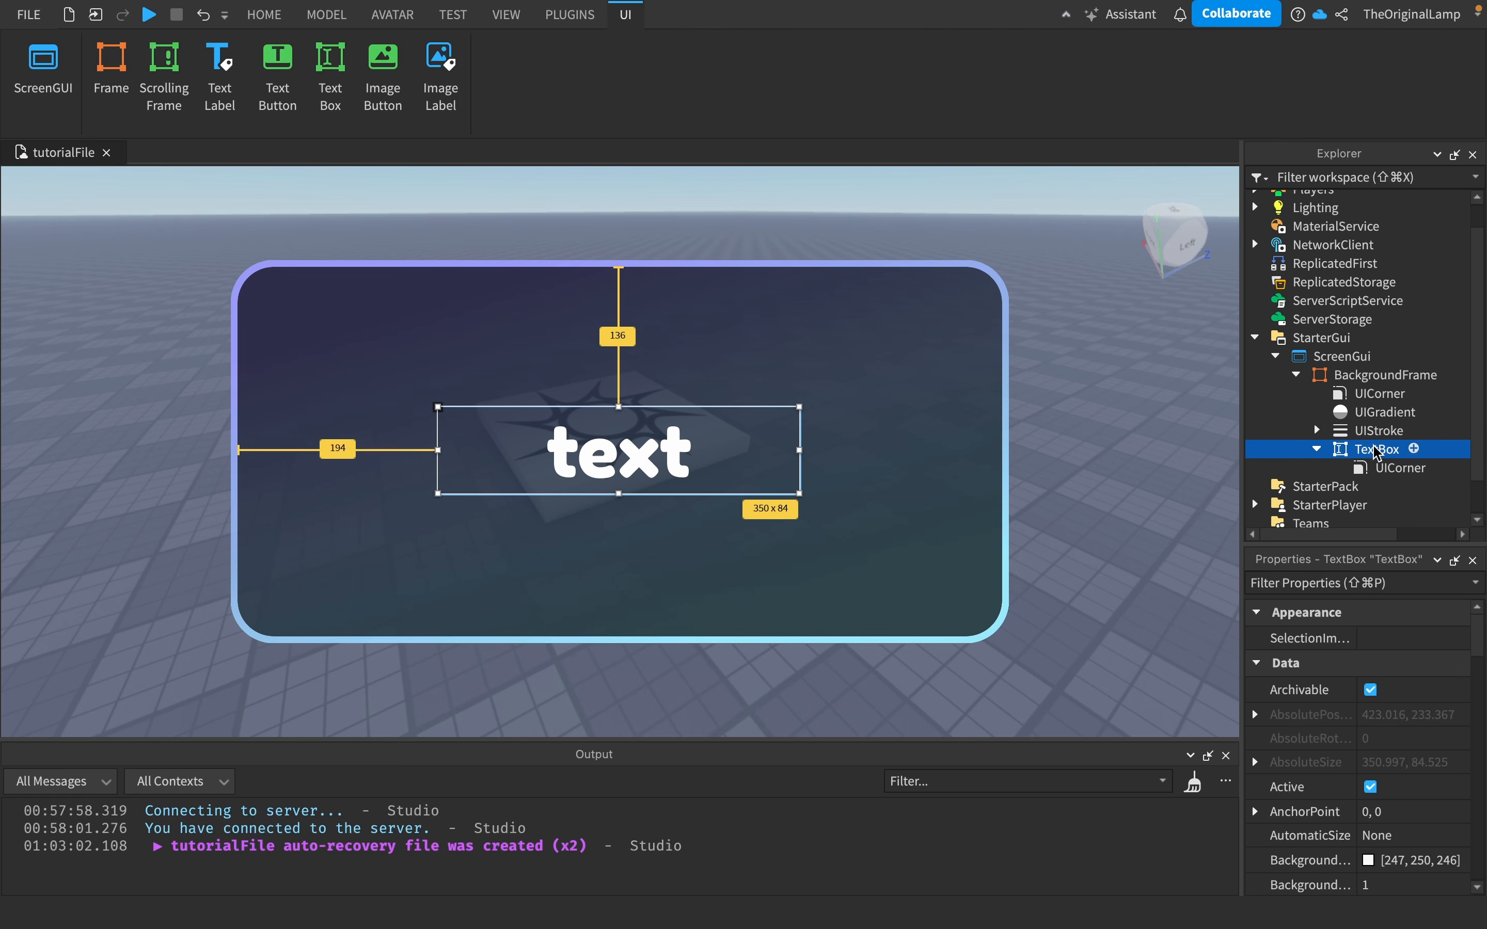
scroll(1425, 769, "down", 5)
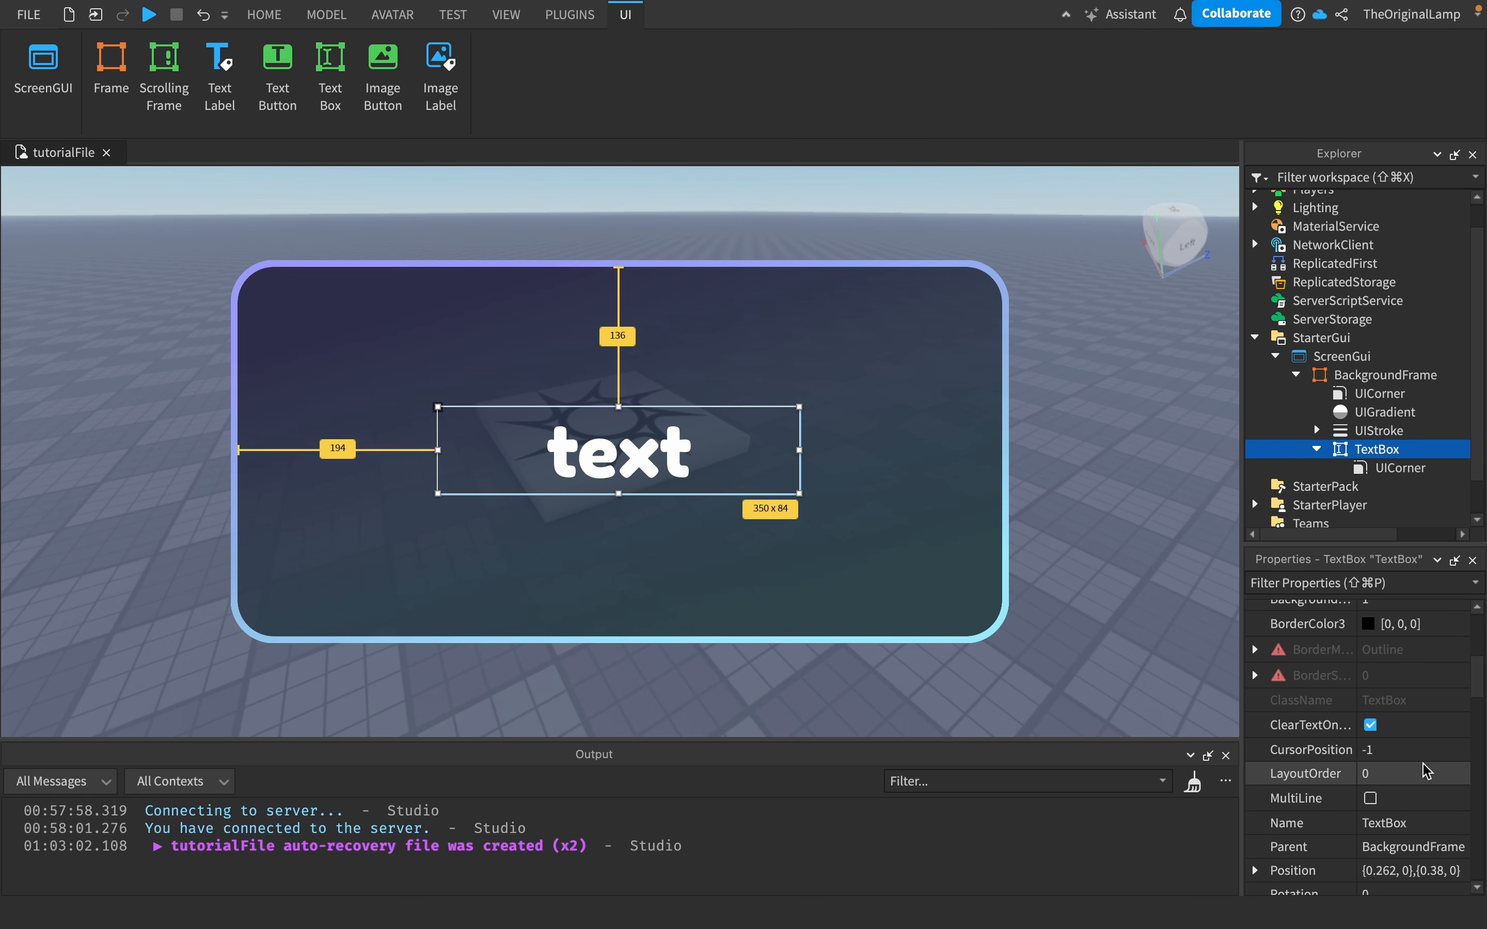
scroll(1404, 697, "up", 2)
left_click(1413, 375)
left_click(1455, 376)
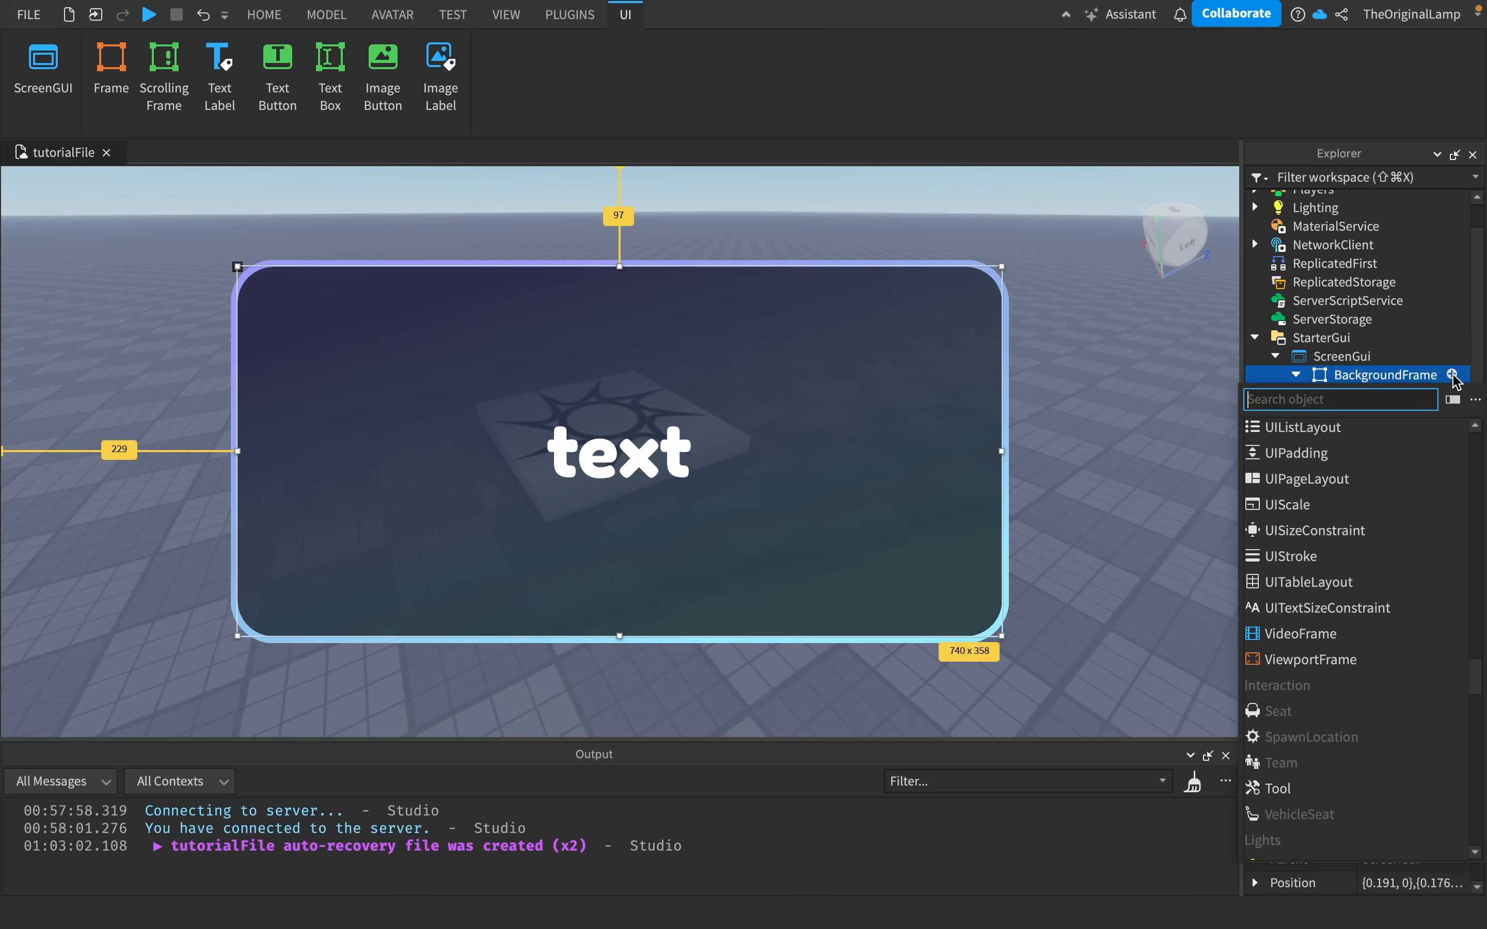
type("frame")
left_click(1321, 424)
- Copy the TextBox's Position and paste it into the new Frame's Position, {0.262, 0},{0.38, 0}
left_click(1376, 467)
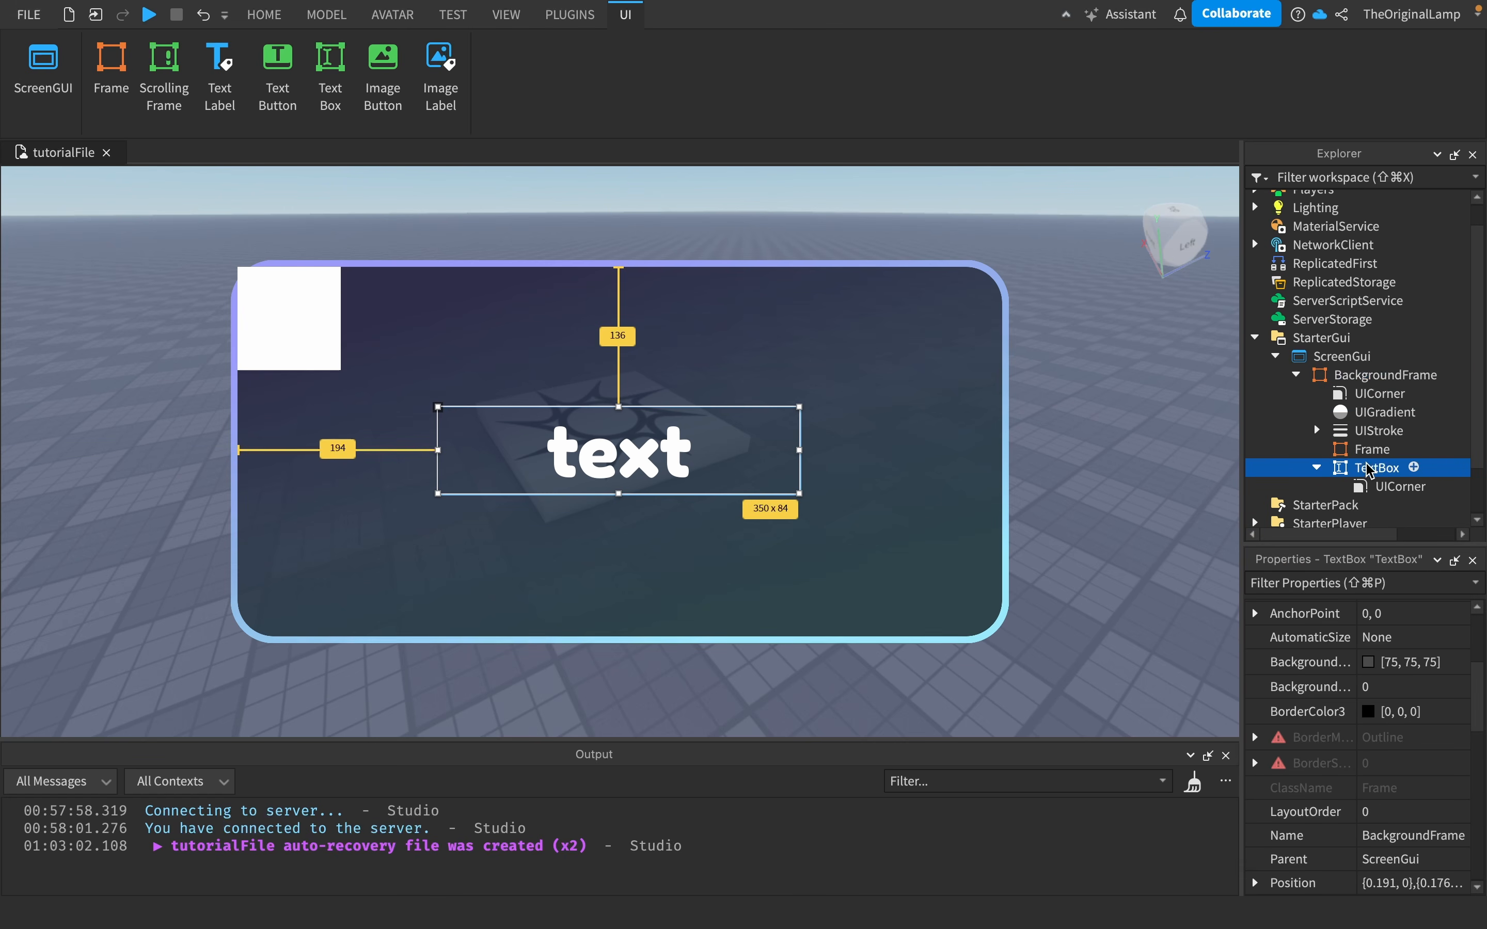
scroll(1410, 771, "up", 3)
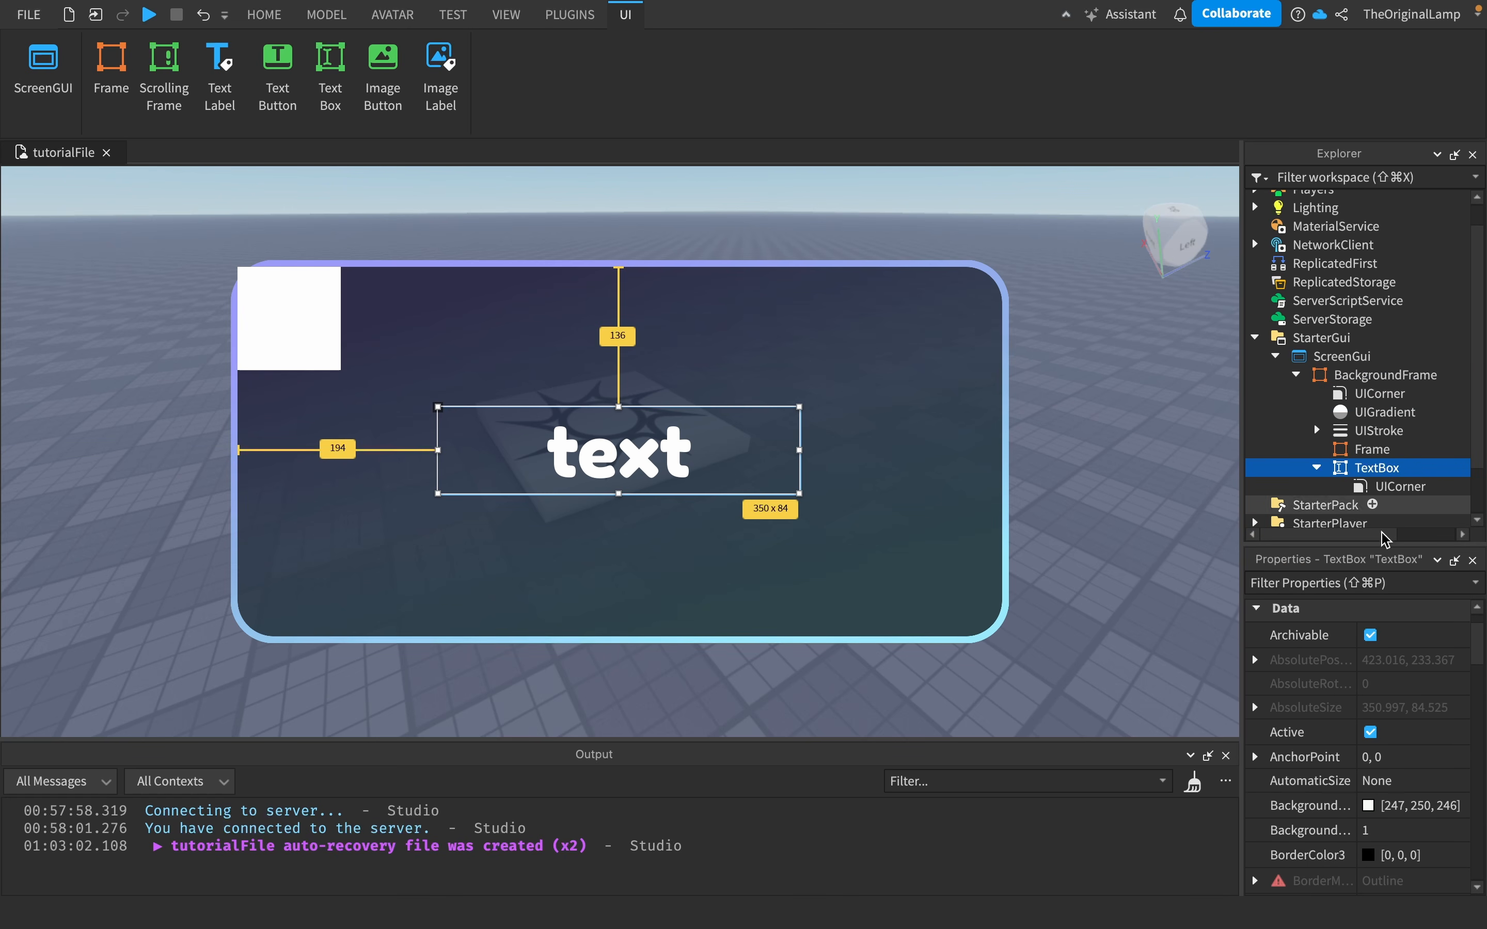
scroll(1412, 802, "down", 6)
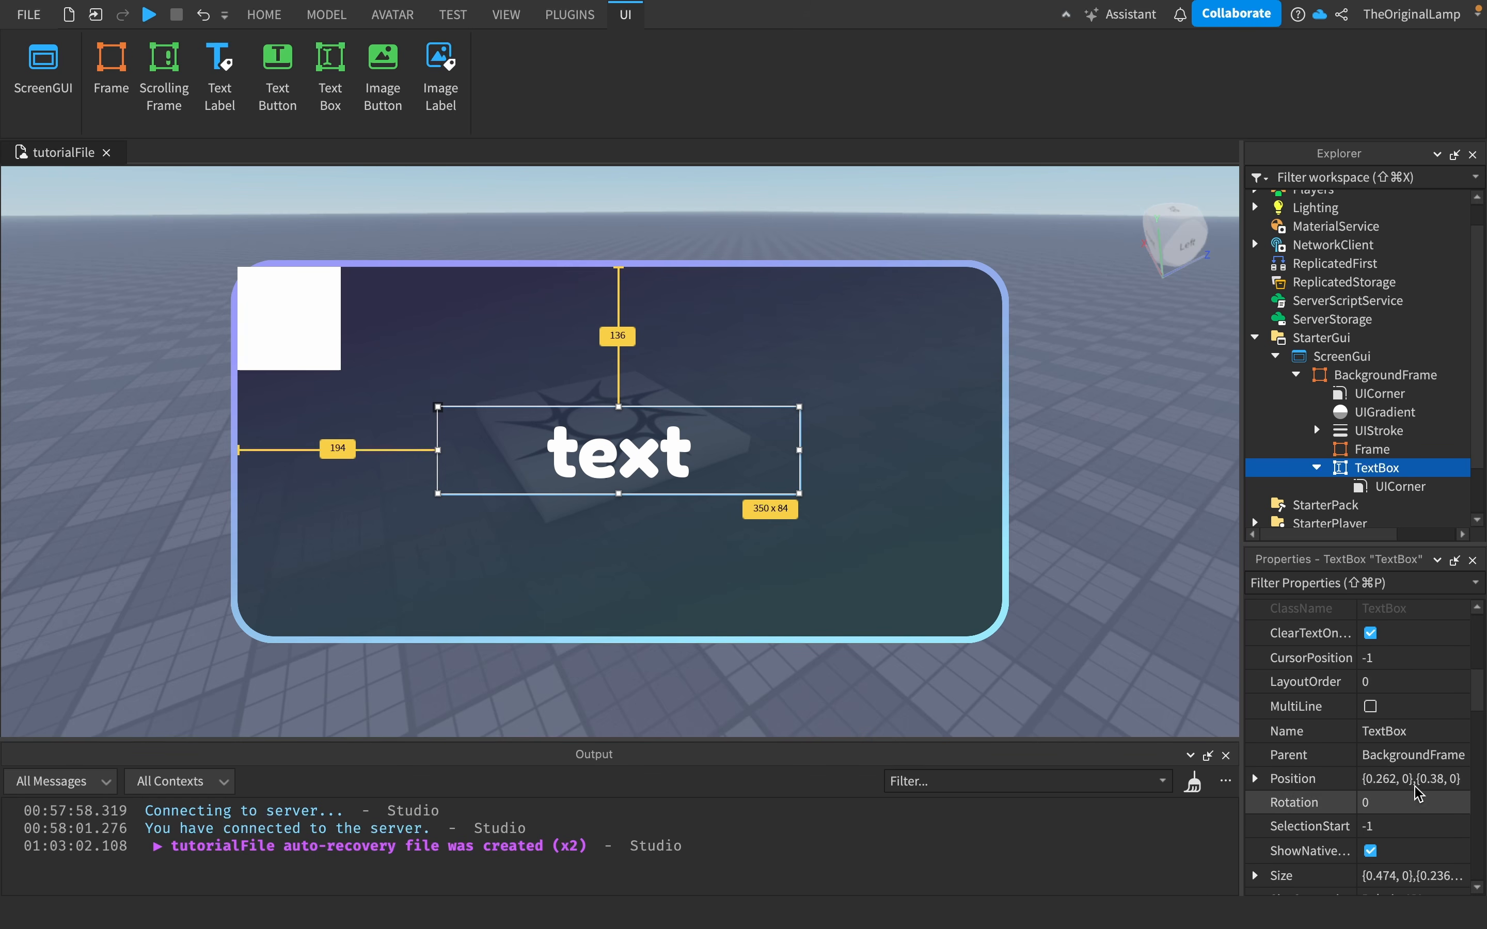
left_click(1422, 735)
key("super+c")
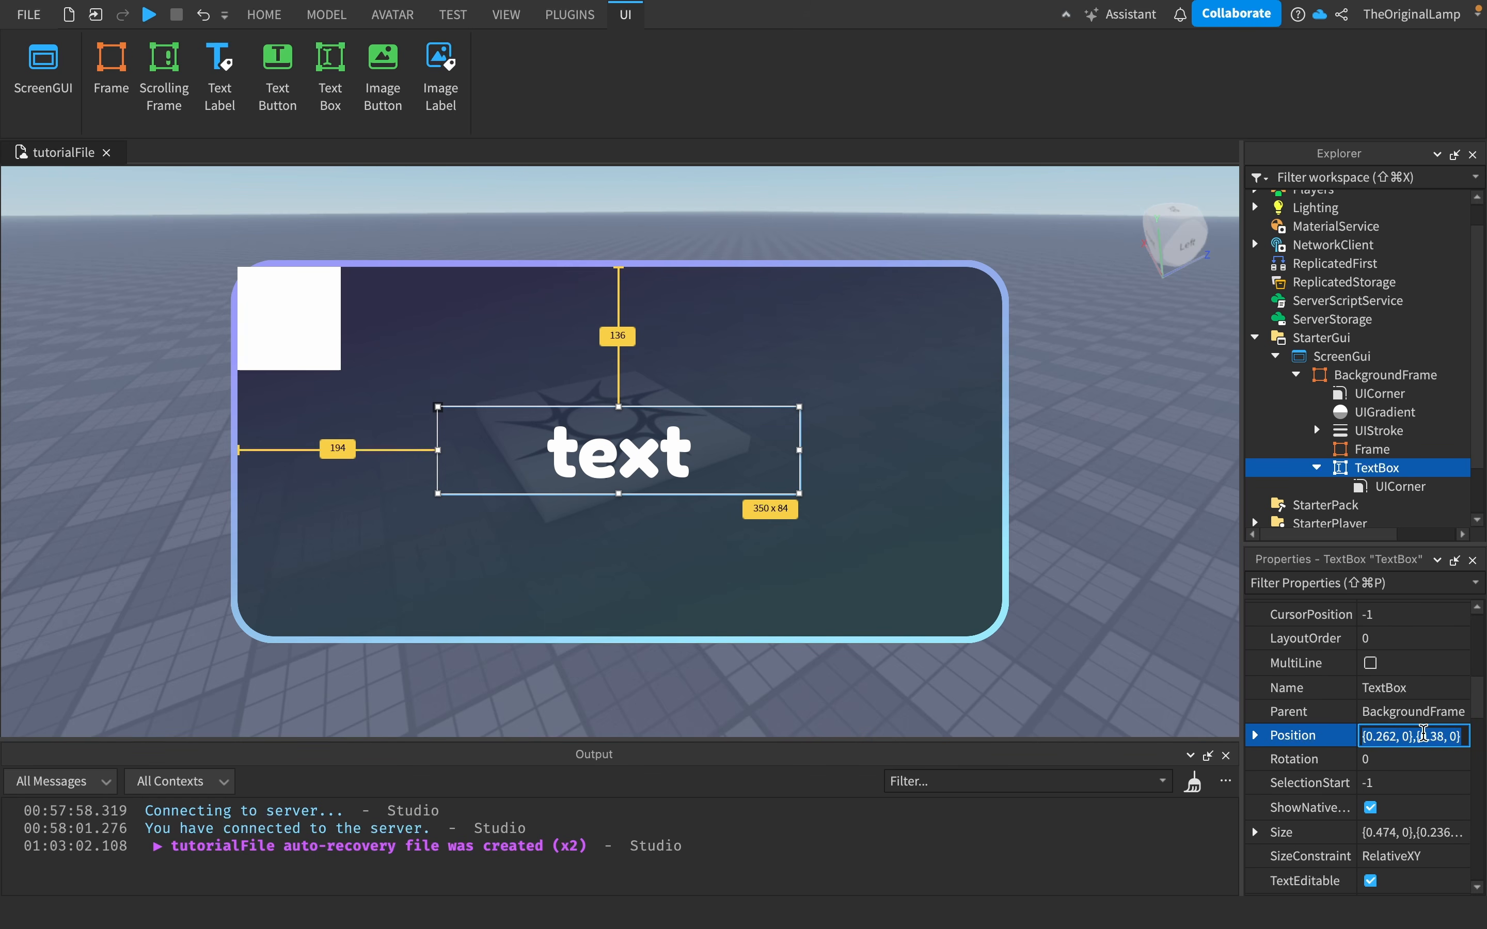
left_click(1376, 451)
scroll(1409, 664, "up", 1)
scroll(1405, 661, "up", 1)
left_click(1396, 689)
key("super+v")
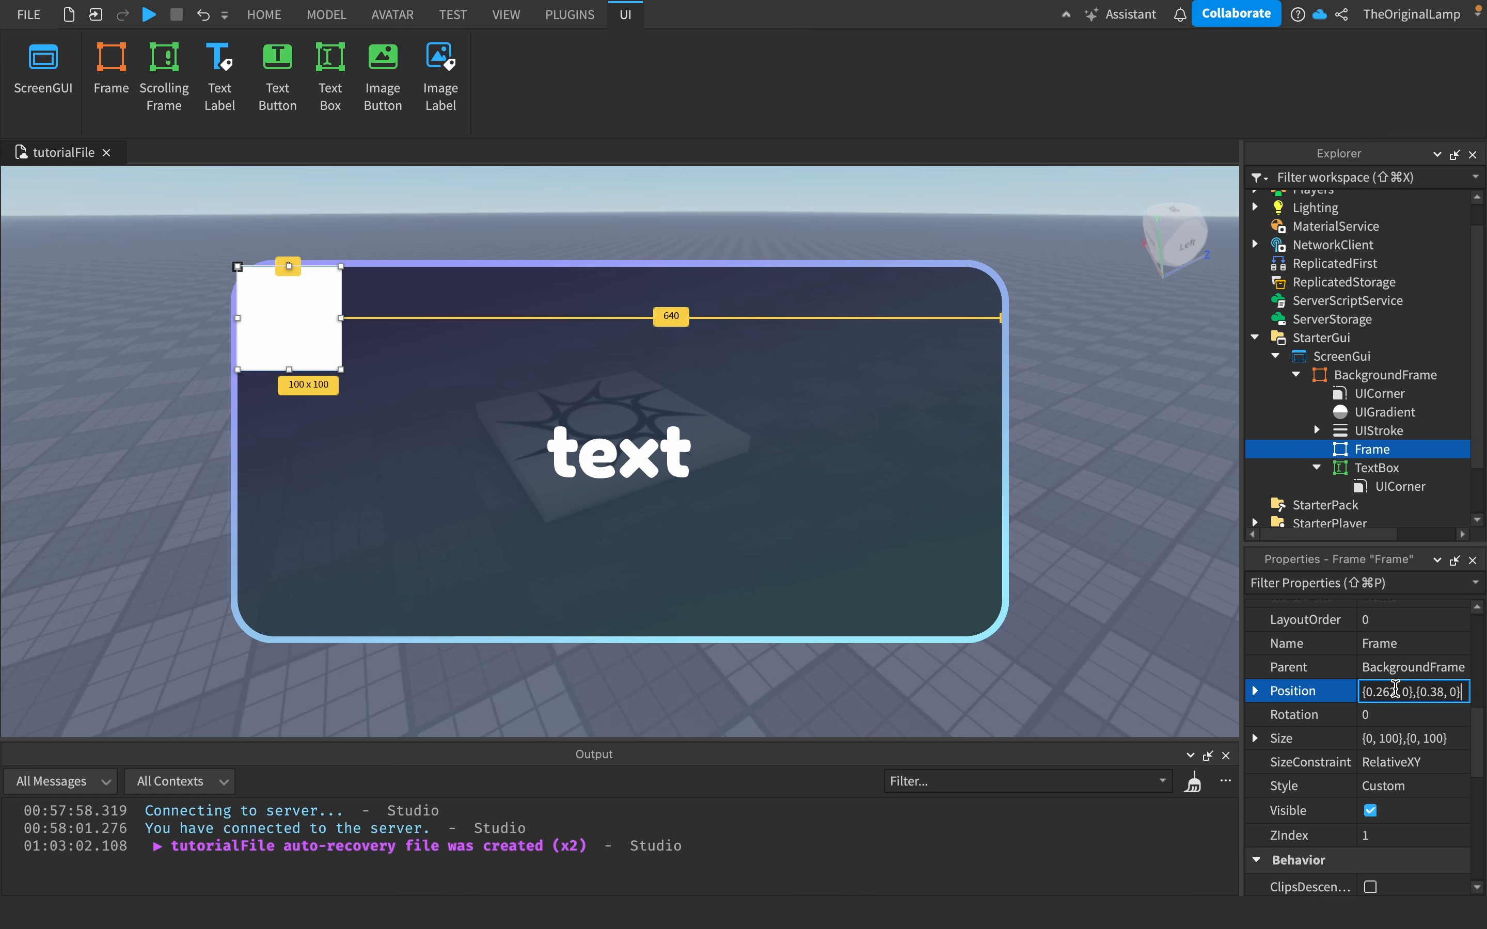
key("Return")
- Copy the TextBox's Size and paste it into the Frame's Size, {0.474, 0},{0.236, 0}
left_click(1357, 469)
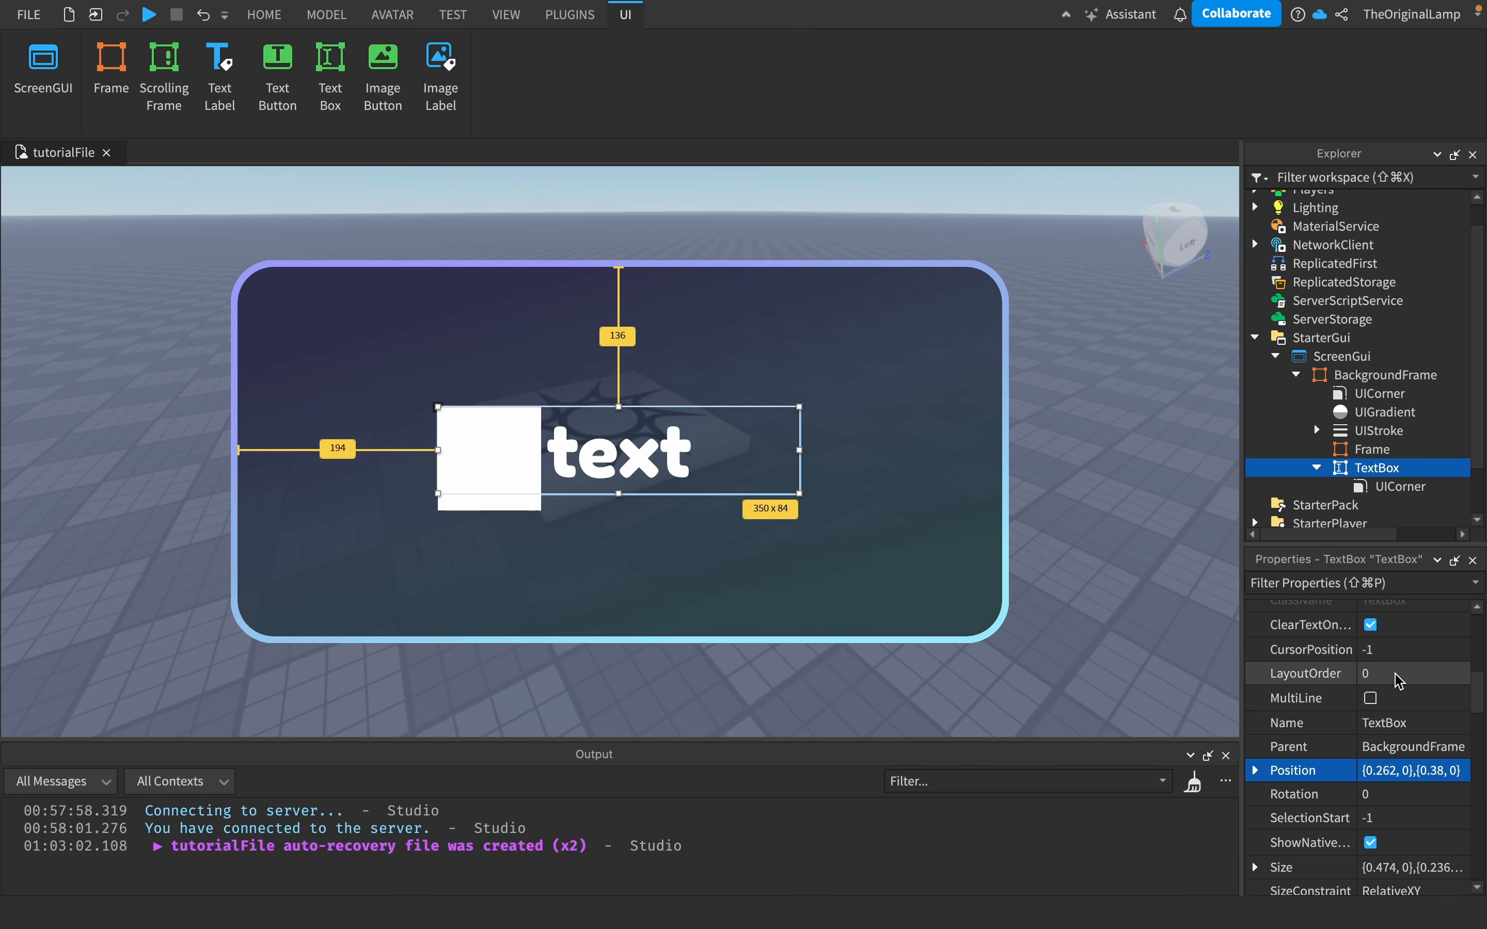
scroll(1400, 681, "down", 5)
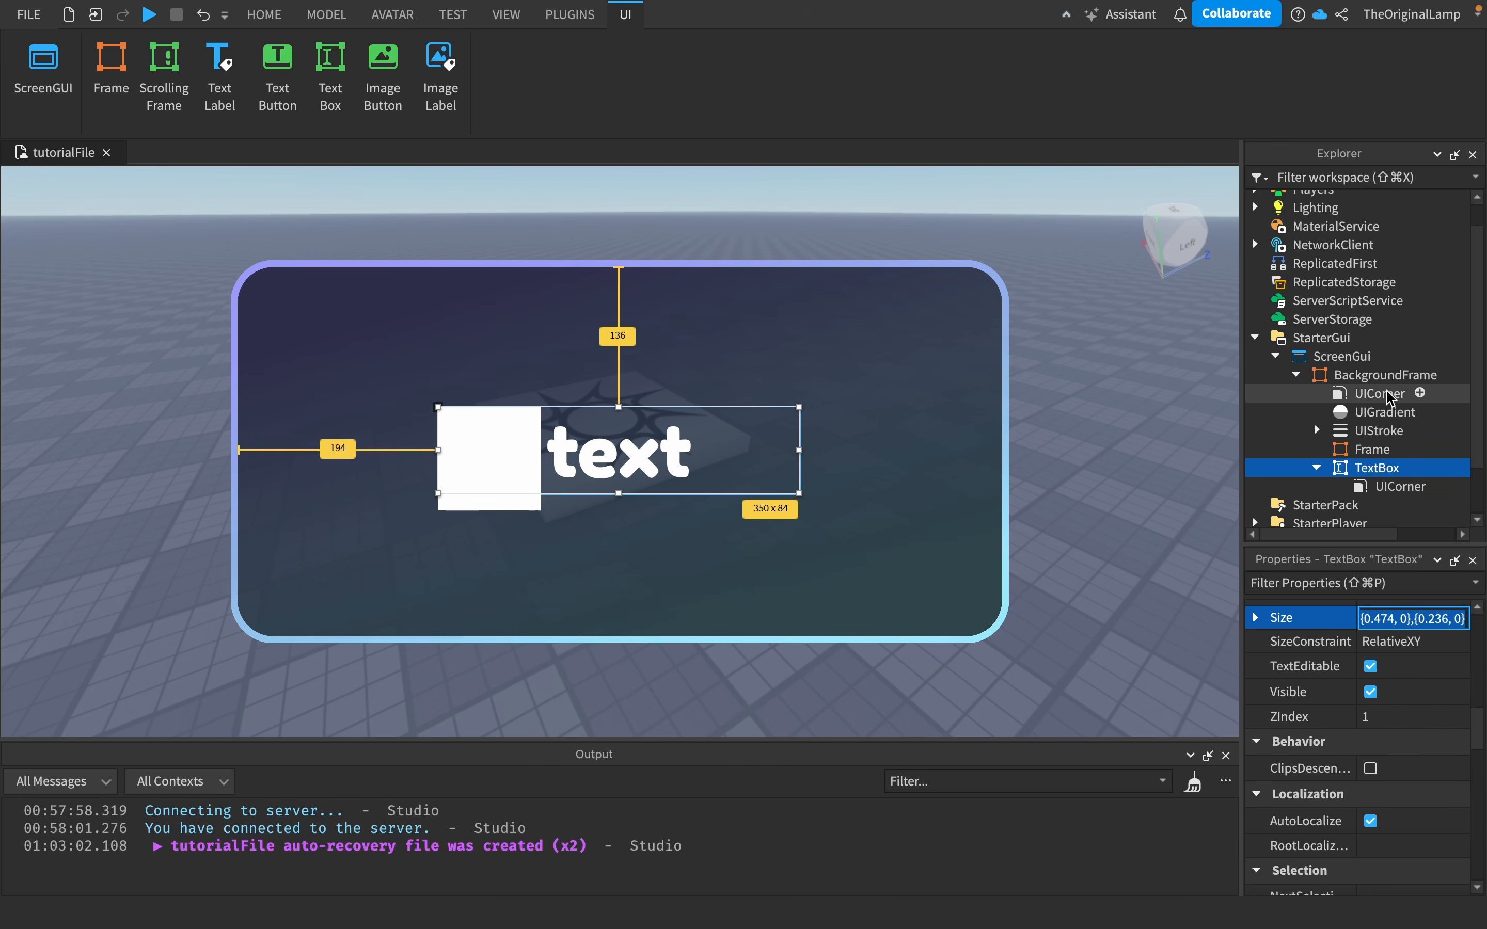
left_click(1379, 449)
scroll(1400, 649, "down", 3)
scroll(1400, 648, "up", 6)
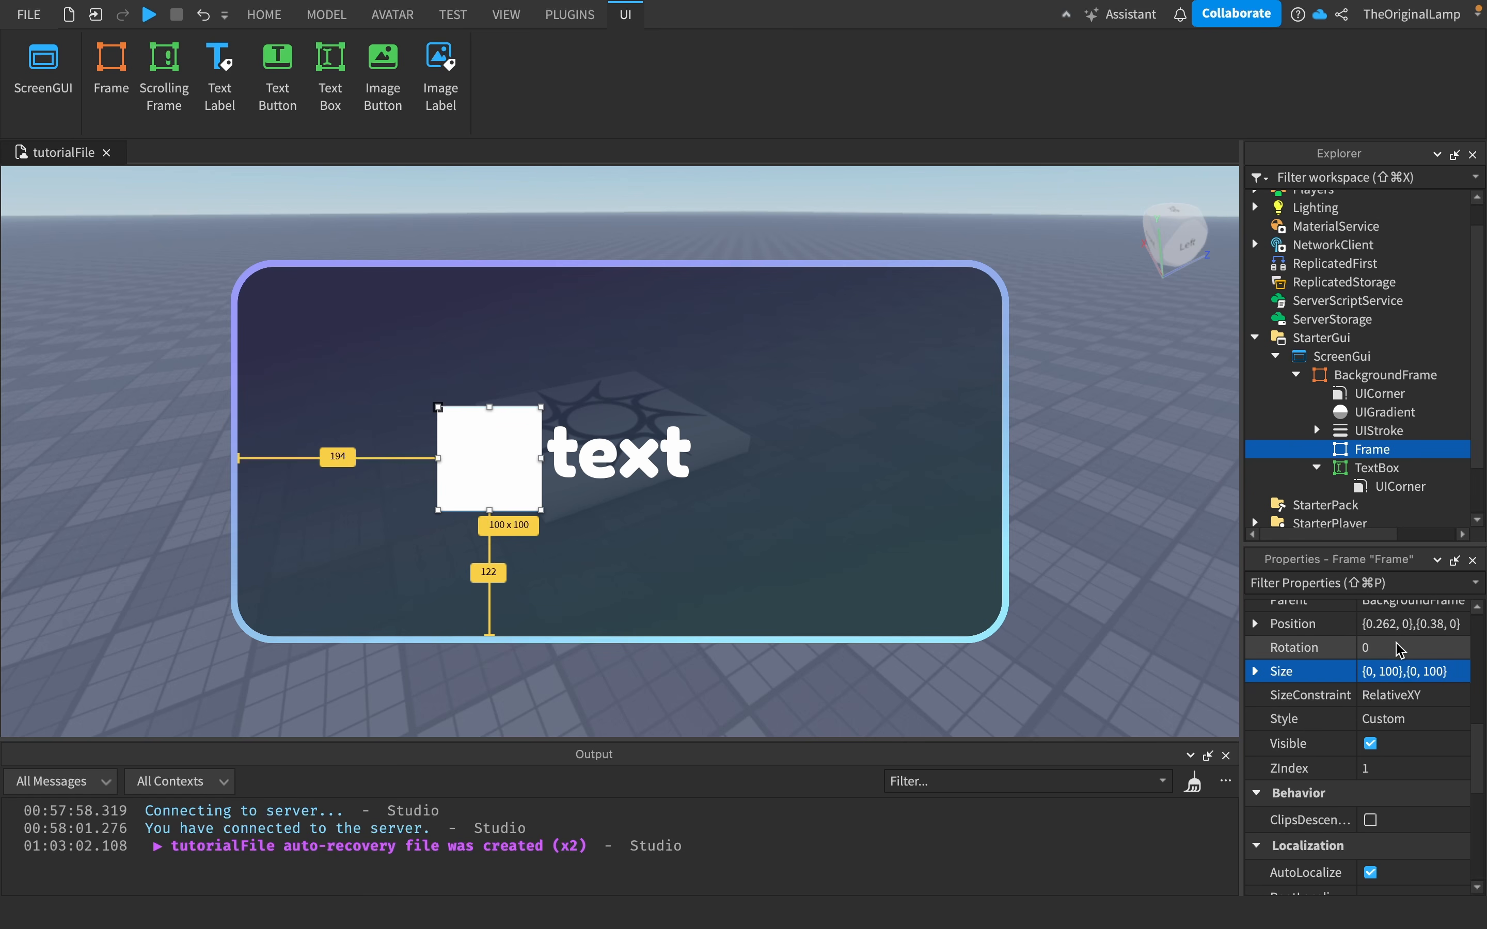
left_click(1406, 692)
left_click(1407, 671)
type("{0.474, 0},{0.236, 0}")
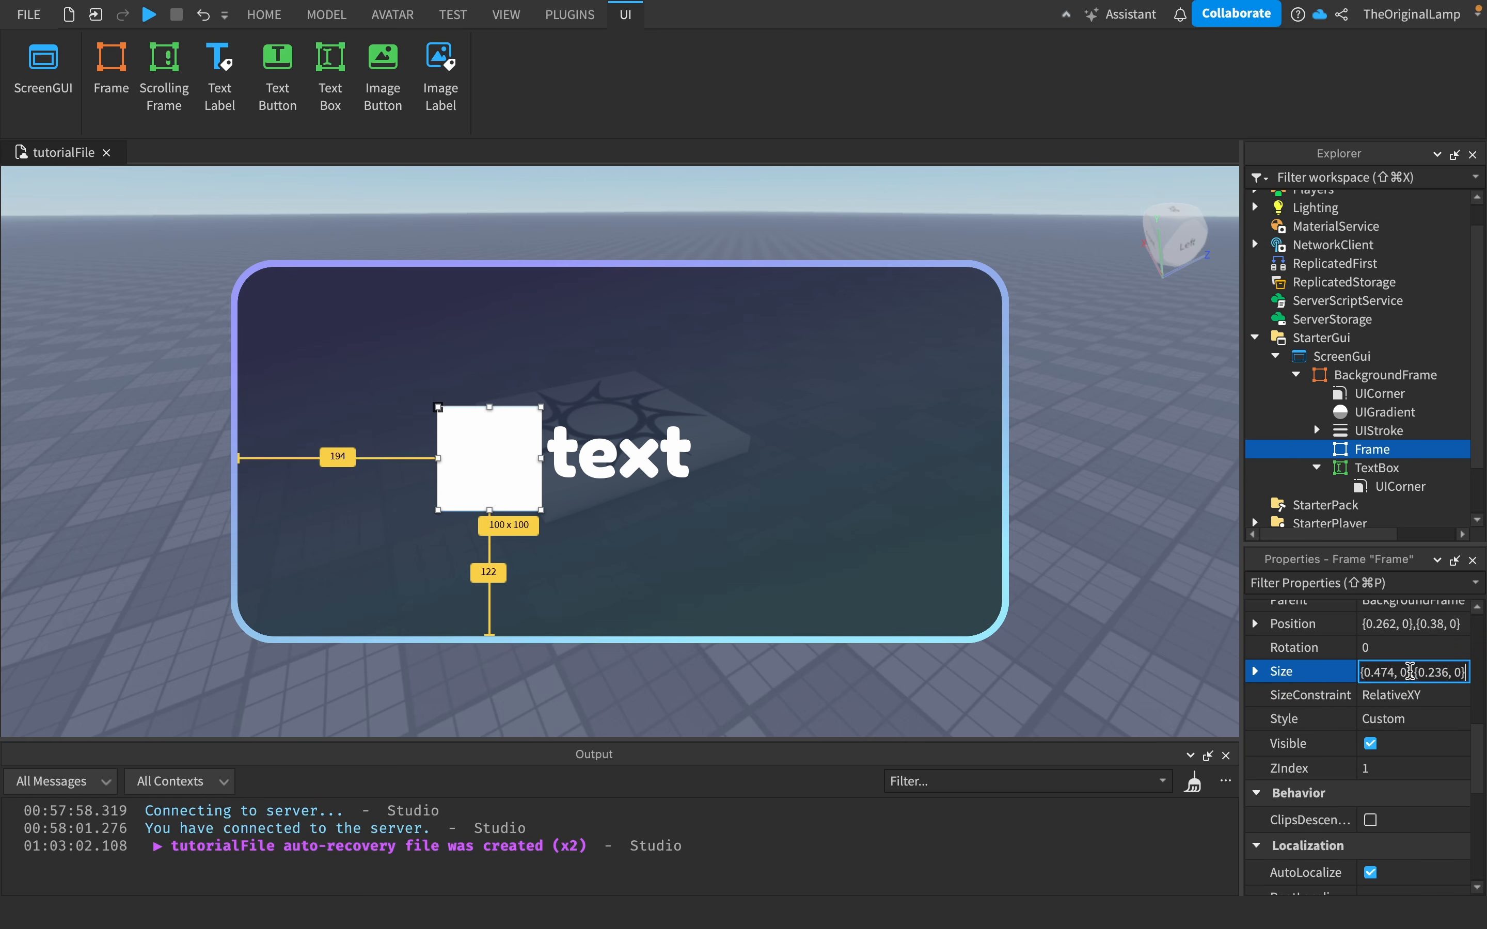
key("Return")
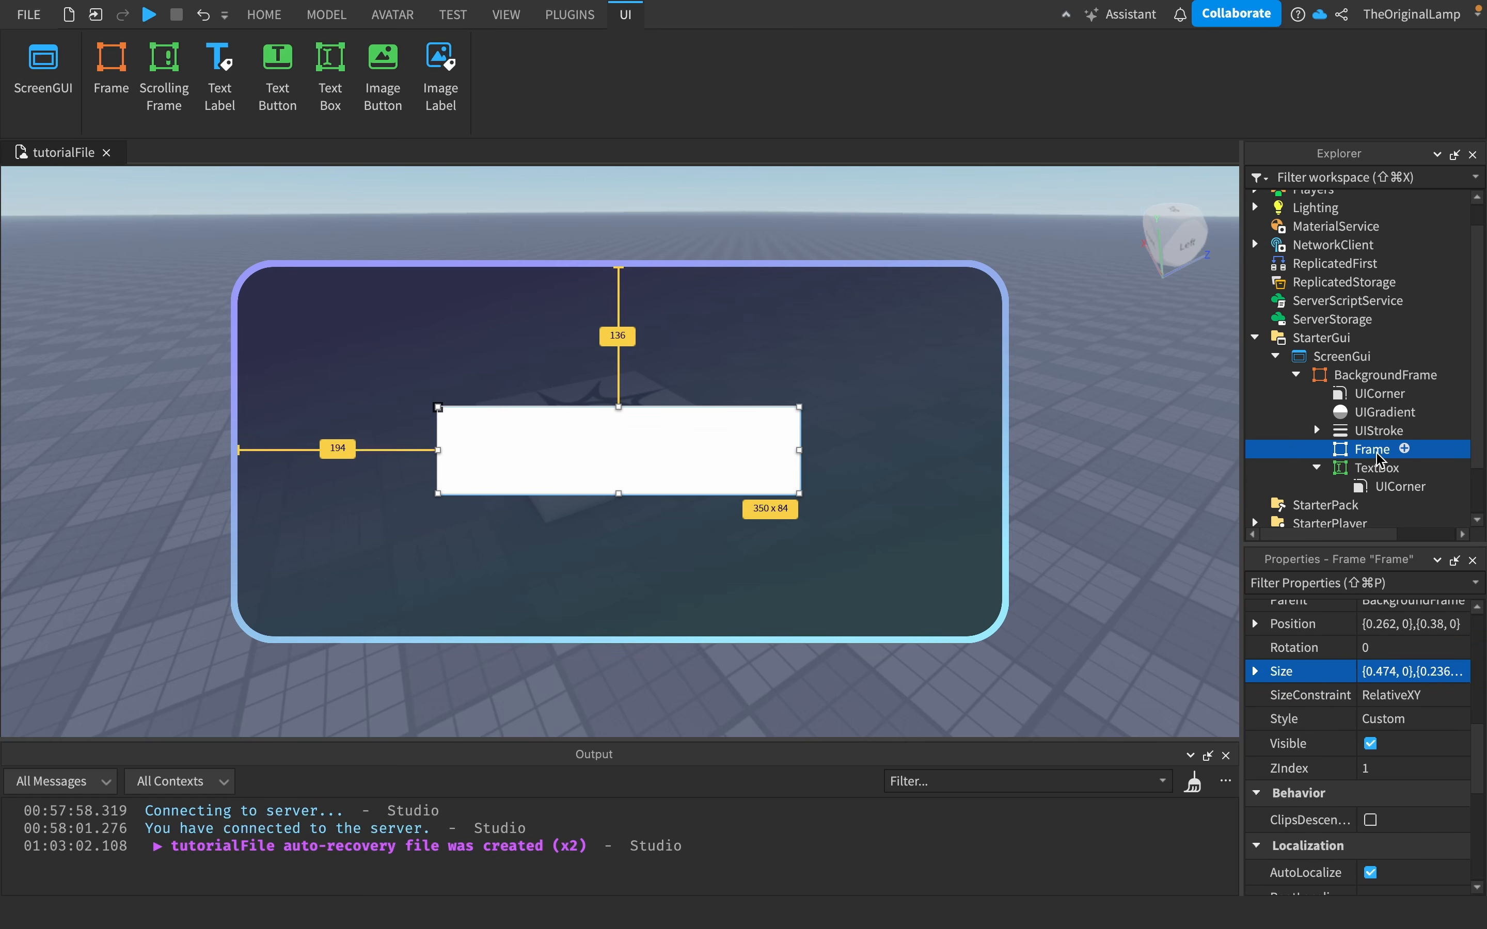
- Paste a copy of the BackgroundFrame's UIGradient into the new Frame
key("Up")
key("Up")
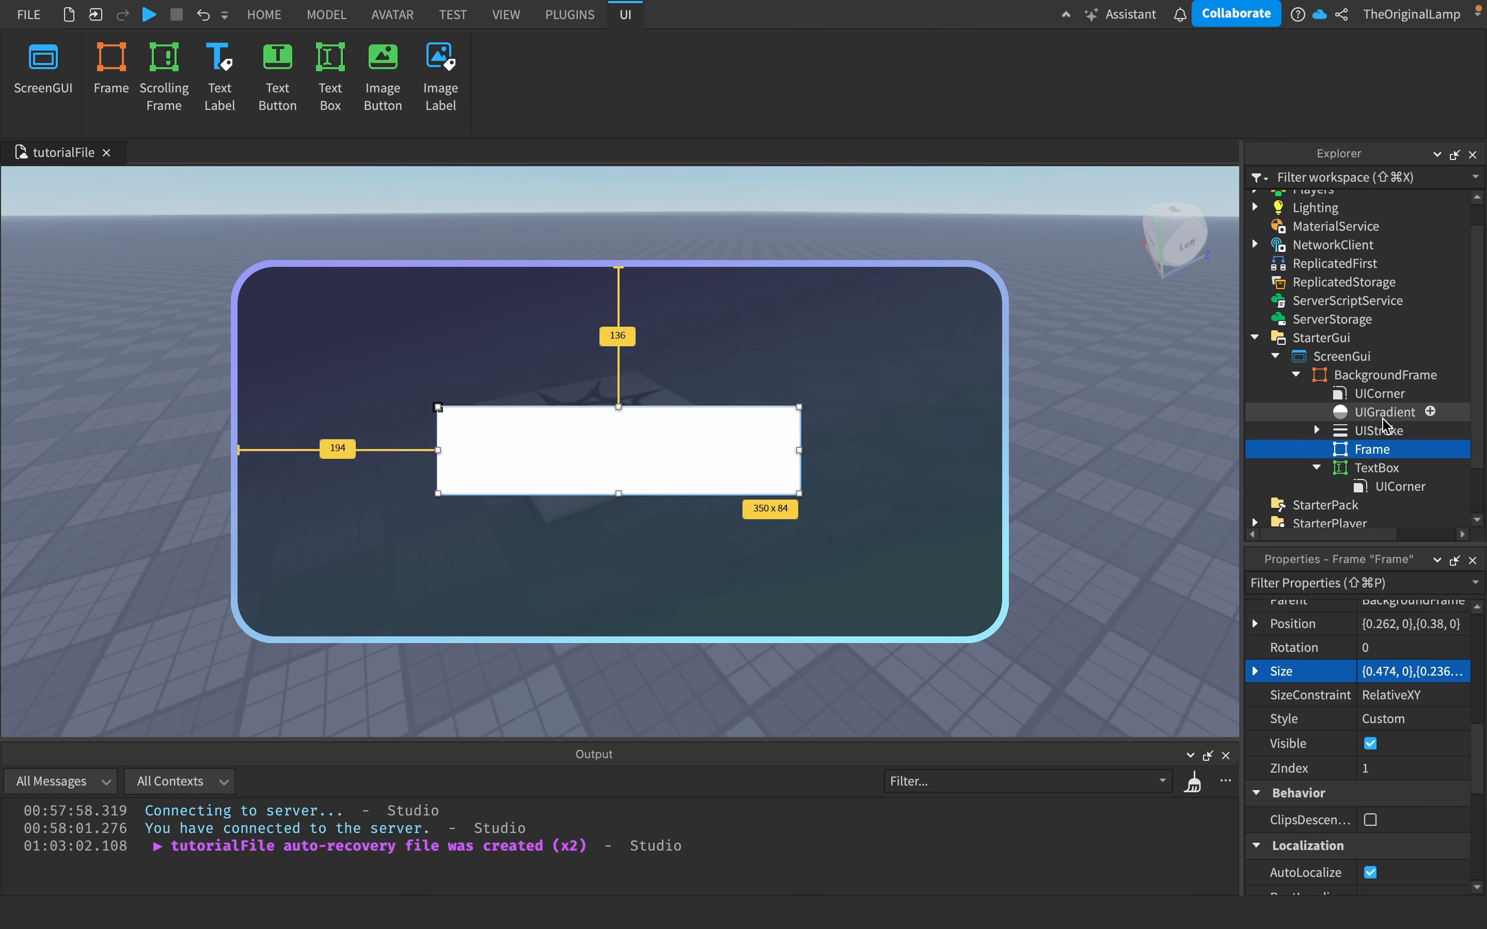
left_click(1373, 452)
key("super+shift+v")
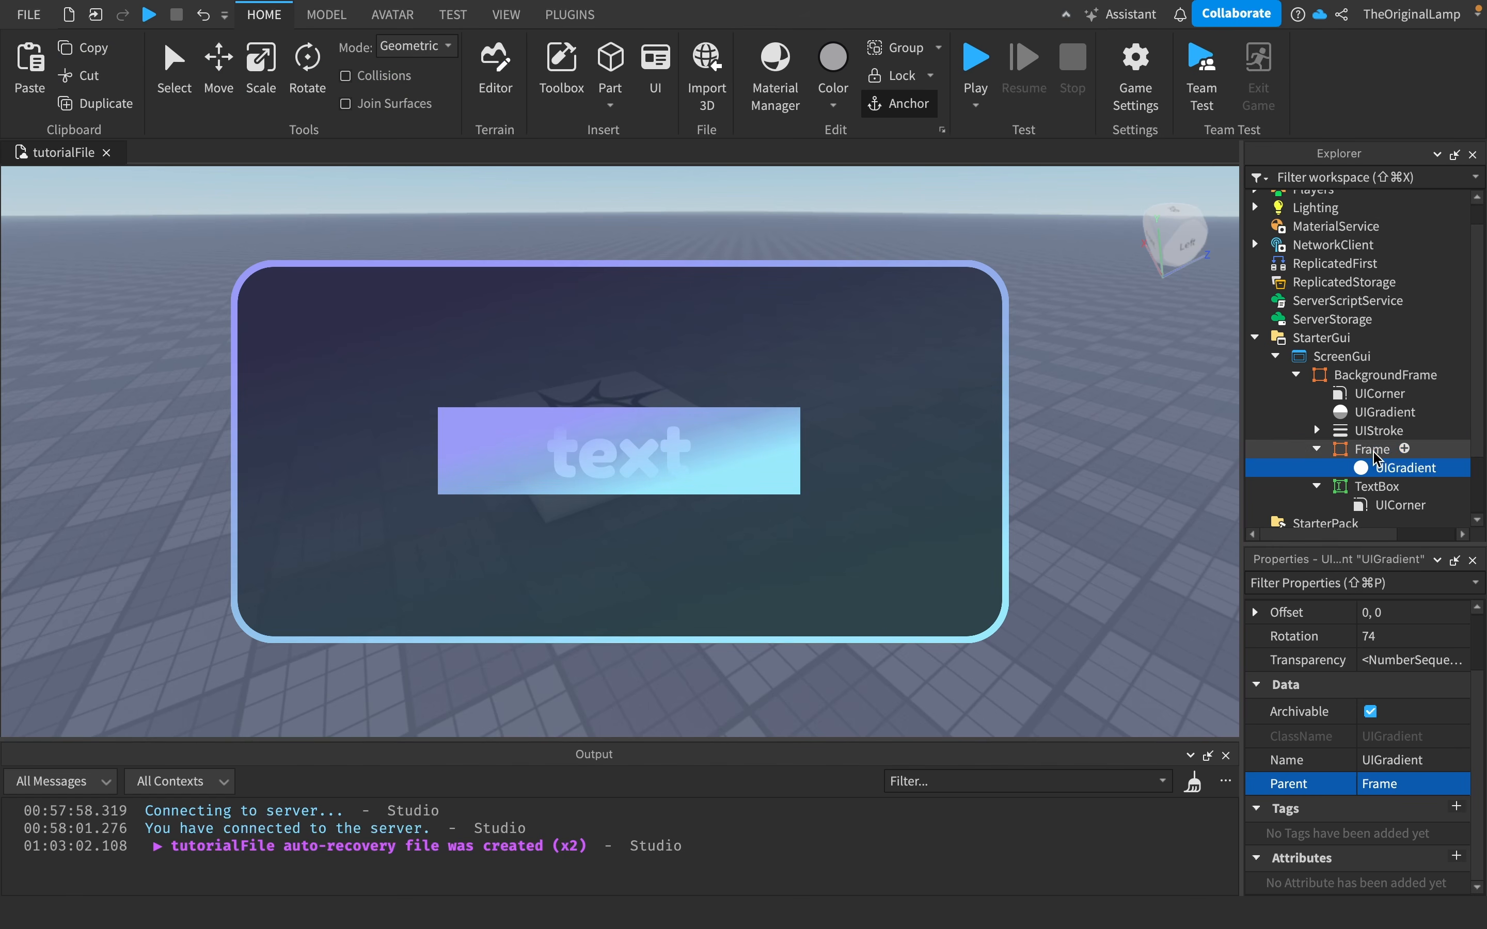
- Set the Frame gradient's Transparency to 0
scroll(1374, 742, "up", 2)
left_click(1397, 732)
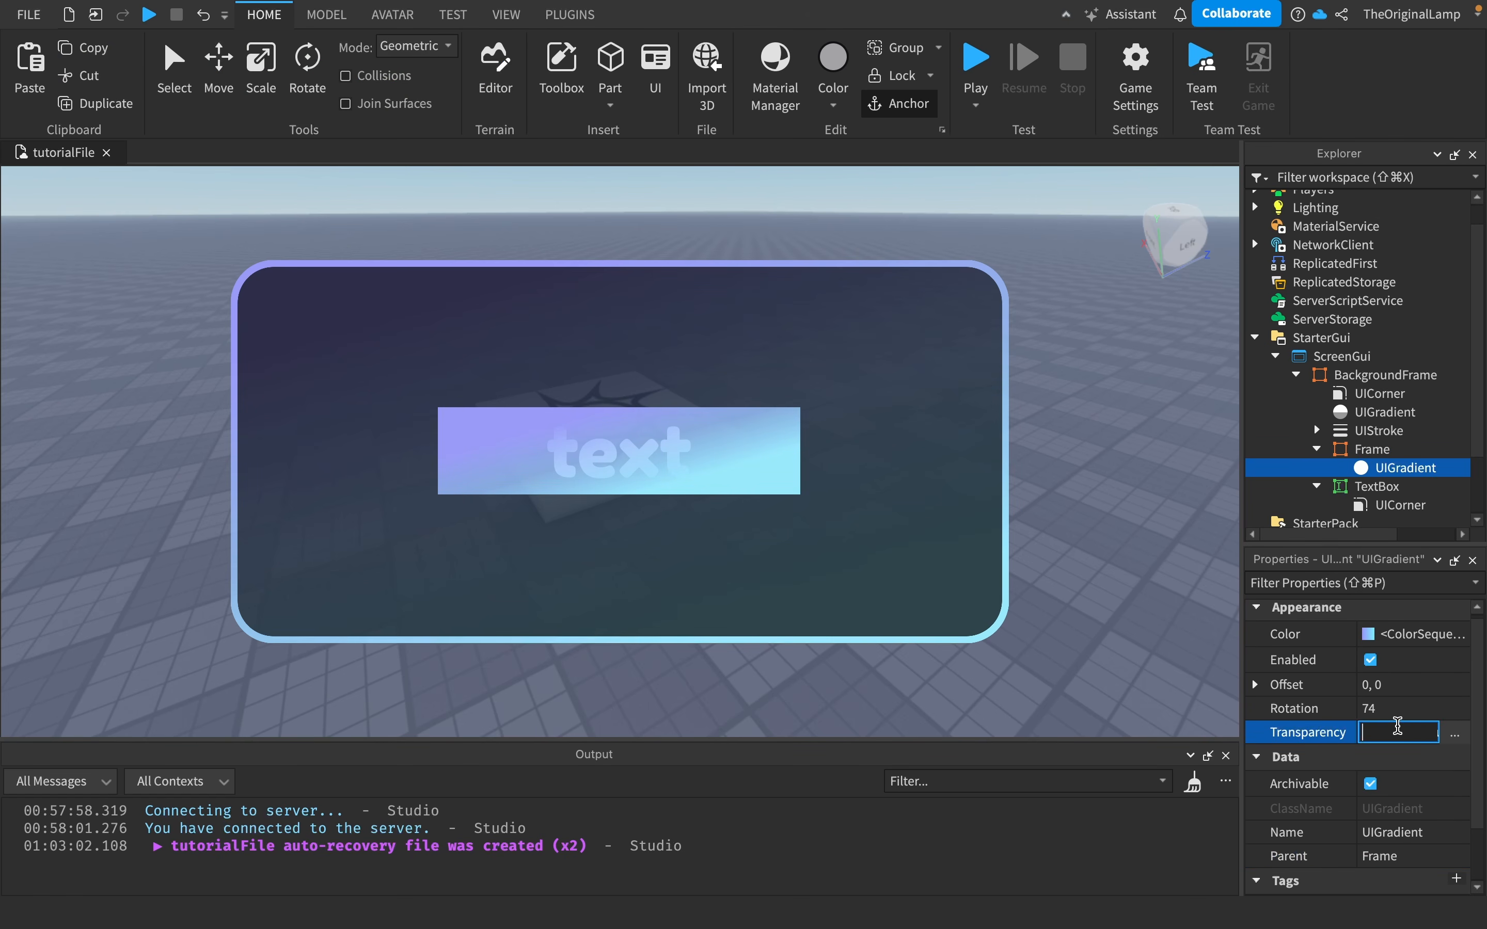
type("0")
key("Return")
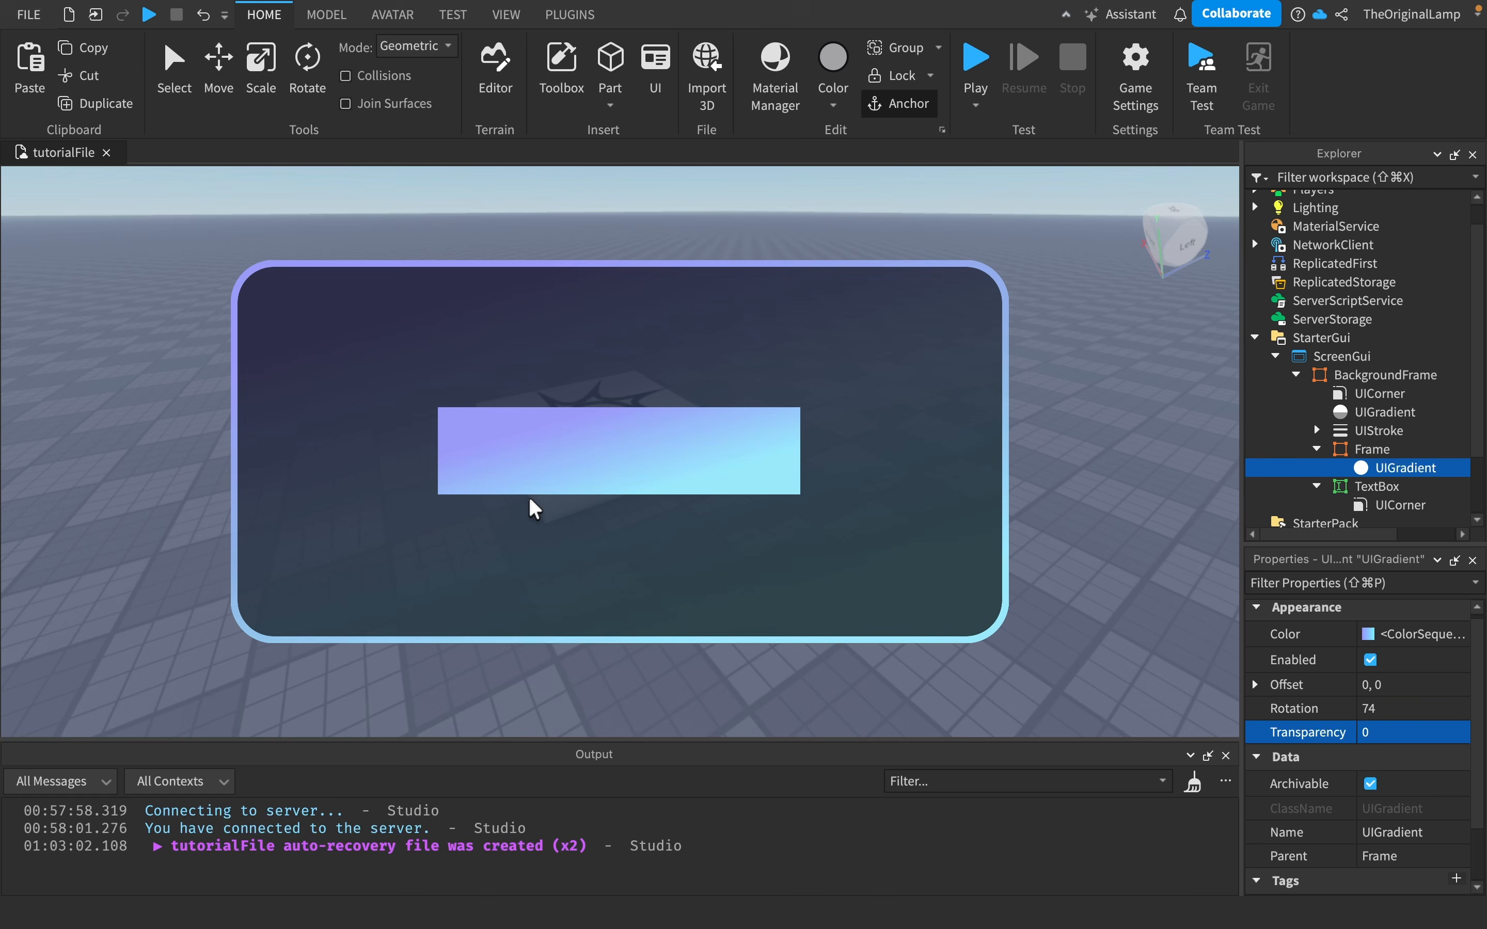
- Set the TextBox's ZIndex to 2 so it draws above the gradient Frame
left_click(1383, 487)
scroll(1352, 652, "down", 3)
scroll(1352, 652, "down", 10)
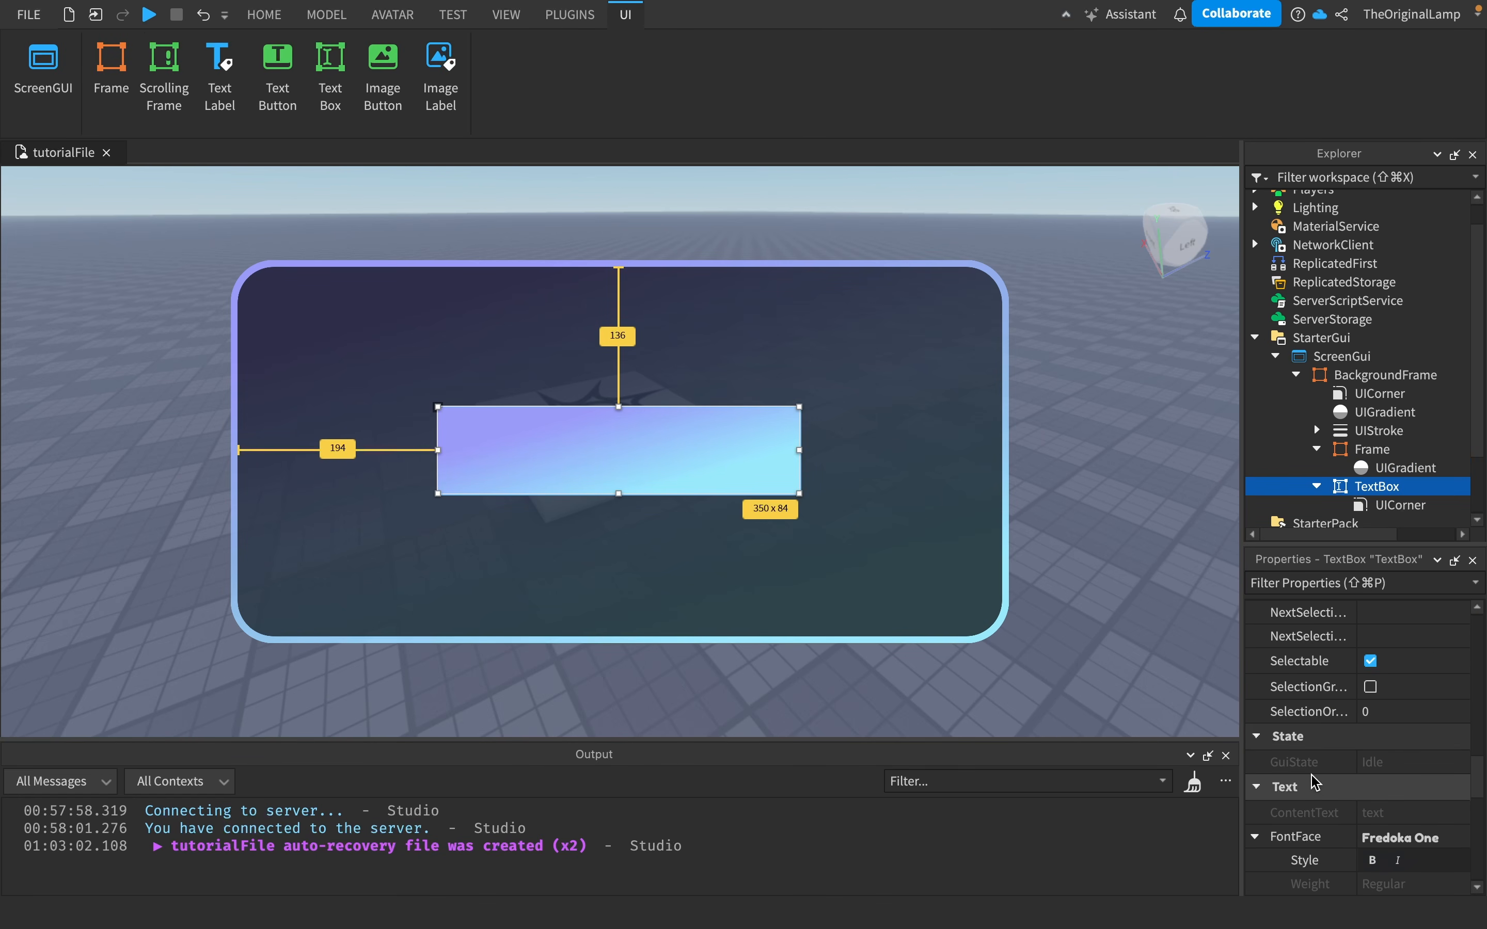
scroll(1312, 782, "down", 10)
scroll(1312, 781, "down", 2)
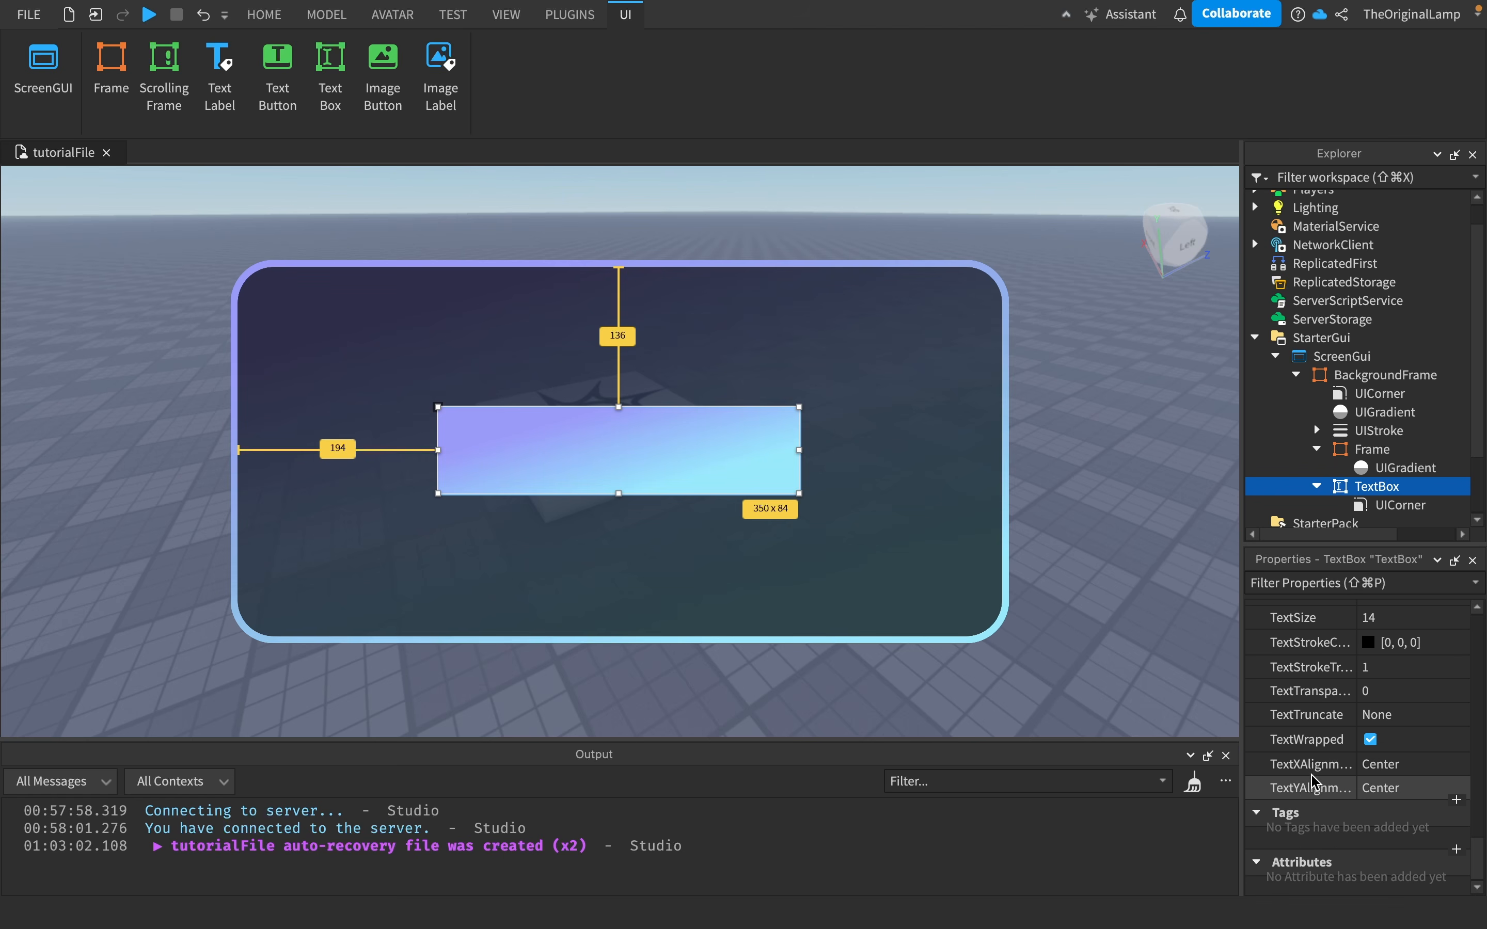
scroll(1312, 782, "up", 10)
scroll(1315, 782, "up", 5)
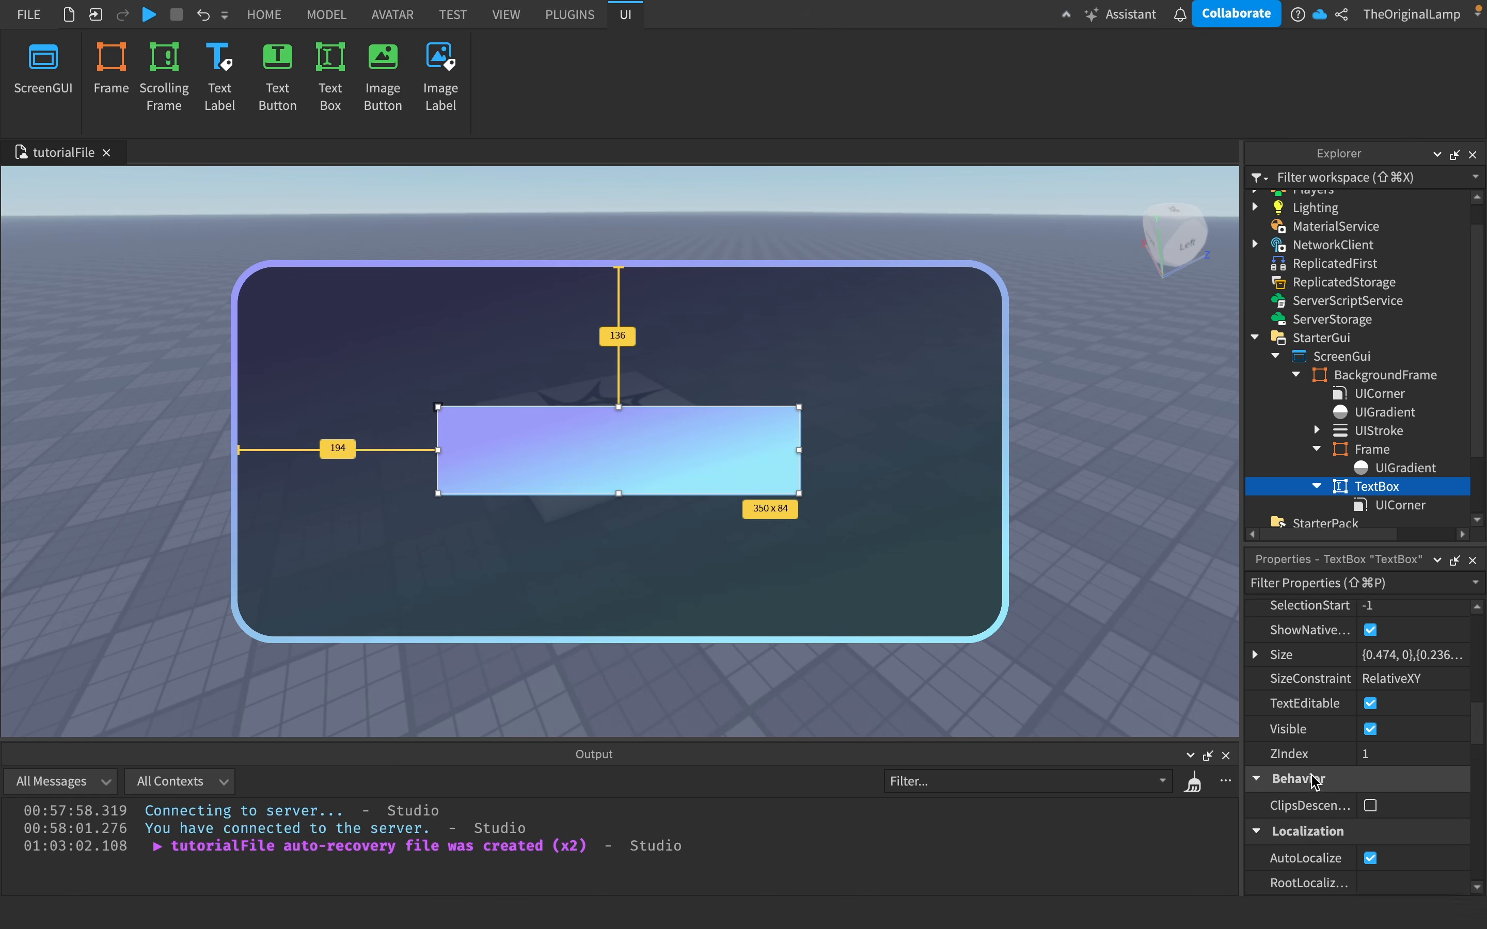
left_click(1413, 762)
type("2")
key("Return")
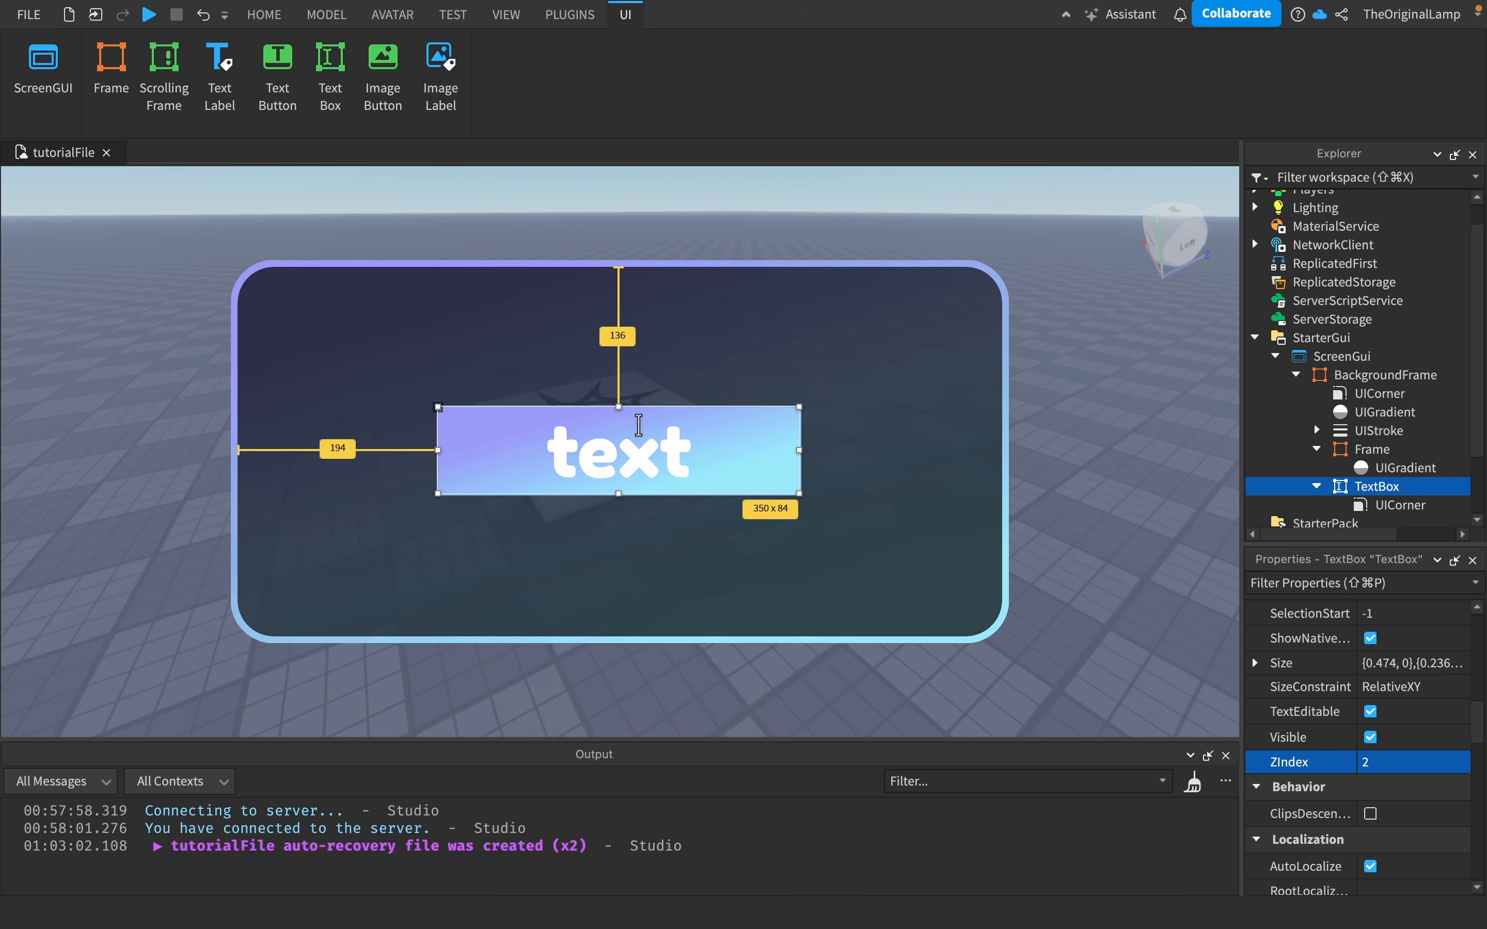
- Set the TextBox's TextColor3 to black
scroll(1350, 753, "up", 10)
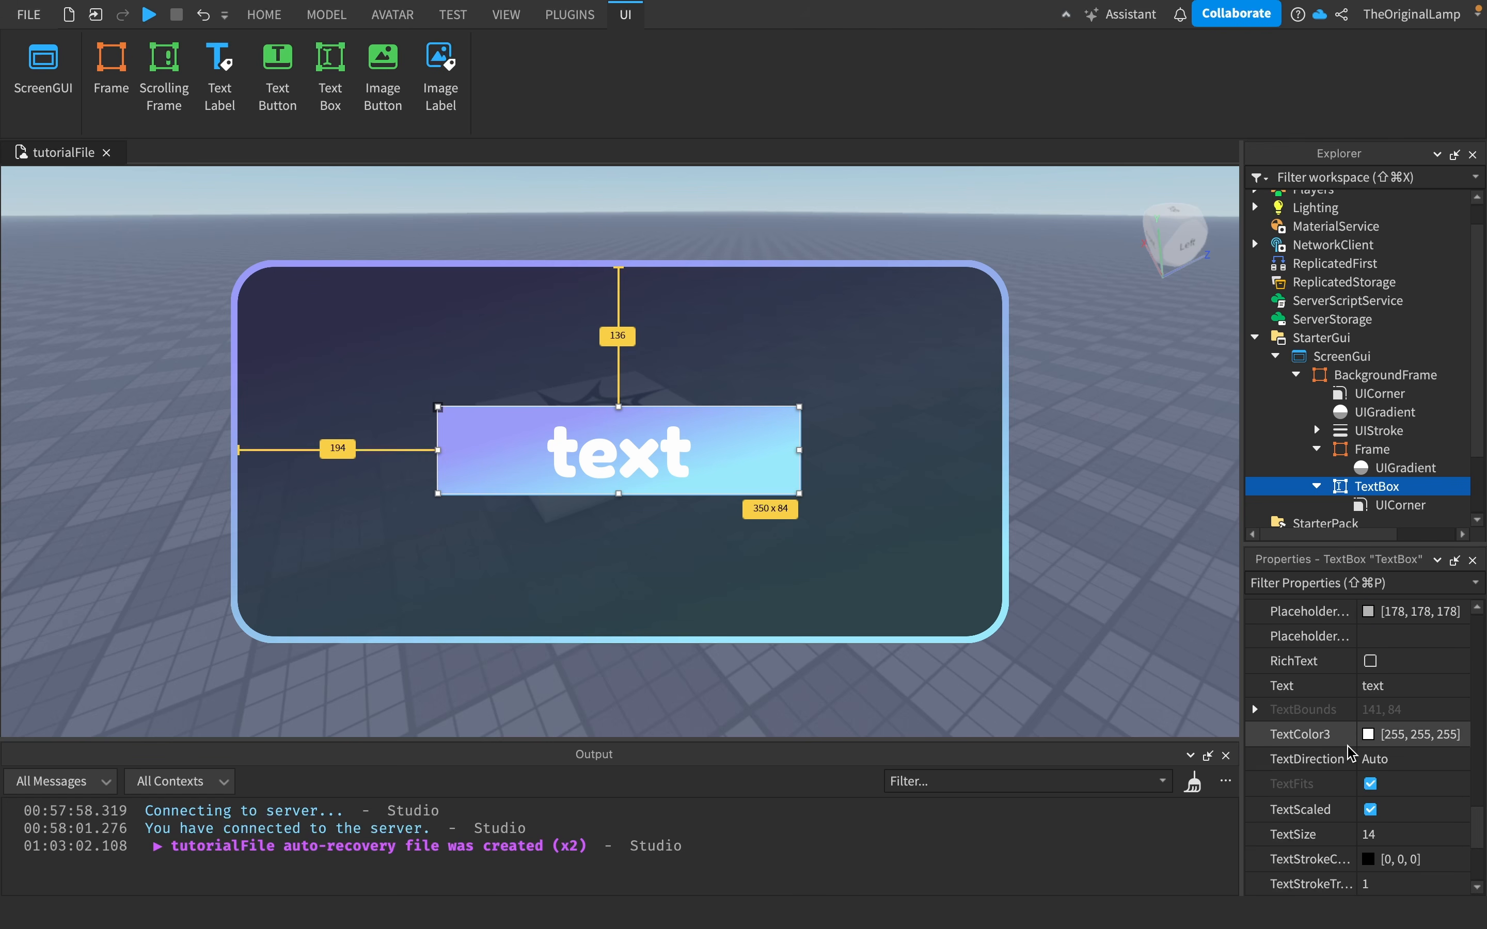
left_click(1368, 735)
left_click_drag(1326, 824, 1477, 821)
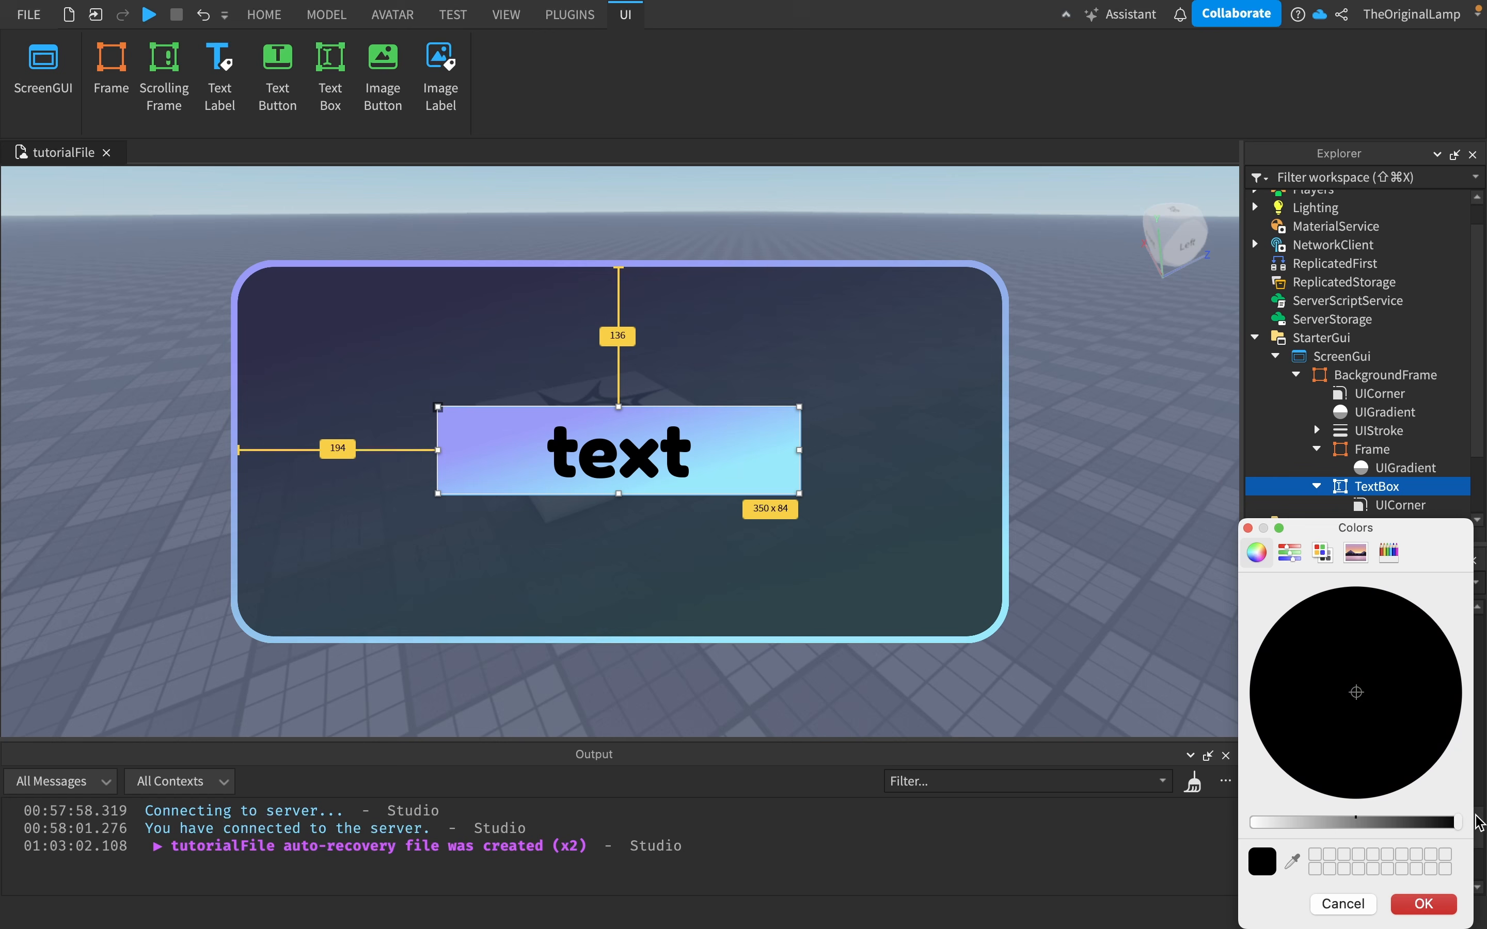
left_click(1436, 914)
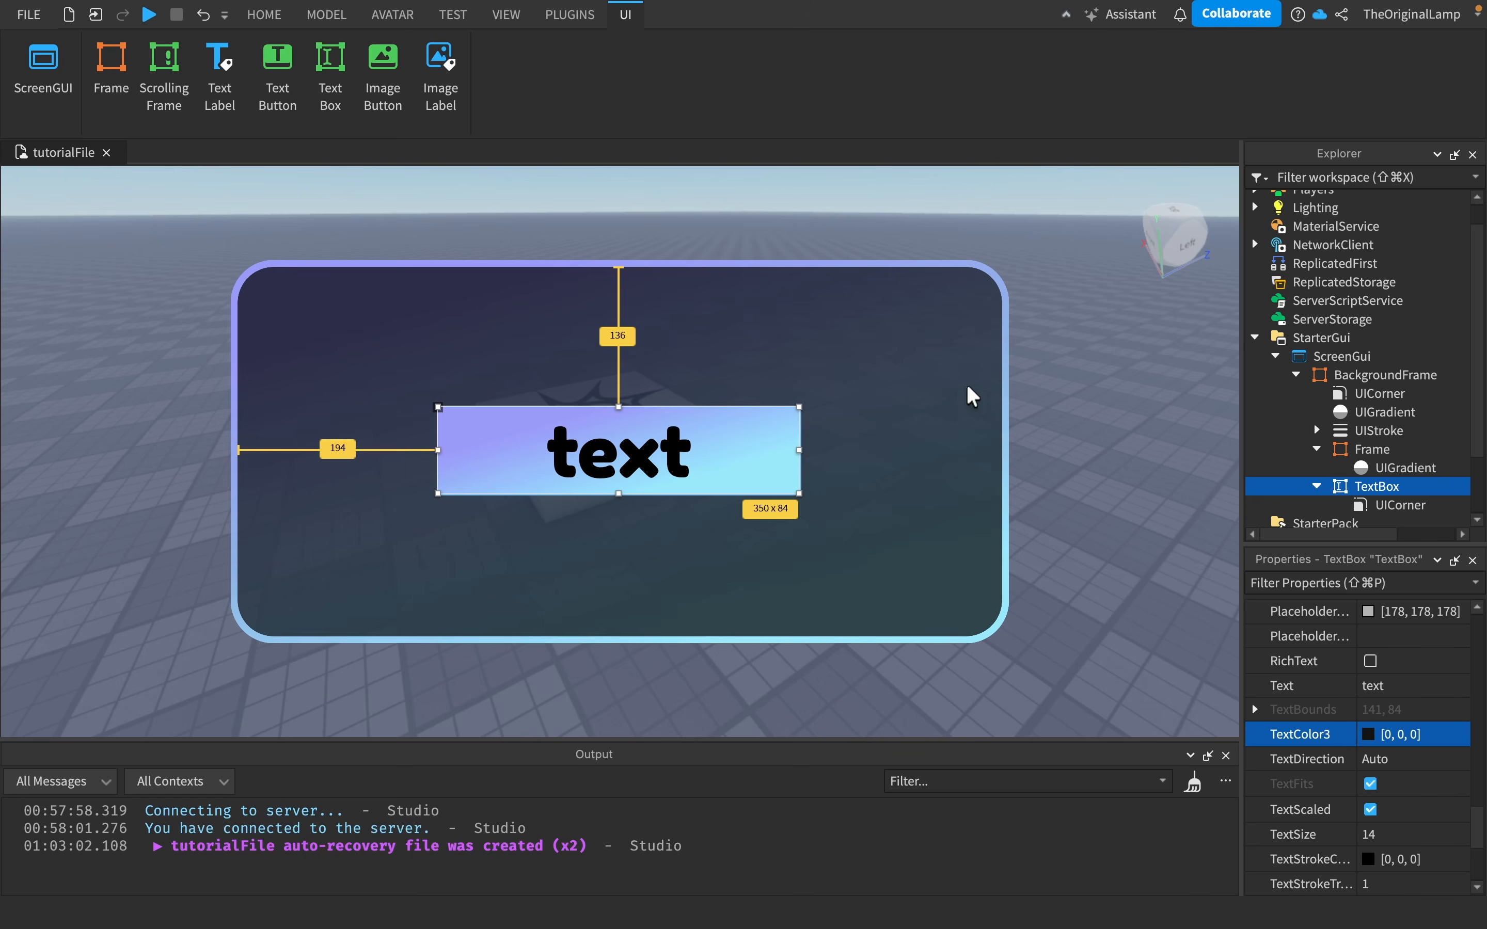
- Copy the BackgroundFrame's UICorner and paste it into the gradient Frame
left_click(1380, 394)
key("super+c")
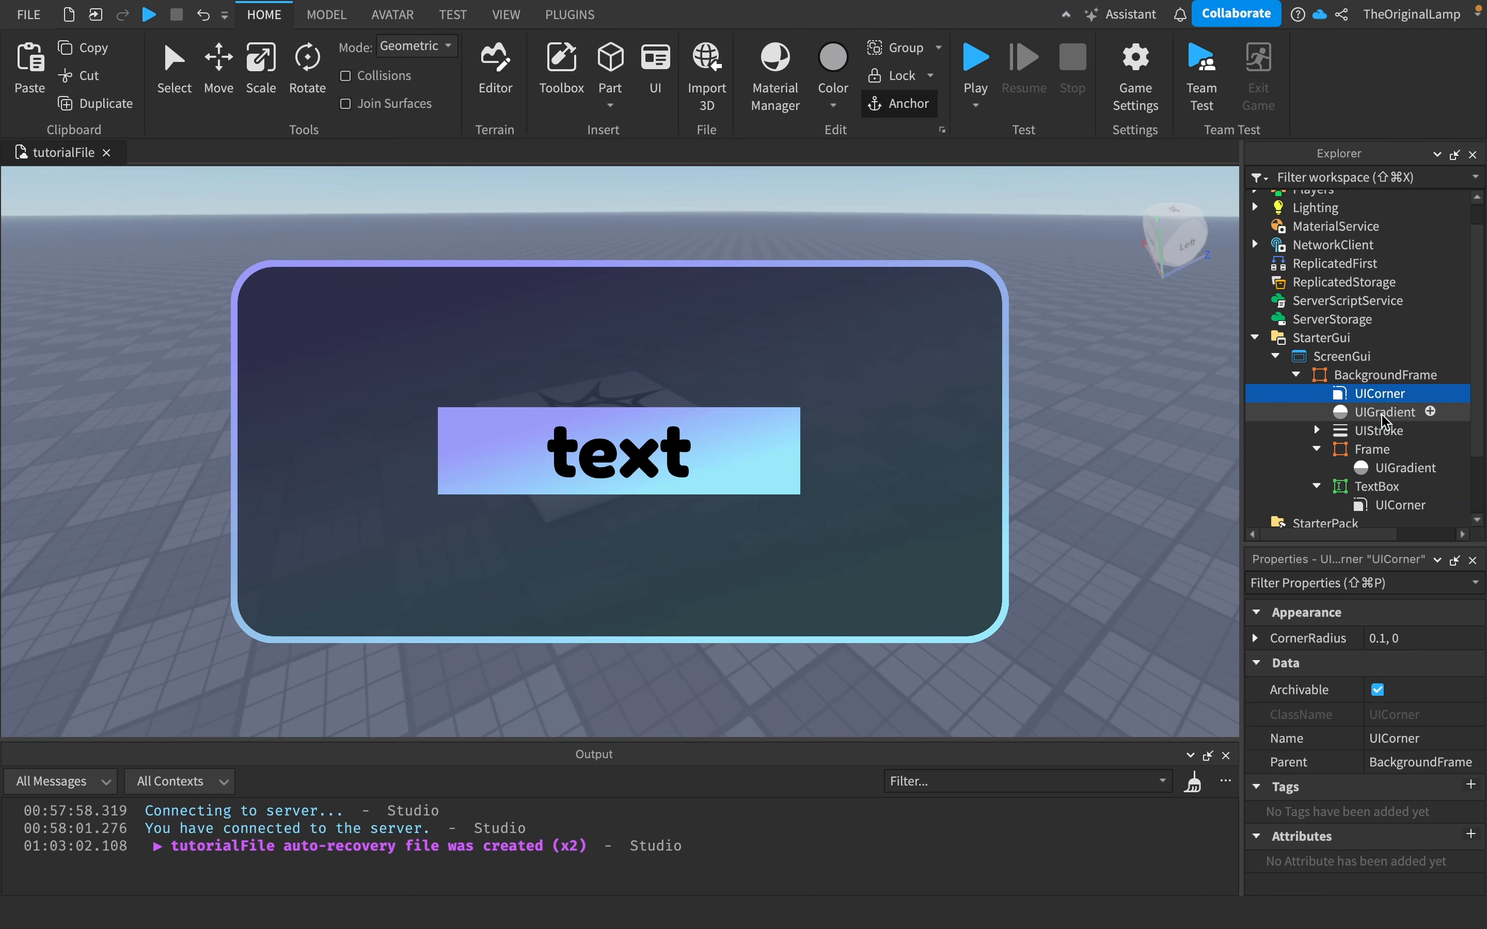
left_click(1372, 449)
key("super+shift+v")
left_click(1371, 449)
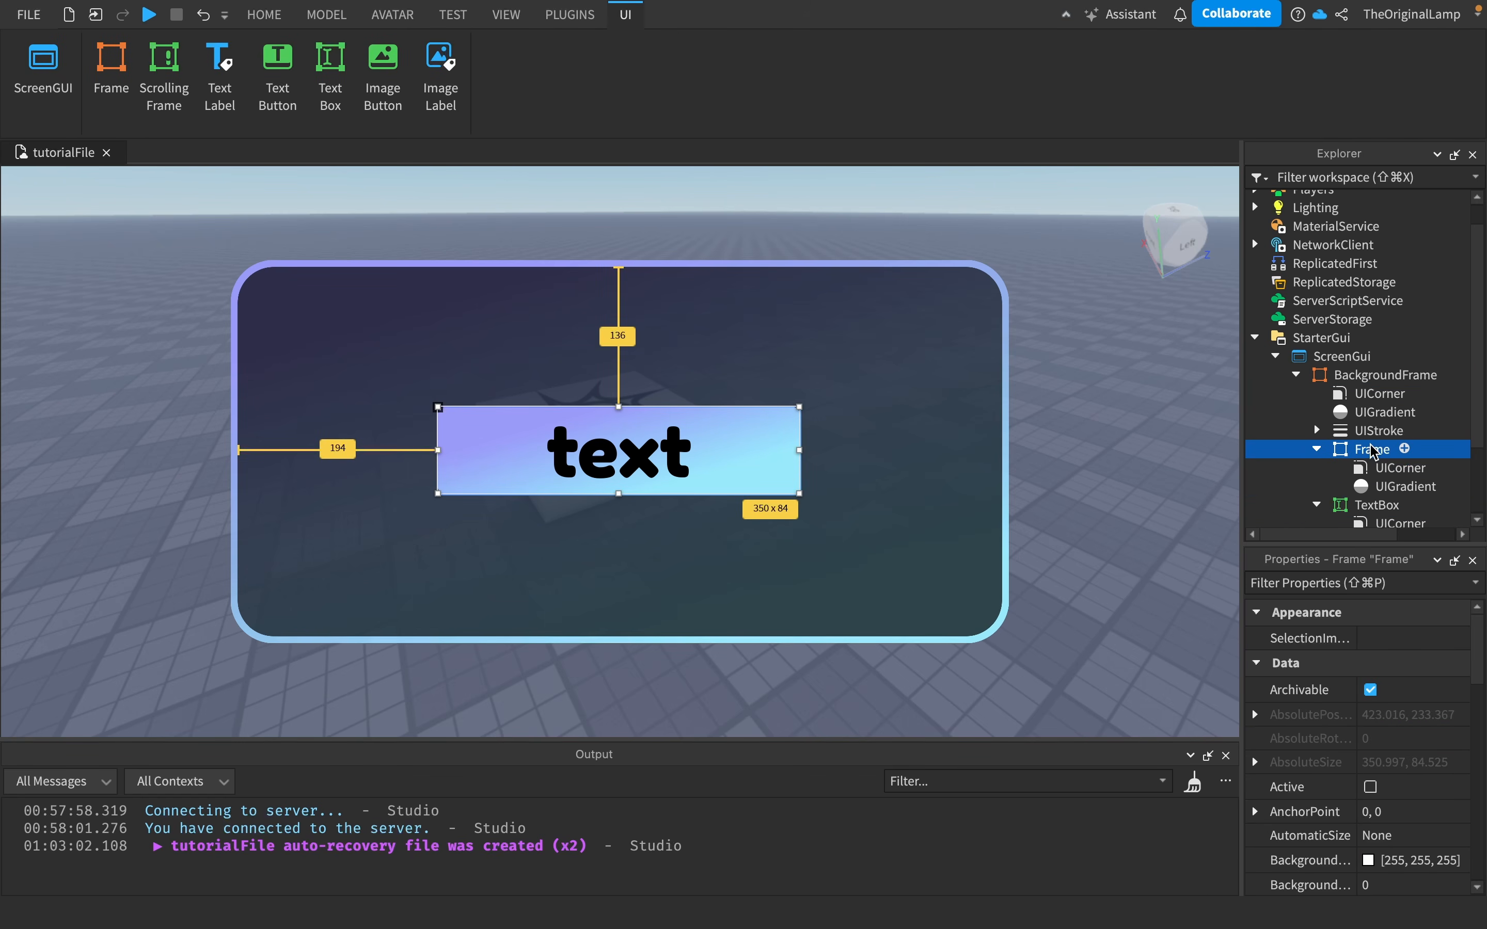
- Rename the gradient Frame to TextBoxBackground
double_click(1396, 456)
type("TextBoxBackground")
key("Return")
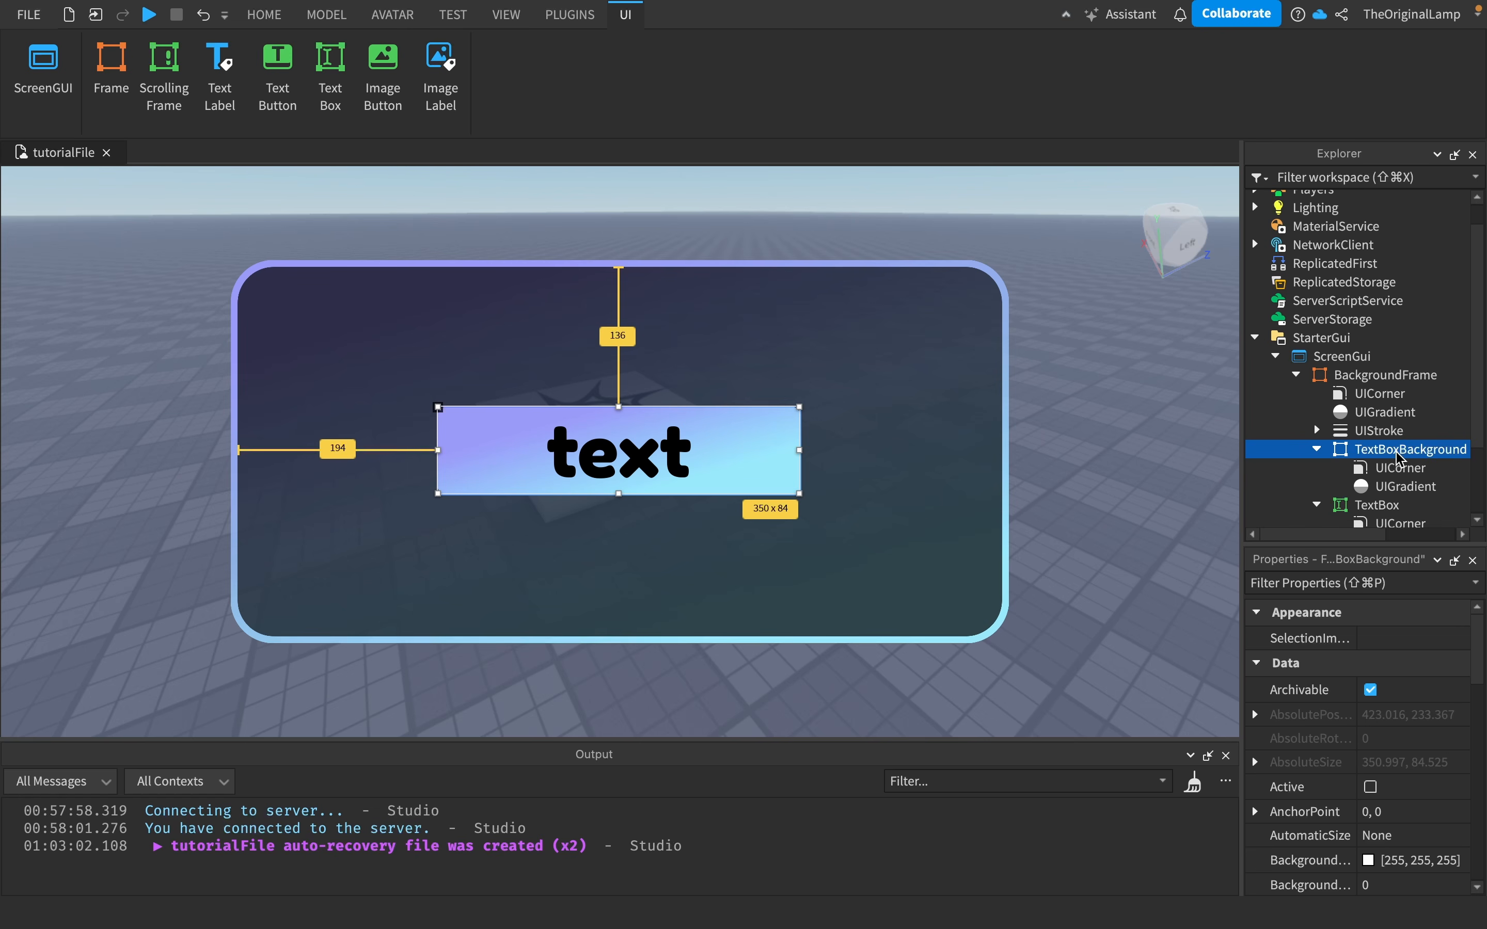
- Type a long test string into the TextBox to check how the text fits
left_click(1383, 430)
scroll(1368, 486, "down", 1)
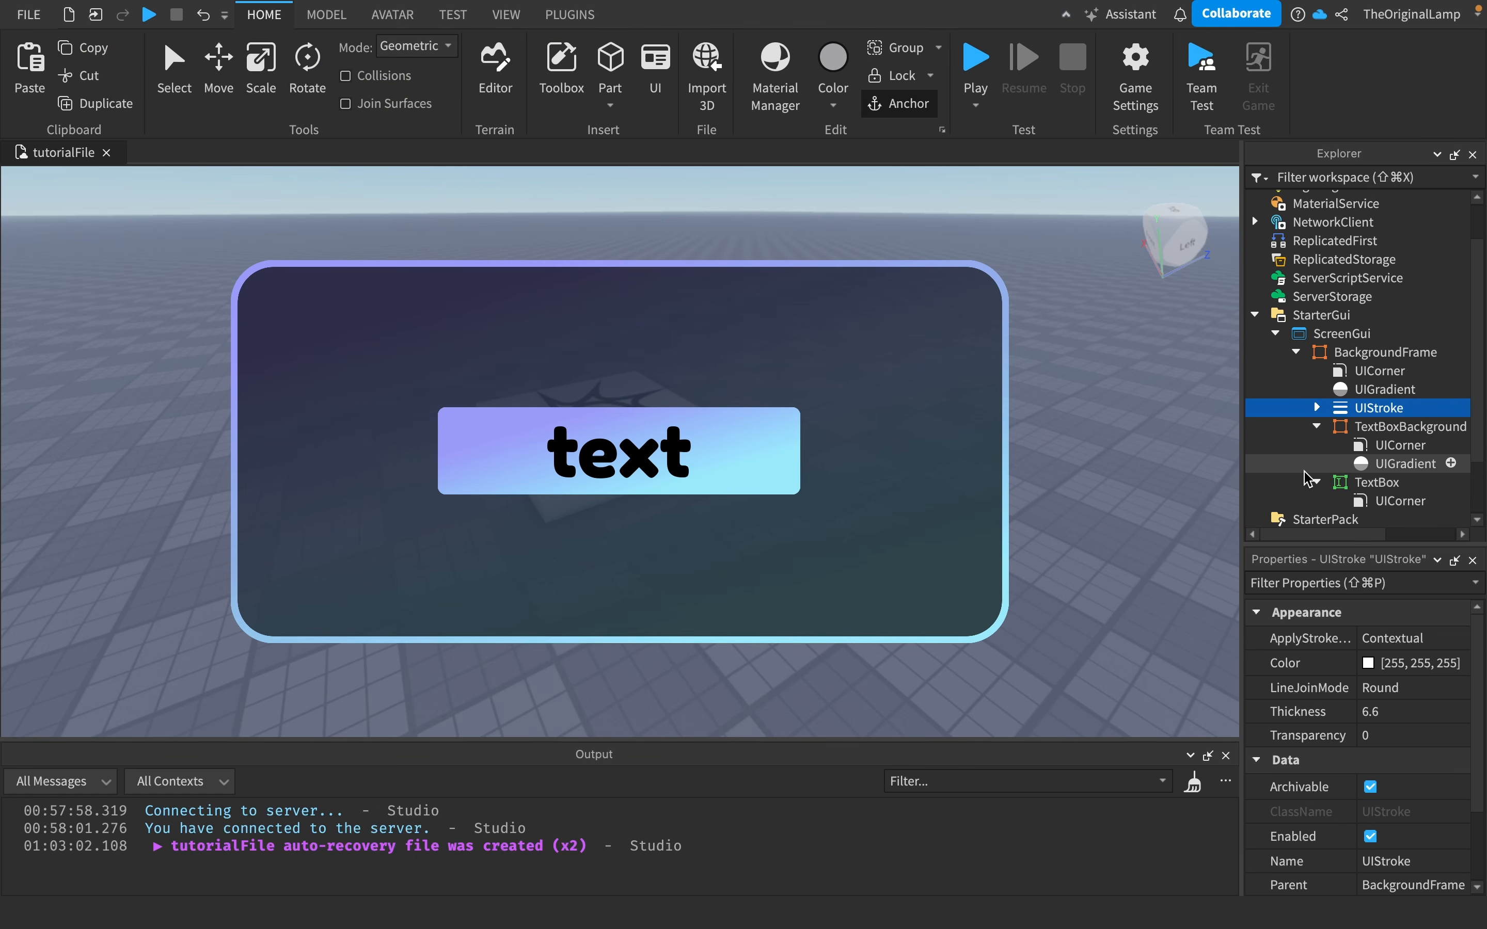
left_click(1380, 486)
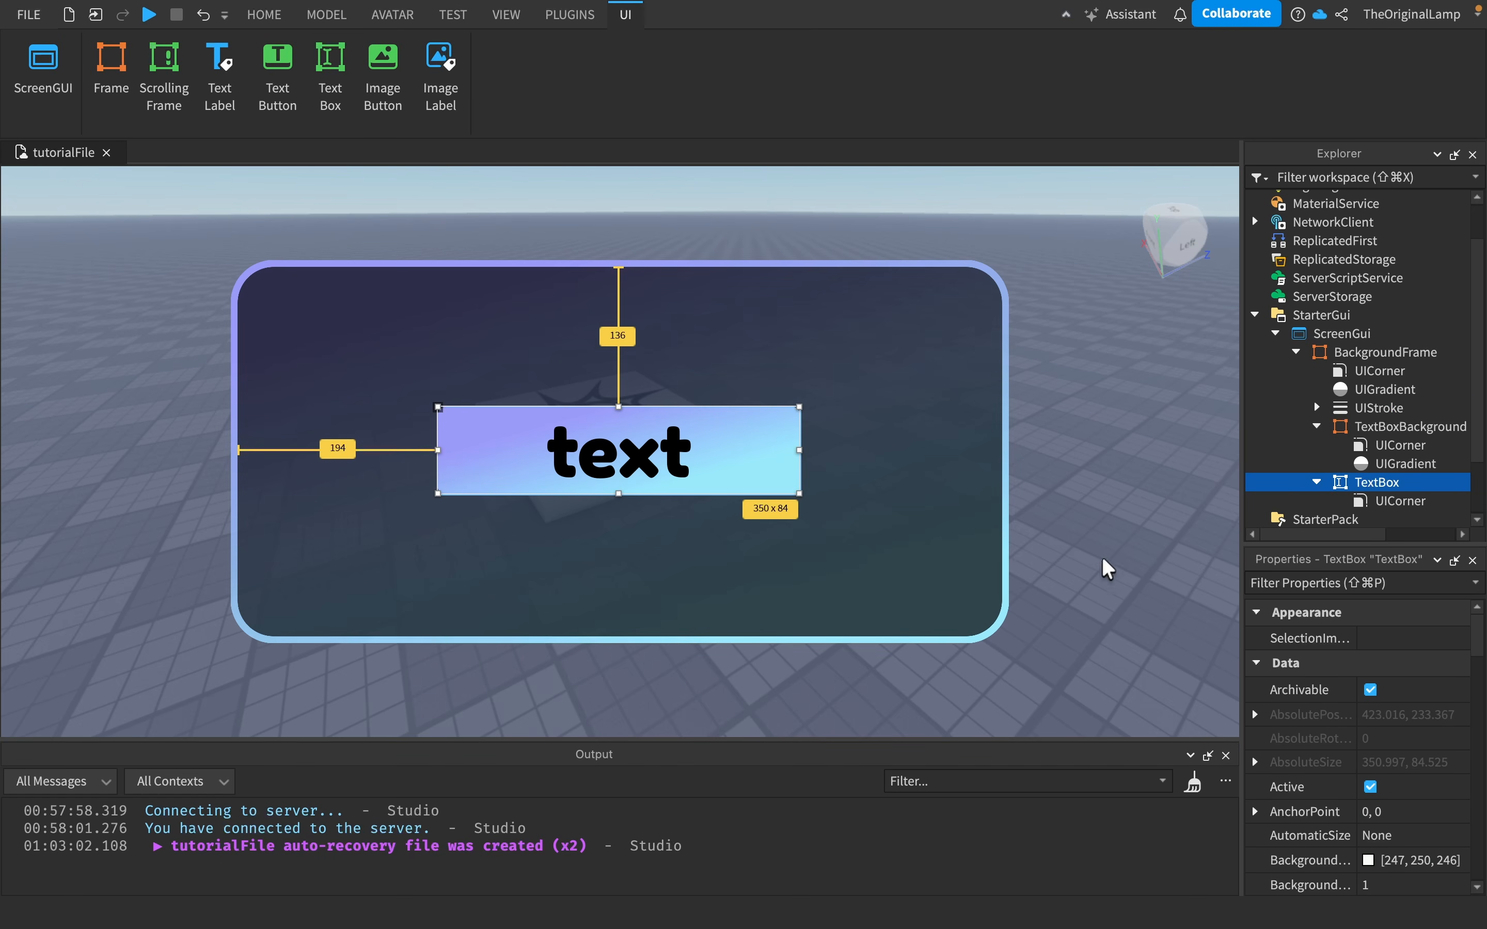
left_click(804, 406)
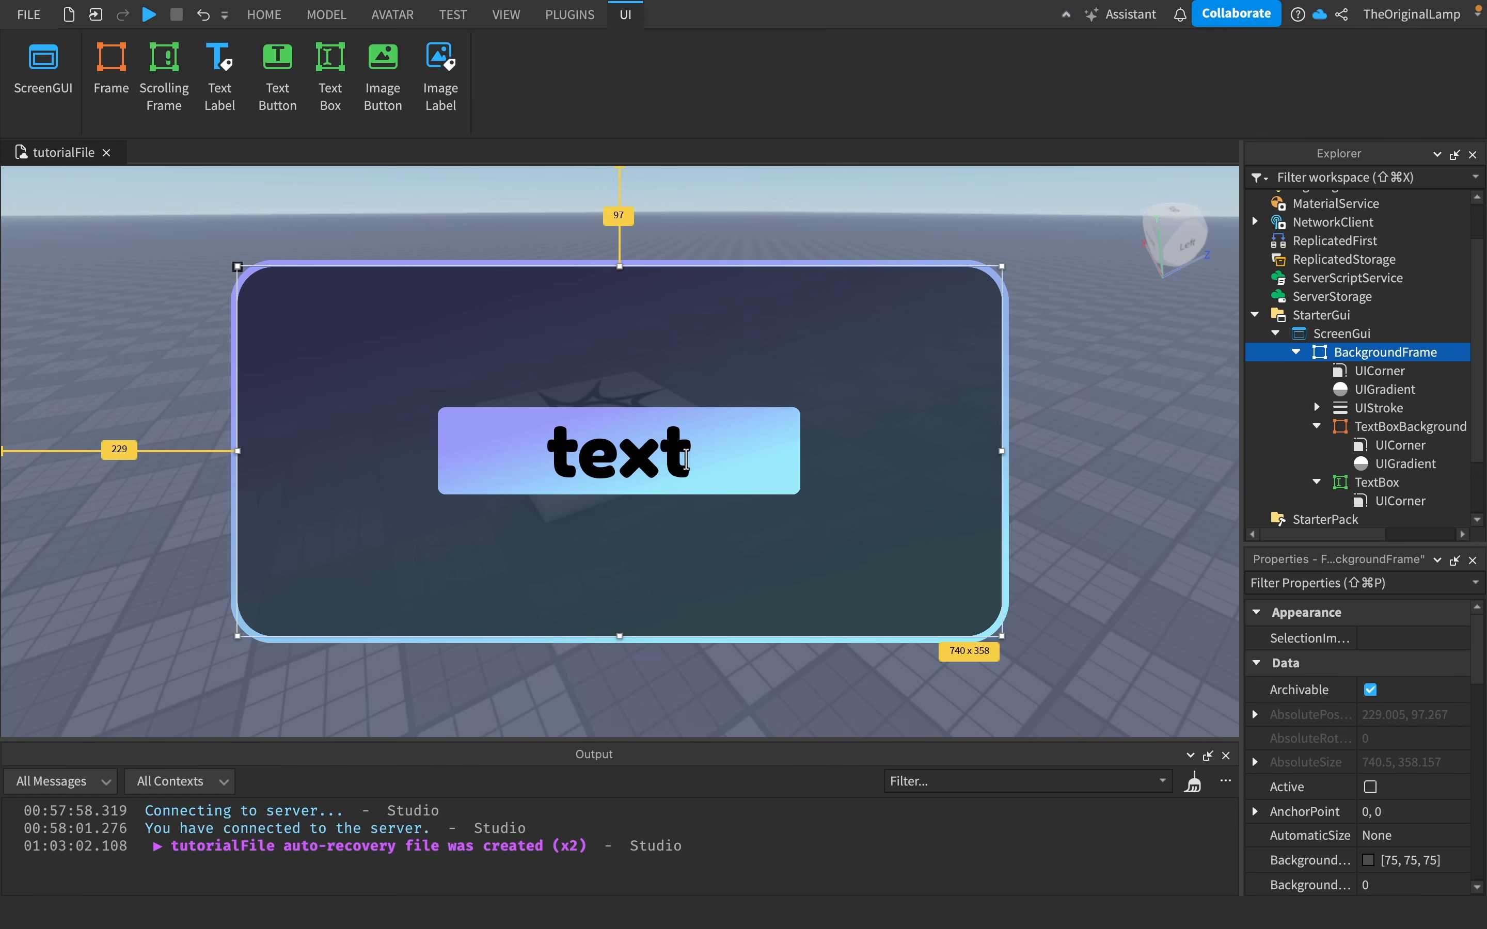
left_click(686, 459)
type("tjriwjwoifjwoeifjwoeifjweofijweofij")
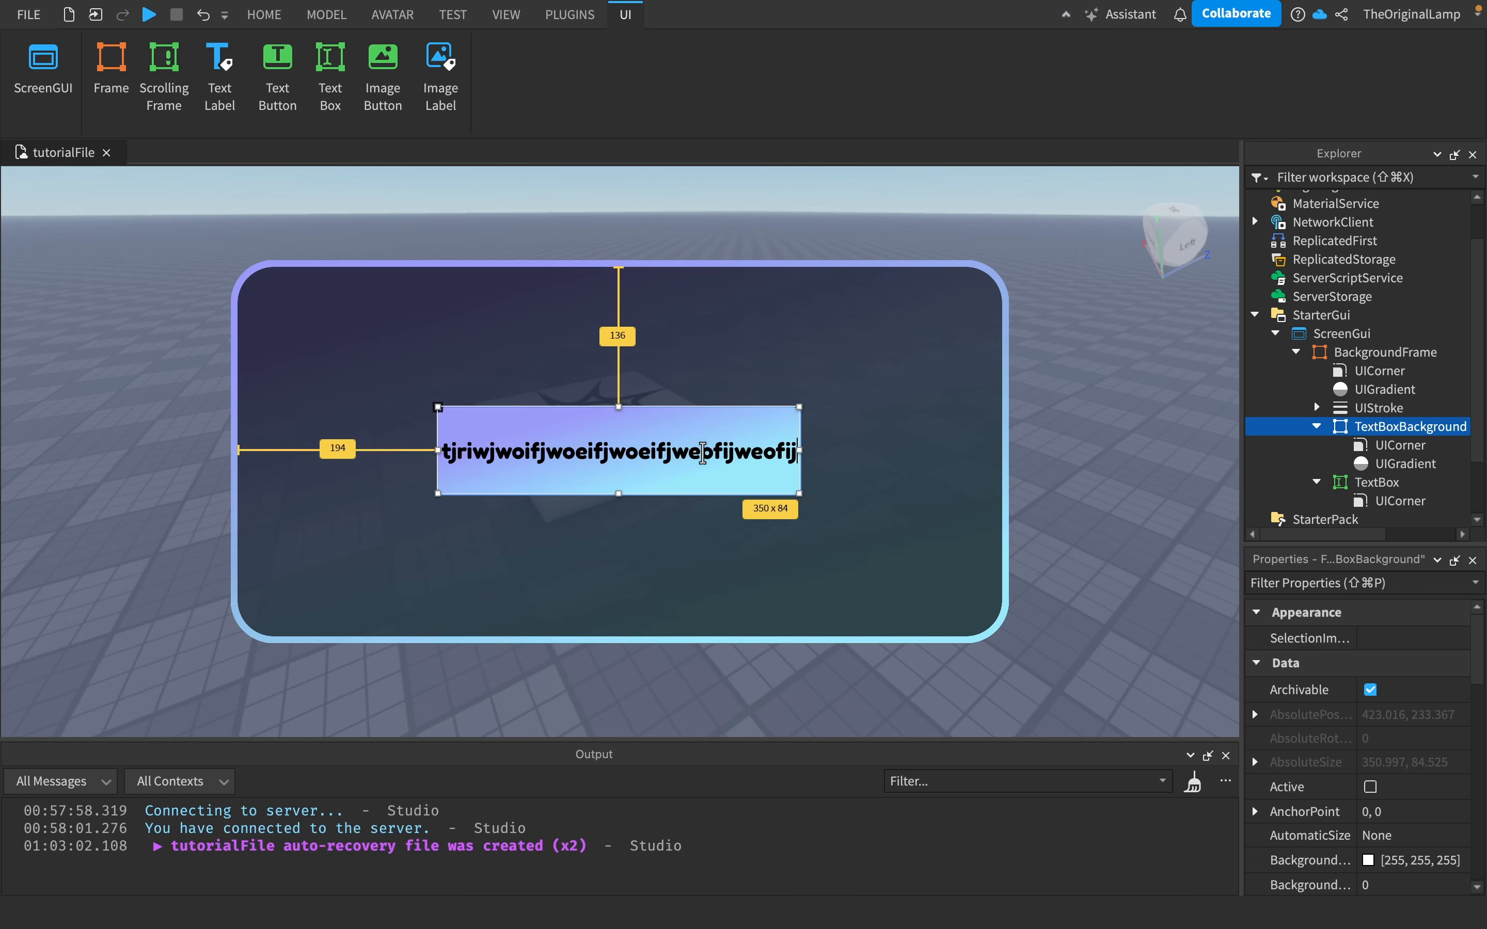
left_click(863, 443)
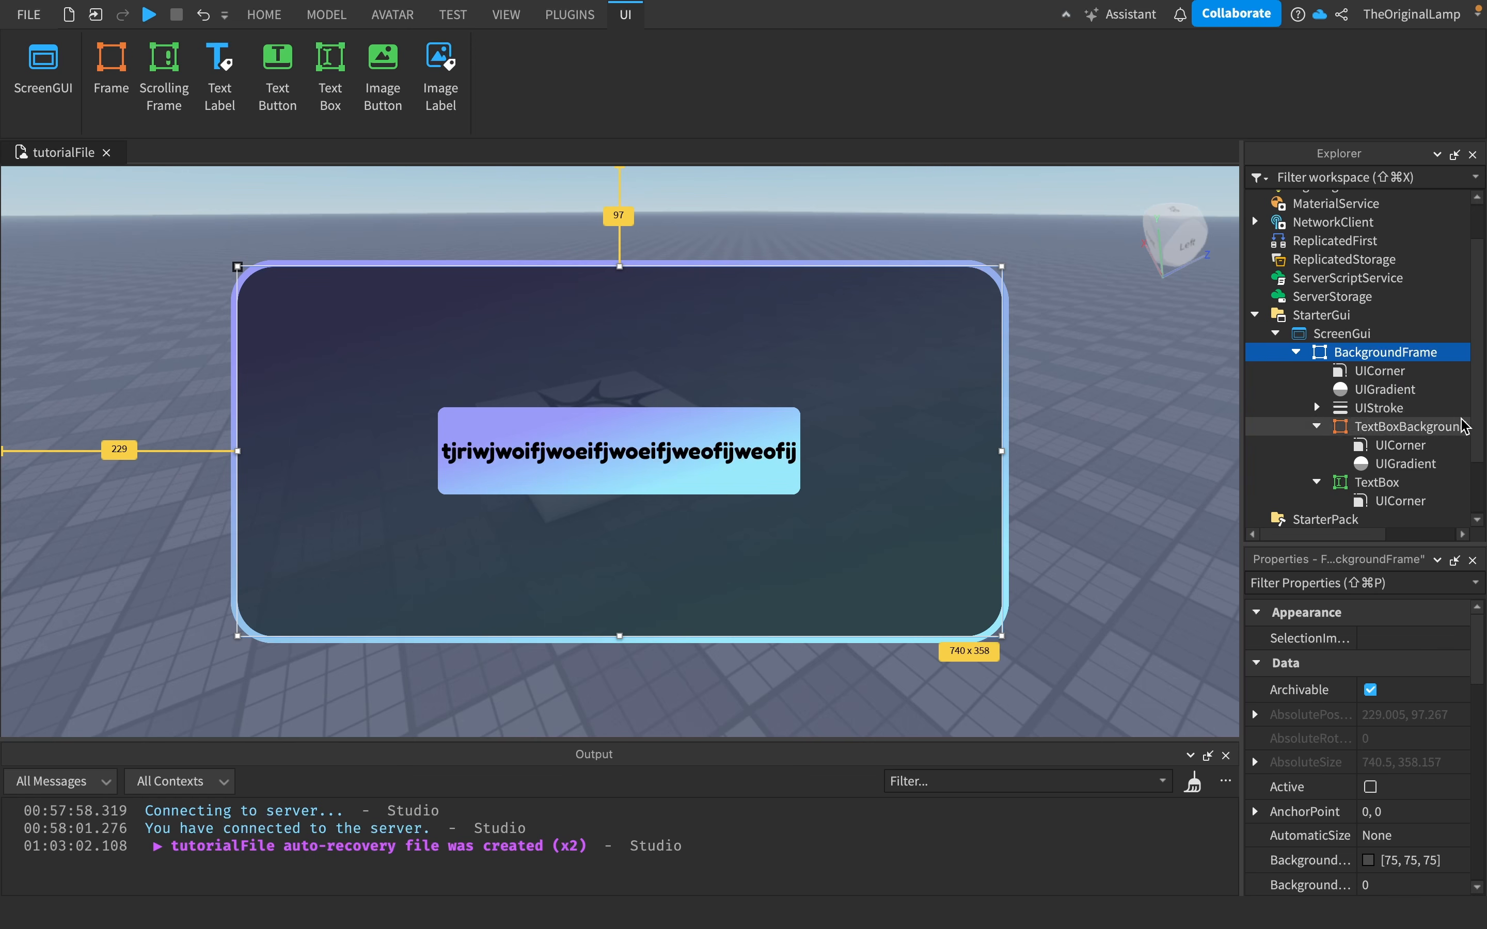
- Set the TextBox's text to hello world!
left_click(1389, 485)
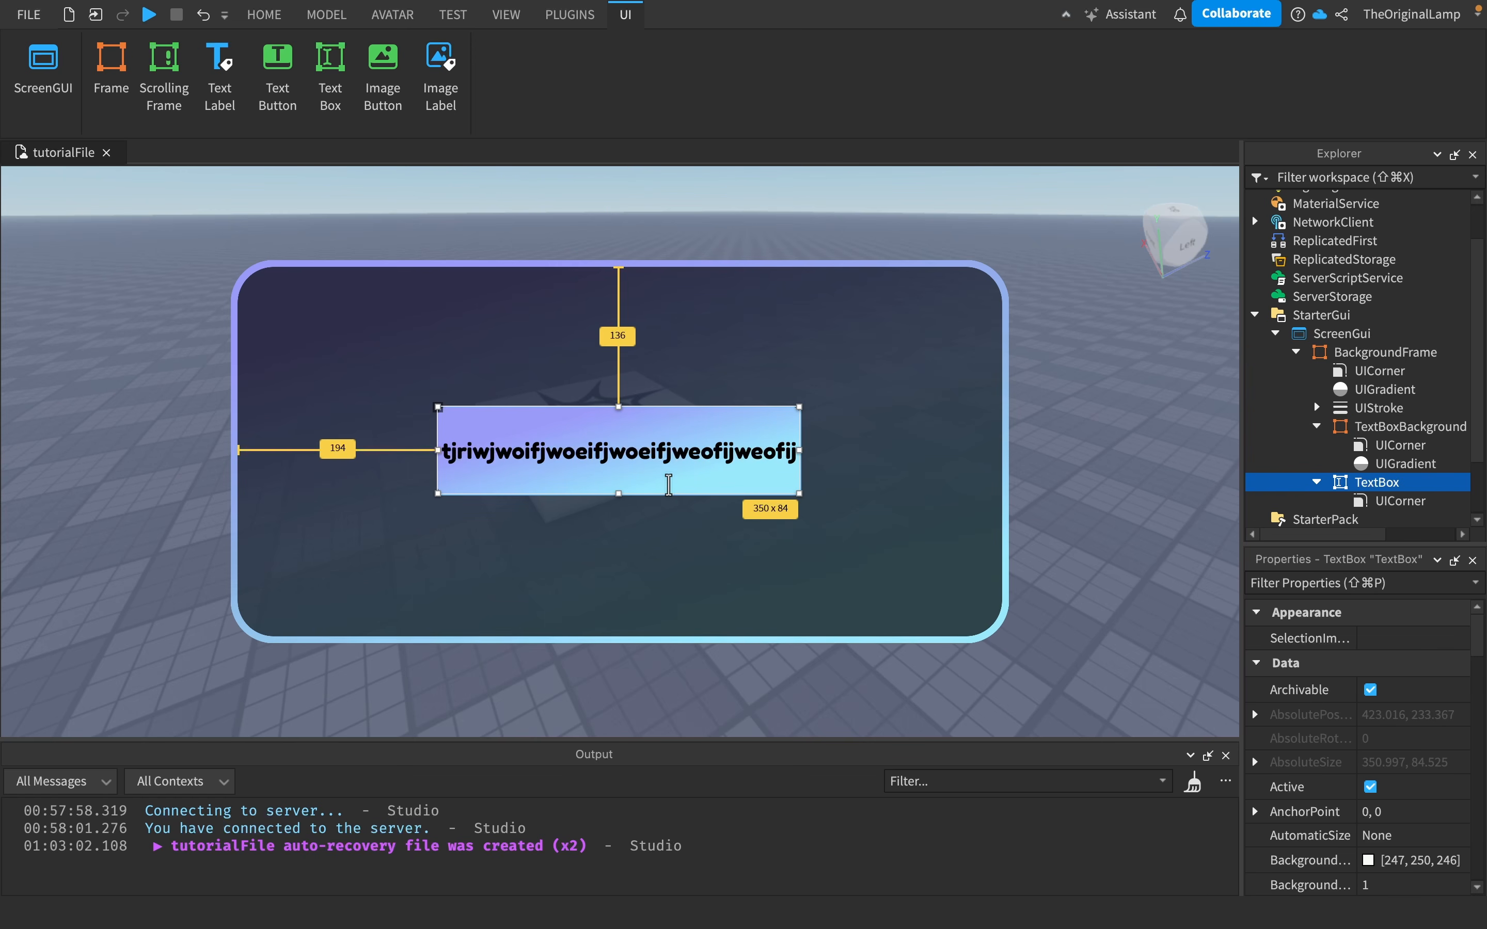
left_click(660, 461)
type("hello world!")
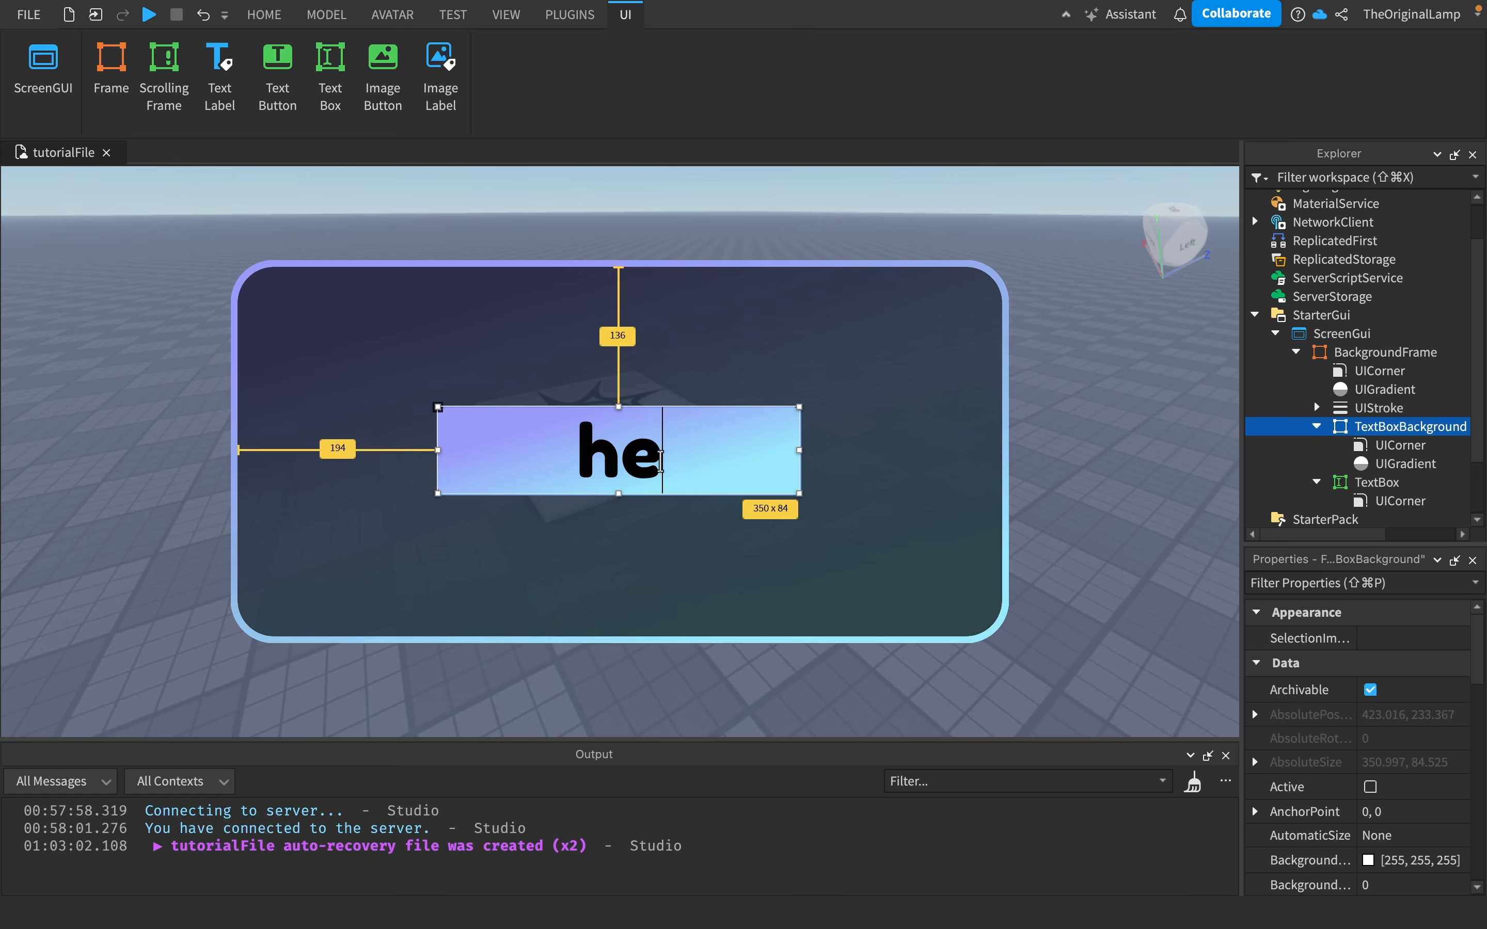
left_click(923, 450)
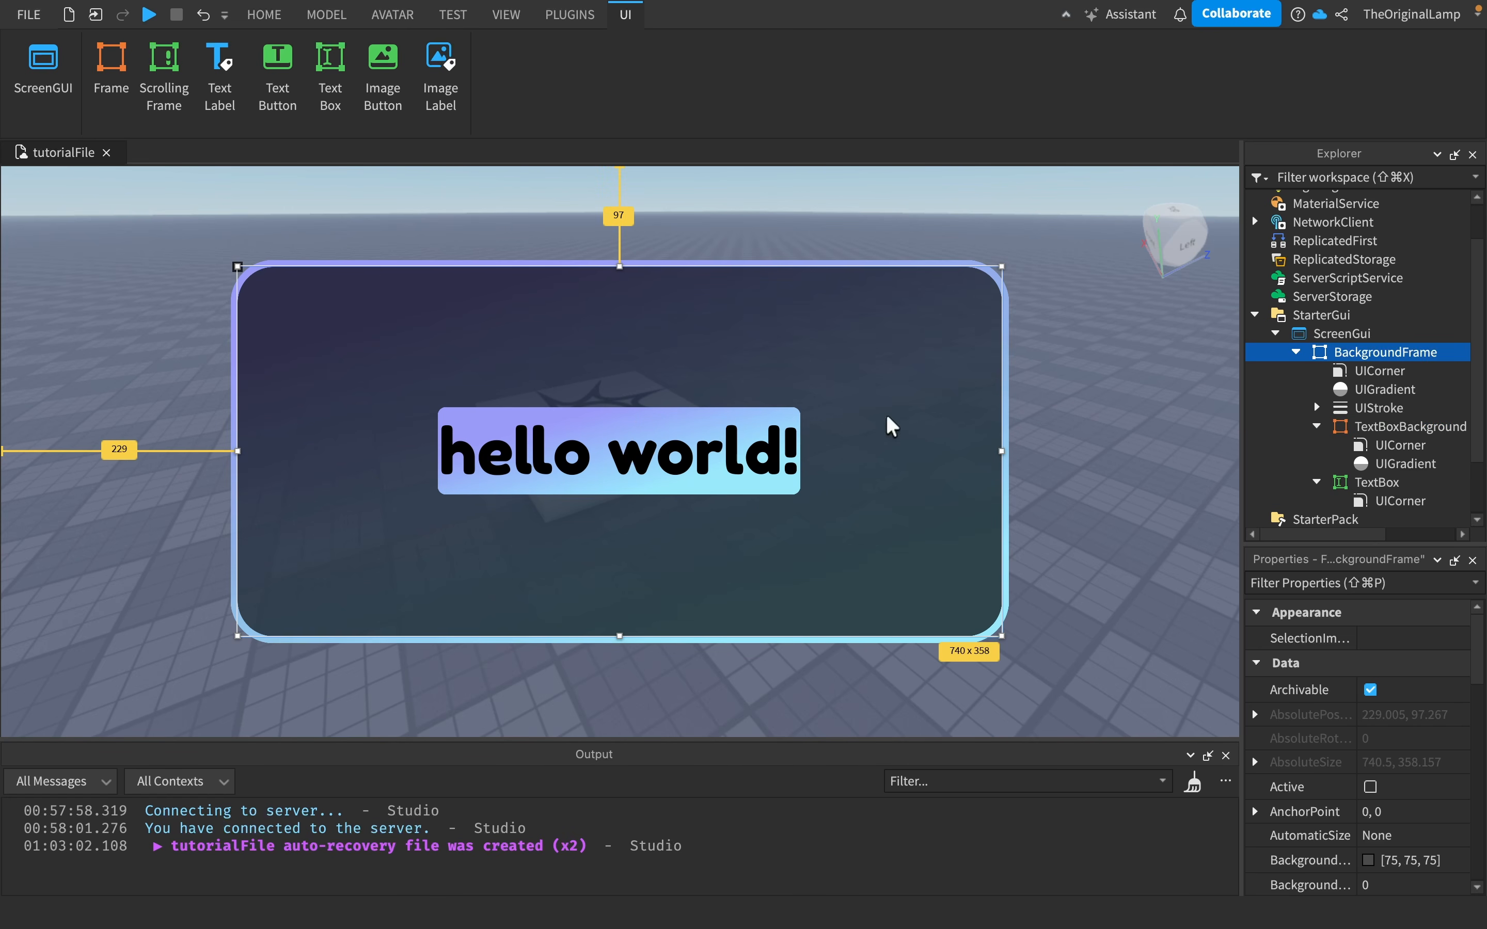
- Insert a UIPadding into the TextBox
left_click(1413, 482)
left_click(1415, 484)
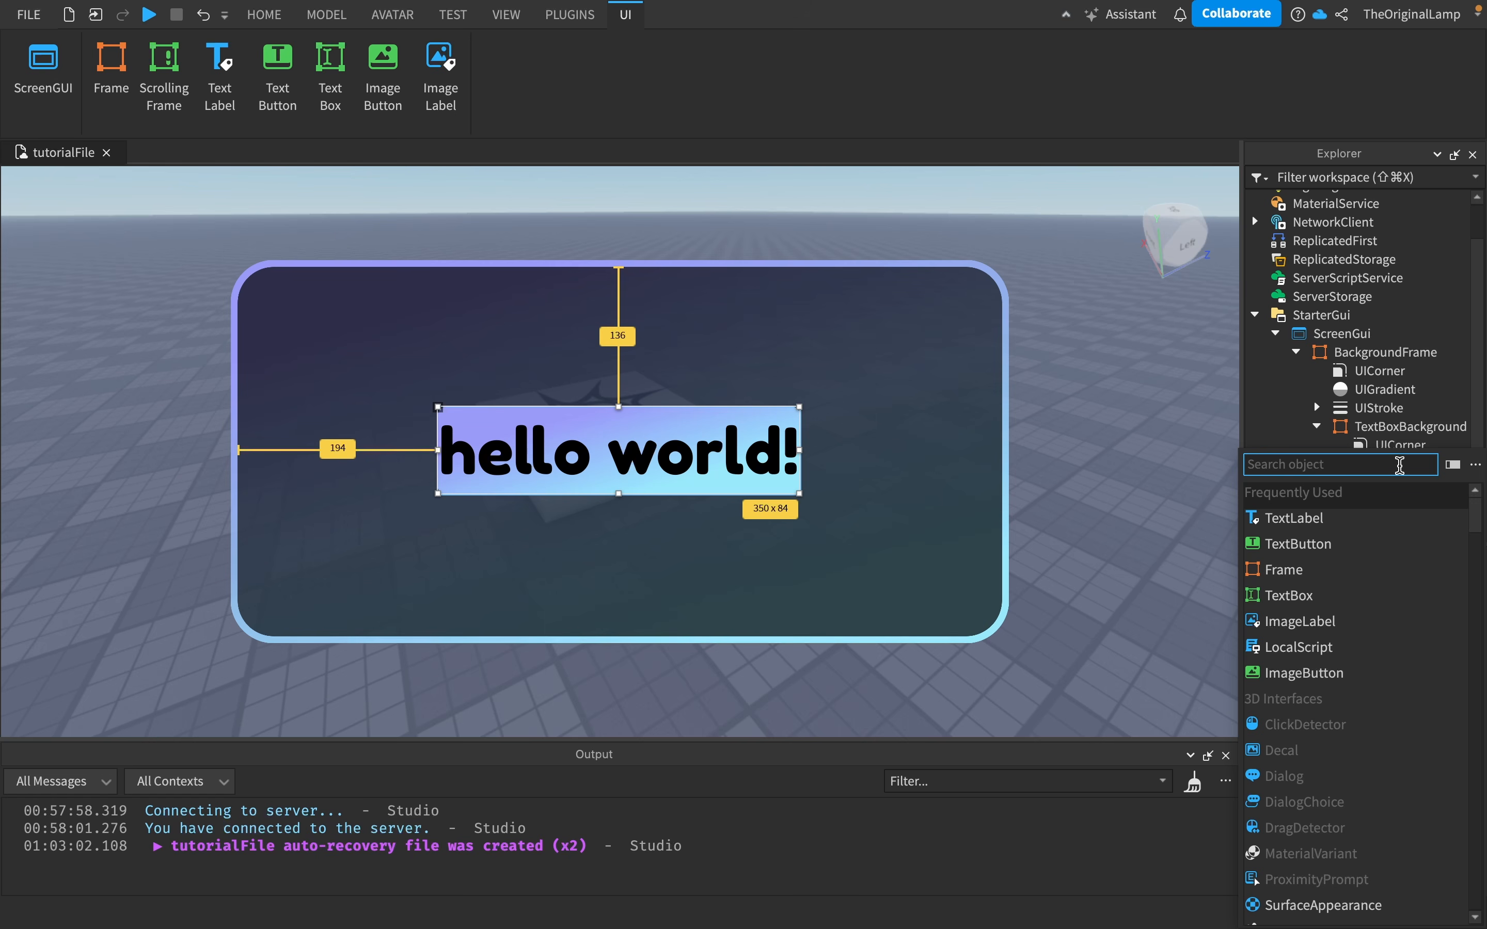
type("uip")
left_click(1339, 494)
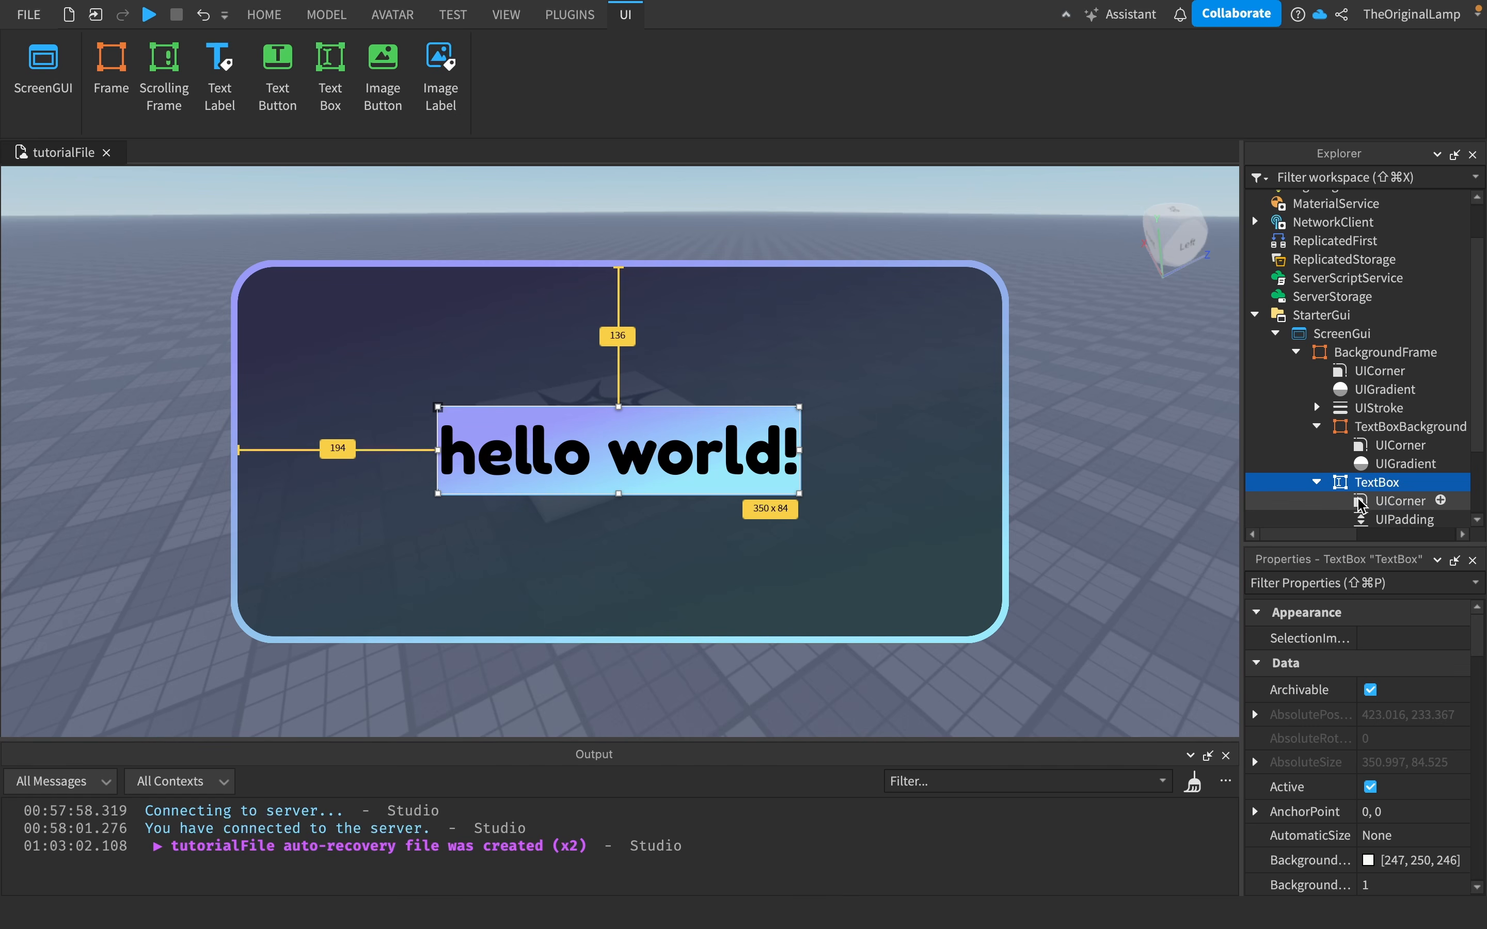
- Set the UIPadding's PaddingBottom scale to 0.01
scroll(1369, 706, "down", 2)
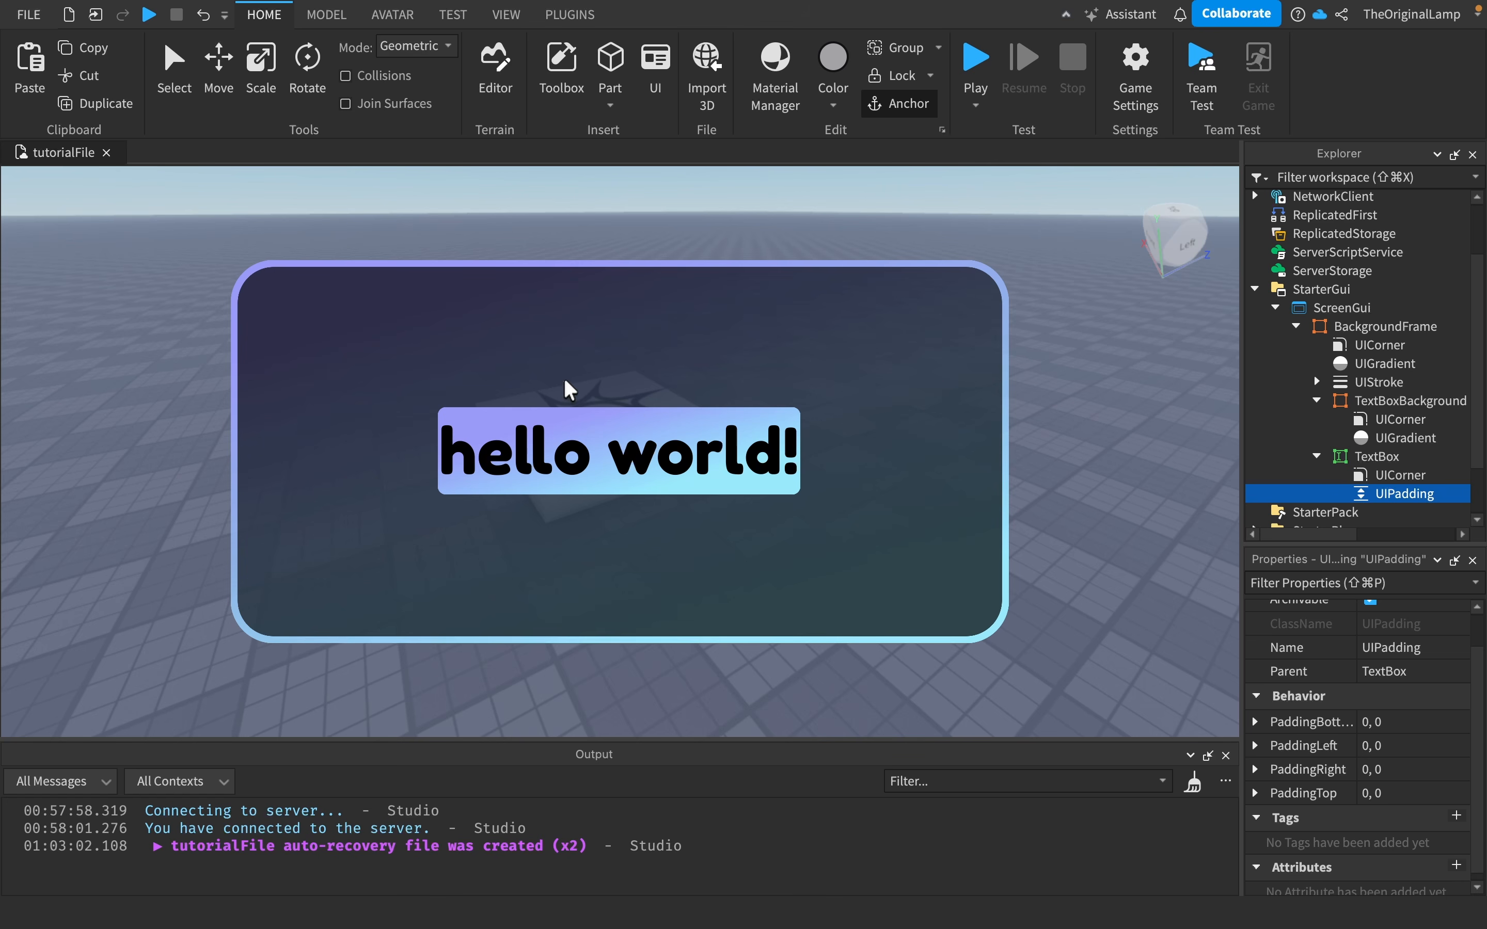
left_click(1255, 722)
scroll(1267, 764, "down", 1)
left_click(1256, 757)
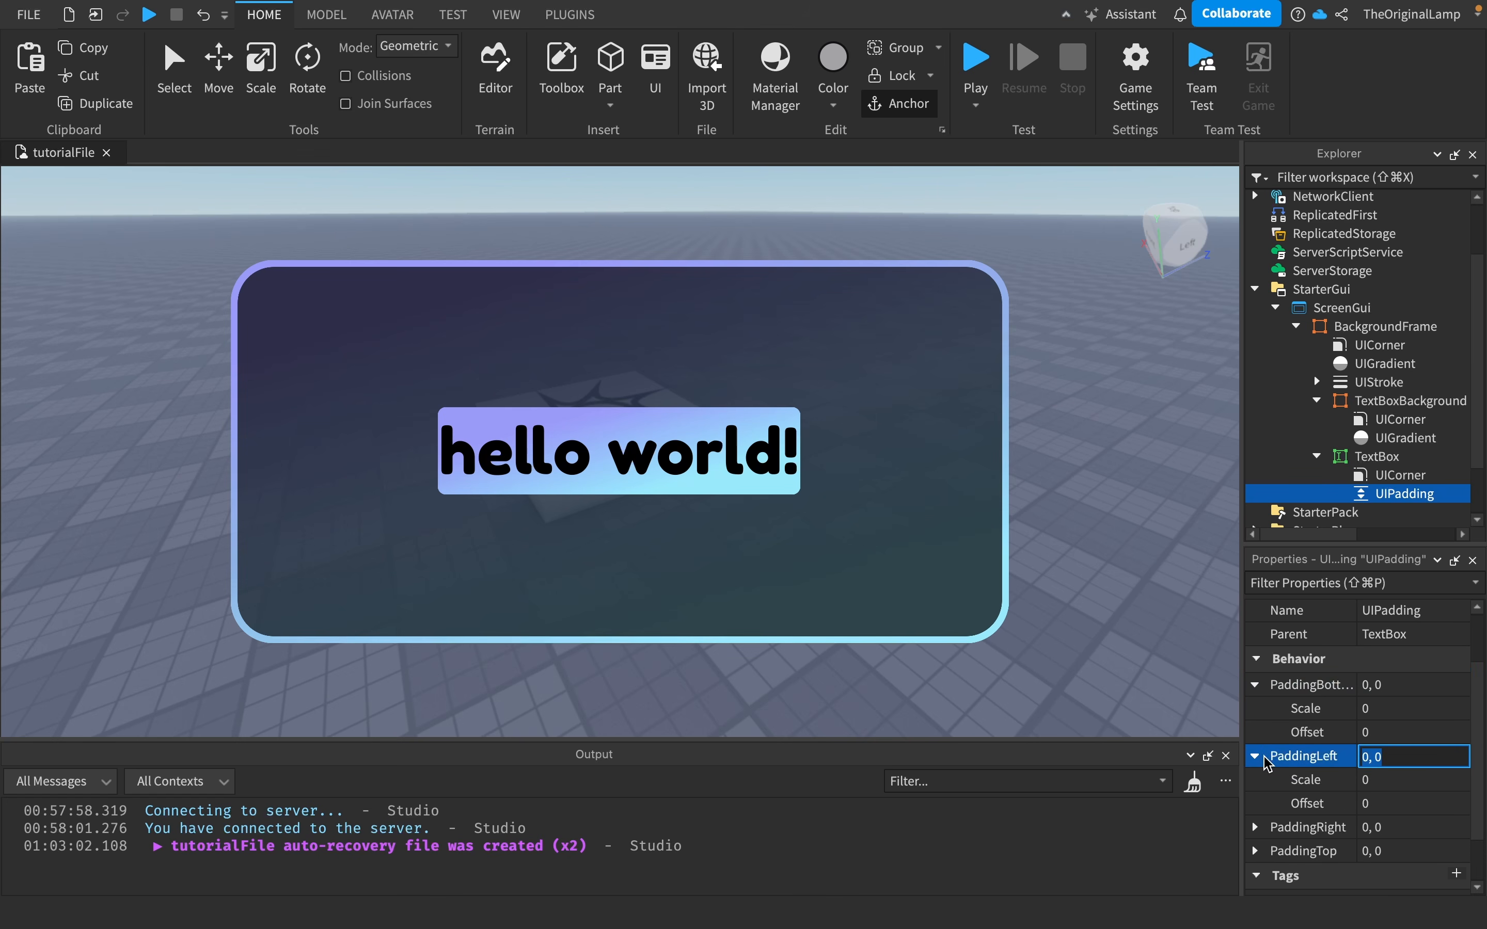
left_click(1256, 823)
scroll(1267, 851, "down", 3)
left_click(1255, 795)
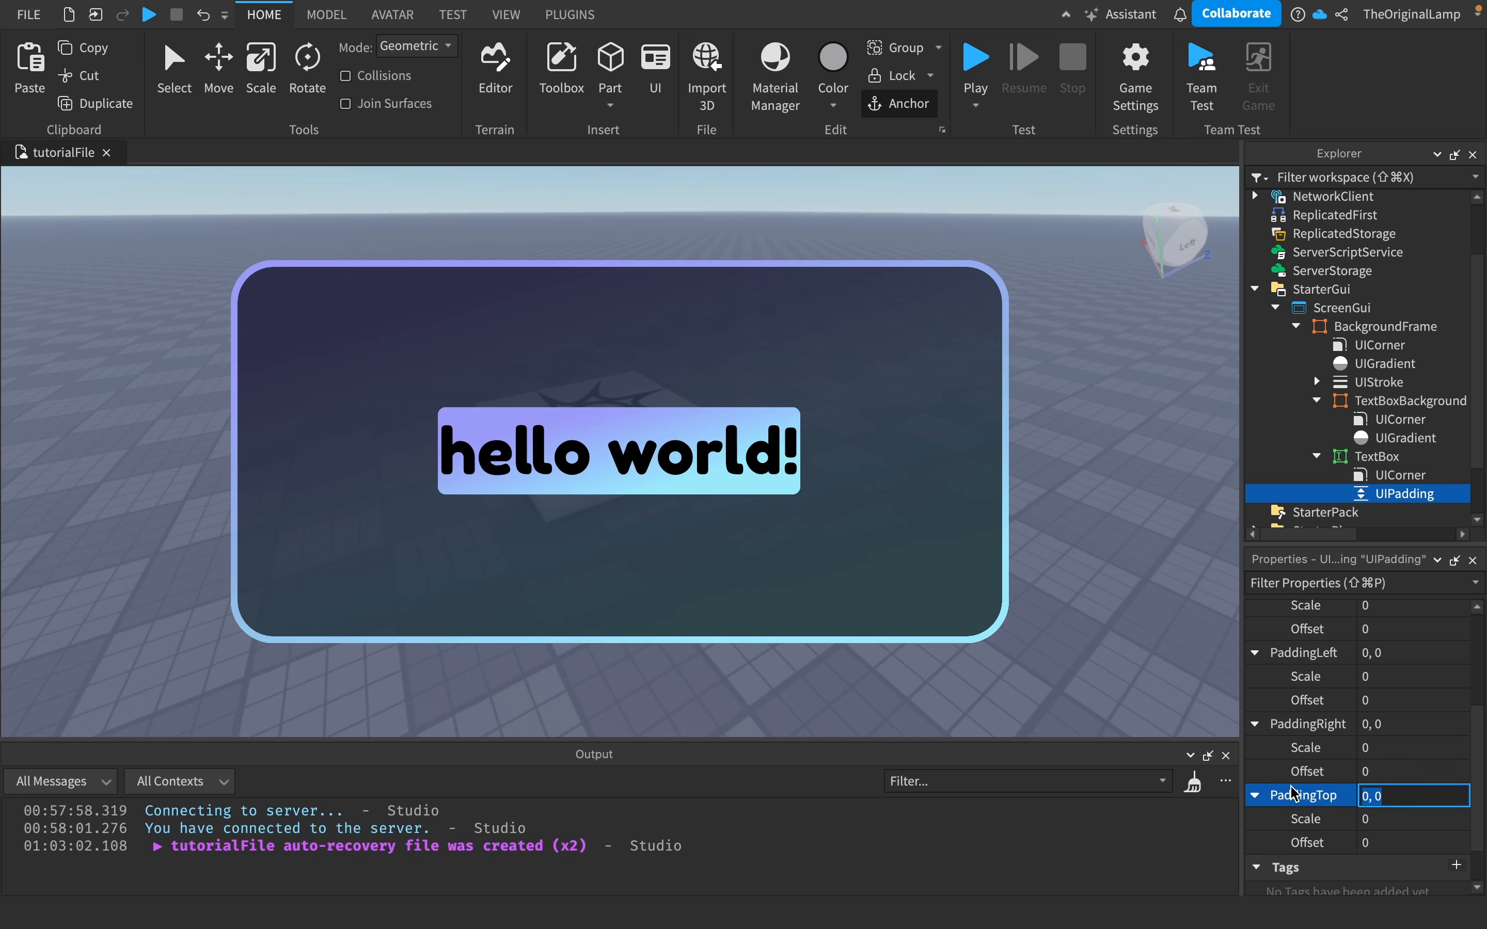
scroll(1348, 675, "up", 1)
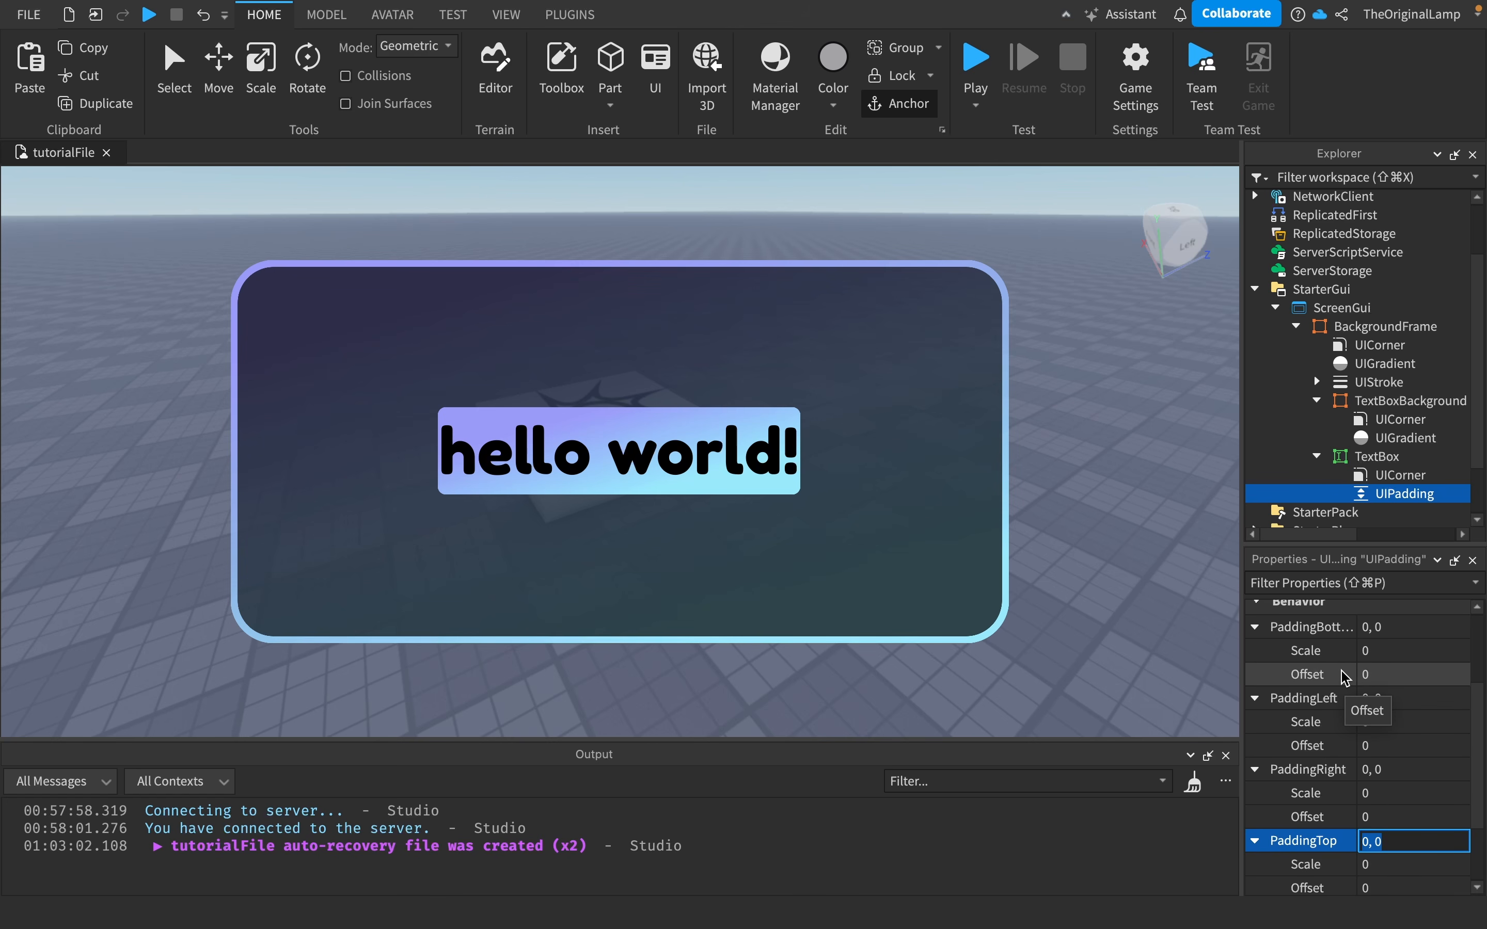
left_click(1407, 650)
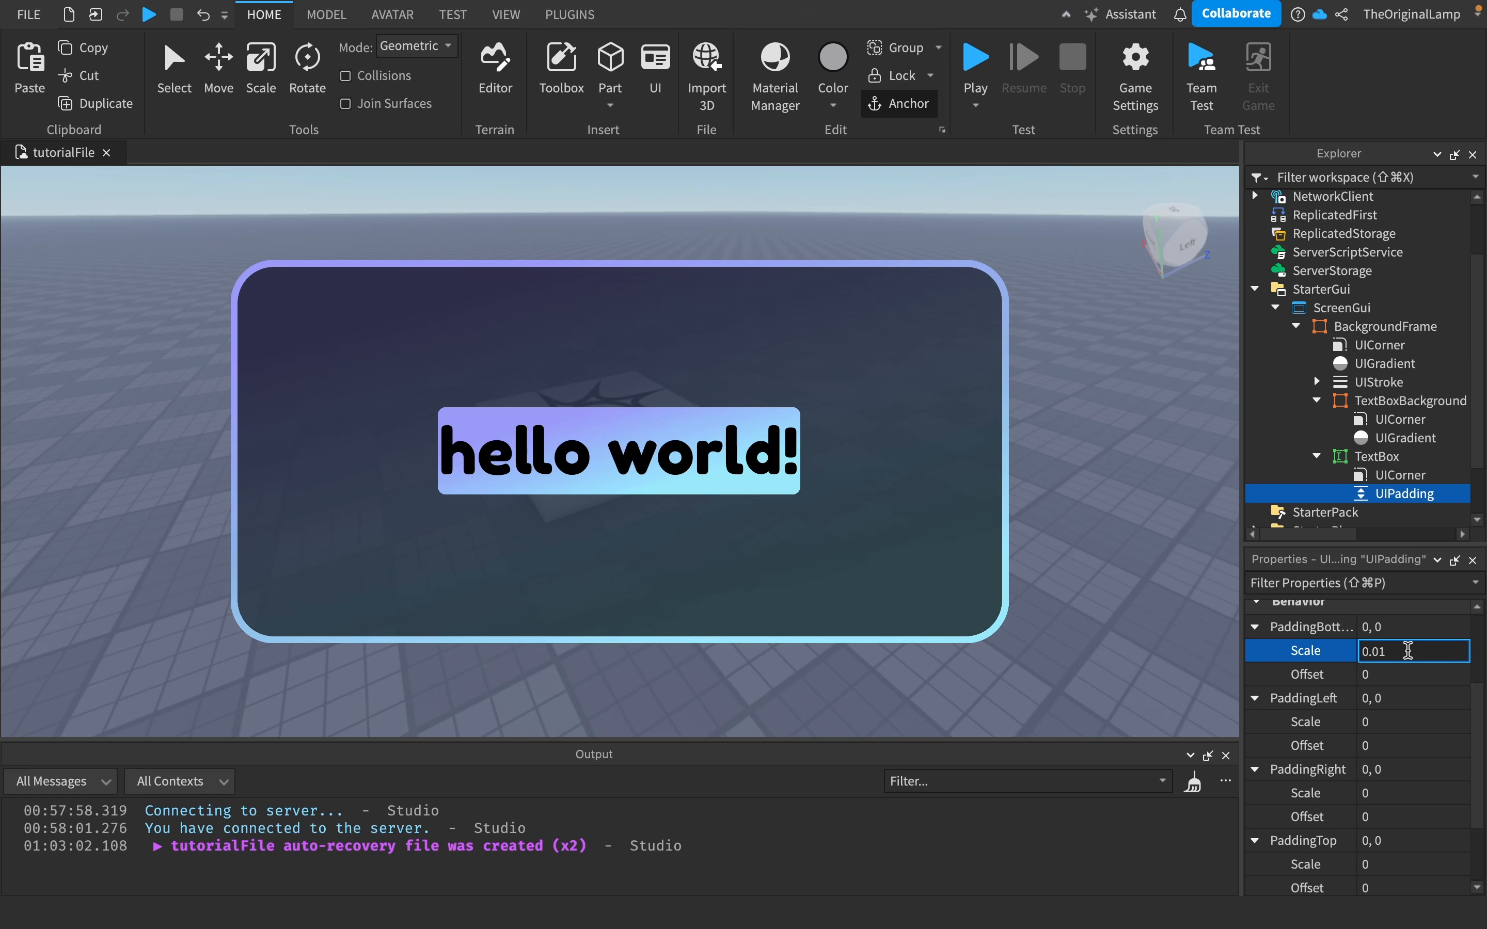
left_click(1303, 673)
left_click(1257, 629)
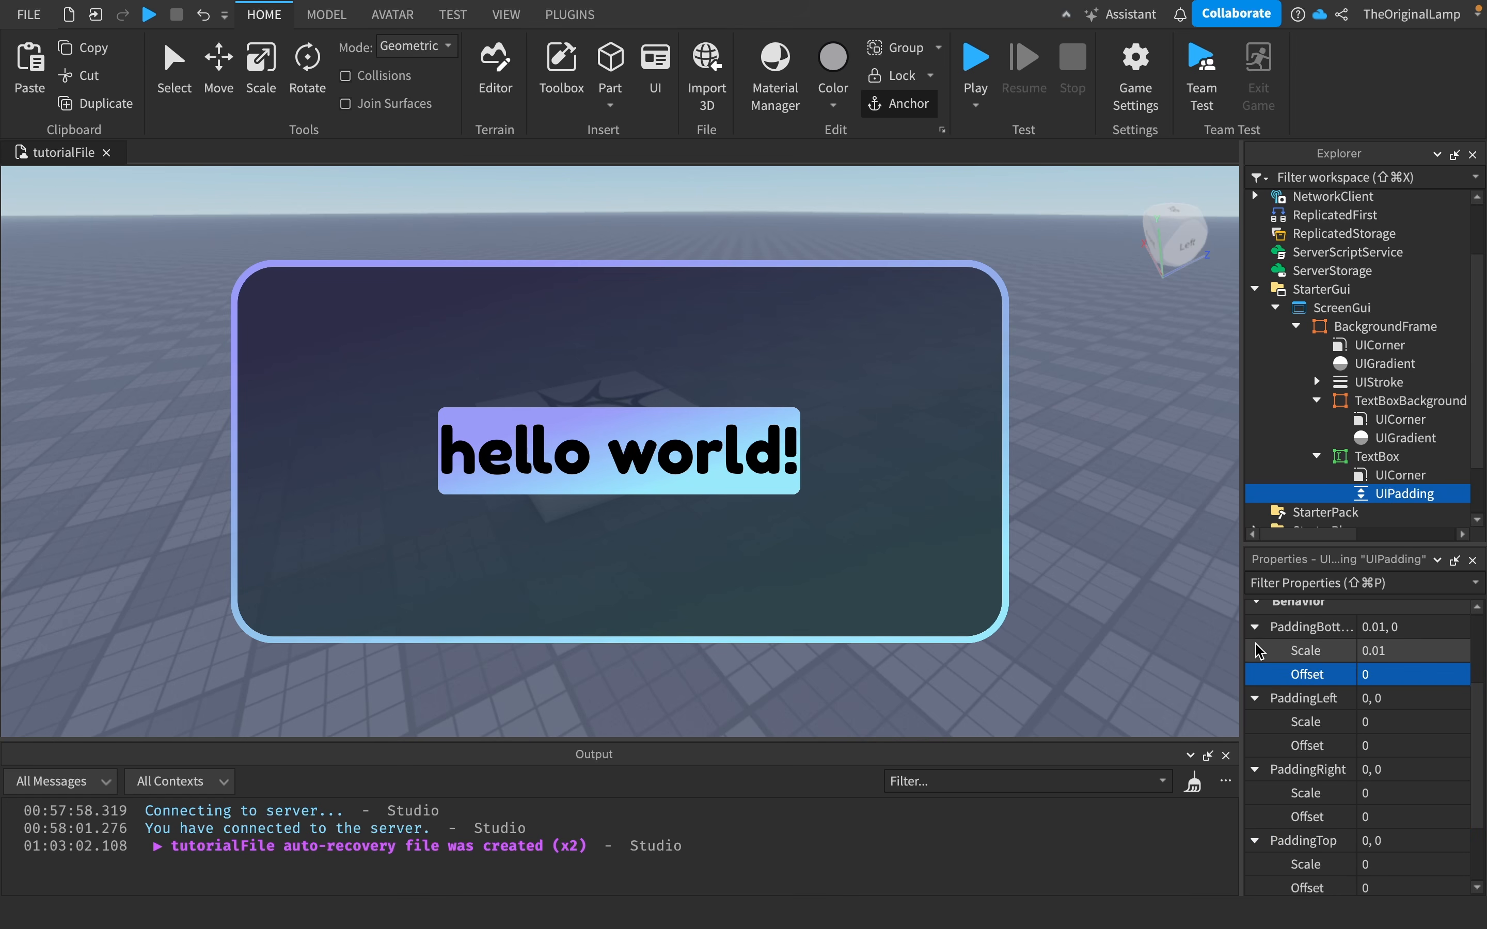
left_click(1255, 627)
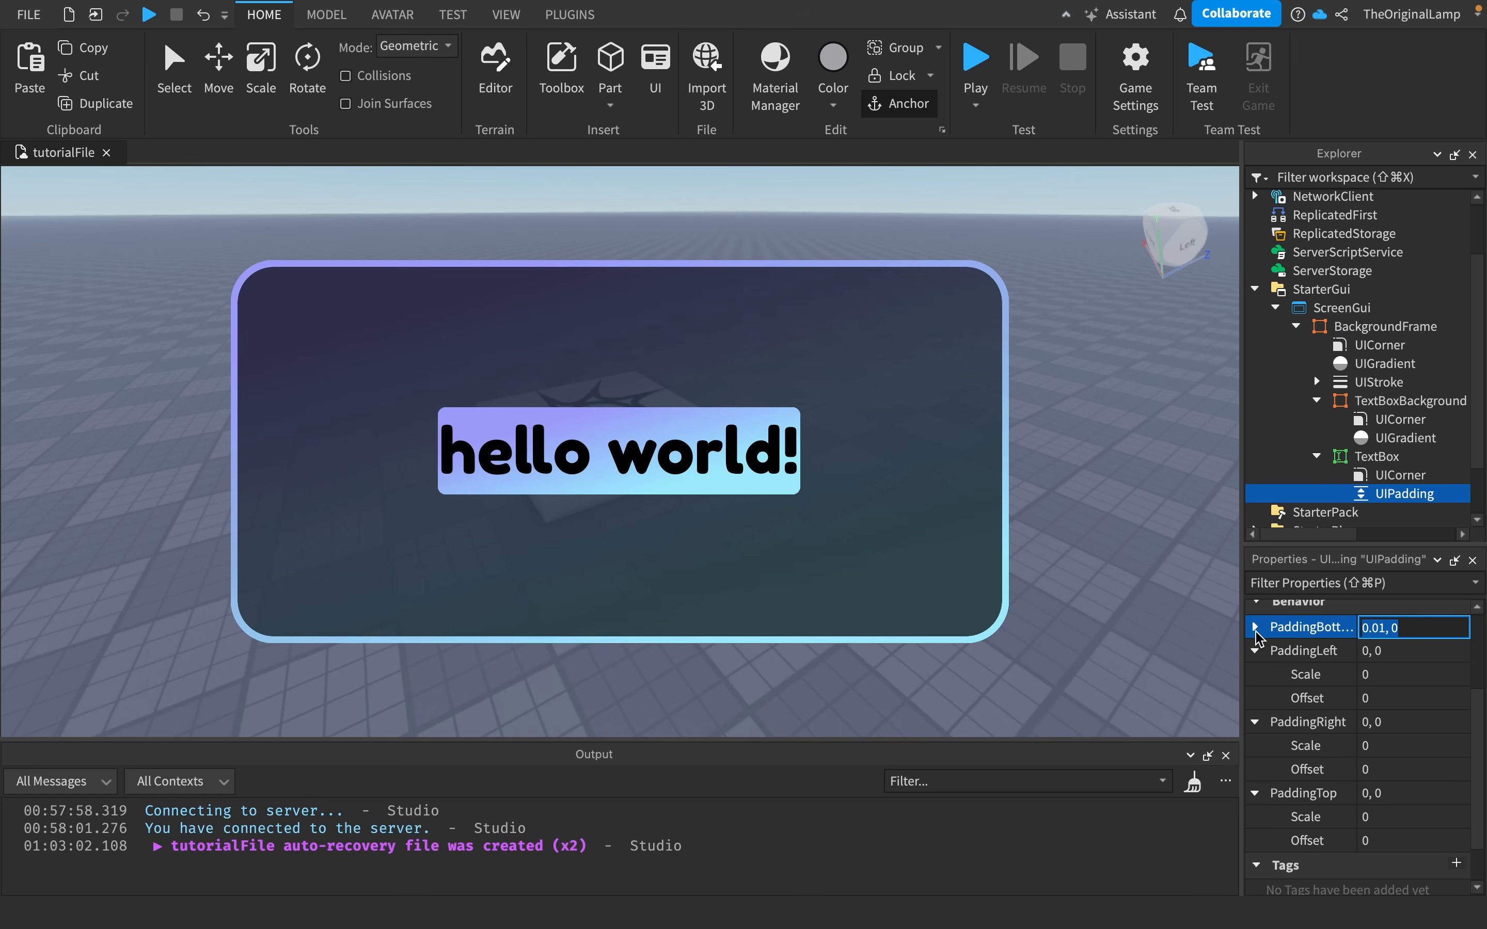
left_click(1255, 650)
left_click(1255, 674)
left_click(1255, 745)
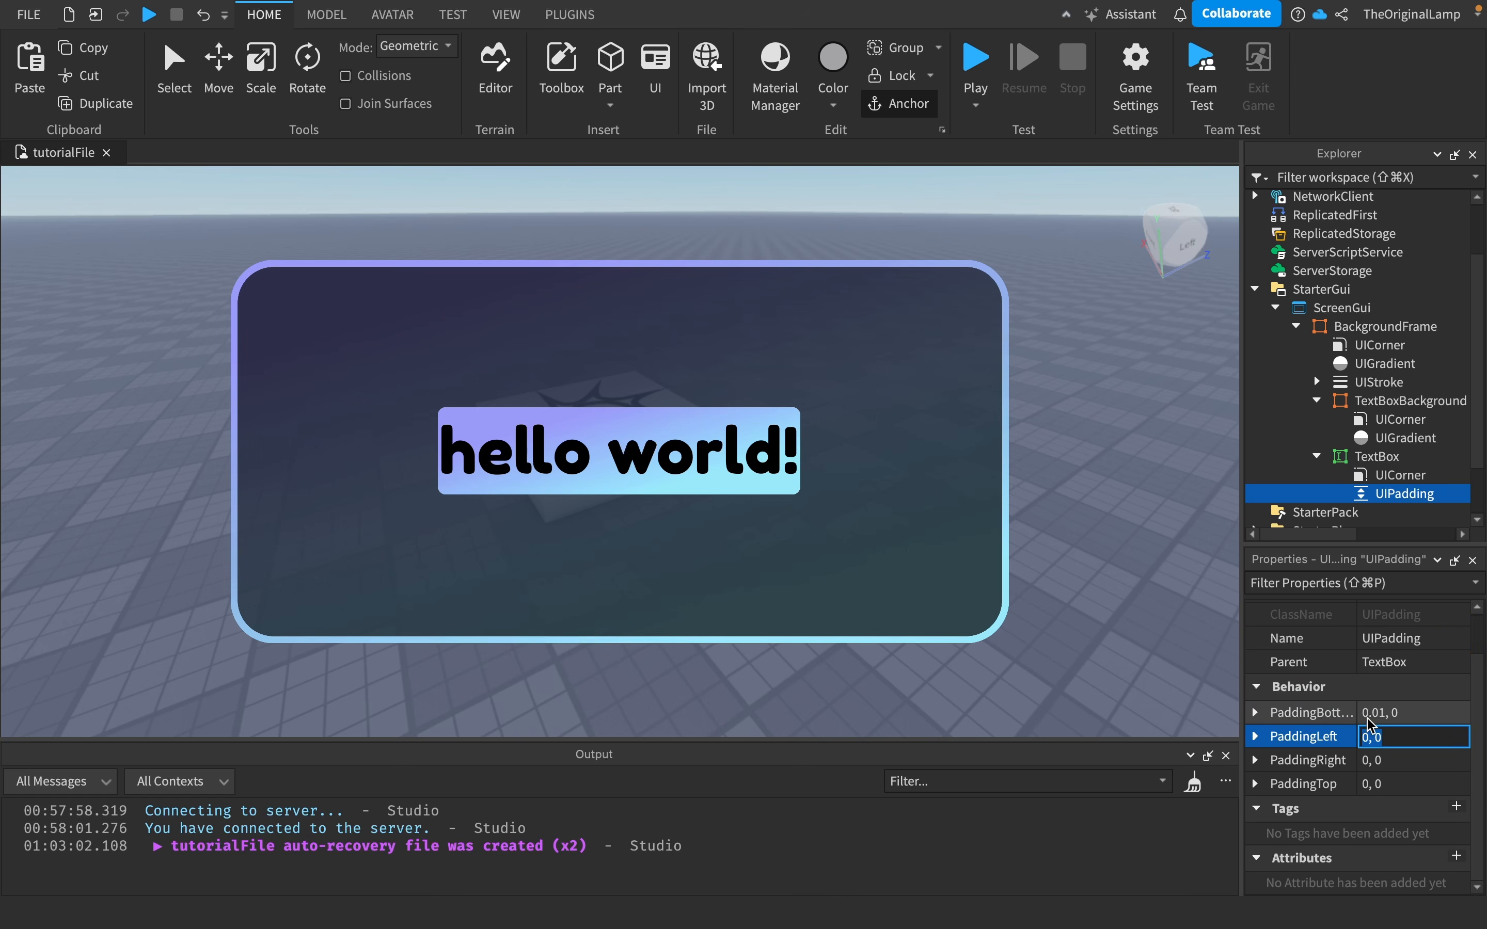
- Copy the PaddingBottom value into PaddingLeft, PaddingRight and PaddingTop
left_click(1399, 712)
key("ctrl+c")
left_click(1399, 736)
key("ctrl+v")
left_click(1399, 759)
key("ctrl+v")
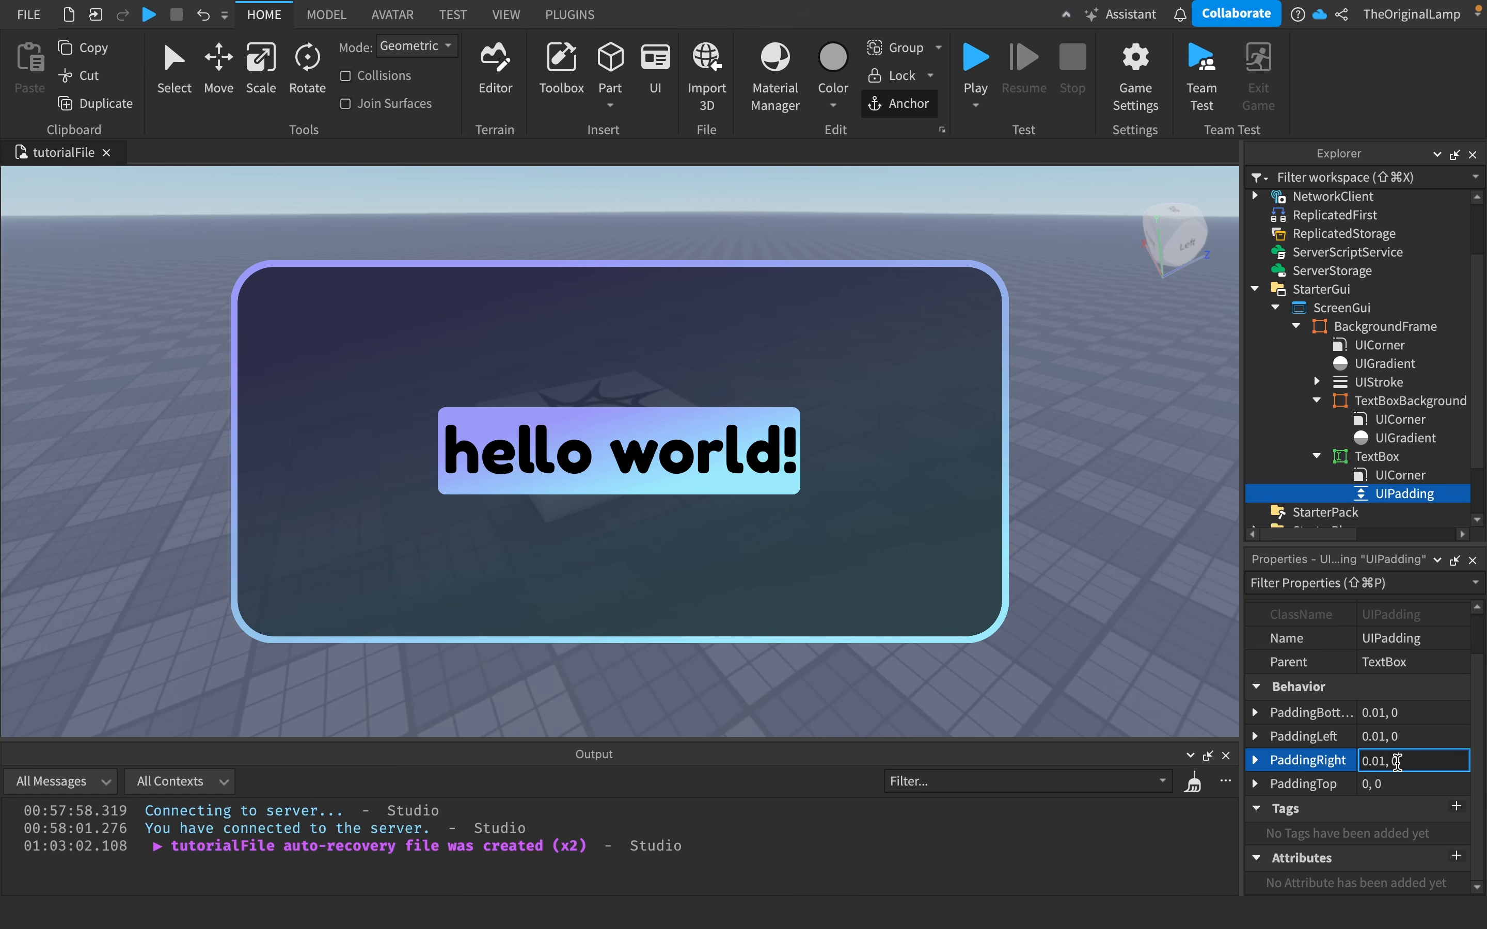
left_click(1395, 783)
key("ctrl+v")
key("Return")
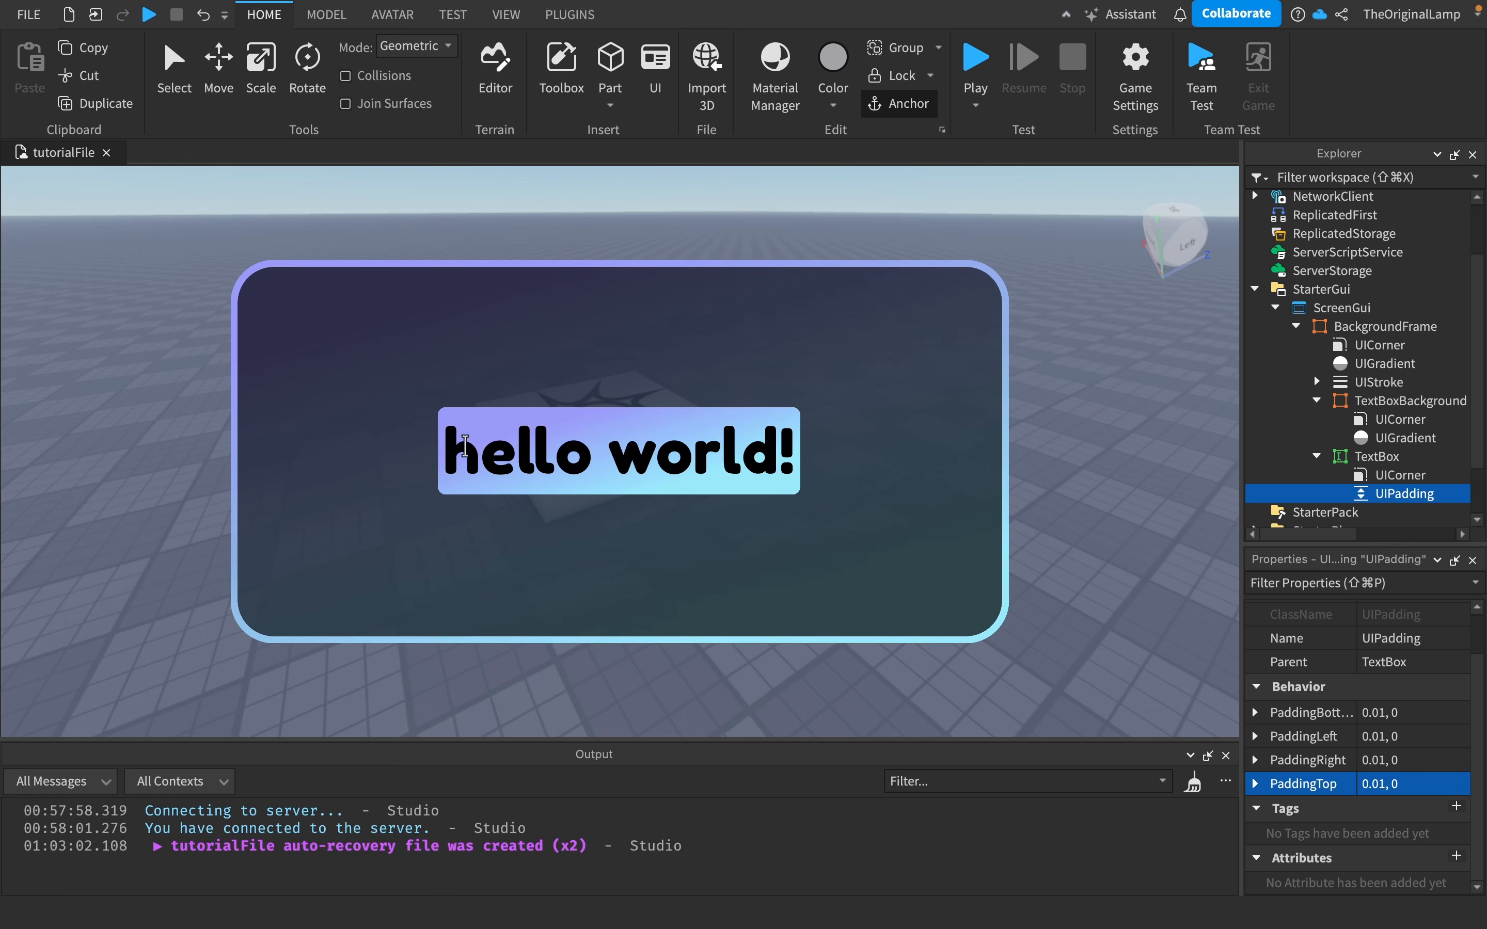
- Set the UIPadding's PaddingBottom to 0.05, 0
left_click(1380, 713)
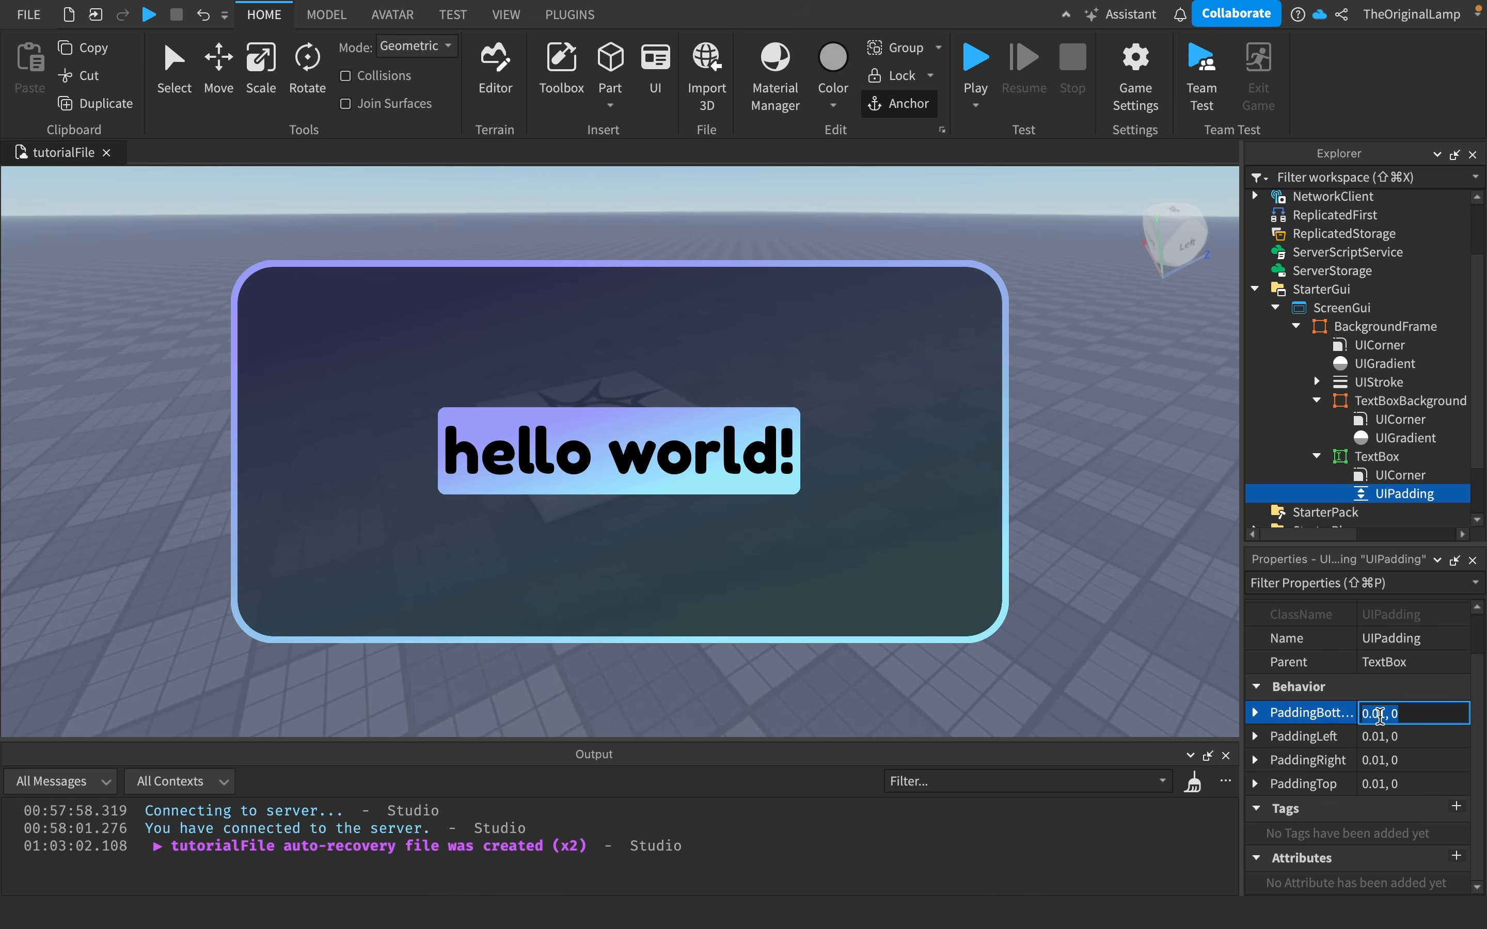
left_click(1380, 713)
type("5")
key("Return")
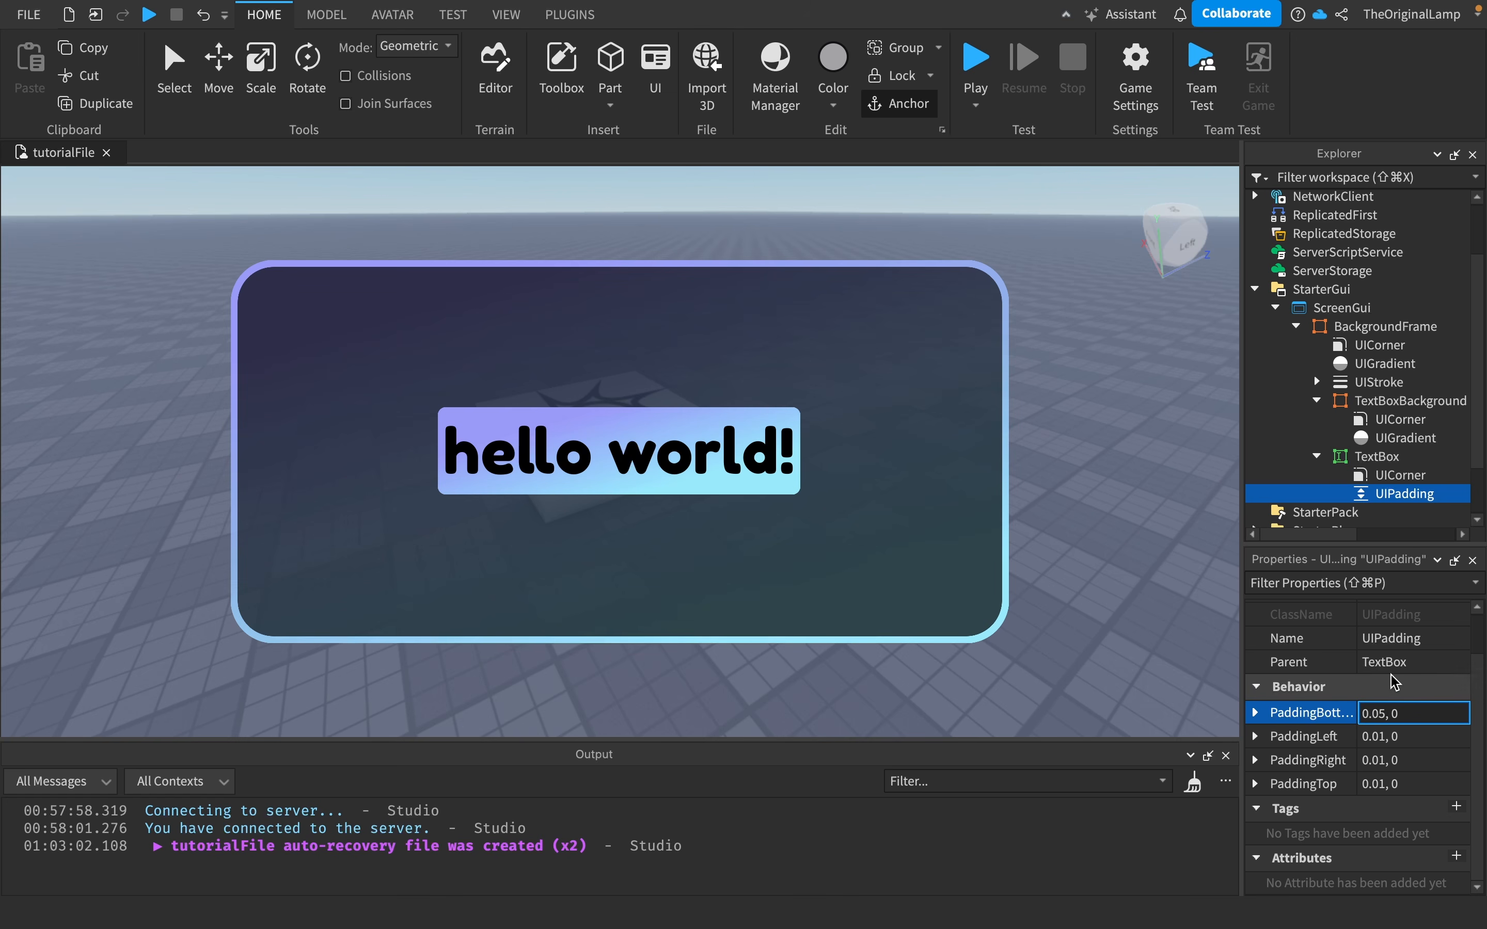
- Copy the 0.05, 0 PaddingBottom value into PaddingLeft, PaddingRight and PaddingTop
left_click(1387, 714)
key("super+c")
left_click(1386, 738)
key("super+v")
left_click(1384, 760)
key("super+v")
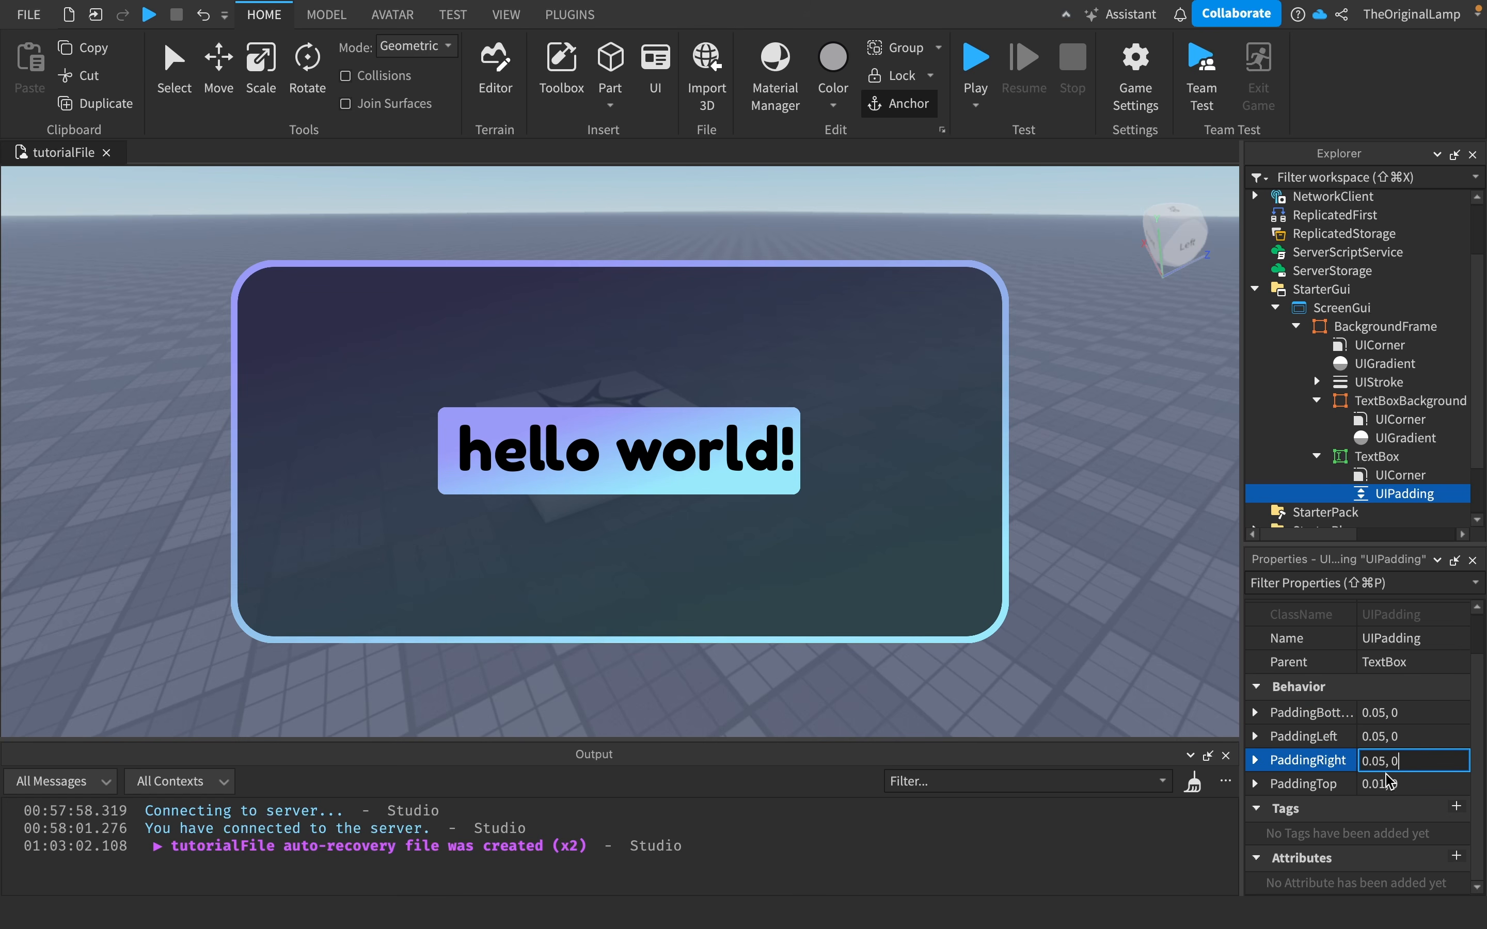
left_click(1385, 785)
key("super+v")
key("Return")
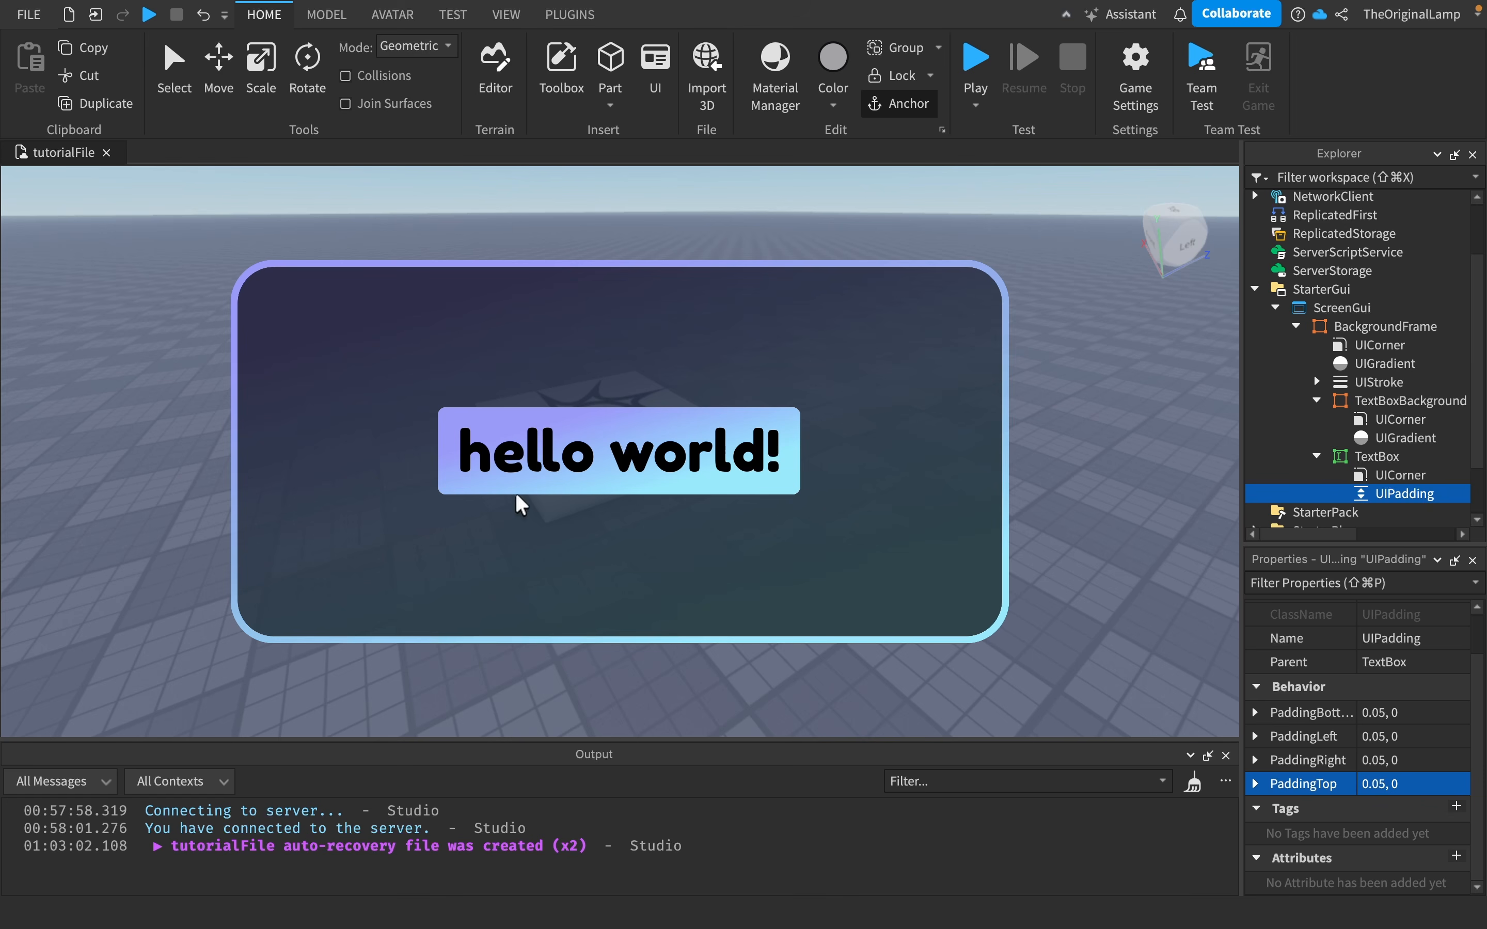
scroll(1419, 614, "up", 2)
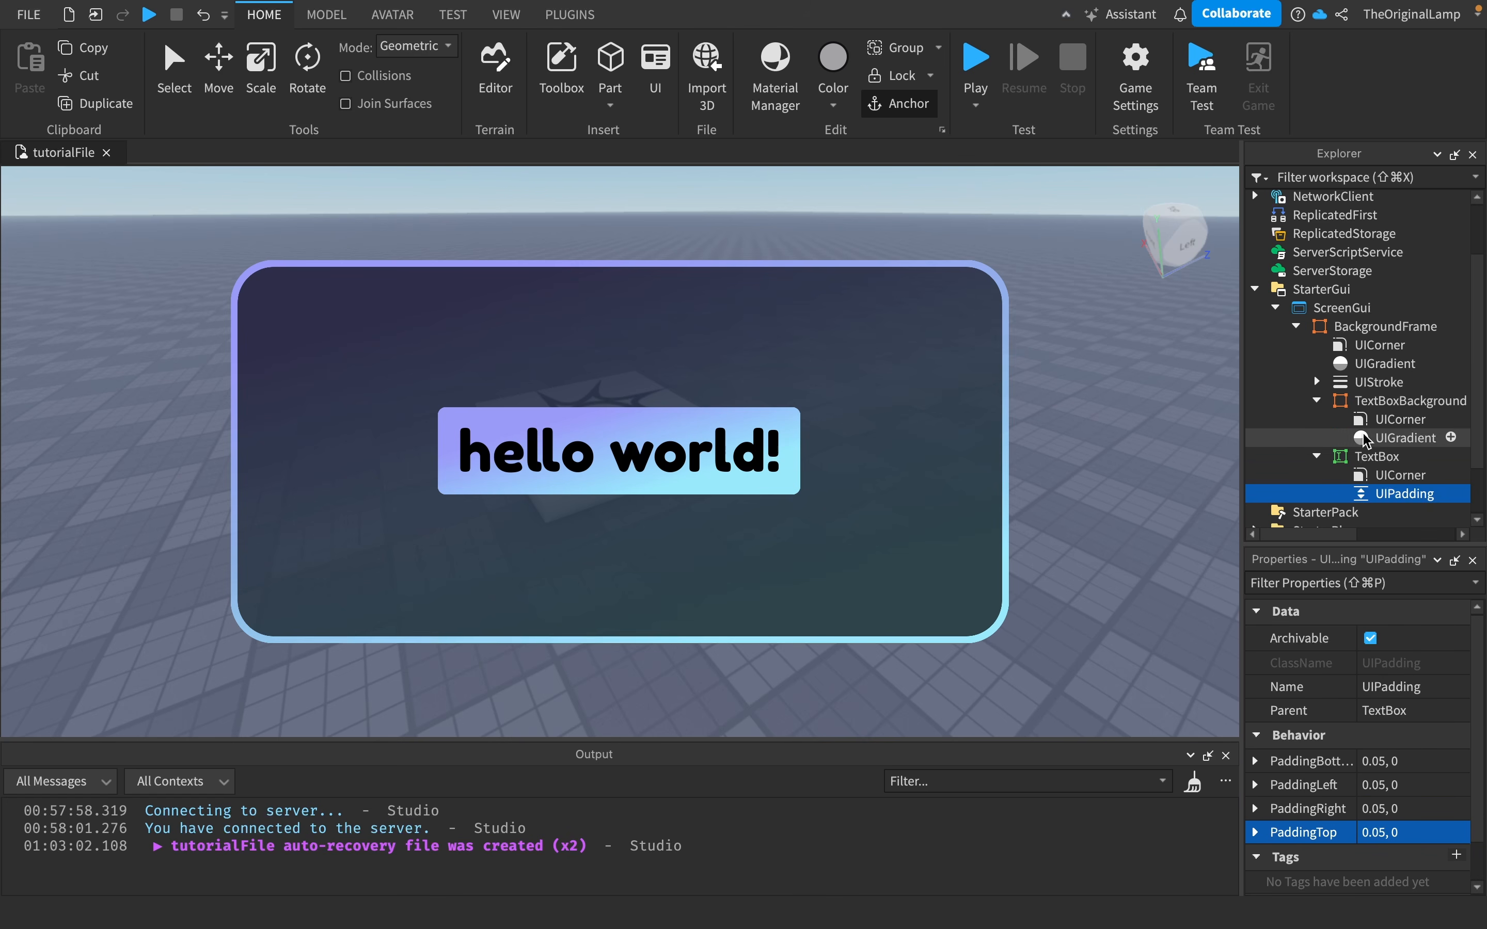
key("super+c")
key("Delete")
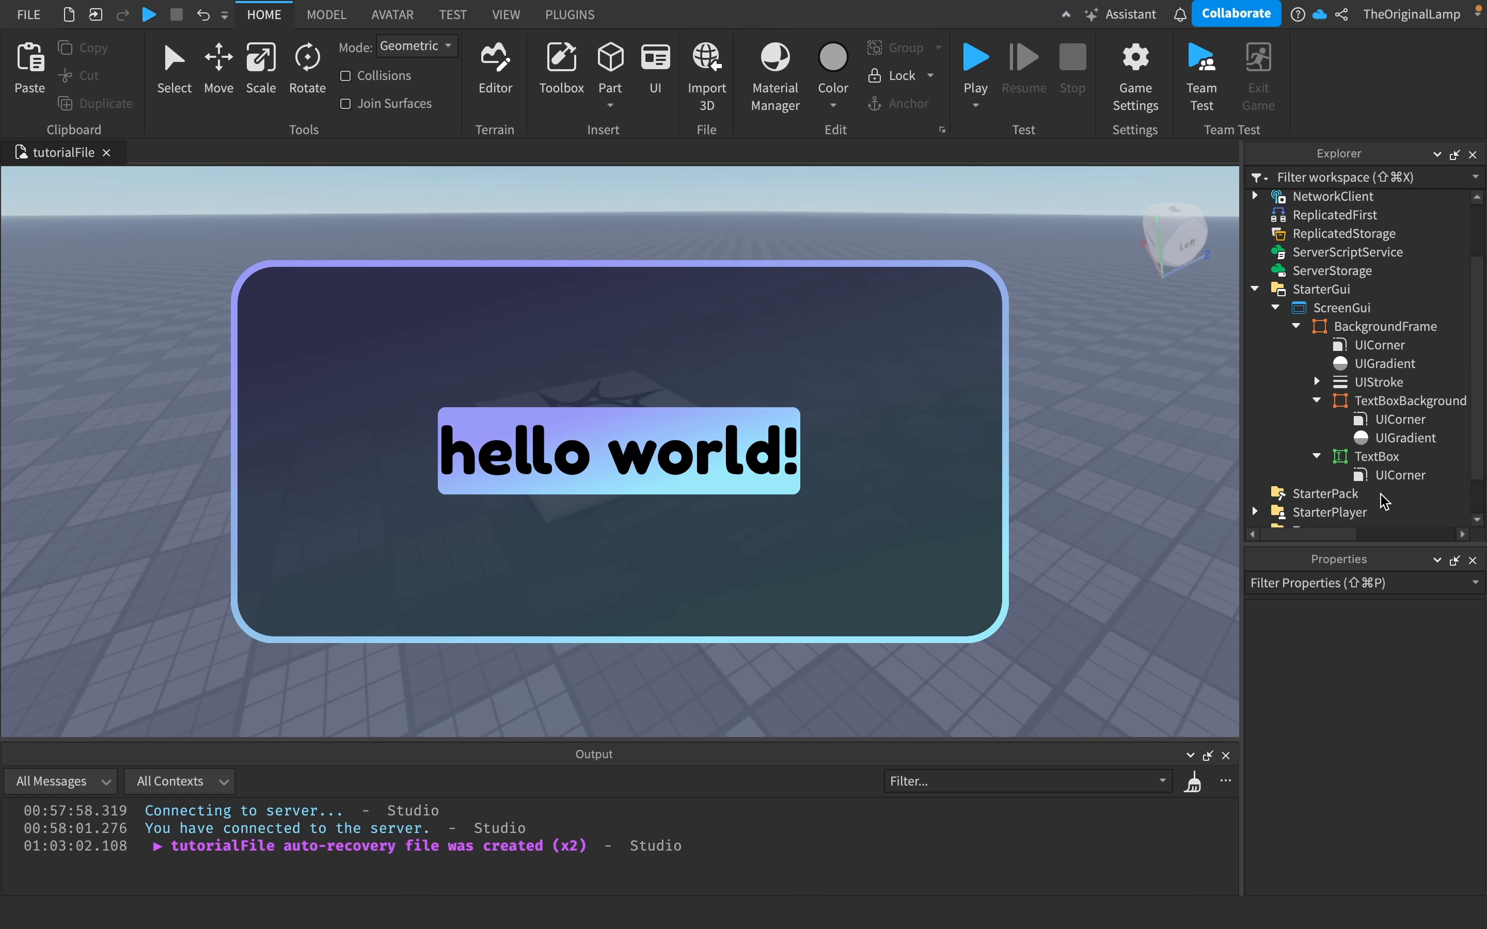
key("super+z")
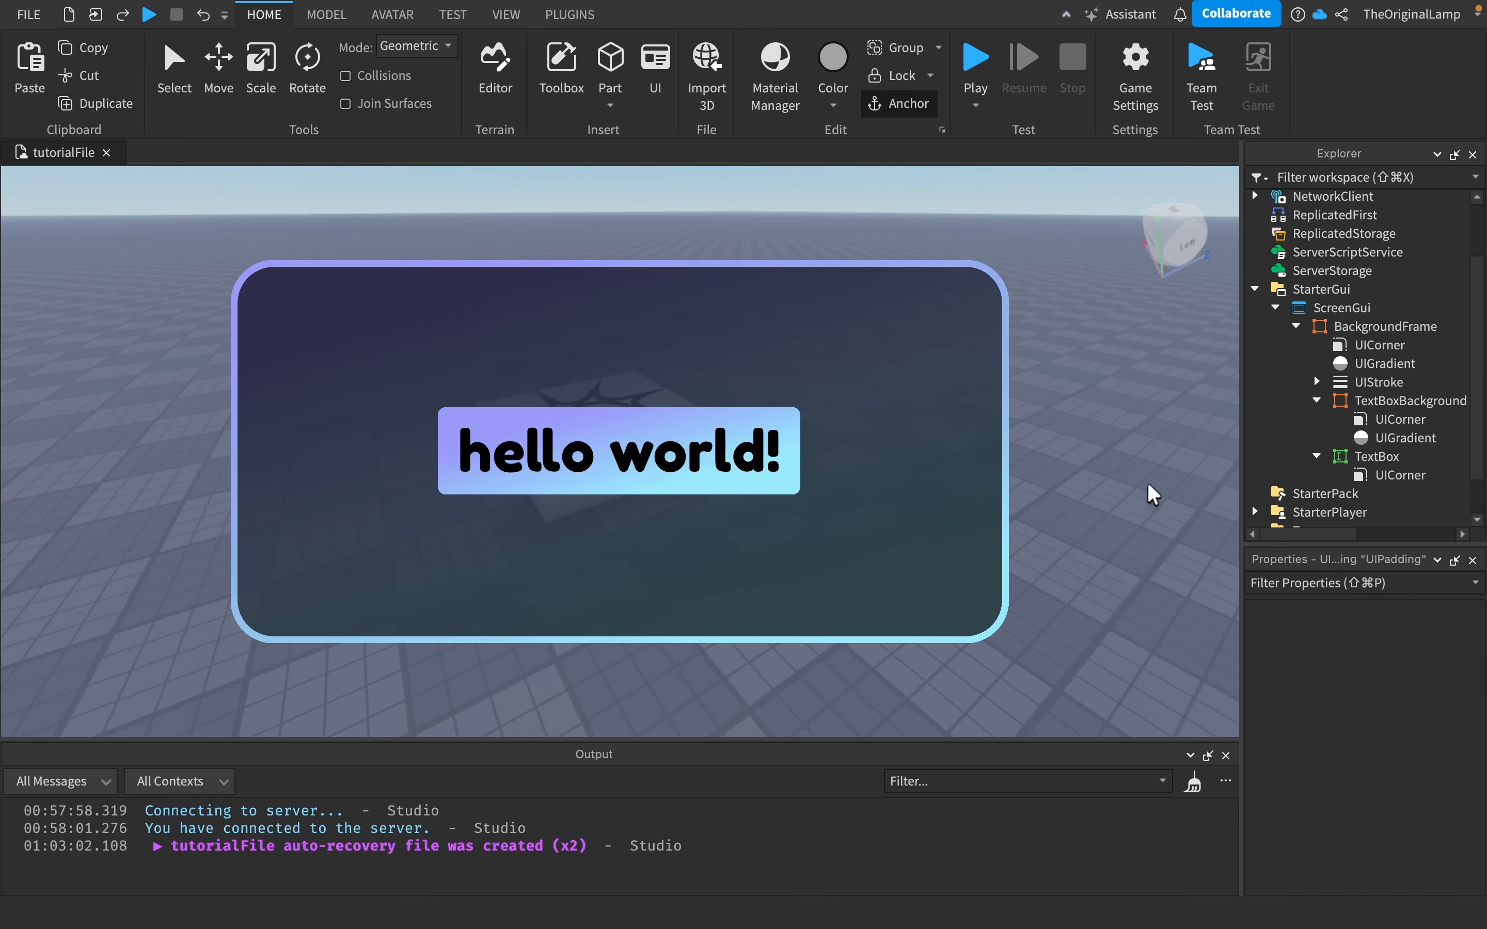
- Type a long test string into the TextBox to check the padding
left_click(527, 452)
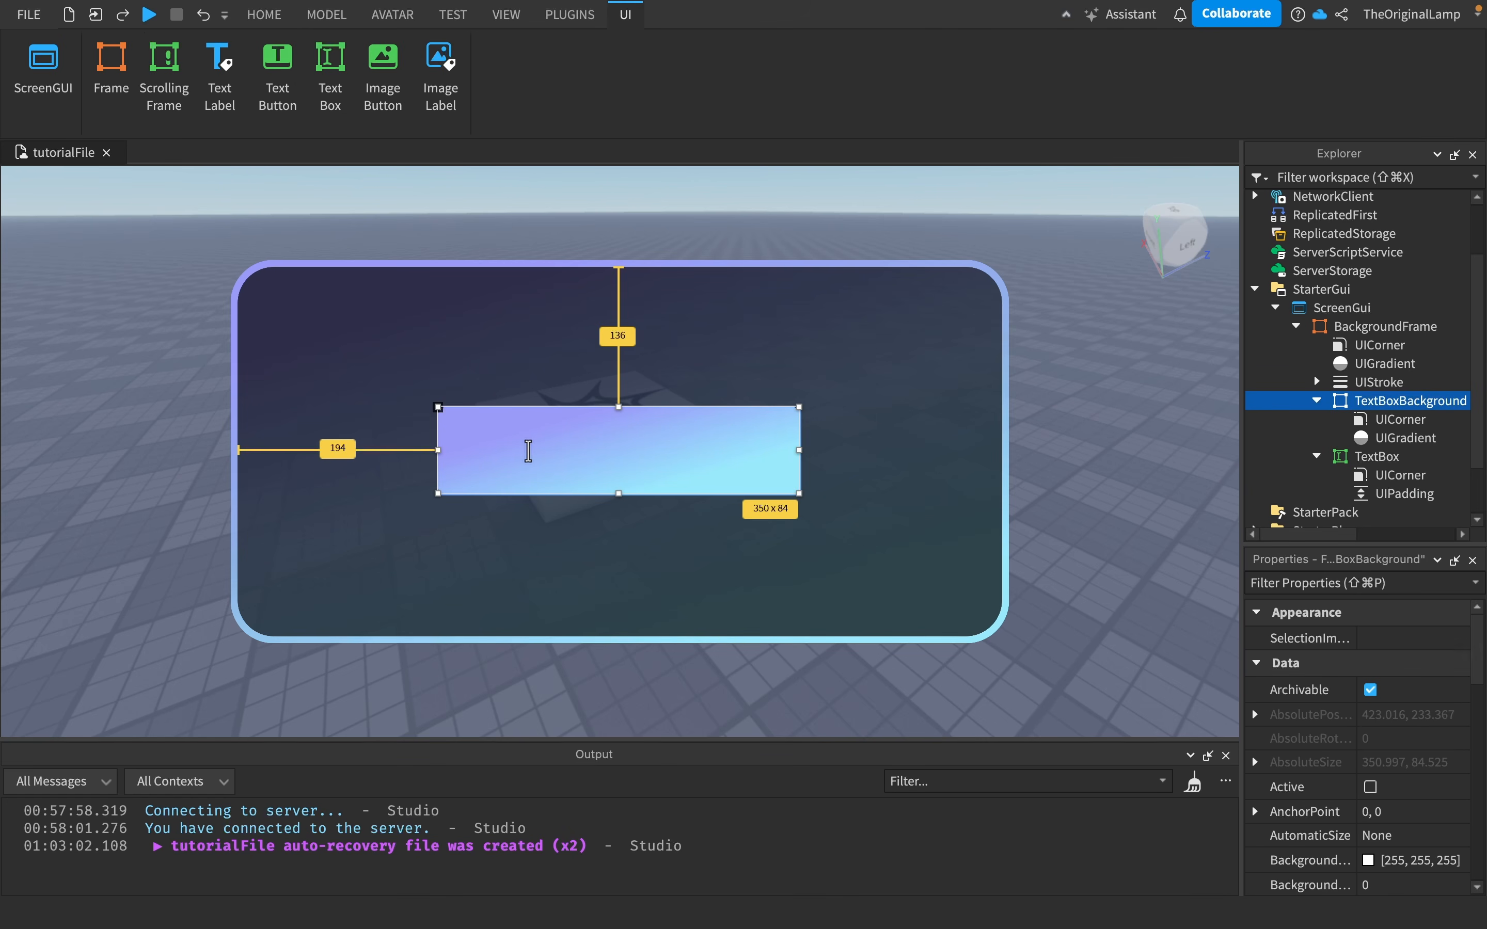
type("wqdlhqwdiuhqwiduhqwiduhqihqdw")
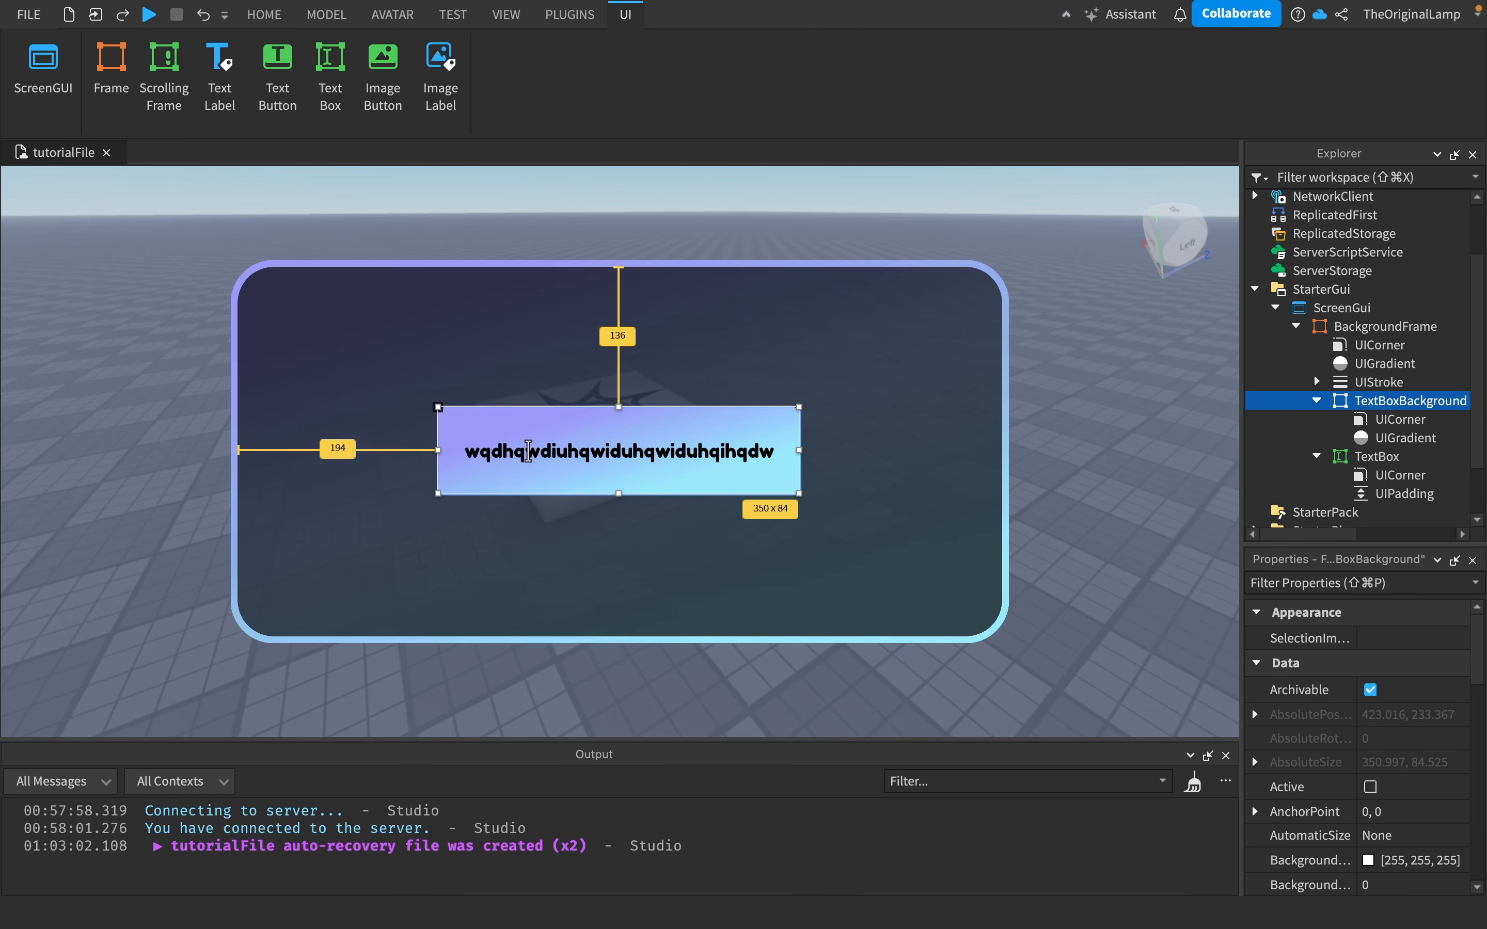
- Replace the TextBox's test text with "hello world :)" and leave text editing
key("BackSpace")
key("BackSpace")
key("BackSpace")
key("BackSpace")
key("BackSpace")
key("BackSpace")
key("BackSpace")
key("BackSpace")
key("BackSpace")
key("BackSpace")
key("BackSpace")
key("BackSpace")
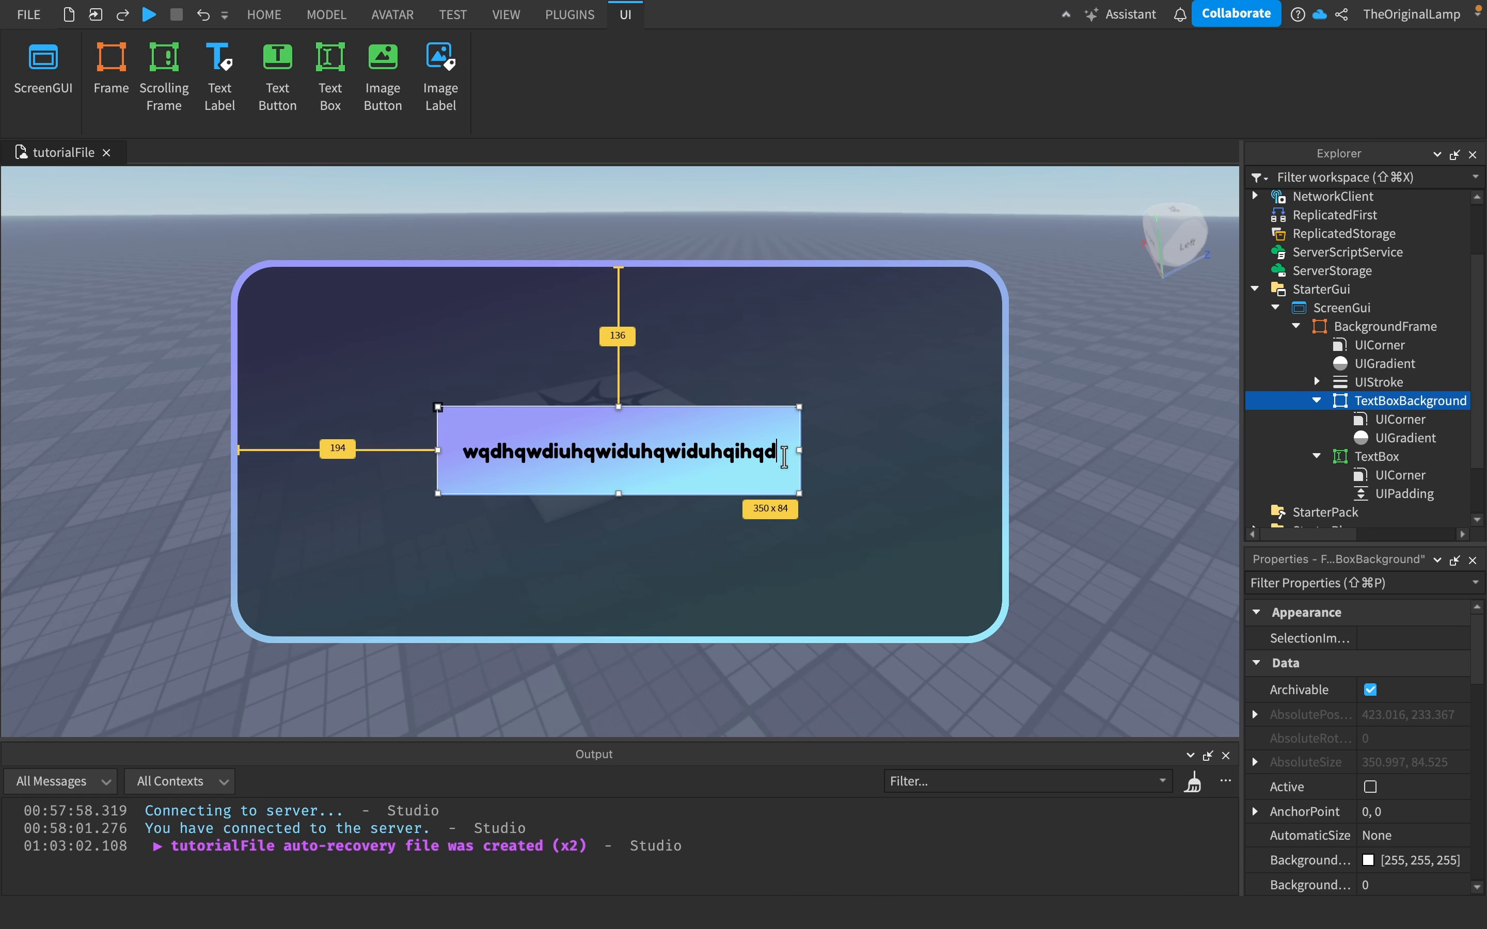
key("BackSpace")
key("BackSpace")
key("BackSpace")
key("BackSpace")
key("BackSpace")
key("BackSpace")
key("BackSpace")
key("BackSpace")
key("BackSpace")
key("BackSpace")
key("BackSpace")
key("BackSpace")
key("BackSpace")
key("BackSpace")
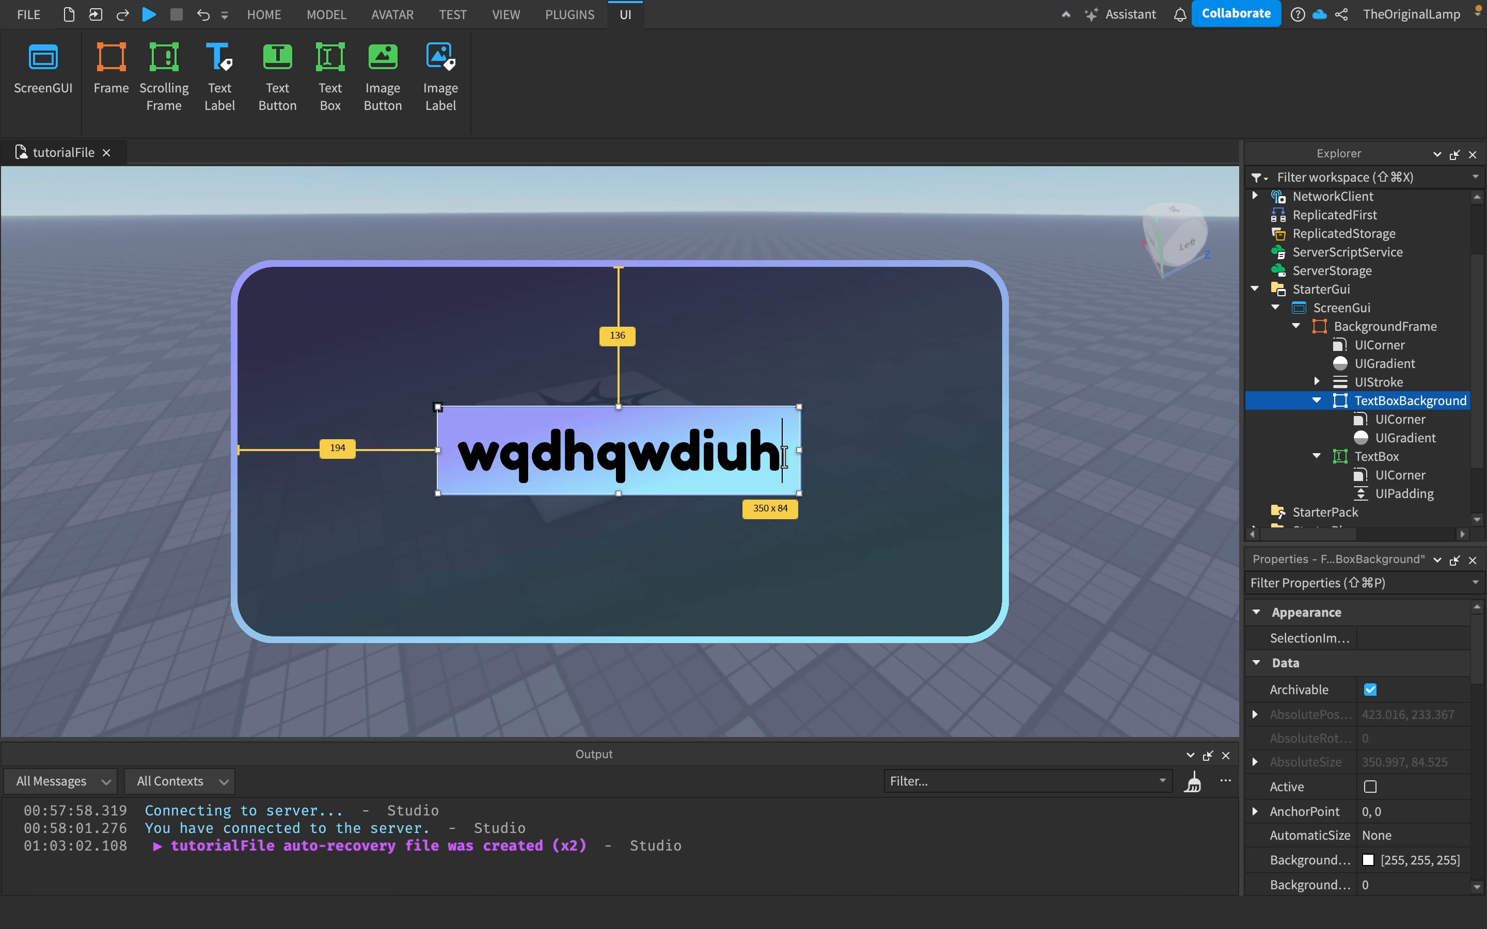
key("BackSpace")
key("BackSpace")
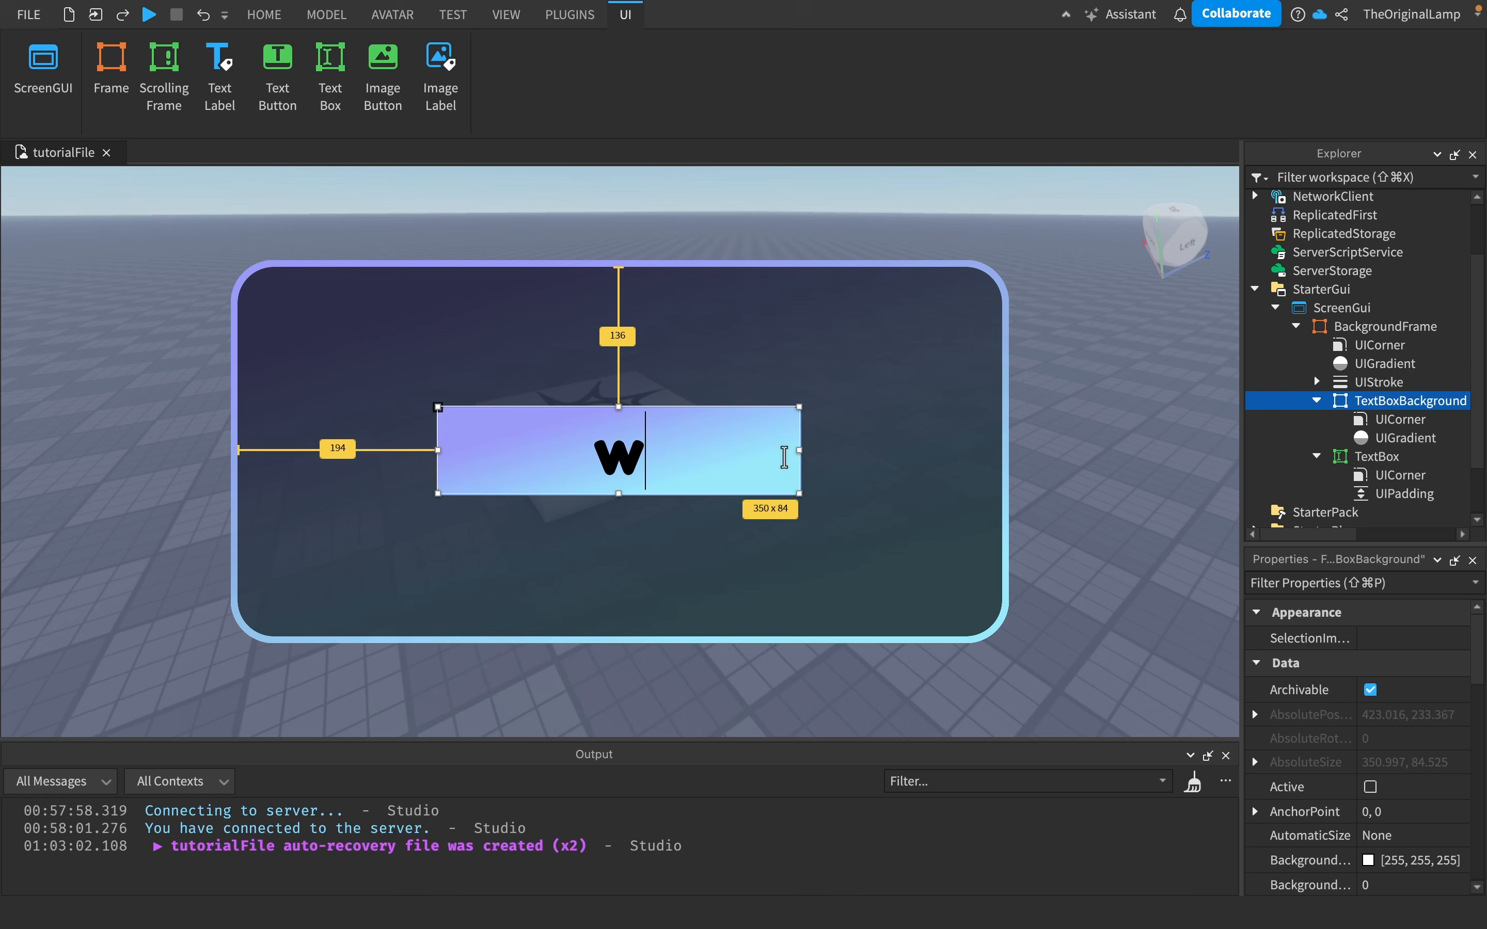
type("hellow")
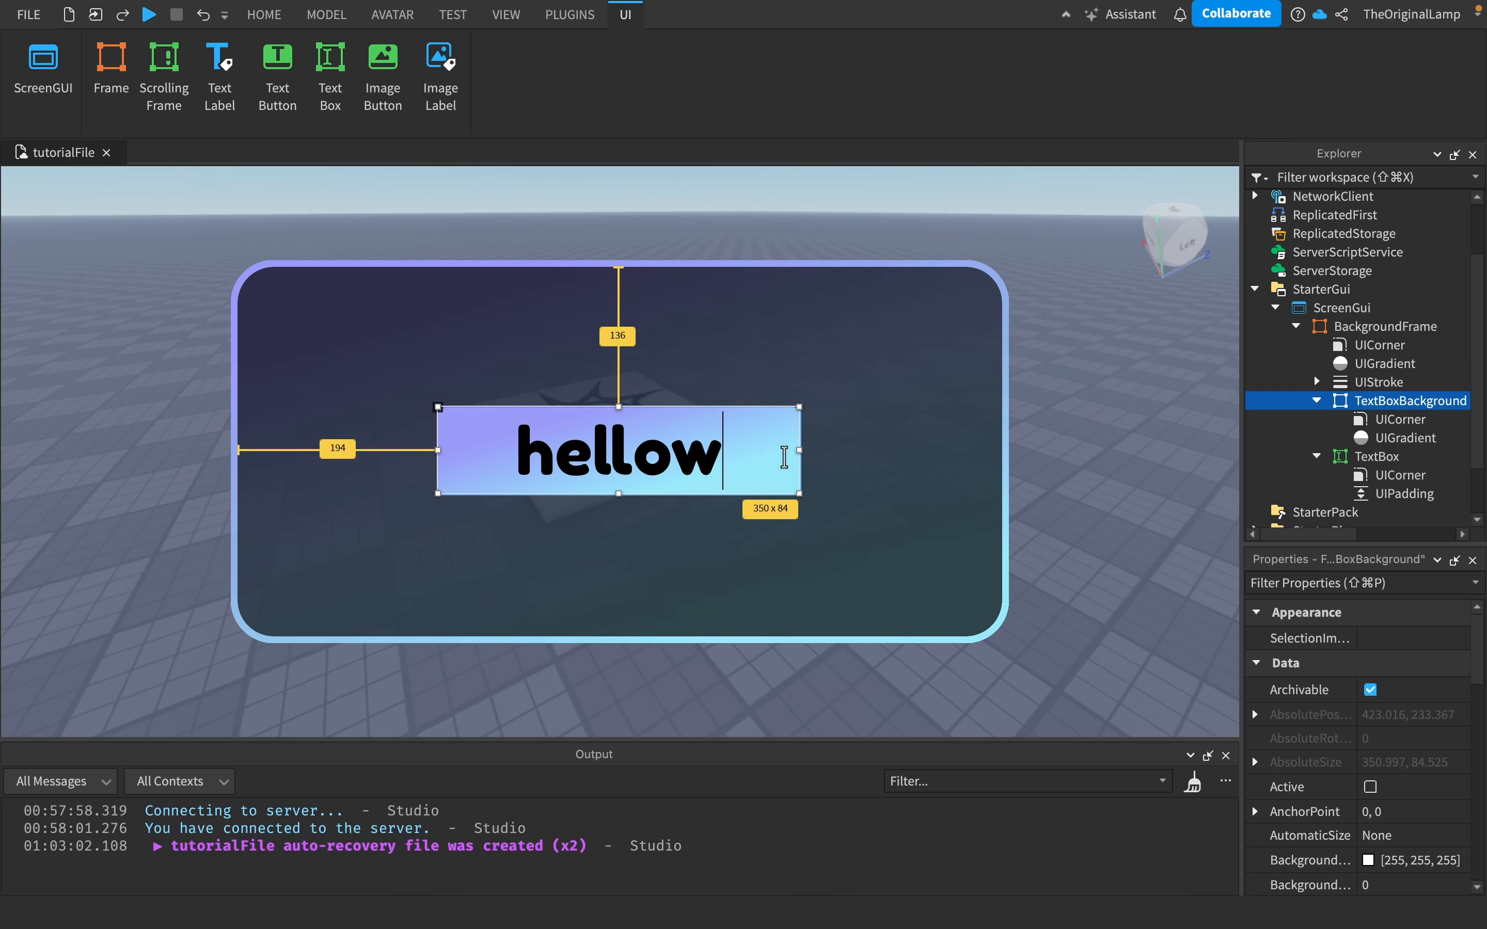
key("BackSpace")
type("world :")
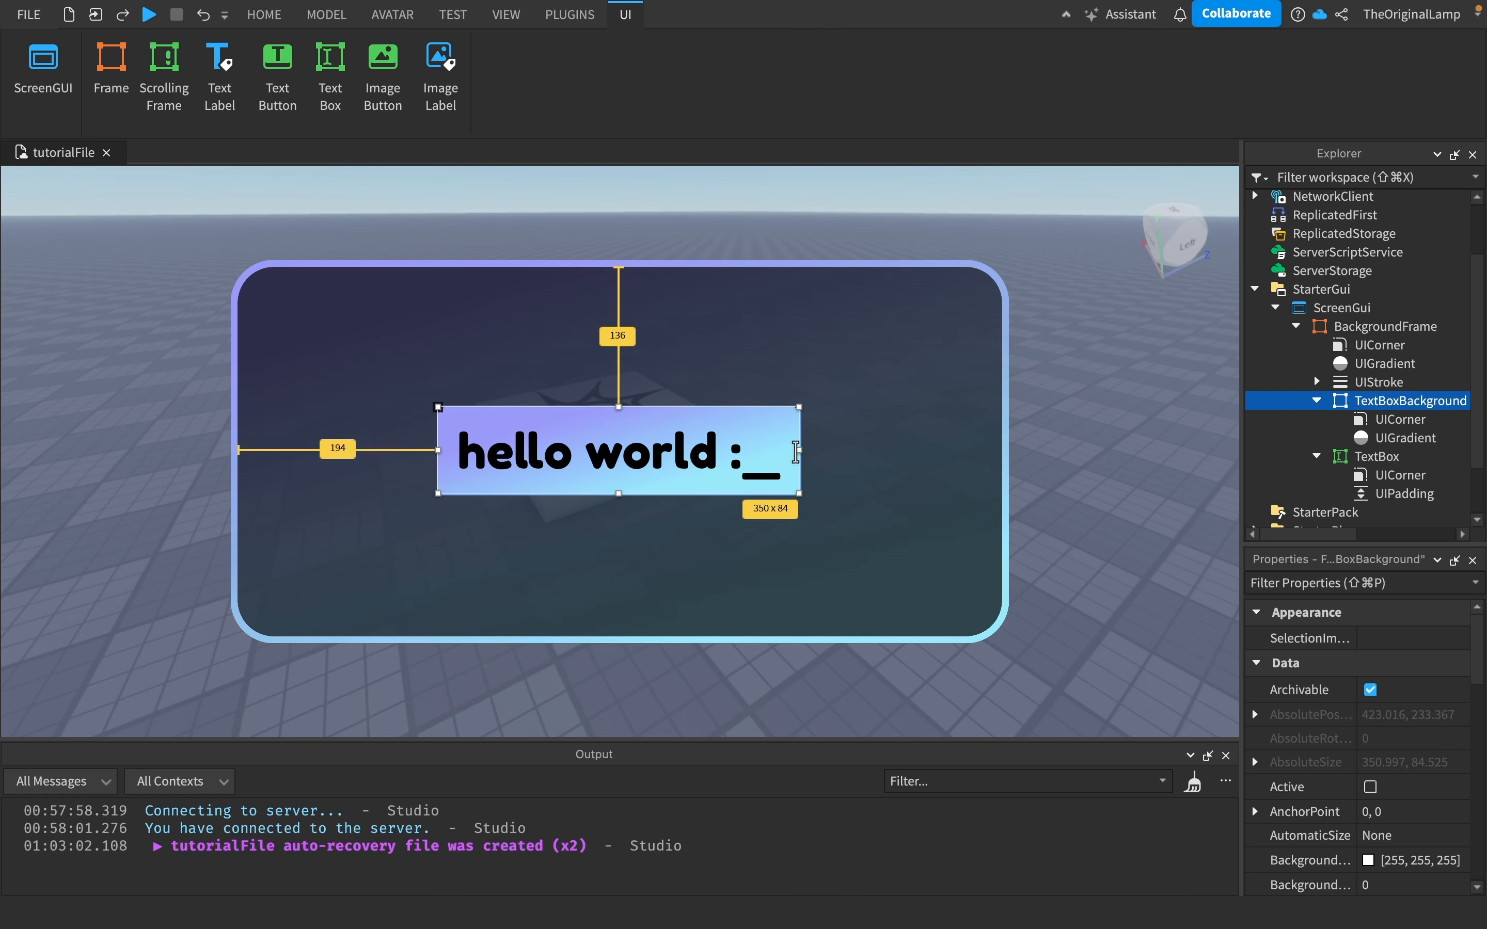
type(")")
left_click(886, 454)
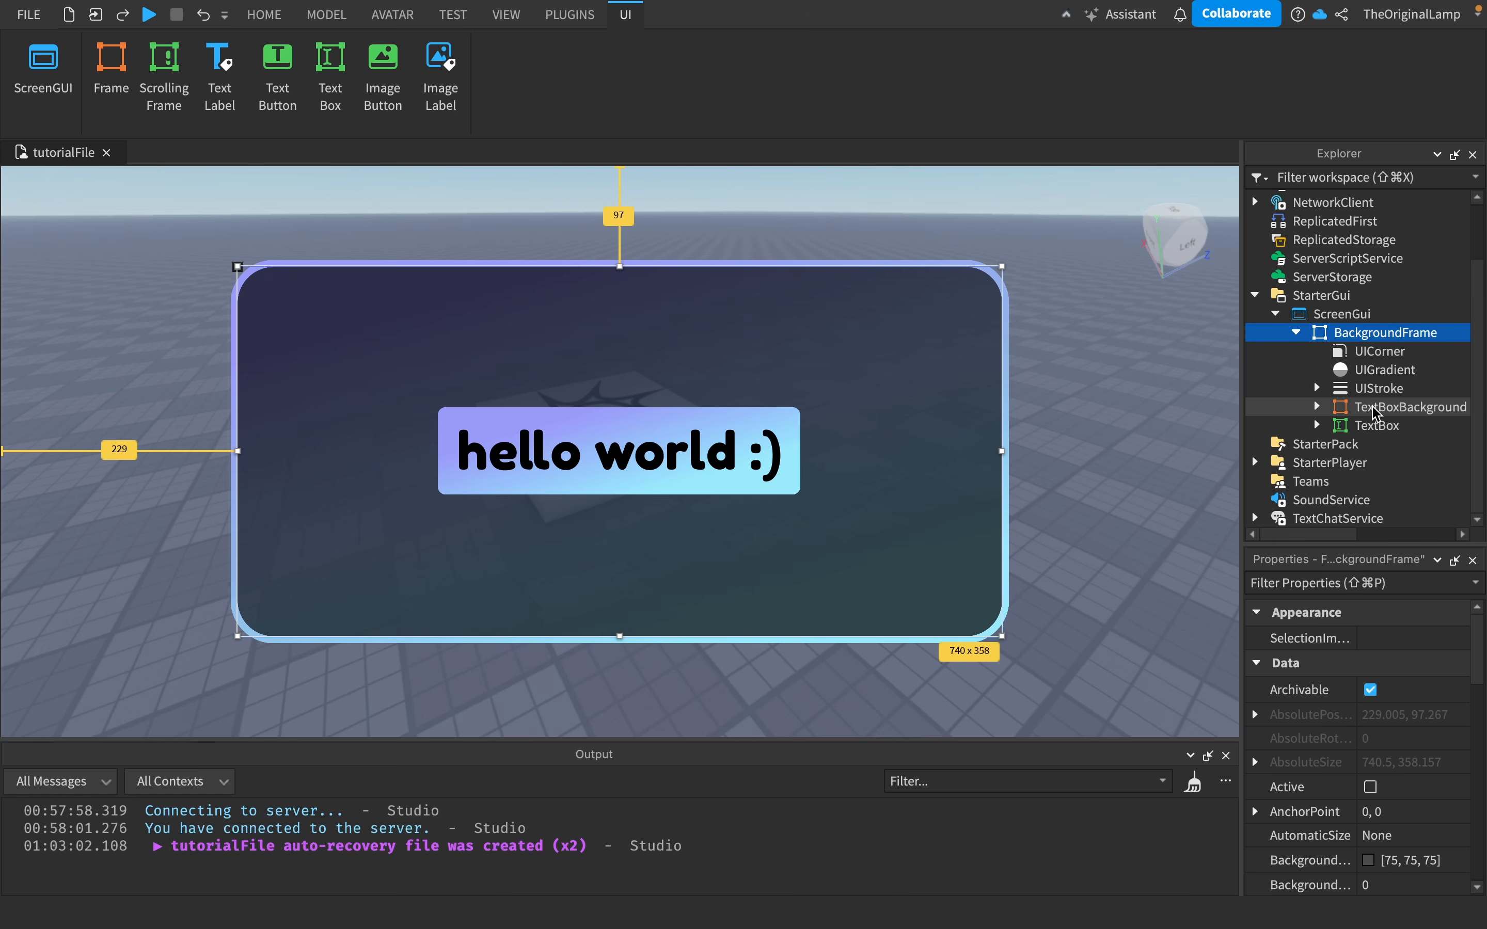
- Move the TextBox inside TextBoxBackground and set its Size to {1, 0},{1, 0}
left_click_drag(1376, 425, 1400, 408)
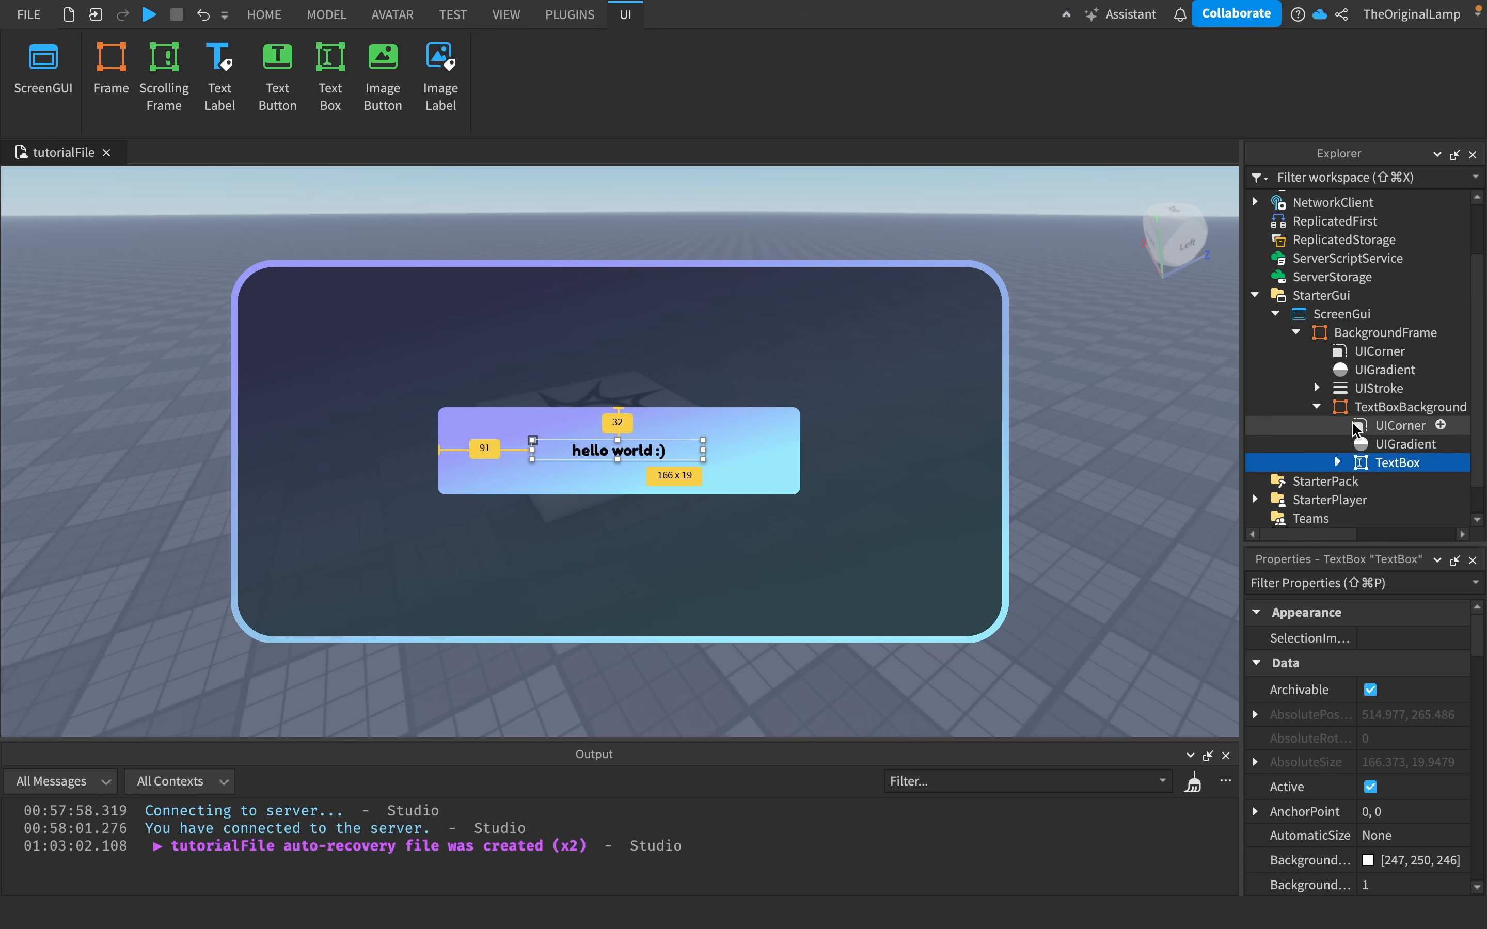
scroll(1440, 767, "down", 5)
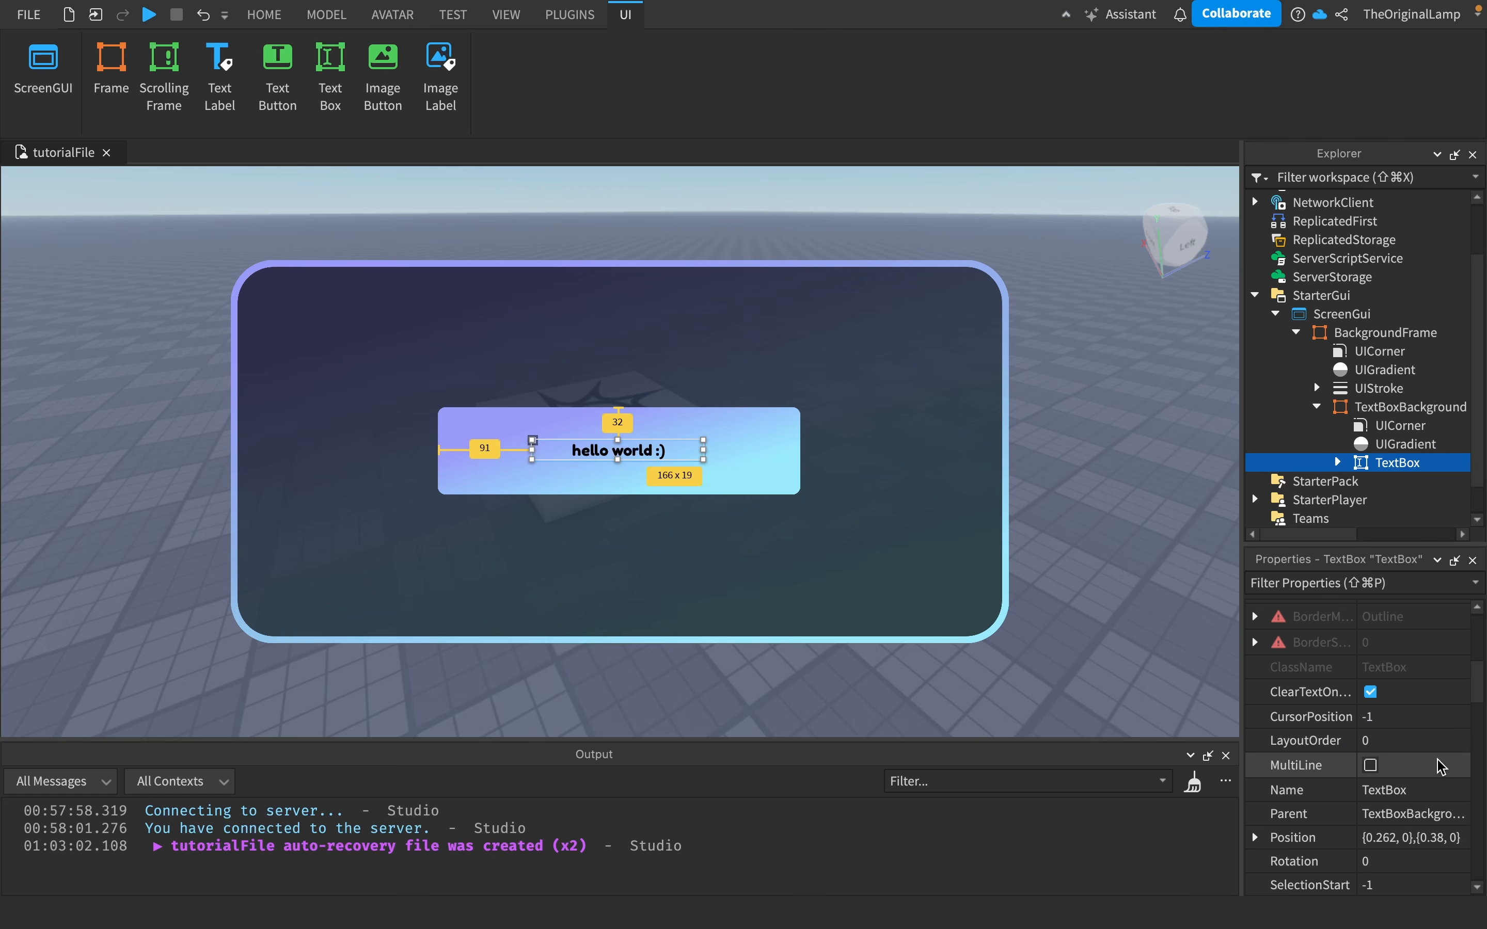
scroll(1441, 767, "down", 5)
left_click(1422, 808)
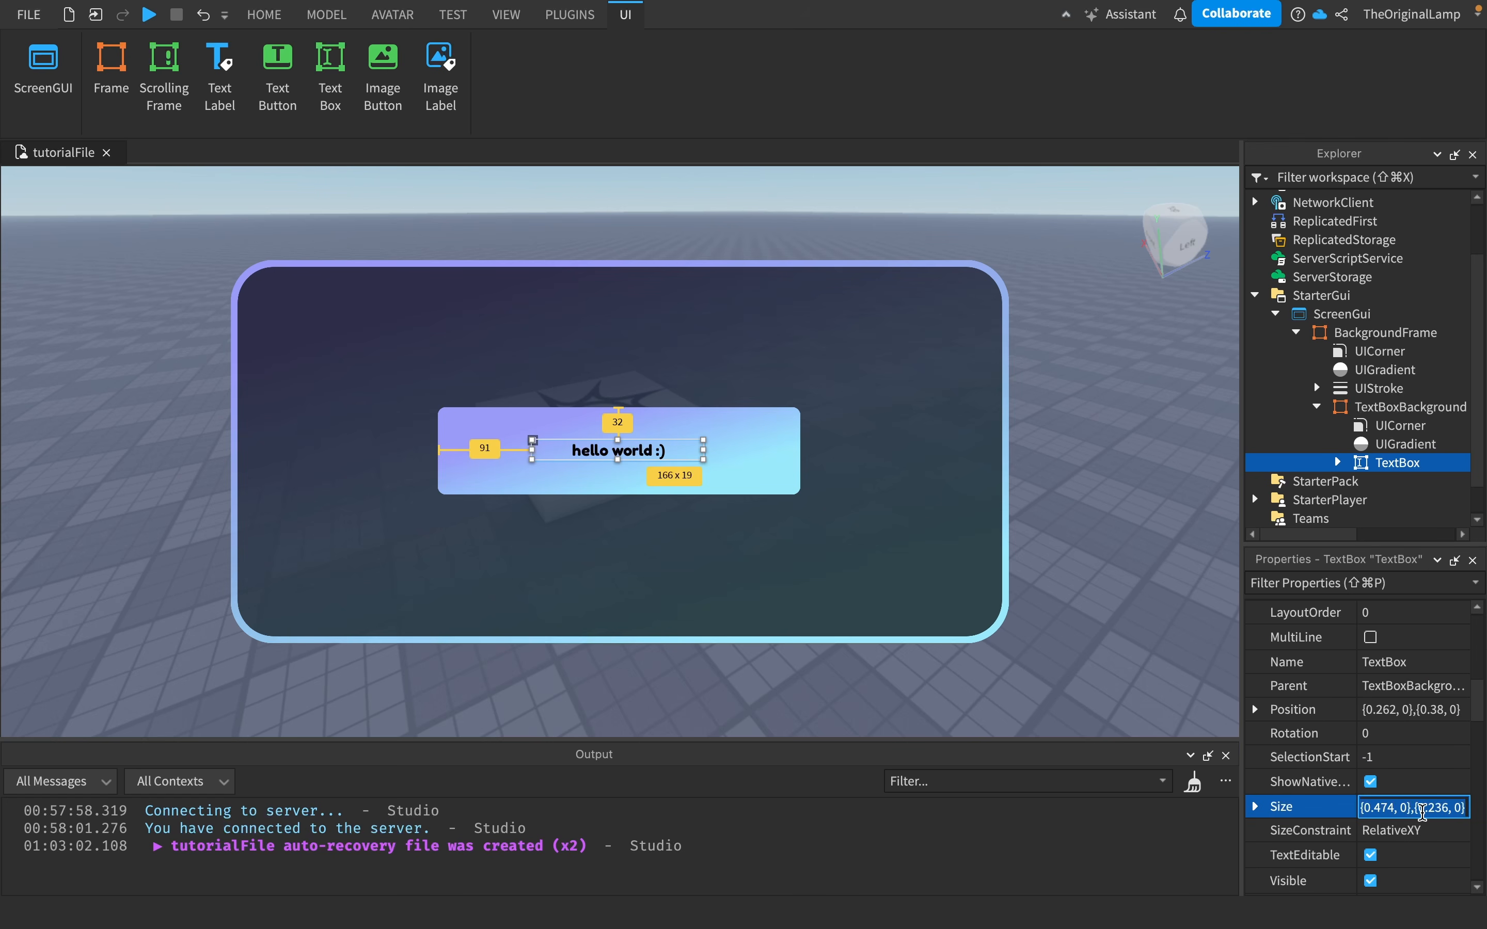
type("1,0,1,0")
key("Return")
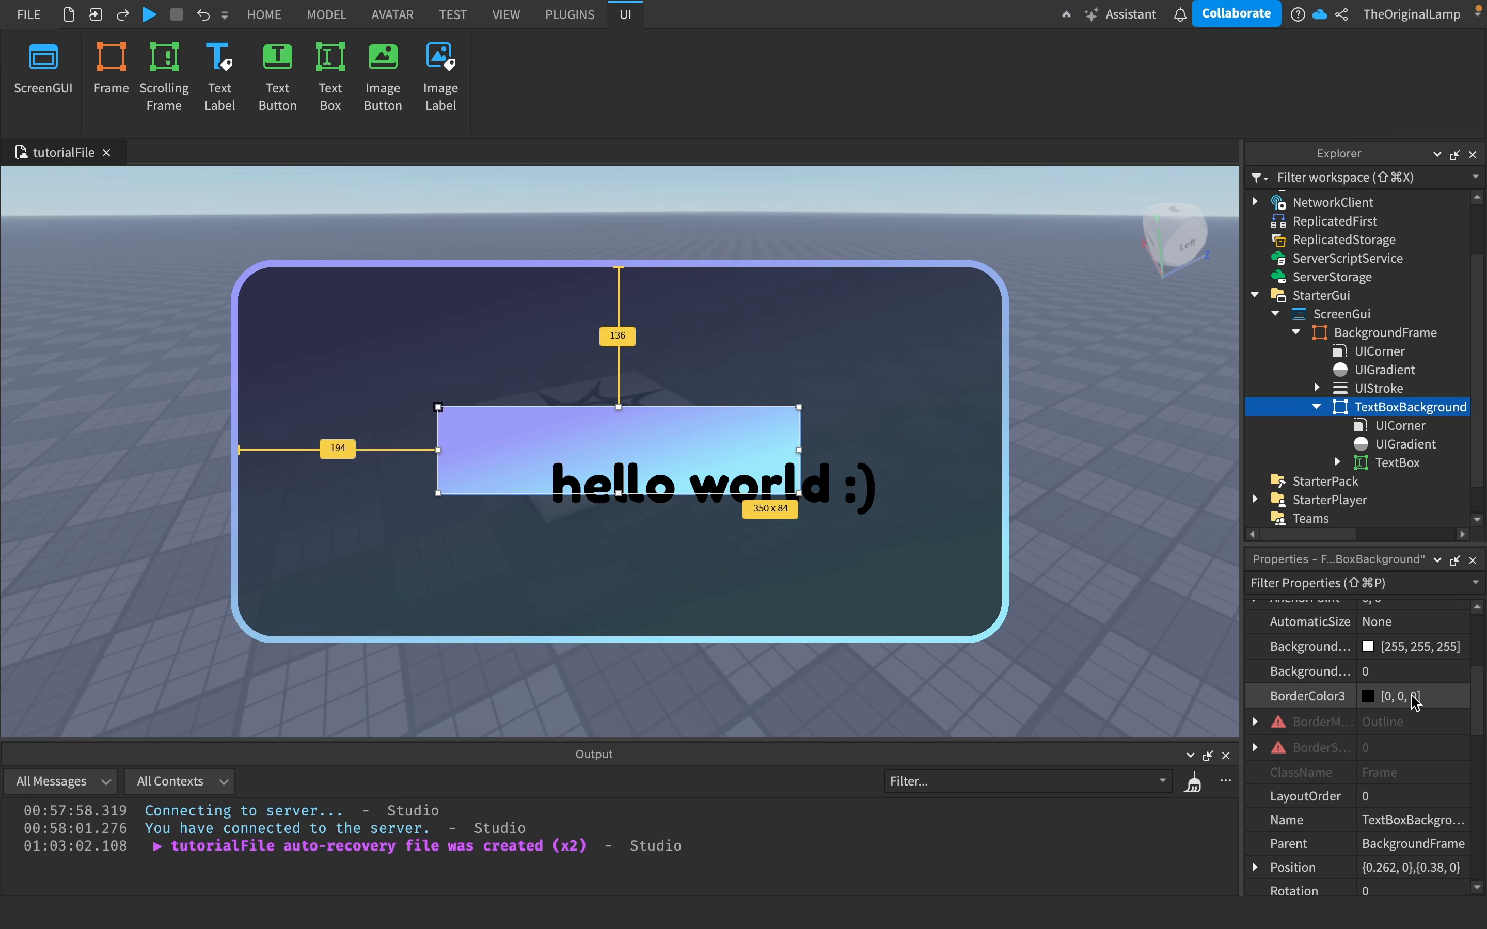
- Set the TextBox's Position to {0, 0},{0, 0} so it fills its gradient background
scroll(1413, 707, "down", 5)
left_click(1406, 734)
left_click(1315, 462)
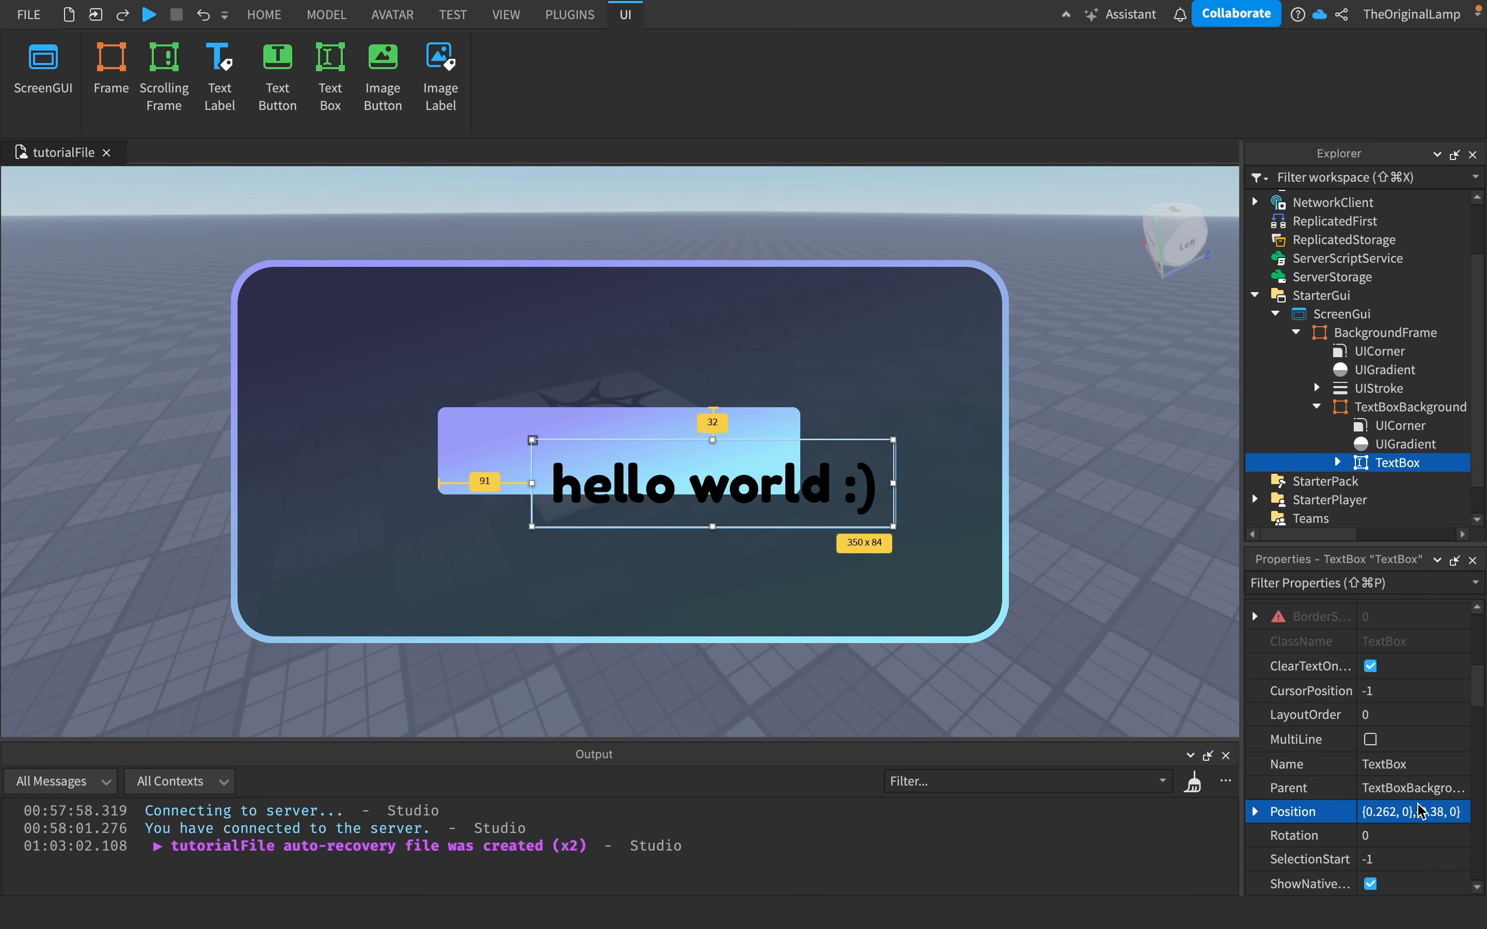
left_click(1416, 811)
type("0")
type(", 0},{0")
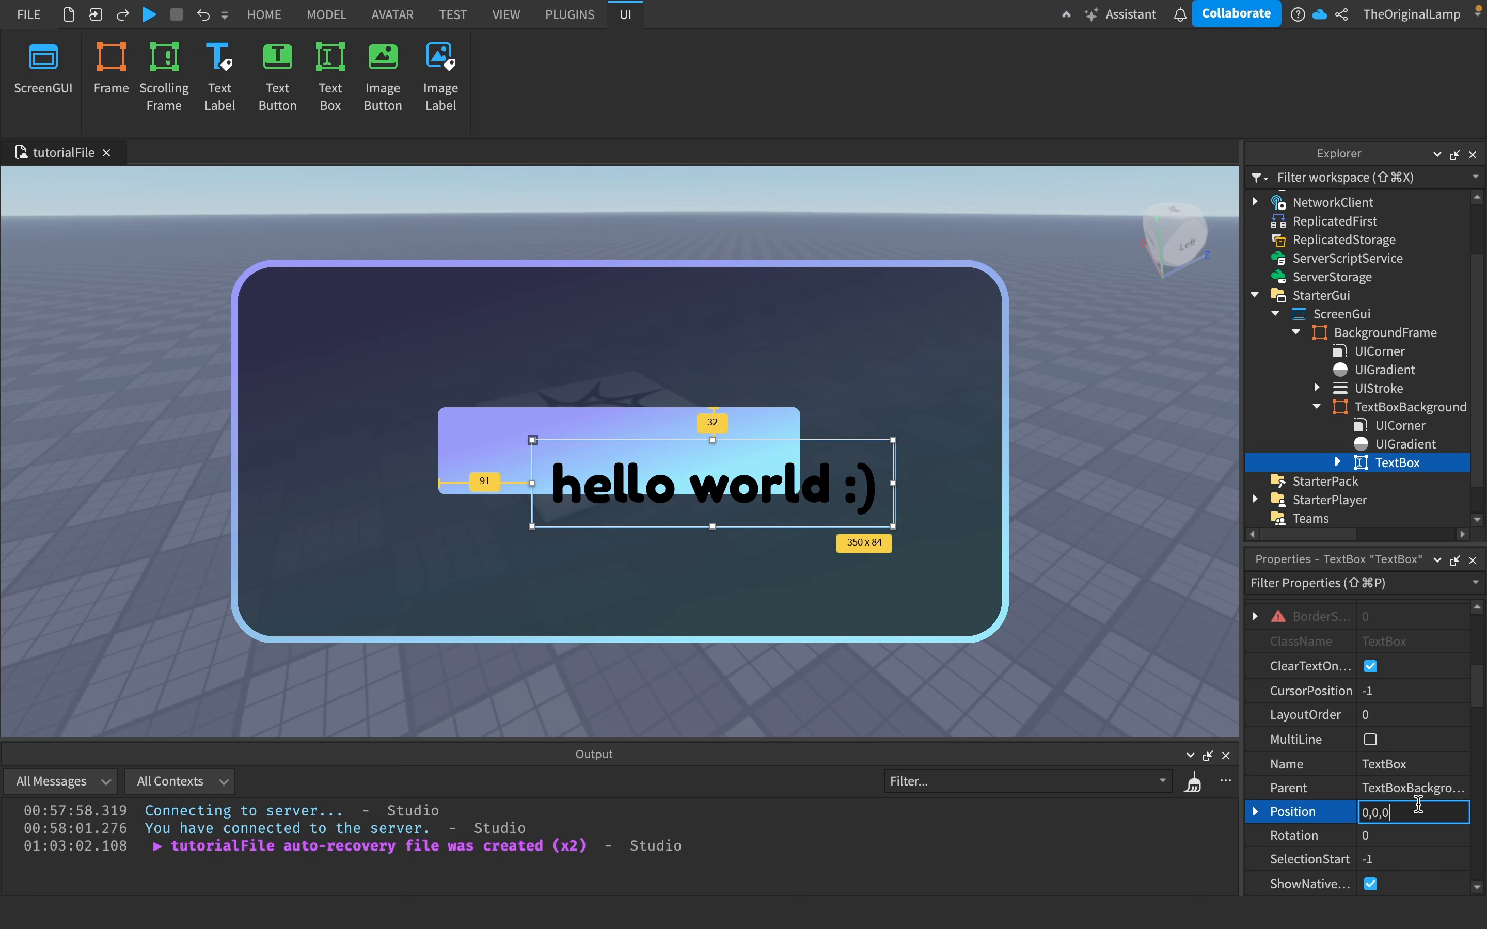
type(", 0")
key("Return")
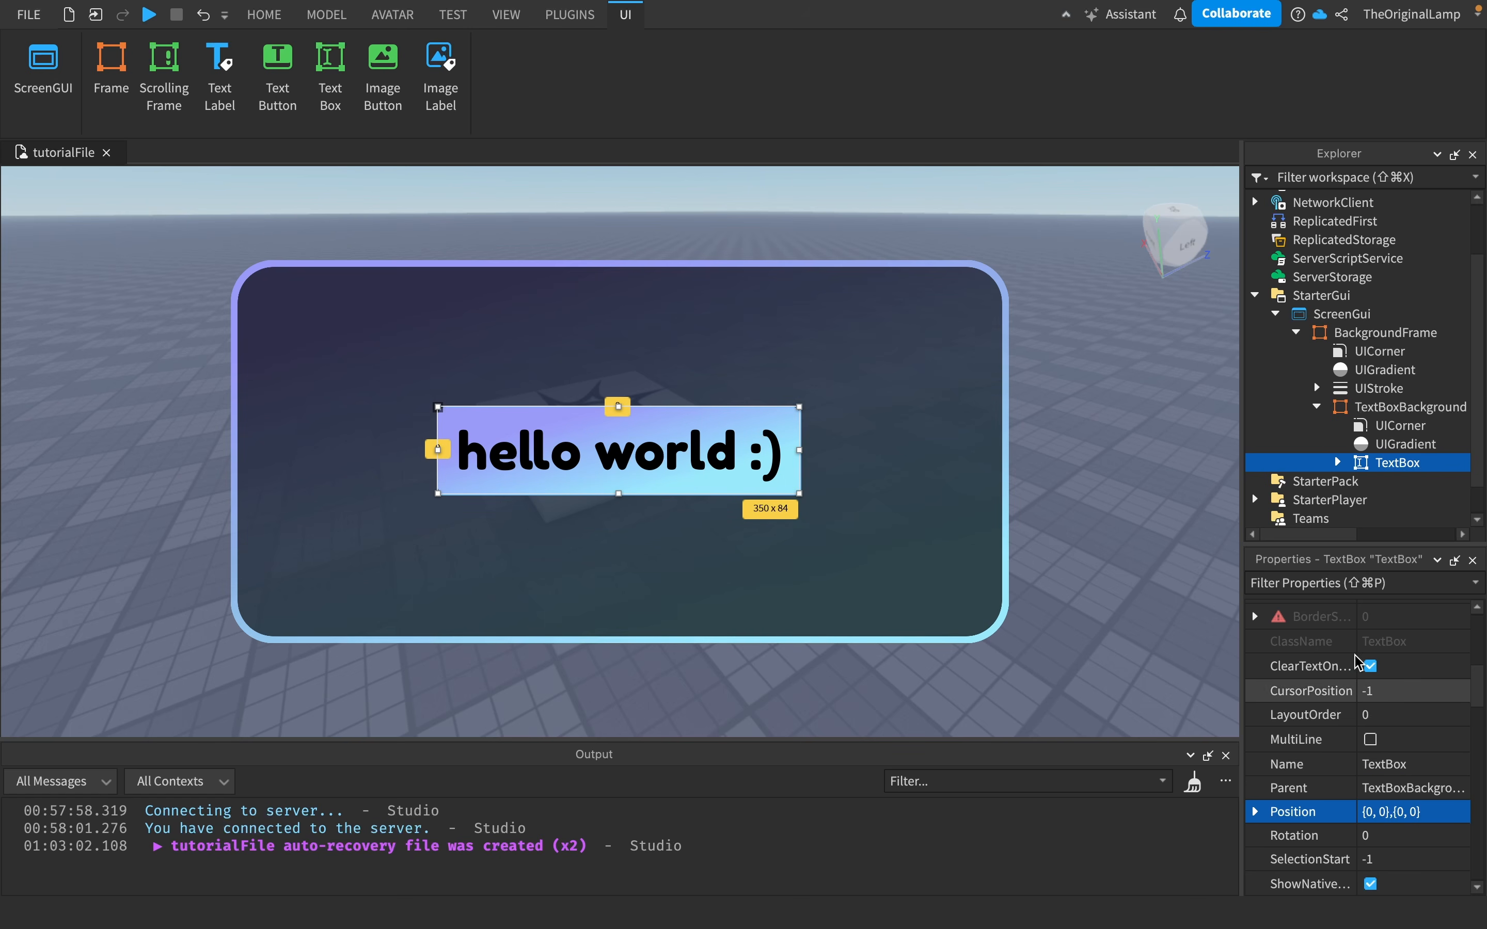
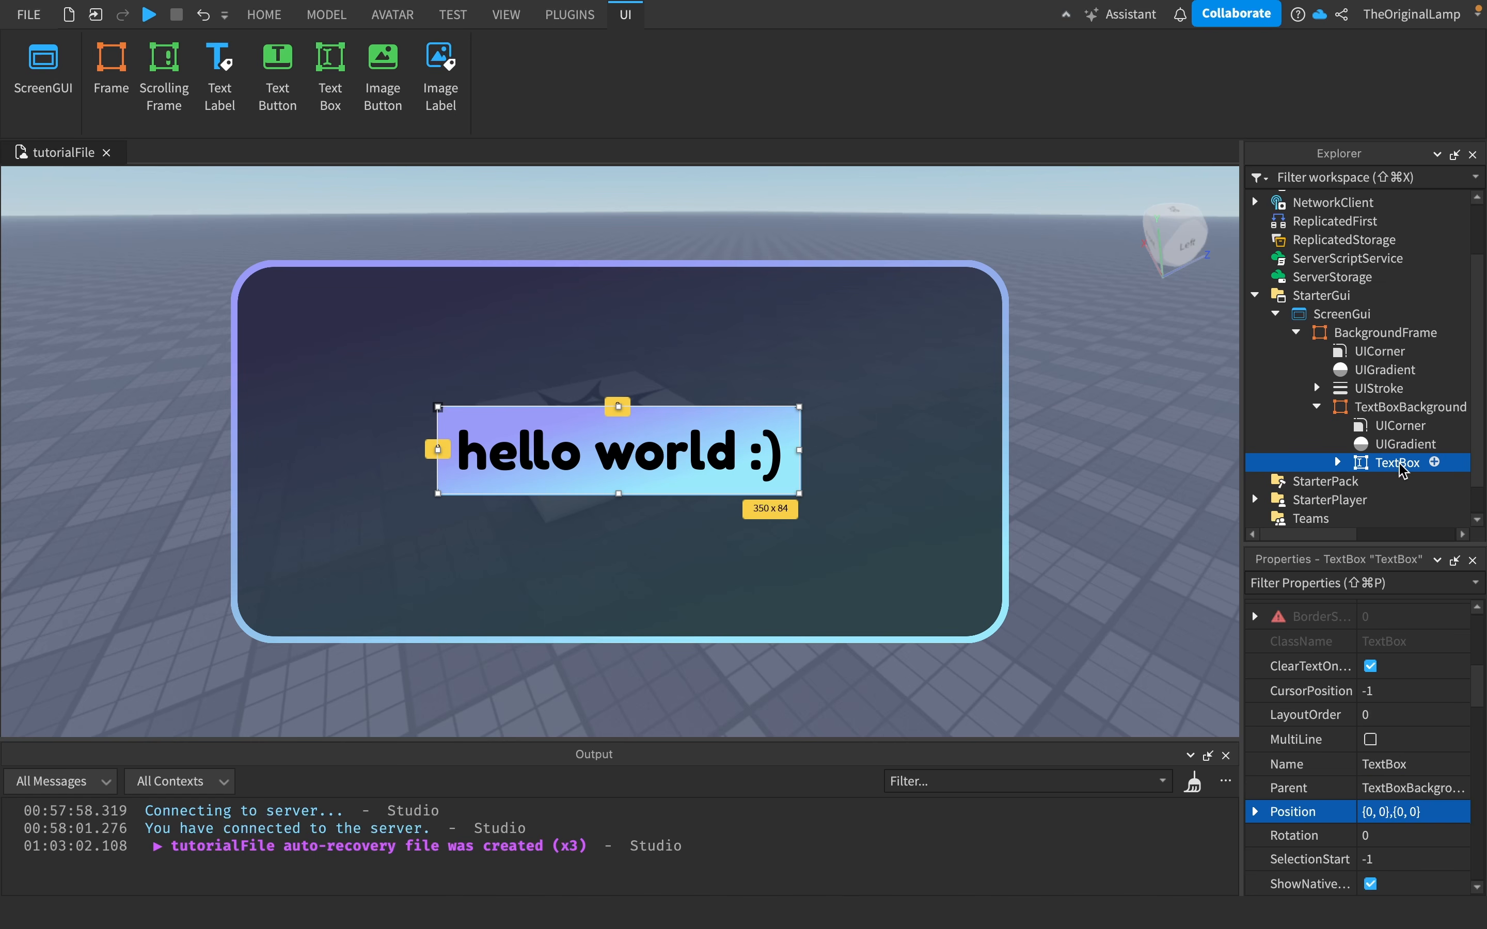
- Move the TextBox into BackgroundFrame and back into TextBoxBackground
left_click_drag(1400, 463, 1366, 336)
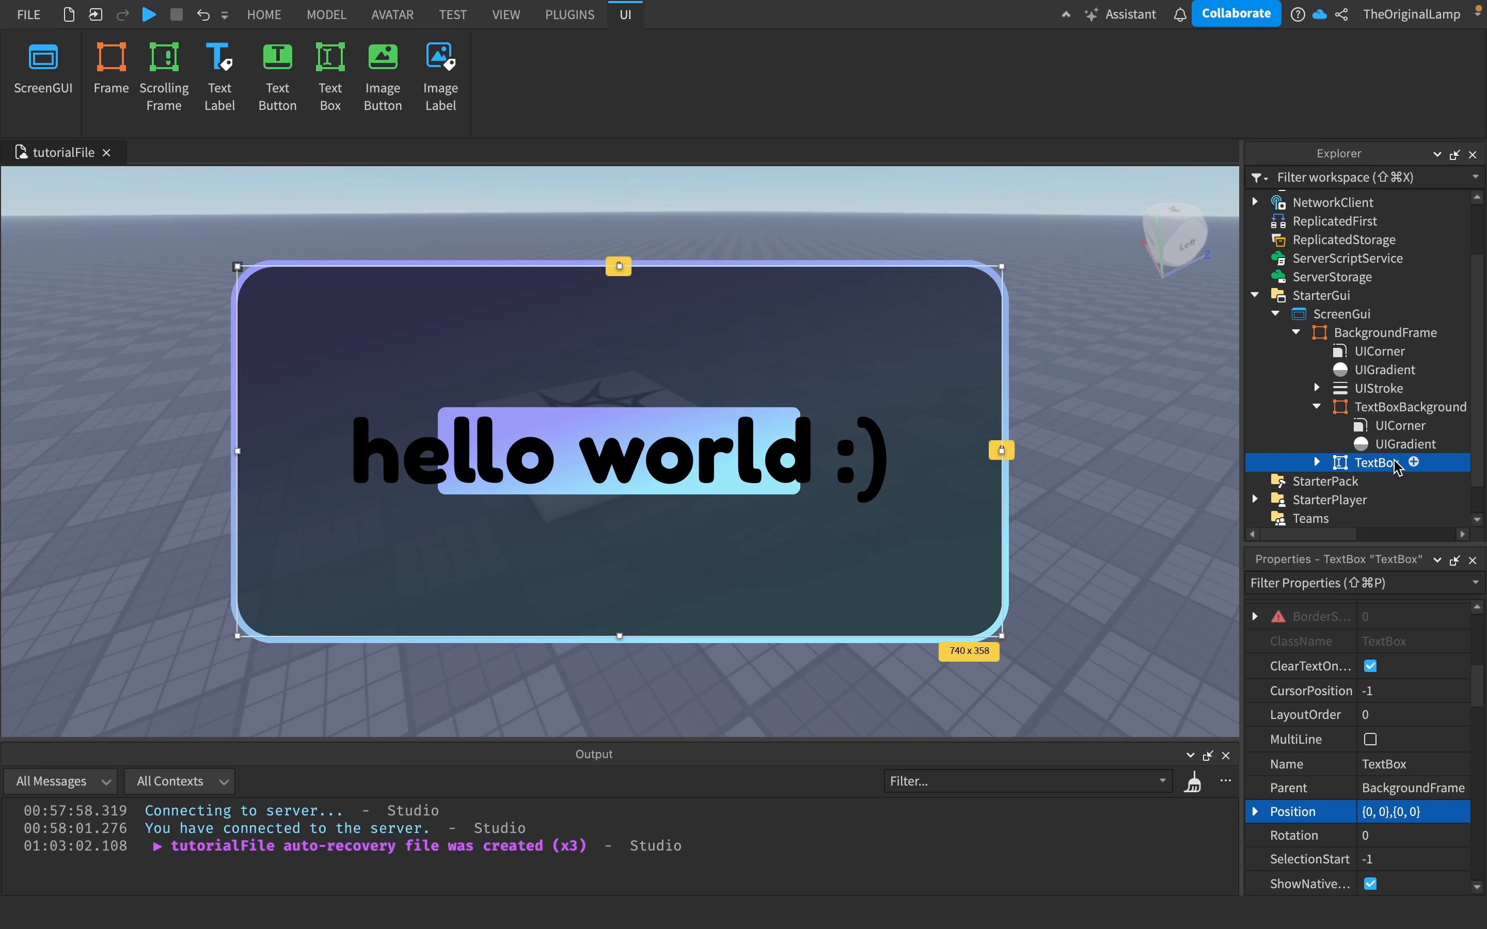
left_click_drag(1397, 466, 1345, 411)
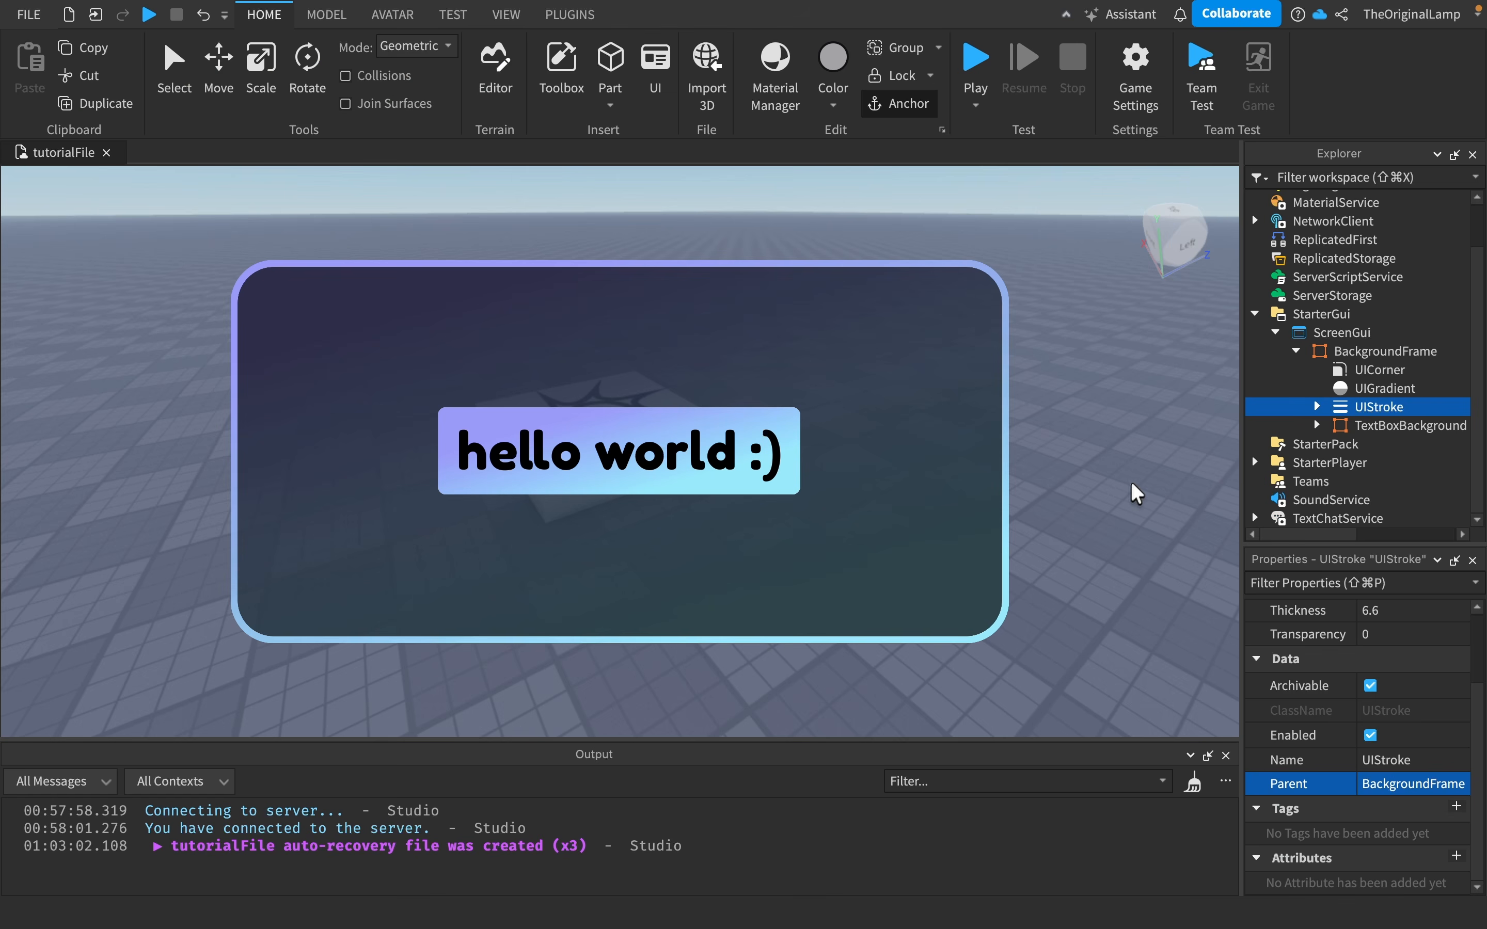
right_click_drag(1132, 485, 1132, 485)
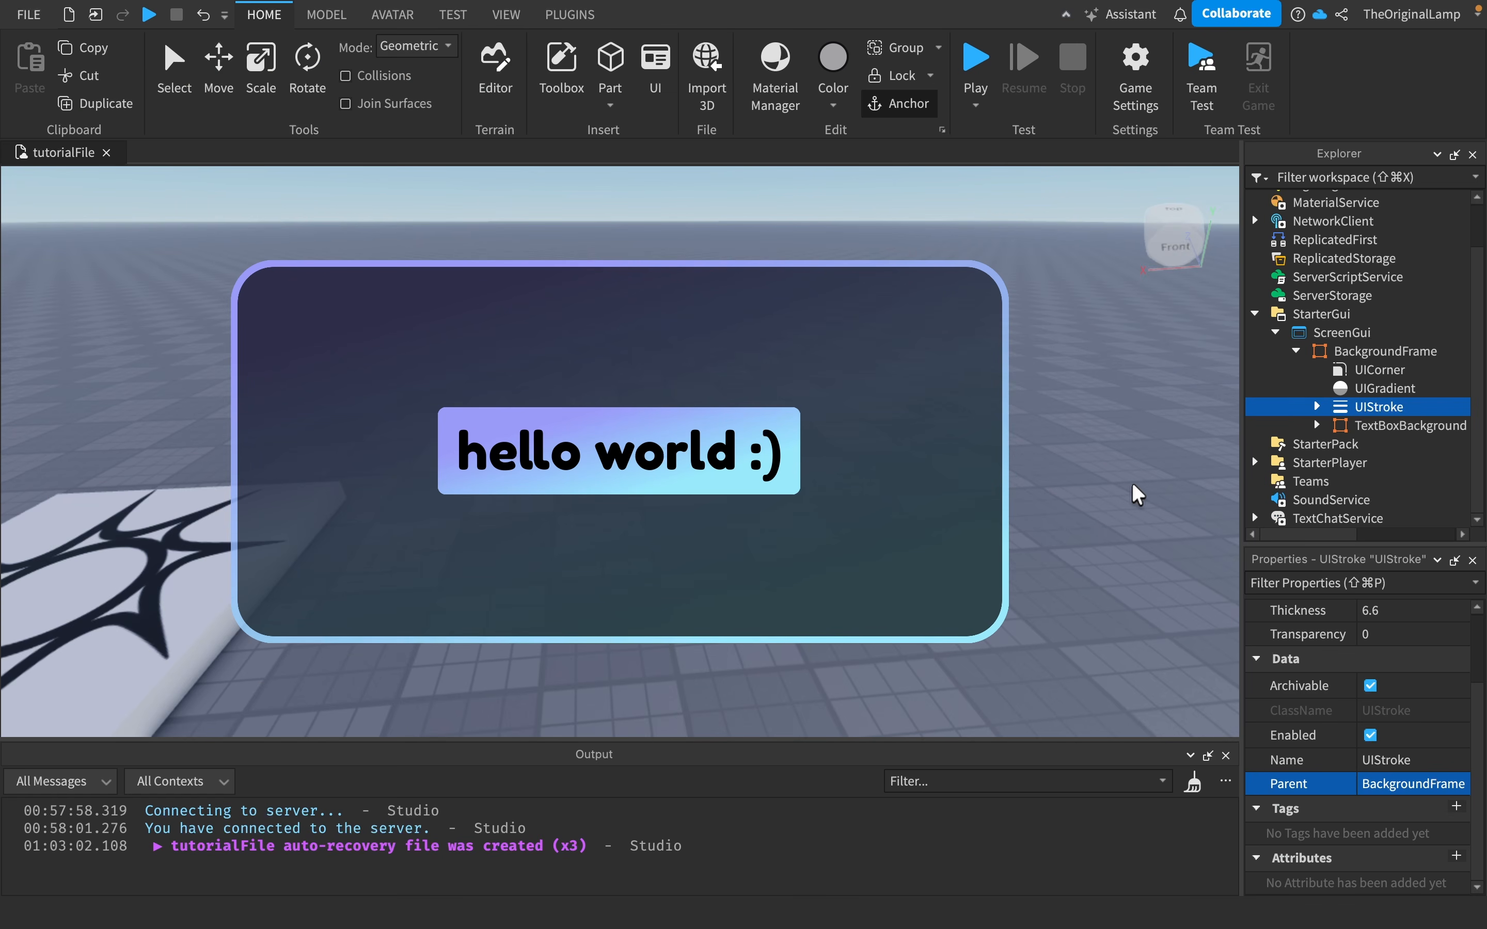
- Start a playtest and expand the player's PlayerGui down to its ScreenGui
left_click(977, 61)
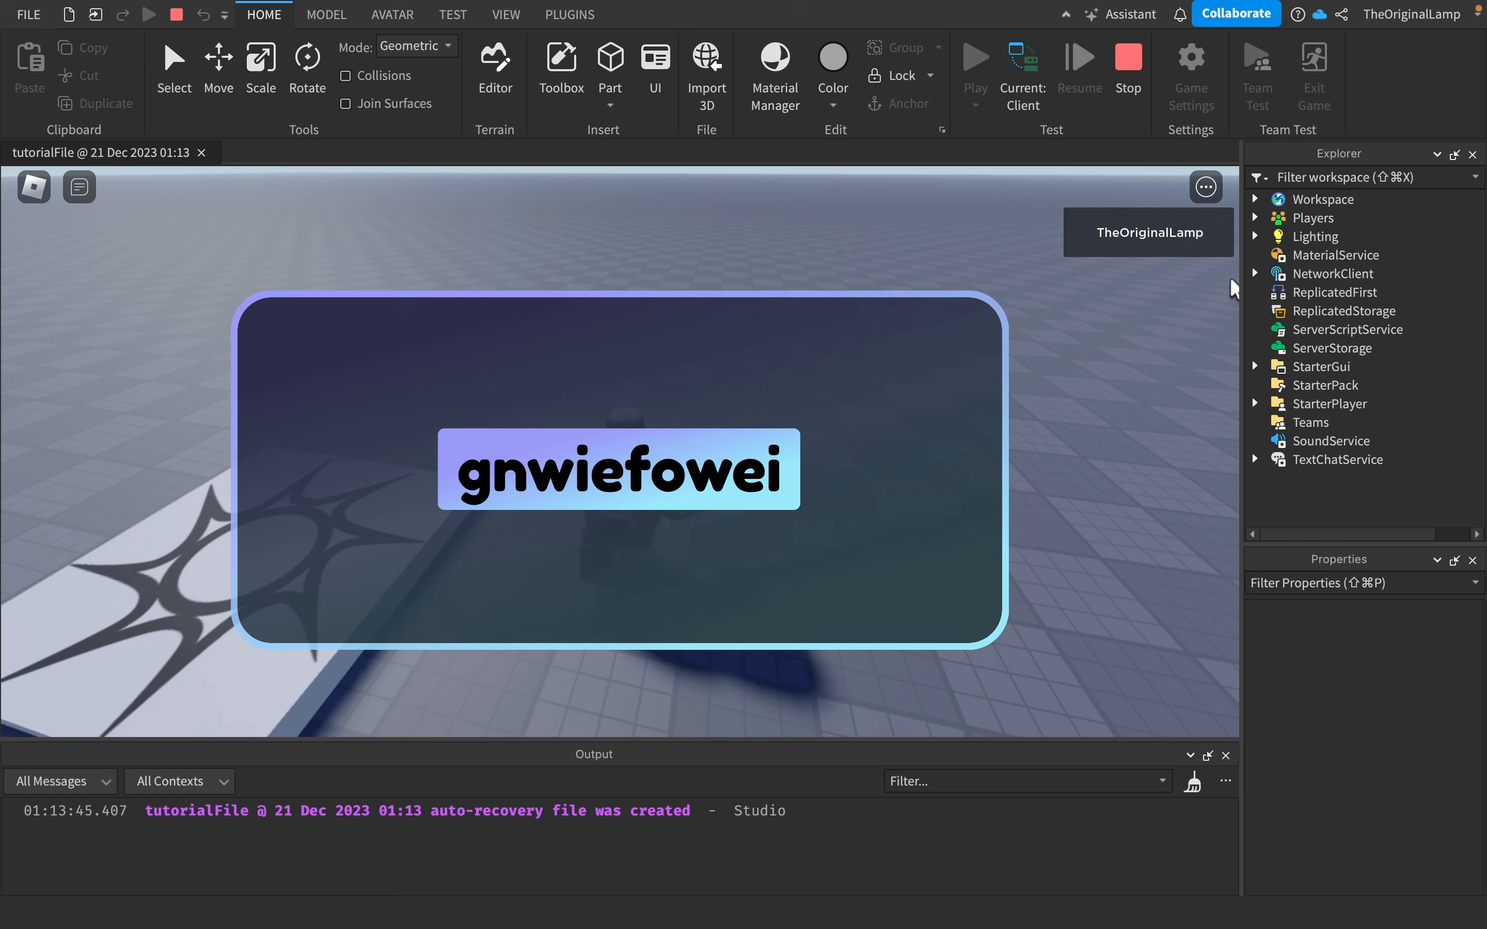
left_click(1255, 218)
left_click(1276, 236)
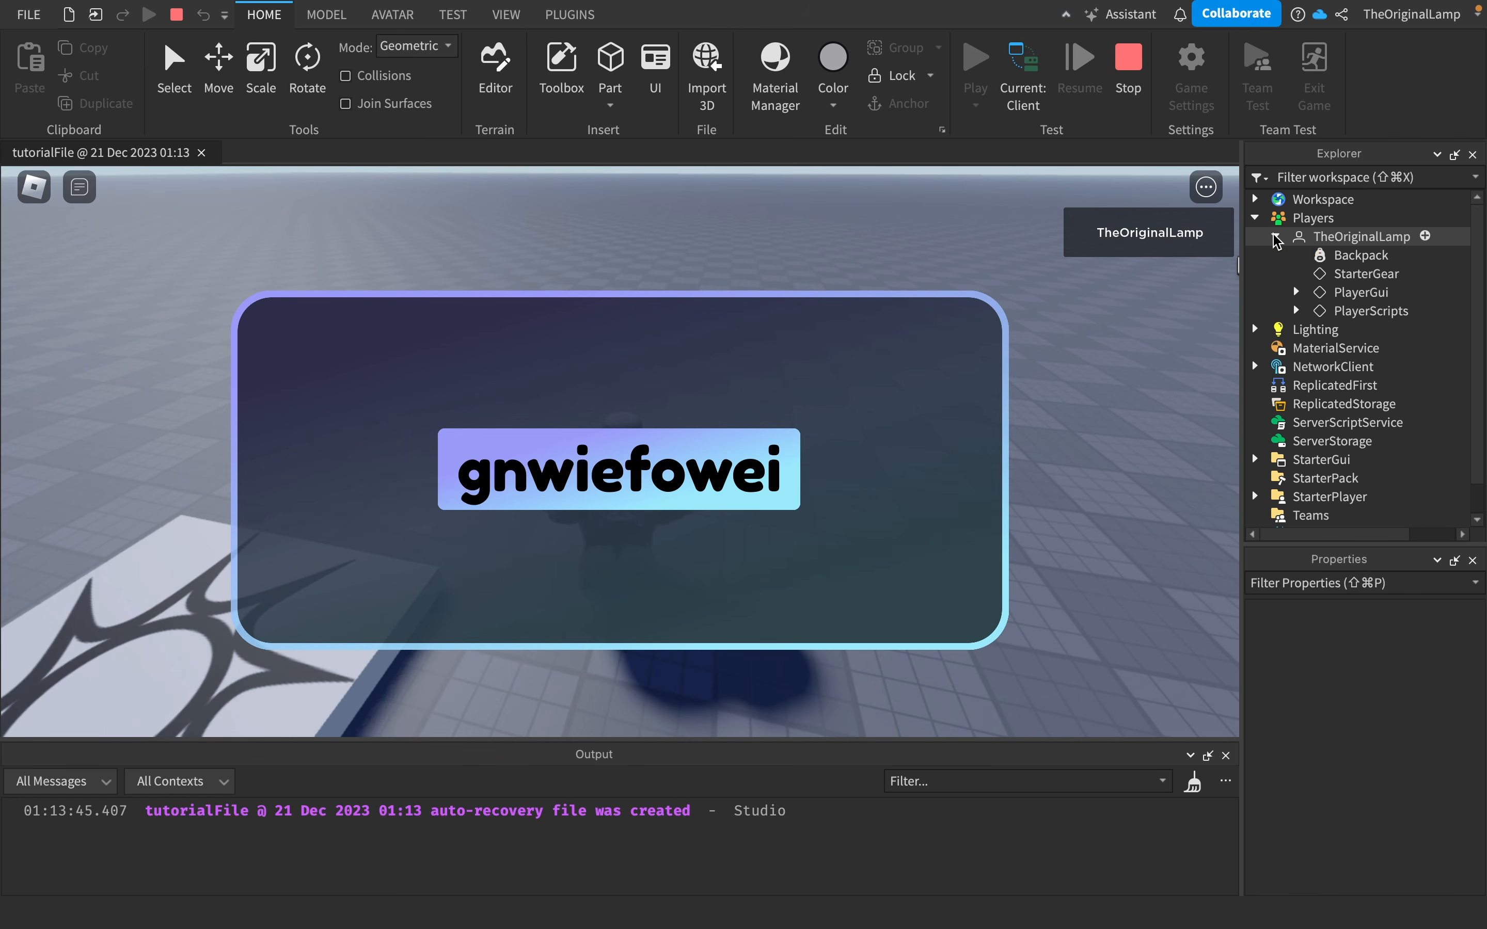
left_click(1297, 292)
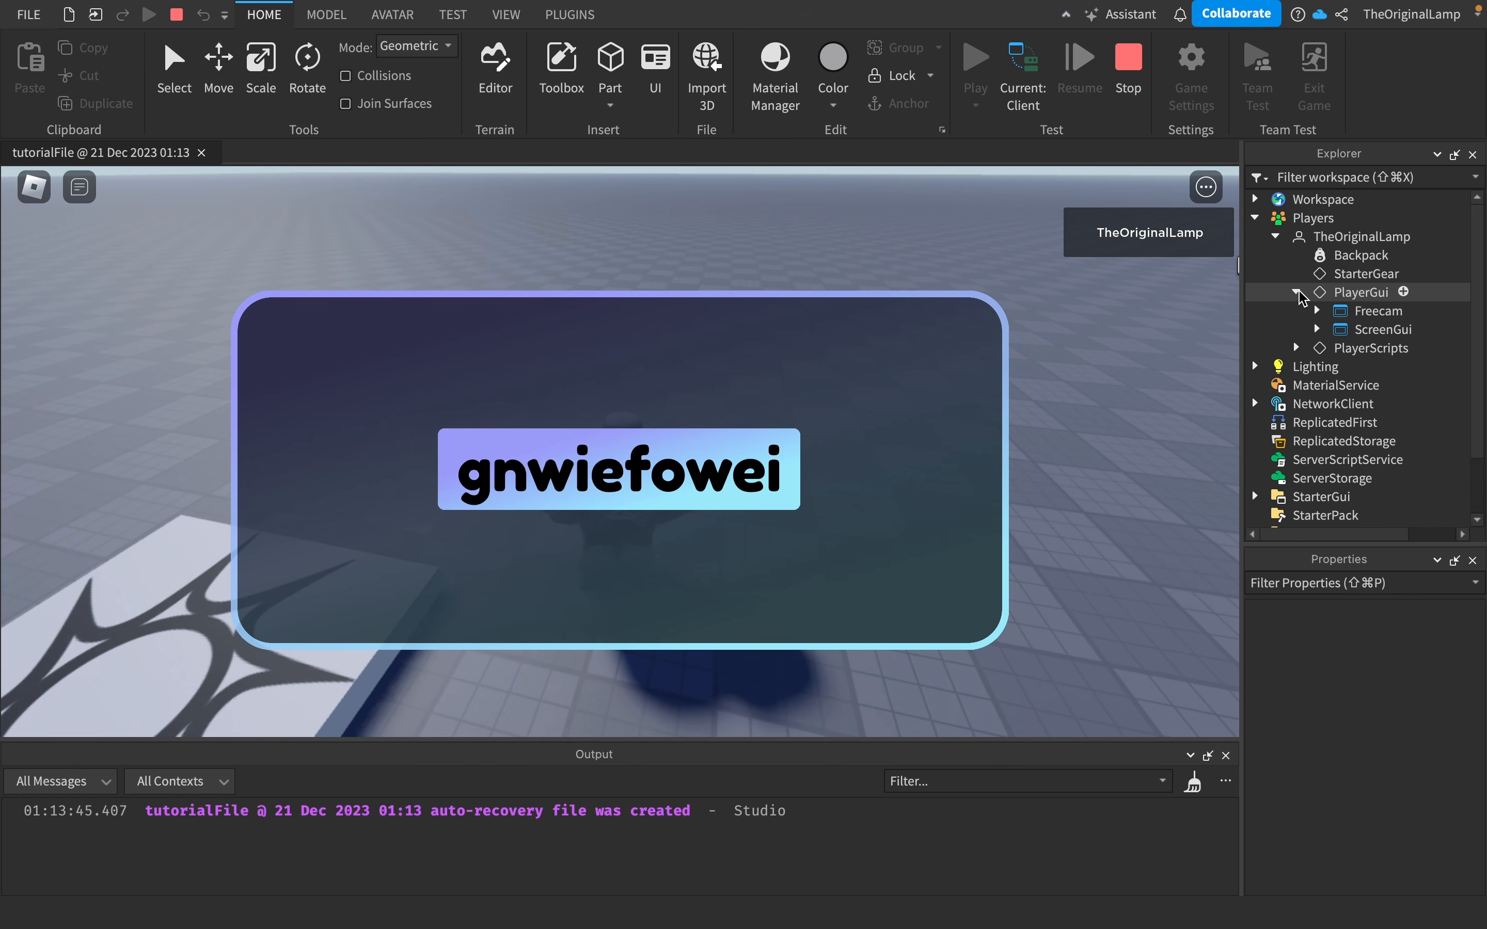
left_click(1317, 330)
left_click(1318, 330)
- Select the ScreenGui under StarterGui and browse its properties
scroll(1302, 381, "down", 2)
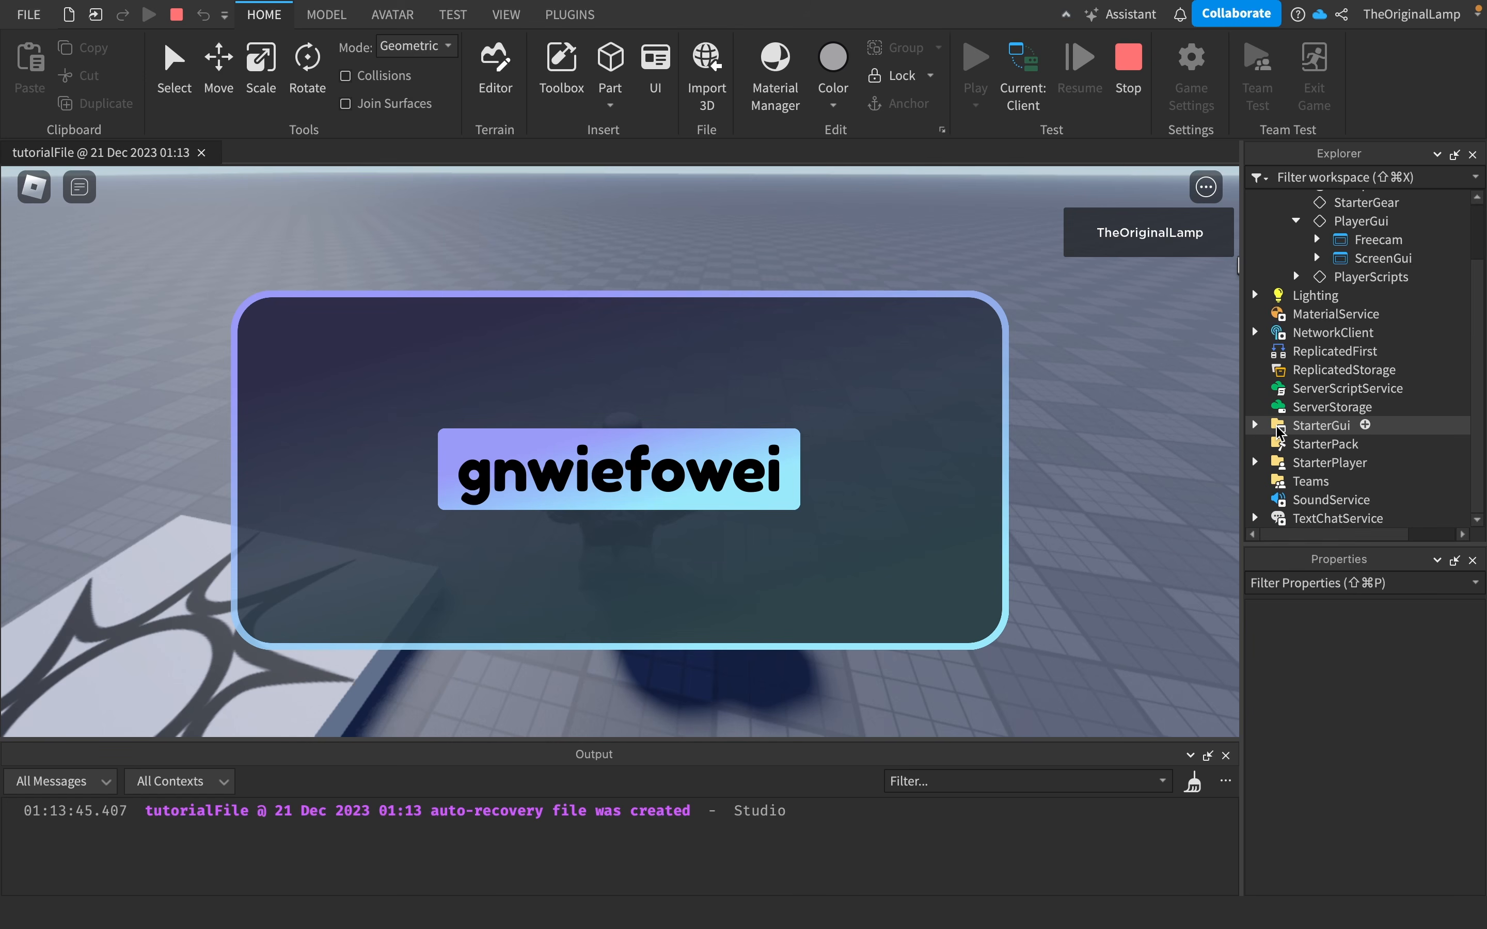
scroll(1278, 433, "down", 2)
left_click(1255, 425)
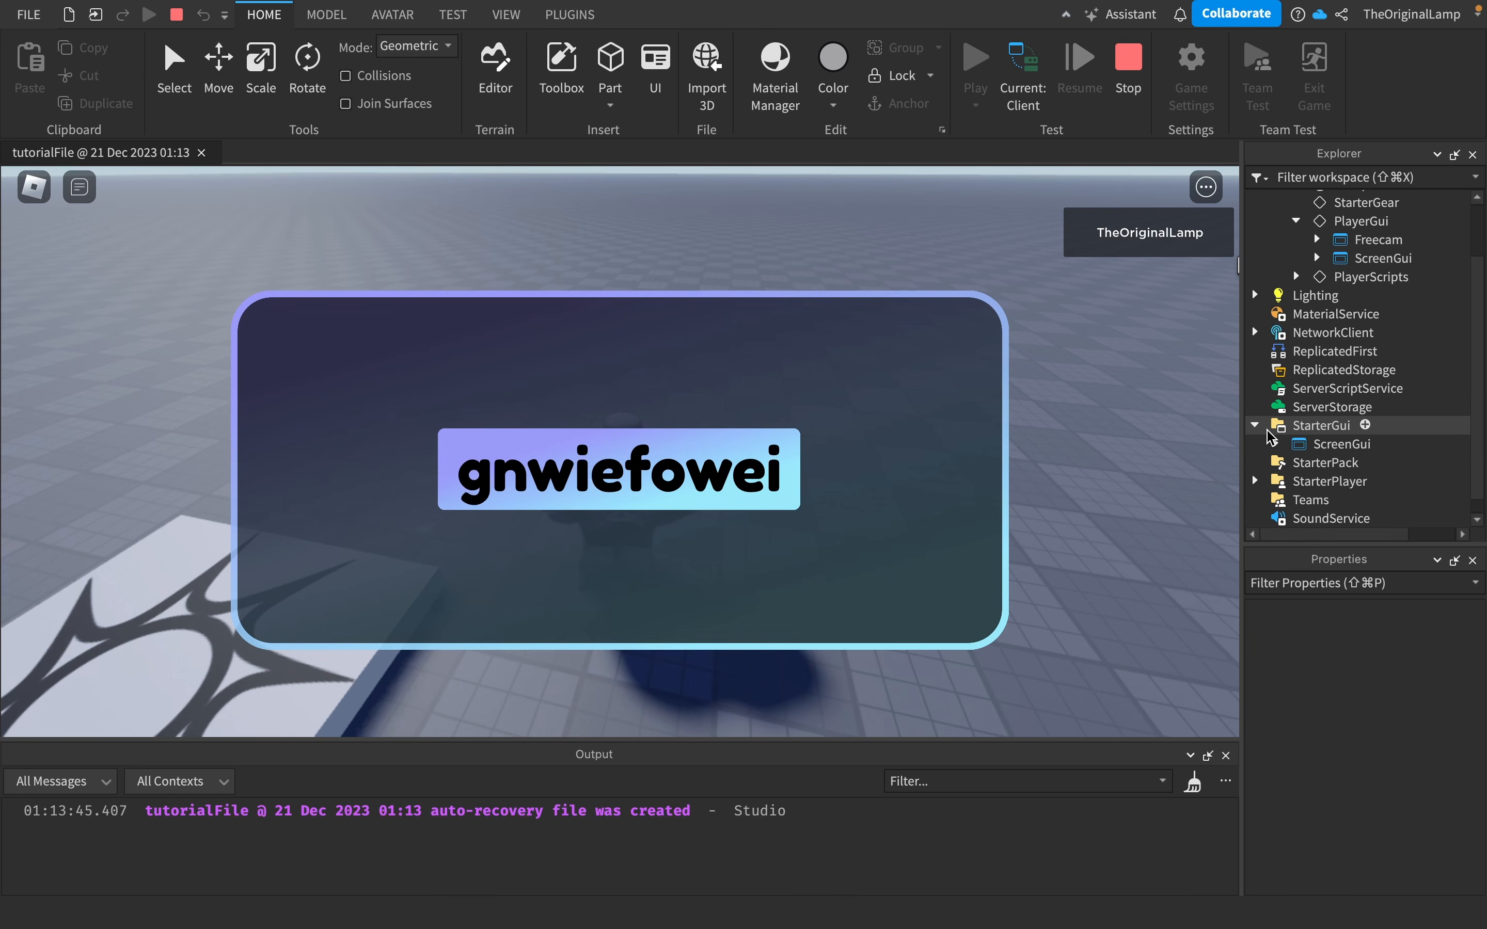
scroll(1278, 433, "down", 1)
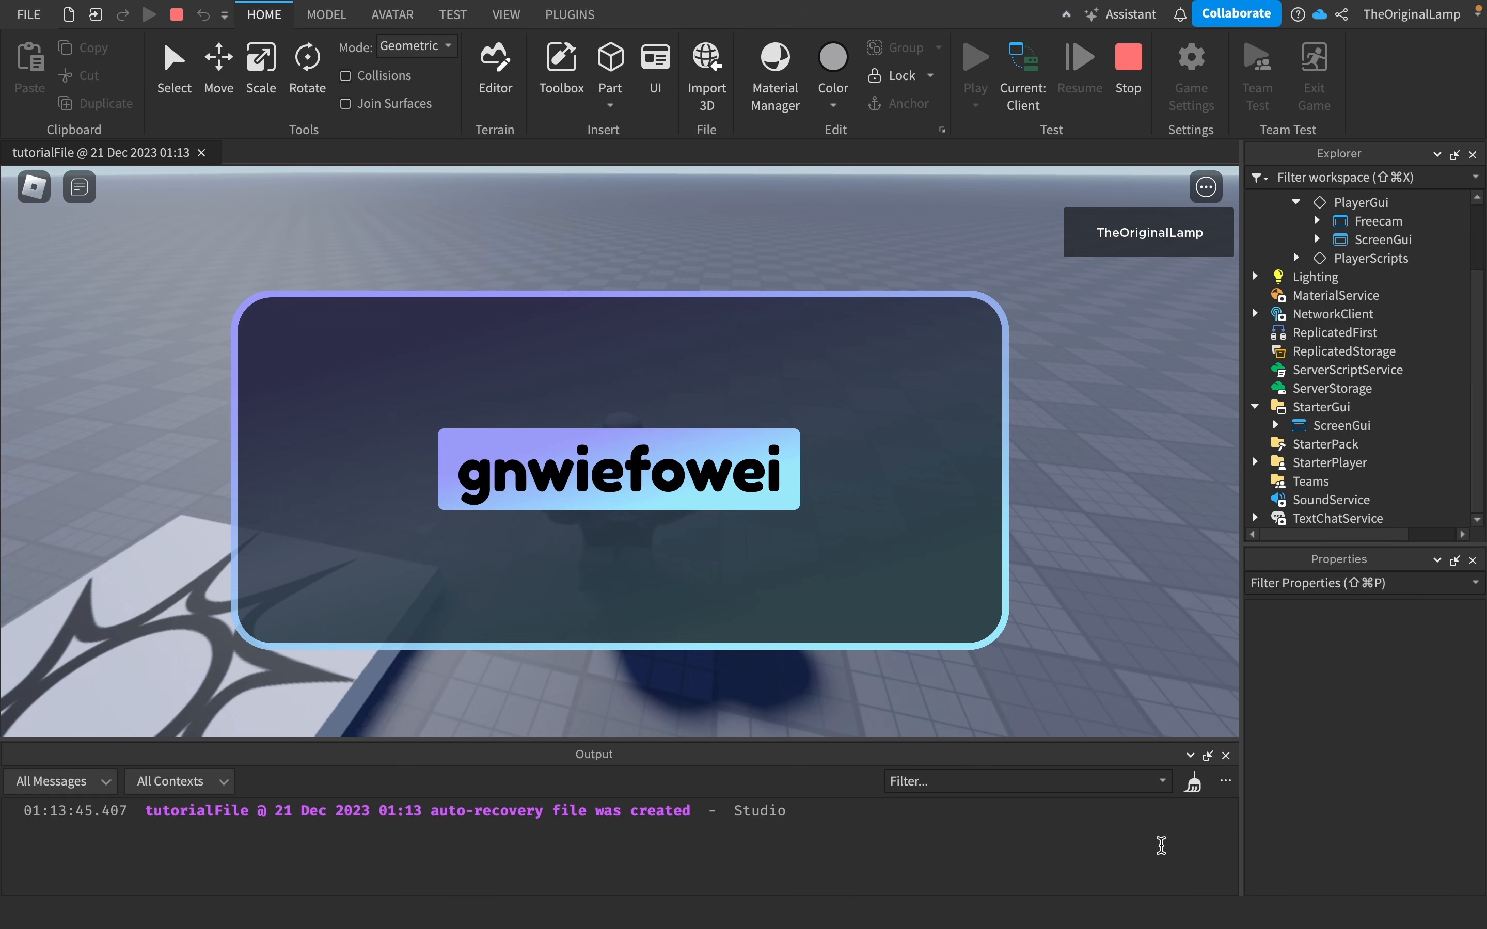
left_click(1315, 425)
scroll(1315, 426, "up", 5)
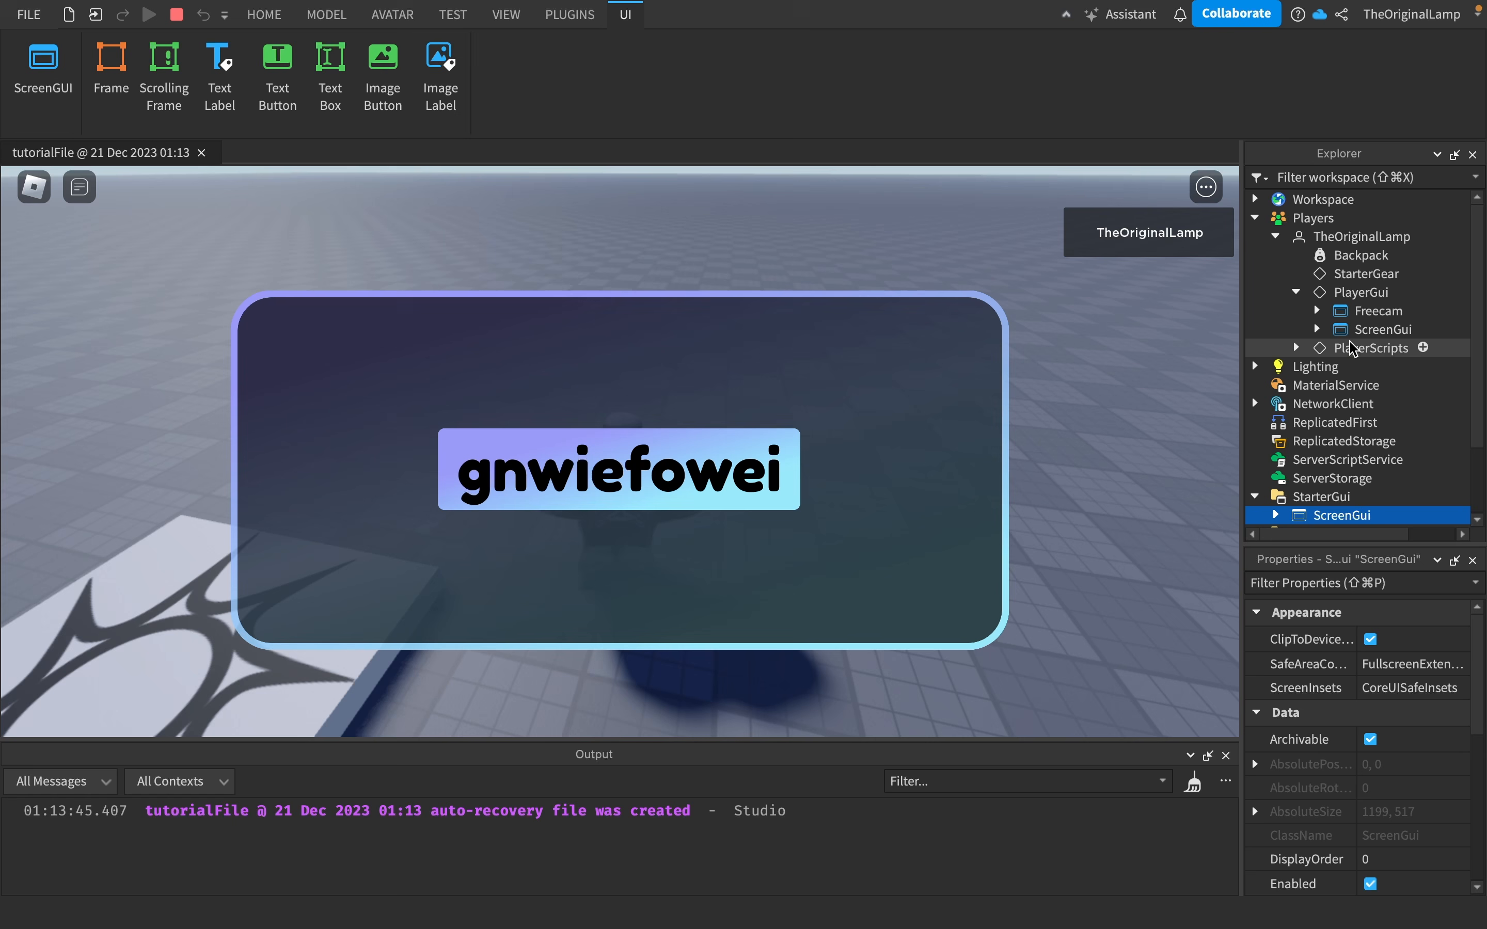
scroll(1280, 369, "down", 3)
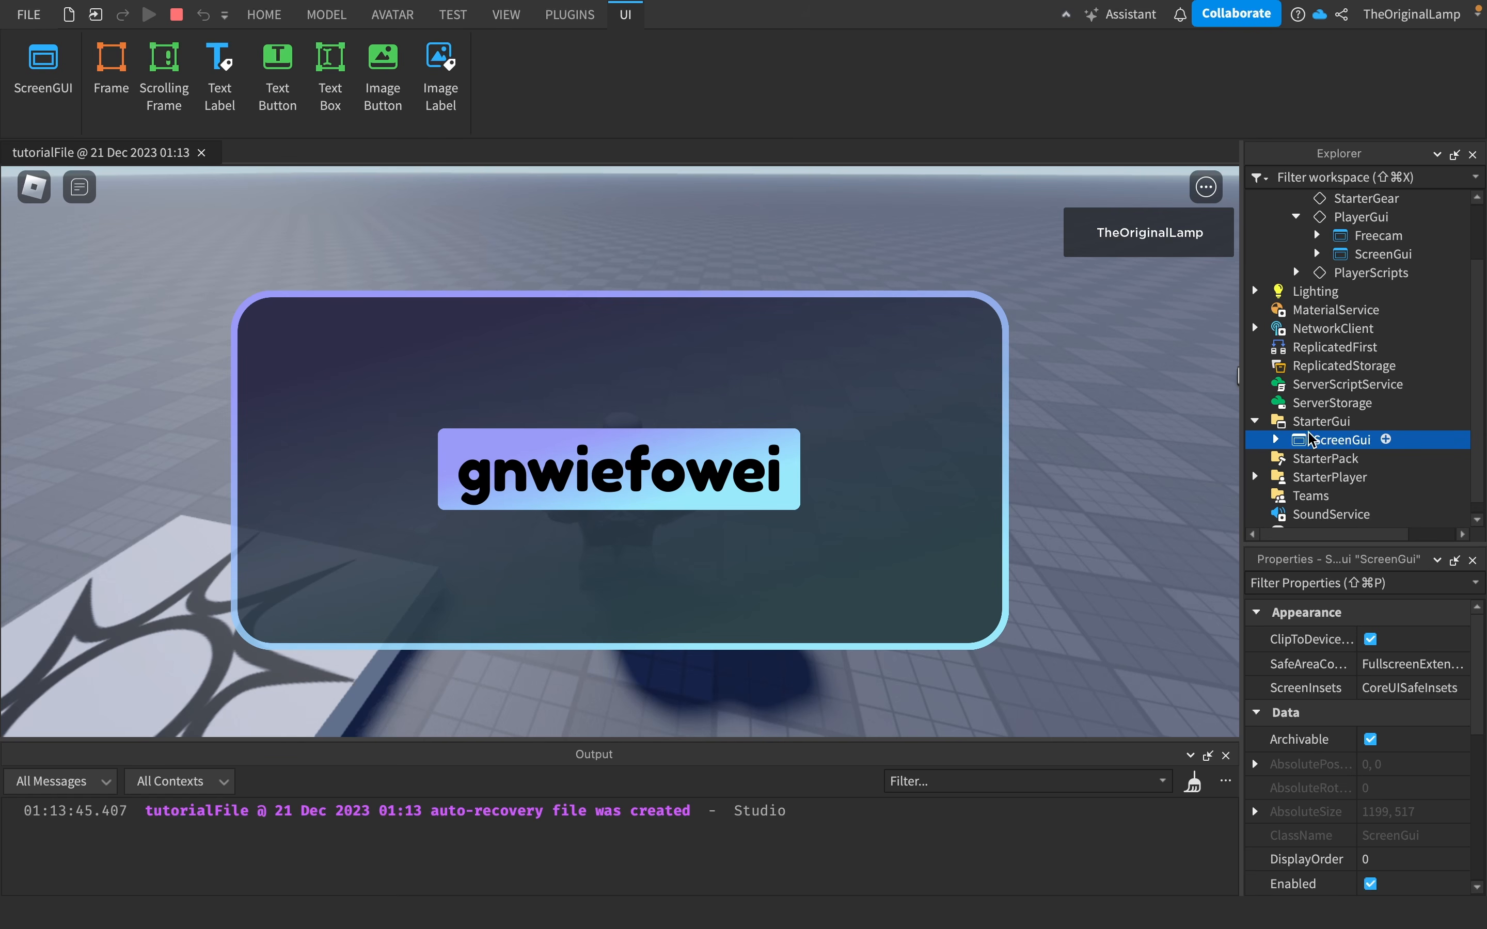
scroll(1389, 688, "down", 4)
scroll(1379, 809, "down", 3)
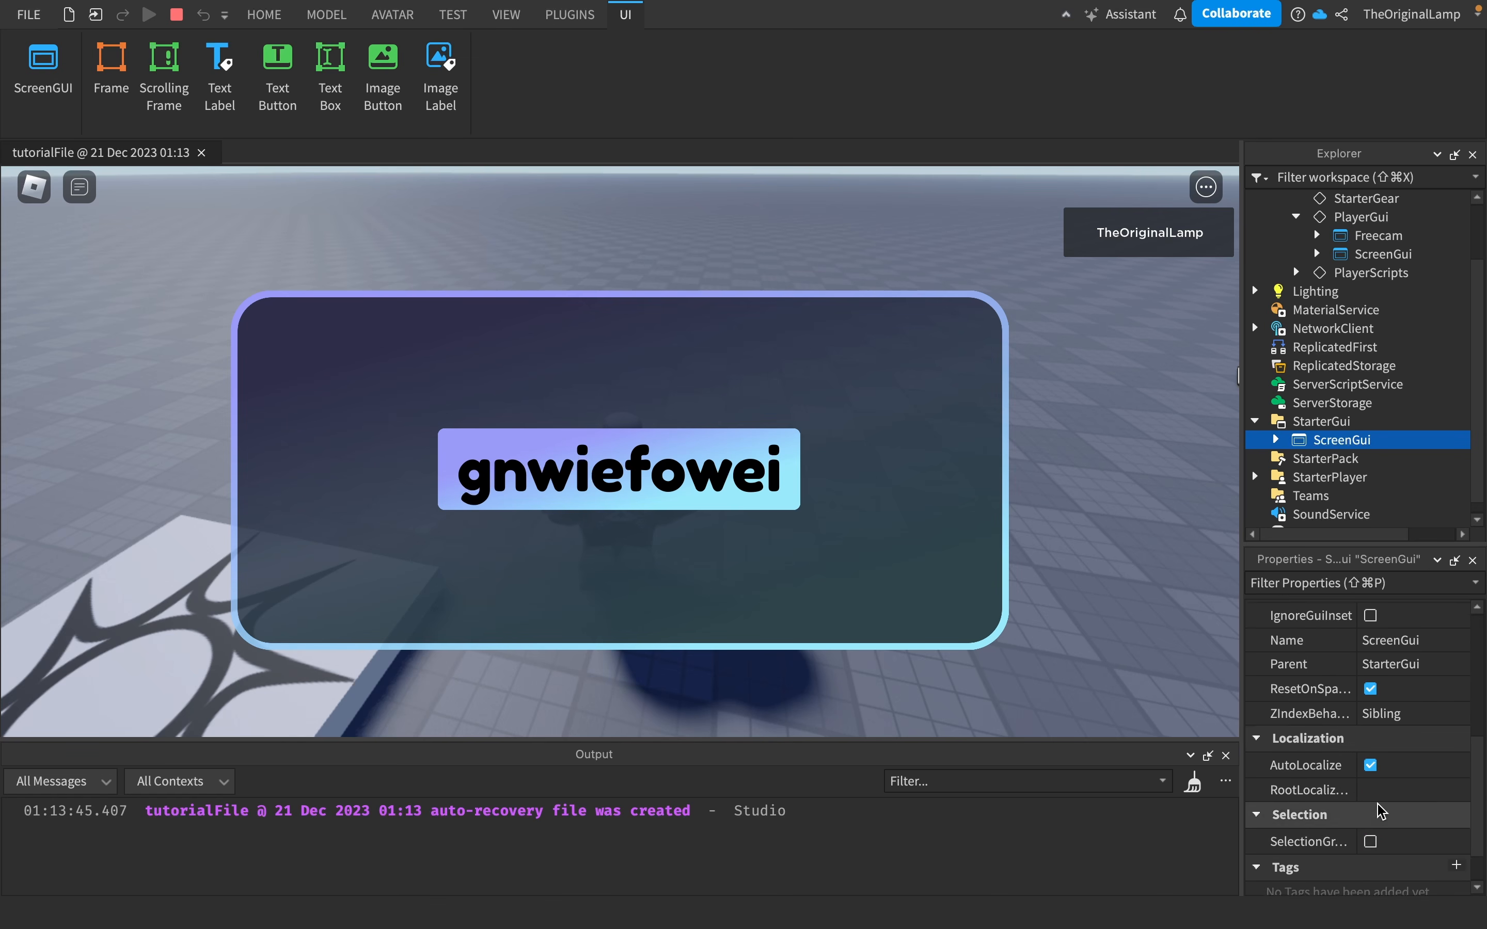
scroll(1379, 810, "up", 6)
scroll(1376, 811, "down", 1)
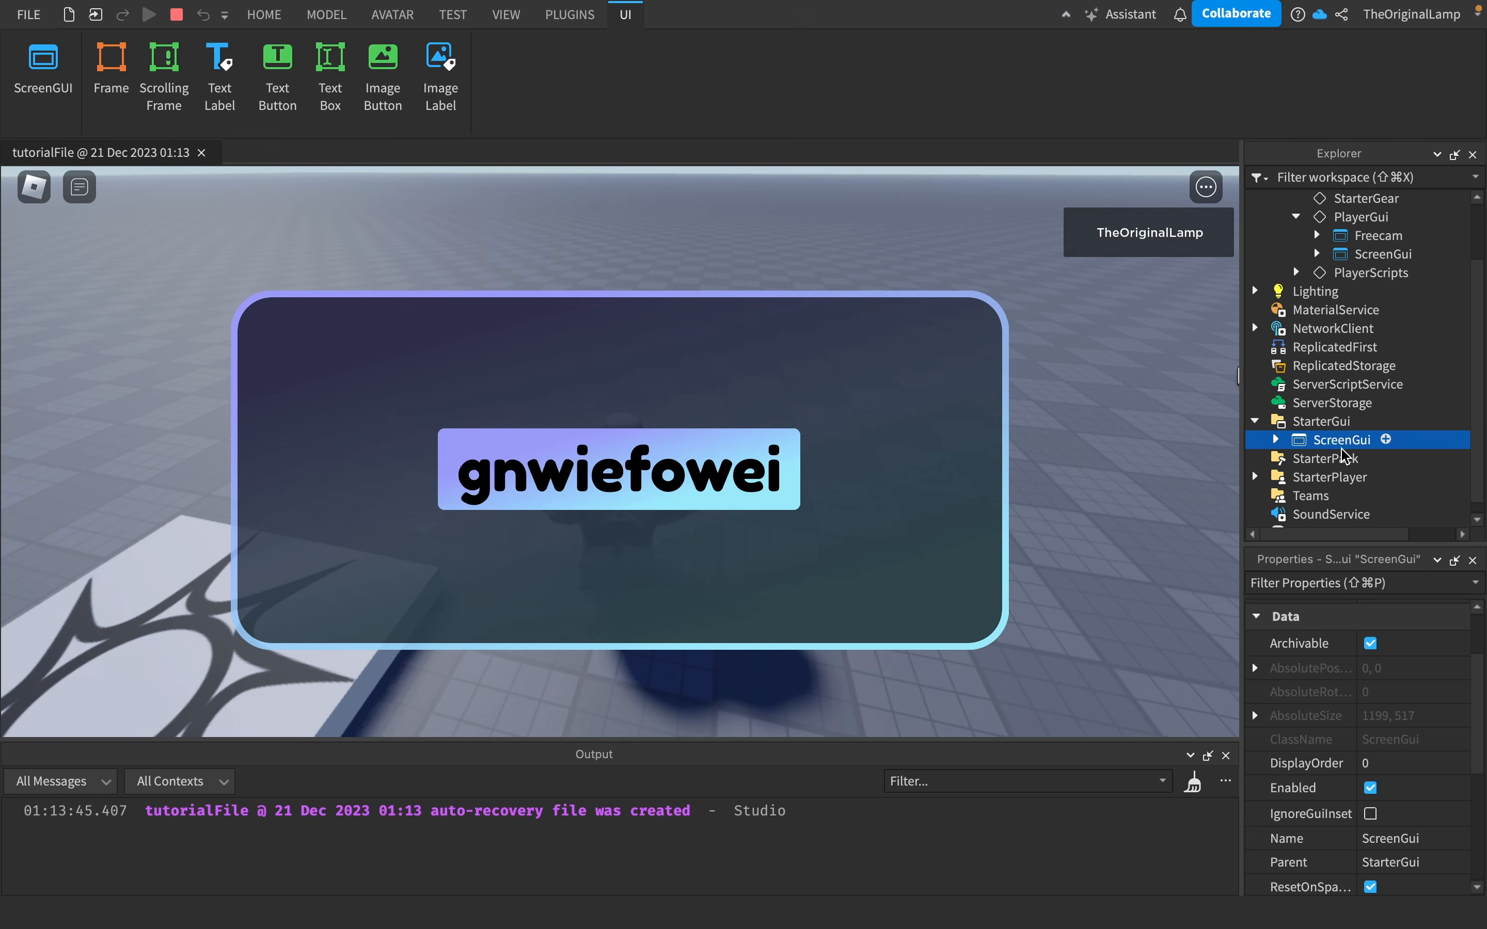
scroll(1374, 797, "up", 3)
scroll(1372, 793, "down", 6)
scroll(1370, 791, "down", 3)
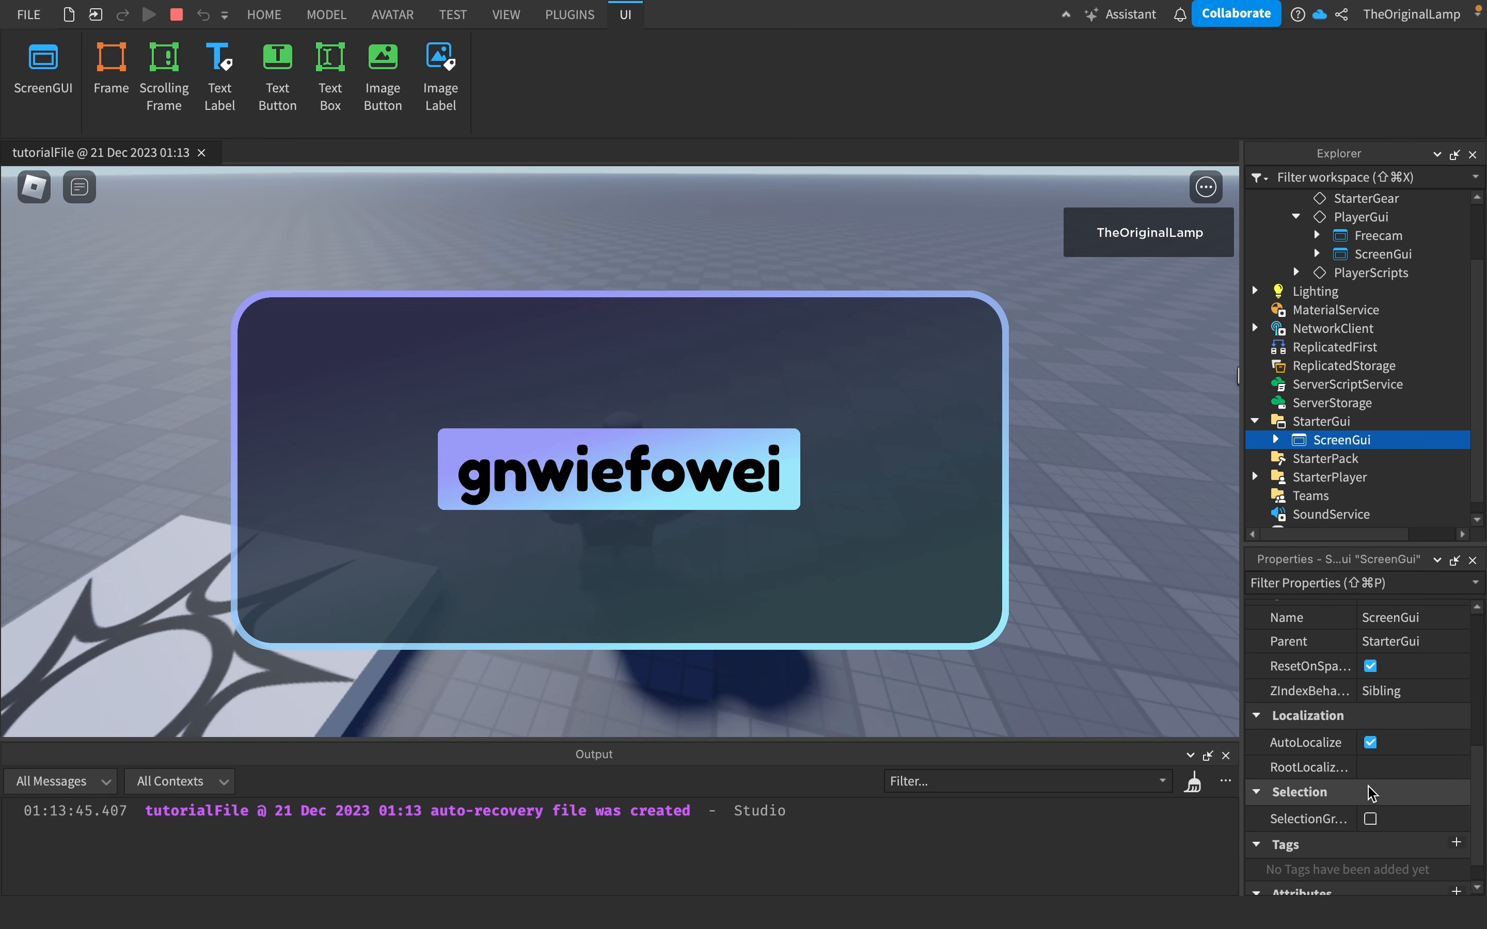
scroll(1365, 758, "up", 6)
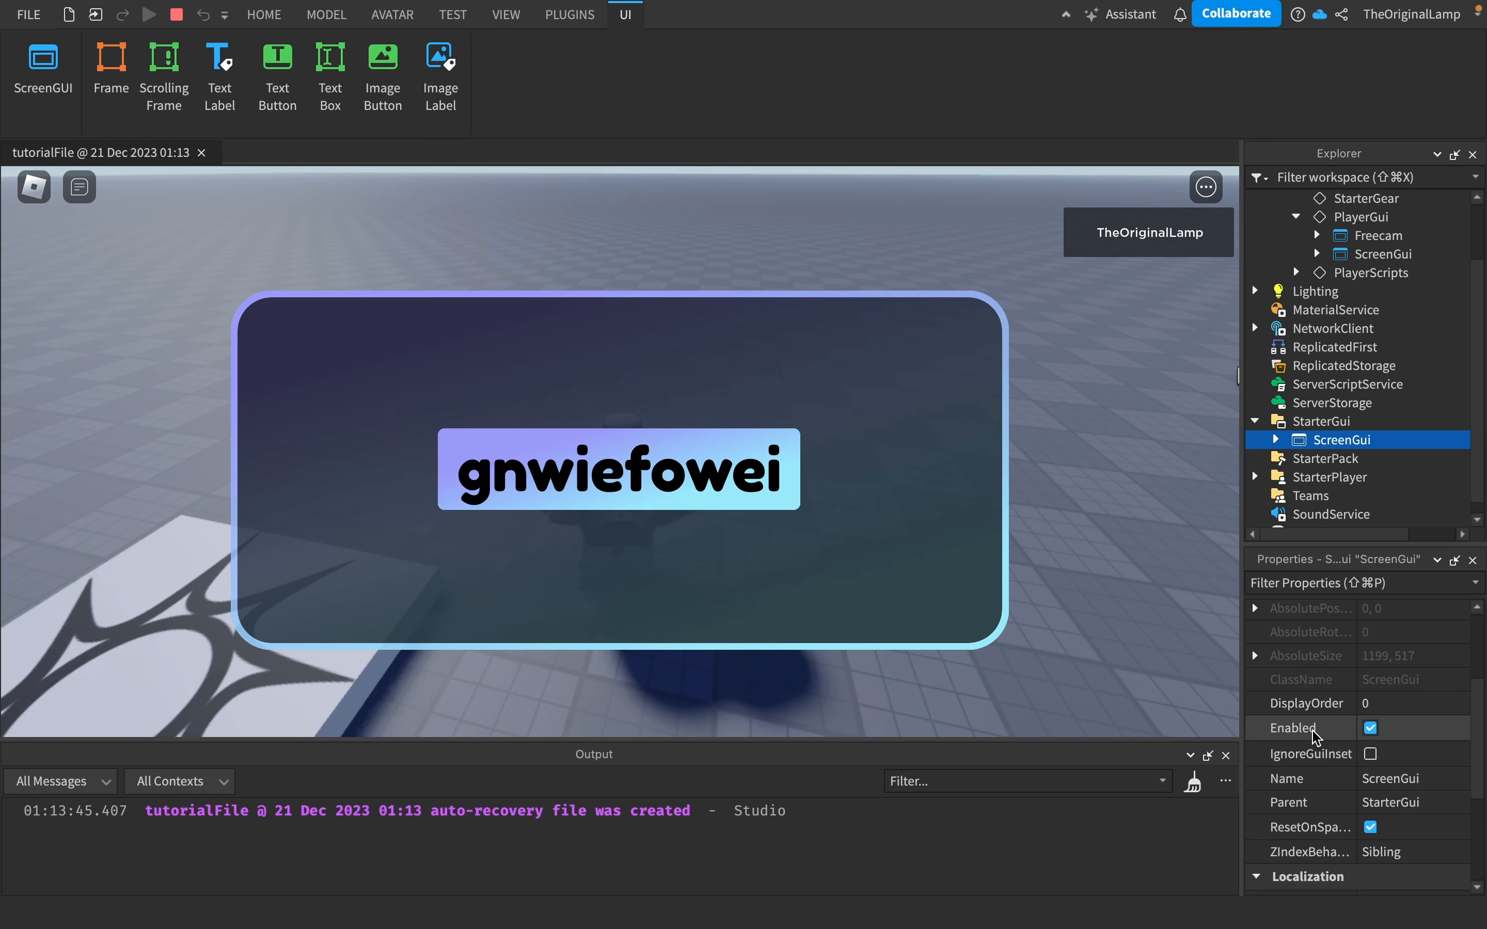
- Turn the StarterGui ScreenGui's Enabled property off and back on
left_click(1365, 730)
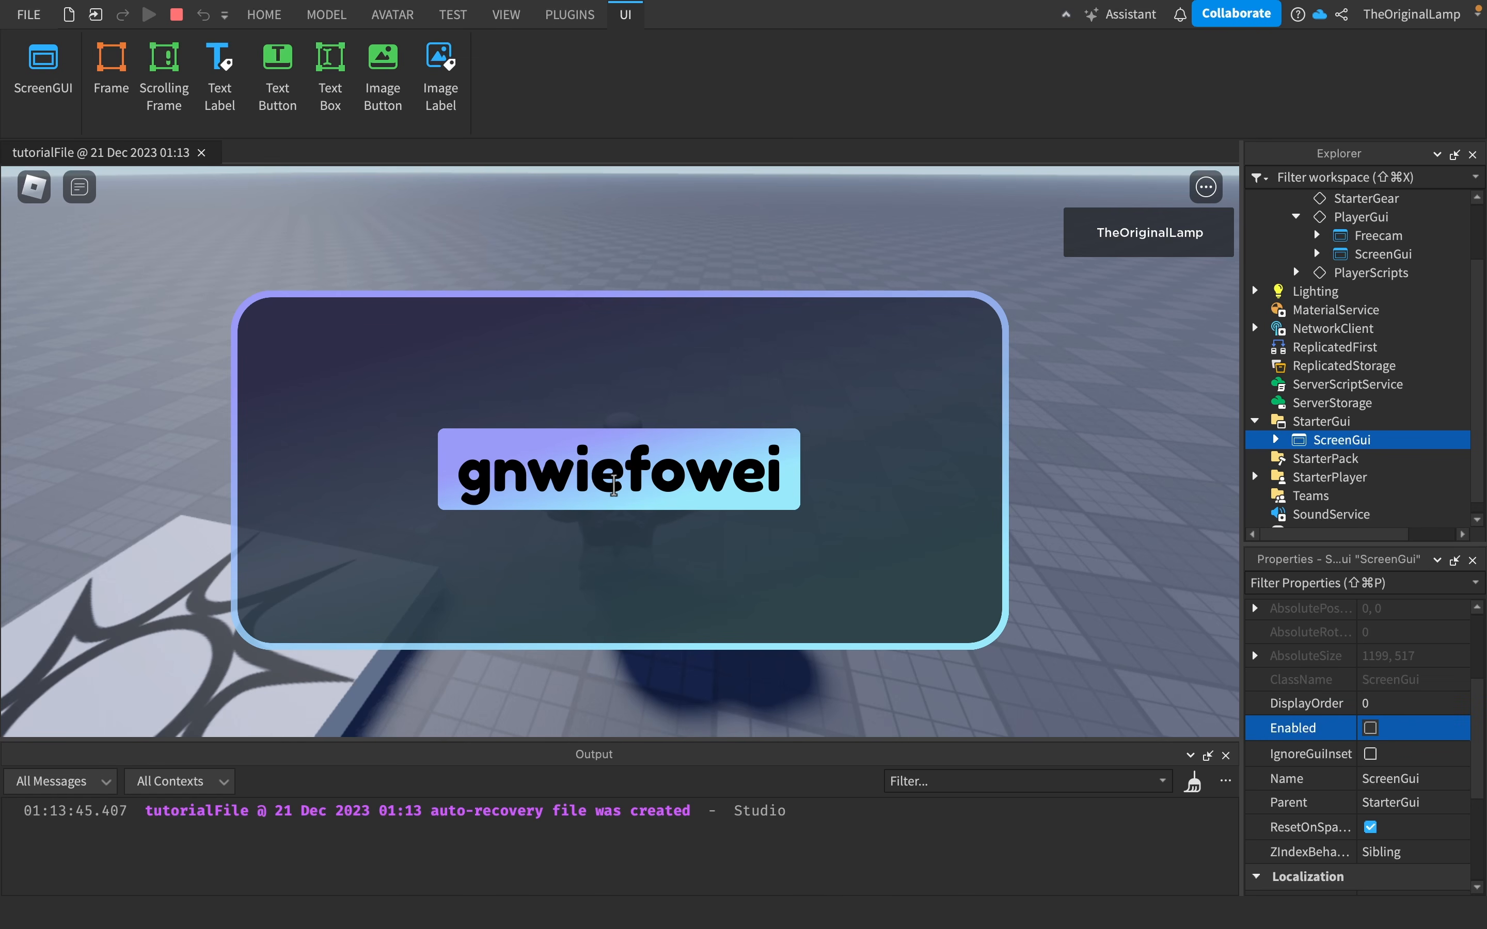
left_click(1370, 728)
scroll(1360, 299, "up", 3)
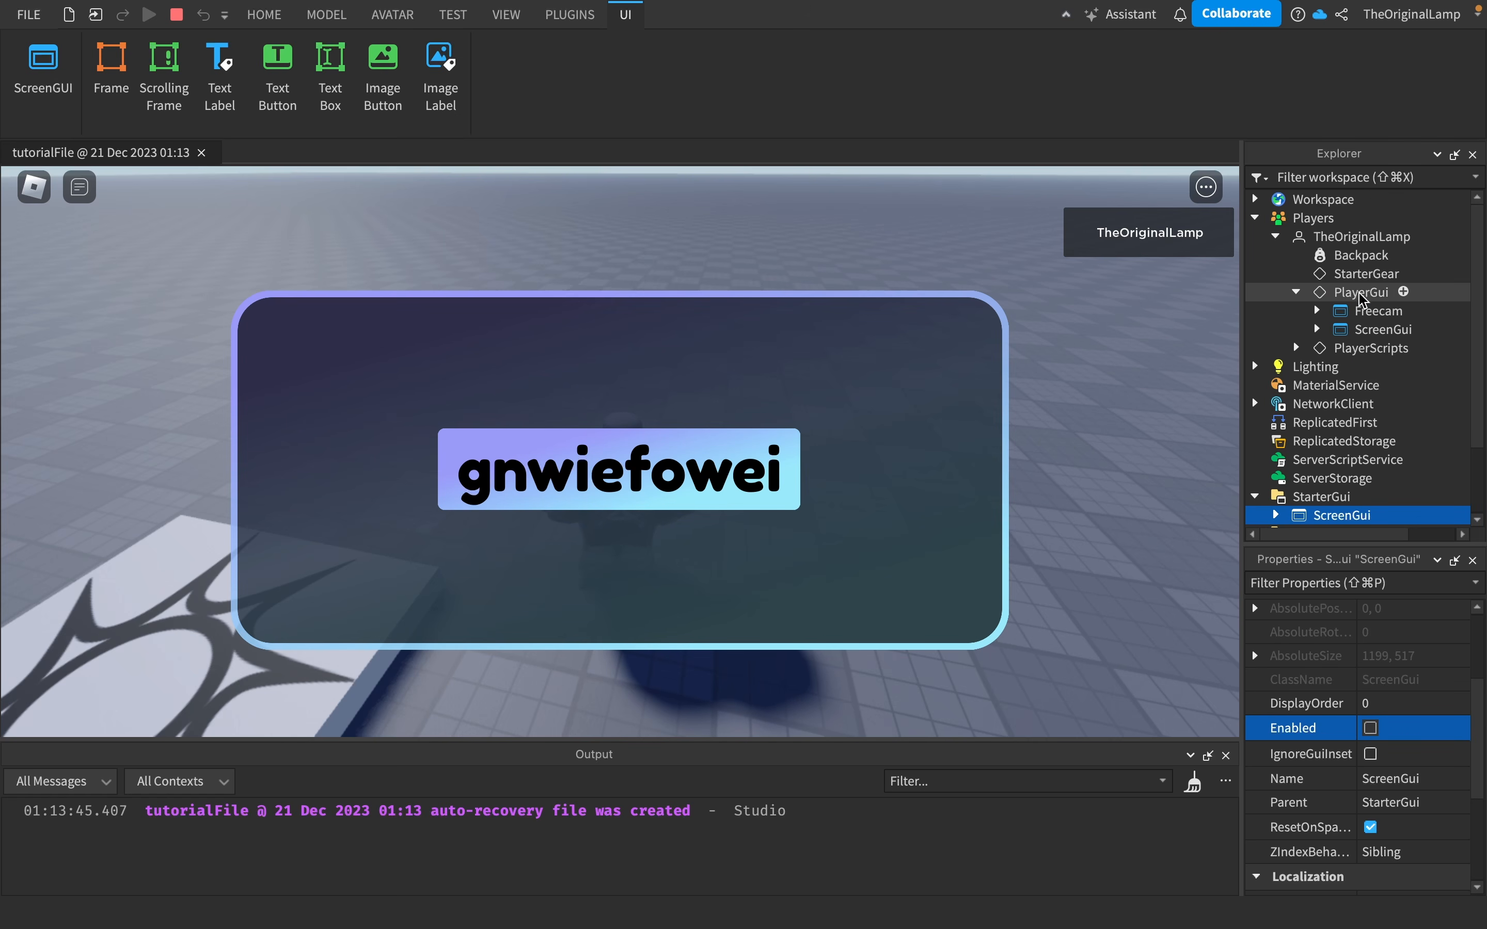
scroll(1333, 418, "down", 2)
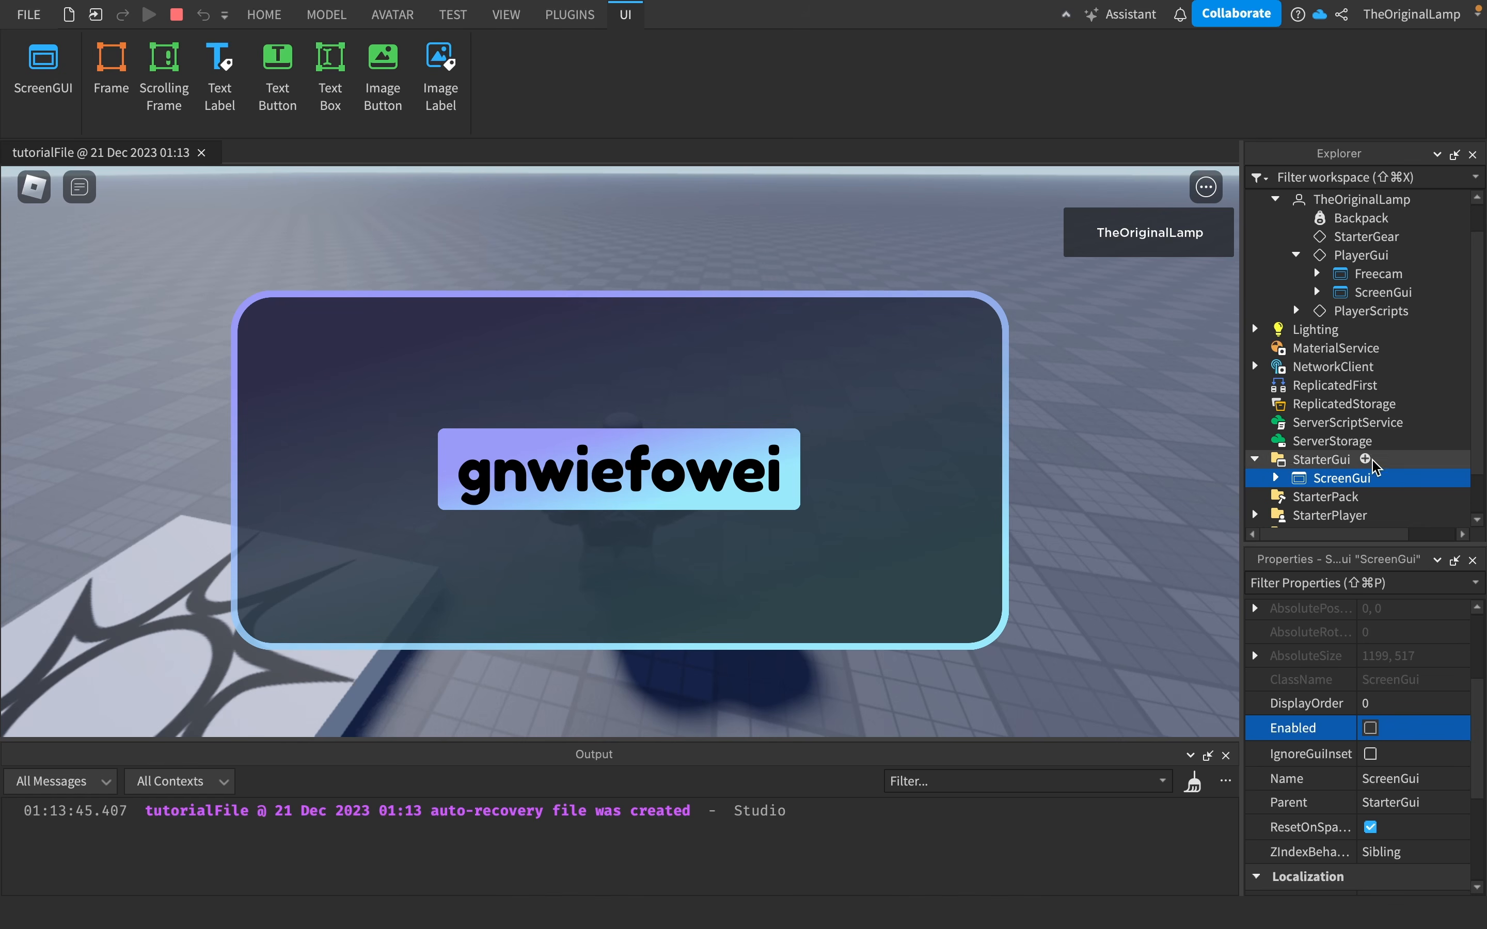
left_click(1370, 728)
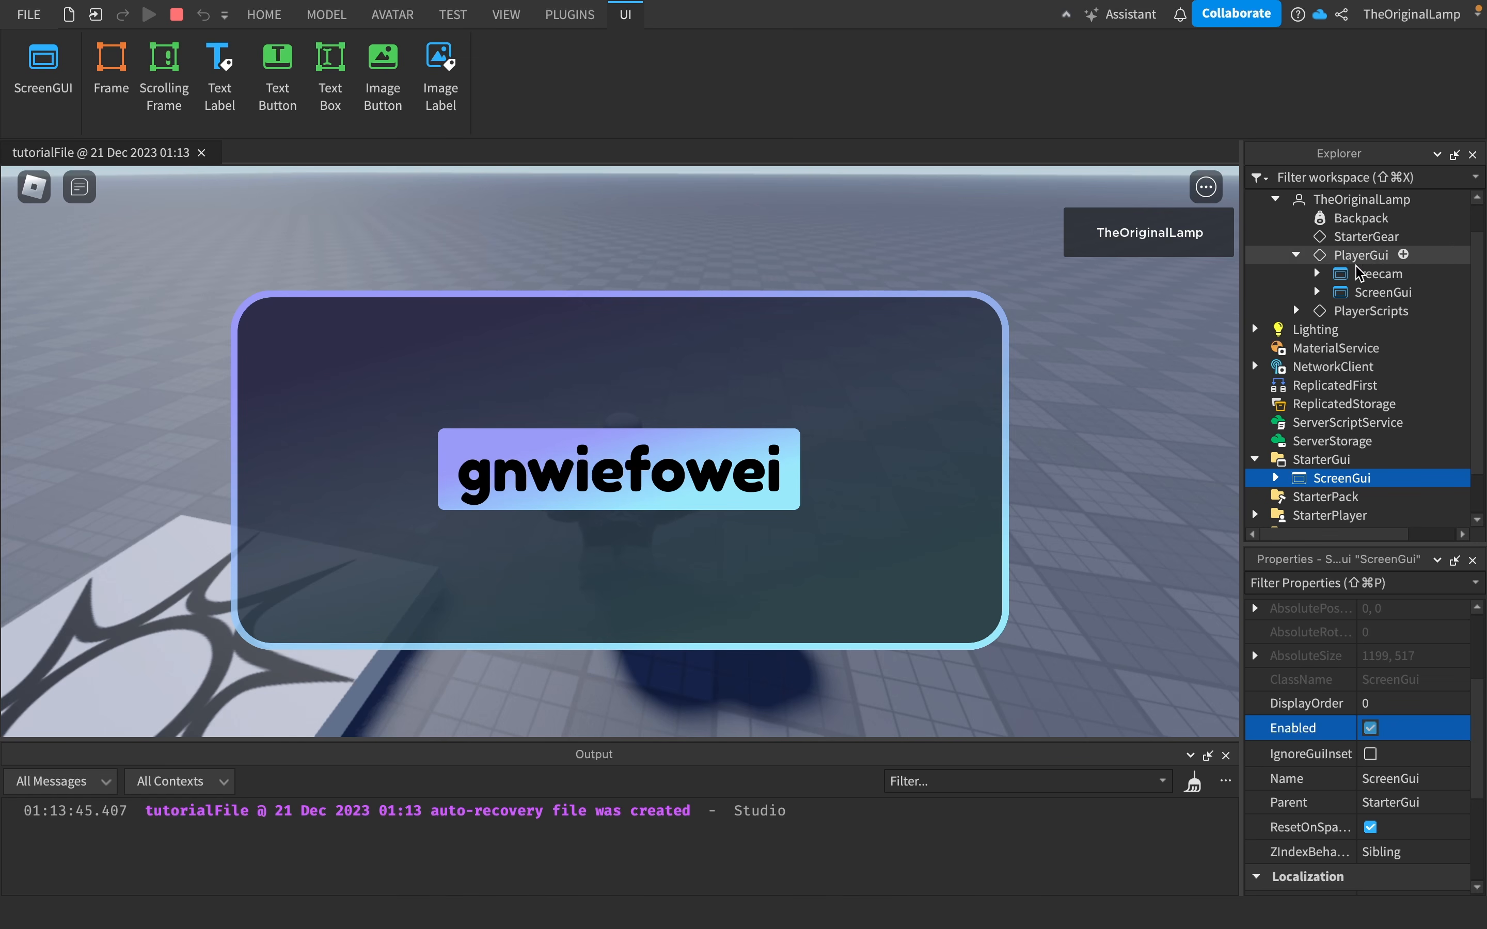
- Select the ScreenGui inside the player's PlayerGui and expand its contents
scroll(1424, 321, "up", 1)
scroll(1424, 321, "up", 2)
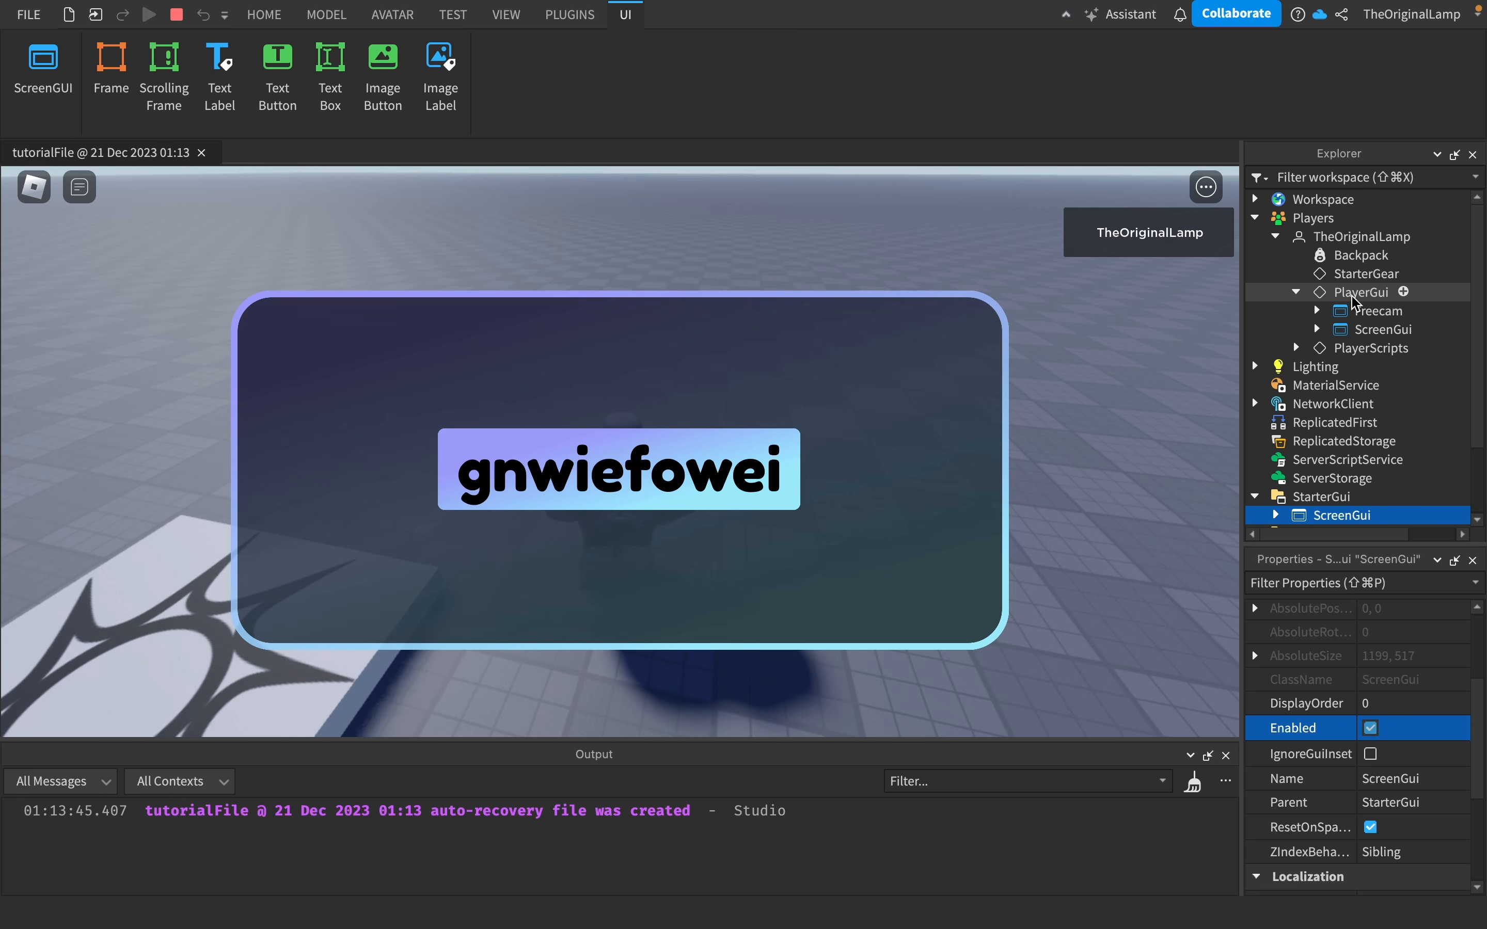
left_click(1379, 332)
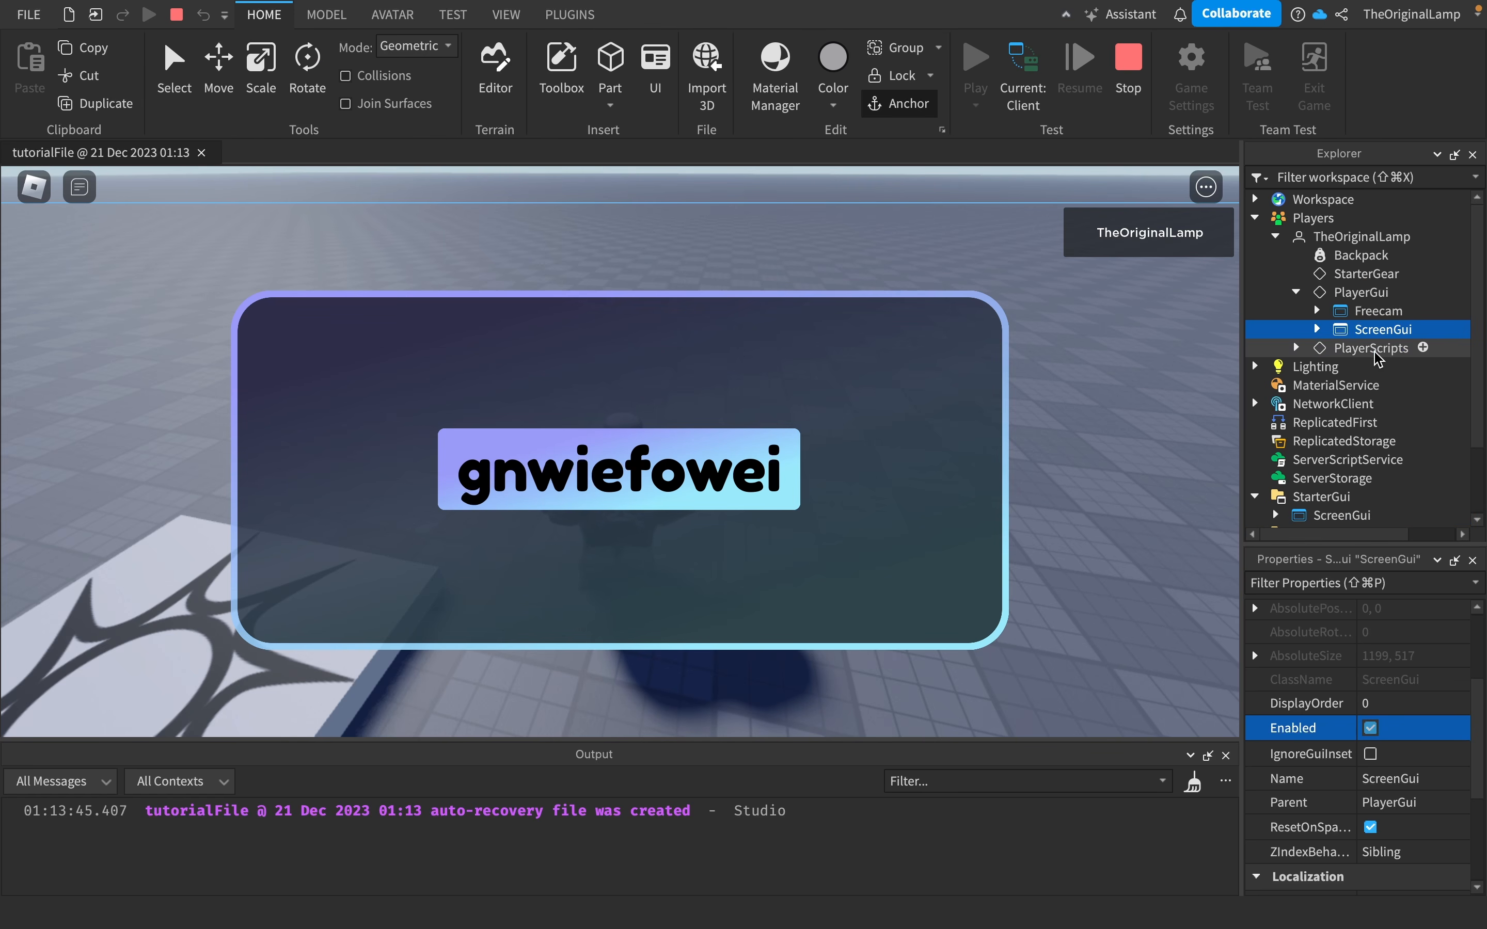
left_click(1374, 730)
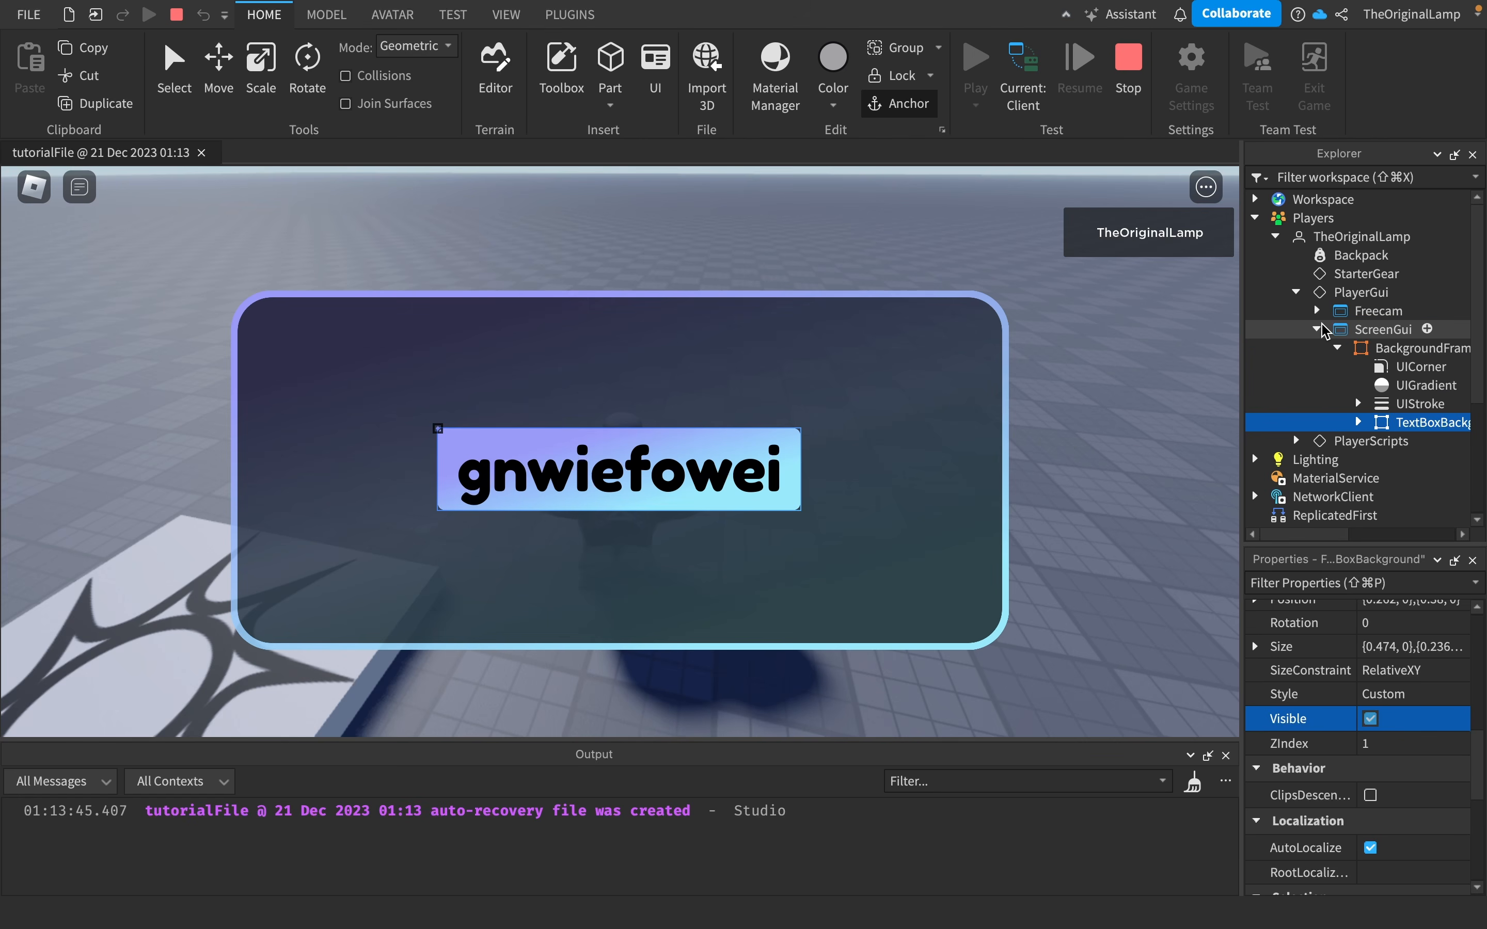
- Examine the PlayerGui hierarchy in the Explorer, then collapse PlayerGui and the player entry
scroll(1354, 395, "right", 5)
scroll(1378, 377, "left", 3)
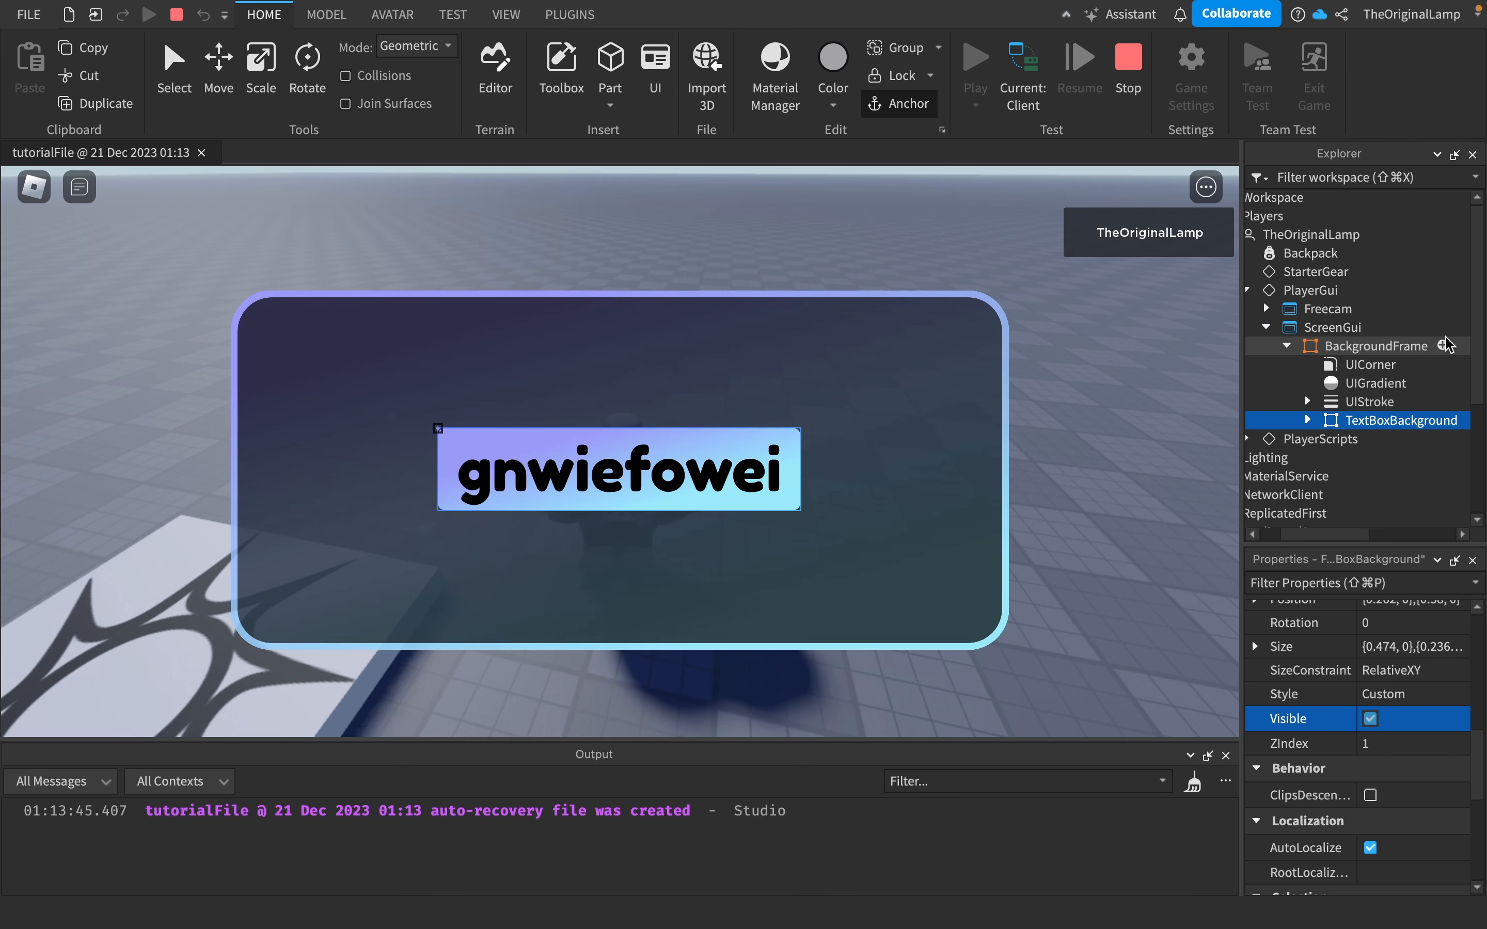
scroll(1406, 399, "right", 3)
scroll(1397, 430, "left", 3)
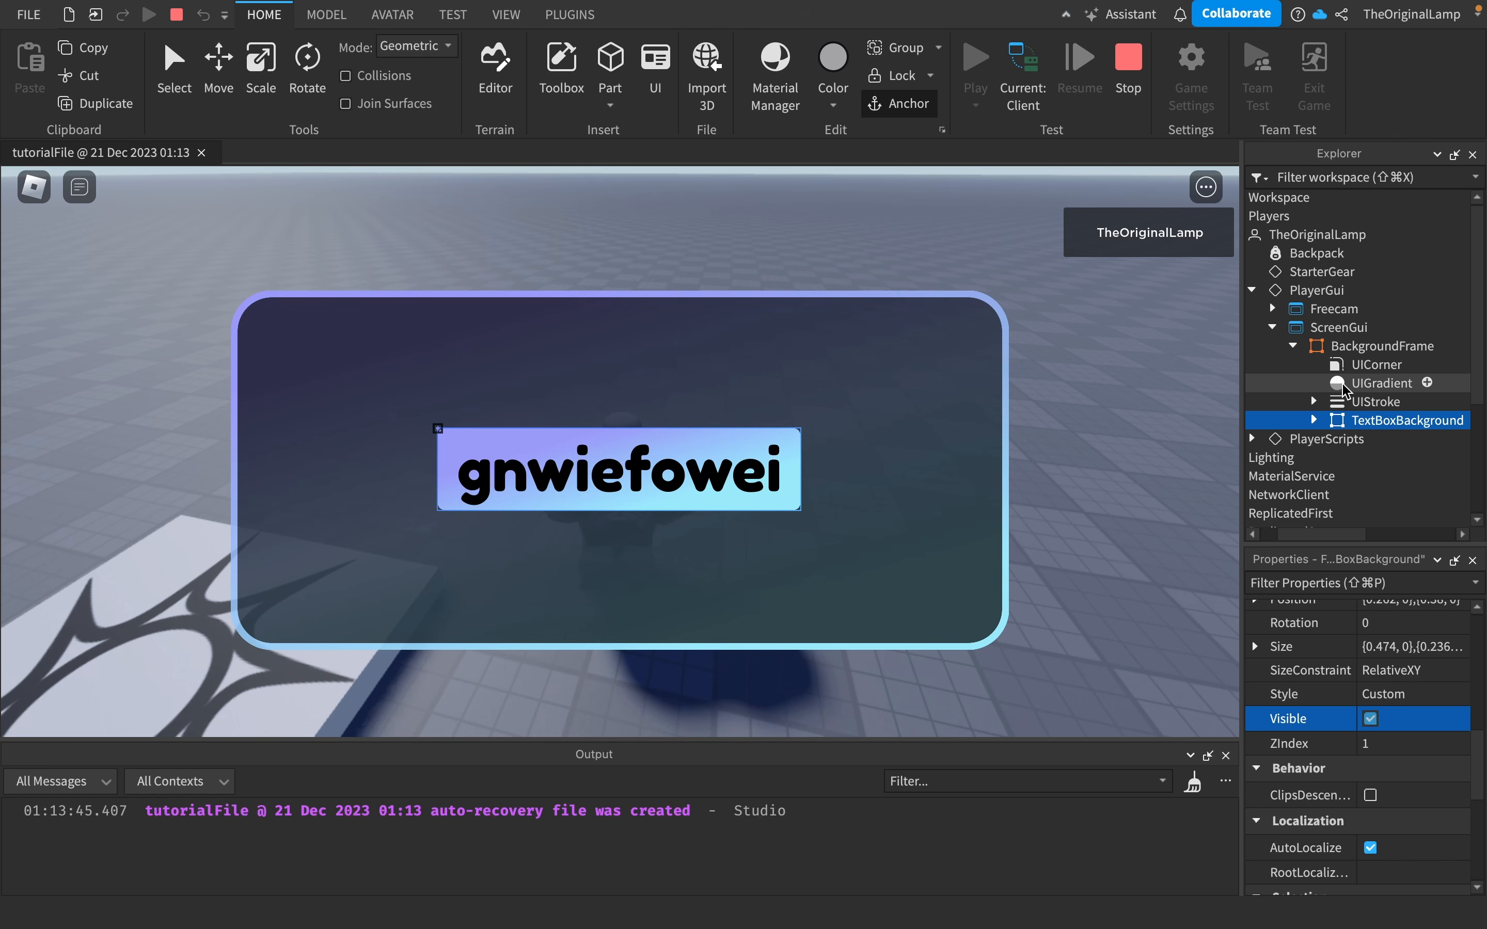
scroll(1322, 346, "left", 1)
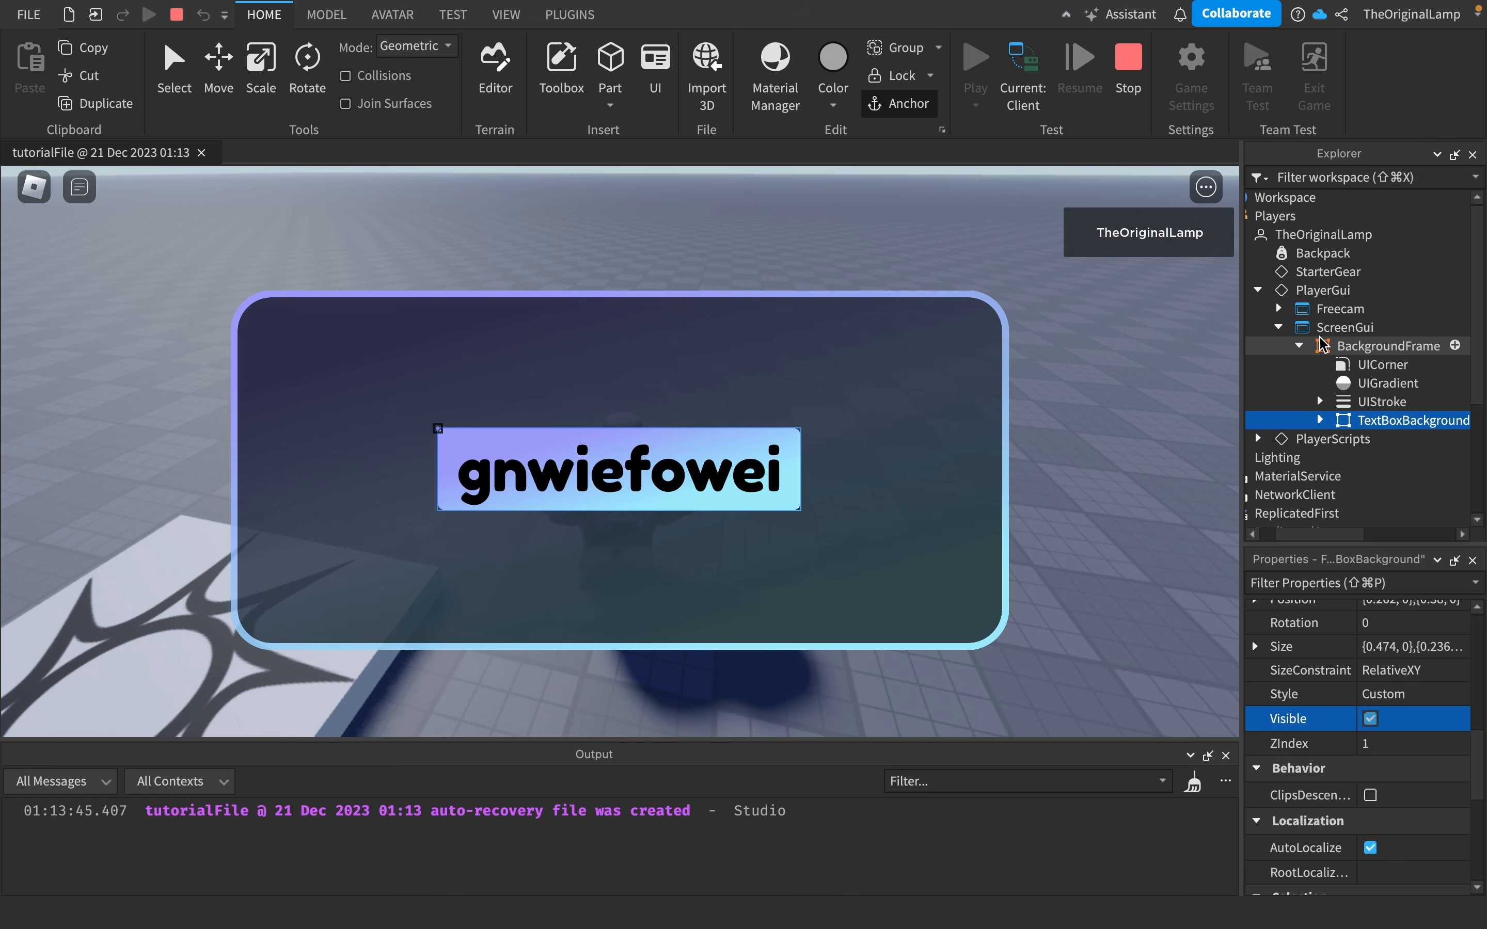
scroll(1333, 344, "left", 3)
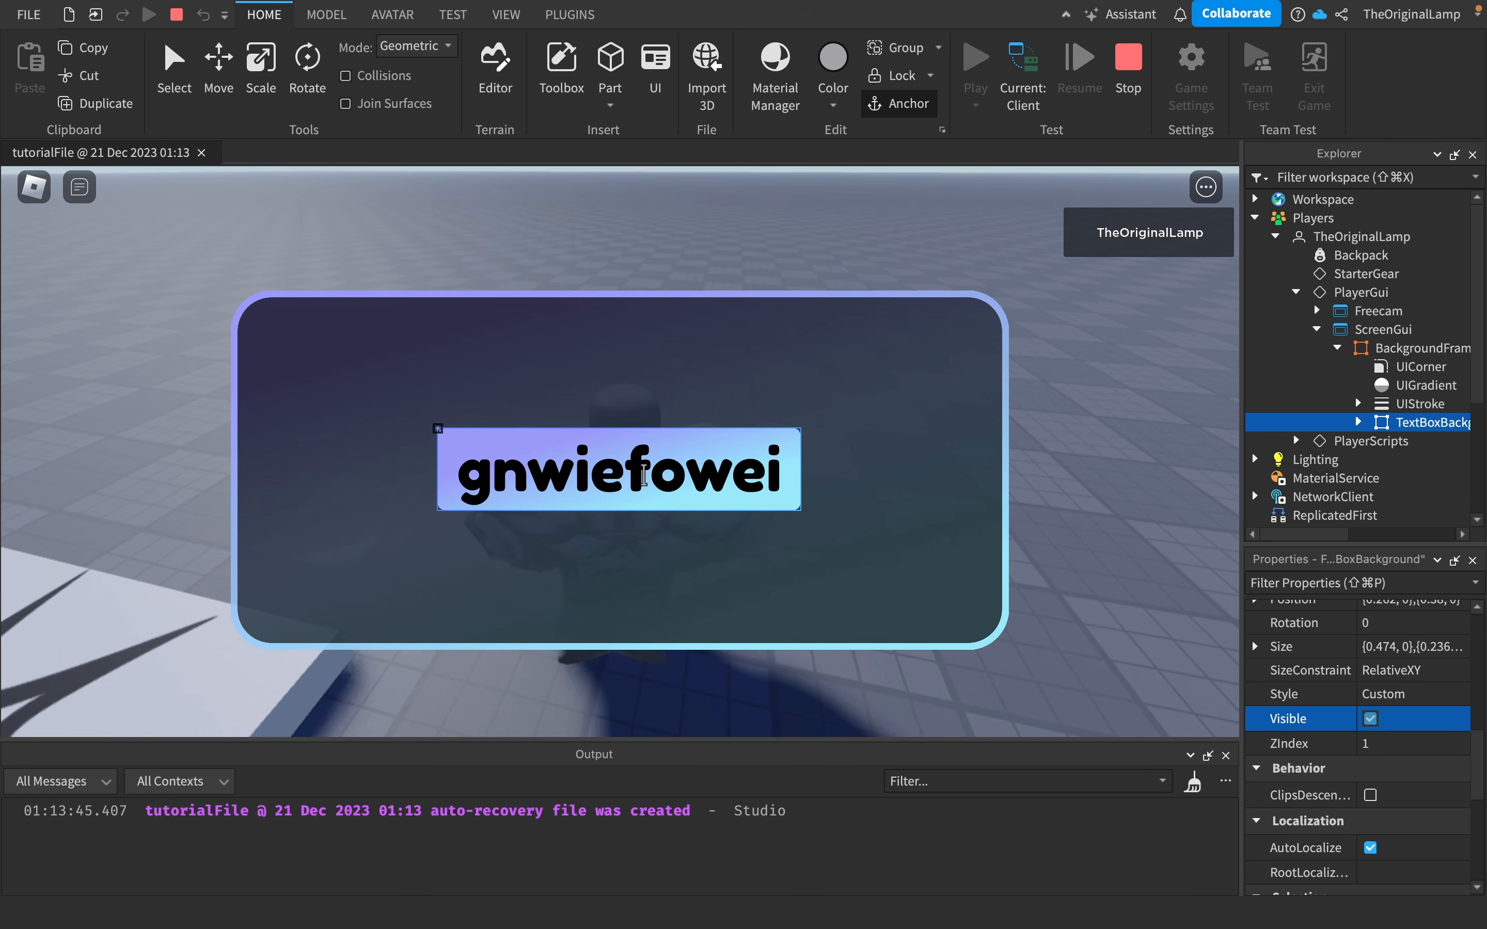
left_click(1297, 291)
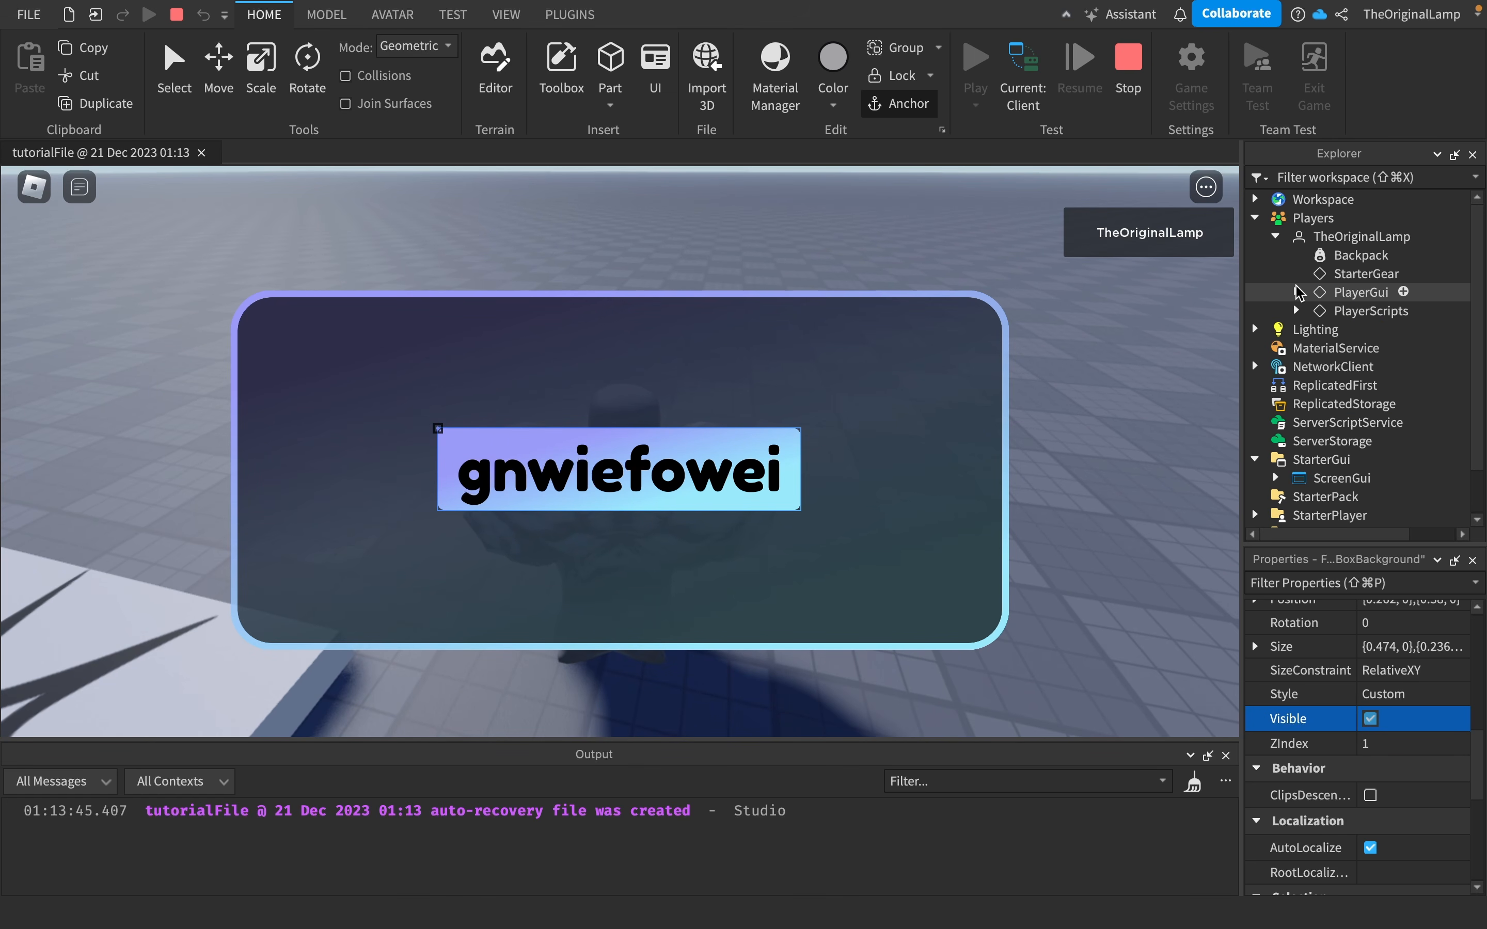
left_click(1276, 238)
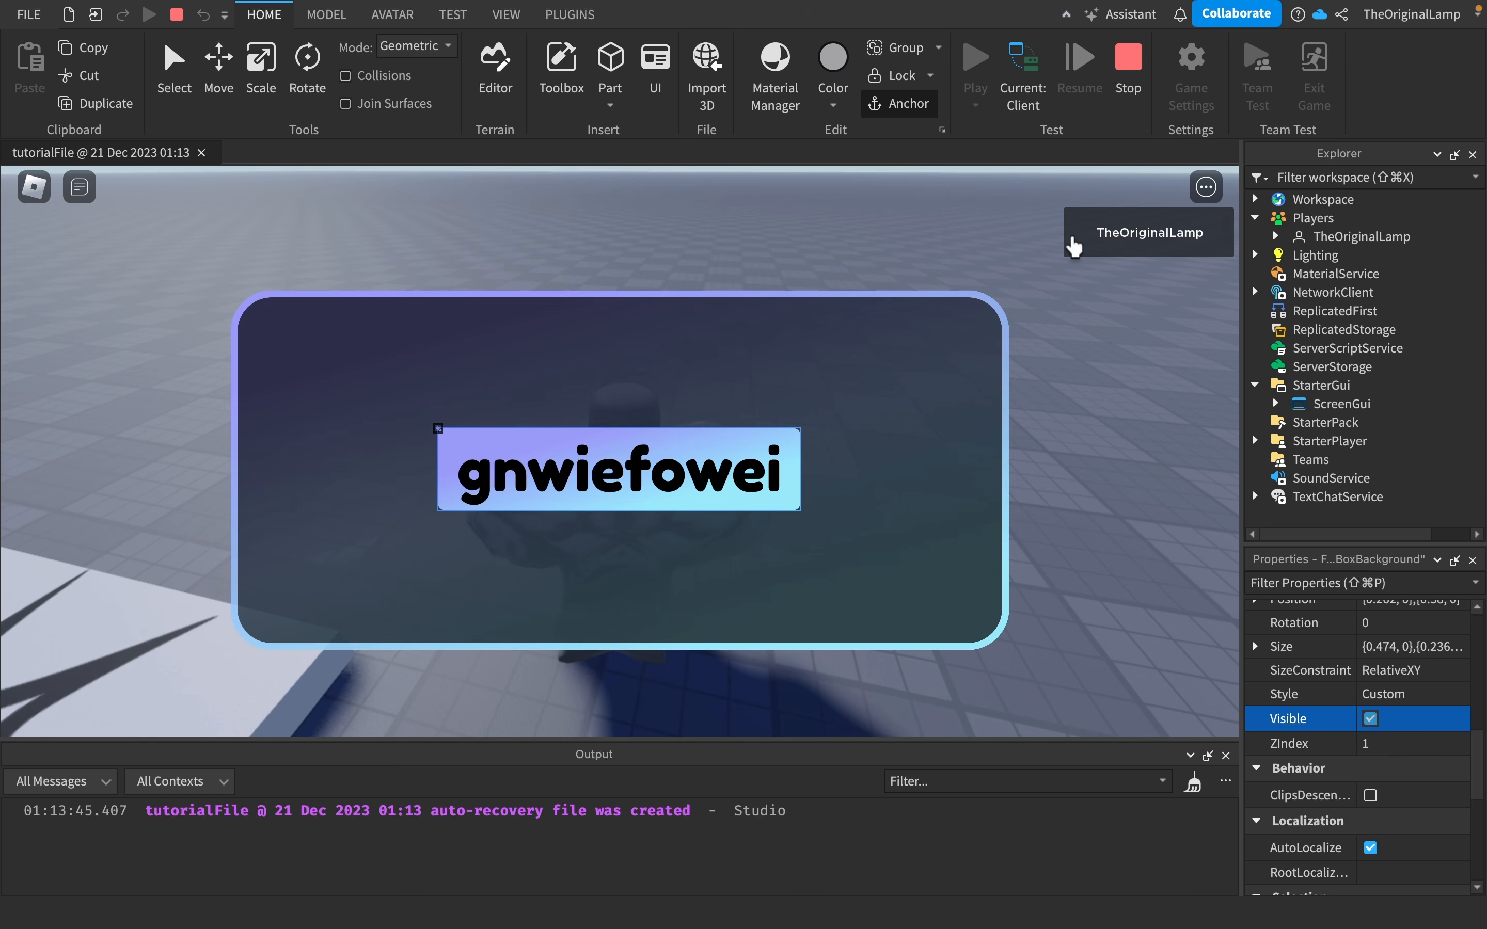
- Enter "Part" into the in-game TextBox to test typing
left_click(584, 488)
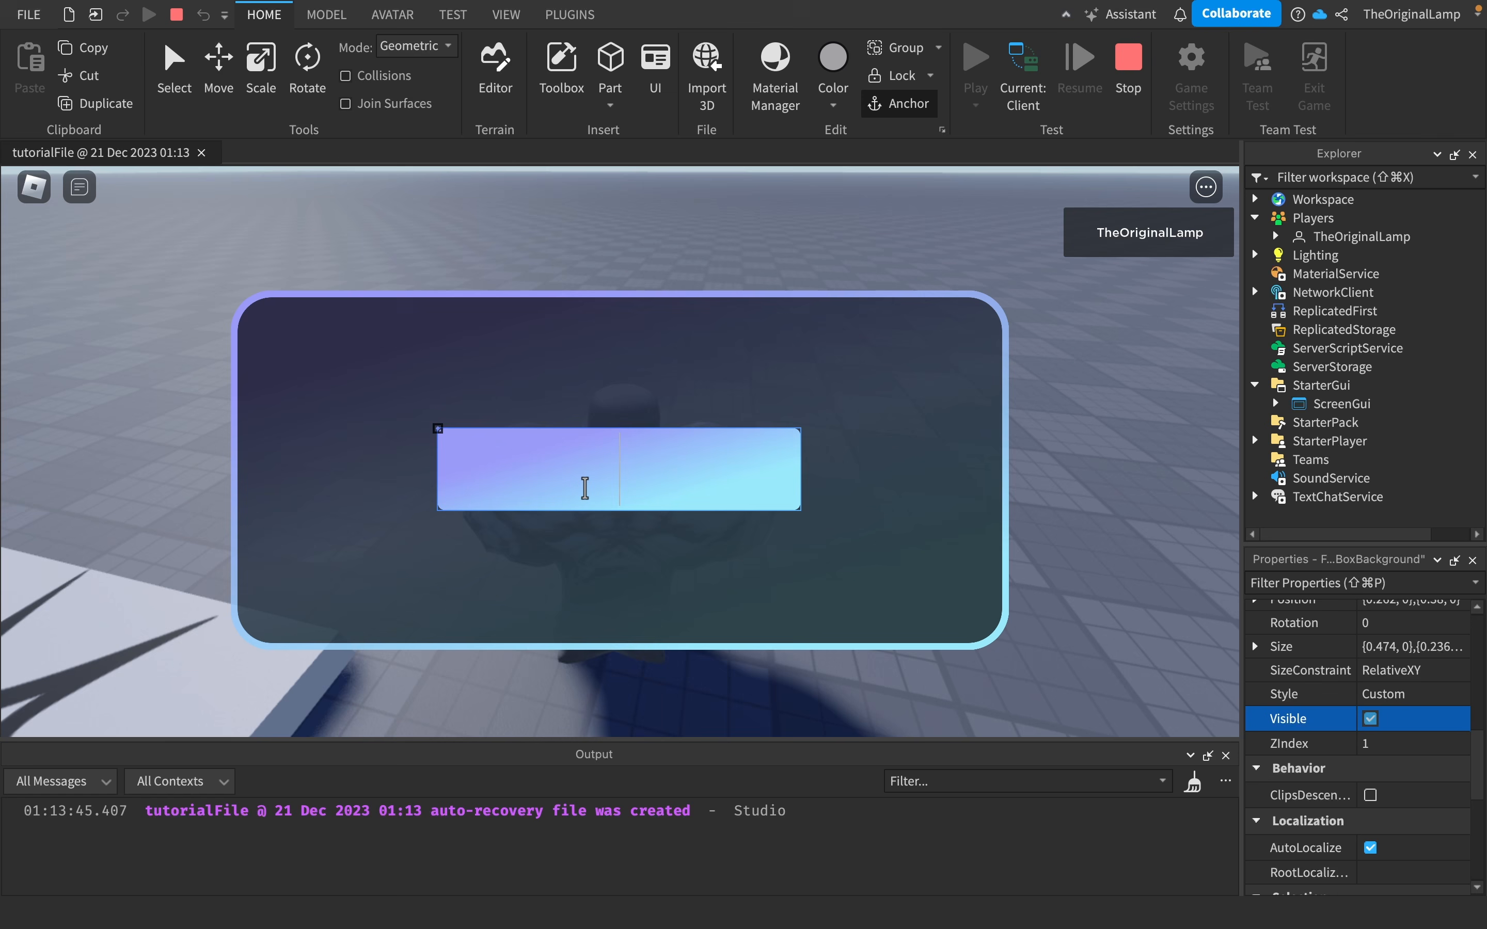
type("Part")
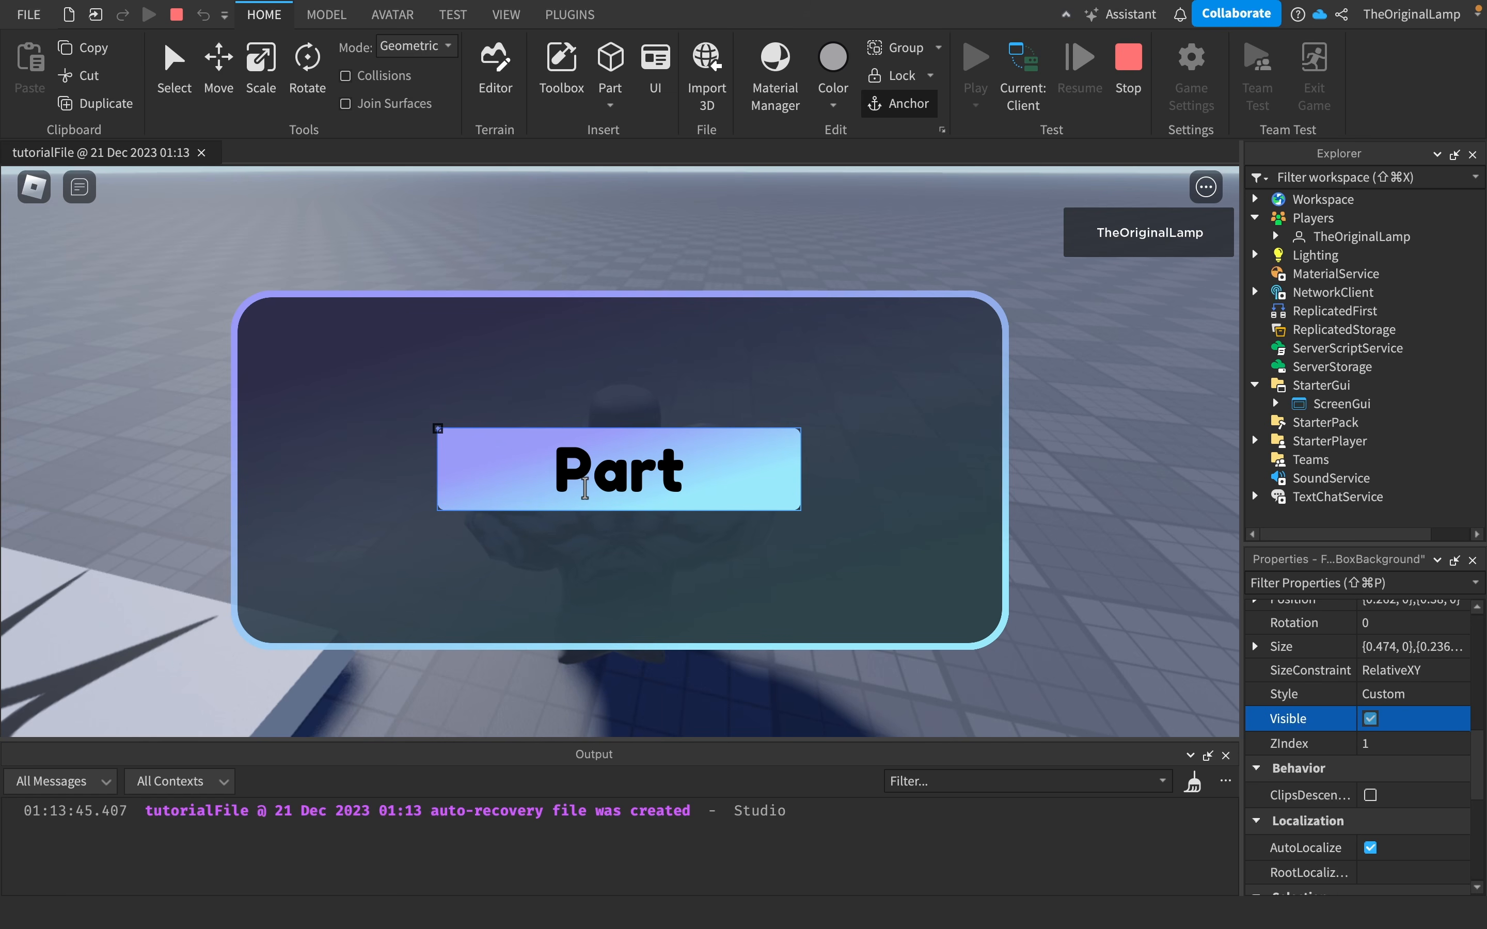
right_click_drag(1196, 417, 898, 364)
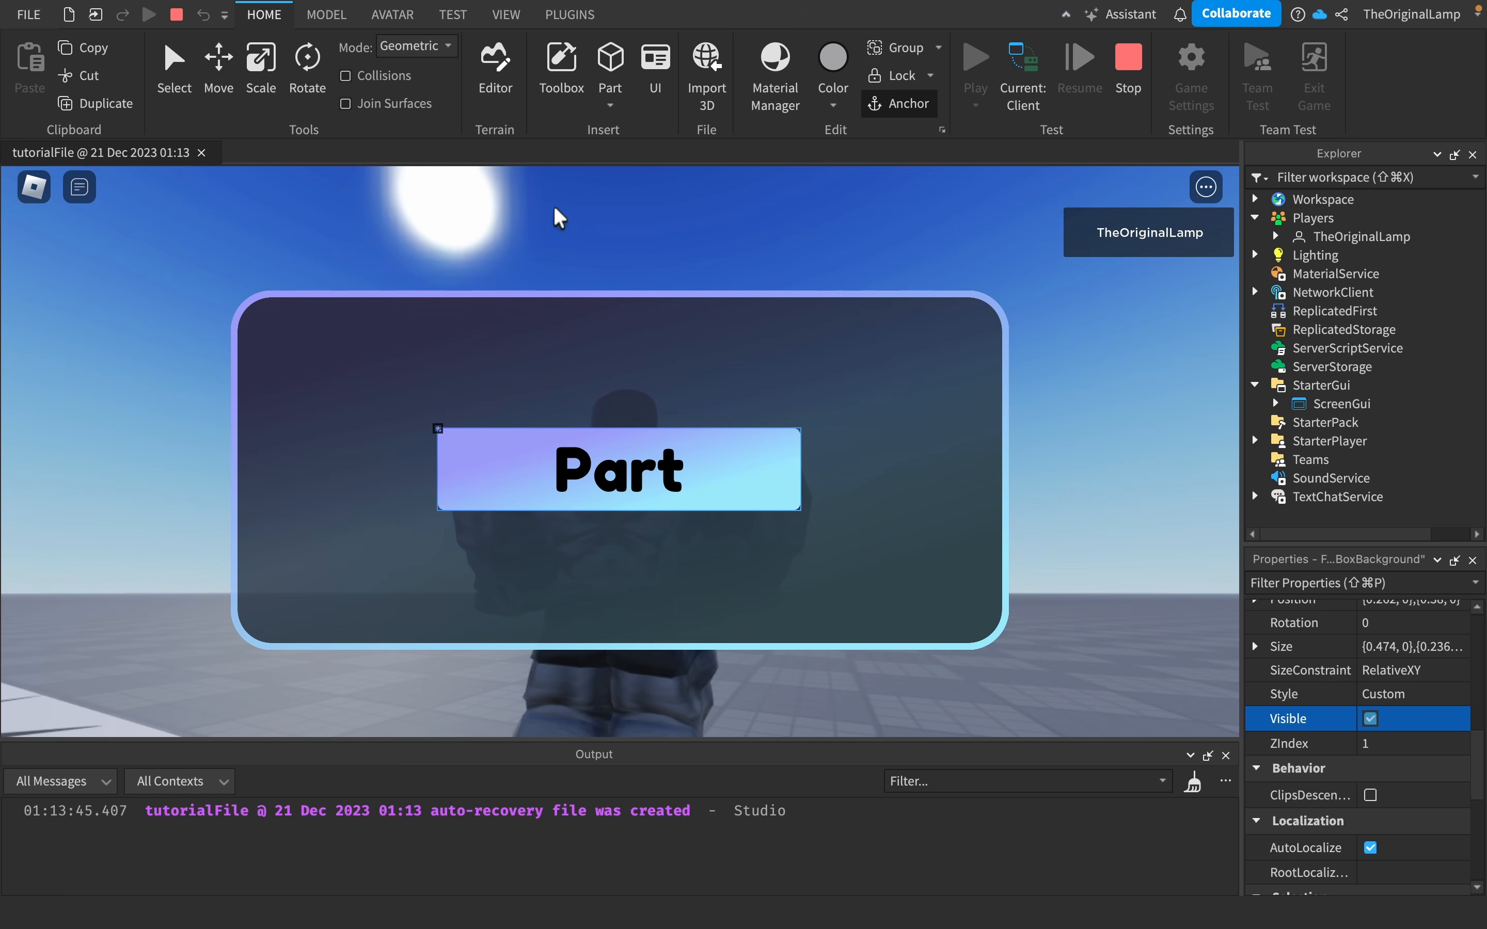
right_click_drag(1049, 413, 1054, 418)
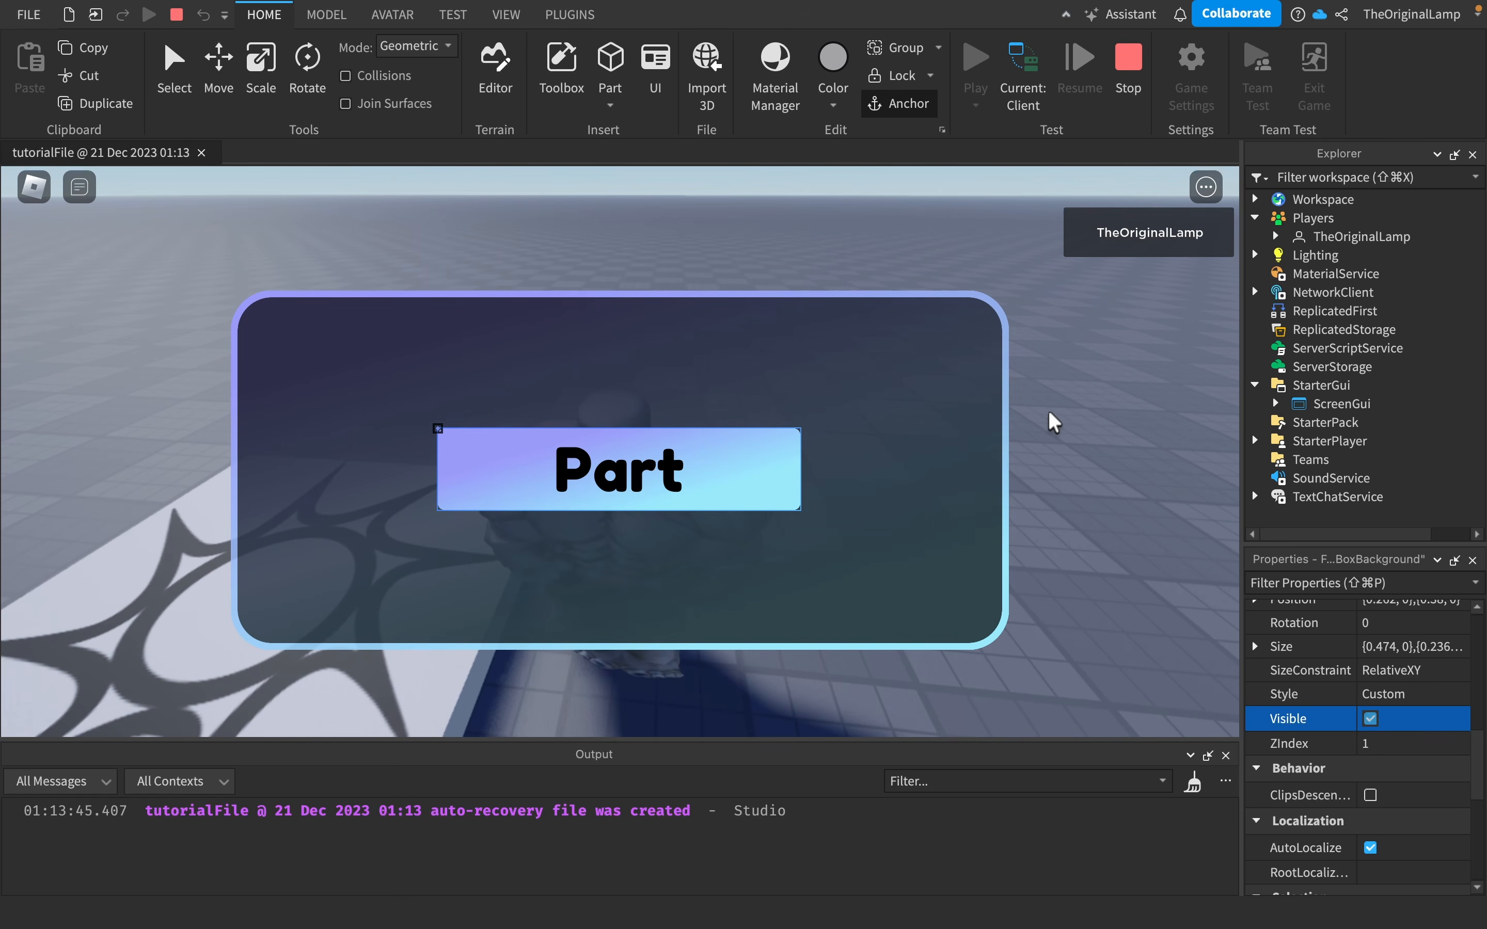
- Stop the playtest session
left_click(1128, 74)
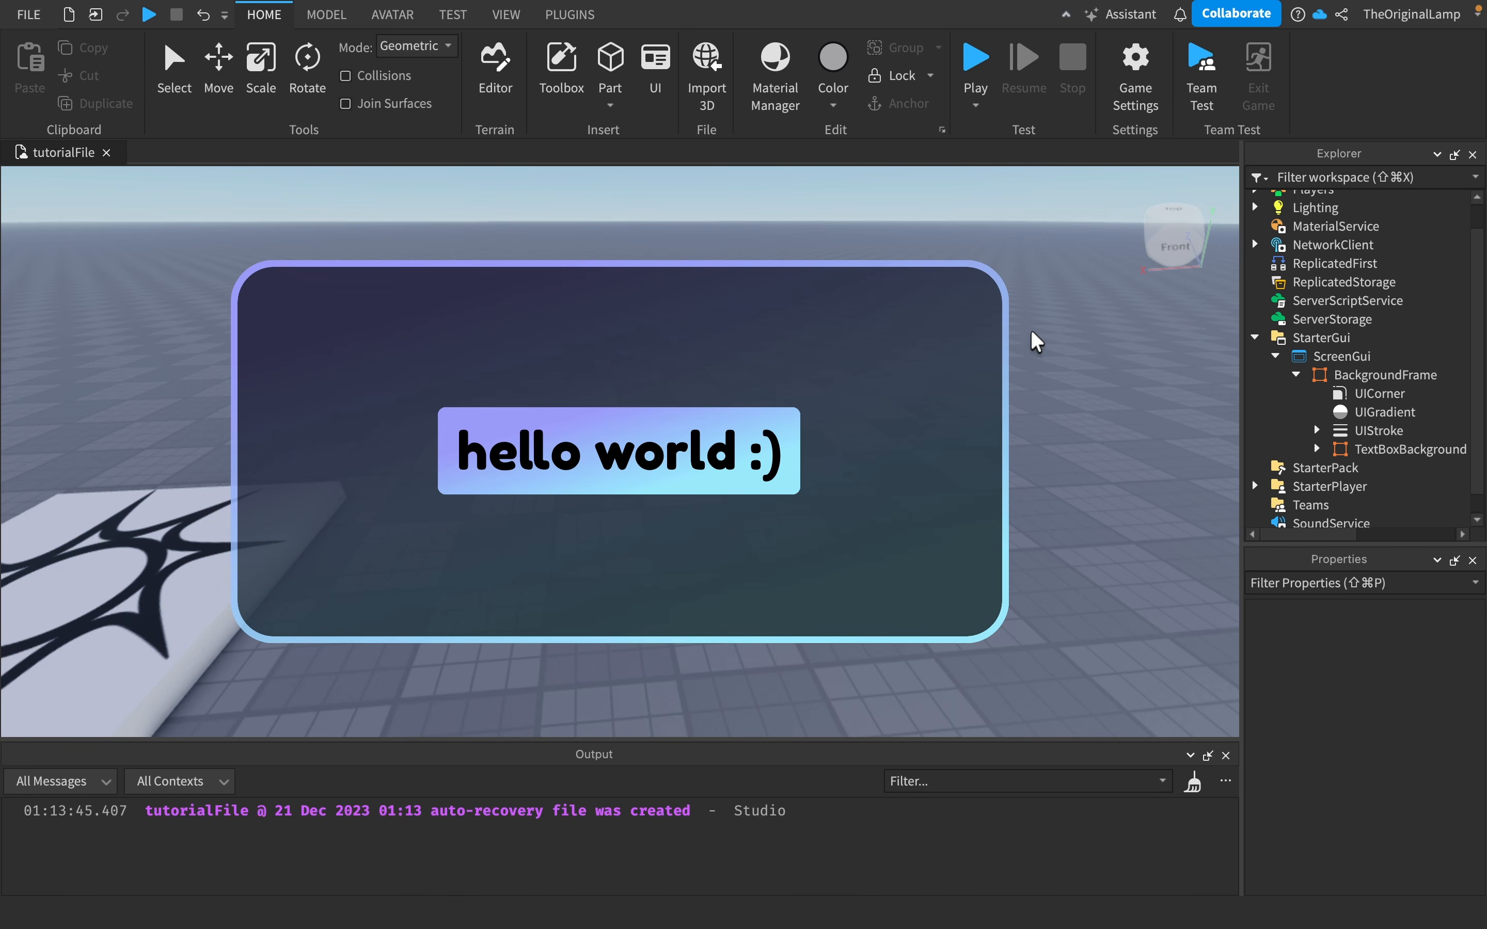
left_click(29, 15)
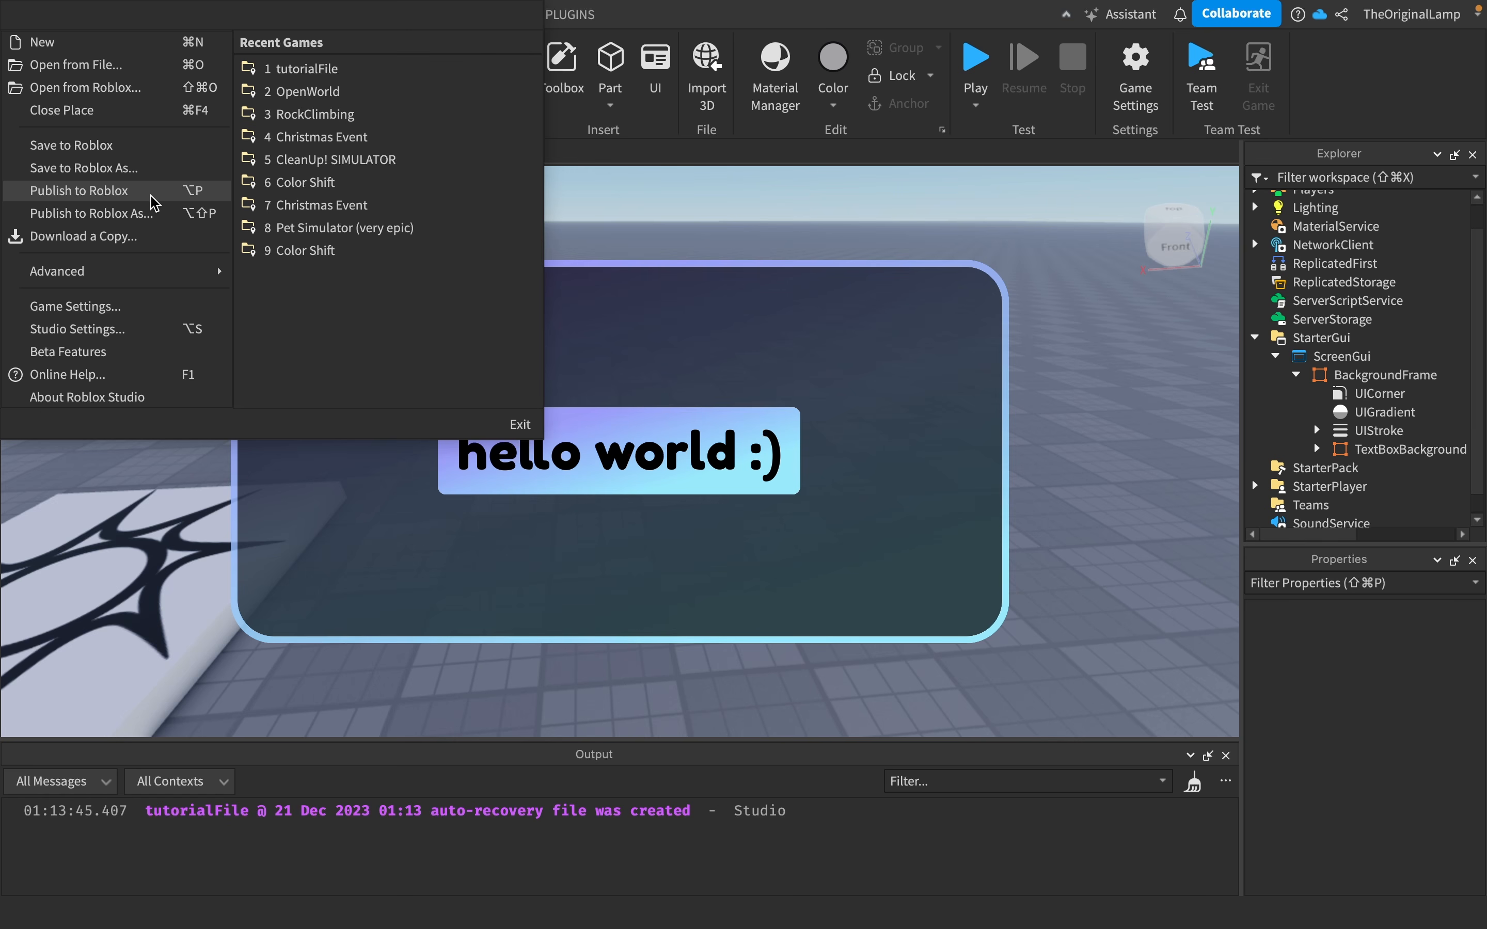
left_click(150, 213)
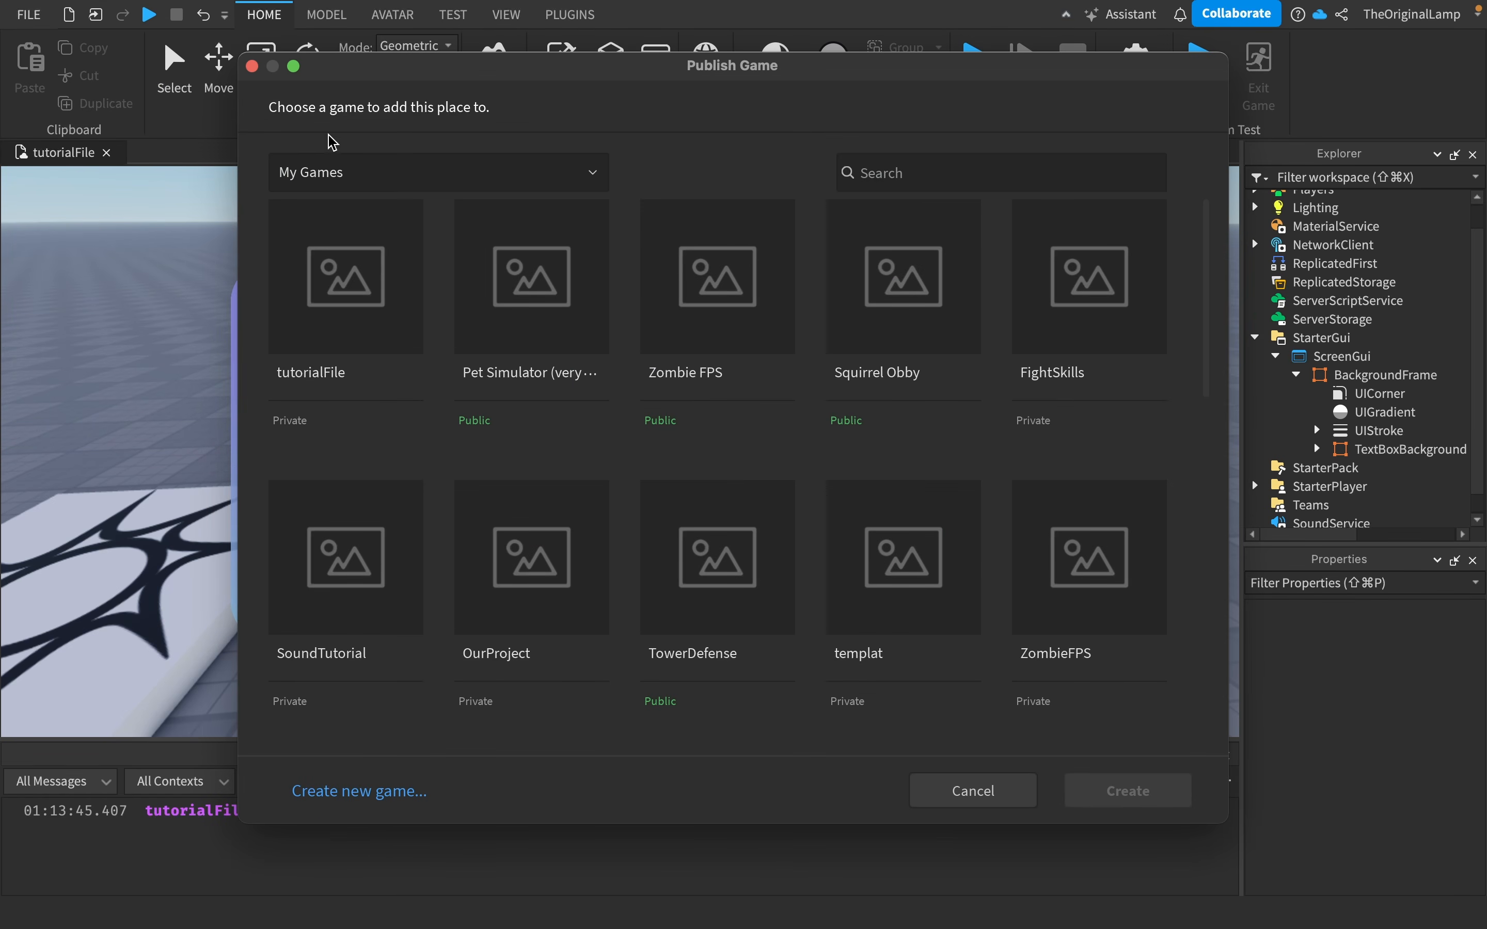
left_click(990, 788)
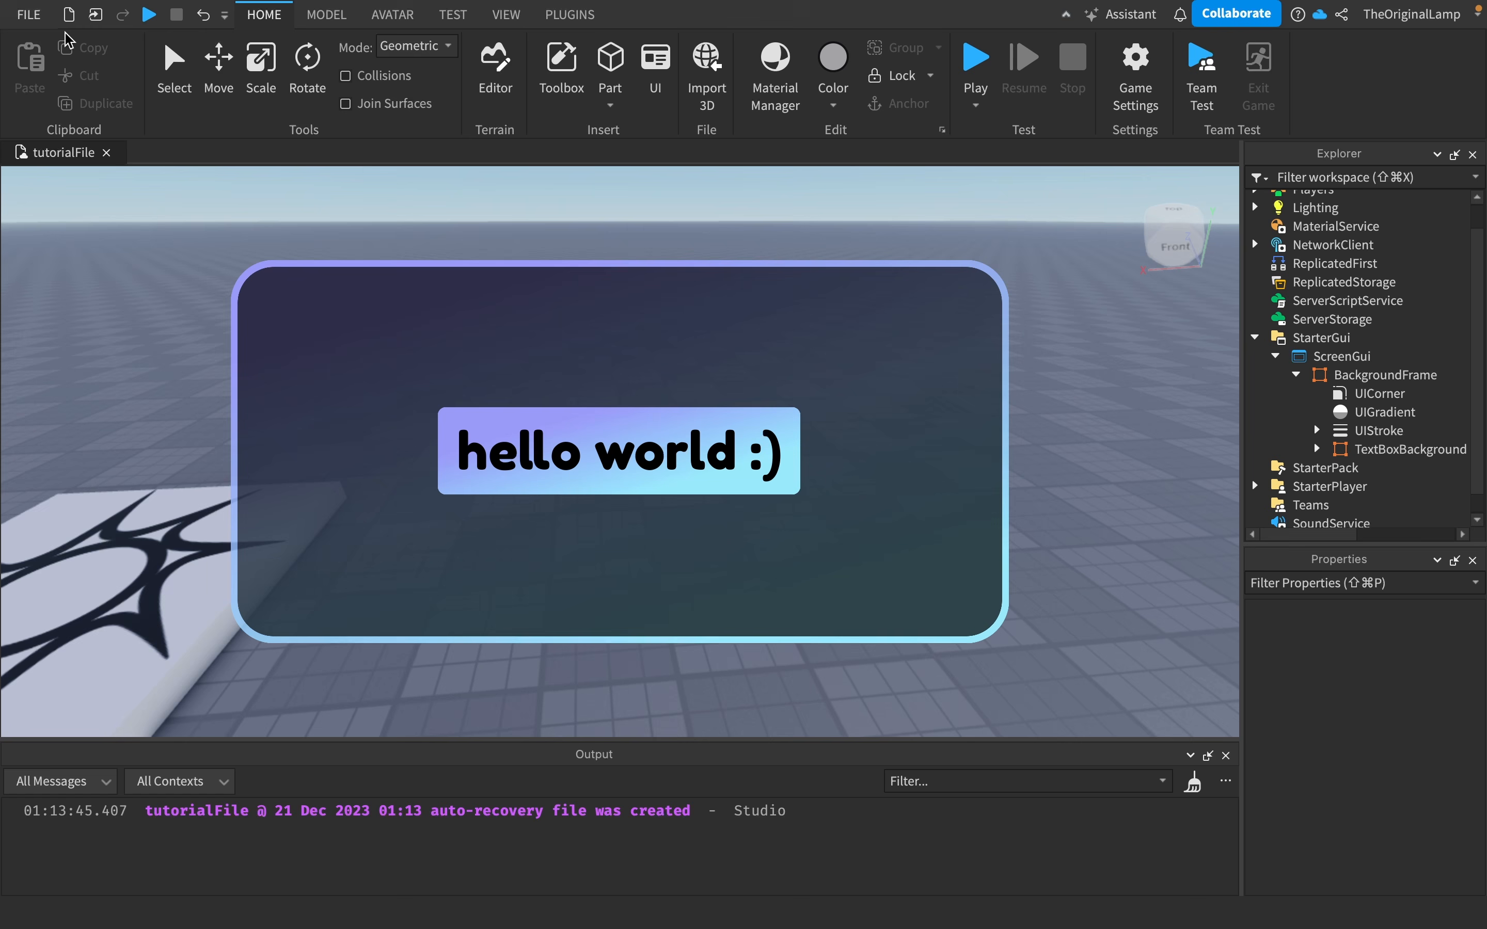
- Publish the place to Roblox, saving changes to tutorialFile, and collapse StarterGui in the Explorer
left_click(29, 14)
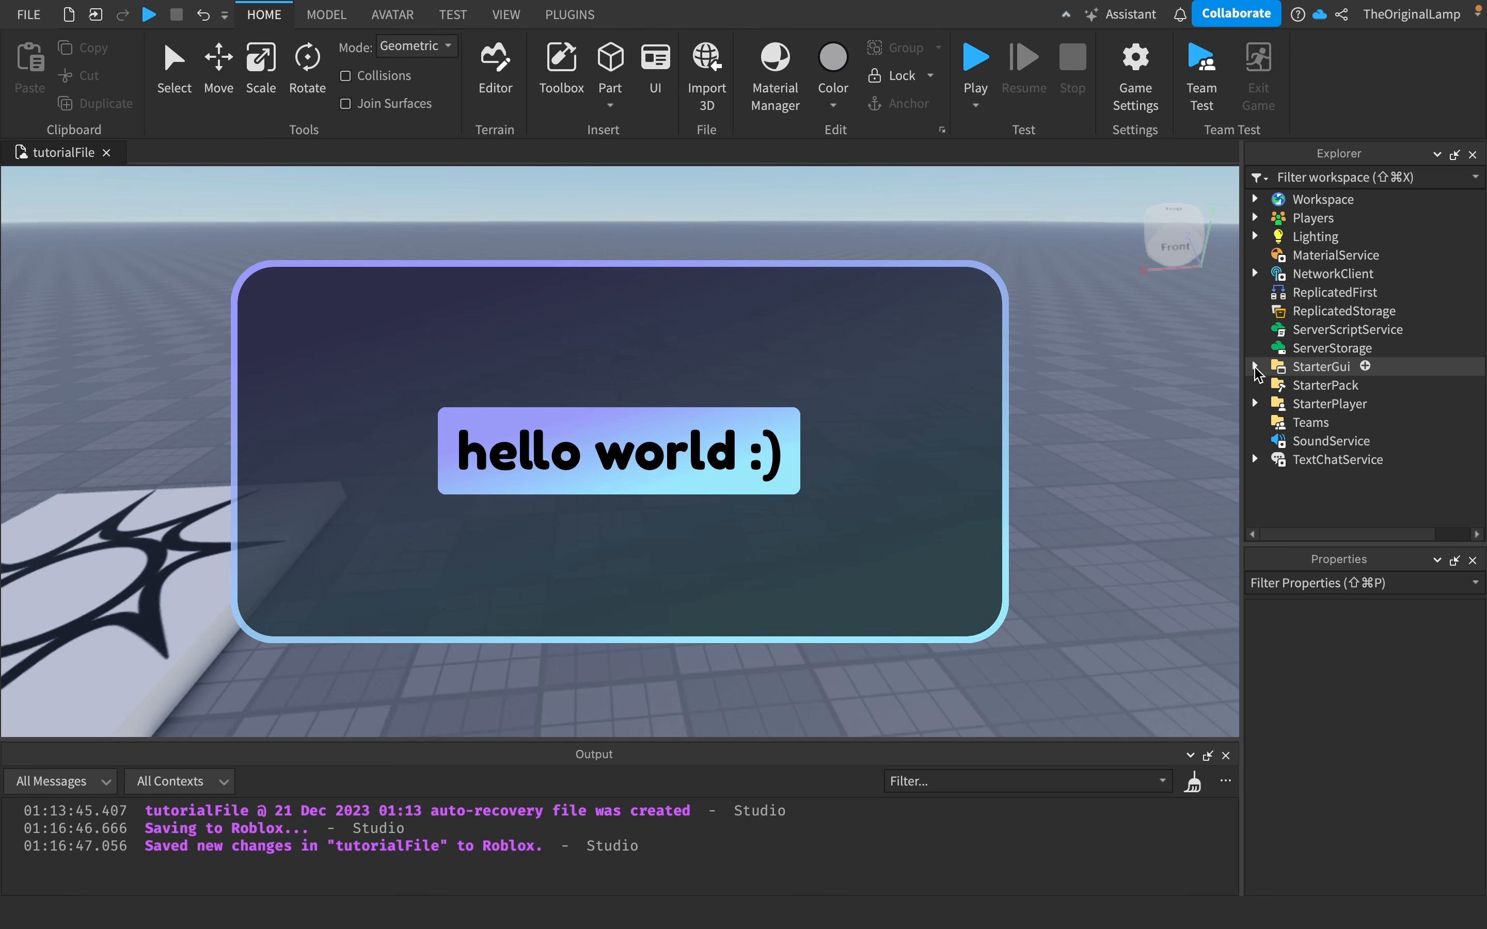
left_click(1255, 367)
right_click_drag(1110, 357, 1111, 358)
right_click(1111, 357)
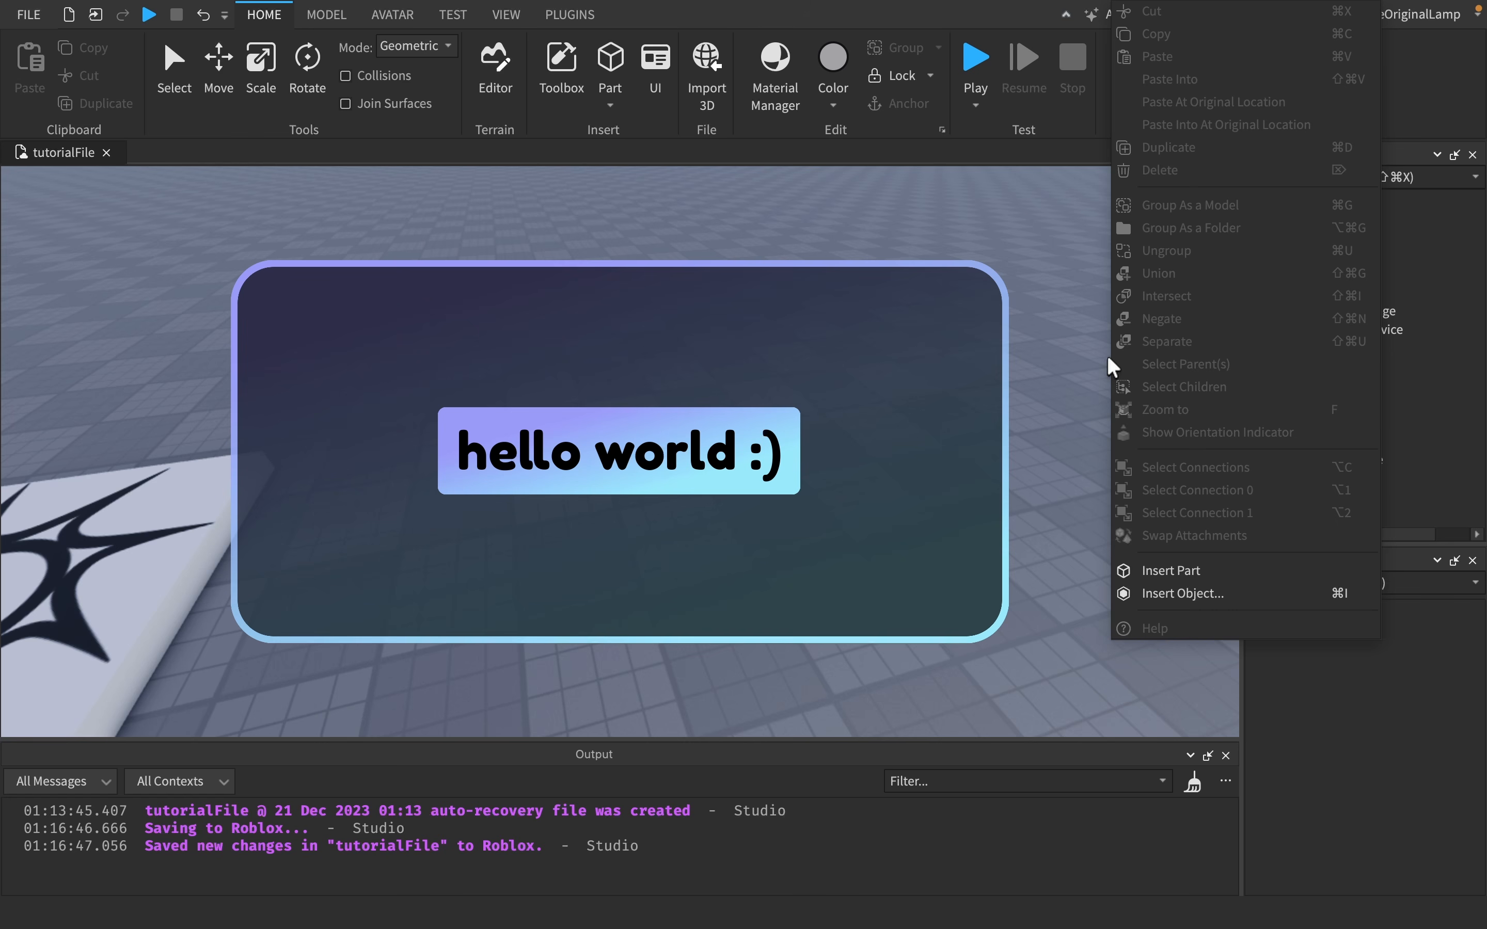
left_click(1070, 322)
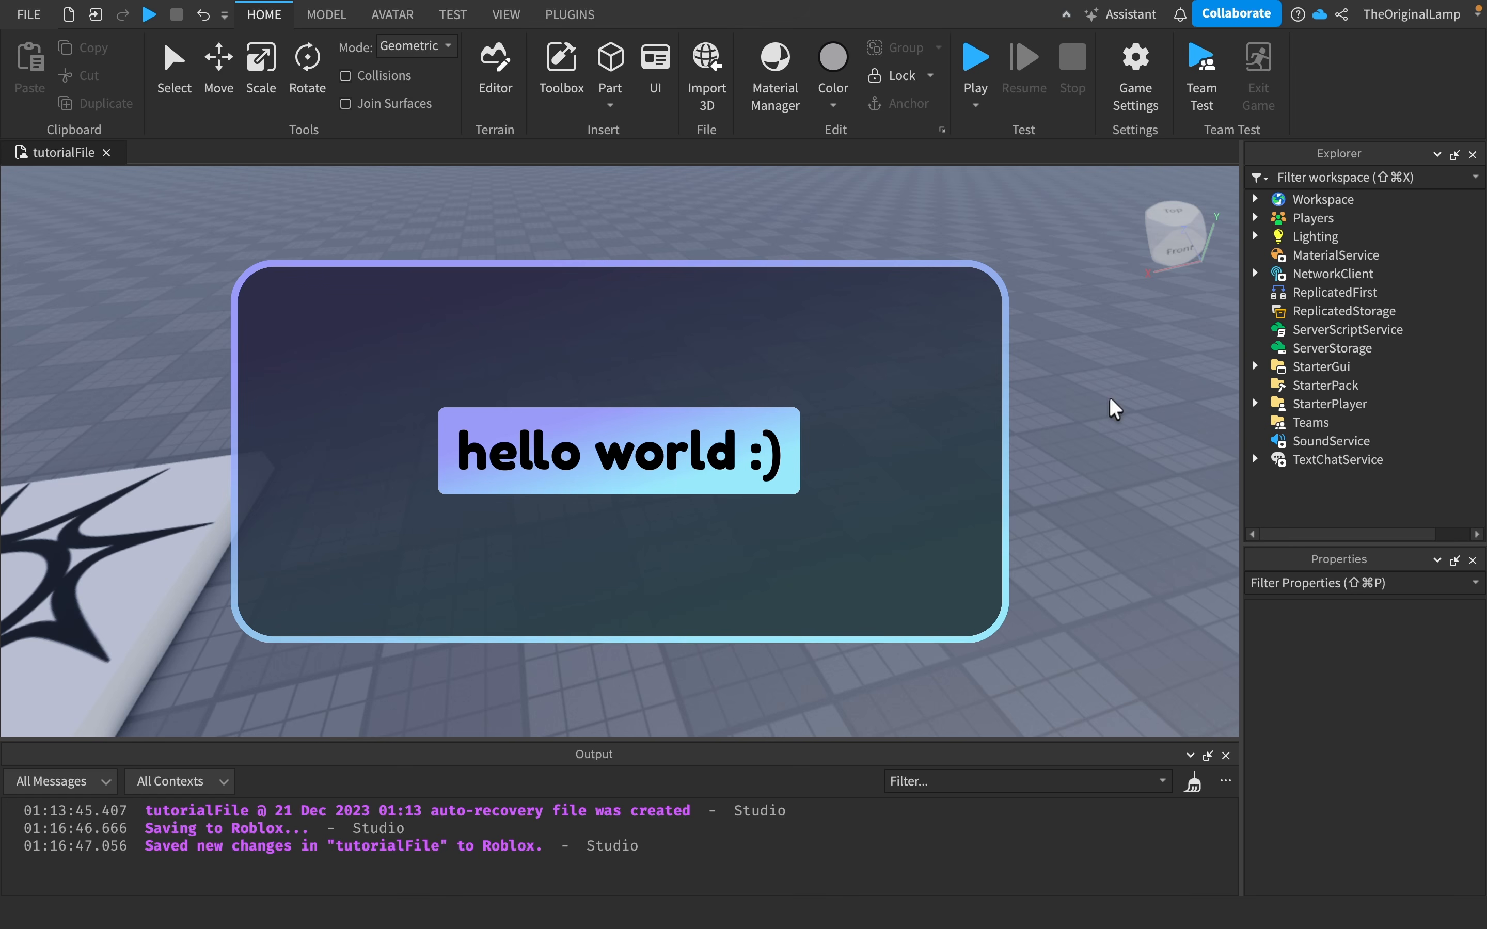
right_click_drag(1109, 396, 1110, 423)
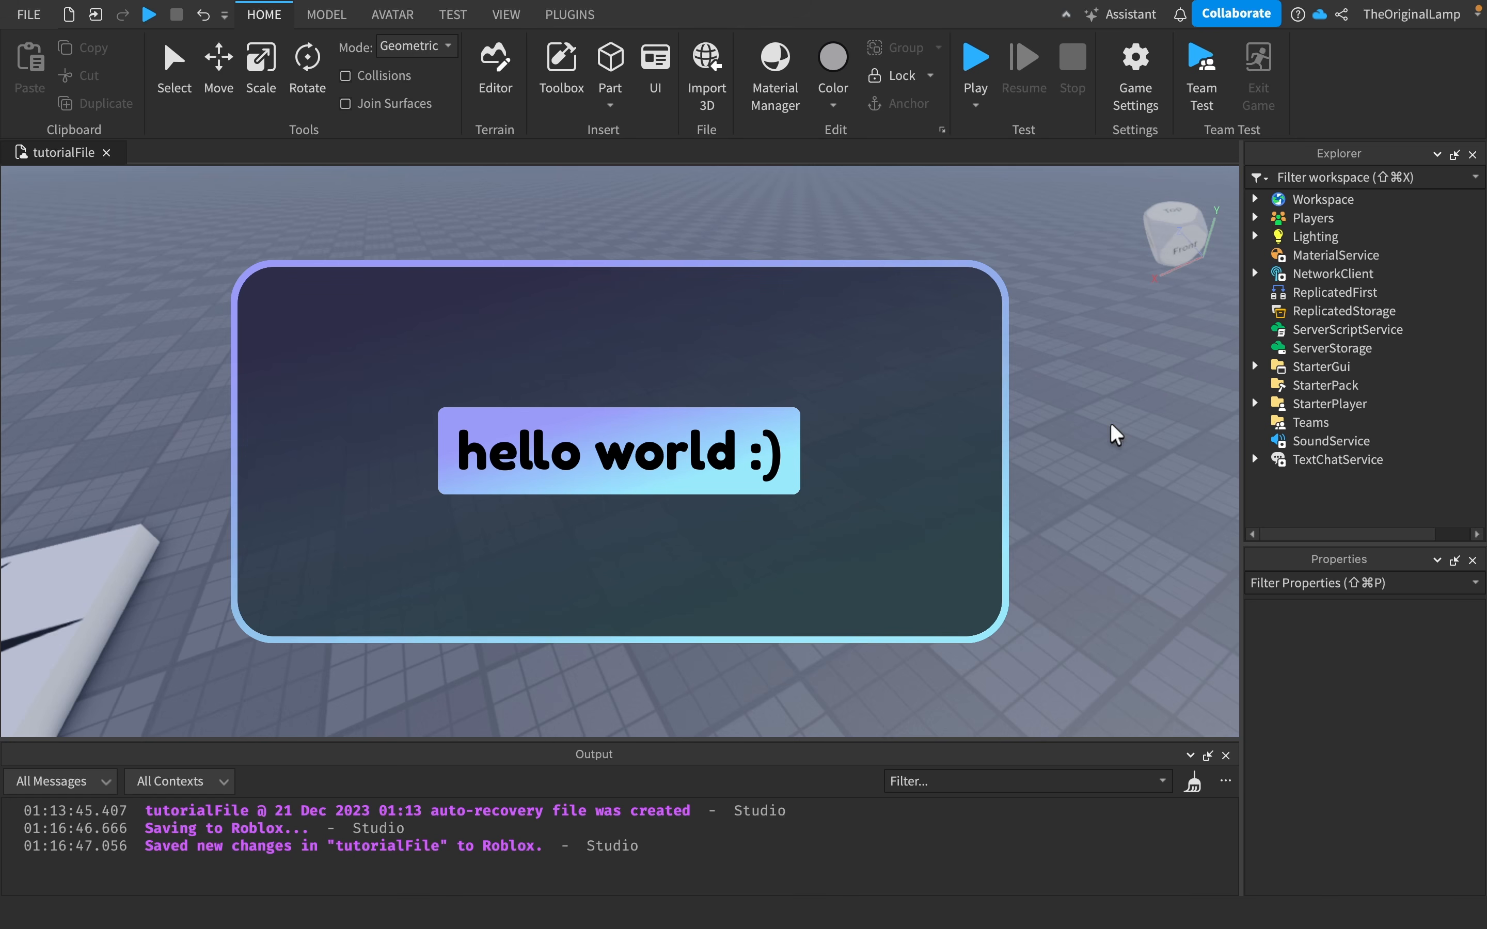
right_click_drag(1110, 423, 1064, 414)
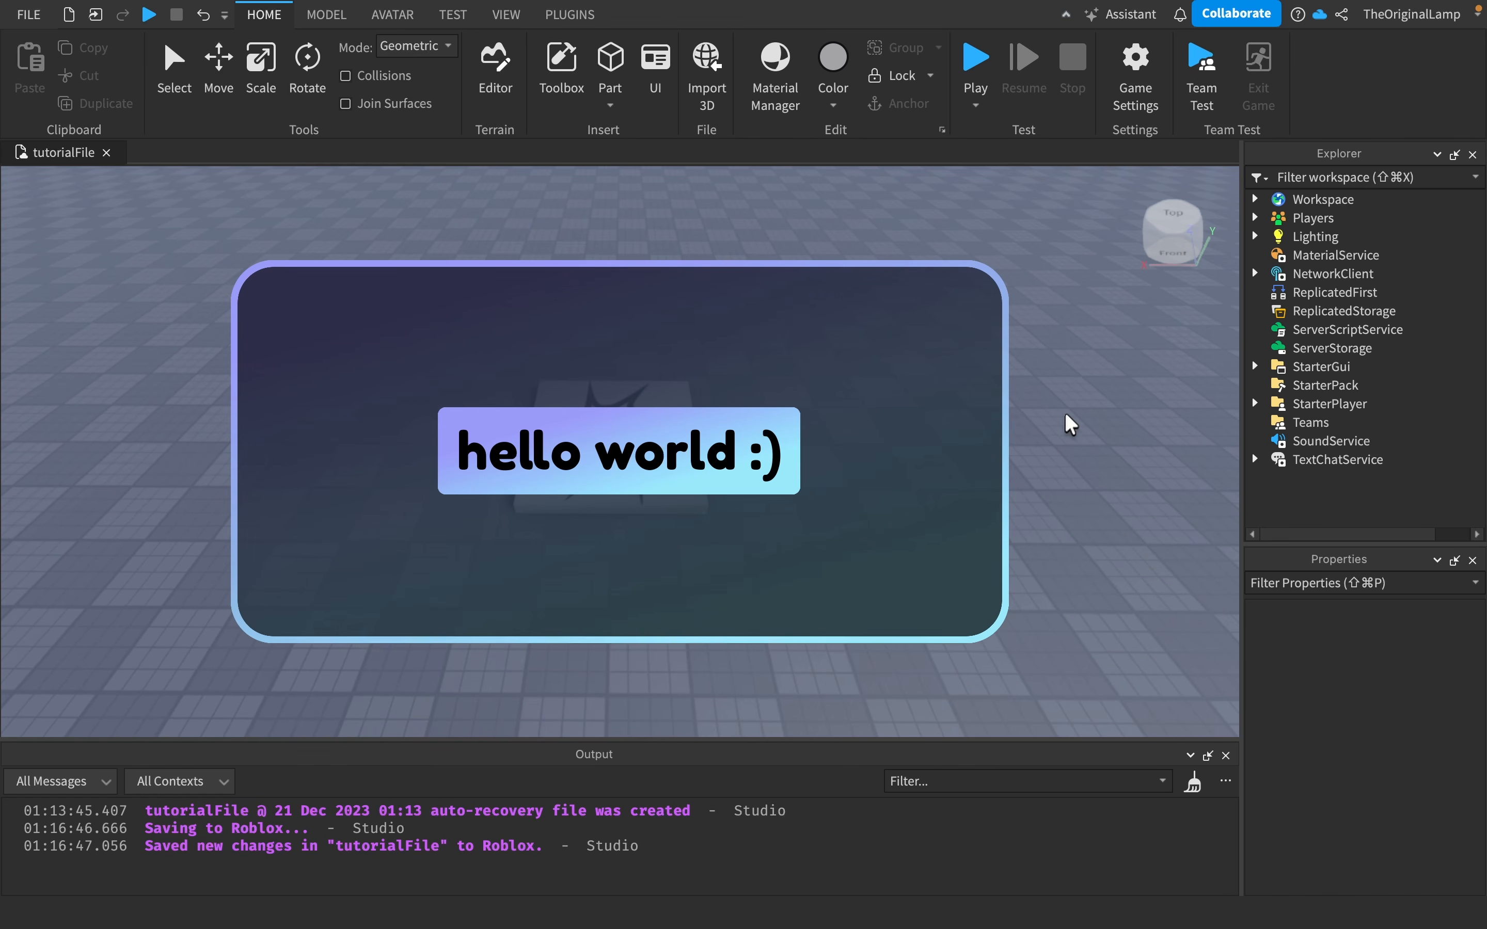